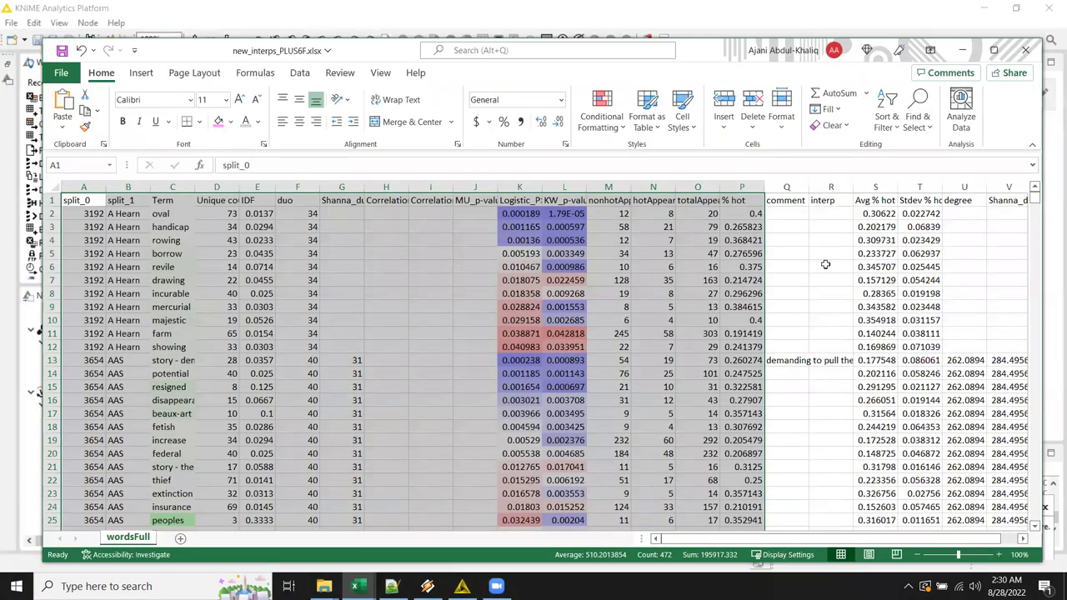
Step: Examine the colour-coded Logistic and KW p-value columns and the shaded Term column against the IDF values in the wordsFull sheet
click(824, 264)
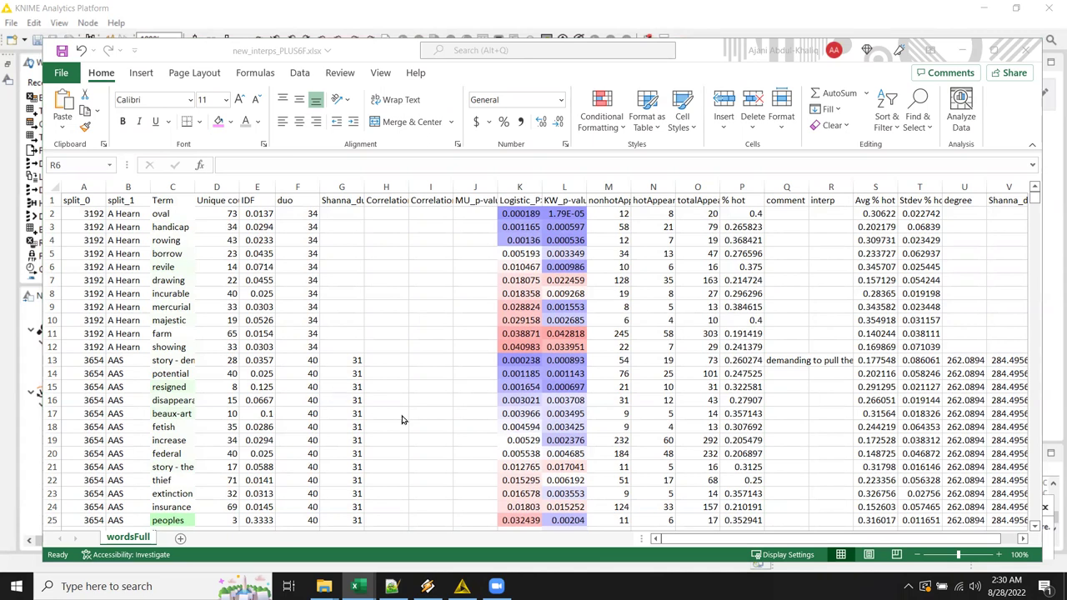
drag(563, 225, 514, 455)
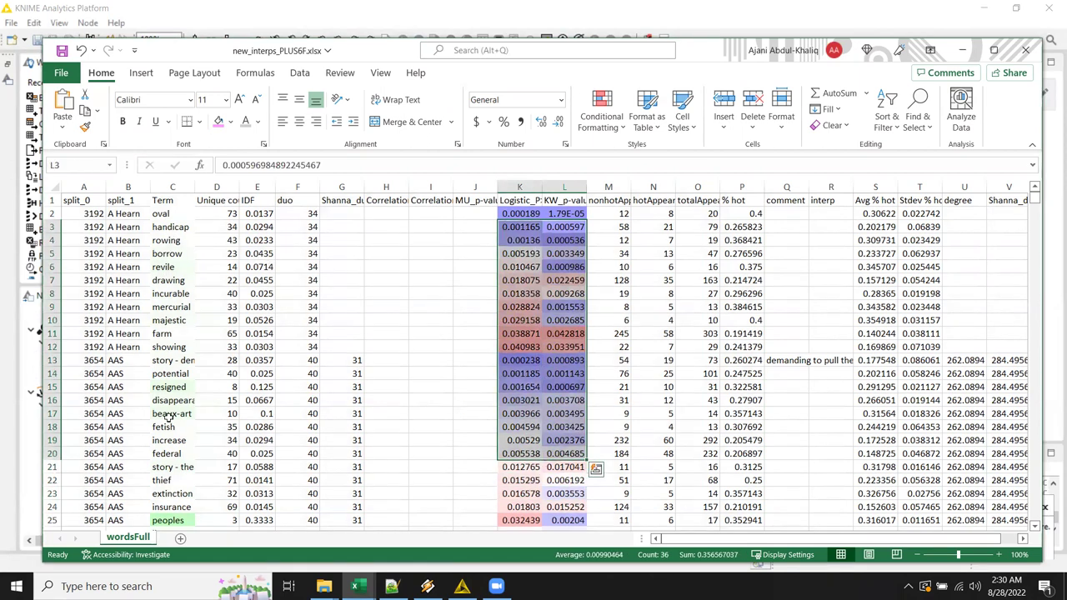
scroll(166, 415, down, 4)
scroll(166, 414, up, 3)
scroll(166, 414, up, 1)
drag(170, 240, 175, 492)
drag(255, 253, 261, 452)
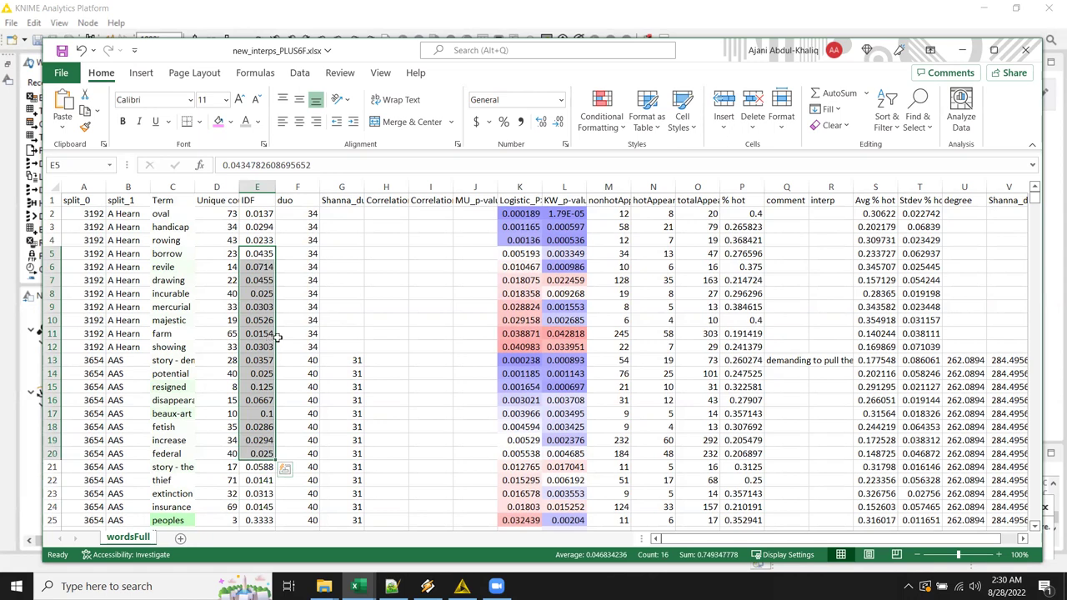
scroll(183, 392, down, 2)
scroll(186, 388, up, 2)
scroll(183, 385, down, 2)
scroll(183, 385, up, 2)
click(162, 265)
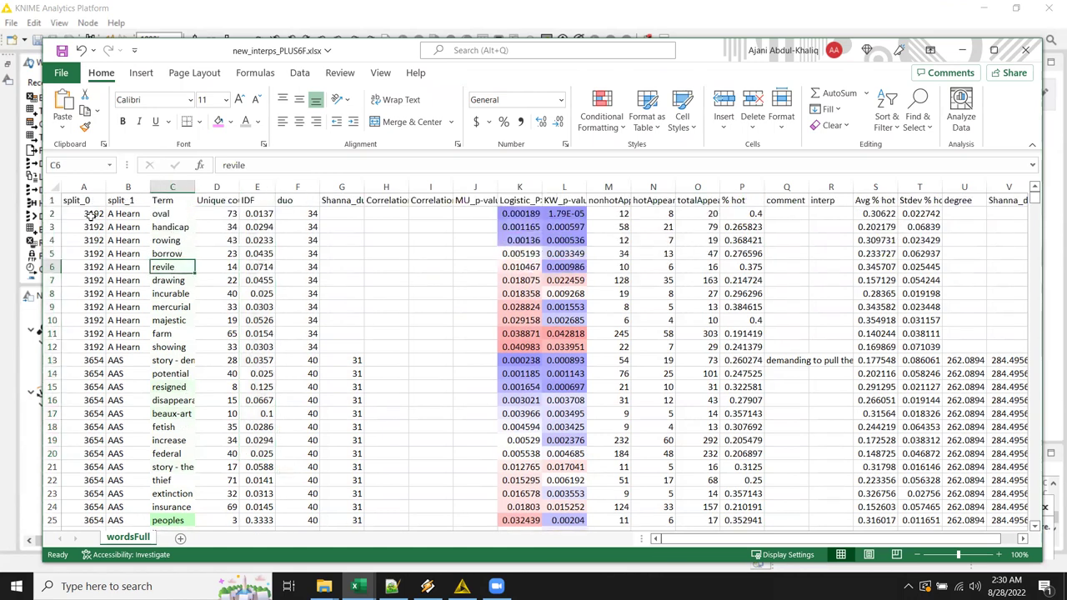
Step: Compare the term shading with the unique counts for the 3192 and 3654 row groups in the wordsFull sheet
drag(89, 213, 125, 227)
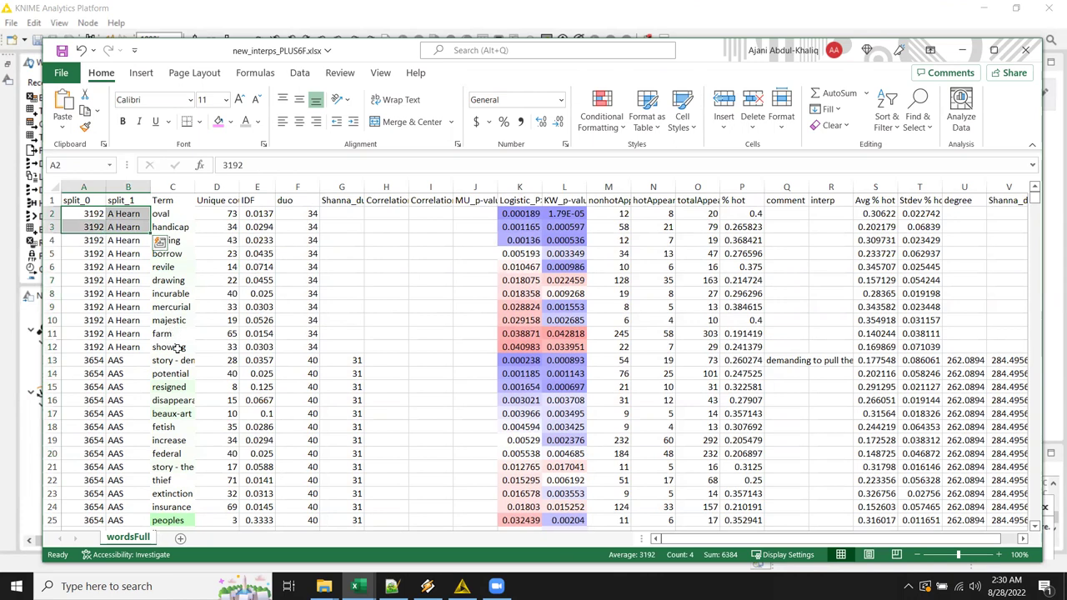
click(177, 347)
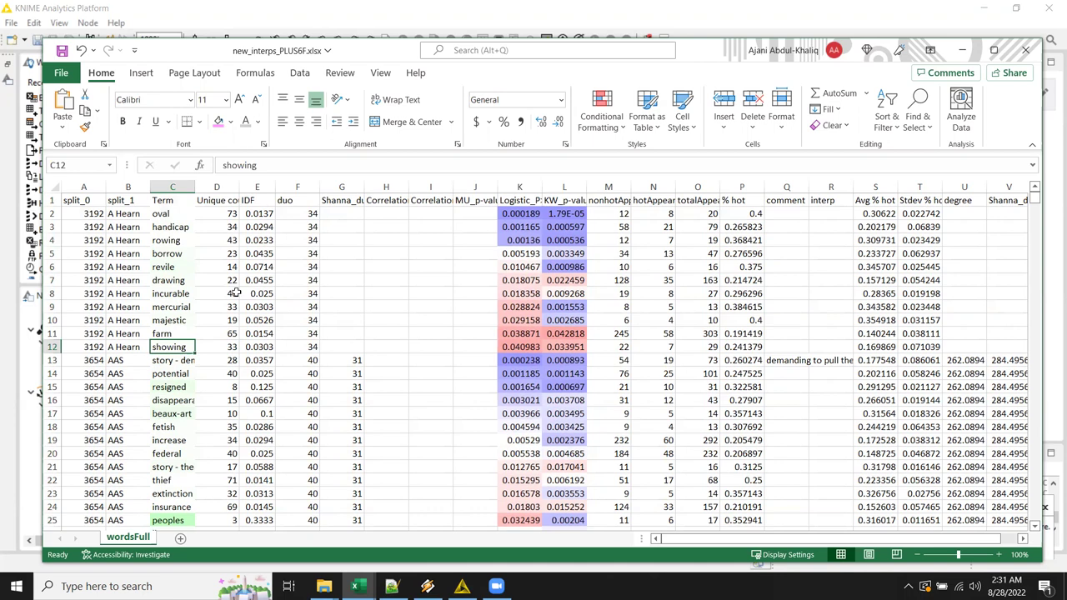
click(231, 388)
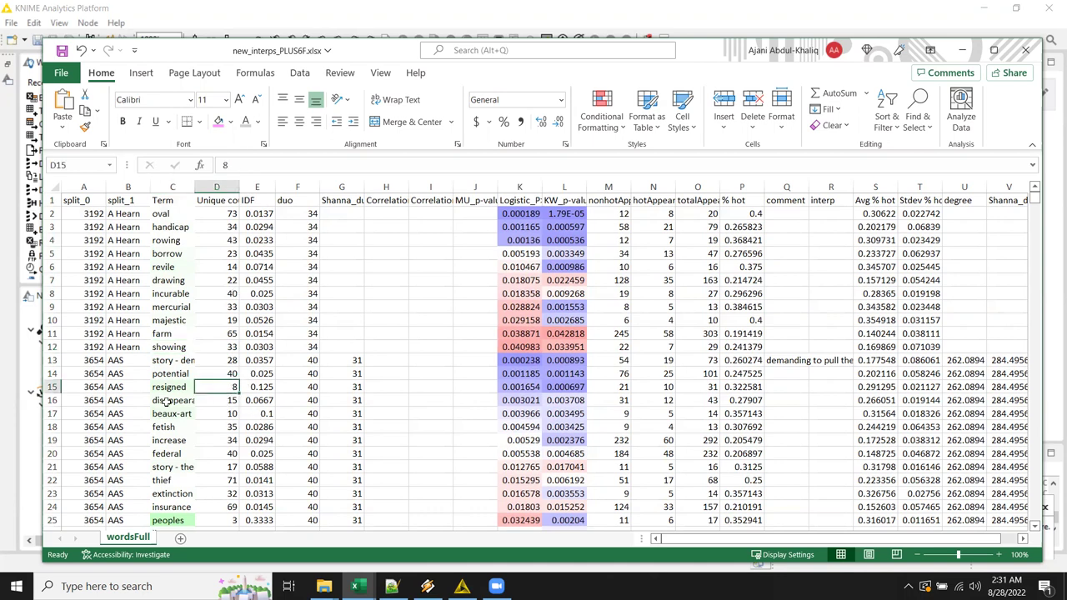
drag(89, 360, 202, 403)
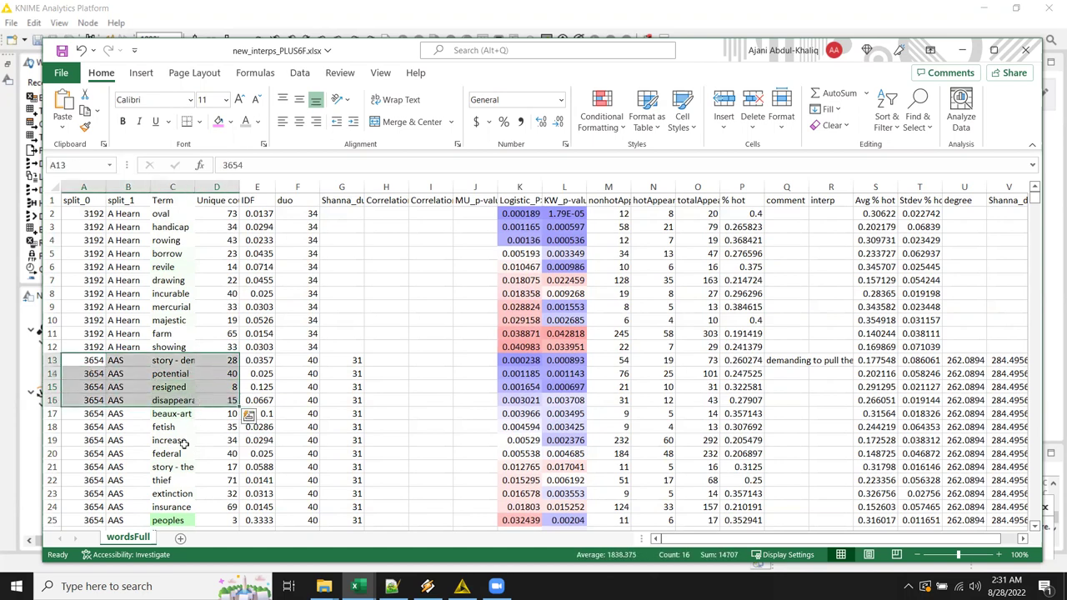
click(183, 440)
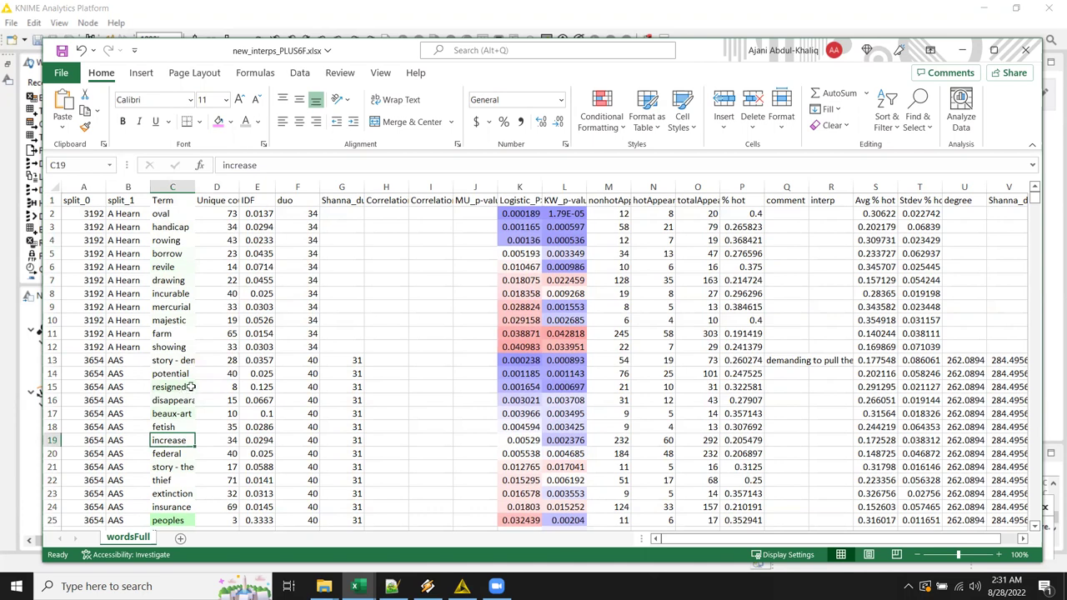
click(180, 387)
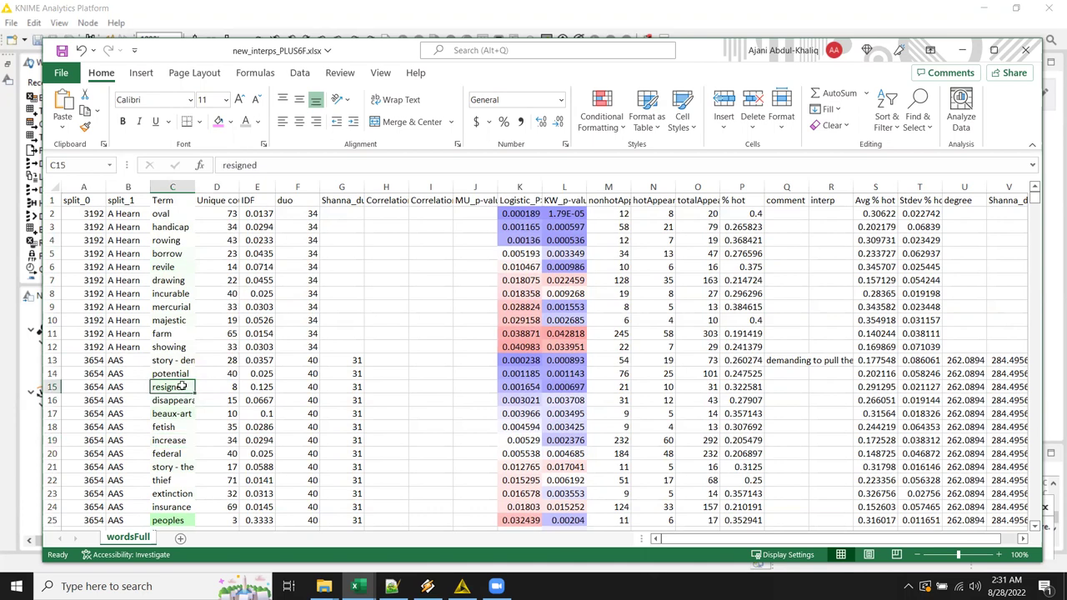
click(210, 516)
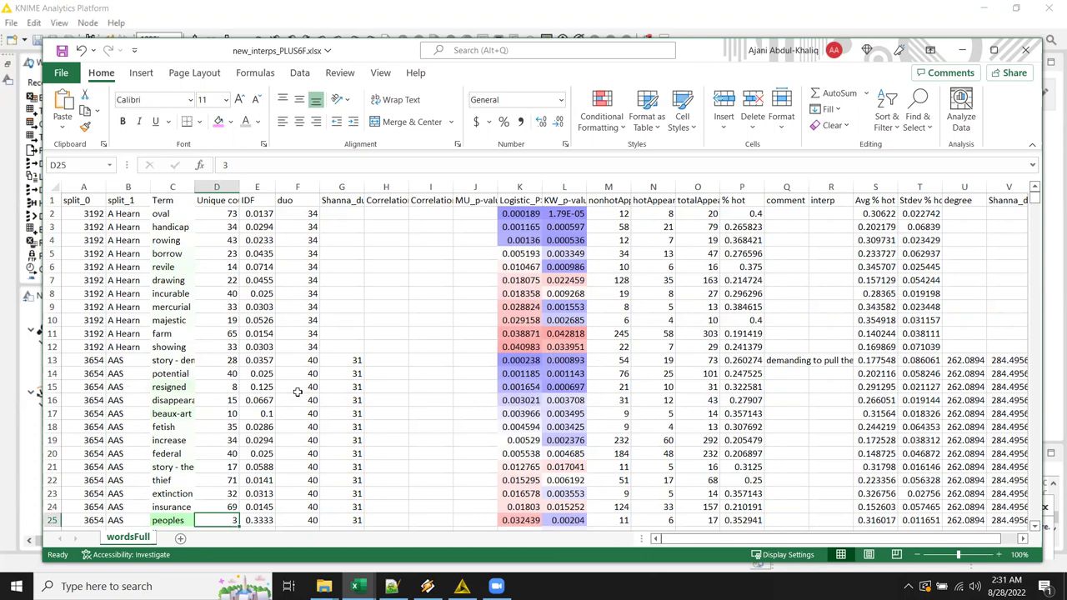
Step: Review the terms listed for the 8900 AAVSO row group further down the wordsFull sheet
scroll(292, 390, down, 5)
scroll(288, 389, down, 1)
scroll(288, 388, up, 1)
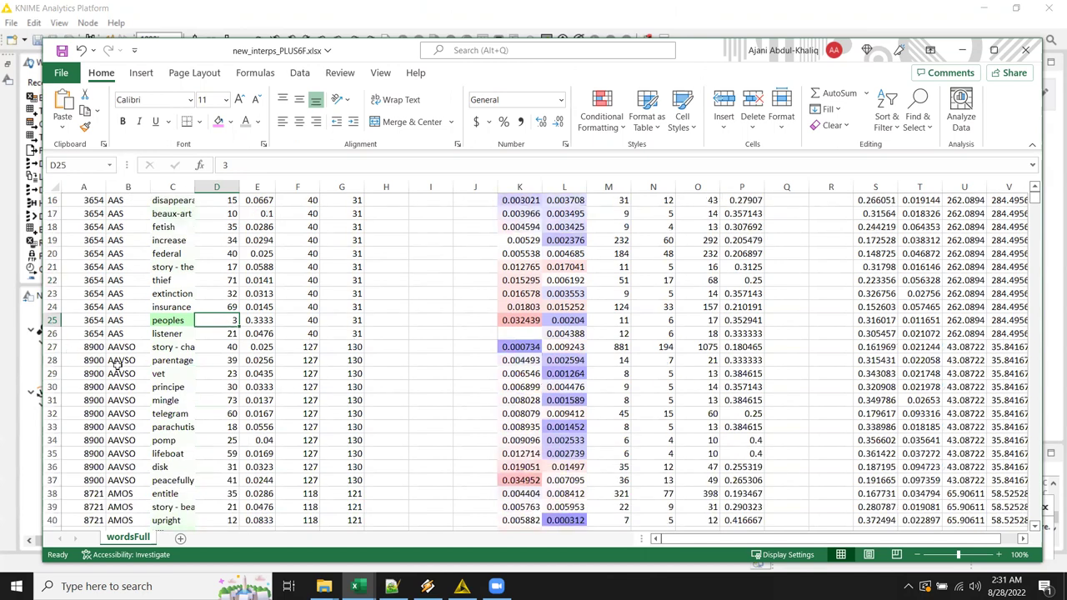
drag(93, 347, 192, 481)
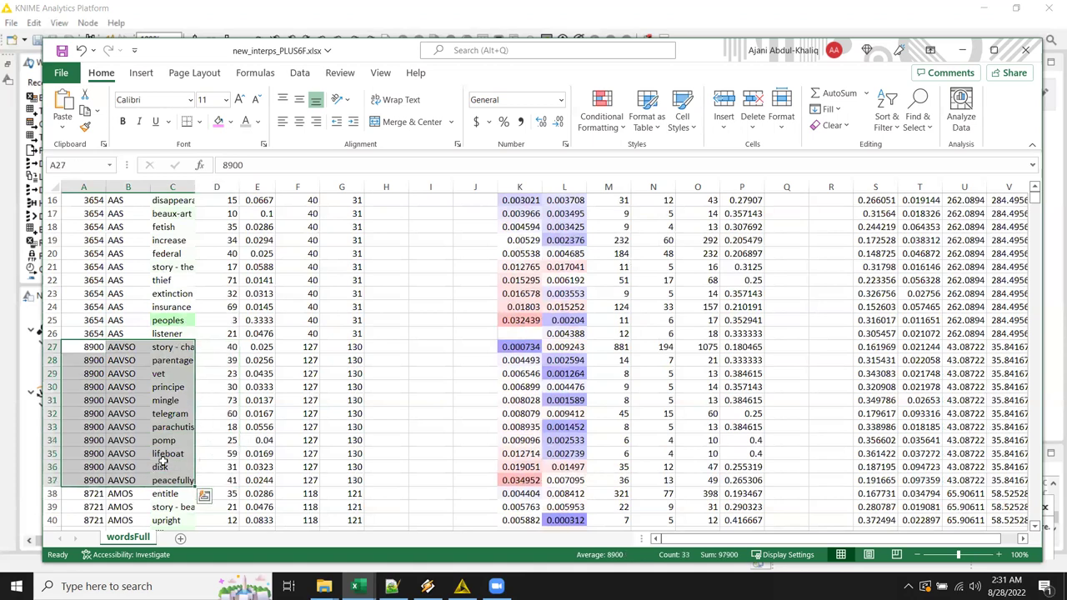
click(255, 387)
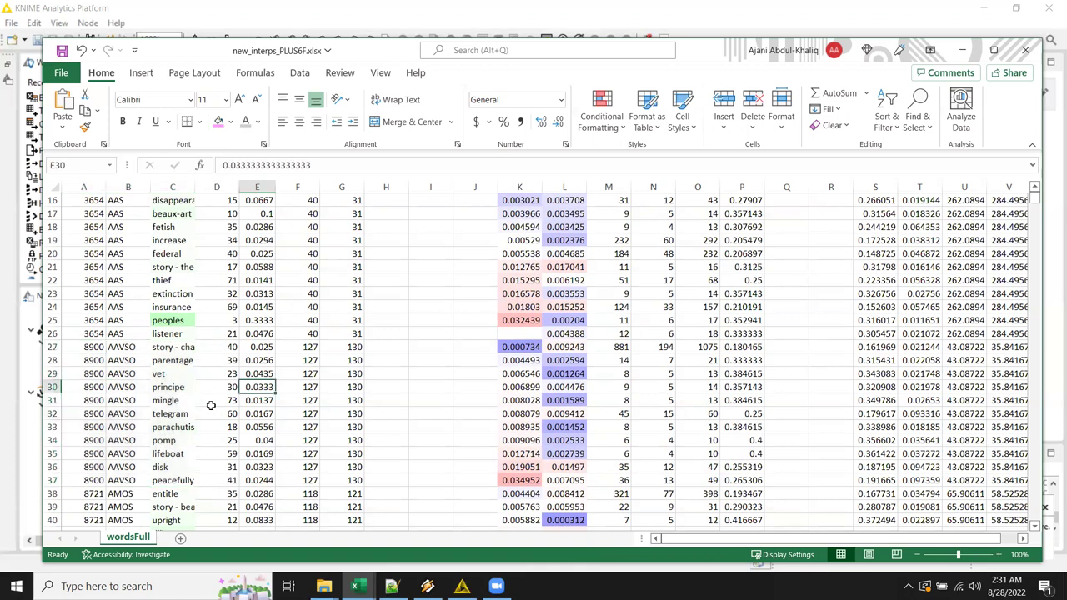
click(173, 373)
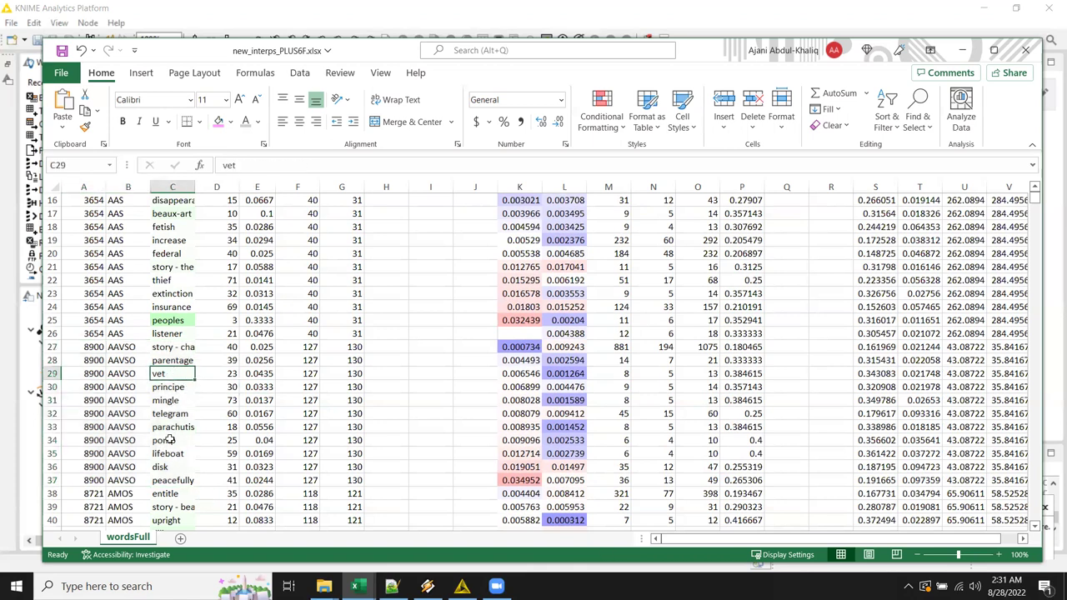
click(170, 427)
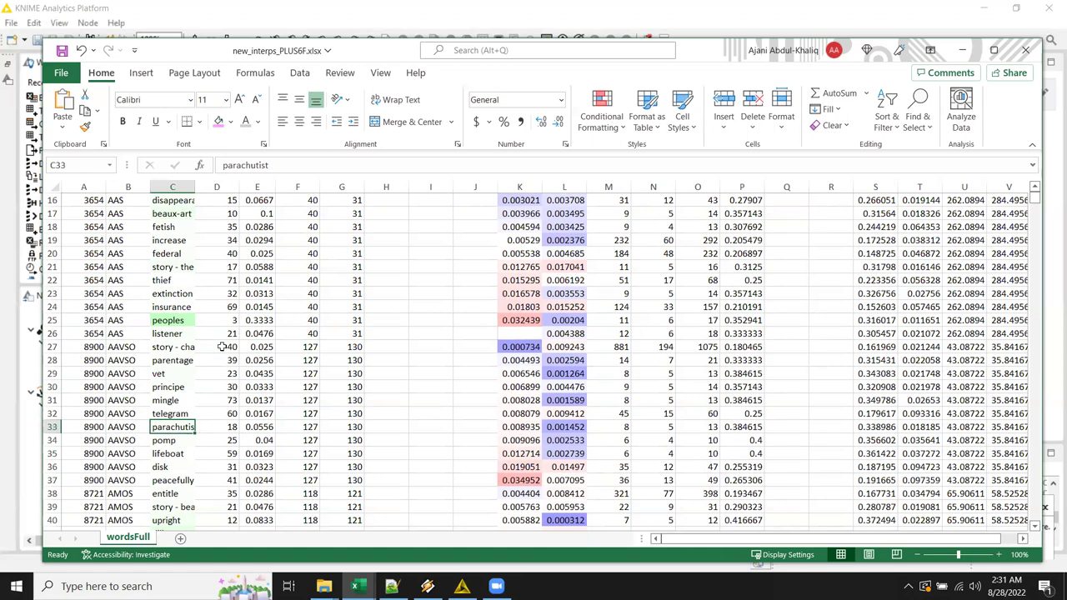
Step: Compare the unique count values with the IDF values beside them in the 3654 and 8900 row groups
drag(225, 265, 221, 470)
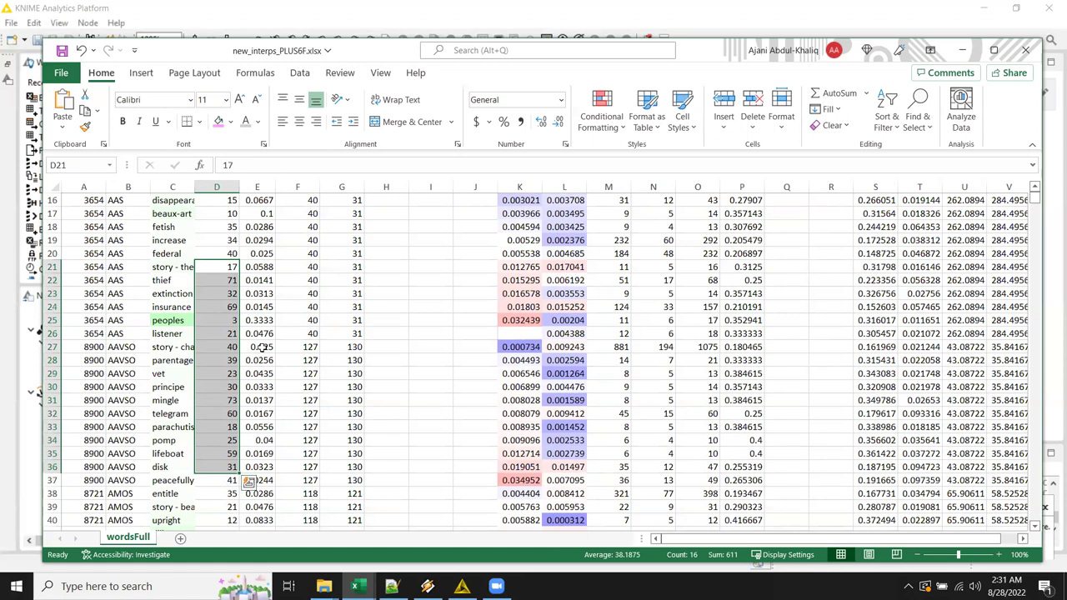
drag(255, 279, 256, 482)
drag(218, 293, 220, 490)
drag(264, 292, 262, 440)
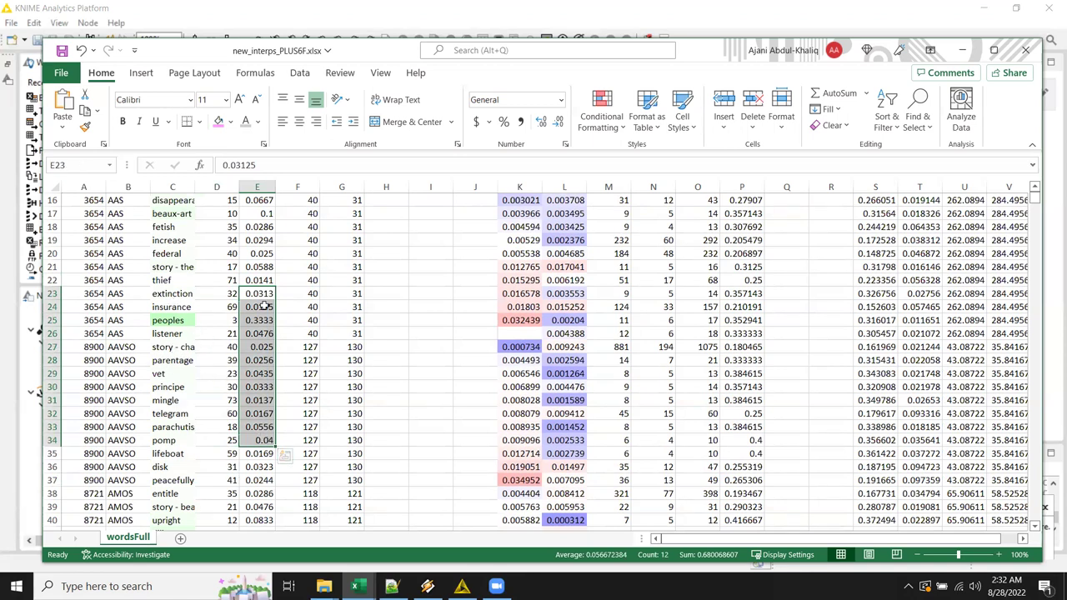
Step: Switch to KNIME and view the Excel Writer node's part of the formatter_demo workflow
click(448, 37)
scroll(489, 281, up, 2)
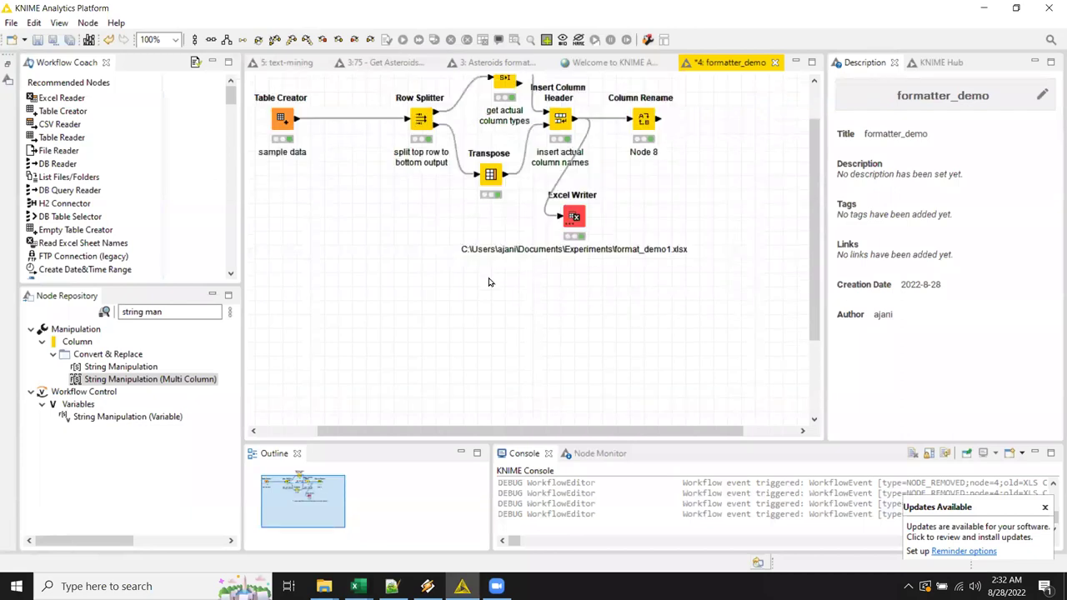
scroll(581, 162, down, 1)
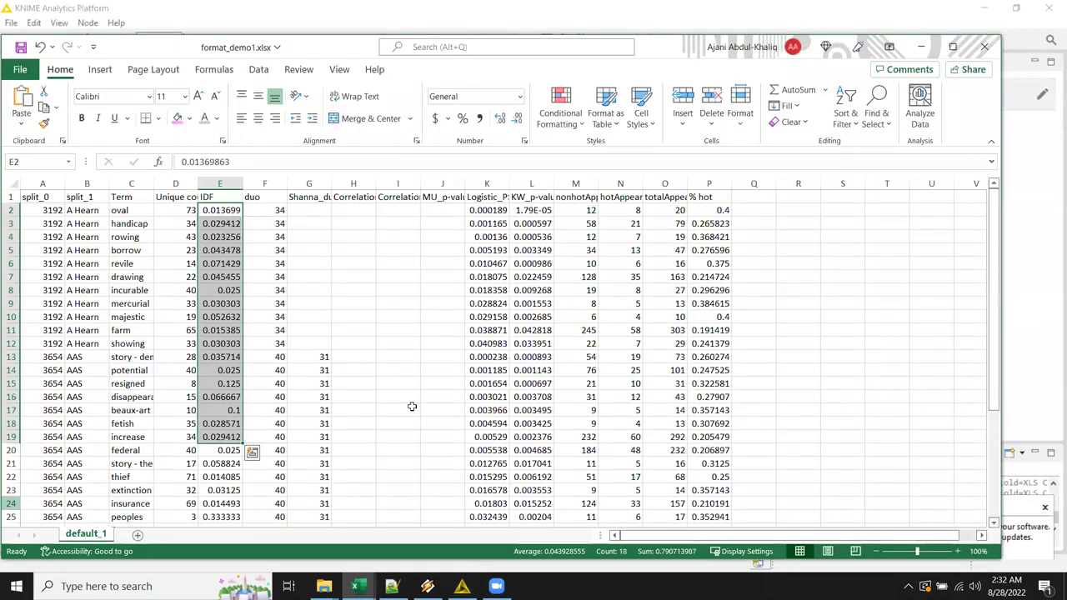
Step: Look through all rows of the exported format_demo1.xlsx workbook in Excel to check its formatting
click(452, 354)
scroll(452, 342, down, 6)
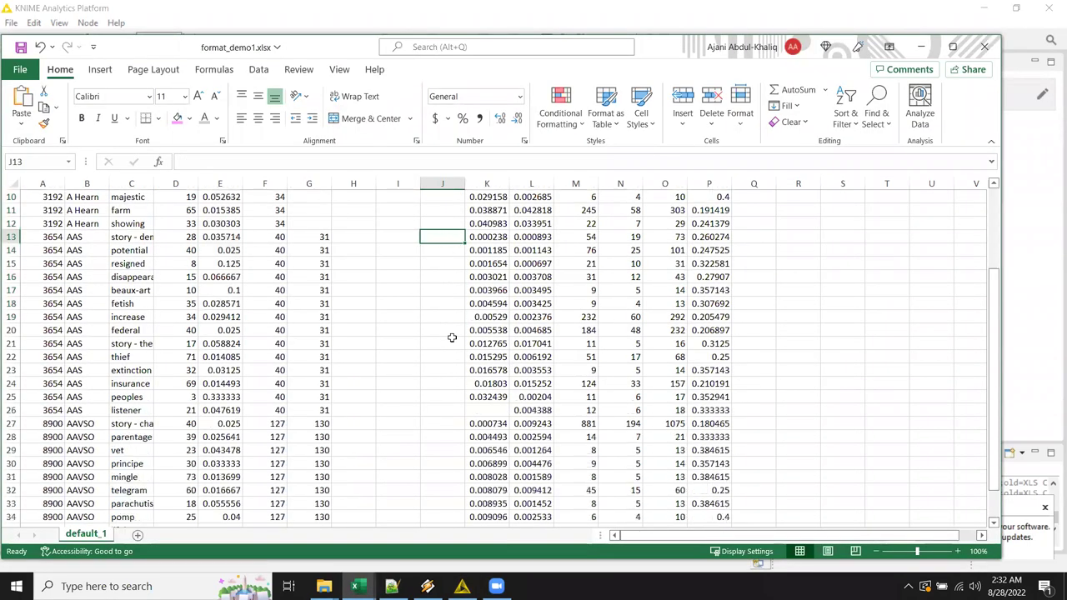
scroll(452, 338, up, 5)
scroll(450, 335, down, 4)
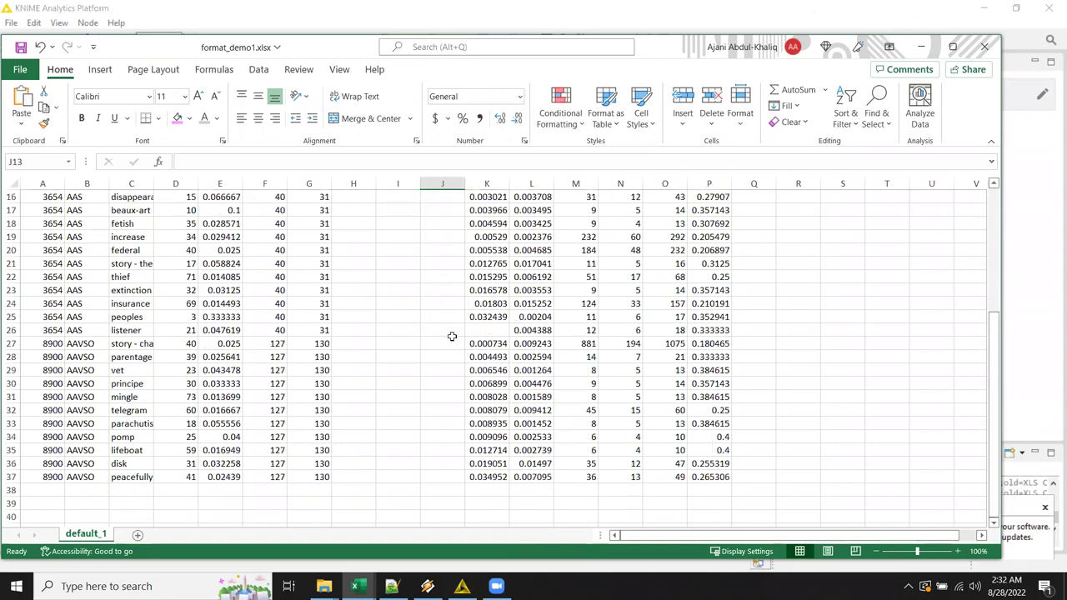
scroll(453, 336, up, 4)
scroll(453, 337, up, 1)
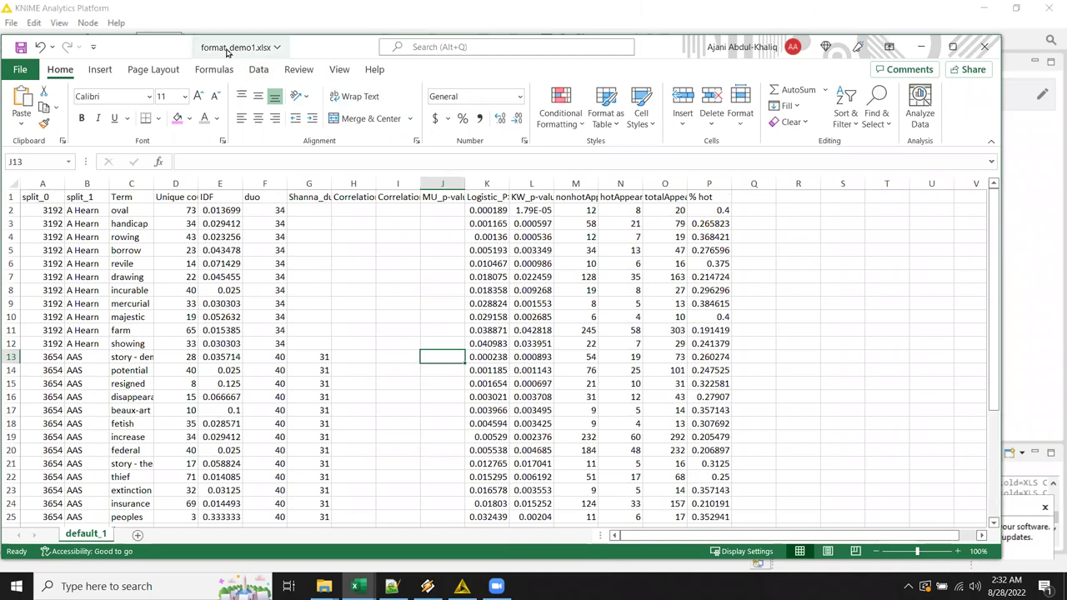
drag(336, 50, 268, 50)
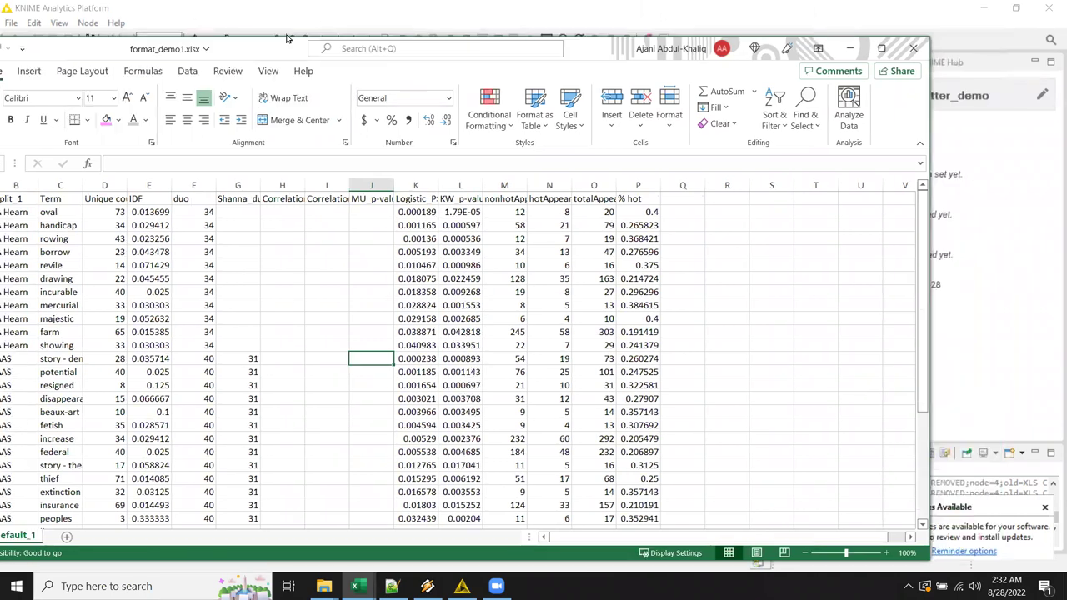
Step: Return to KNIME and inspect the Insert Column Header node's output table with the new column names, closing it when done
key(alt+Tab)
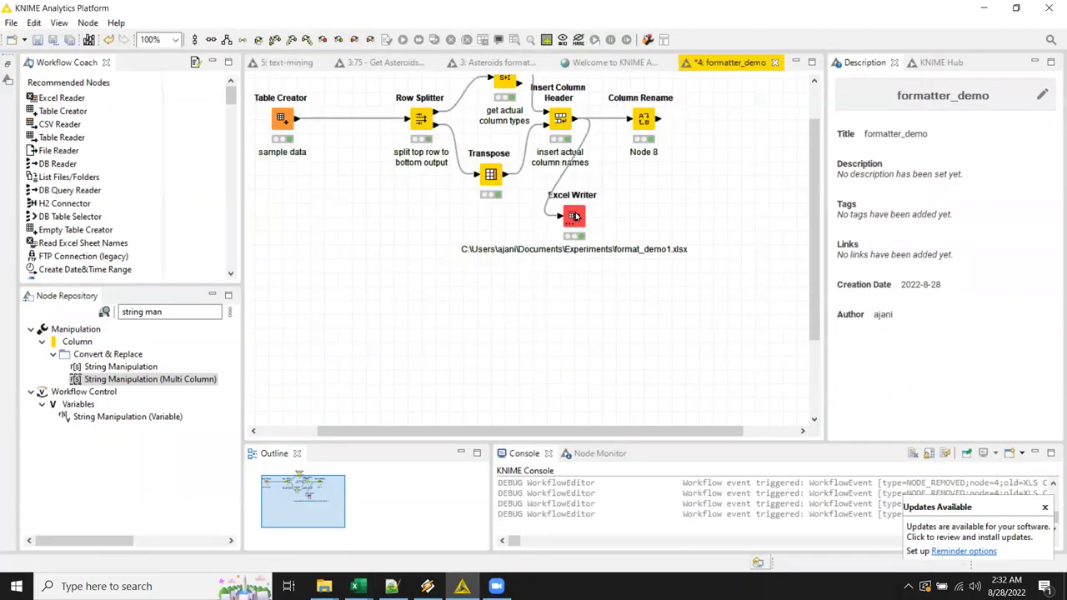
click(563, 122)
right_click(563, 121)
click(633, 459)
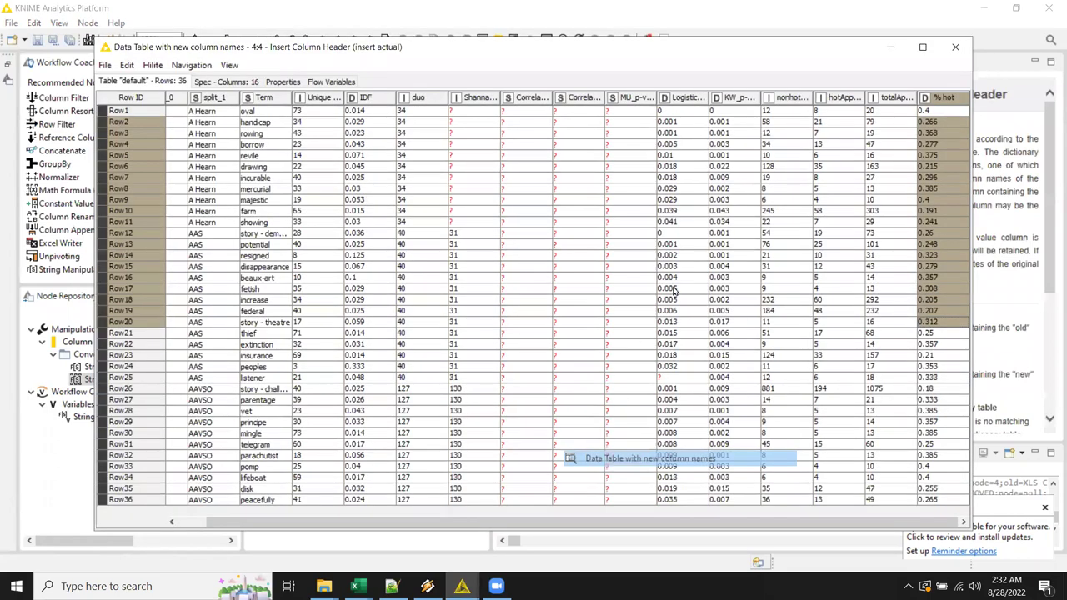
click(956, 46)
Step: Move the Excel Writer node in the workflow so it sits directly below the Column Rename node
drag(599, 165, 600, 167)
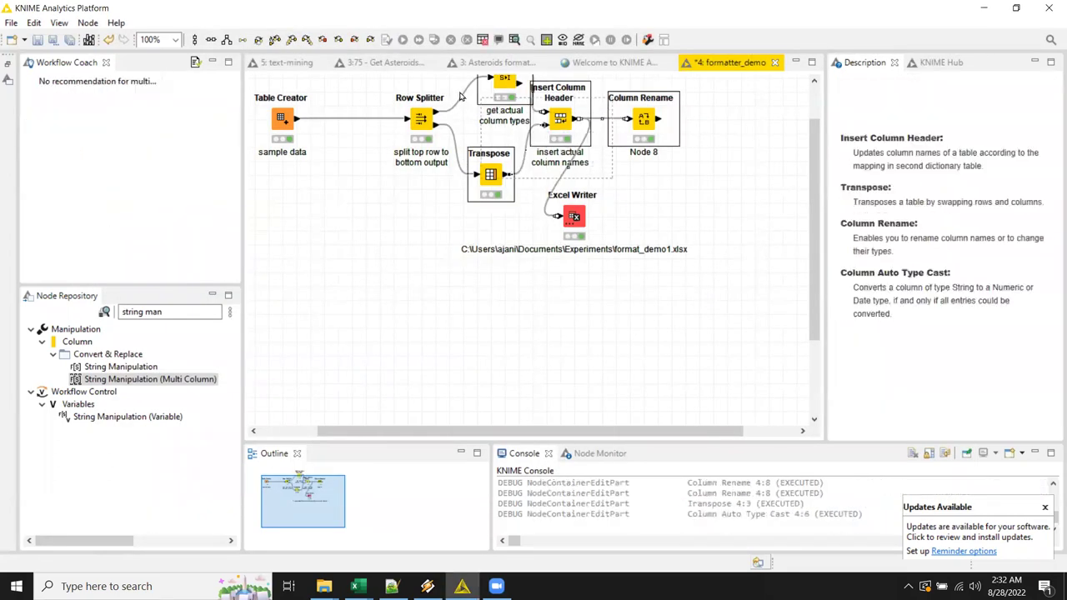
click(707, 228)
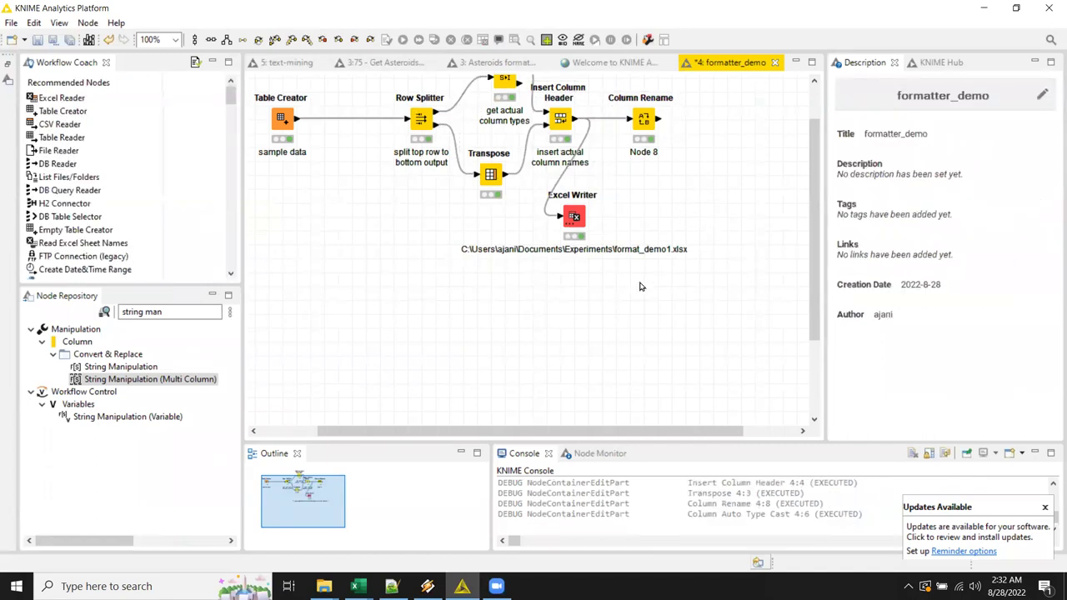
drag(574, 216, 631, 216)
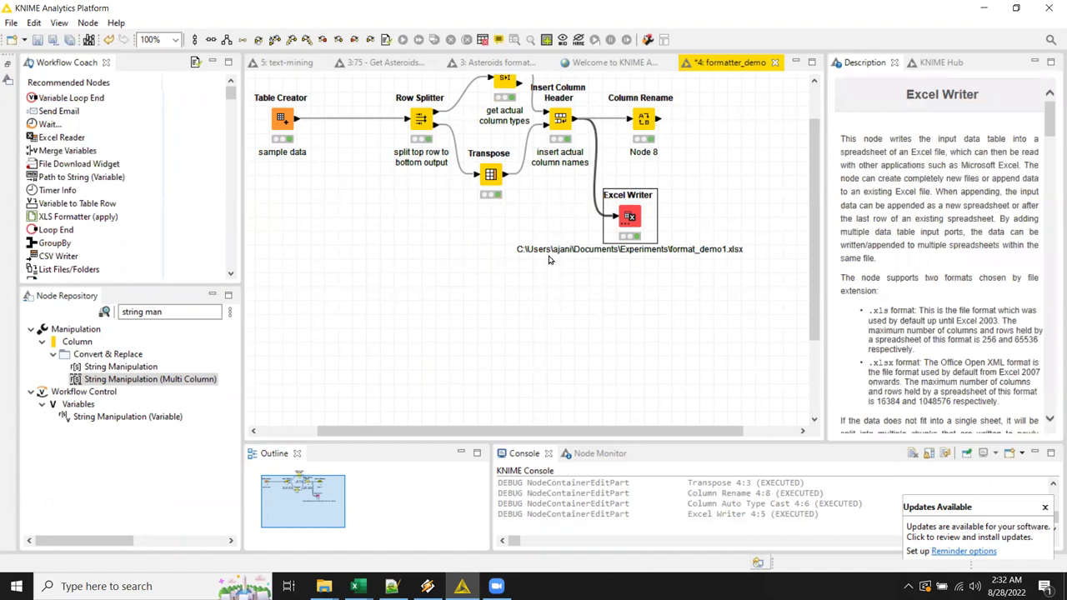
click(180, 313)
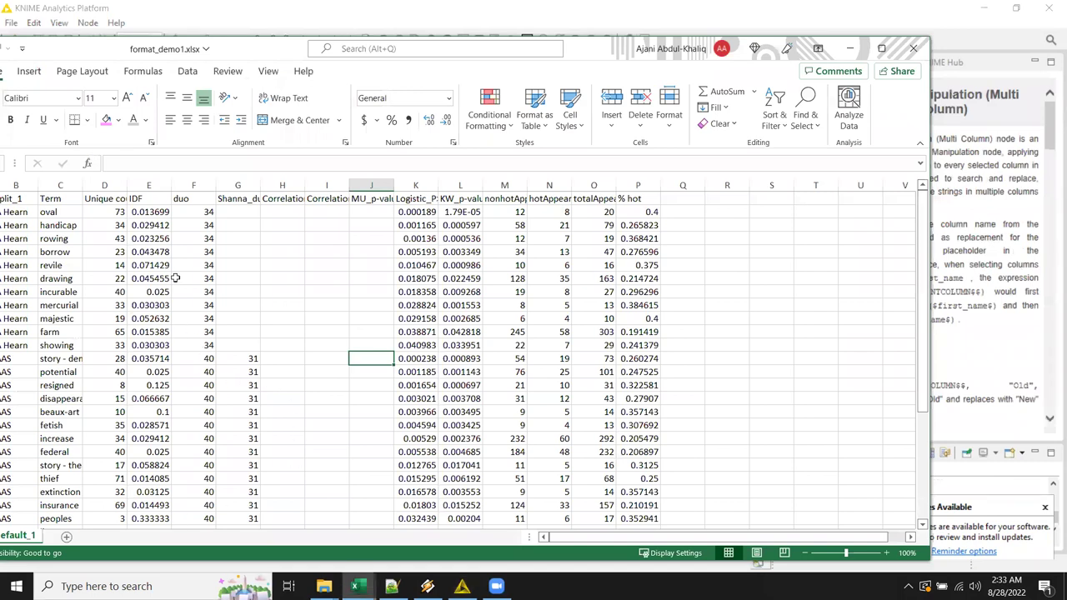
click(313, 35)
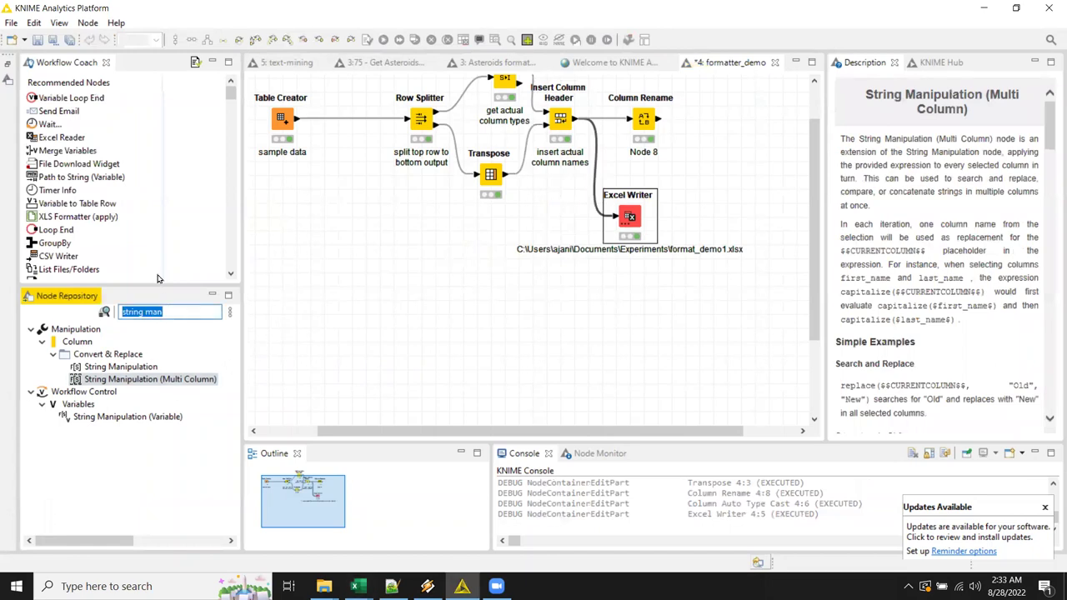
click(10, 22)
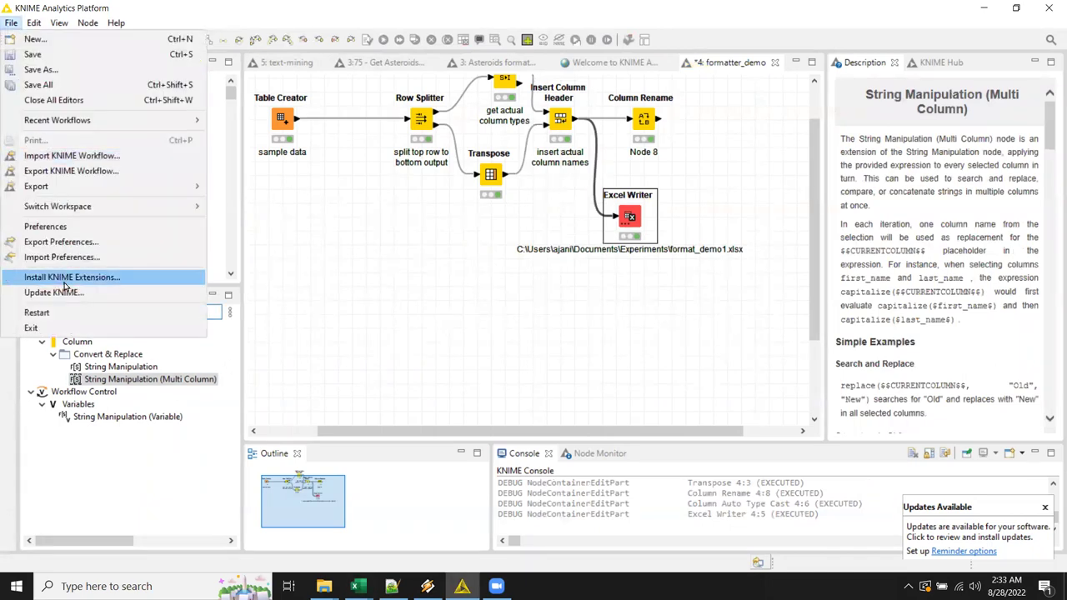
click(397, 291)
Step: Search the node repository for "xls" nodes and for "color" nodes
click(176, 311)
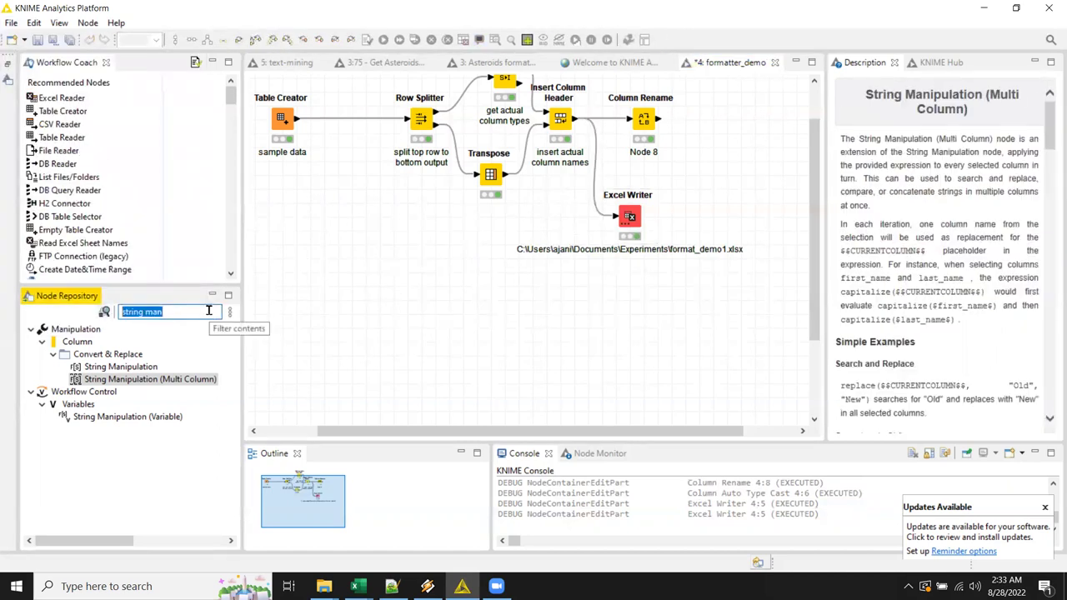
text(xls)
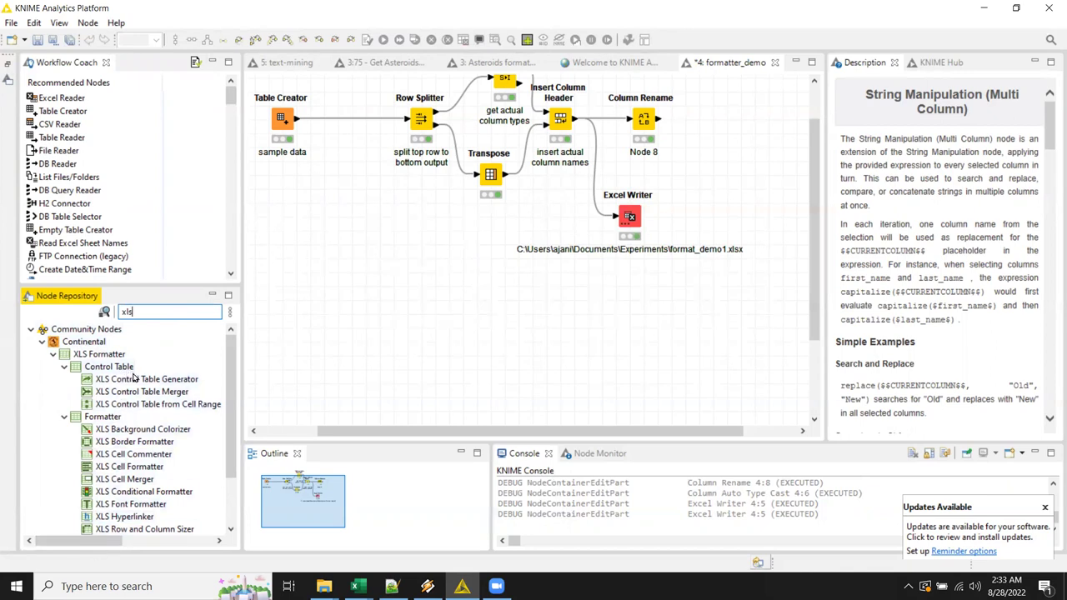
drag(151, 311, 107, 296)
text(color)
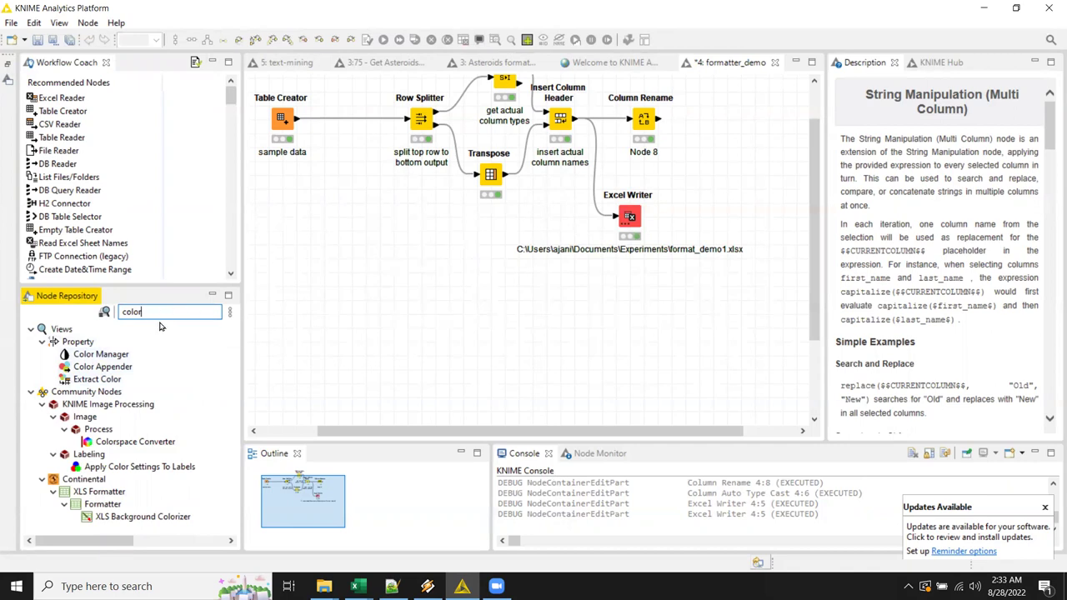
Step: Add a Color Manager node and an XLS Control Table Generator node to the empty area below the existing workflow nodes
drag(97, 356, 355, 312)
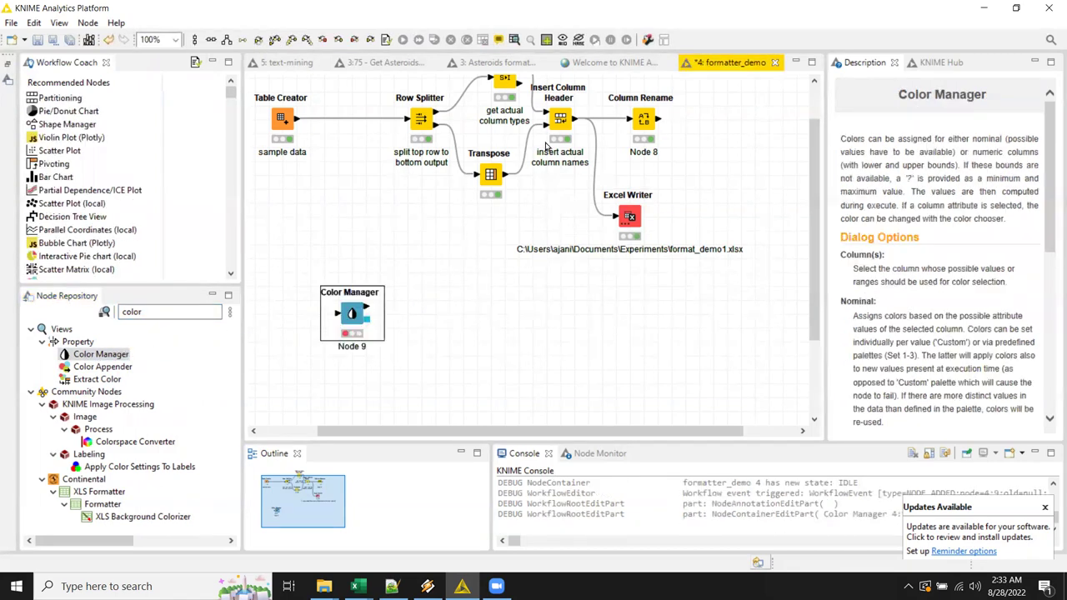
double_click(158, 310)
text(xls)
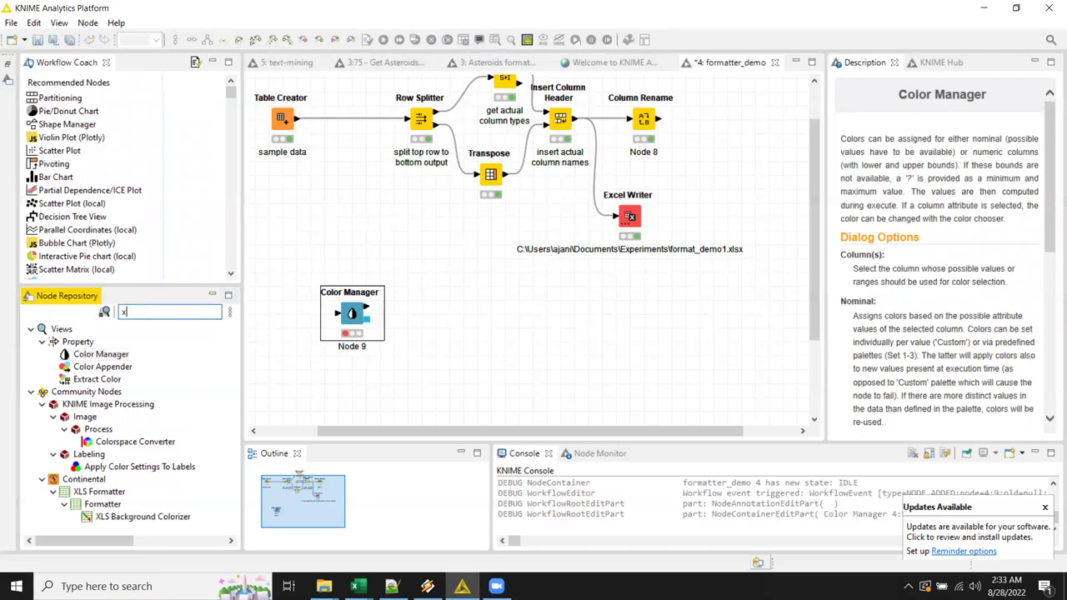
click(108, 367)
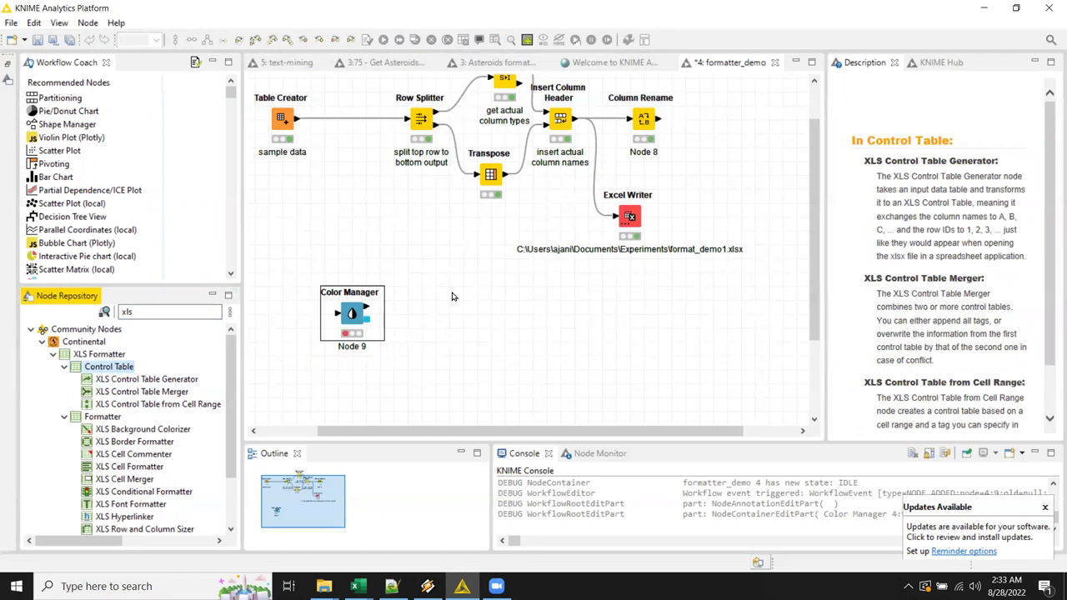
drag(166, 384, 534, 315)
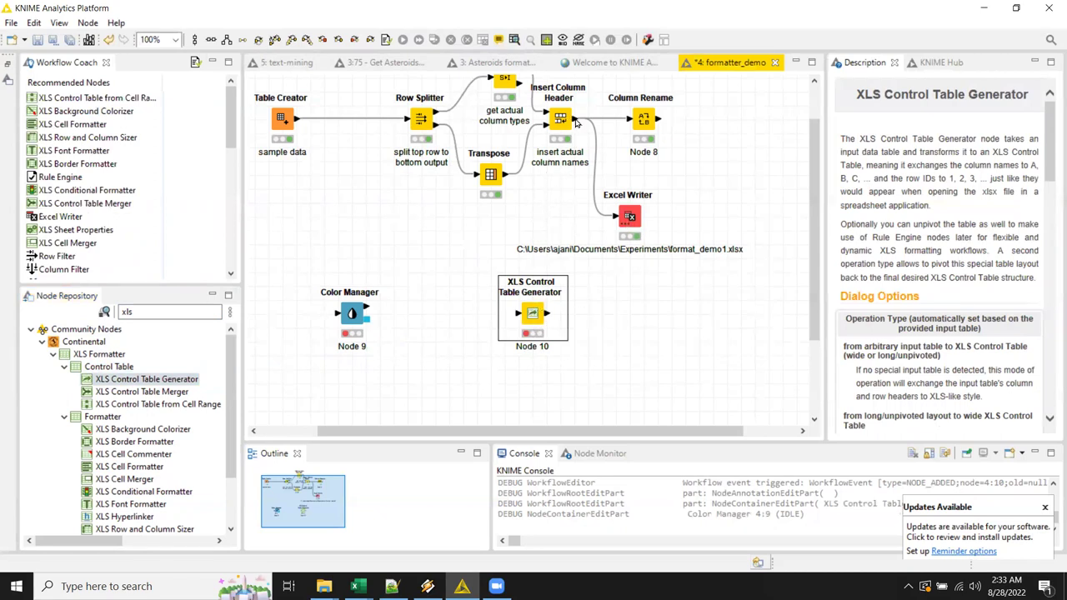
Step: Connect the Insert Column Header node's output to the XLS Control Table Generator and execute the generator
drag(574, 121, 524, 317)
right_click(538, 314)
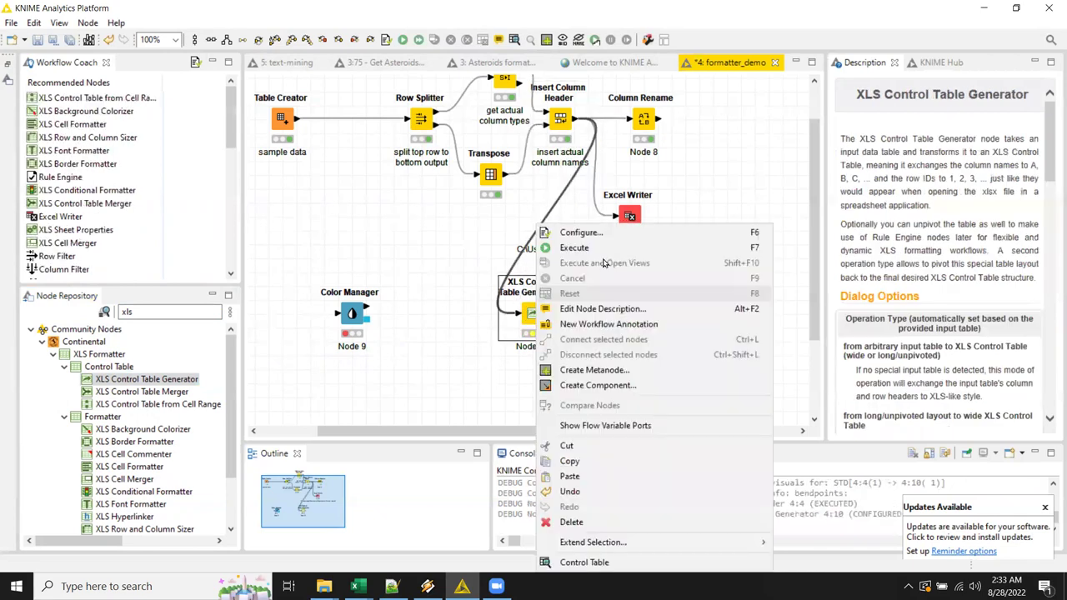
click(606, 252)
Step: Inspect the control table produced by the XLS Control Table Generator, checking its column letters and row numbers, and close it
right_click(537, 314)
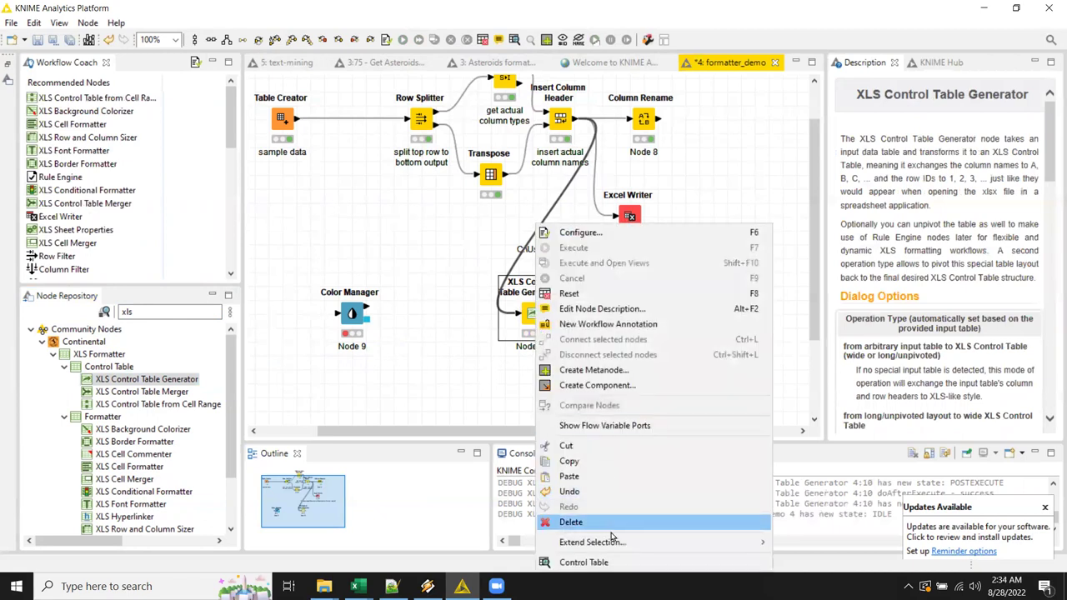
click(611, 562)
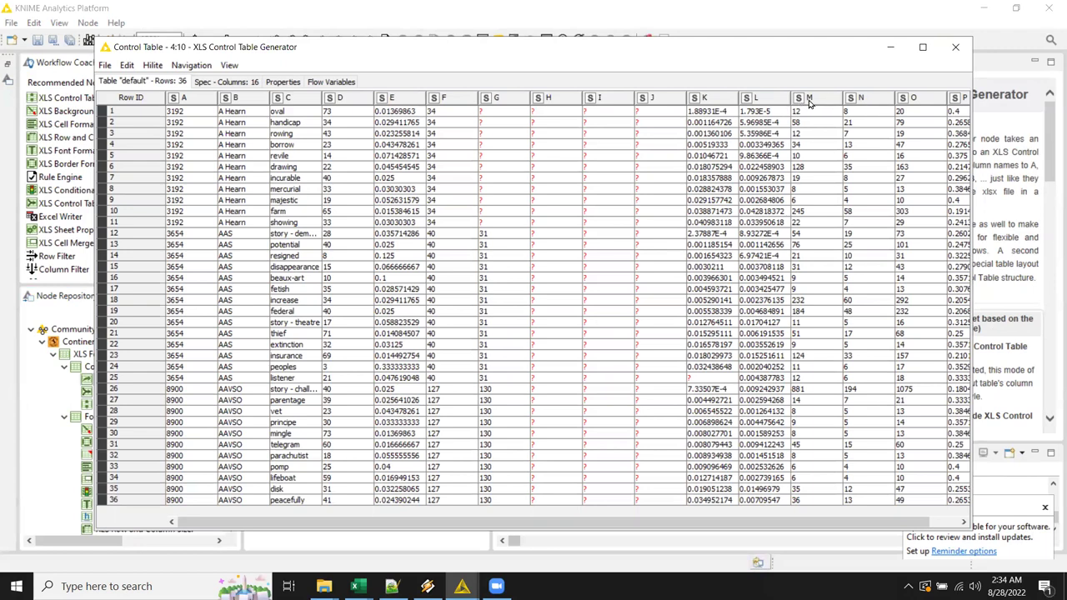
click(955, 47)
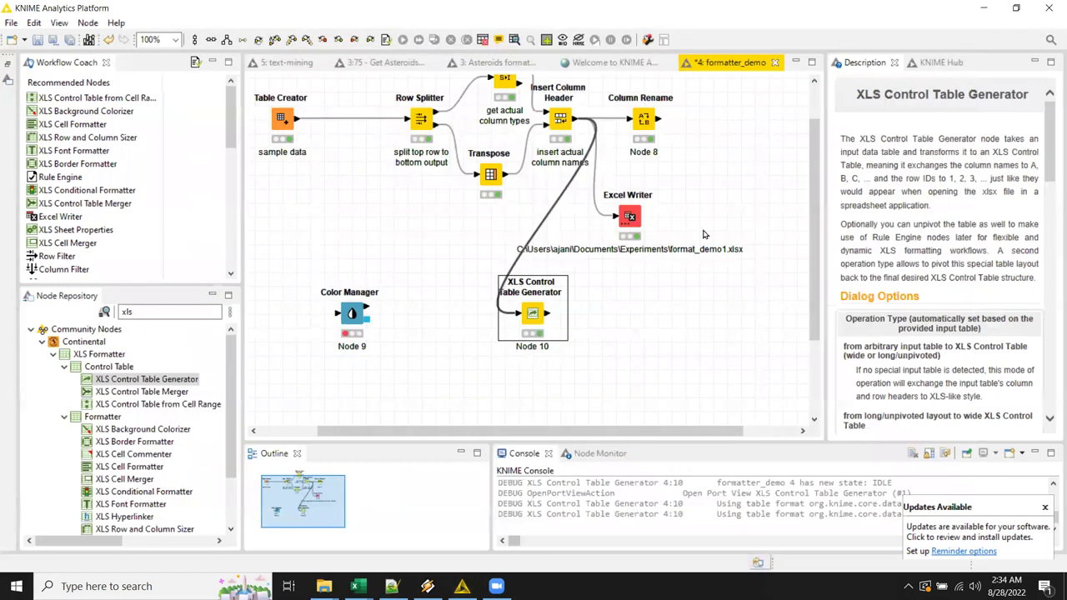
Step: Move the XLS Control Table Generator closer to the Color Manager and review the numeric cells of its control table
drag(532, 313, 475, 315)
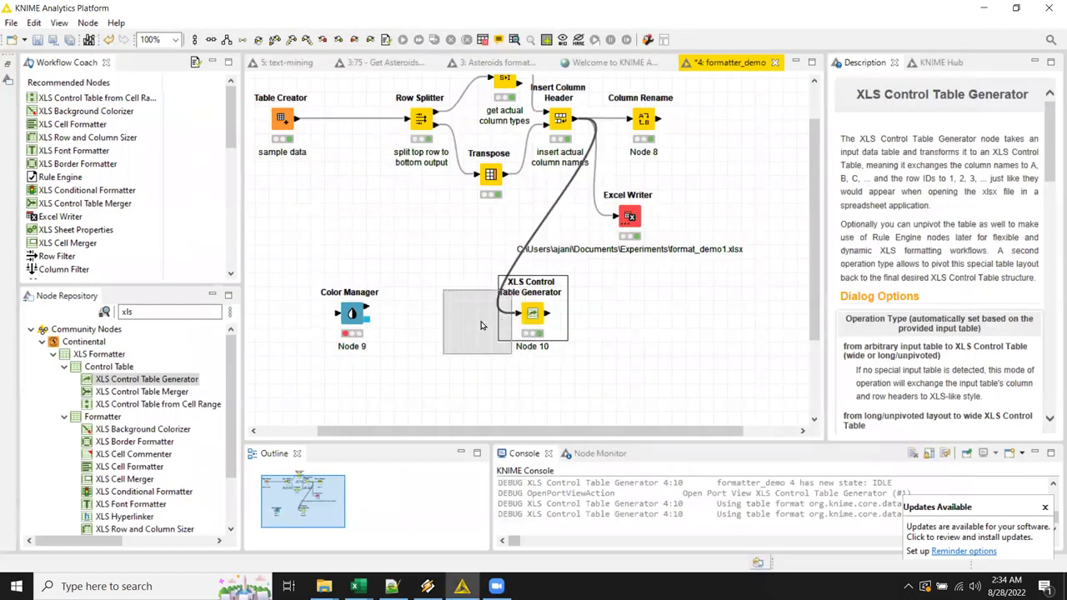
right_click(482, 325)
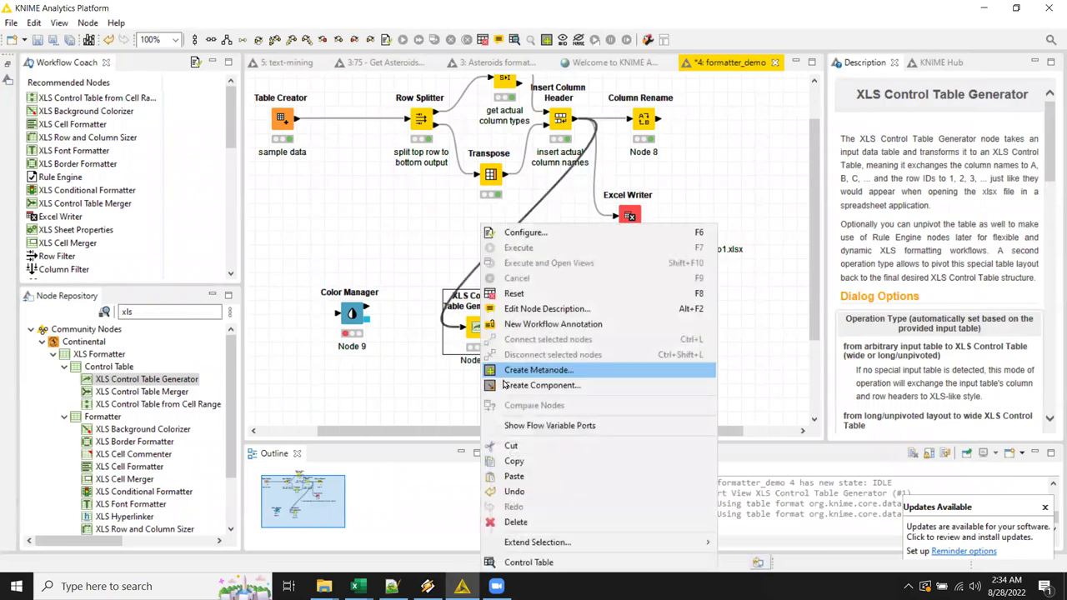
click(521, 562)
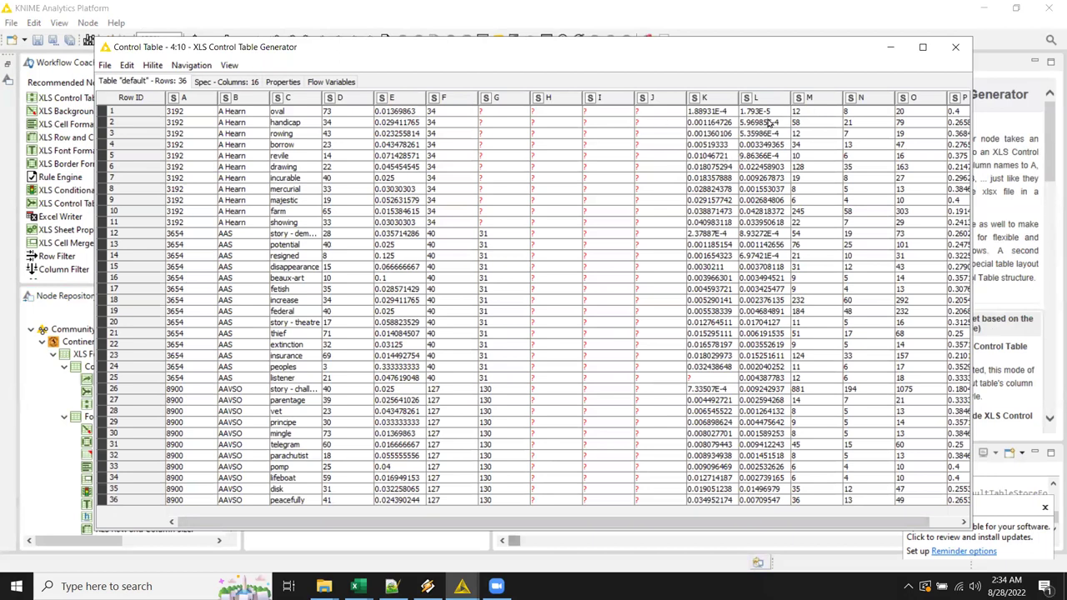
drag(909, 149, 376, 422)
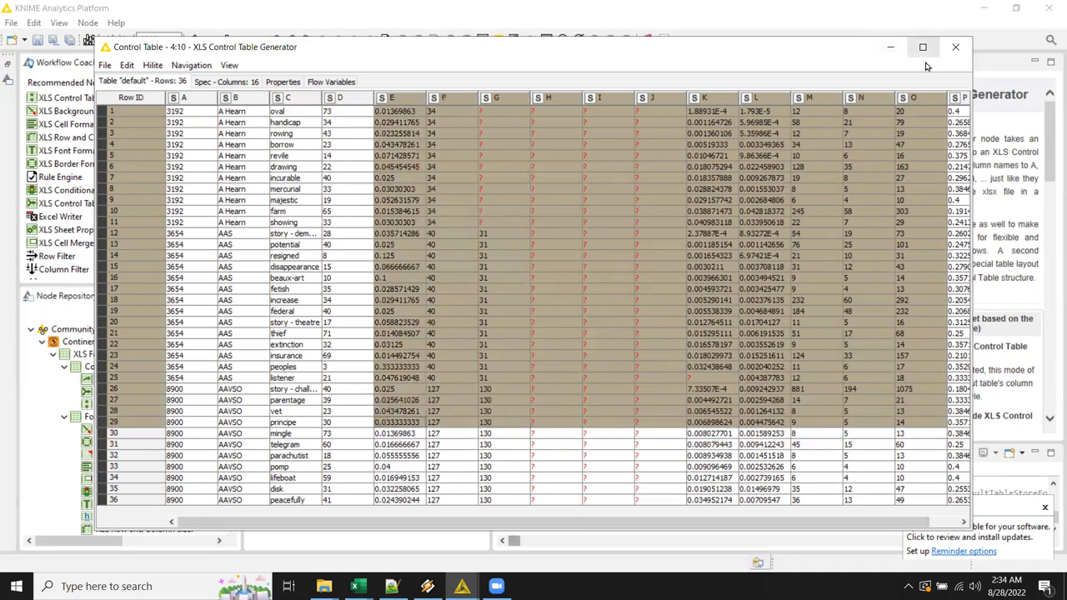
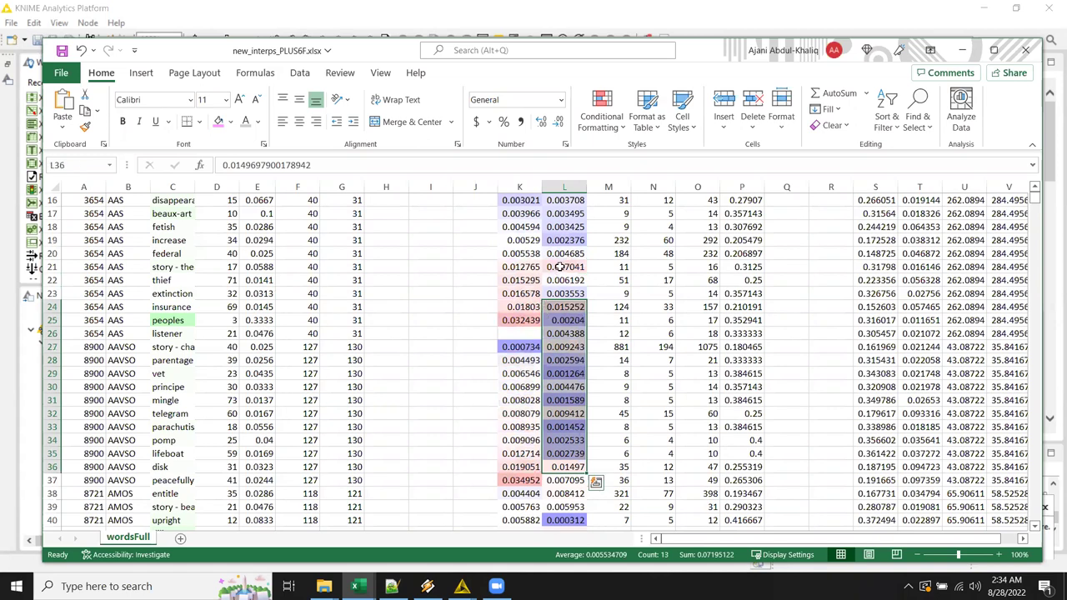
Step: In Excel's new_interps_PLUS6F.xlsx, examine the conditional formatting rule applied to column L and close the rules manager without changes
click(621, 133)
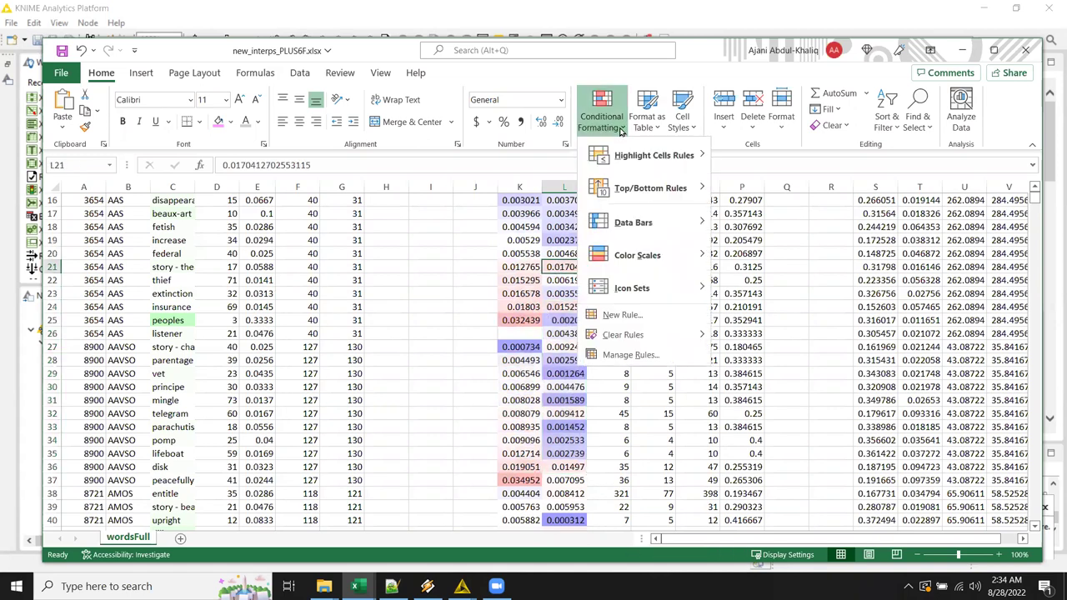
click(667, 357)
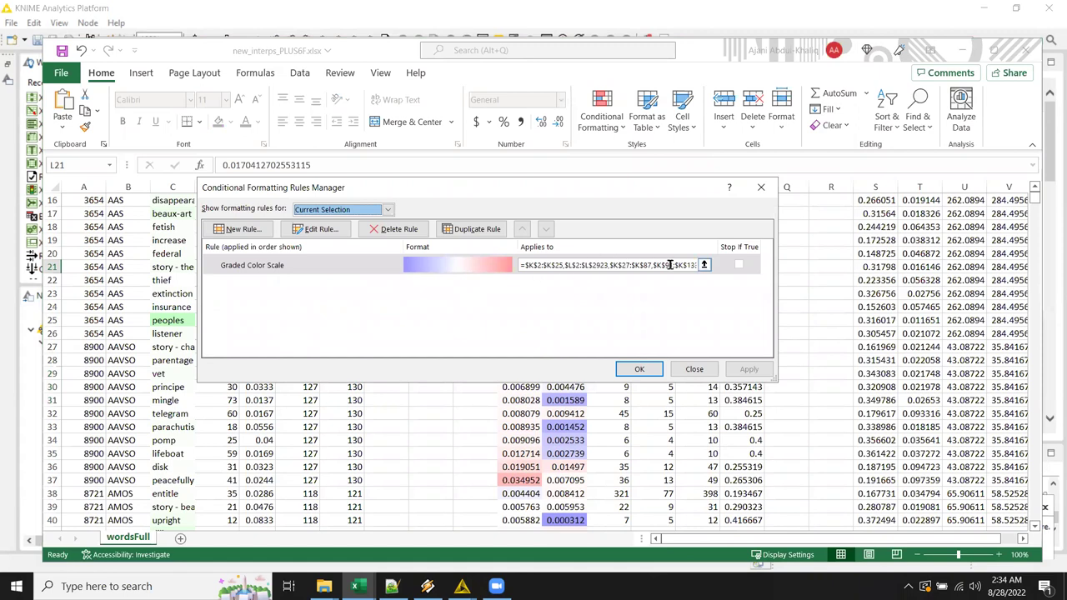
click(695, 370)
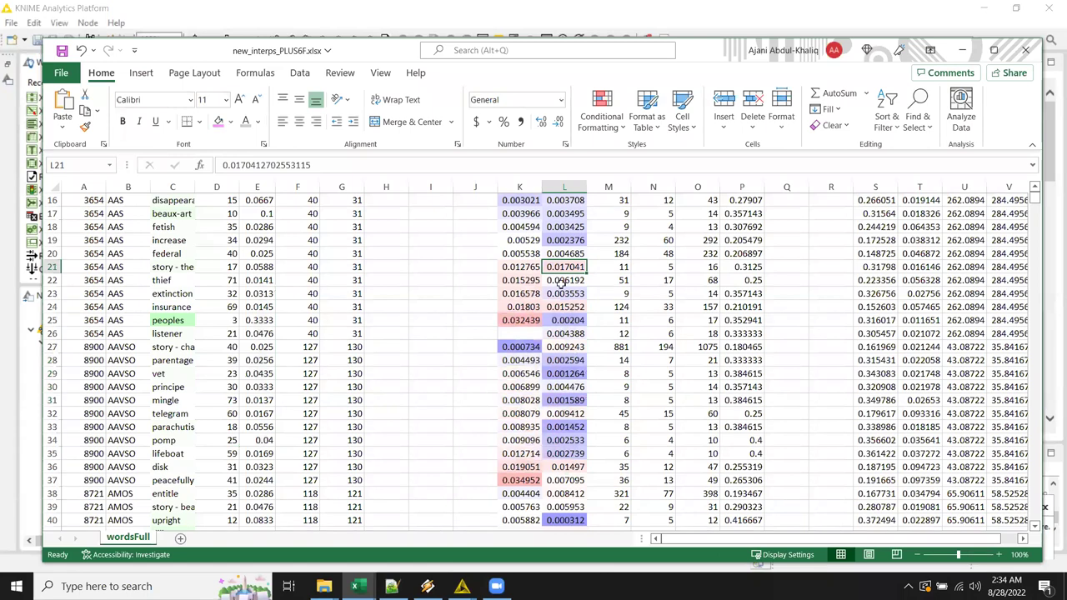
Step: Look over the color-scale shading of columns K and L from the header row down, and return to the KNIME workflow
click(575, 360)
scroll(552, 349, up, 2)
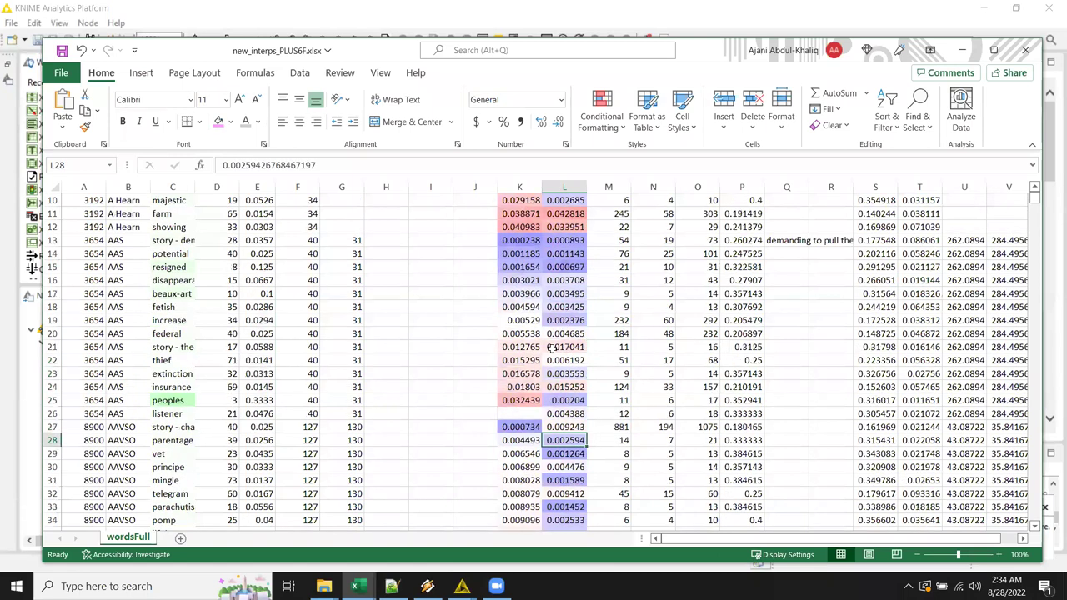
scroll(552, 348, up, 3)
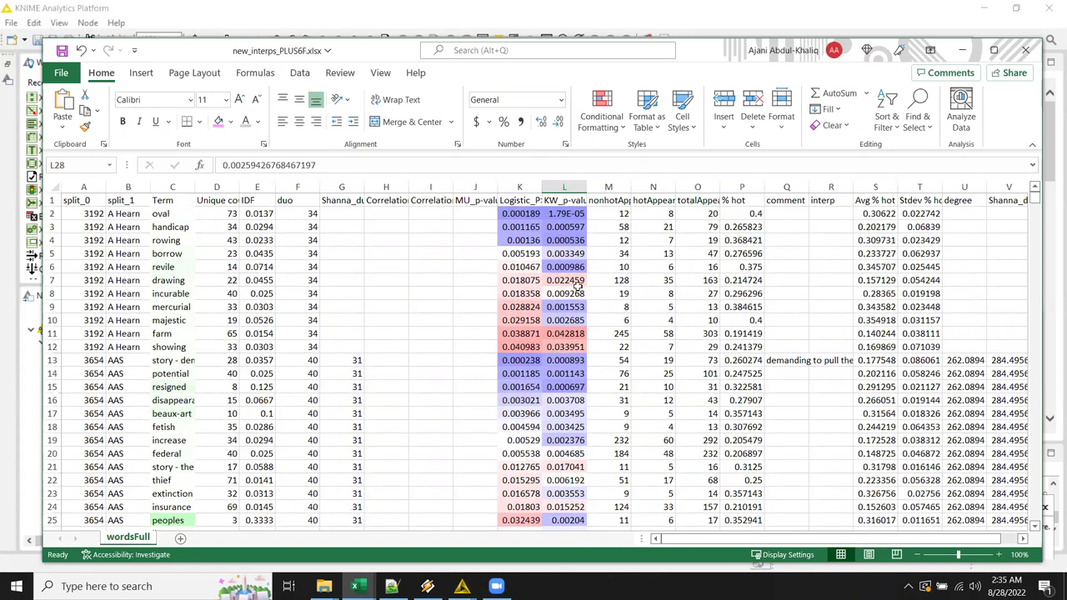
drag(558, 230, 518, 402)
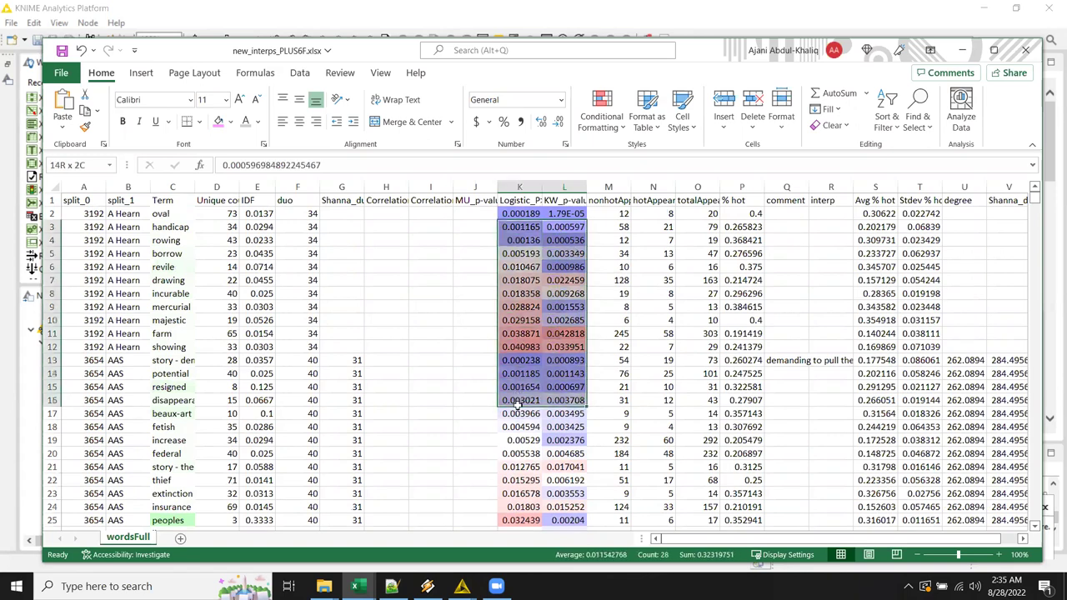
click(736, 35)
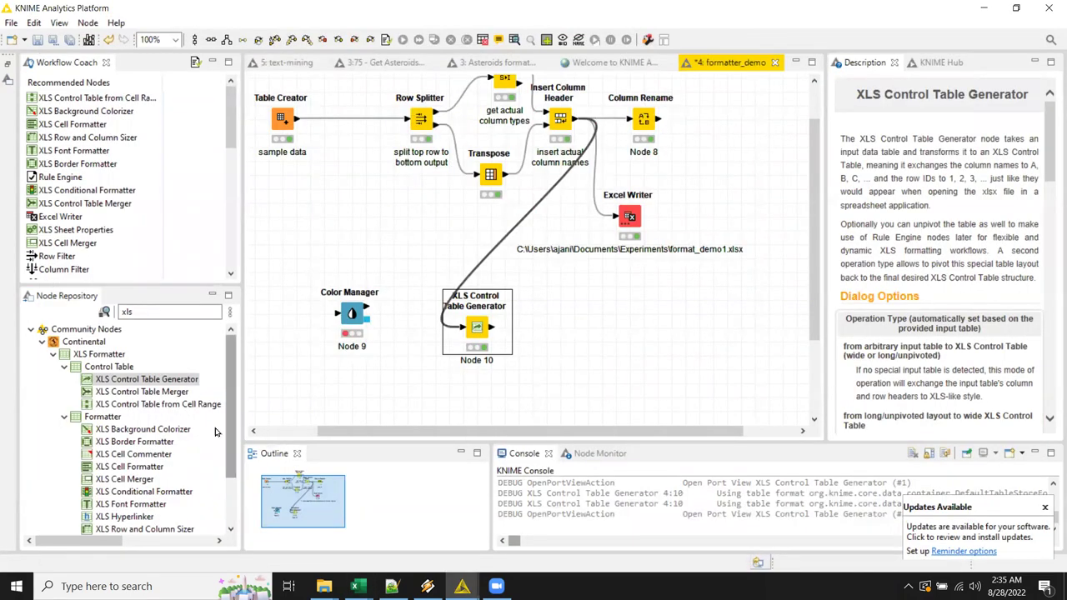
Step: Add an XLS Conditional Formatter node after the XLS Control Table Generator and set its mid scale value to 0.005
double_click(124, 497)
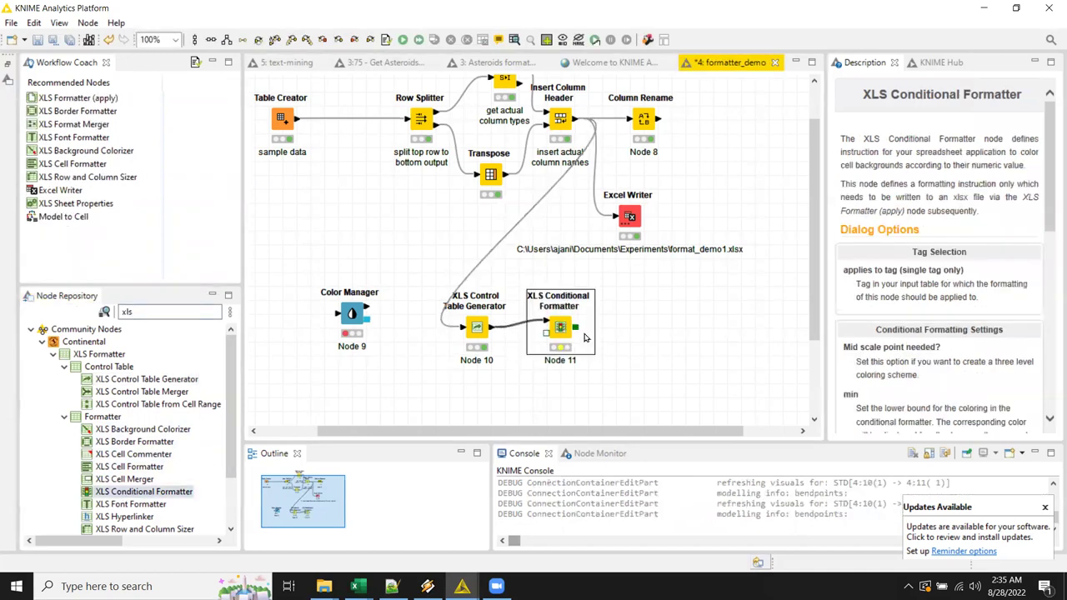
double_click(559, 329)
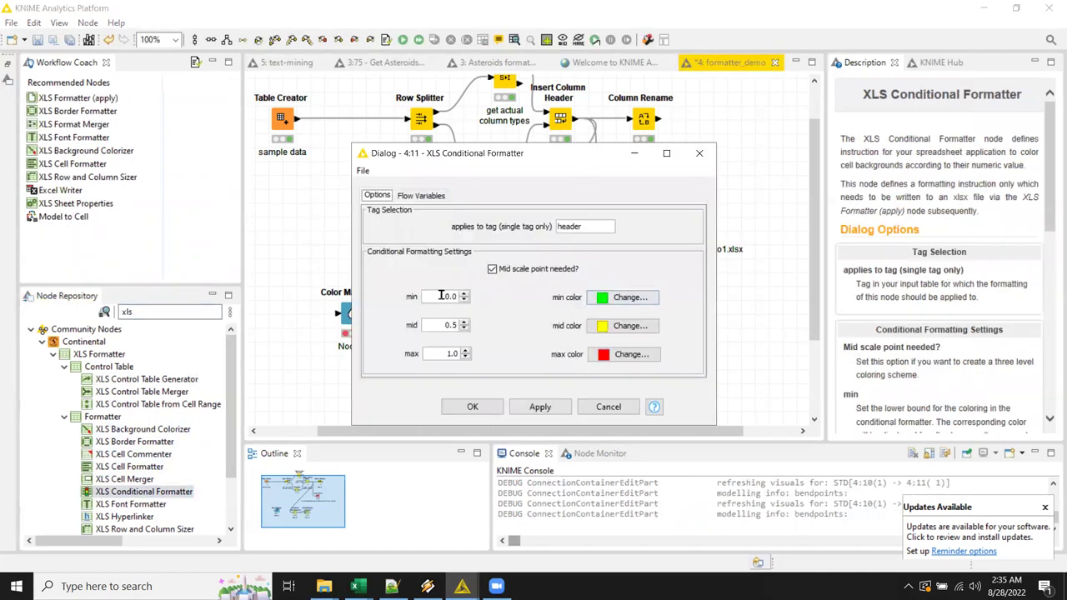
drag(433, 324, 501, 335)
text(.005)
click(439, 295)
Step: Set the conditional formatter's min color to light lavender blue, its mid color to white and its max color to light pink
click(630, 298)
click(514, 250)
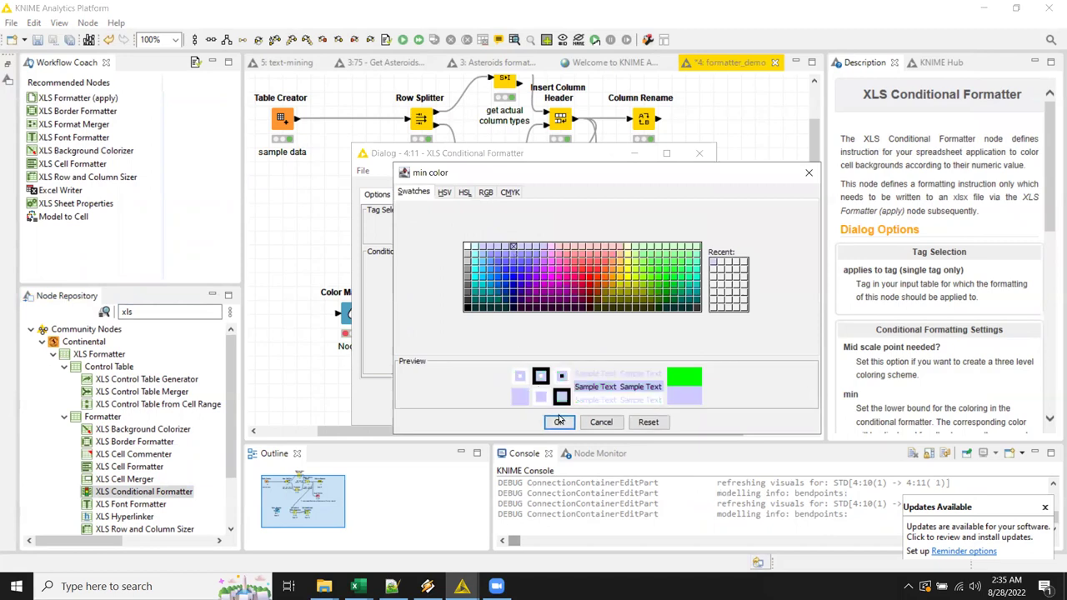
click(558, 421)
click(617, 327)
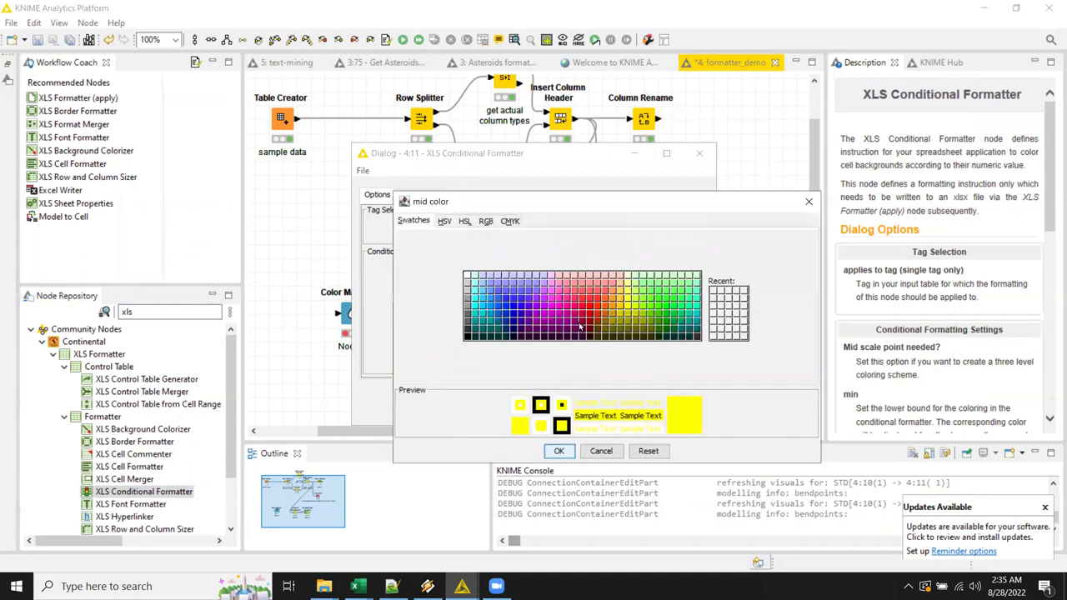
click(467, 276)
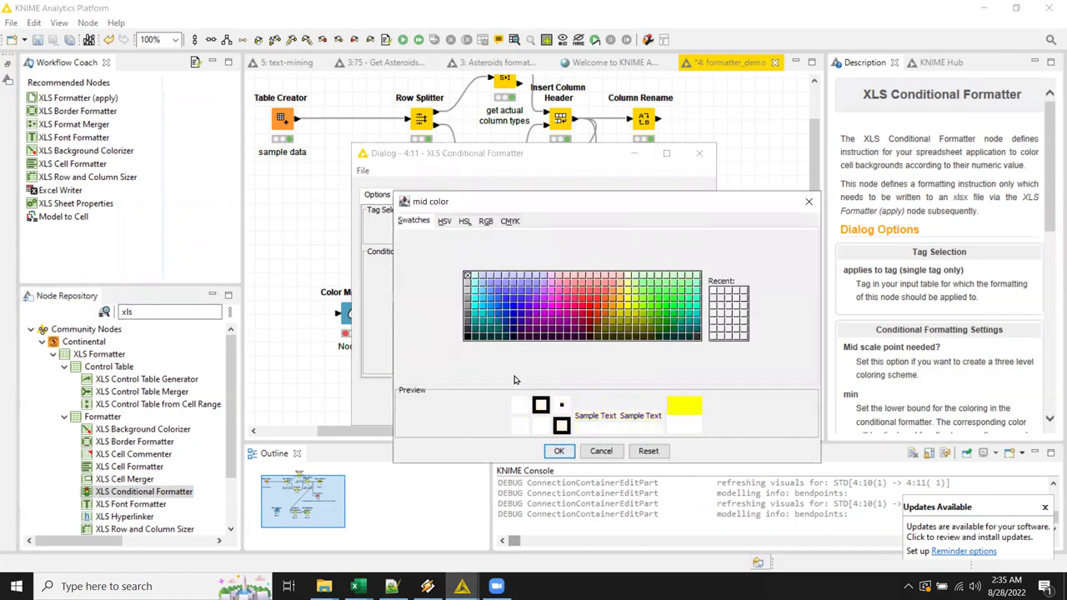
click(558, 450)
click(627, 358)
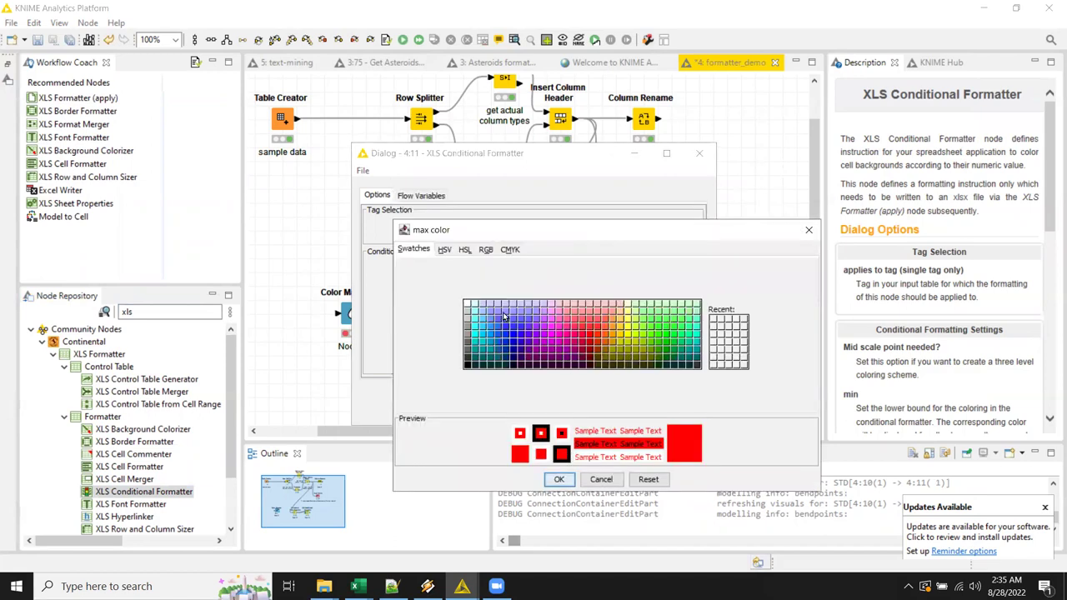
click(574, 304)
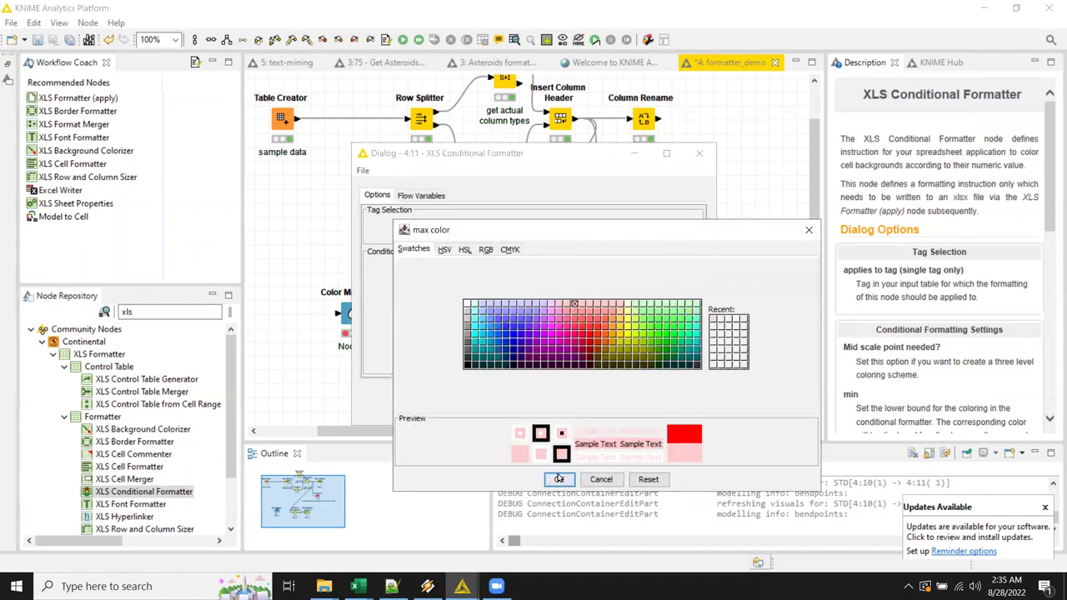
click(558, 479)
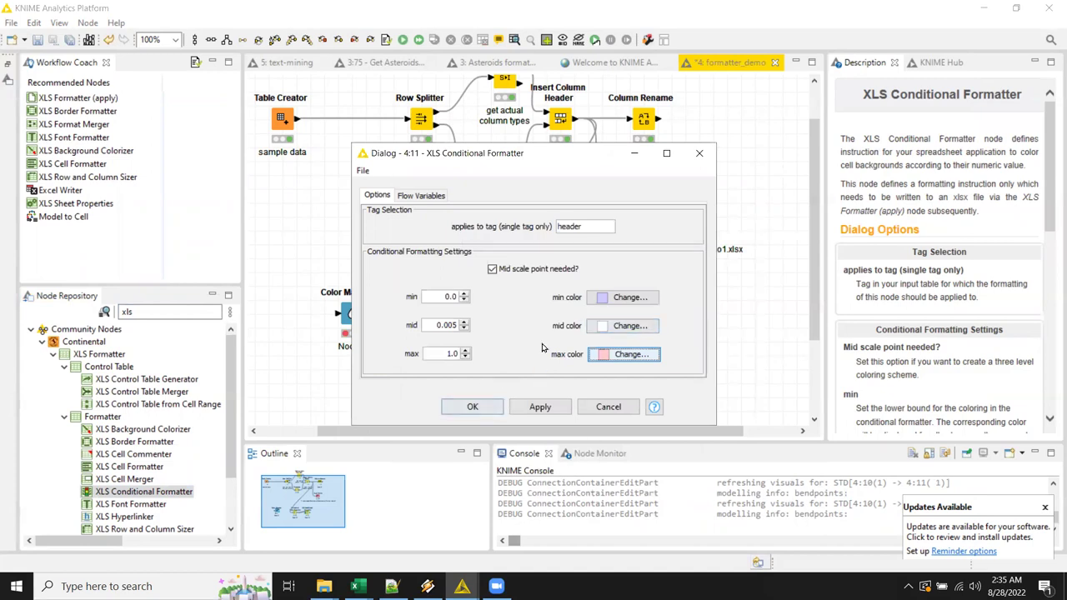
Step: Accept the formatter settings with the tag "header", execute the XLS Conditional Formatter node and read its warning
double_click(567, 226)
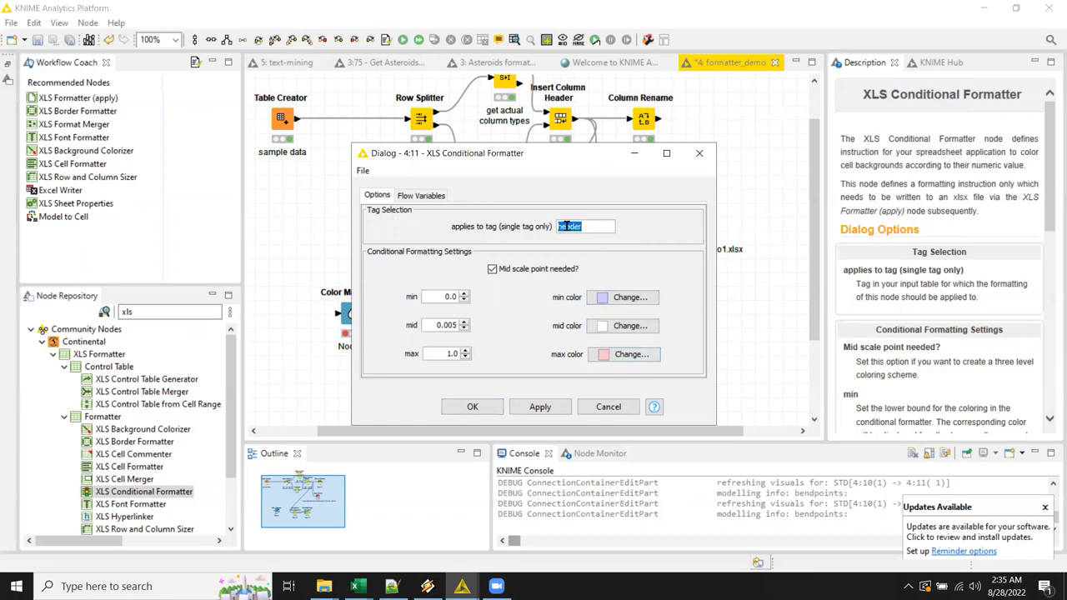
click(472, 407)
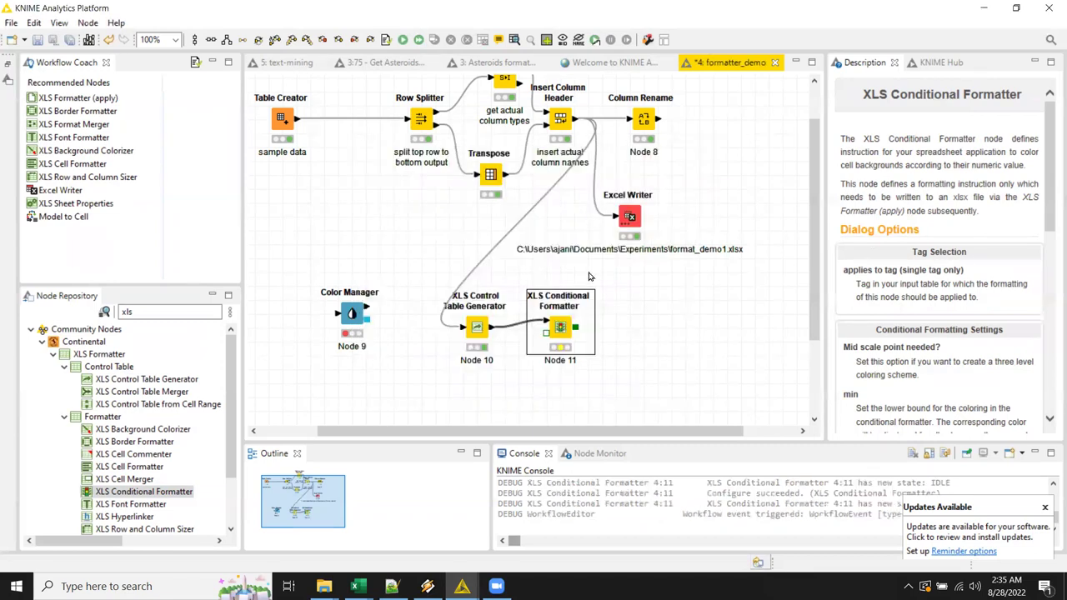
right_click(566, 327)
click(609, 248)
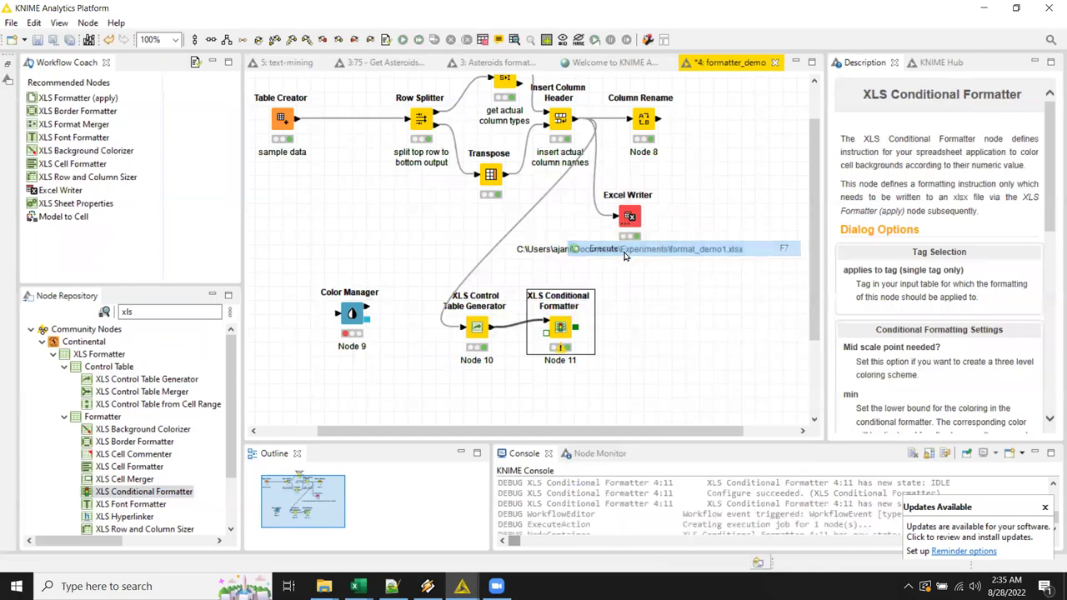
mouse_move(560, 351)
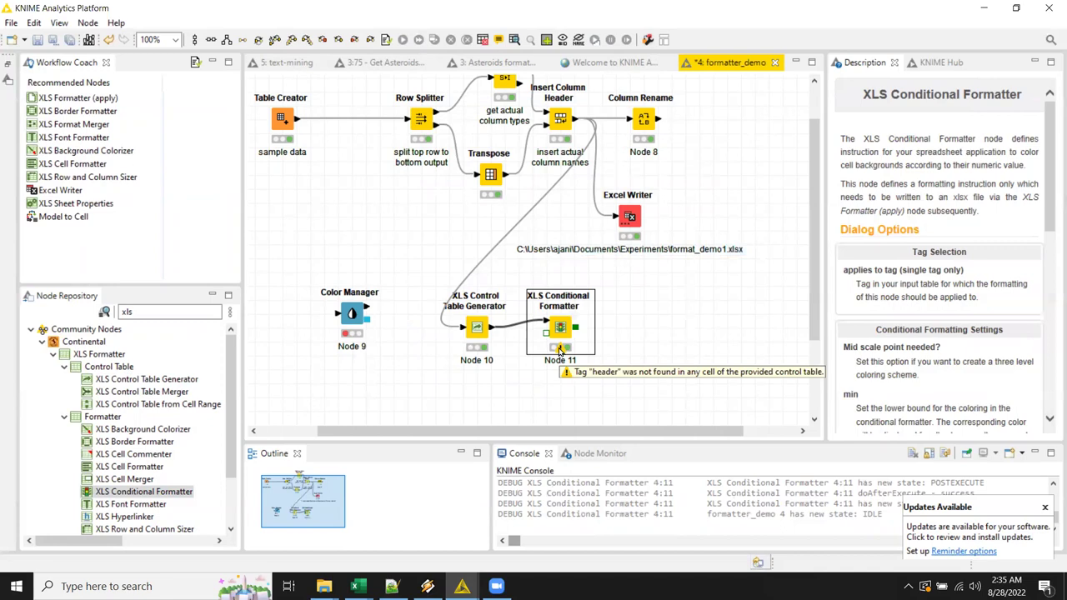
Step: Reopen the XLS Control Table Generator's control table and examine the cell contents of columns I to L
right_click(479, 332)
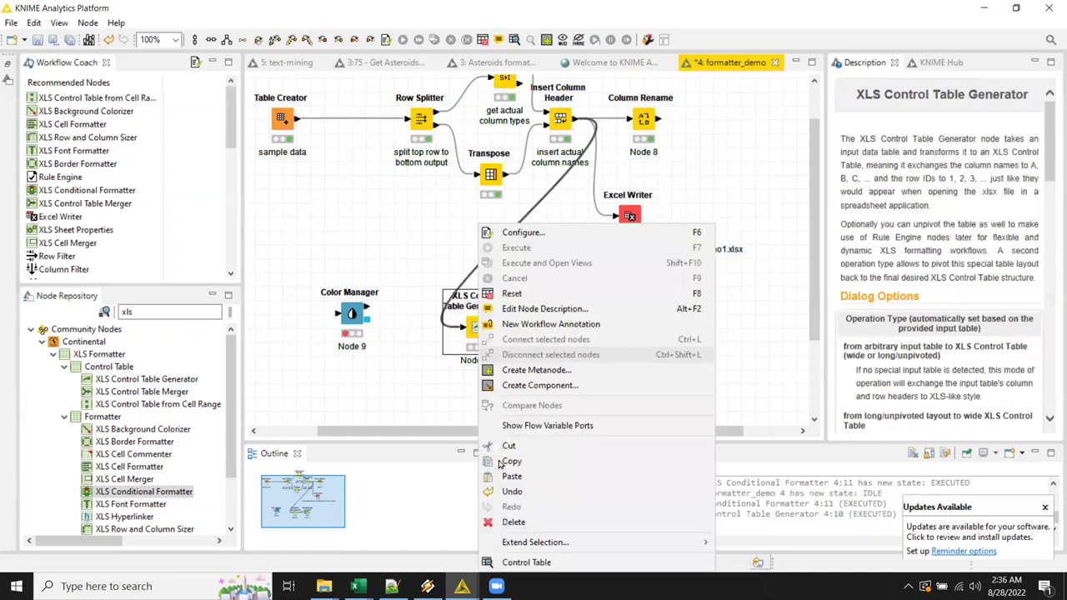
click(527, 563)
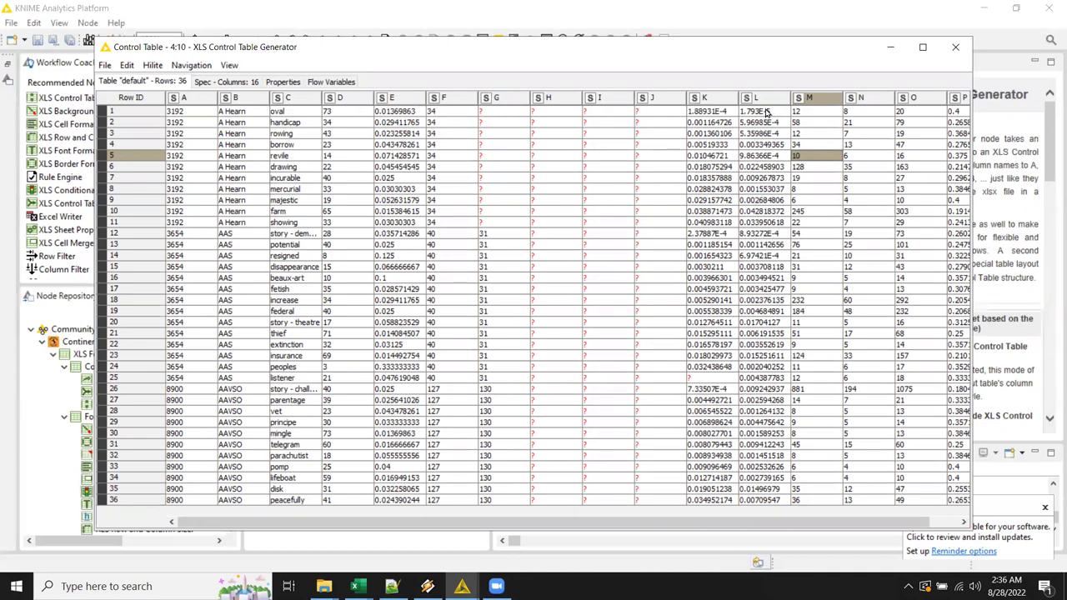
drag(761, 113, 597, 424)
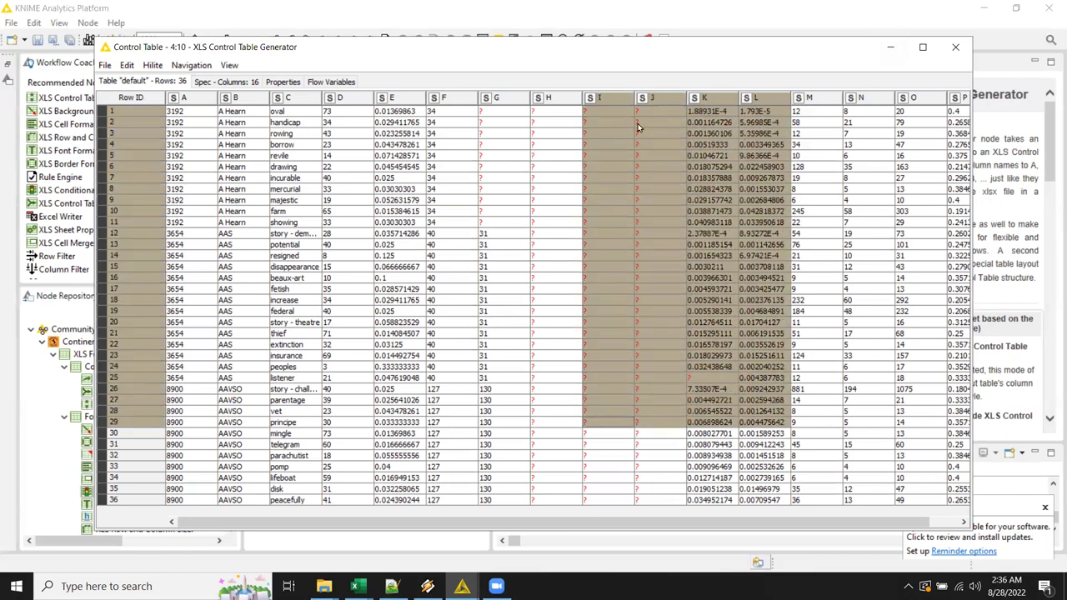
Step: Examine the p-value columns in the control table and in the Insert Column Header node's output table
drag(613, 113, 783, 448)
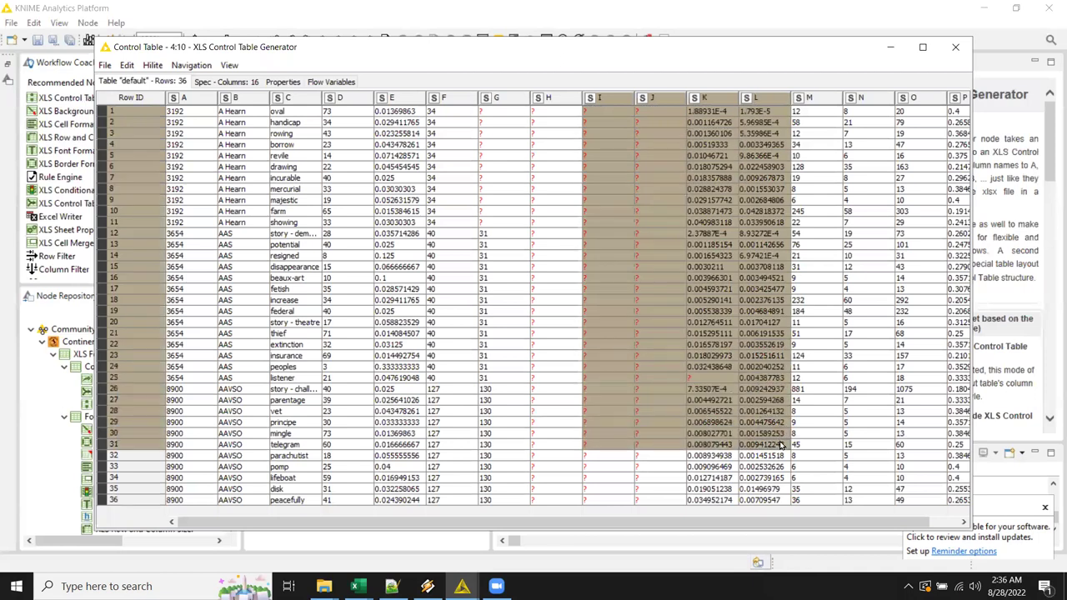
click(956, 48)
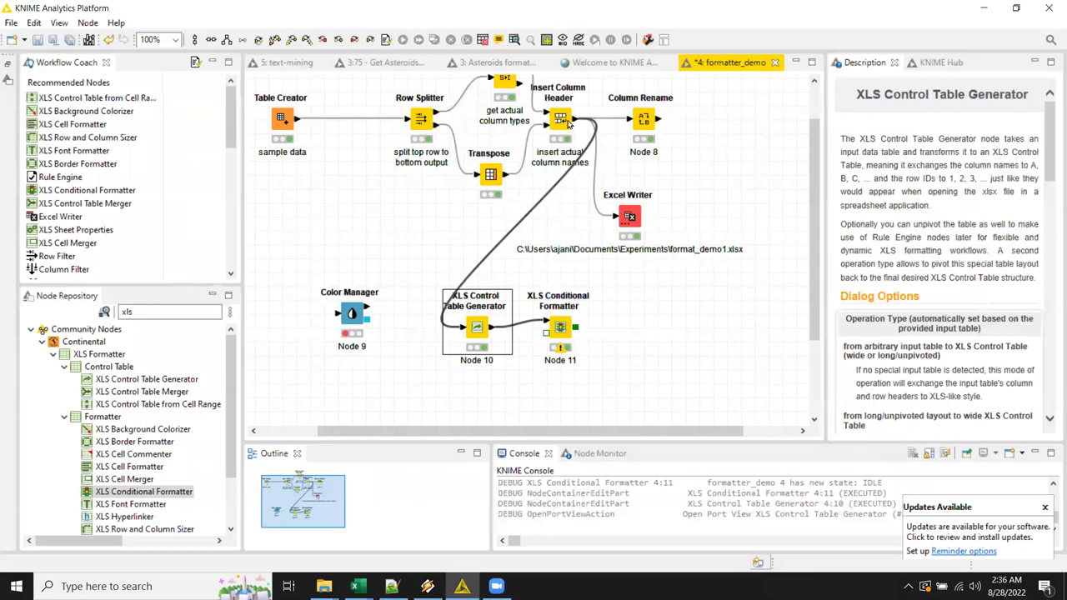
right_click(571, 125)
click(640, 459)
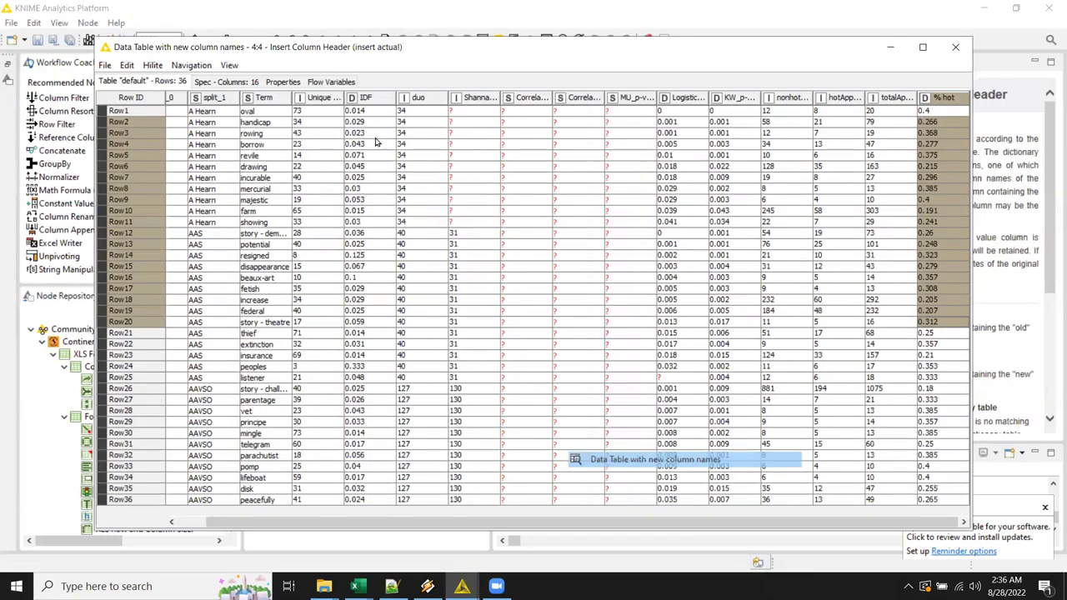
drag(727, 113, 596, 425)
click(955, 47)
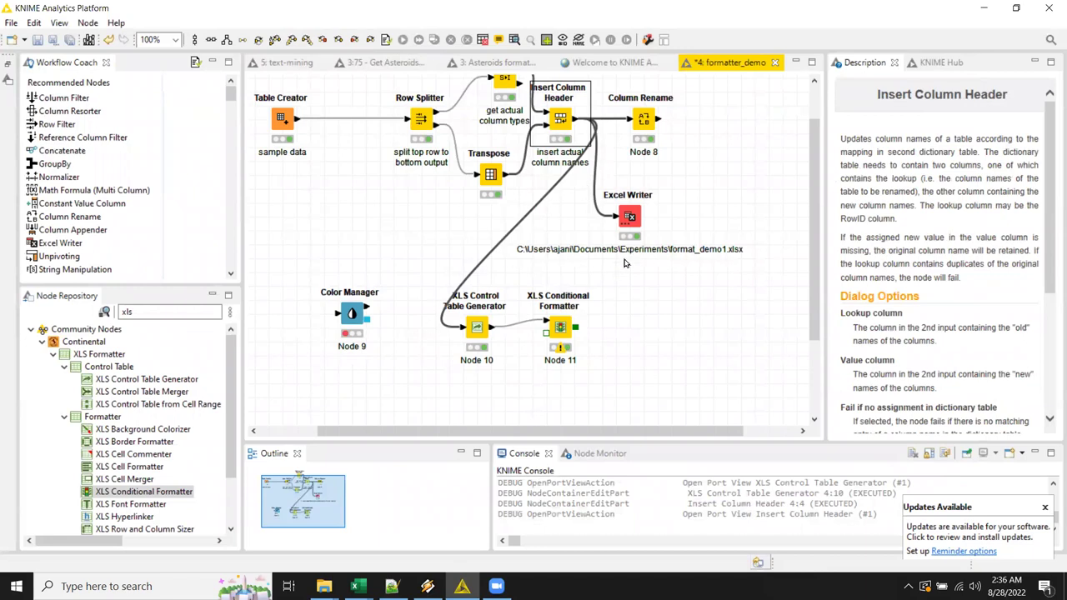
Step: Find the String Manipulation (Multi Column) node and insert it between Insert Column Header and the XLS Control Table Generator
double_click(168, 309)
text(st)
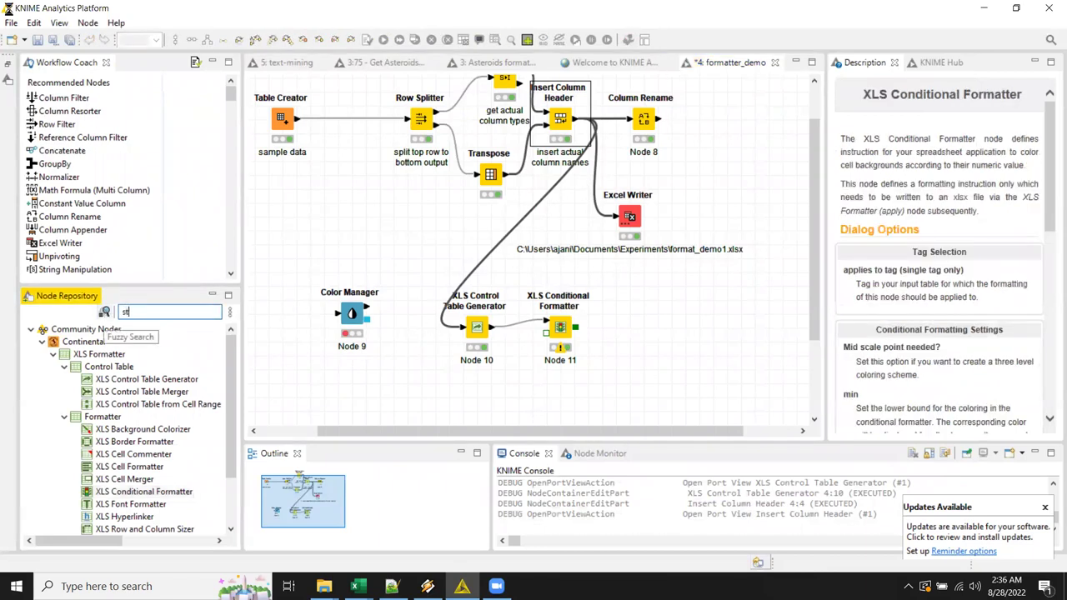
text(r)
click(104, 312)
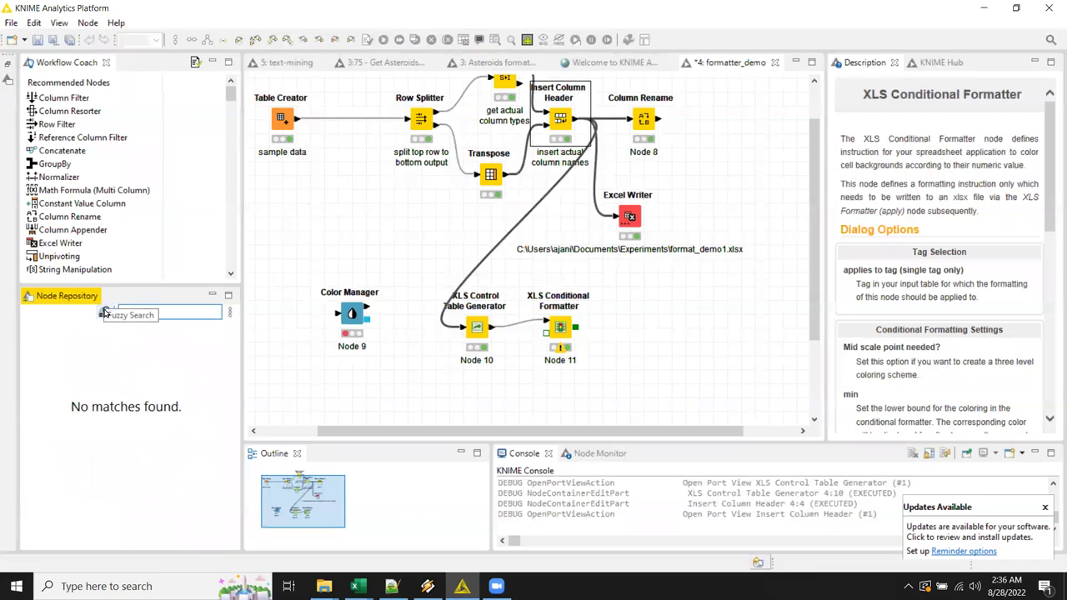
key(BackSpace)
key(BackSpace)
key(BackSpace)
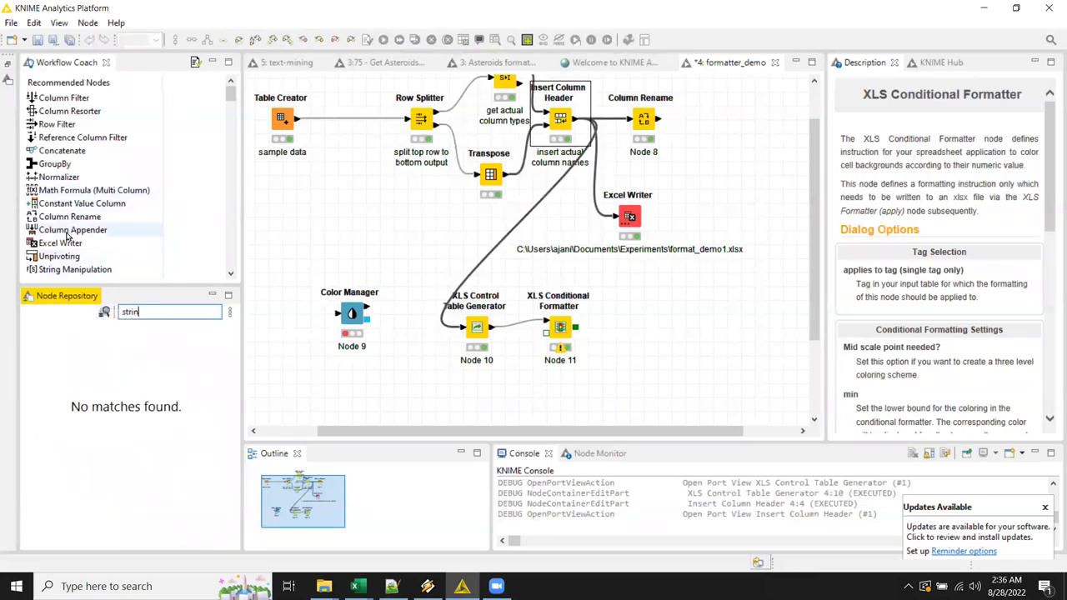
text(g mp)
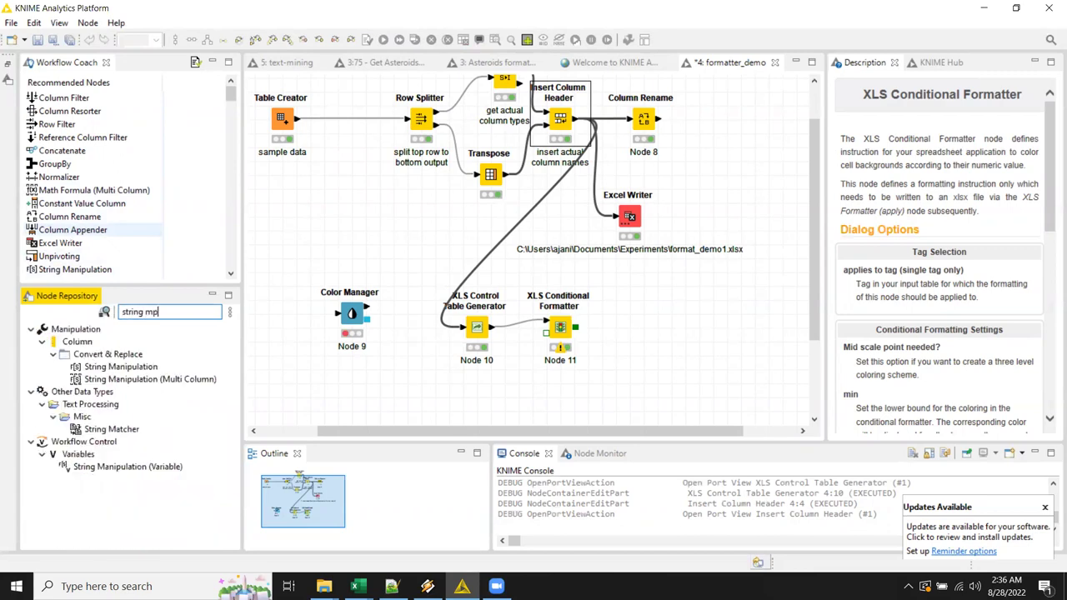
key(BackSpace)
text(an)
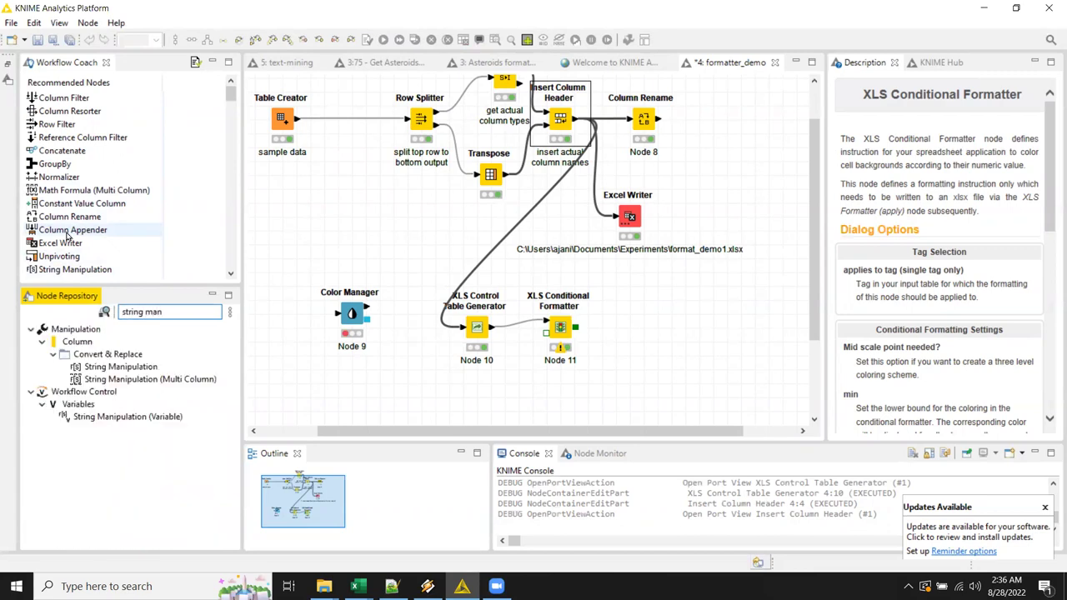
drag(150, 384, 464, 269)
drag(477, 329, 505, 385)
Step: Include only Correlation_p-value, MU_p-value, Logistic_P>|z| and KW_p-value in the String Manipulation (Multi Column) node, enforcing inclusion
click(463, 277)
double_click(463, 277)
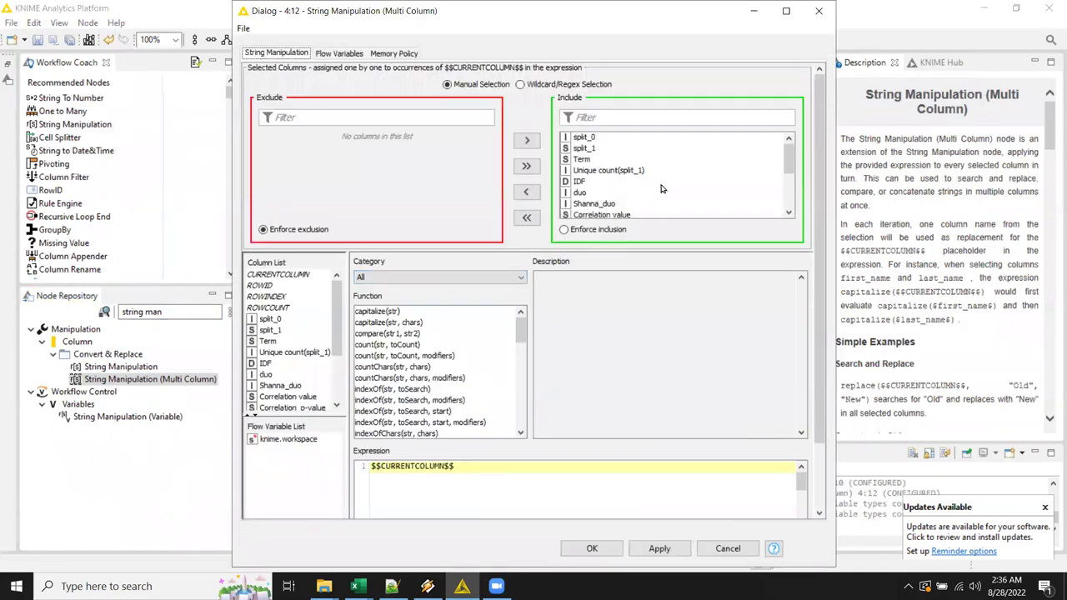
click(635, 138)
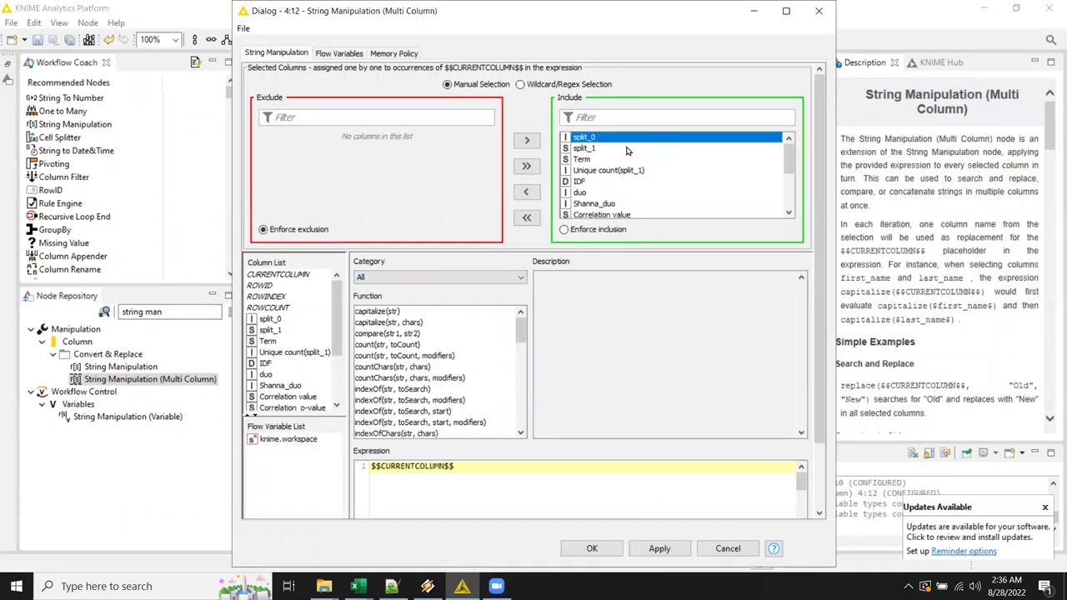
click(526, 216)
scroll(385, 181, down, 2)
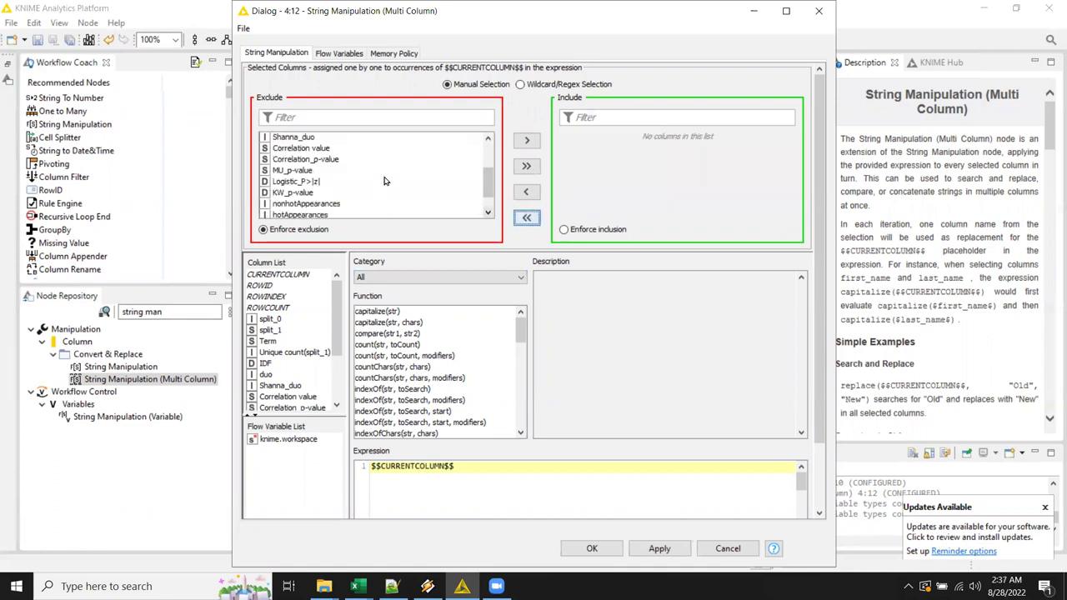
drag(342, 194, 272, 161)
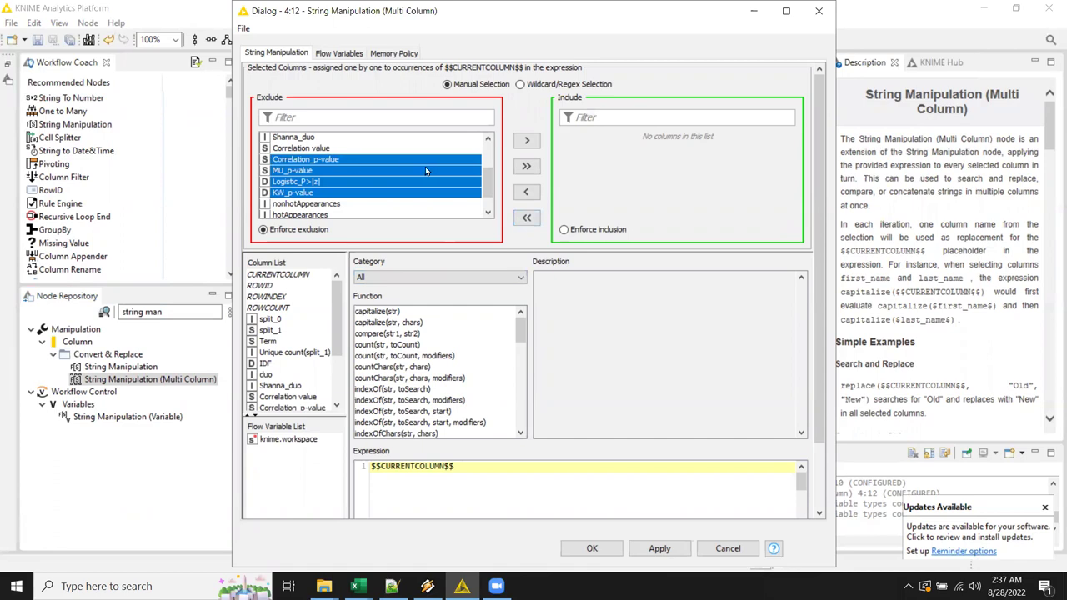
click(526, 140)
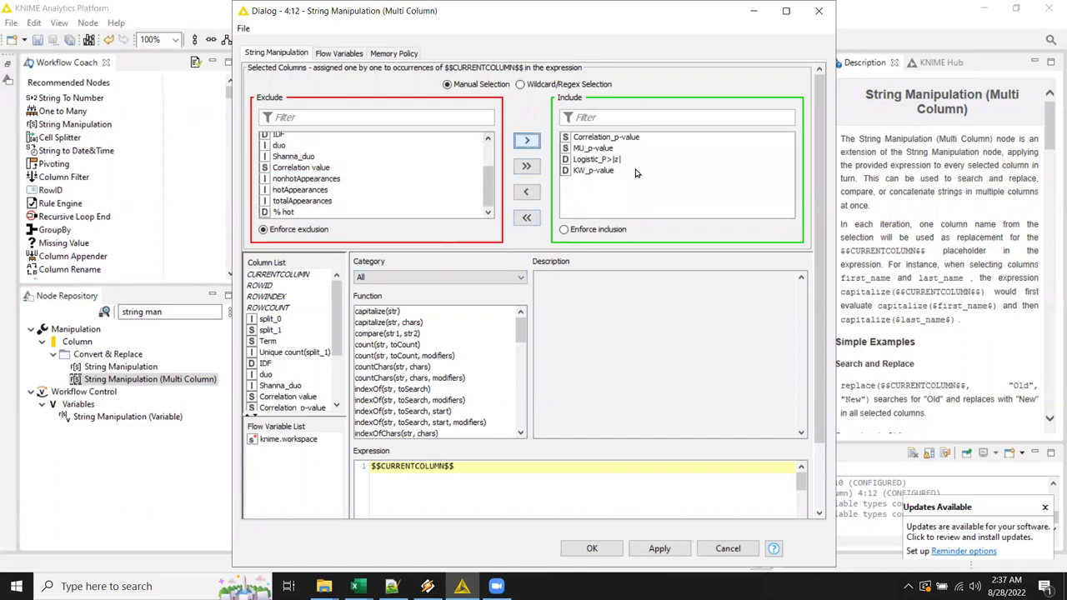
click(588, 230)
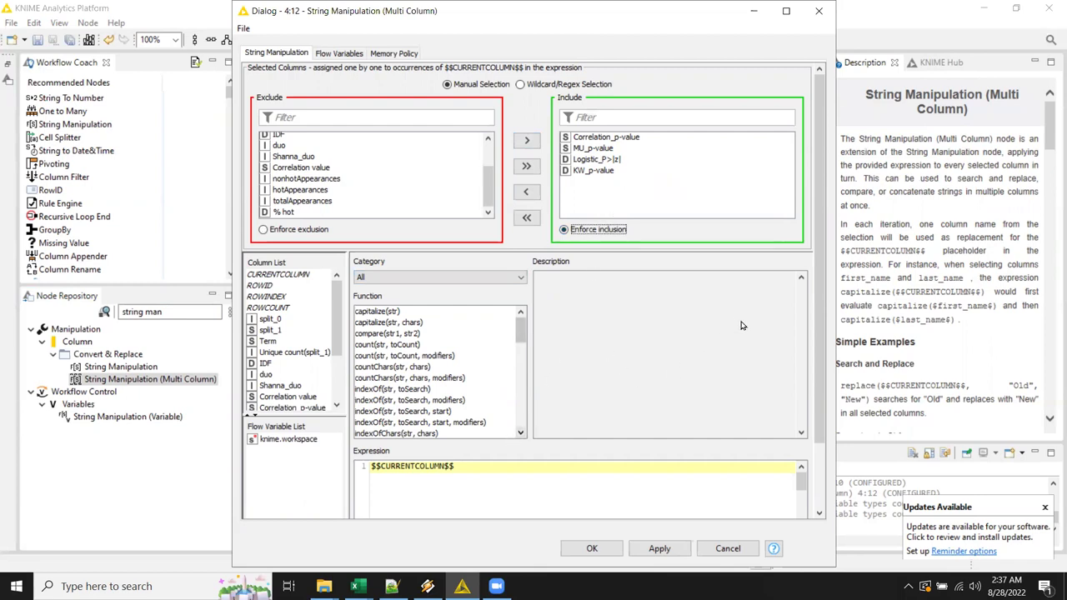
Step: Set the string manipulation expression to "gradient", make it replace the selected input columns, and accept the settings
scroll(631, 417, down, 3)
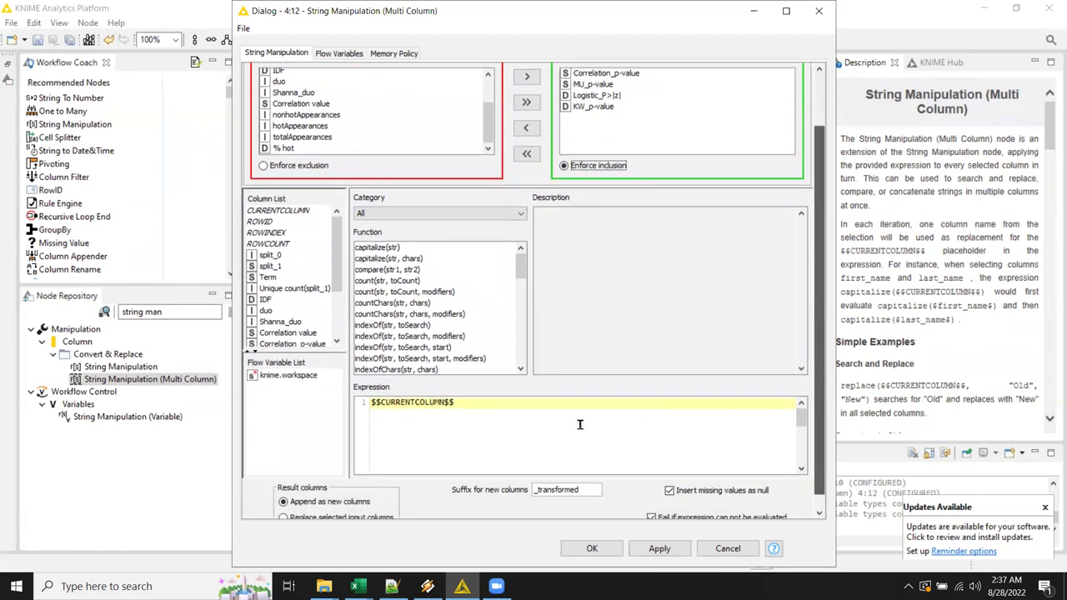
drag(482, 398, 354, 395)
key(Delete)
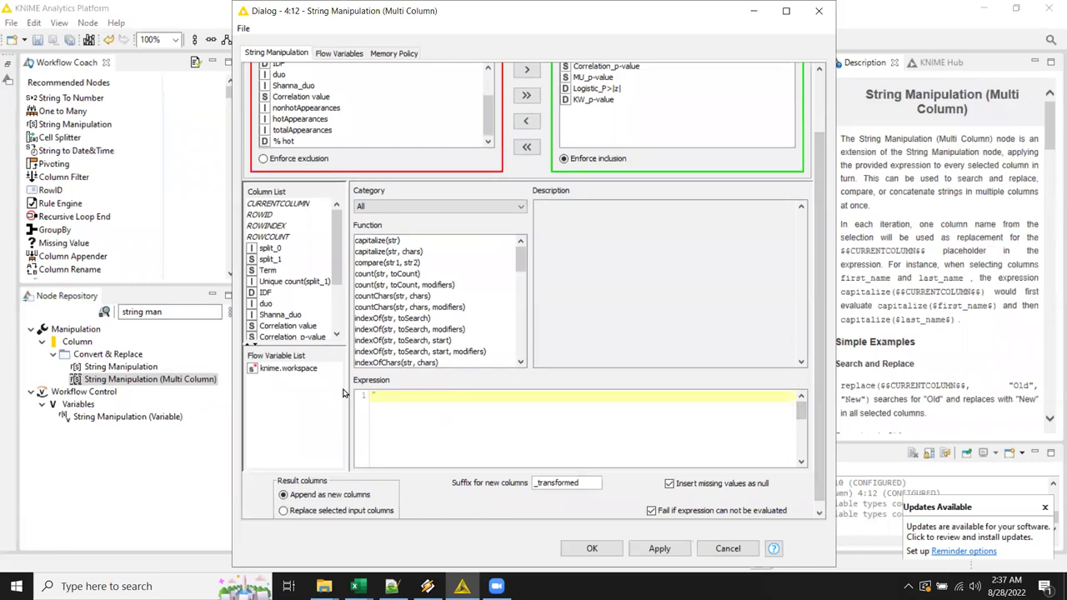
text("gradient")
click(315, 511)
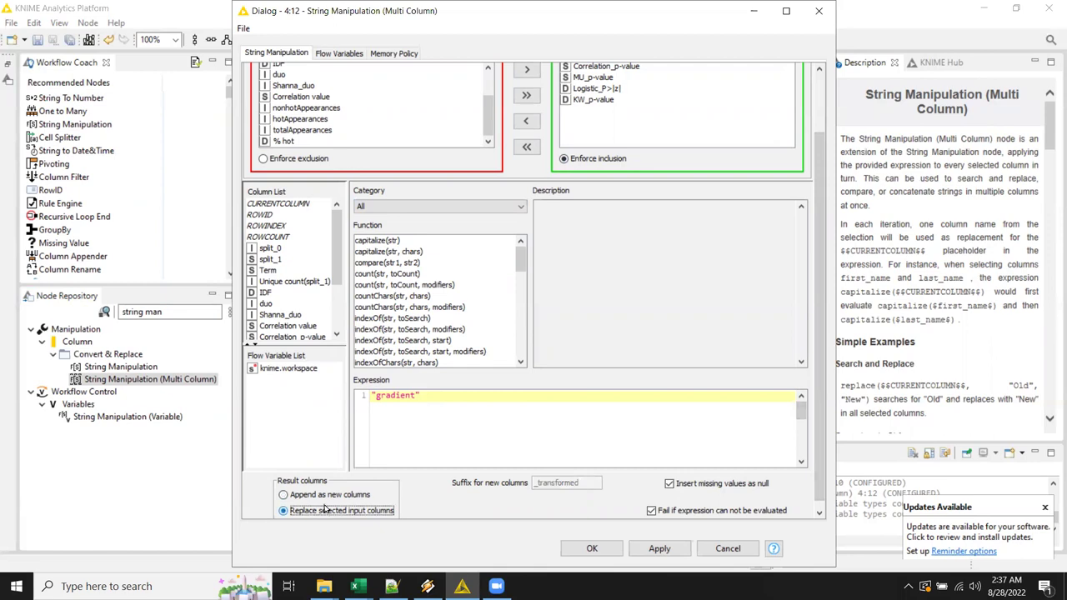
click(598, 551)
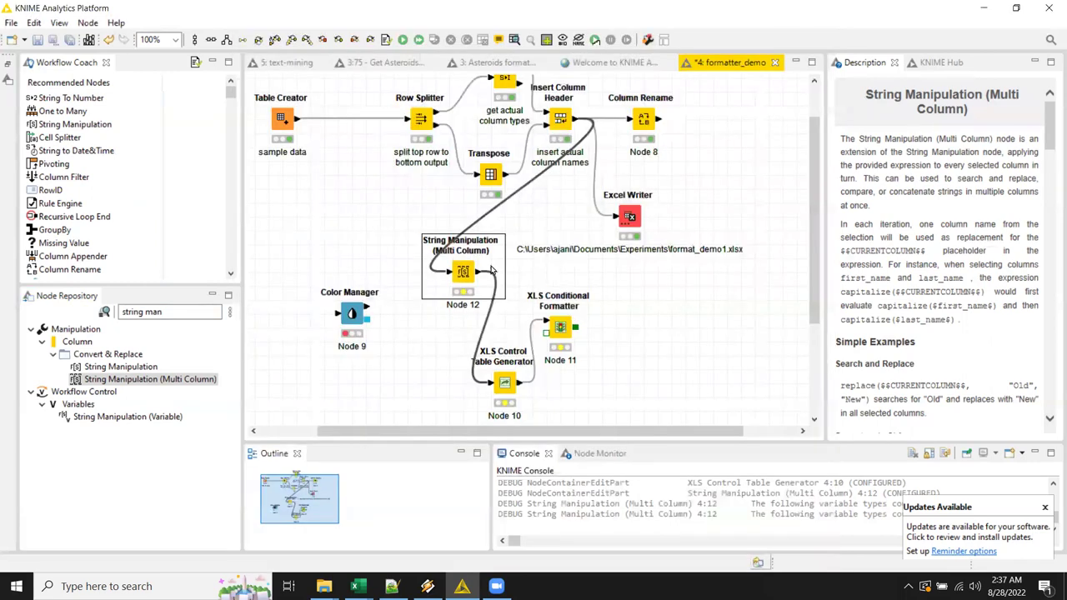
Step: Execute the String Manipulation (Multi Column) node and inspect the four p-value columns in its output table
right_click(465, 271)
click(492, 248)
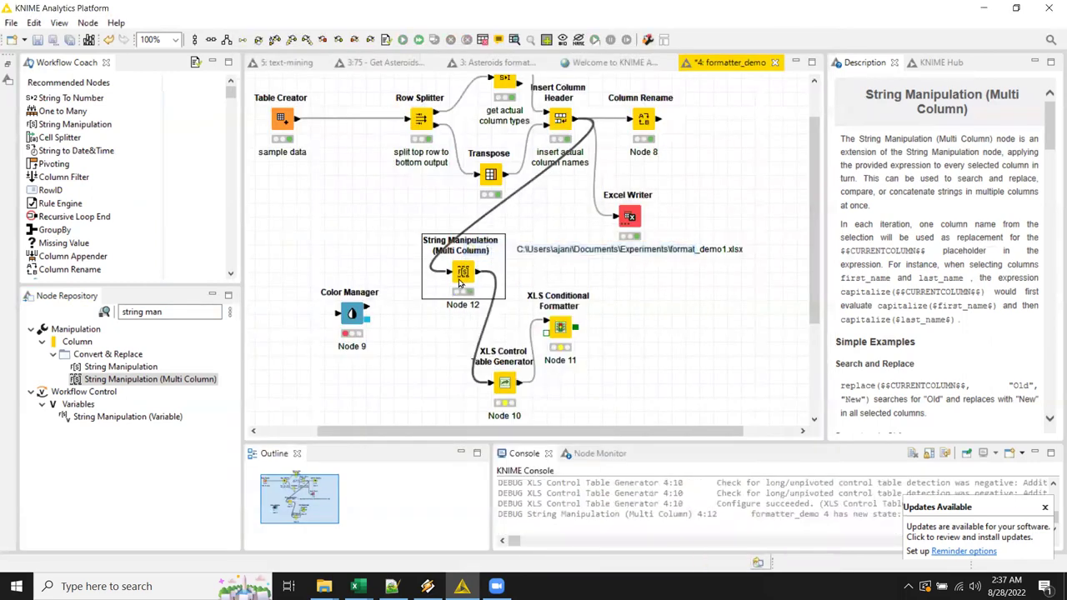
right_click(460, 283)
click(508, 563)
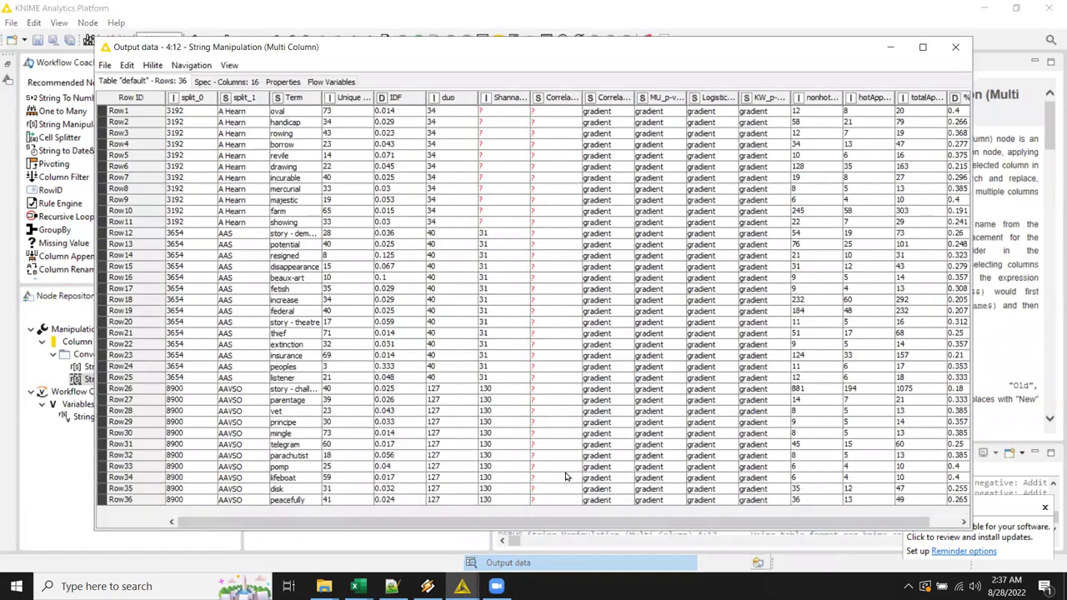
drag(600, 122, 738, 368)
drag(746, 419, 747, 424)
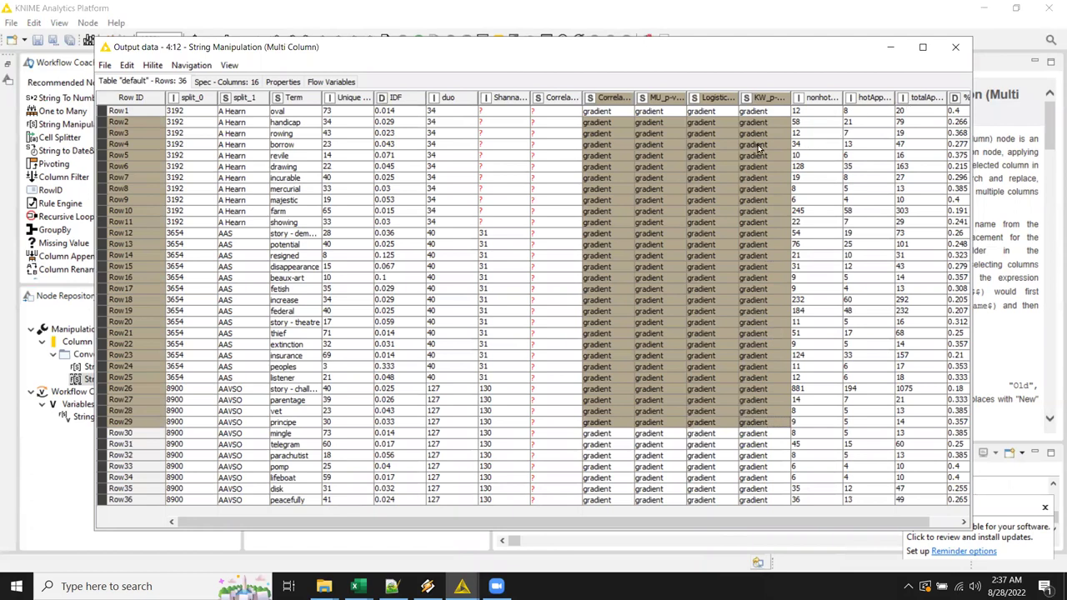
drag(597, 123, 757, 416)
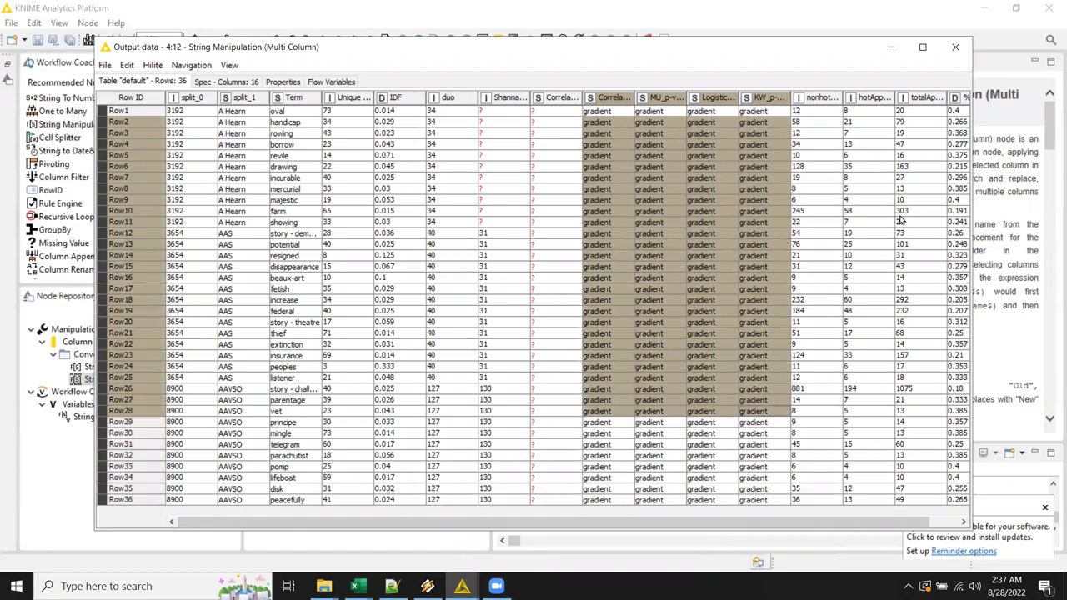
click(955, 47)
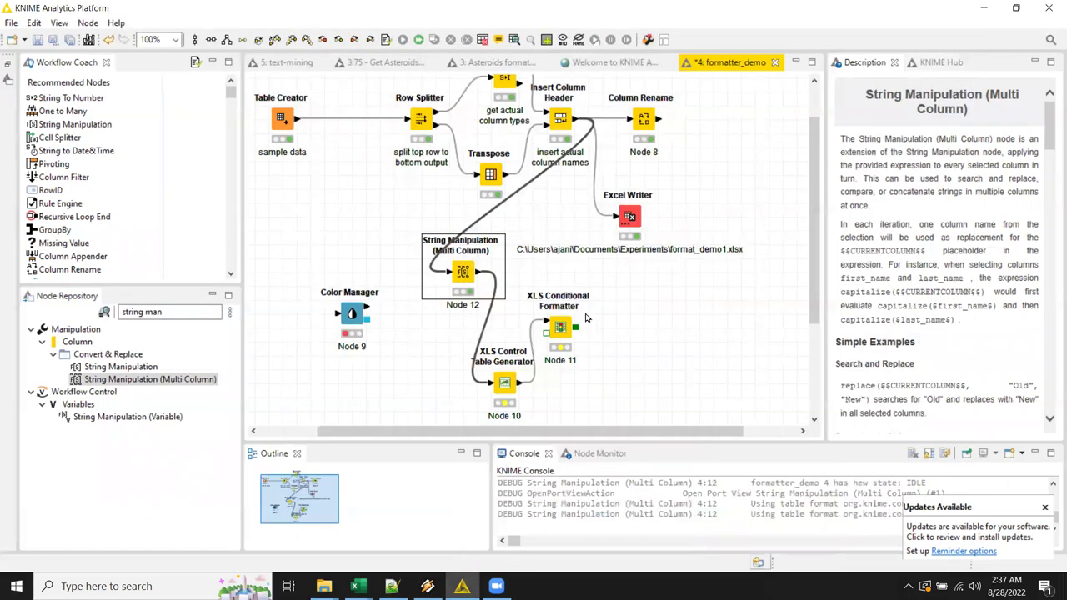
Step: Review the Insert Column Header node's place in the workflow and re-examine the tagged p-value cells in the string manipulation output
scroll(587, 317, up, 2)
click(561, 168)
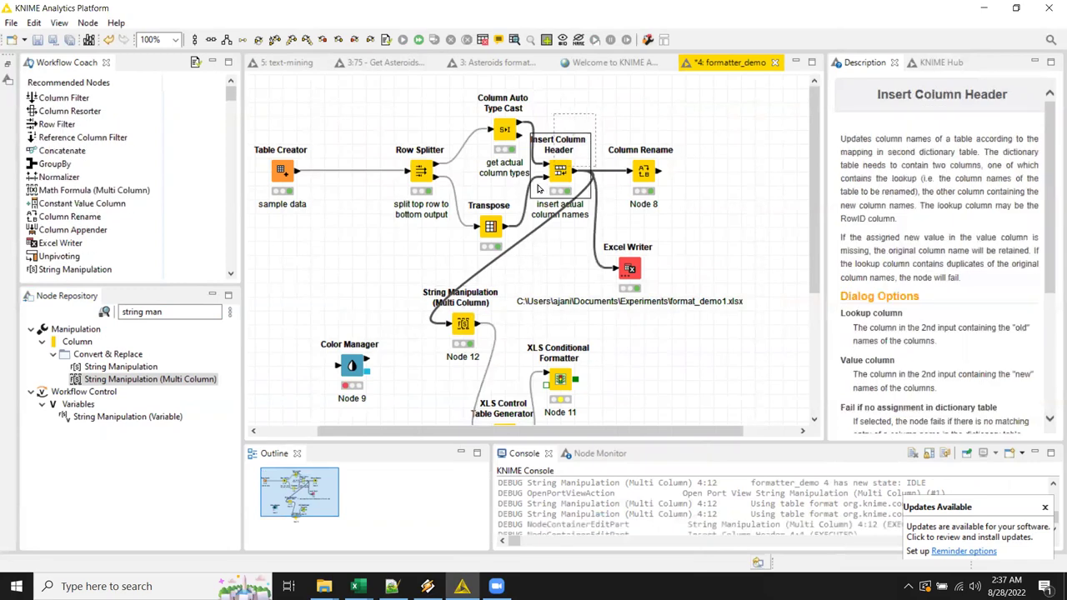
scroll(597, 277, down, 4)
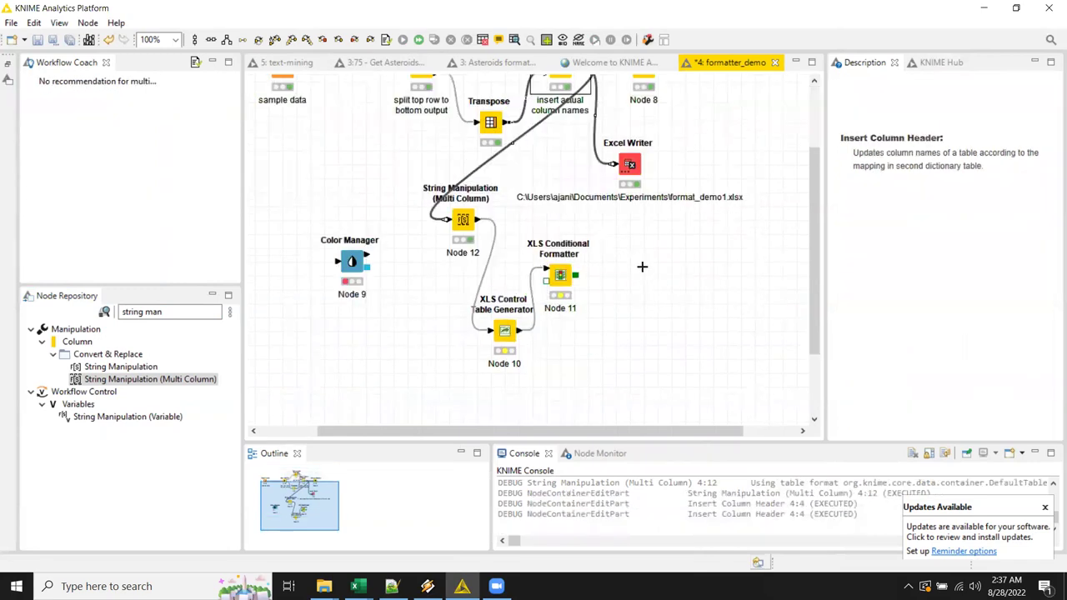
click(578, 294)
click(463, 220)
right_click(463, 220)
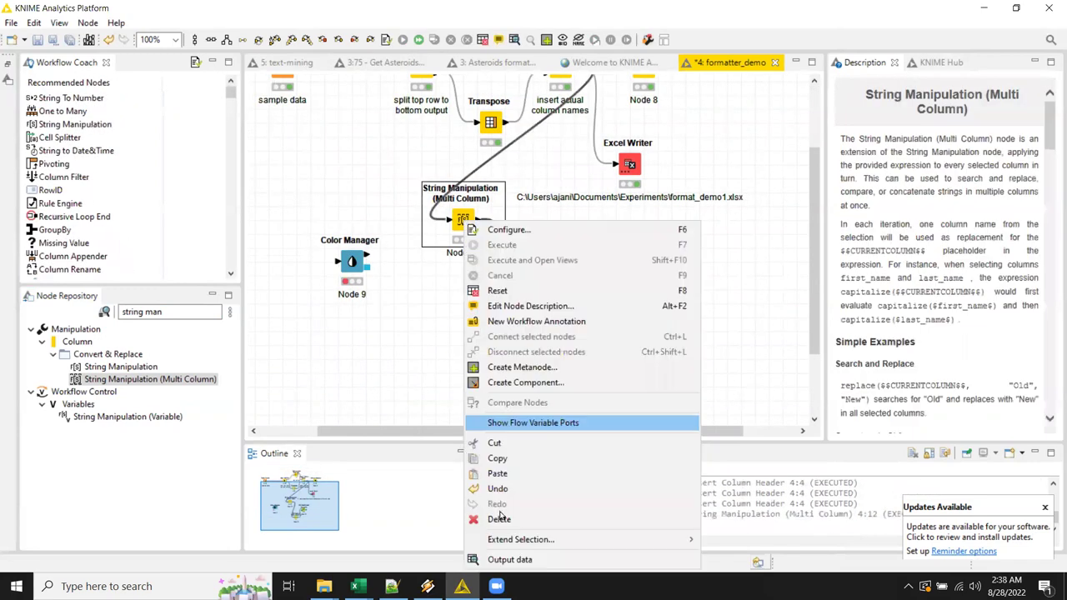
click(492, 556)
drag(754, 125, 750, 170)
click(604, 178)
drag(612, 193, 749, 322)
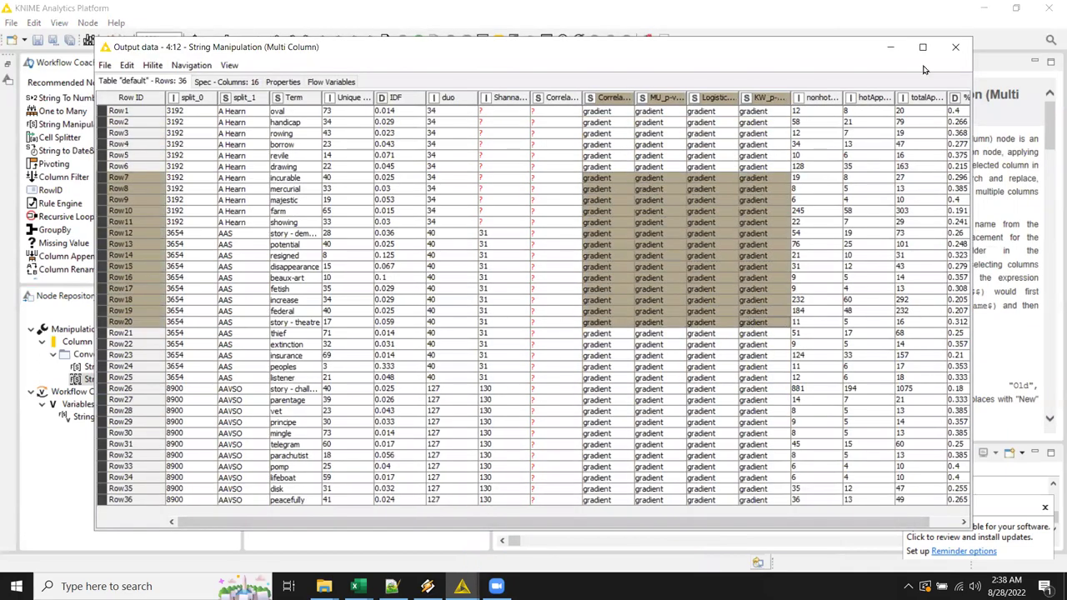
click(956, 47)
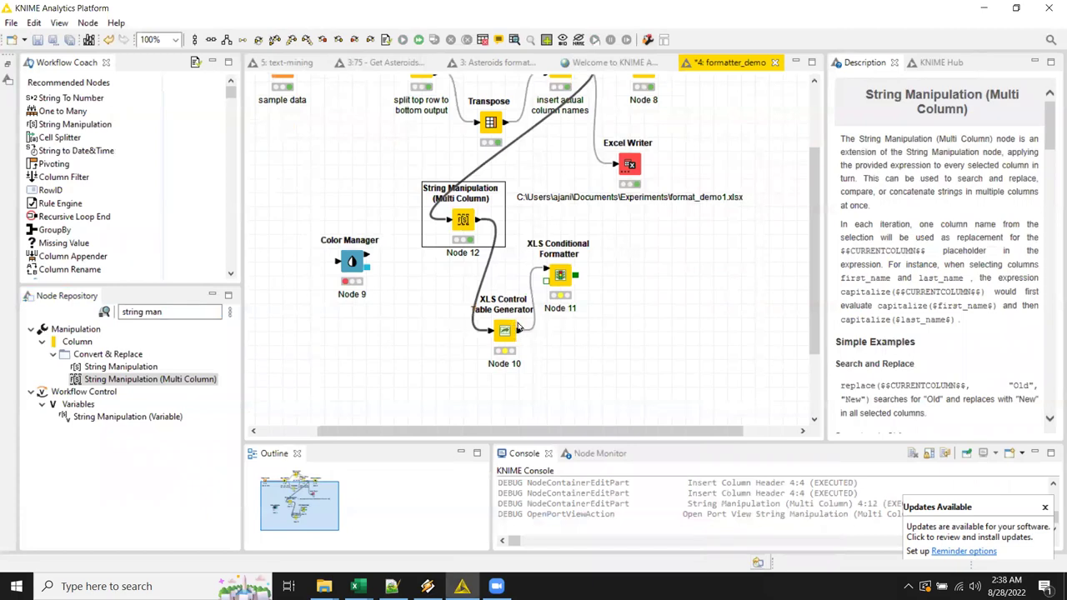
Step: Set the XLS Conditional Formatter to apply to the tag "gradient" and execute the node
double_click(558, 281)
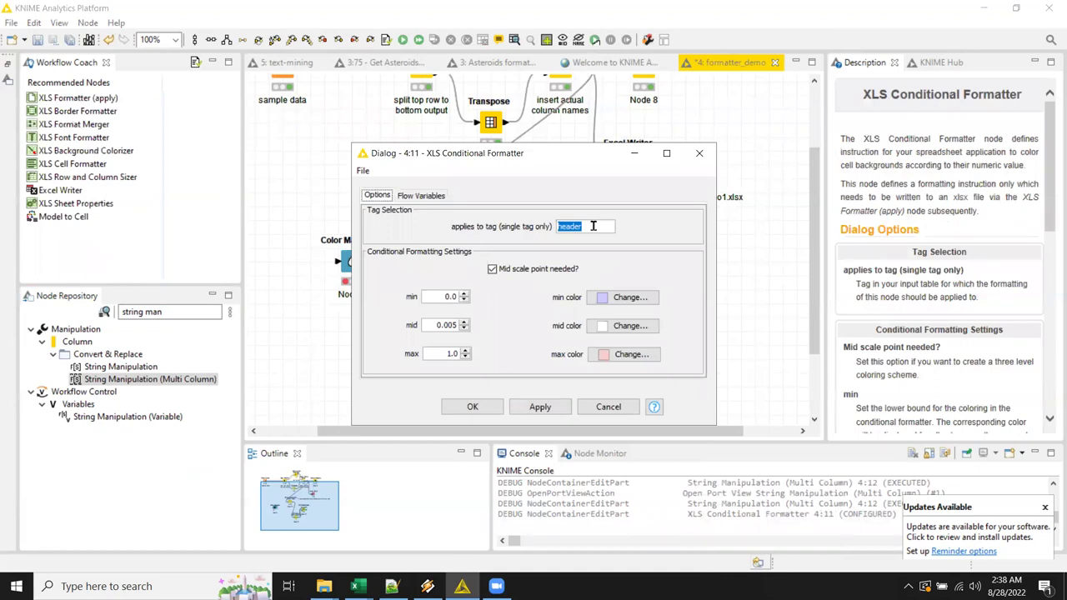
click(593, 226)
drag(592, 226, 546, 228)
text(gradient)
click(472, 407)
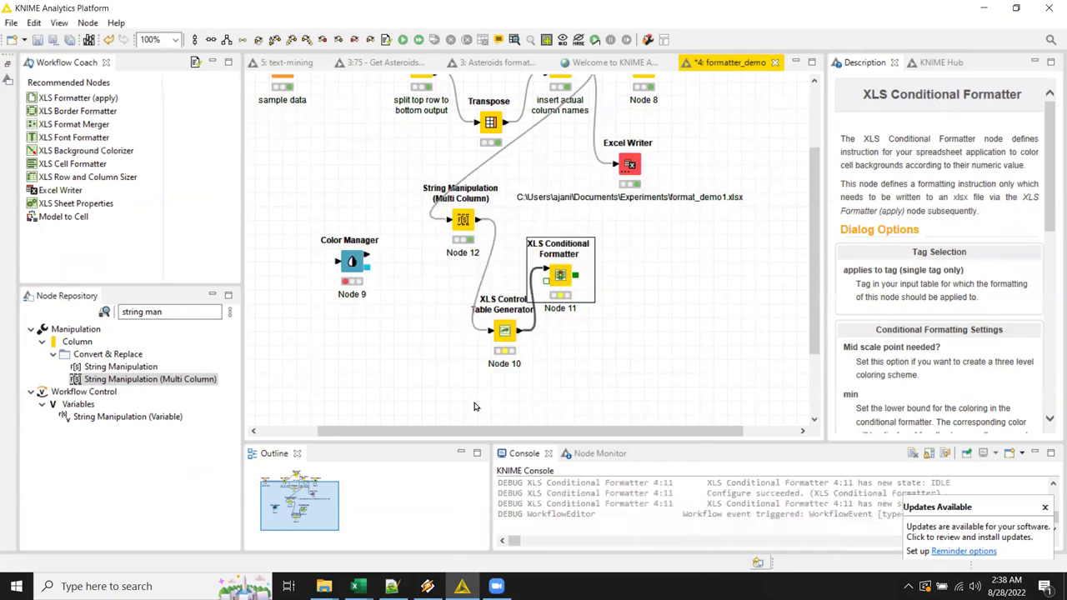
right_click(565, 274)
click(636, 250)
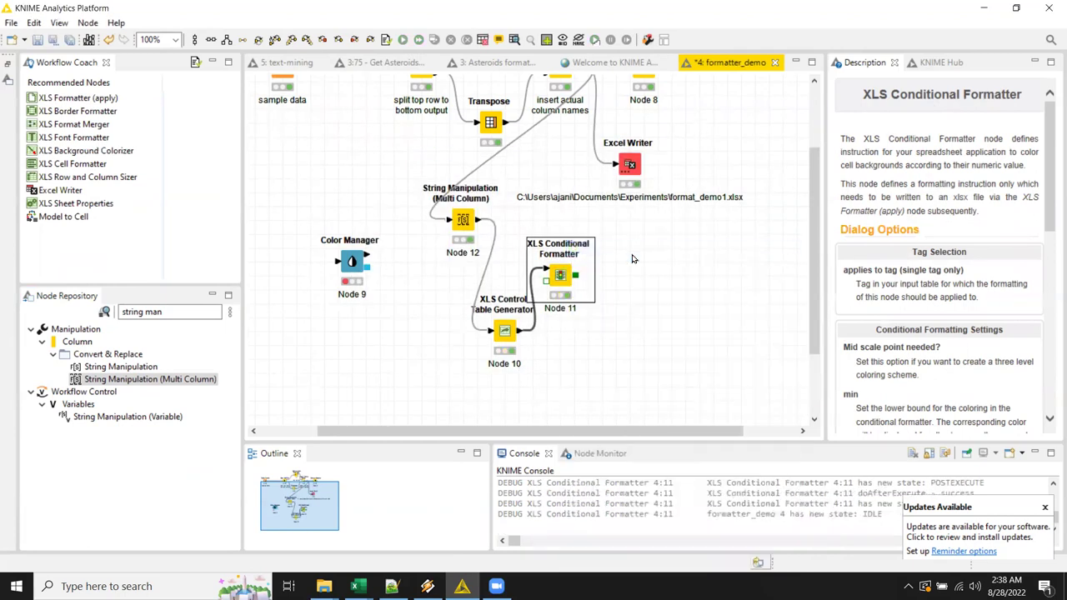
Step: Add an XLS Formatter (apply) node beside the XLS Conditional Formatter and connect the conditional formatter's output to it
drag(560, 275, 565, 298)
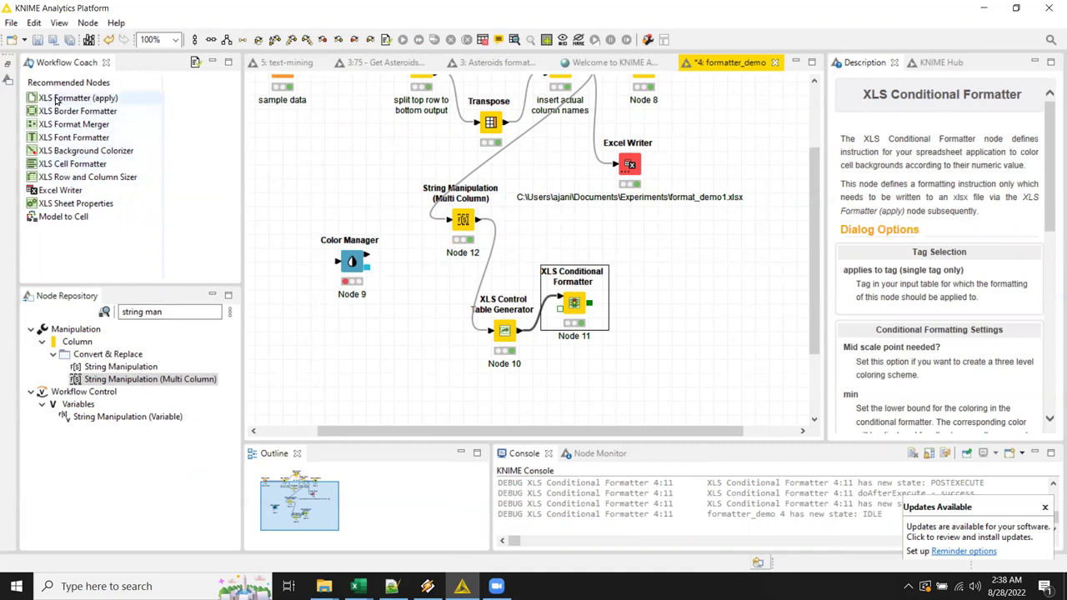
drag(55, 98, 669, 315)
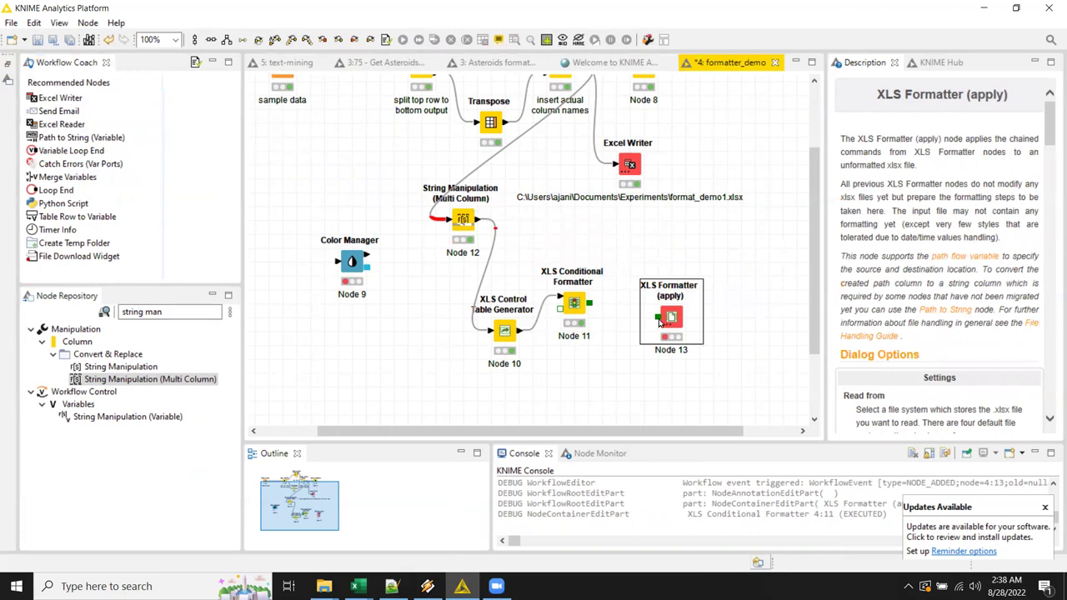
drag(588, 307, 667, 314)
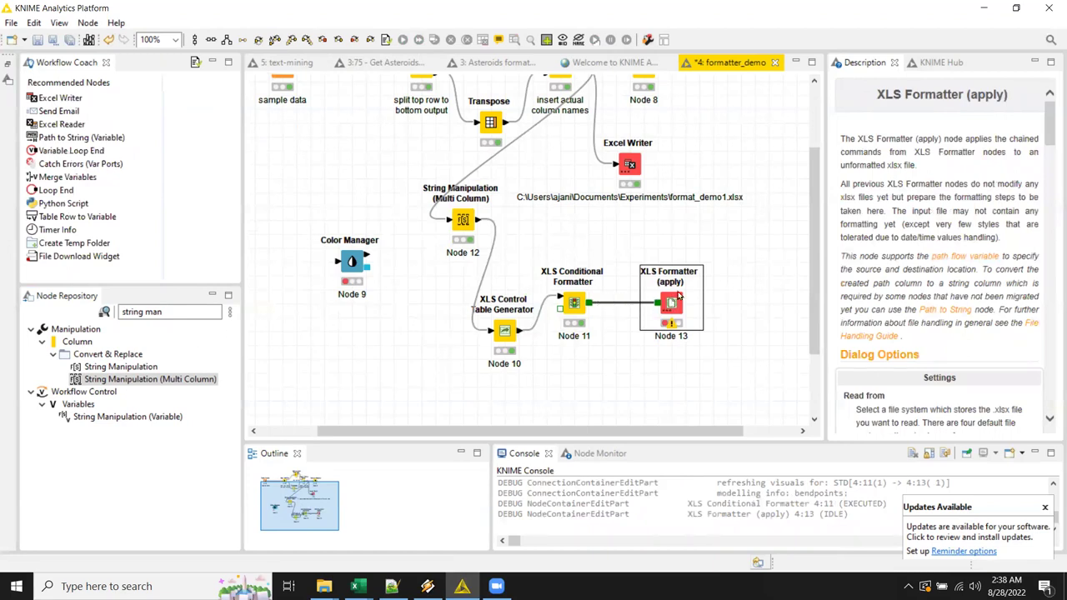
click(705, 198)
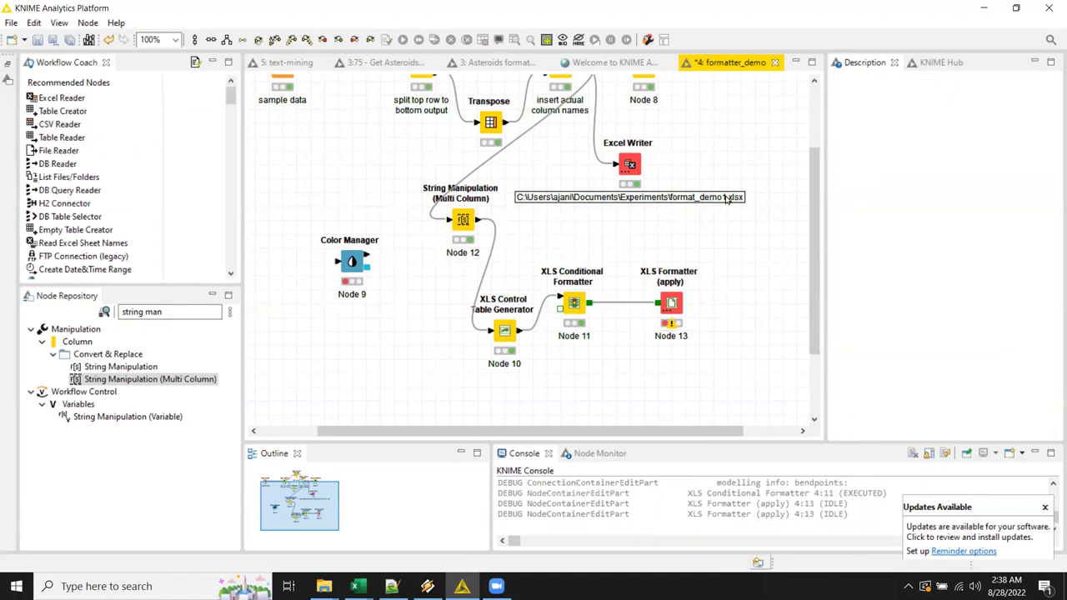
double_click(727, 198)
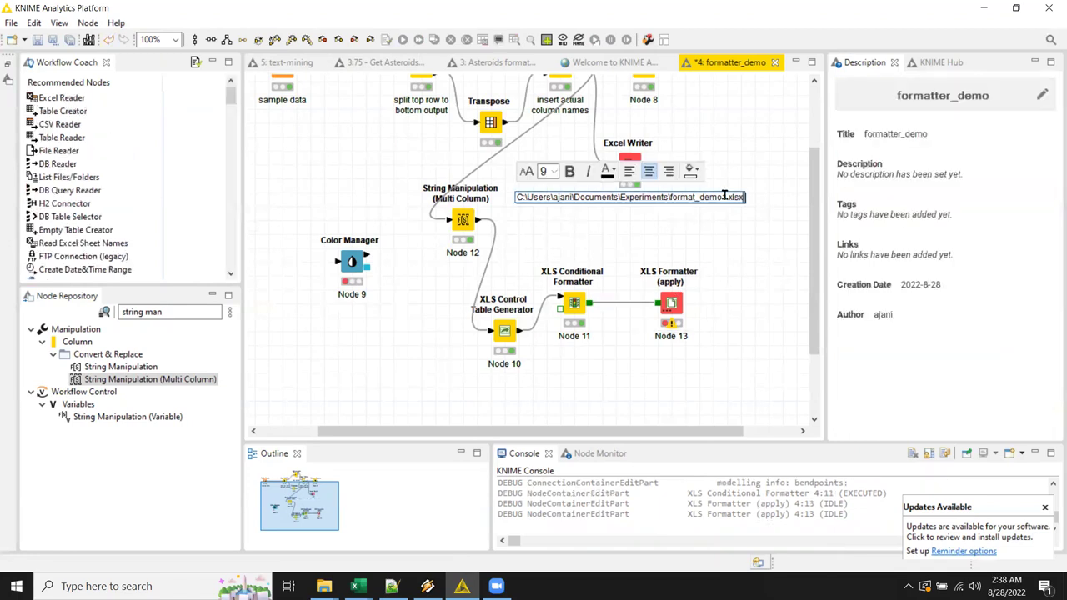
click(683, 286)
double_click(669, 301)
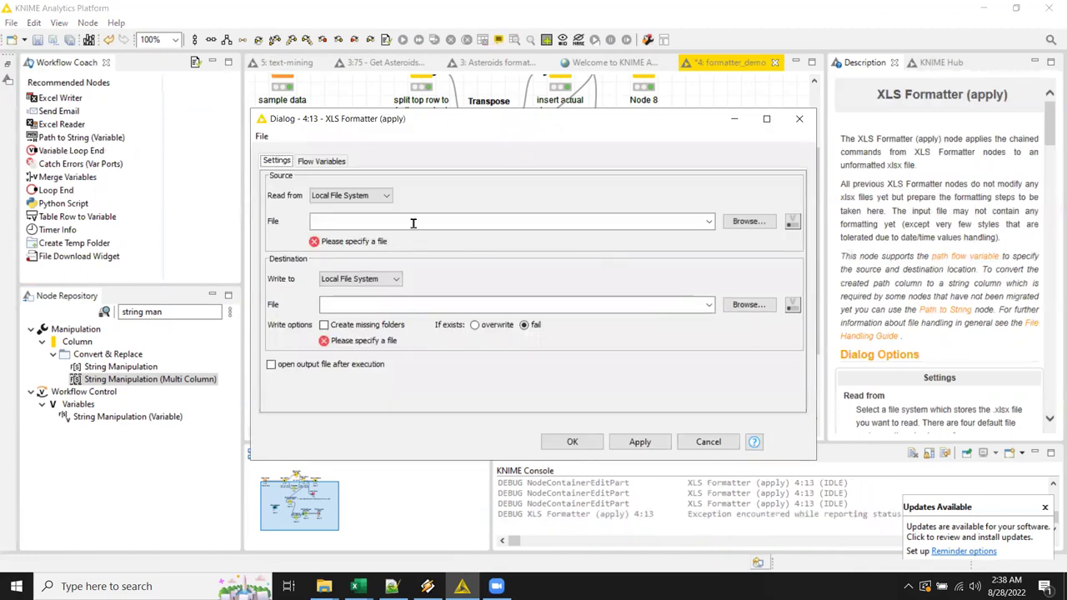
click(322, 220)
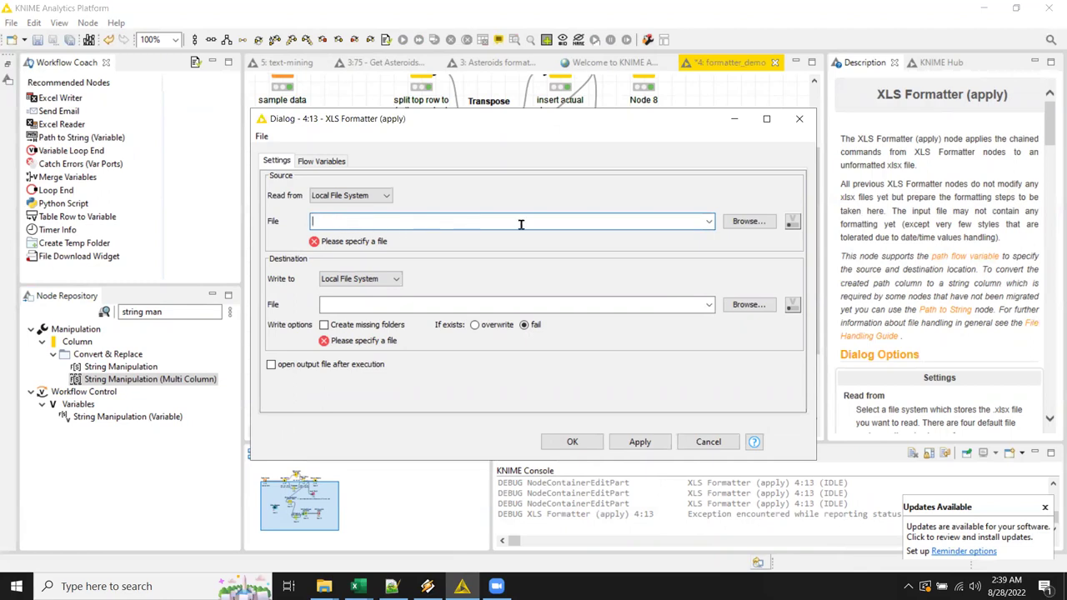
drag(486, 129, 561, 147)
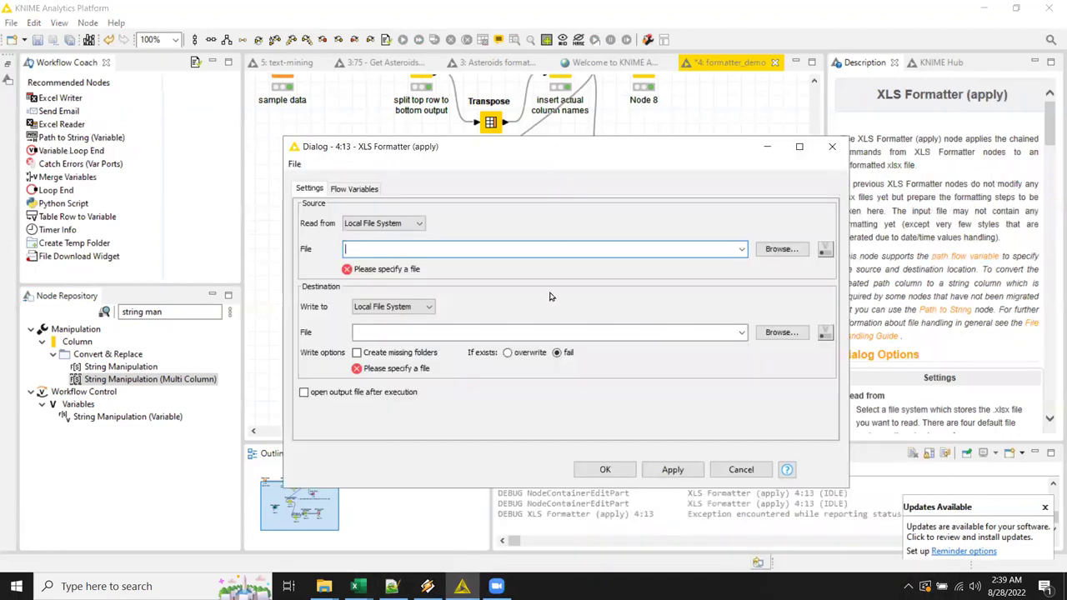
click(741, 469)
Step: Copy the format_demo1.xlsx path from the Excel Writer annotation and use it as the source file of the XLS Formatter (apply) node
double_click(689, 198)
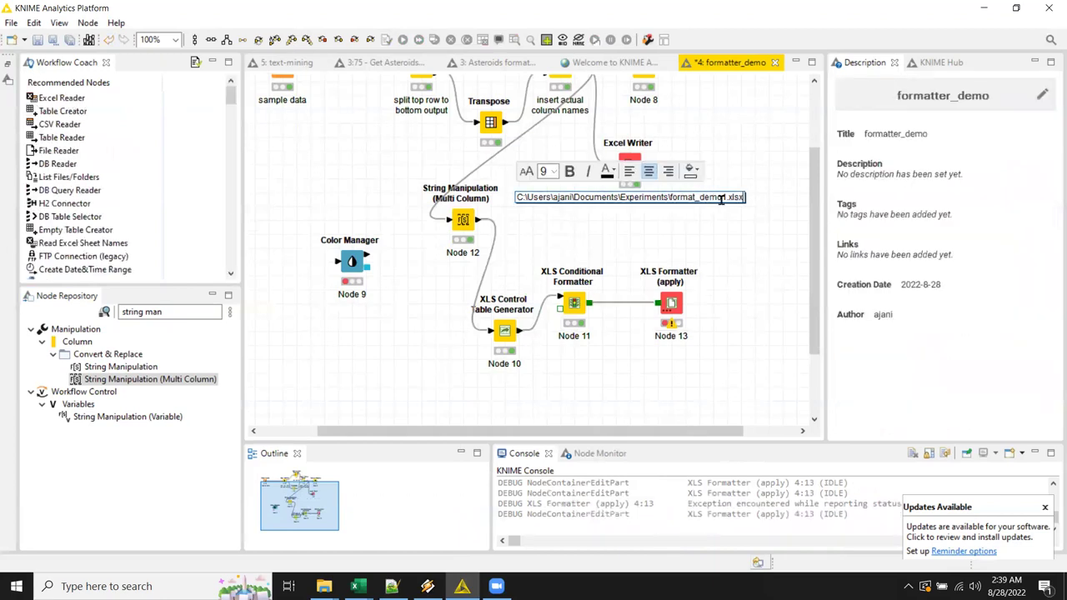
key(ctrl+a)
key(ctrl+c)
click(721, 294)
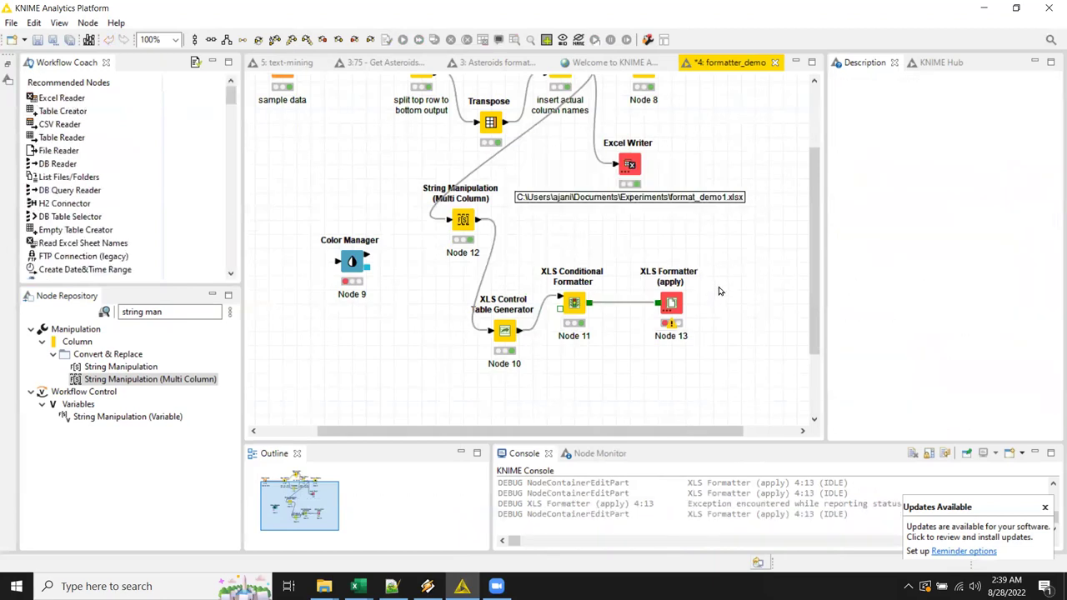
double_click(672, 303)
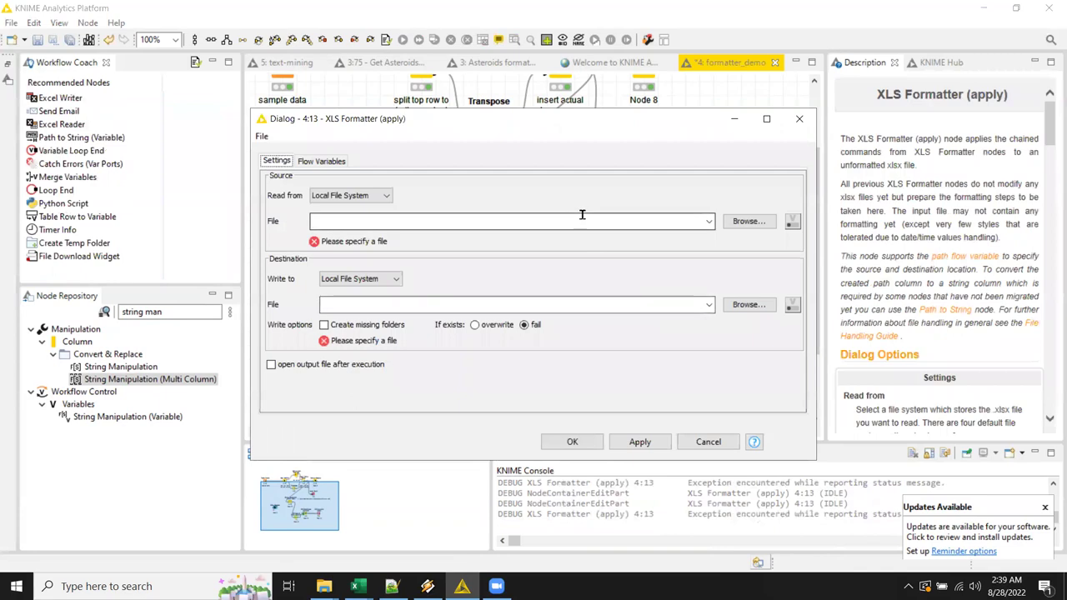
key(ctrl+v)
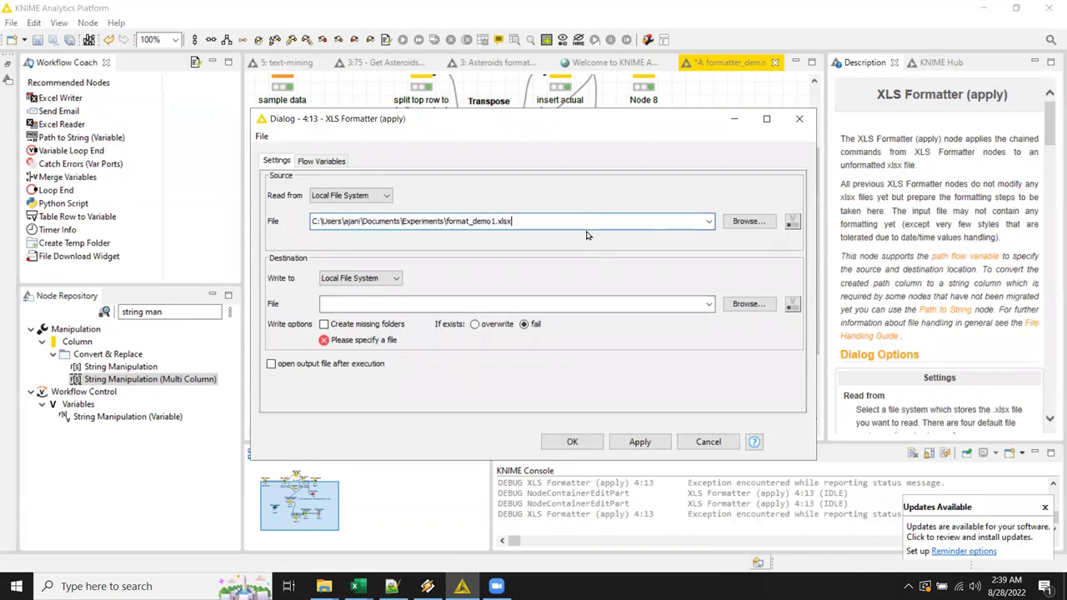
Step: Set the destination file to format_demo1-formatted.xlsx in the same Experiments folder as the source
click(500, 303)
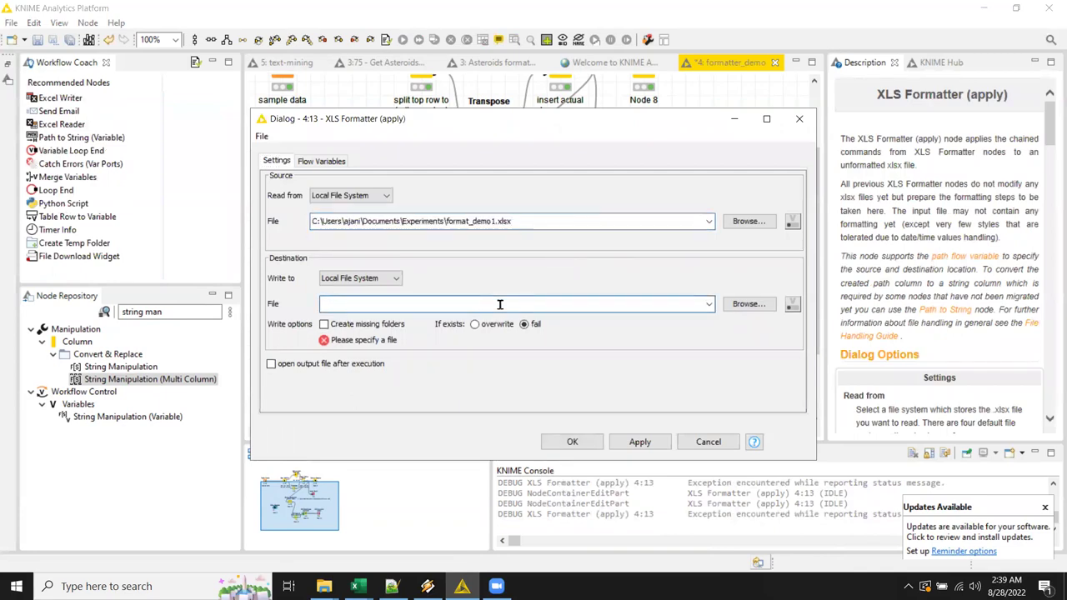
key(ctrl+v)
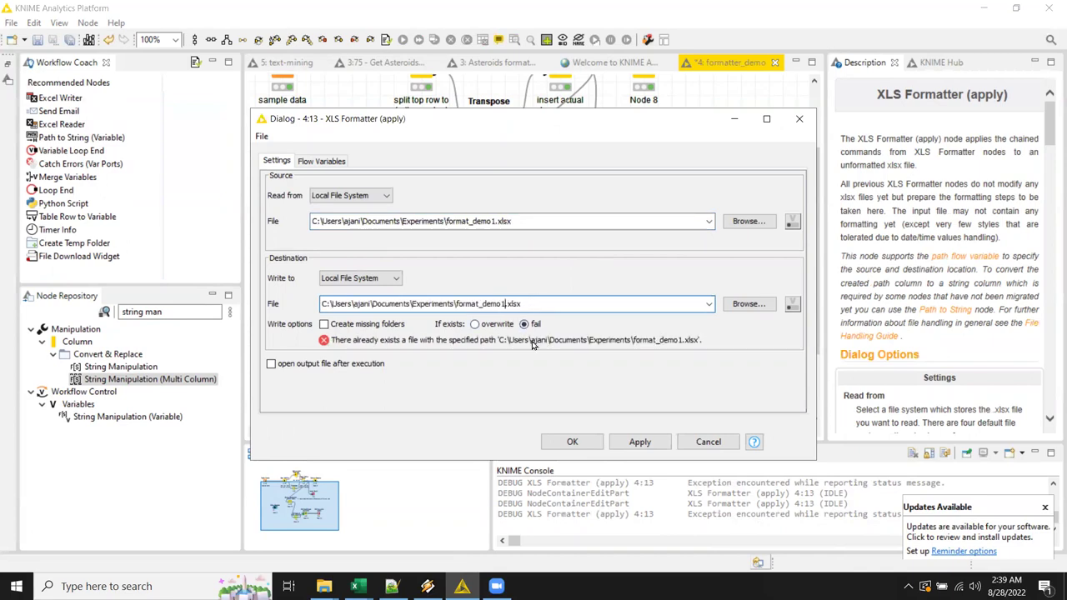
key(Left)
key(Left)
key(Left)
key(Left)
key(Left)
text(-formatte)
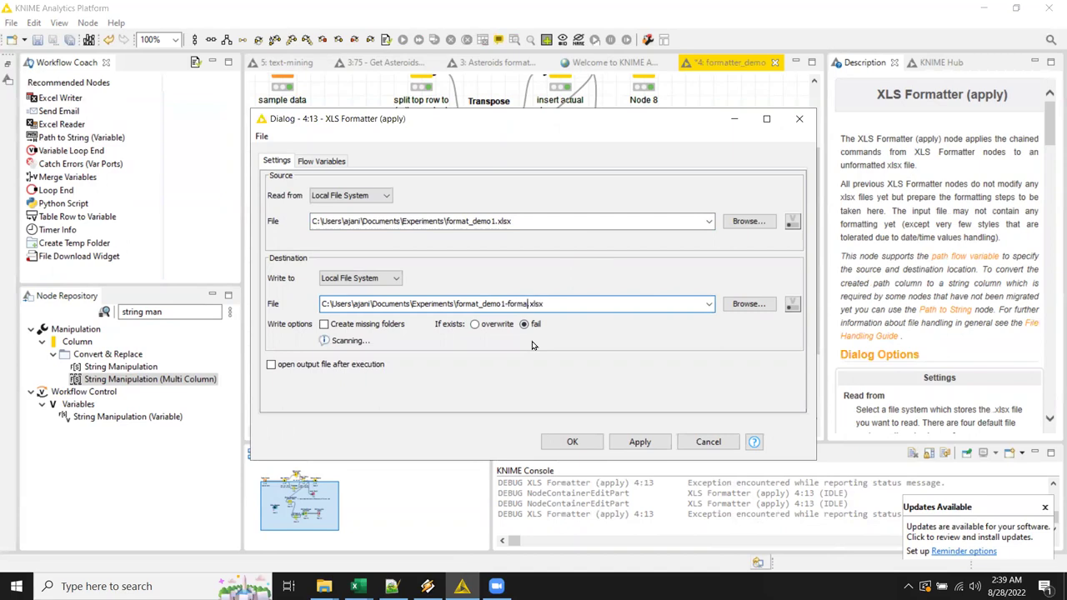
text(d)
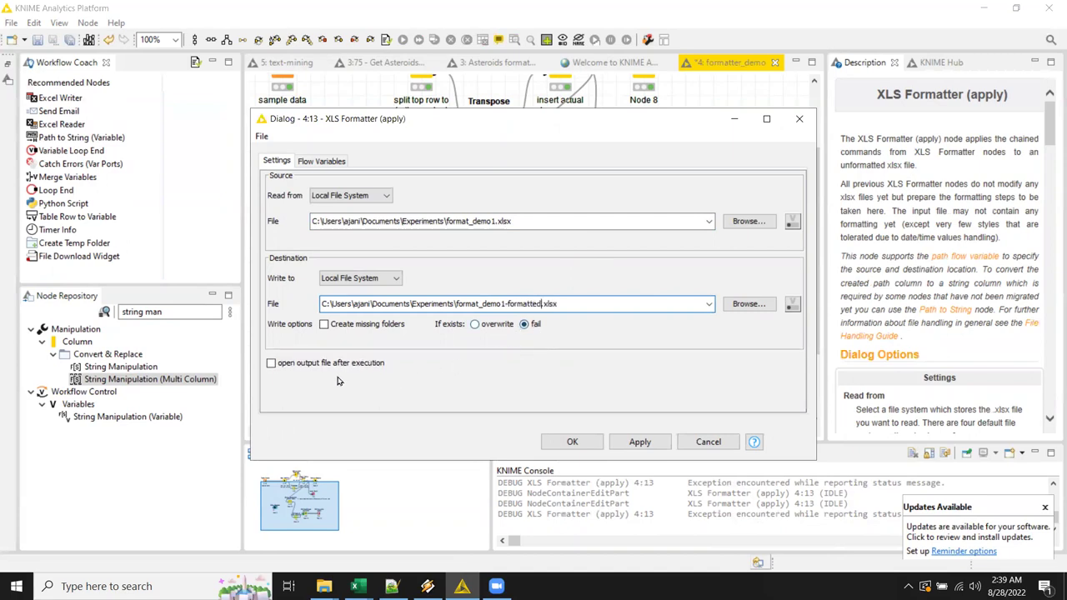
Step: Set the XLS Formatter (apply) to overwrite an existing file and open the output after execution, and execute the node
click(289, 365)
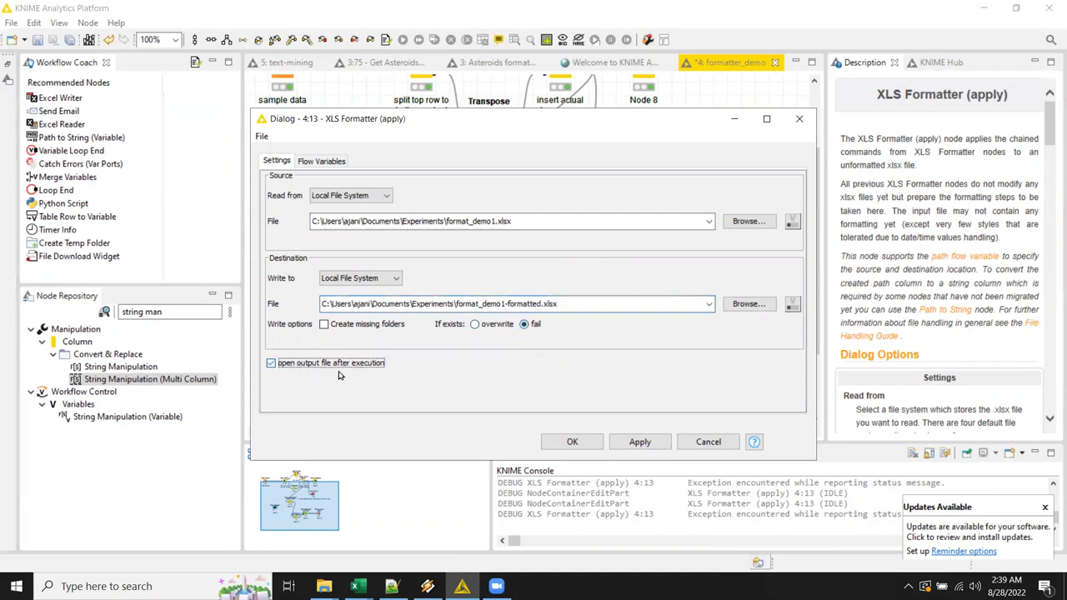
click(476, 325)
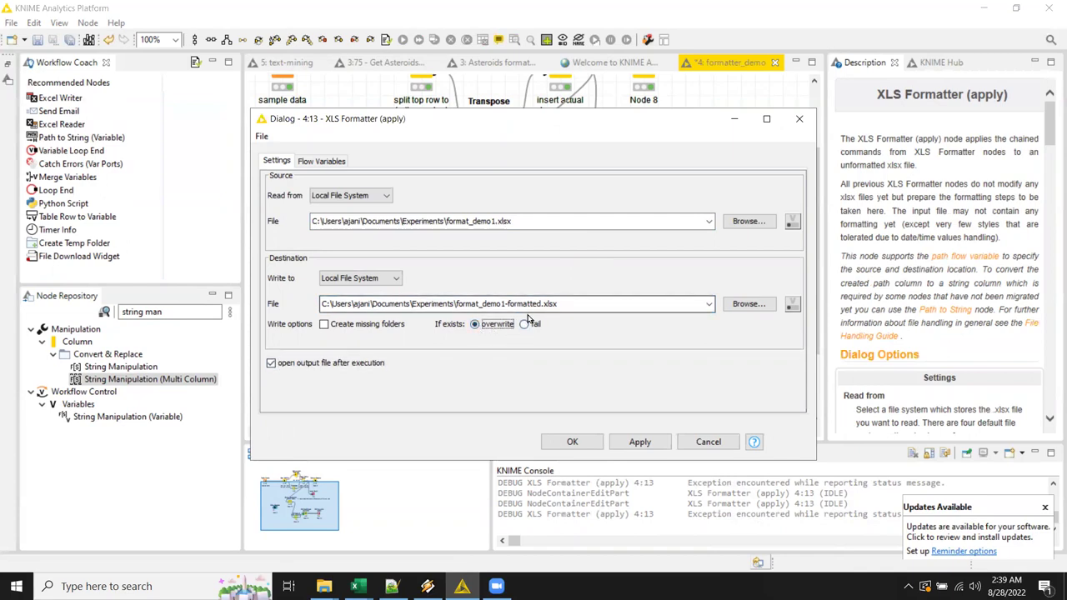
click(563, 444)
right_click(672, 296)
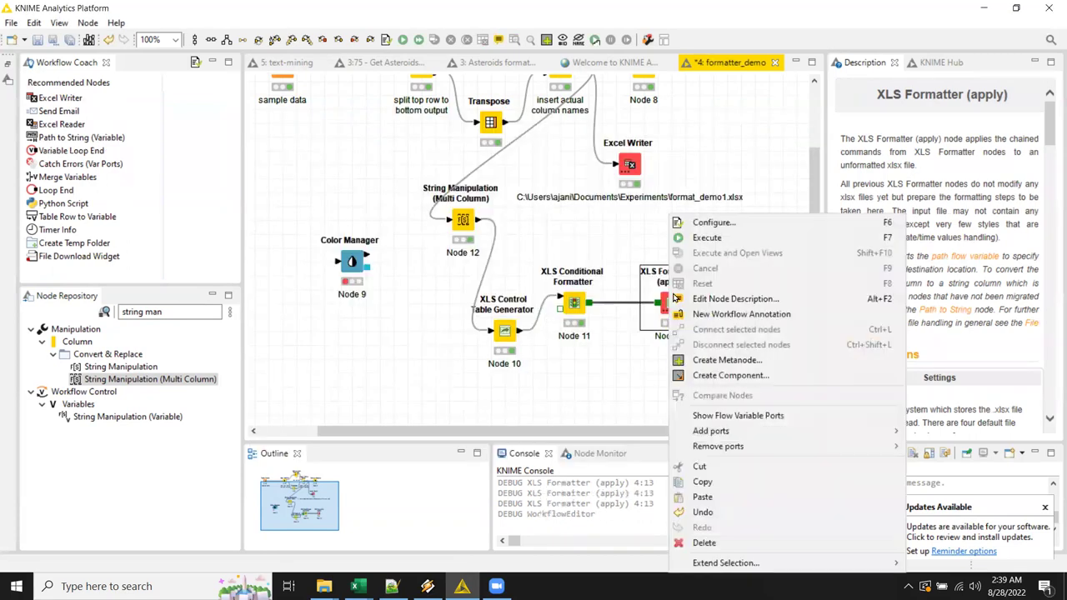
click(722, 238)
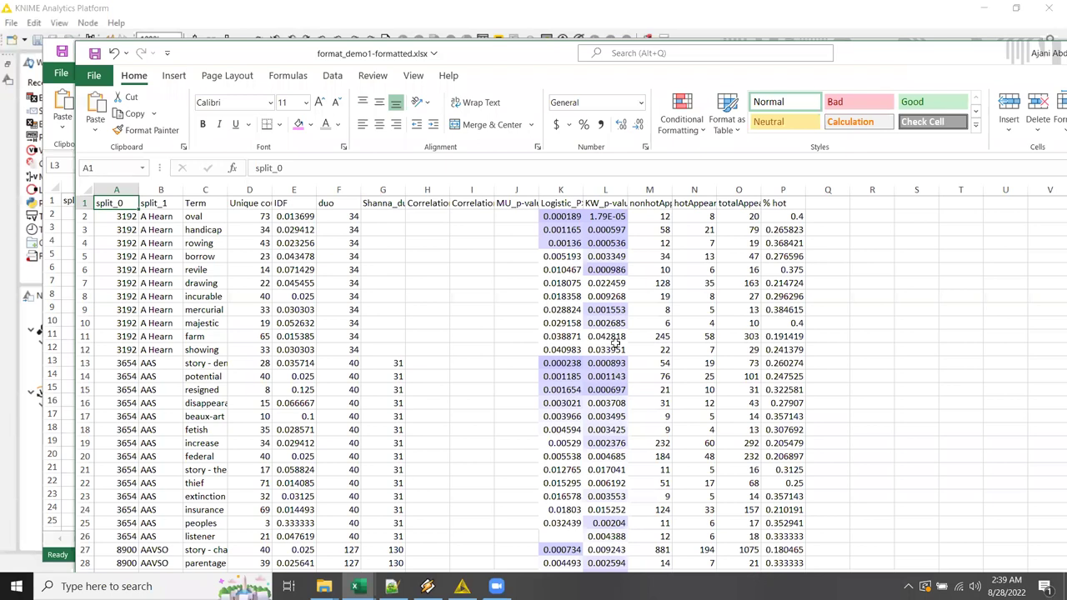
Step: Examine the coloured p-value columns in format_demo1-formatted.xlsx, close it, and compare them with new_interps_PLUS6F.xlsx
click(617, 338)
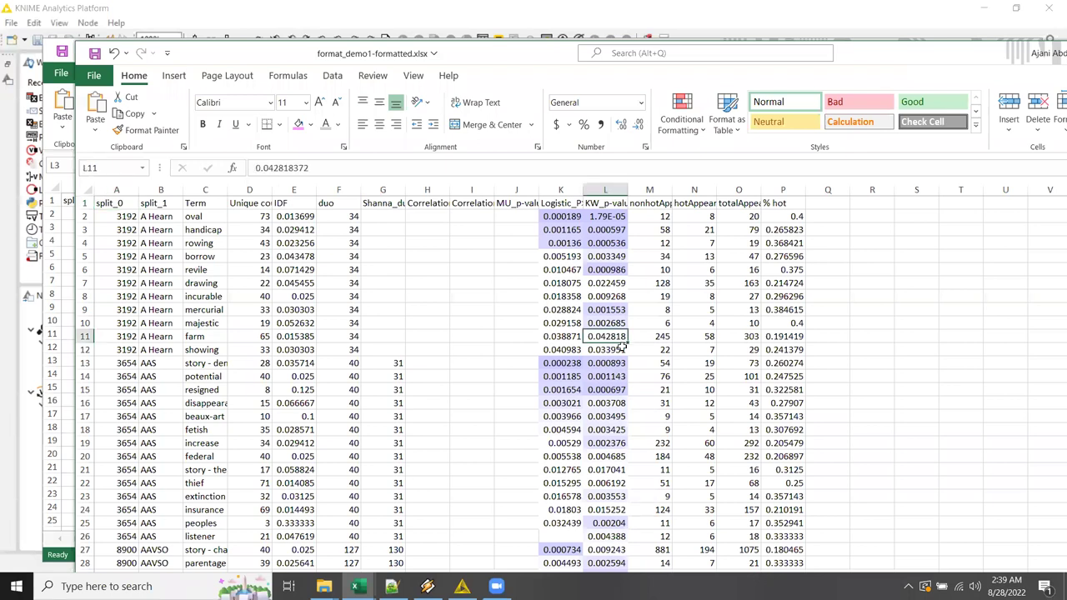
scroll(621, 348, down, 3)
scroll(621, 347, up, 3)
drag(891, 60, 887, 97)
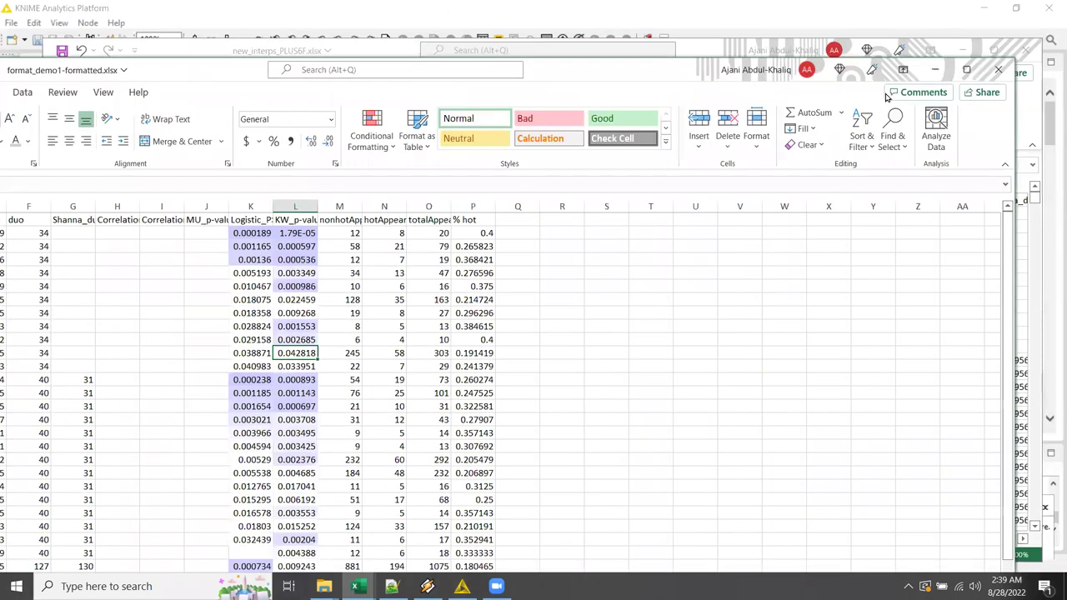
click(995, 76)
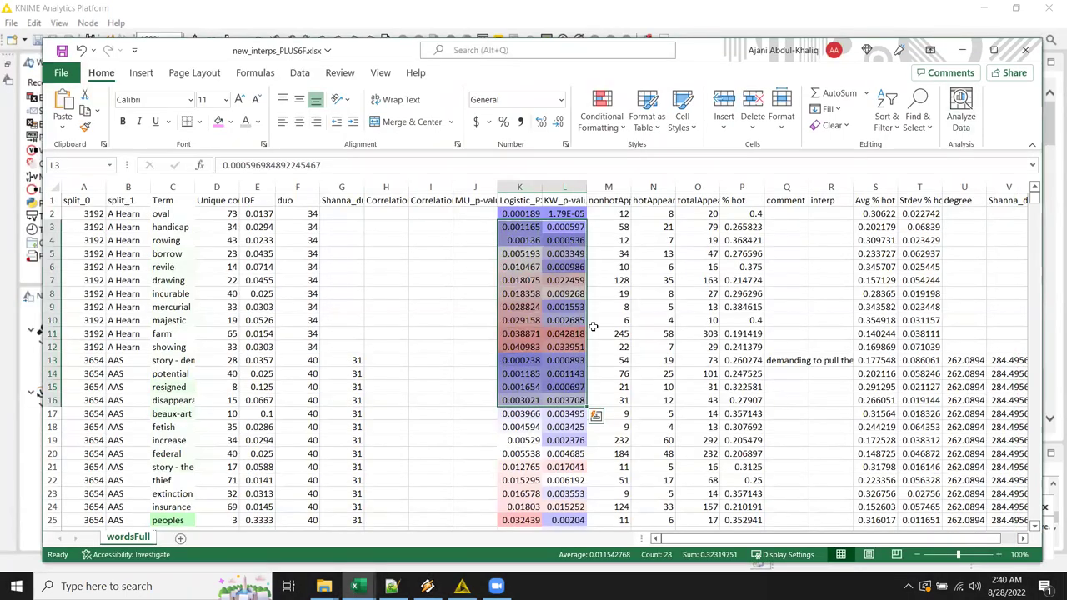
key(alt+Tab)
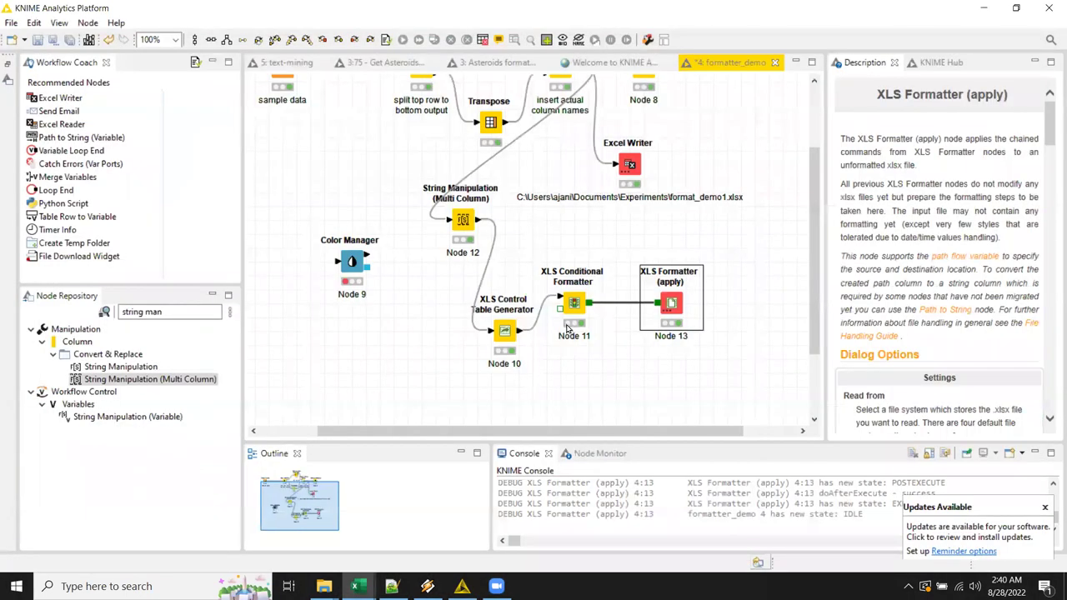
Step: Set the maximum of the XLS Conditional Formatter's colour scale to .05
double_click(574, 305)
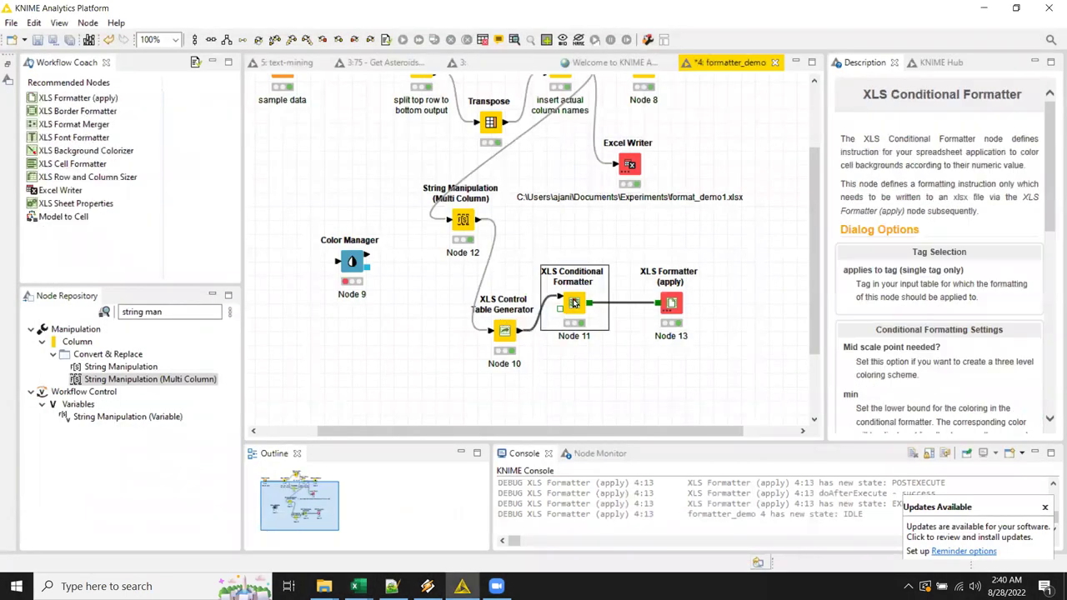
click(435, 353)
key(ctrl+a)
text(.05)
click(472, 407)
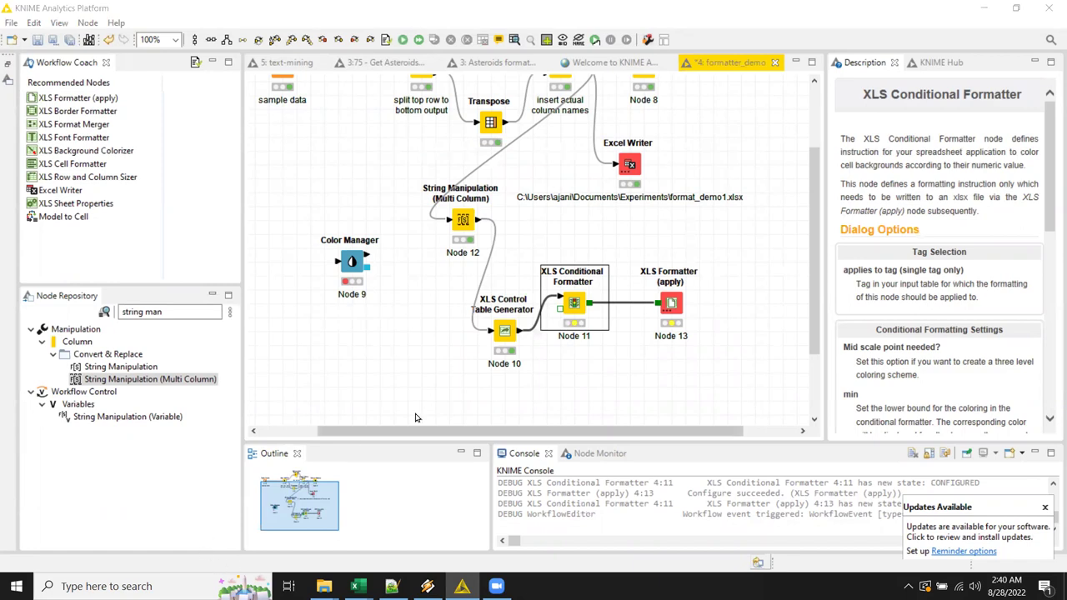
Step: Execute the XLS Formatter (apply) node again to rewrite the formatted workbook
click(625, 374)
click(674, 302)
right_click(674, 302)
click(754, 238)
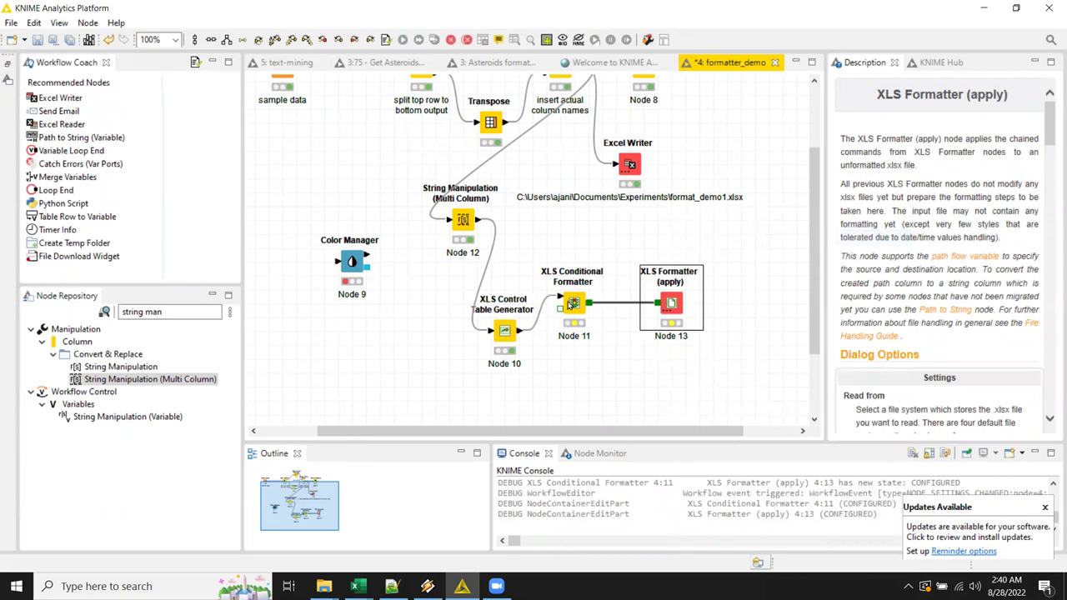
Step: Examine the recoloured Logistic and KW p-value columns in the regenerated format_demo1-formatted.xlsx and return to the KNIME workflow
key(alt+Tab)
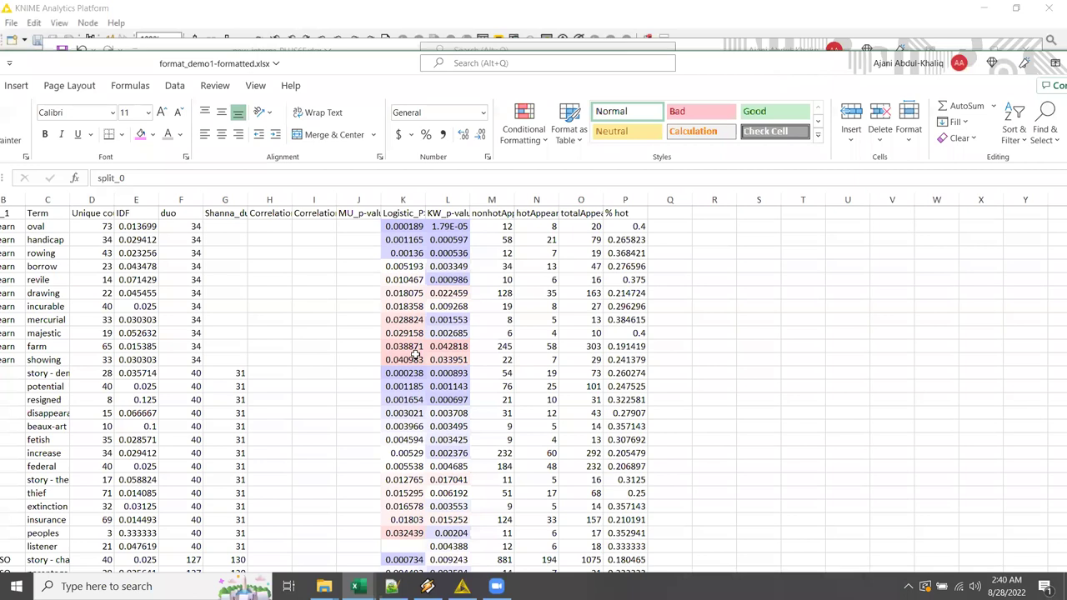
click(416, 356)
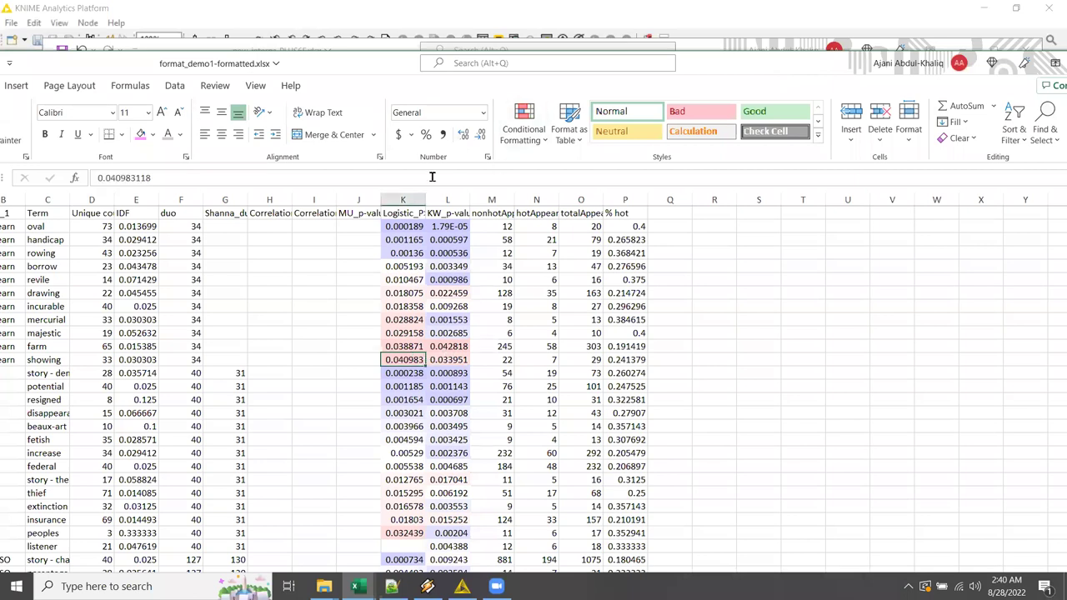
double_click(375, 67)
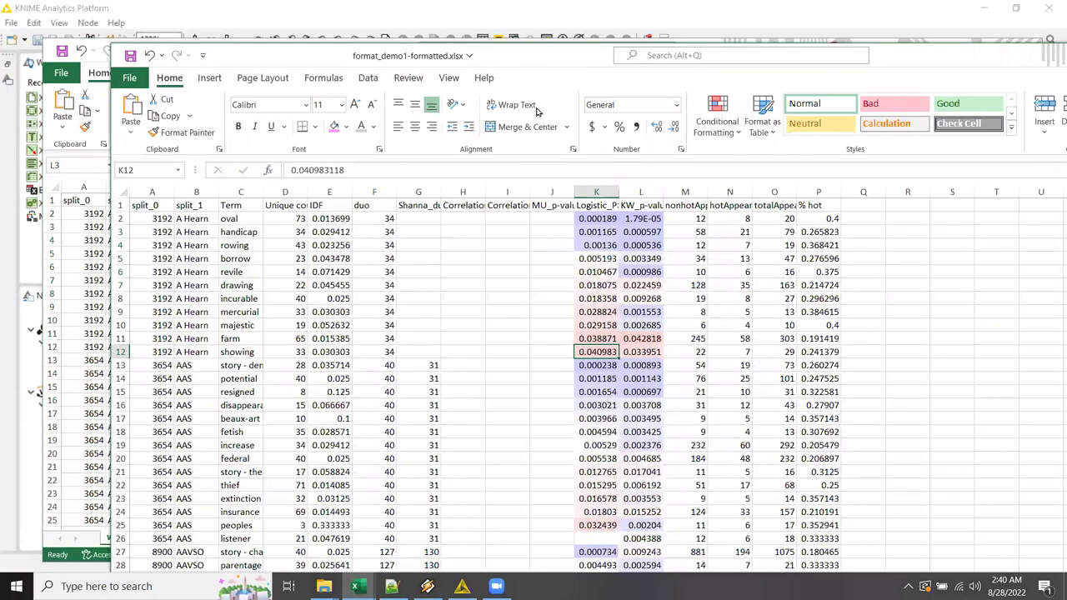
click(329, 245)
shift+click(316, 387)
drag(234, 245, 241, 365)
click(775, 31)
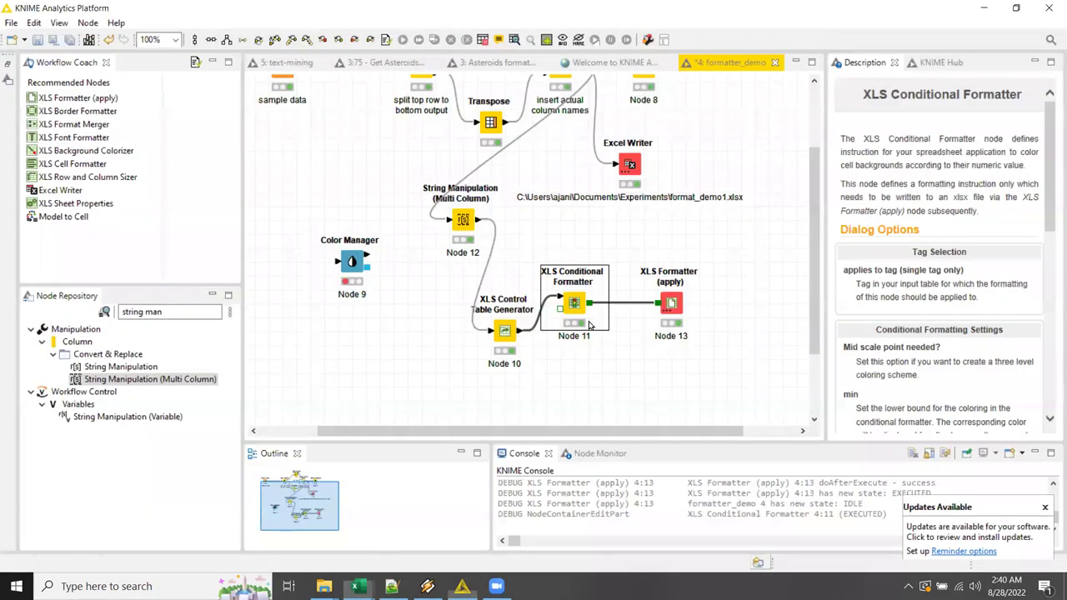
Step: Move the XLS Control Table Generator up beside the String Manipulation (Multi Column) node, with the XLS Conditional Formatter below it
drag(575, 306, 574, 343)
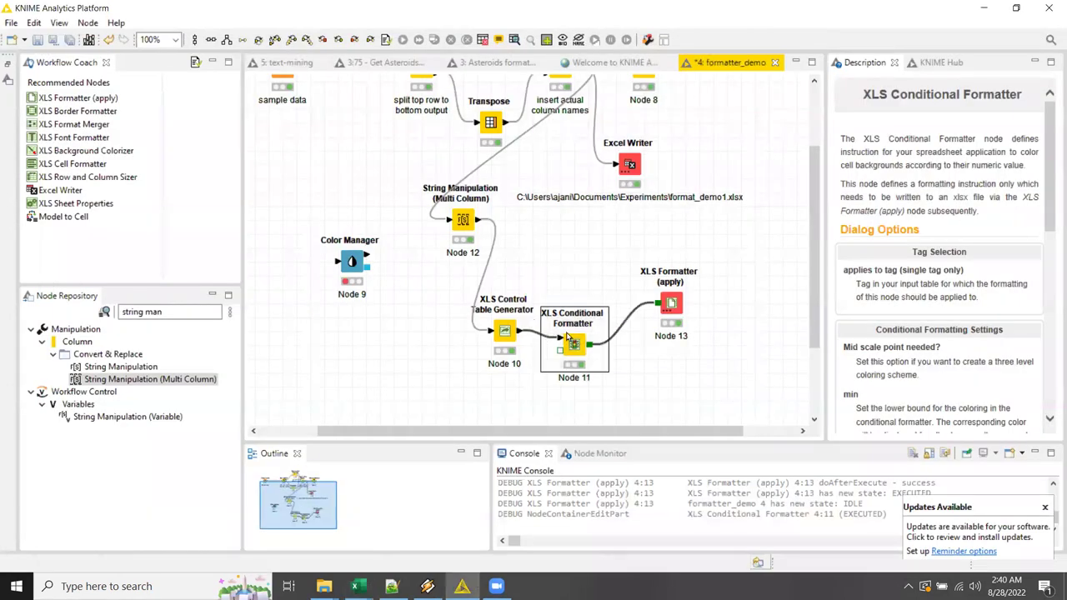
click(505, 331)
drag(505, 286, 532, 261)
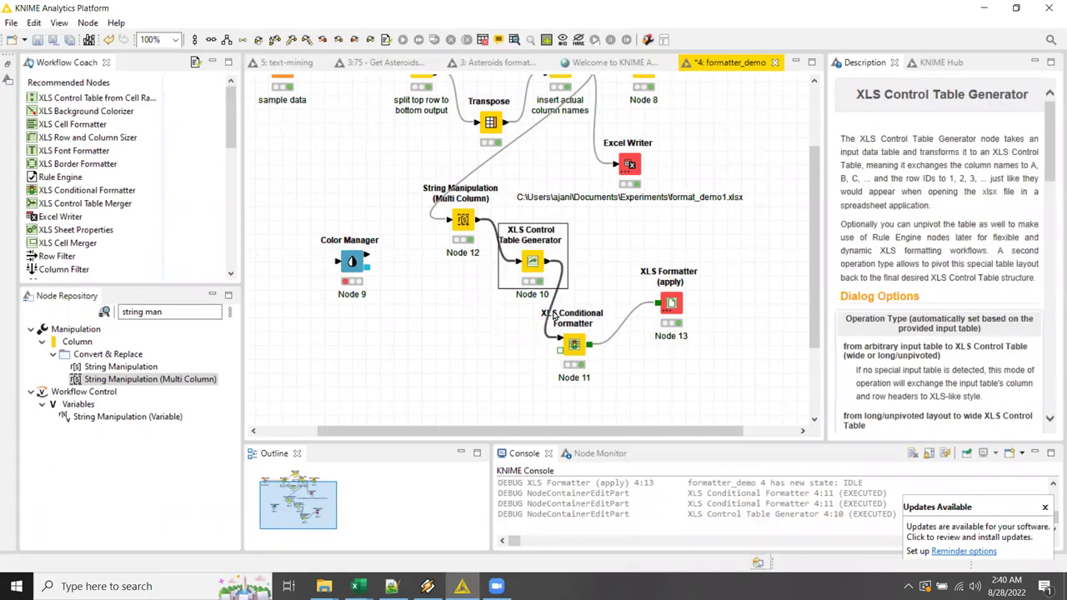
click(572, 345)
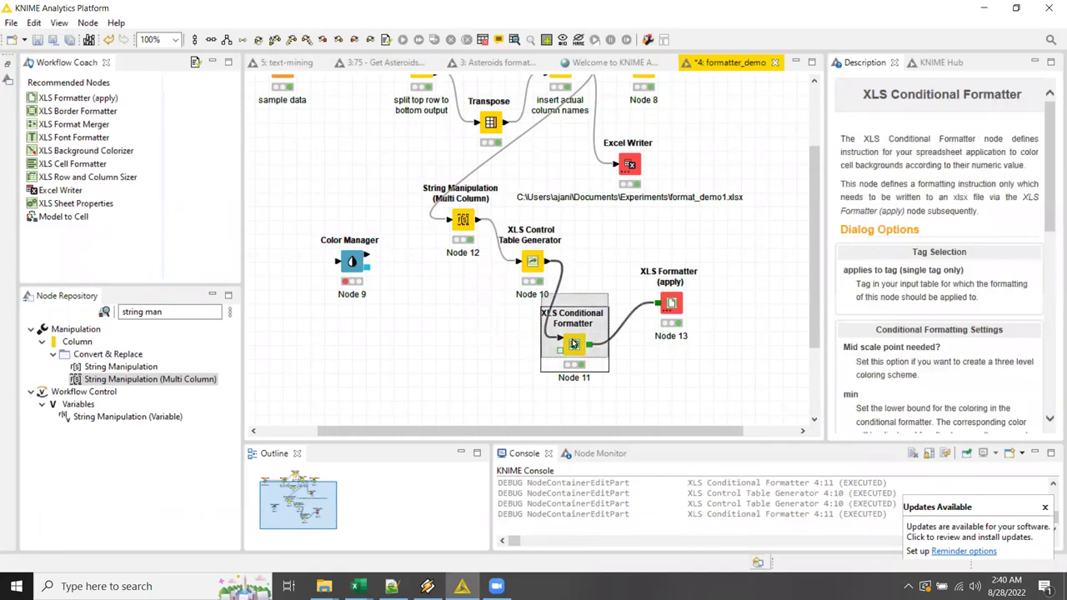
drag(572, 345, 572, 331)
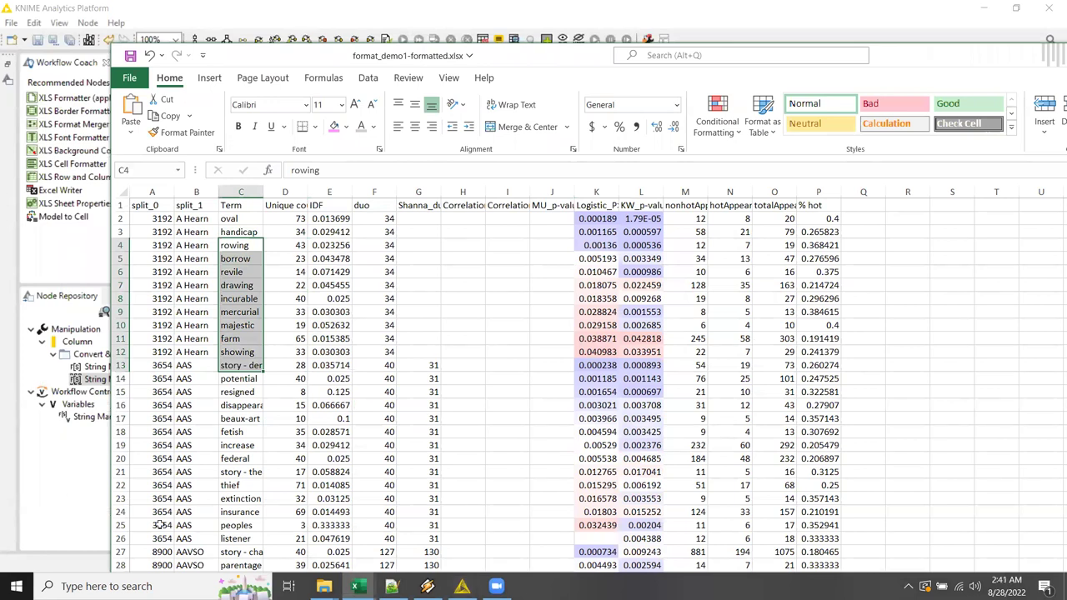
Step: Review the header row of format_demo1-formatted.xlsx from % hot back to split_0 and return to the KNIME workflow
click(817, 217)
drag(821, 205, 141, 190)
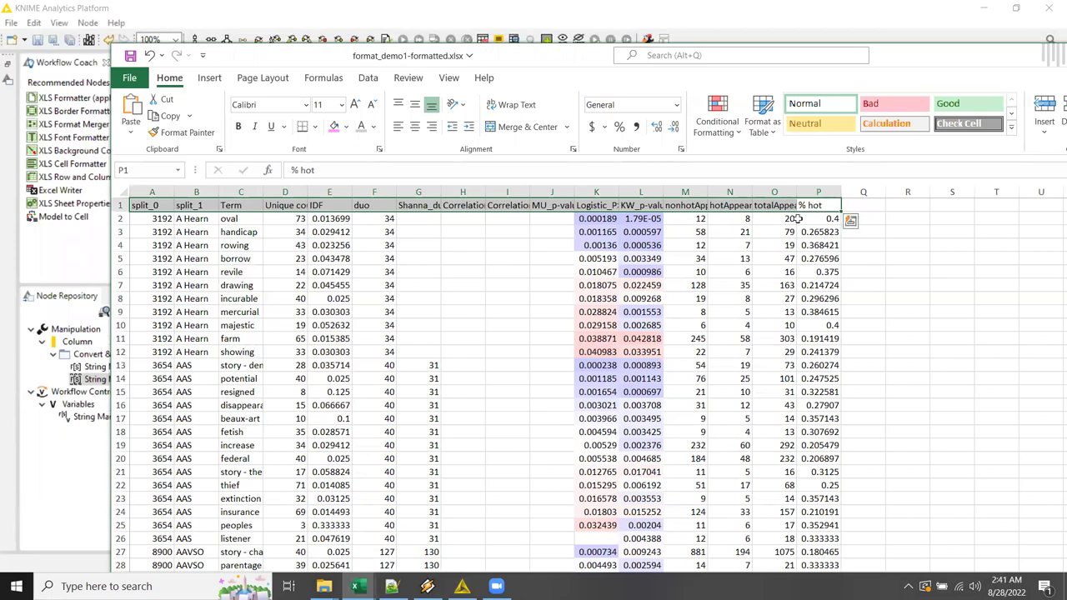
click(876, 31)
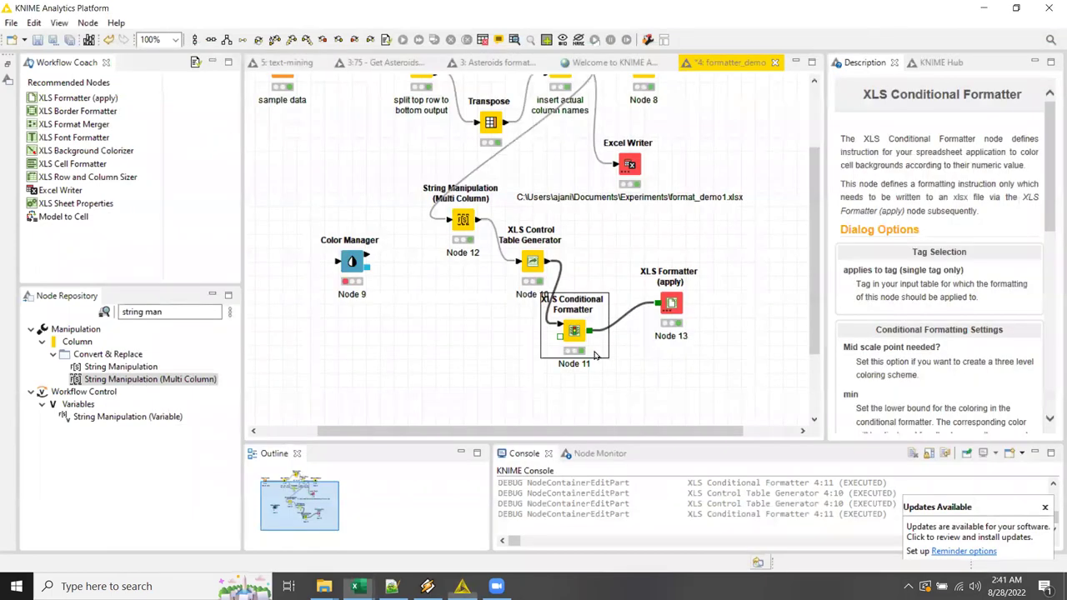
Step: Line up the XLS Conditional Formatter beside the XLS Control Table Generator and move XLS Formatter (apply) below and to their right
drag(572, 332, 600, 262)
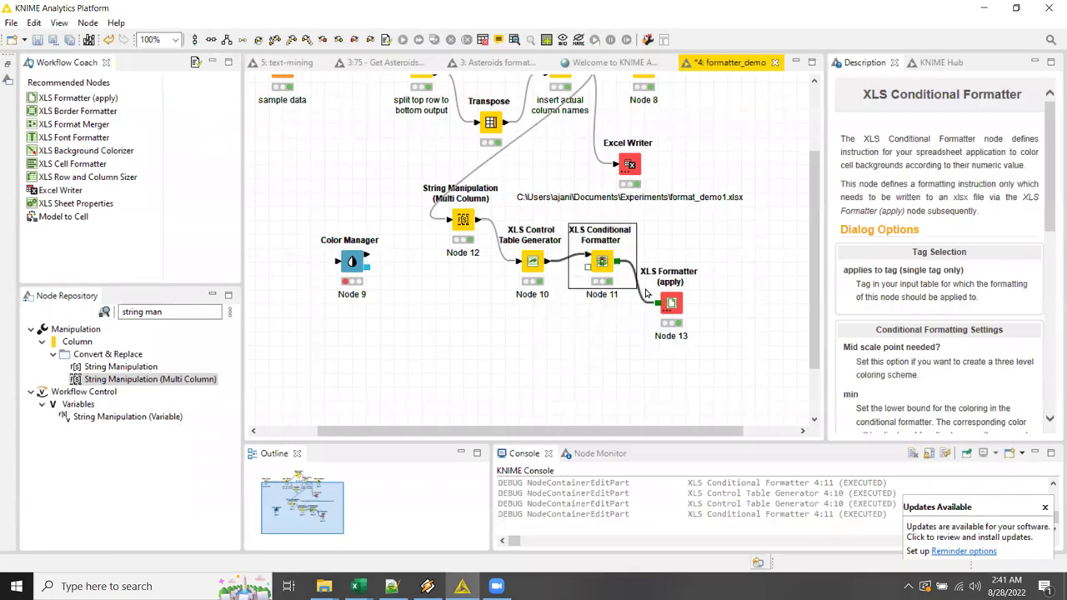
drag(671, 301, 741, 330)
drag(532, 265, 532, 250)
click(604, 259)
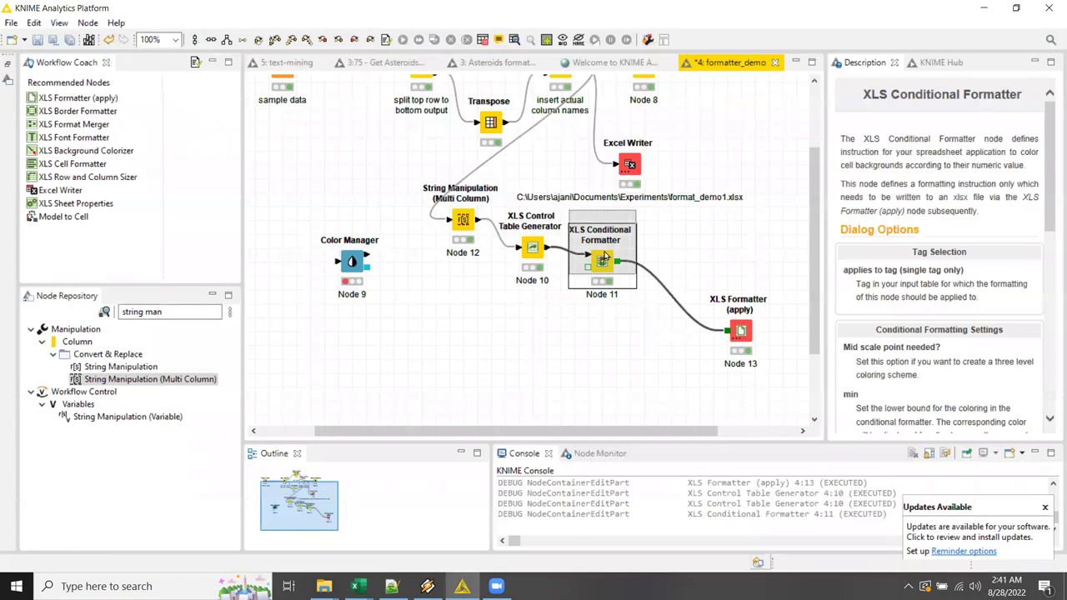
drag(606, 258, 604, 249)
Step: Add an XLS Font Formatter node to the workflow below the XLS Conditional Formatter
click(175, 313)
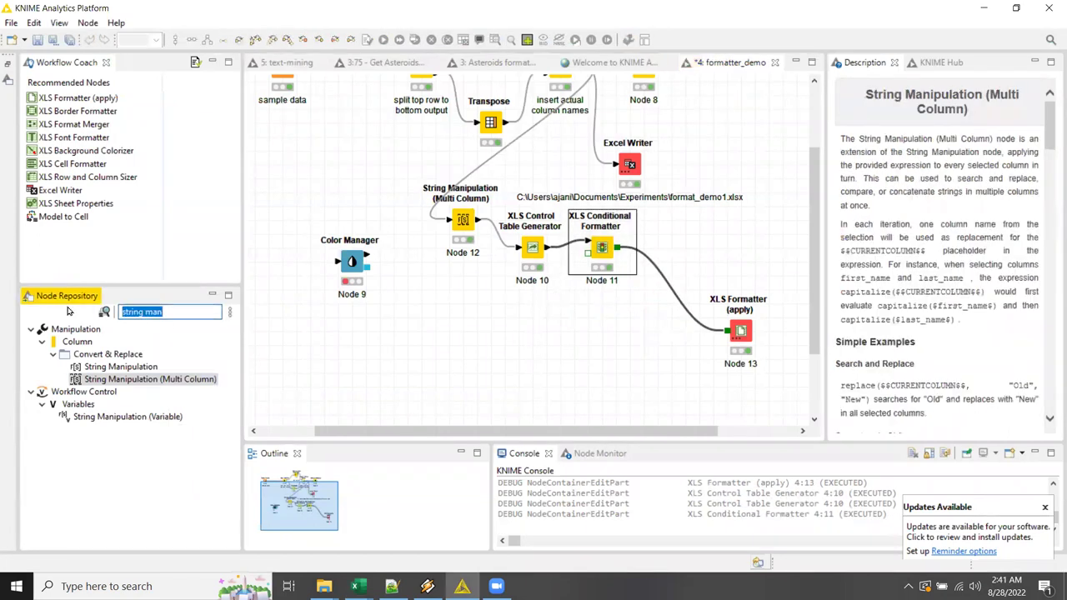
click(92, 137)
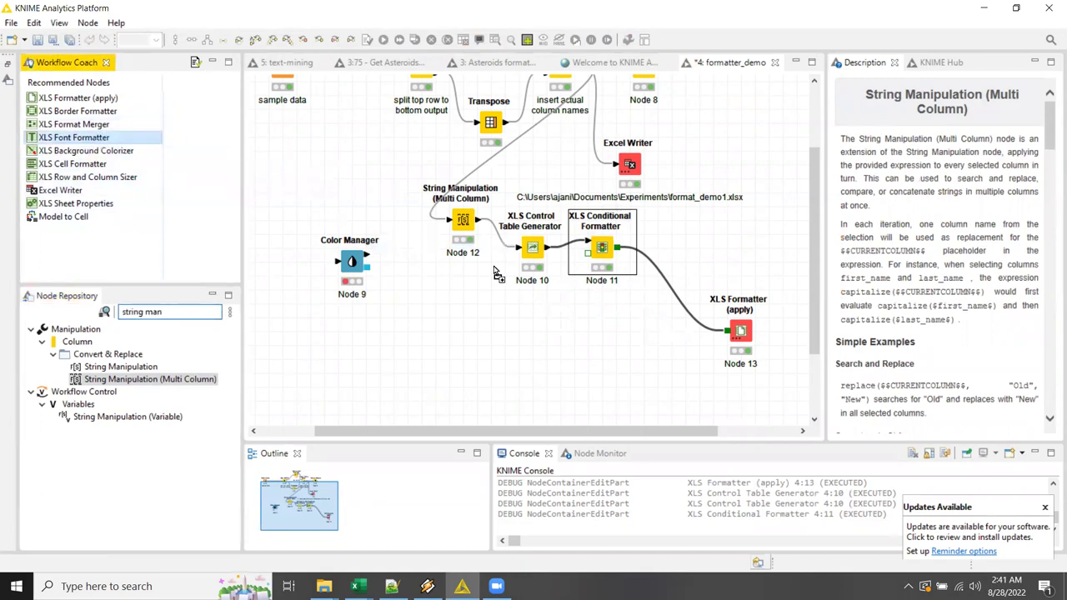
click(587, 329)
drag(588, 329, 589, 331)
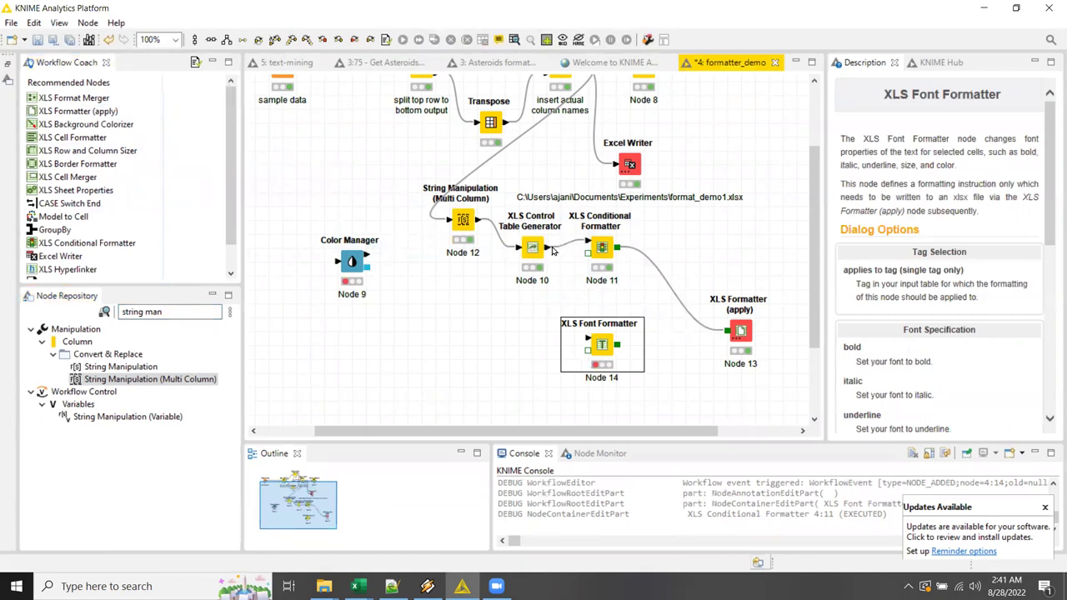
Step: Connect the XLS Control Table Generator and XLS Conditional Formatter outputs to the XLS Font Formatter, keeping it below the Conditional Formatter
drag(546, 249, 589, 344)
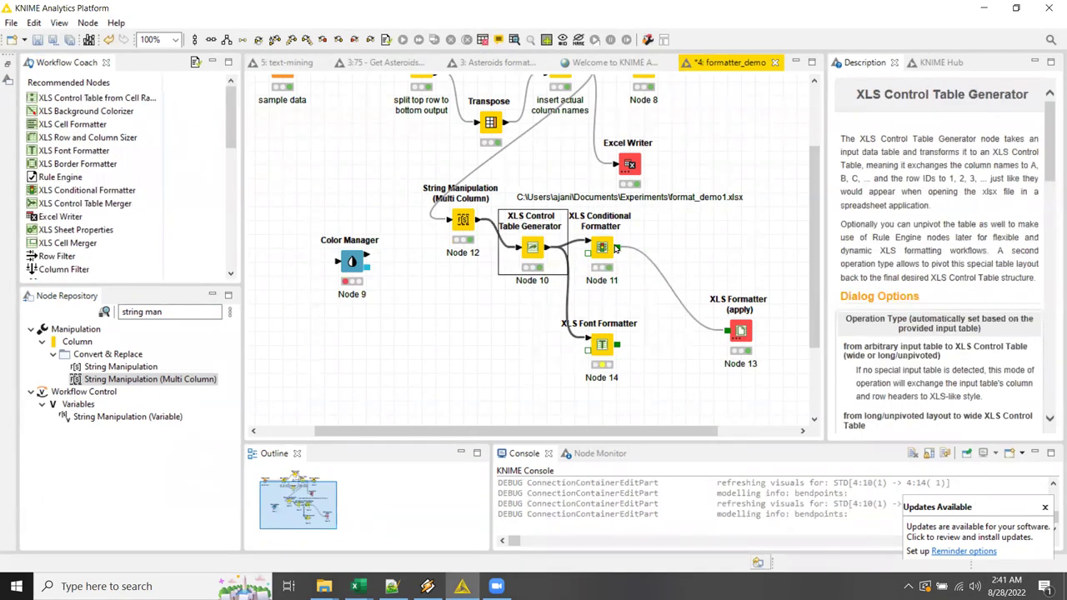
drag(619, 249, 658, 334)
click(603, 349)
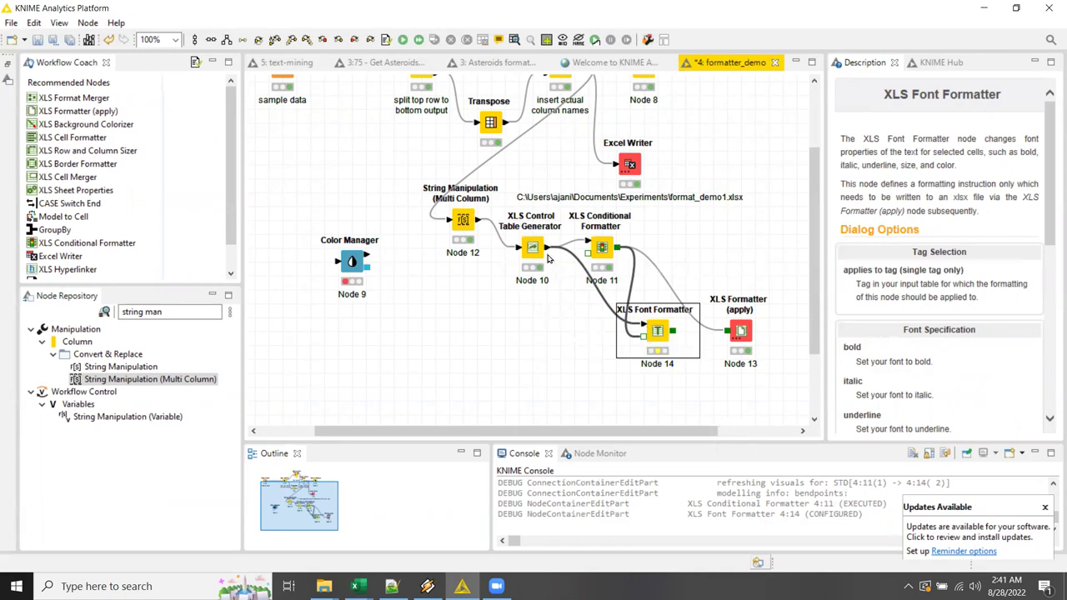
drag(658, 332, 607, 330)
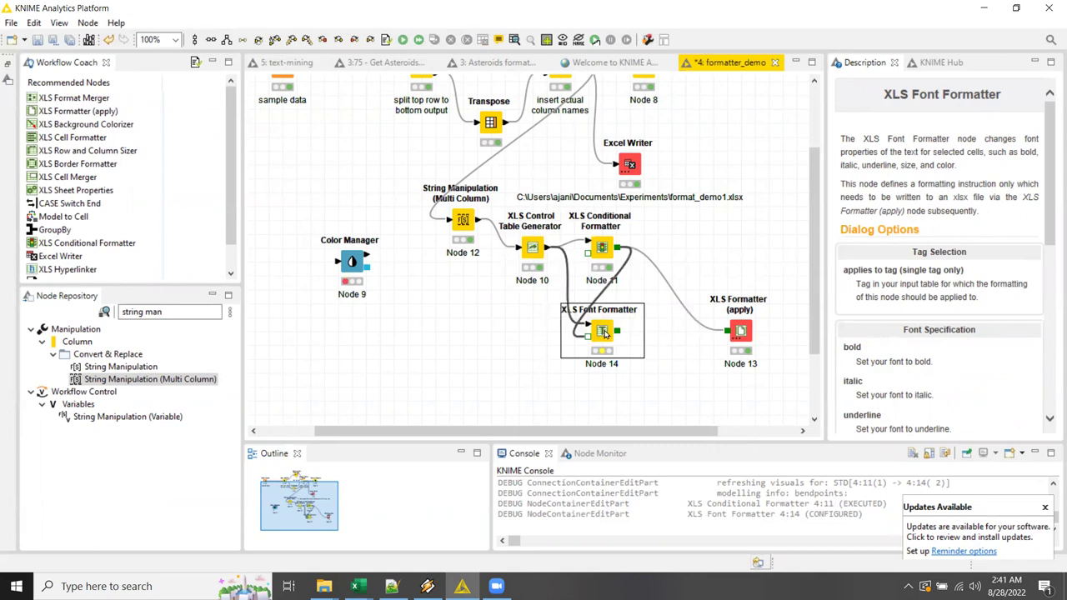
Step: Check the XLS Font Formatter's tag selection and font options, and inspect the first row of the XLS Control Table Generator's control table
double_click(601, 331)
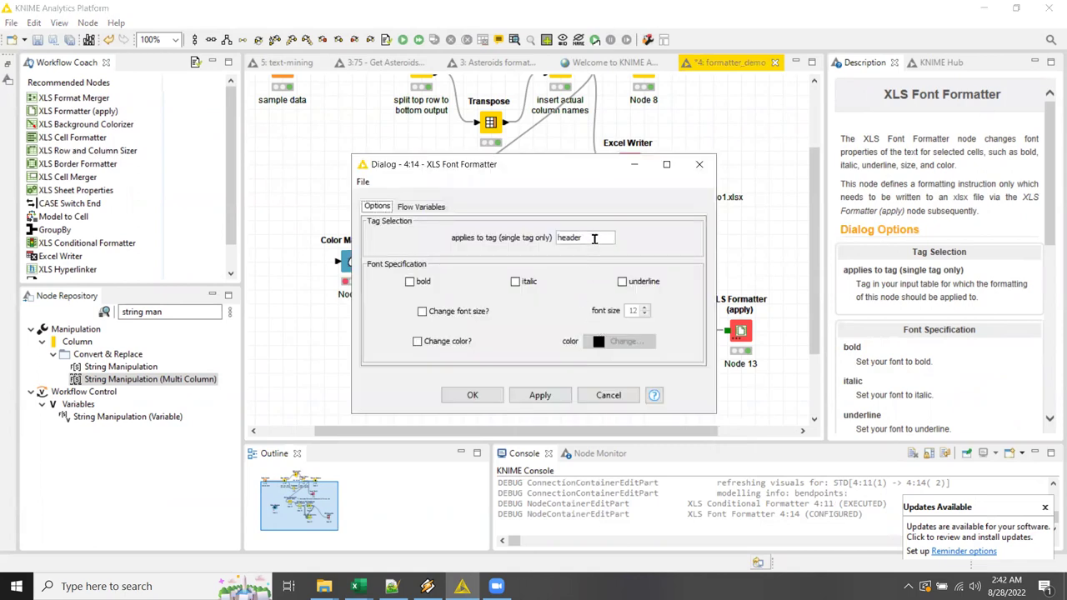
click(608, 395)
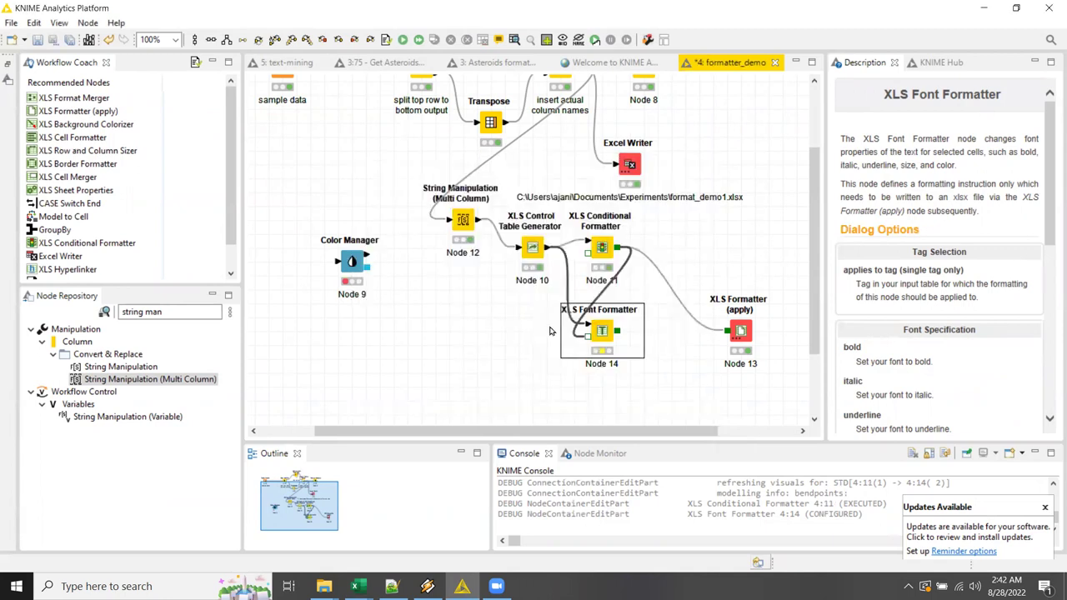
click(531, 249)
right_click(531, 248)
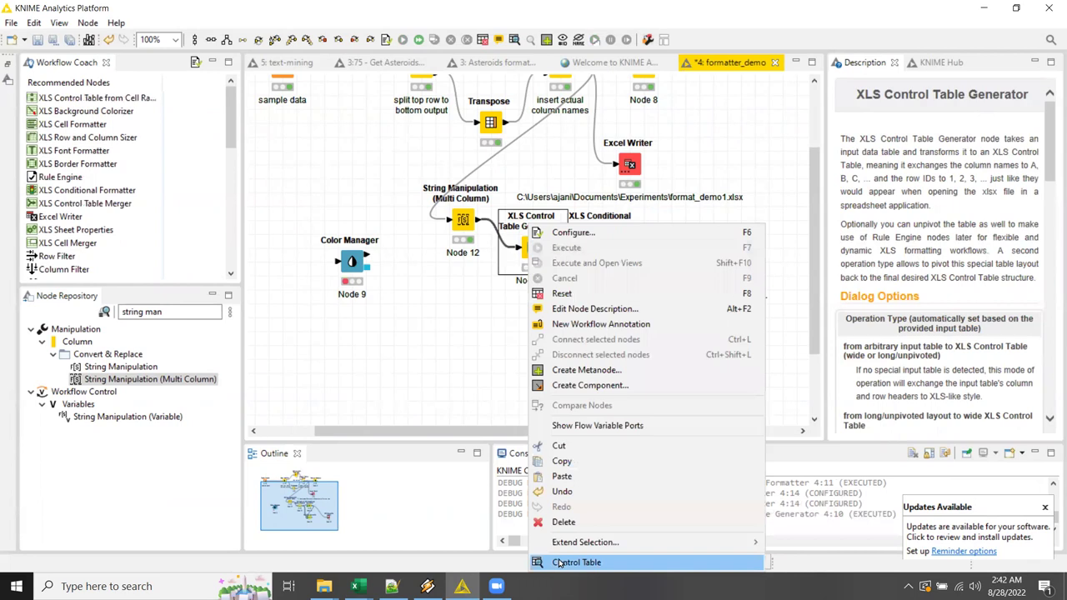
click(553, 561)
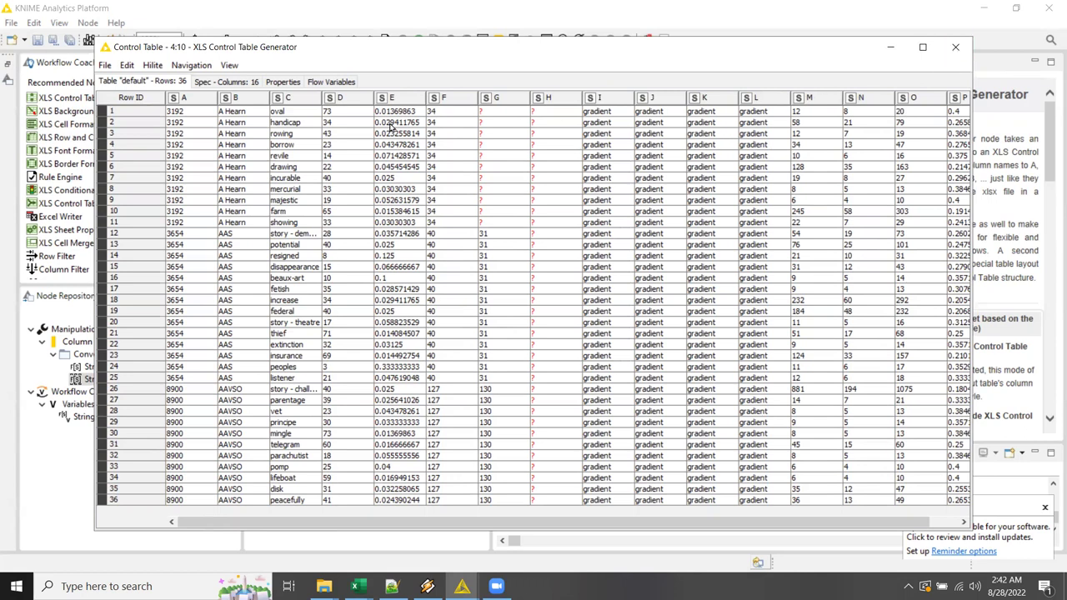
drag(198, 117, 451, 115)
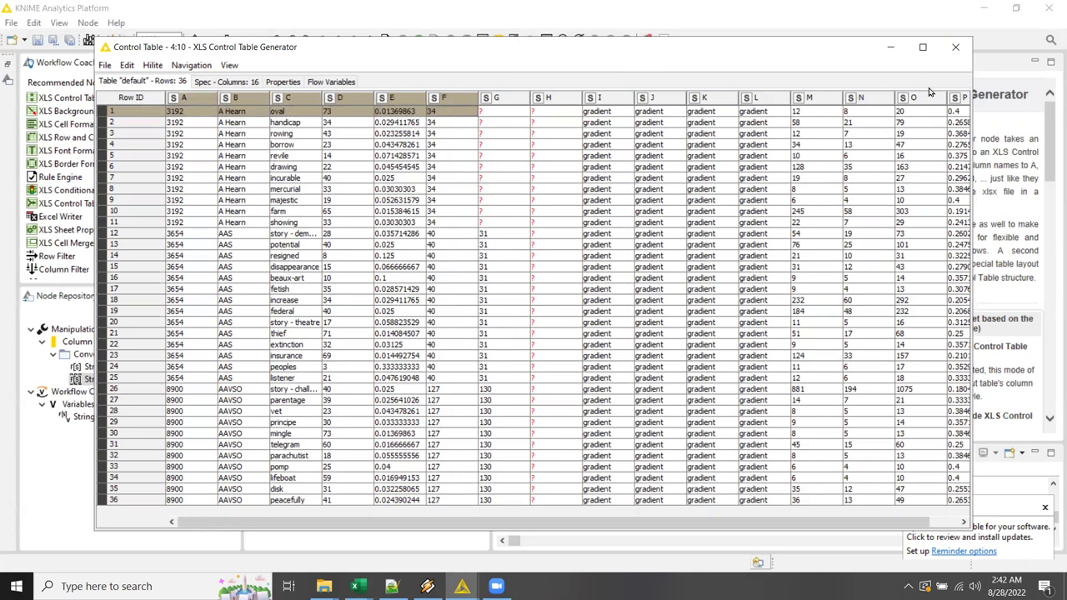
click(956, 48)
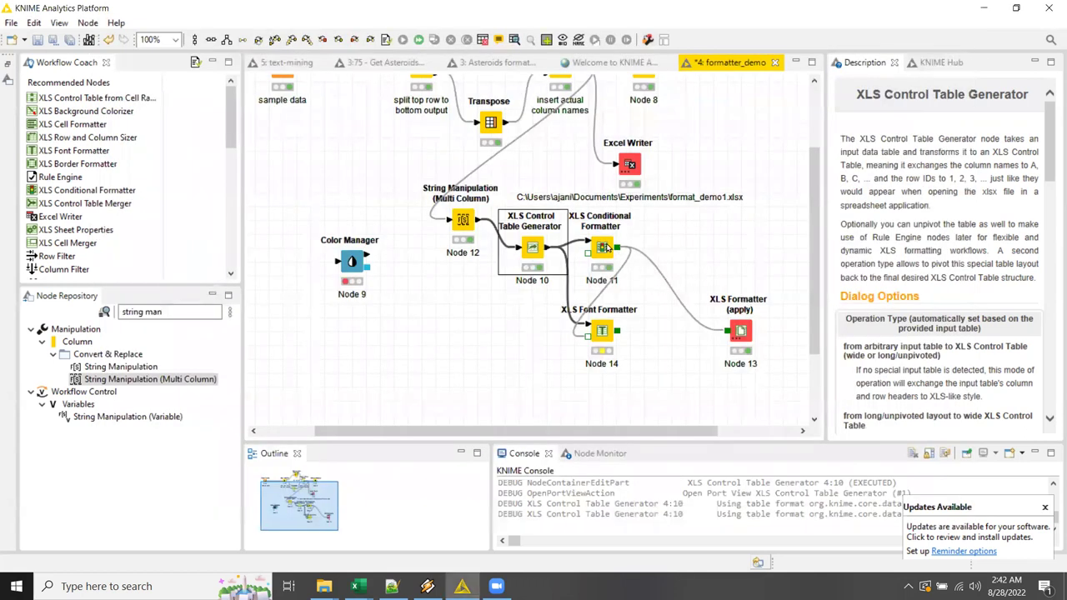
Step: Enable "write column header to first row" in the XLS Control Table Generator and execute the workflow up to the XLS Conditional Formatter
double_click(530, 248)
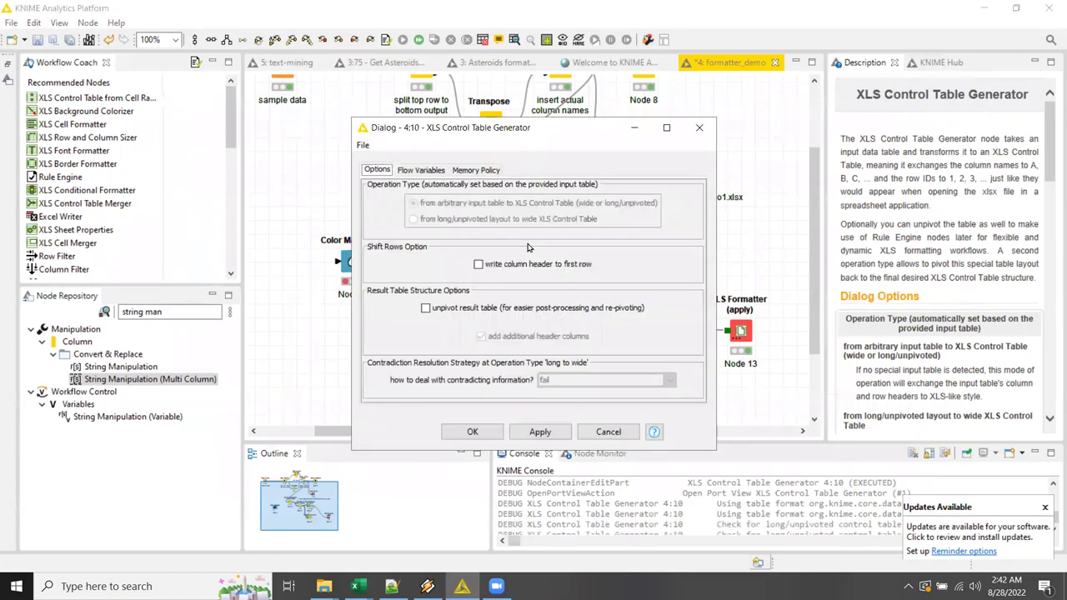
click(478, 265)
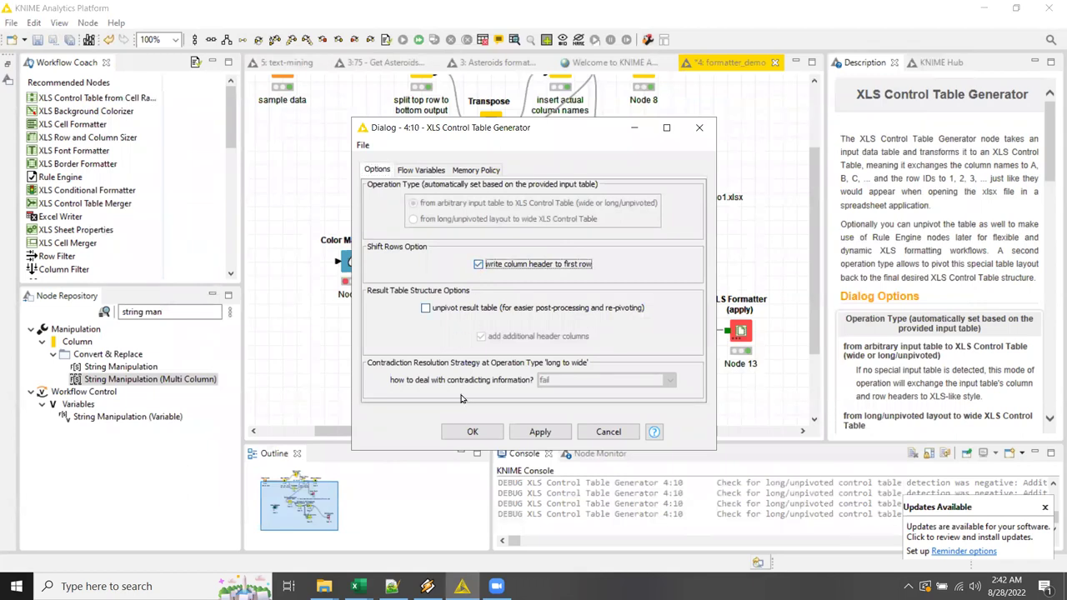
click(463, 432)
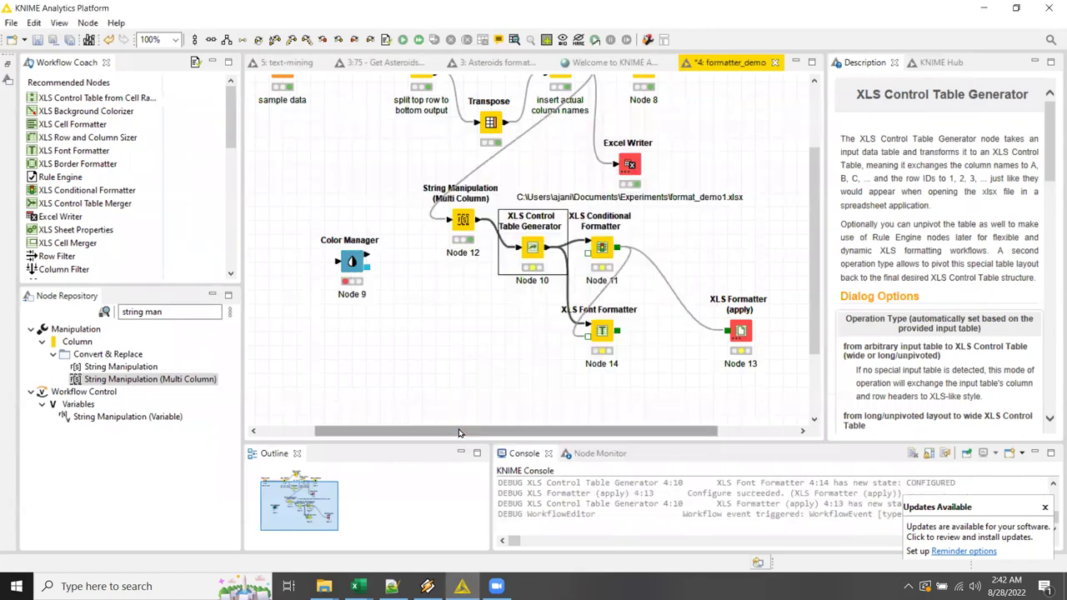
right_click(611, 242)
click(644, 248)
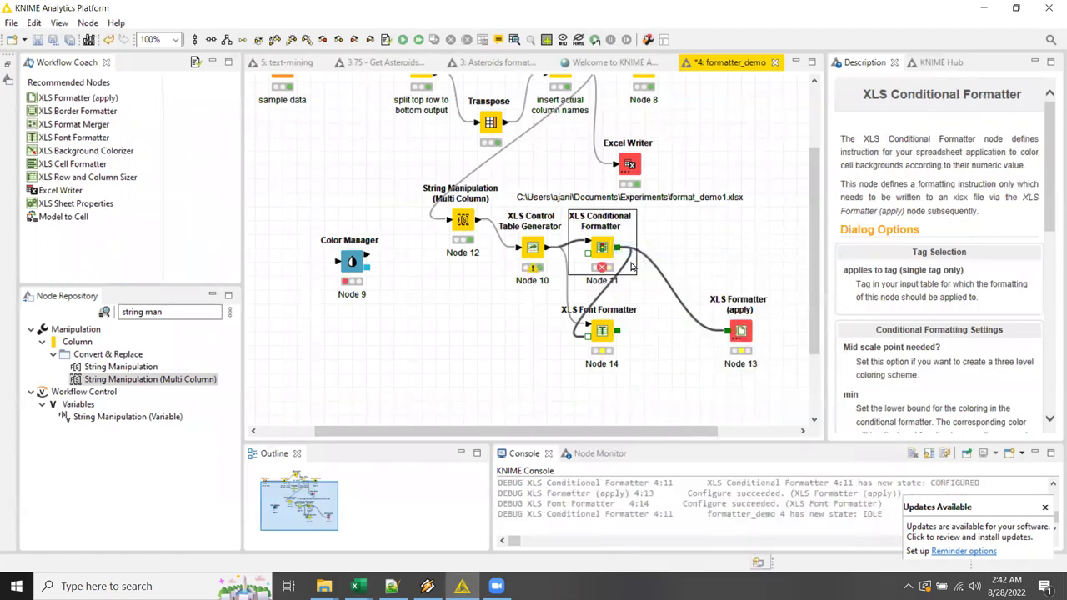
Step: Move String Manipulation (Multi Column) level with the XLS Control Table Generator and inspect the control table's header row and column spec
drag(465, 222, 451, 259)
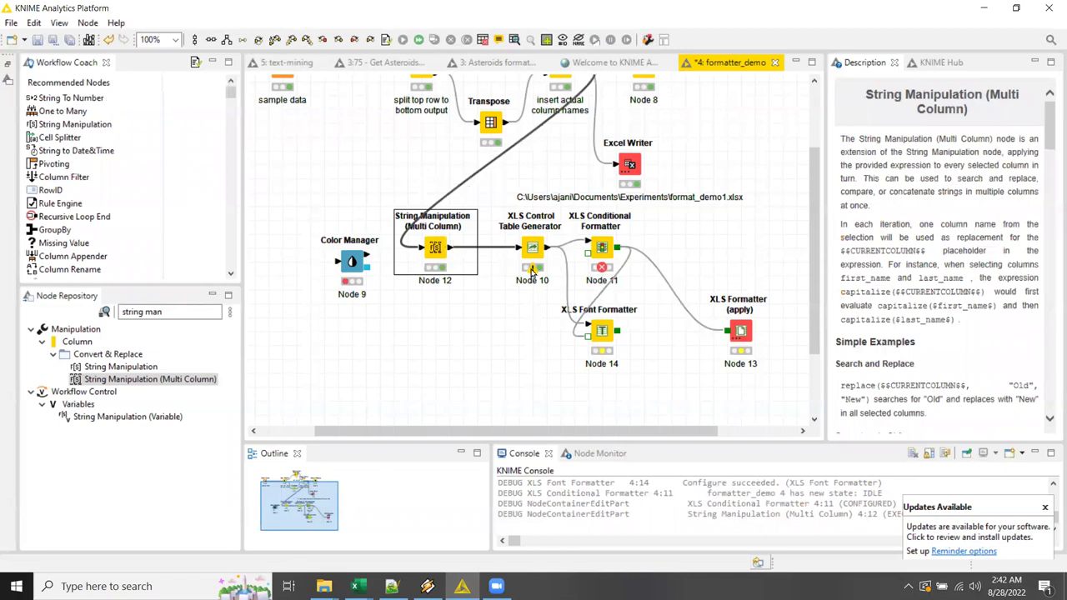
mouse_move(532, 271)
right_click(530, 249)
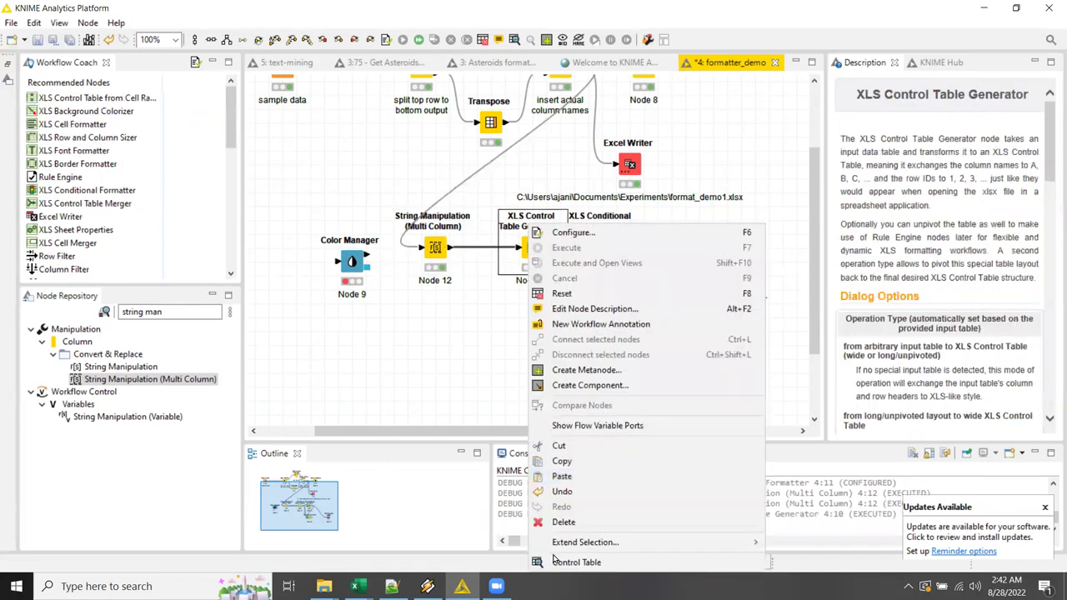
click(583, 563)
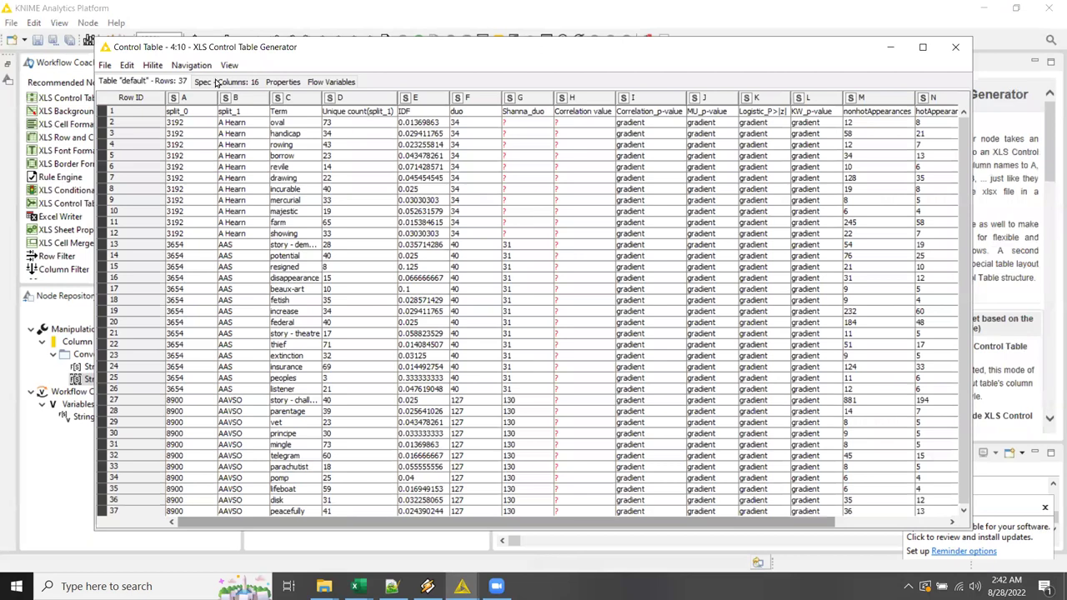
click(224, 82)
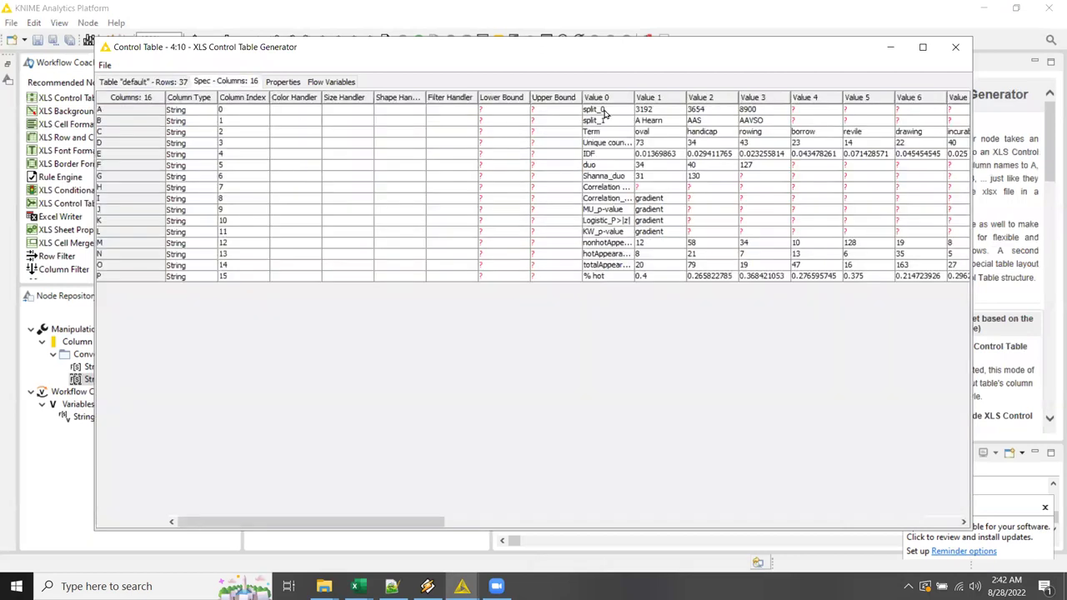
click(621, 221)
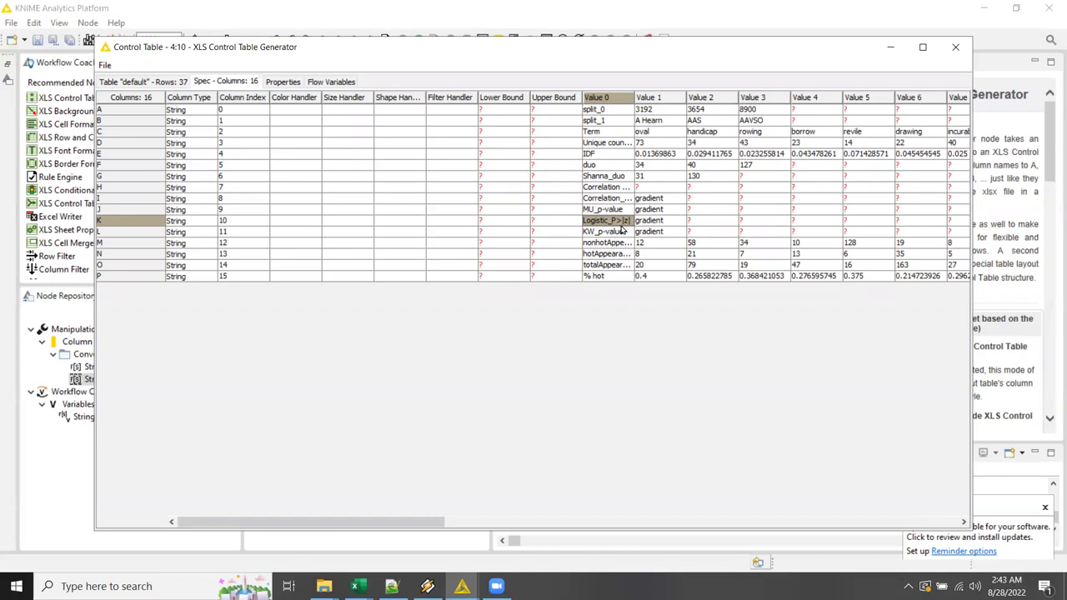
click(955, 46)
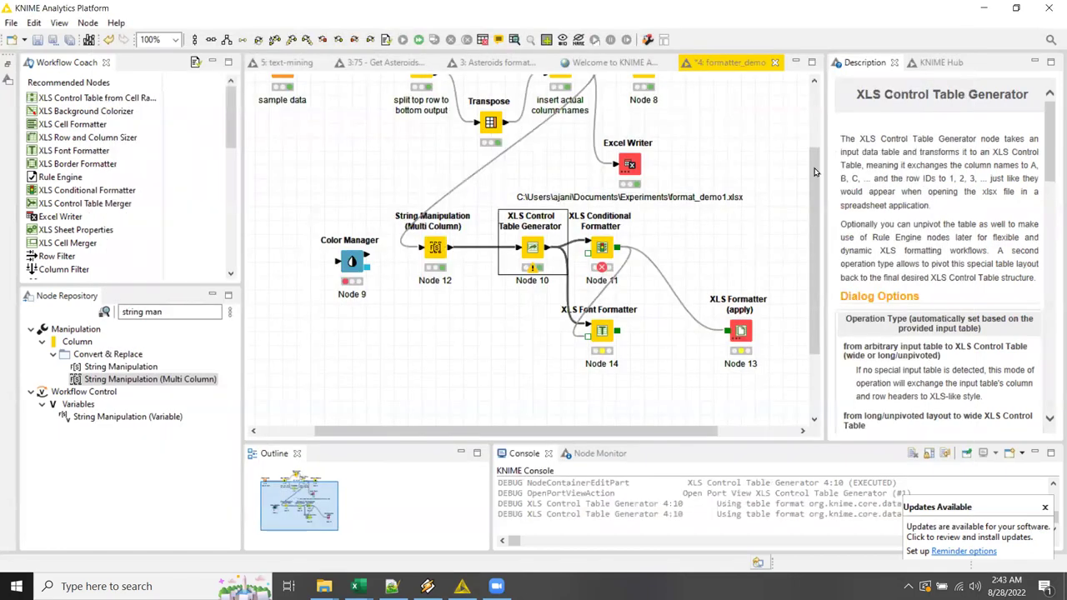
Step: Check the Column Rename node's settings and output table, and connect its output to String Manipulation (Multi Column) in place of Insert Column Header
click(719, 257)
scroll(665, 180, up, 3)
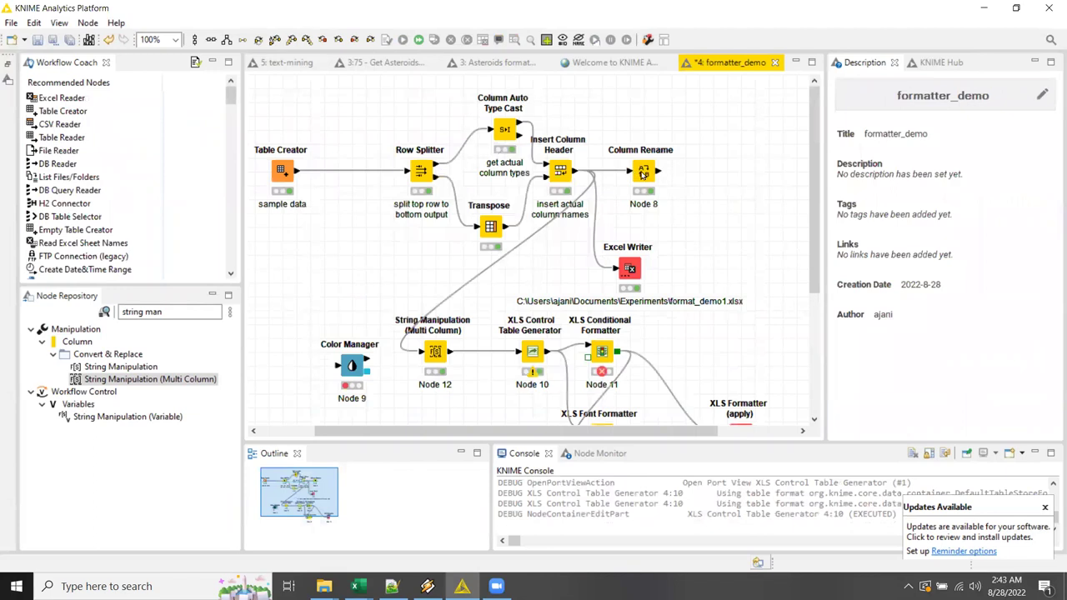
double_click(642, 174)
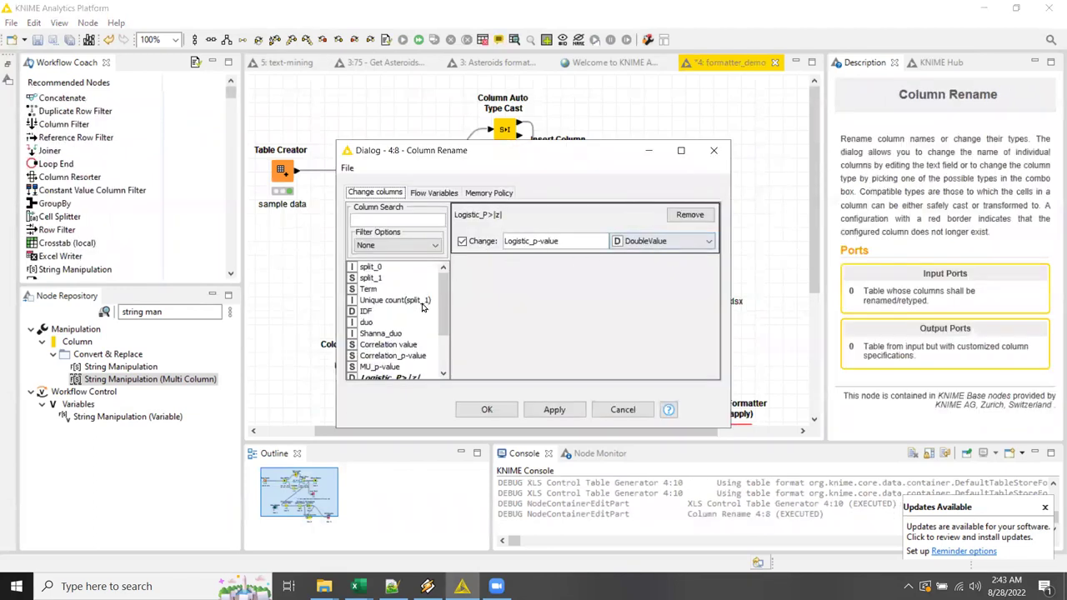
click(504, 241)
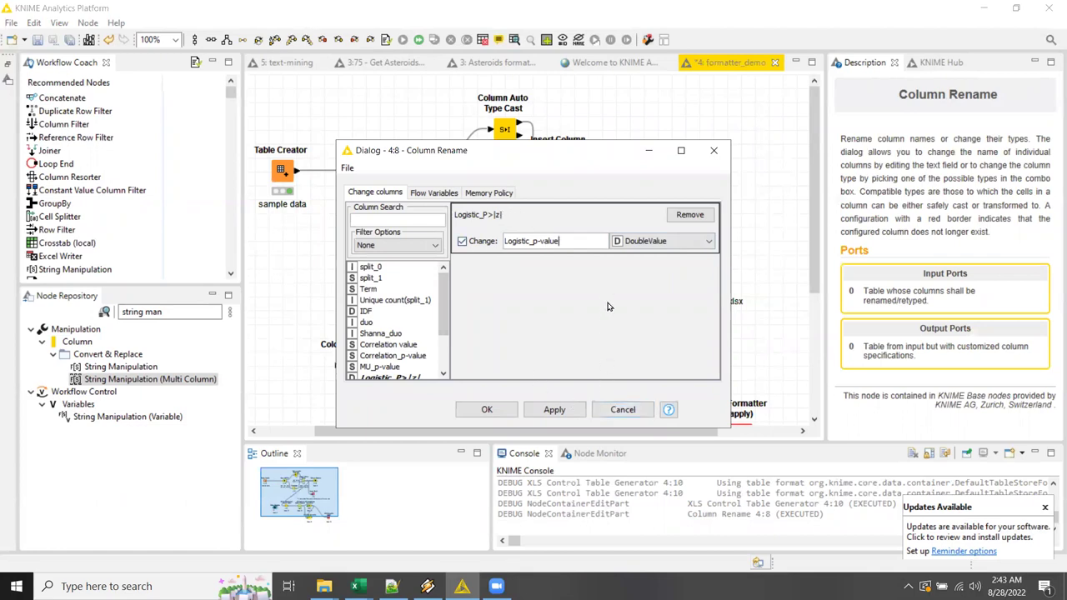
click(616, 410)
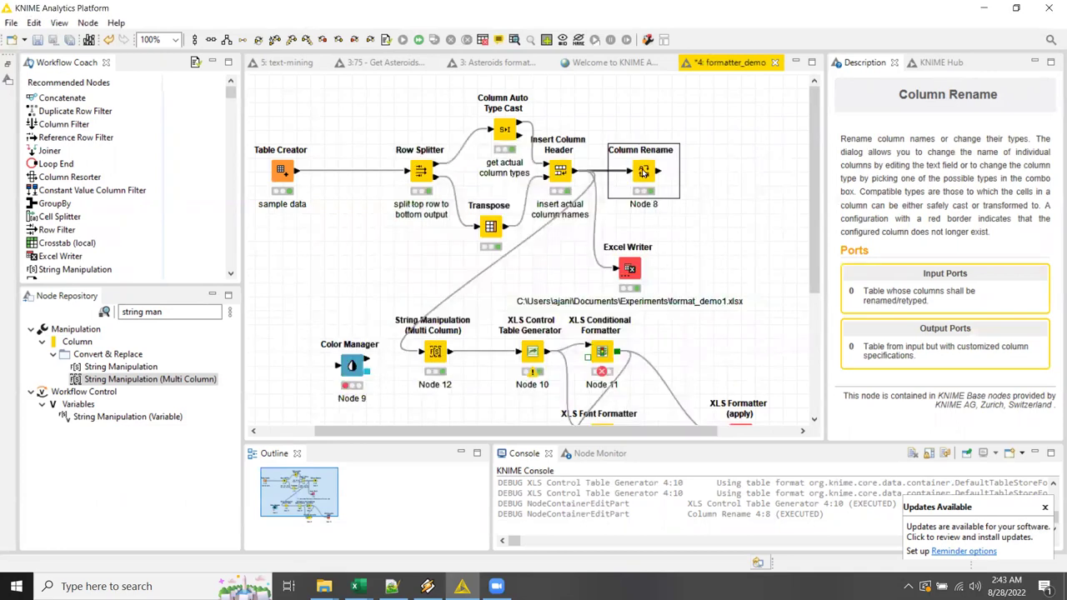
right_click(643, 172)
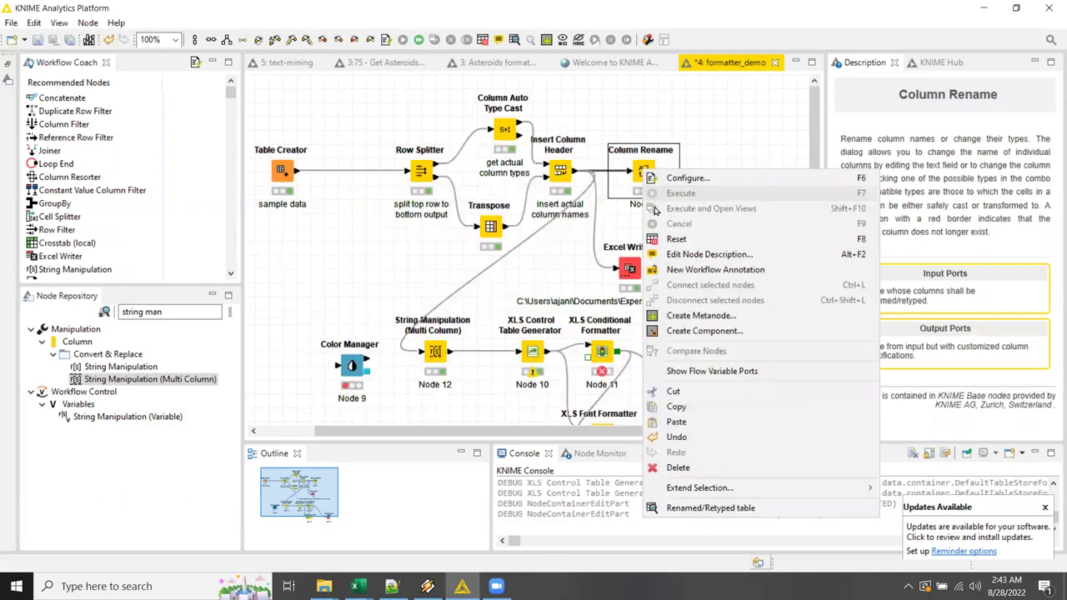
click(696, 509)
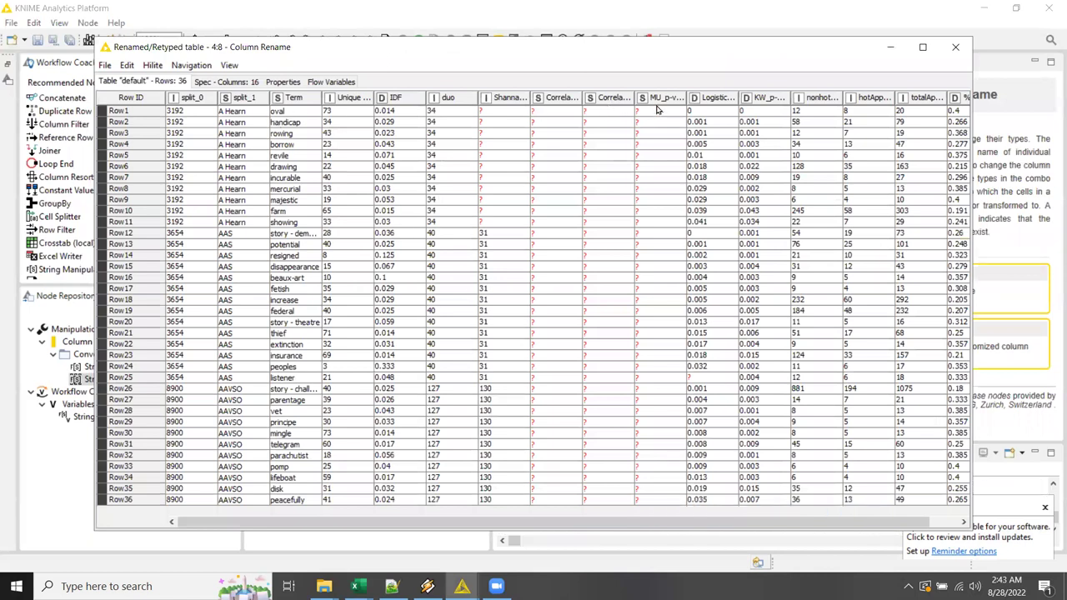
click(956, 48)
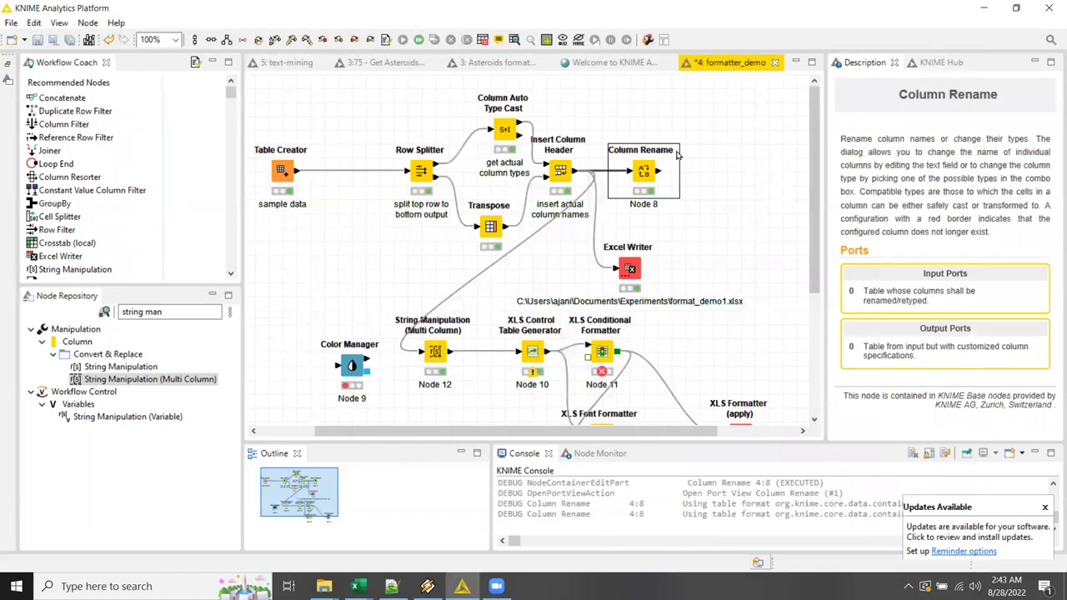
drag(659, 174, 425, 353)
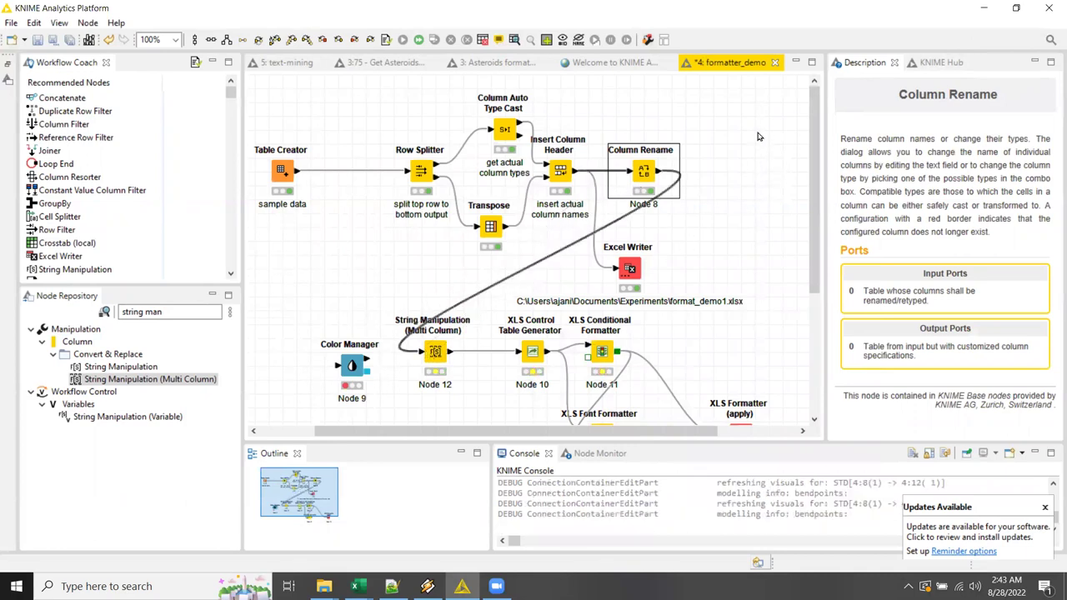
Step: Execute the XLS Conditional Formatter and try to execute the XLS Formatter (apply) node
scroll(736, 212, down, 3)
scroll(662, 257, down, 2)
click(604, 200)
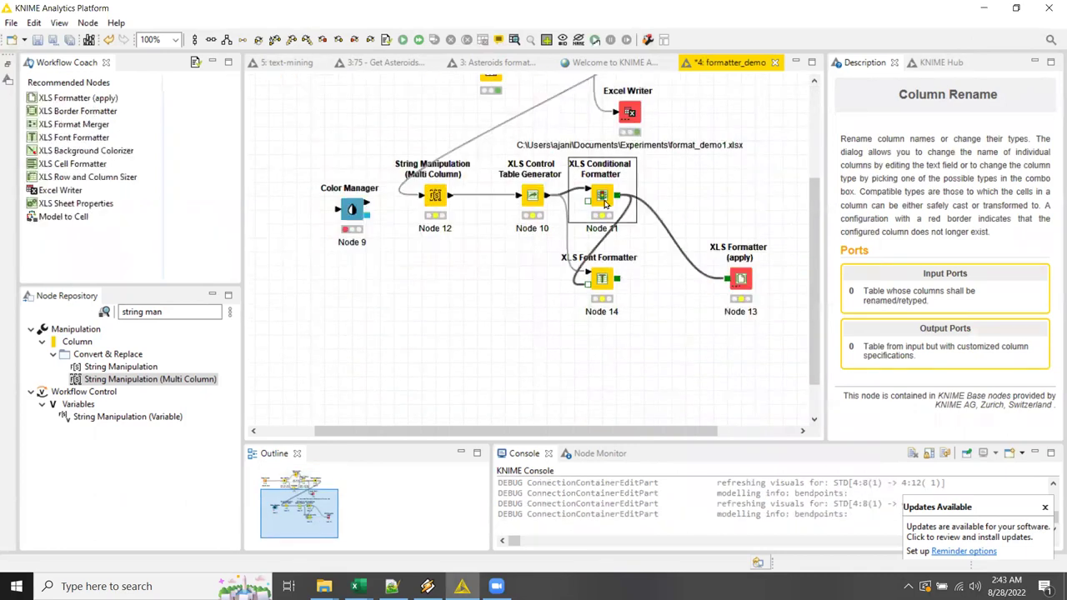
right_click(604, 202)
click(649, 223)
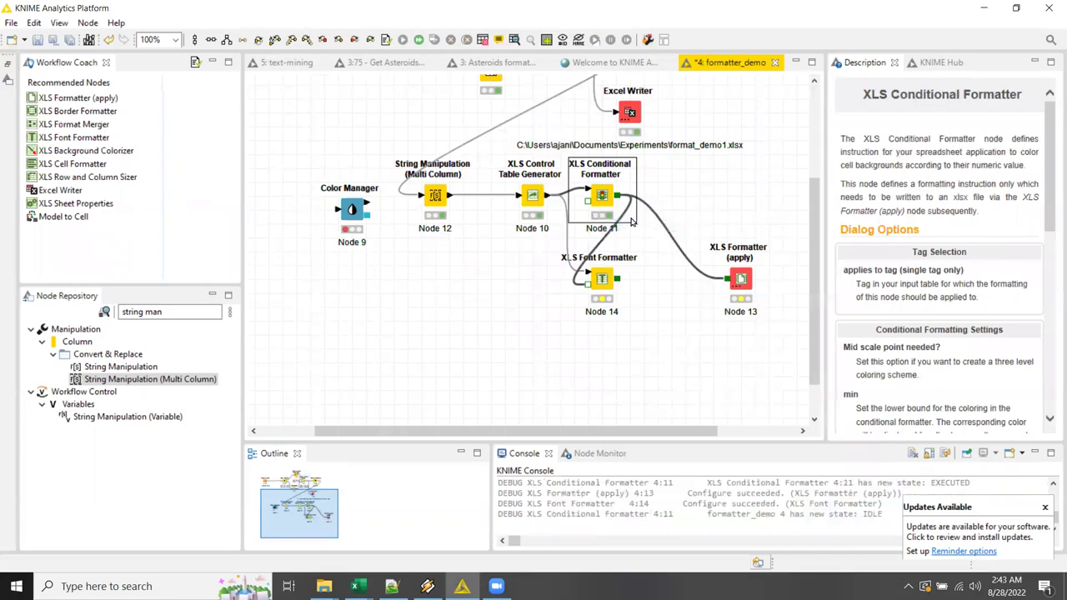
right_click(740, 279)
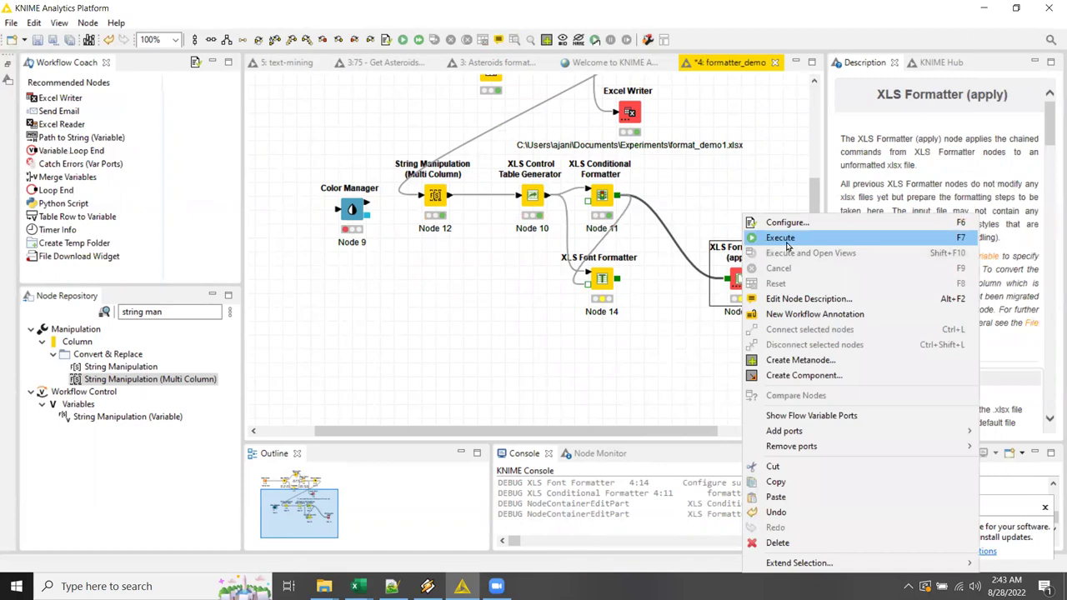
click(787, 239)
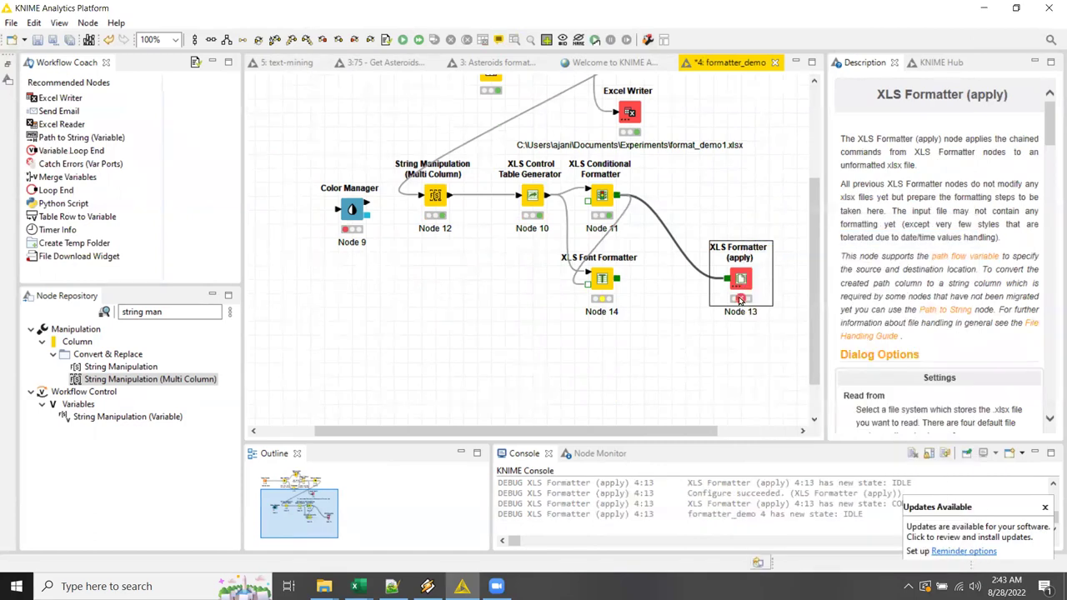
mouse_move(740, 301)
Step: Switch to Excel to close format_demo1-formatted.xlsx, then return to KNIME and execute XLS Formatter (apply) again
click(437, 361)
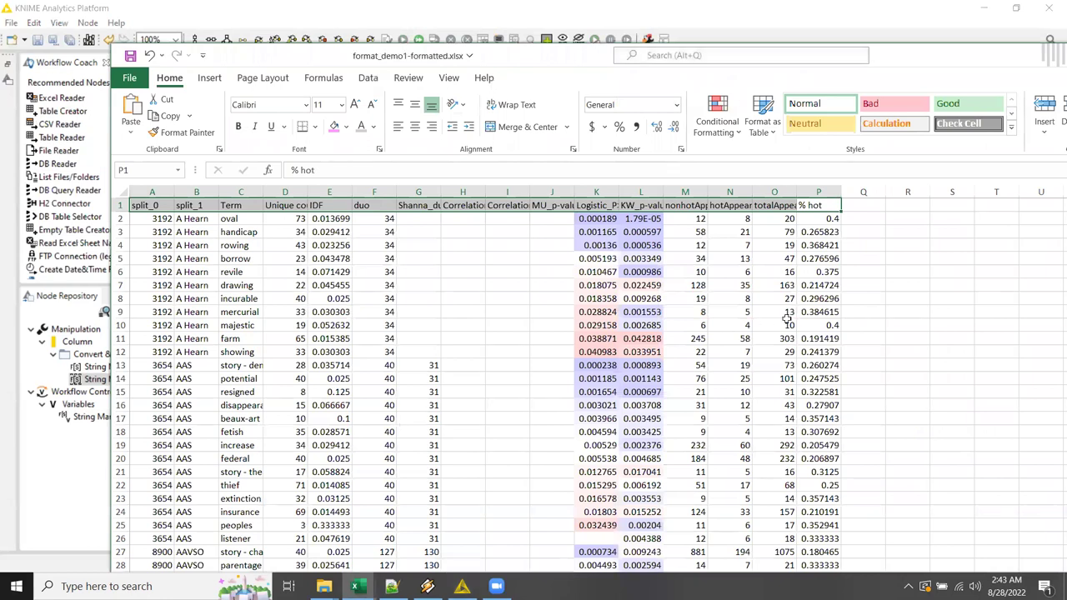
click(780, 329)
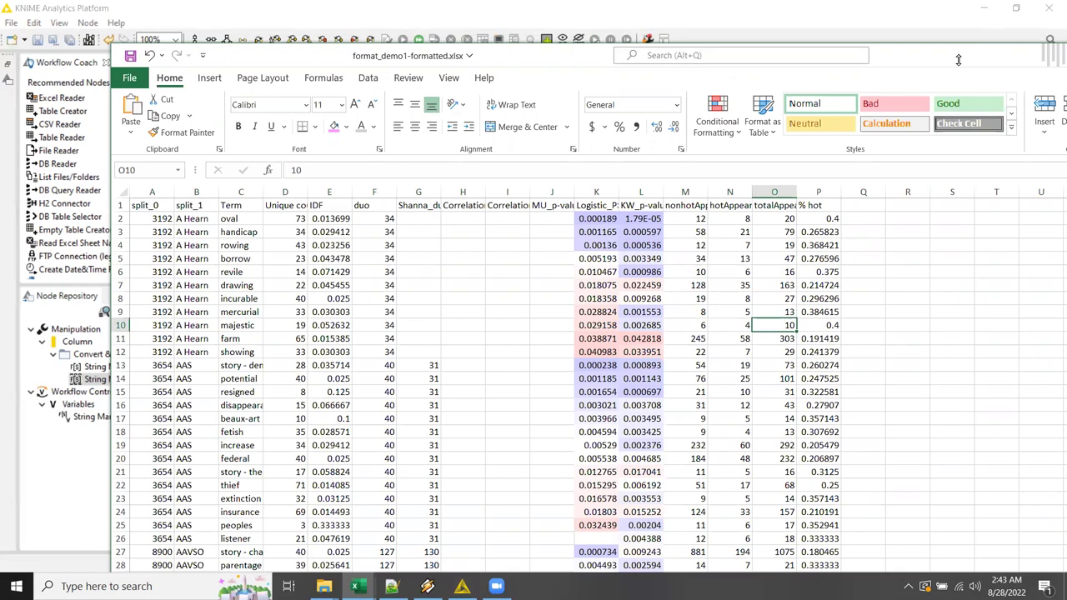
drag(959, 60, 613, 50)
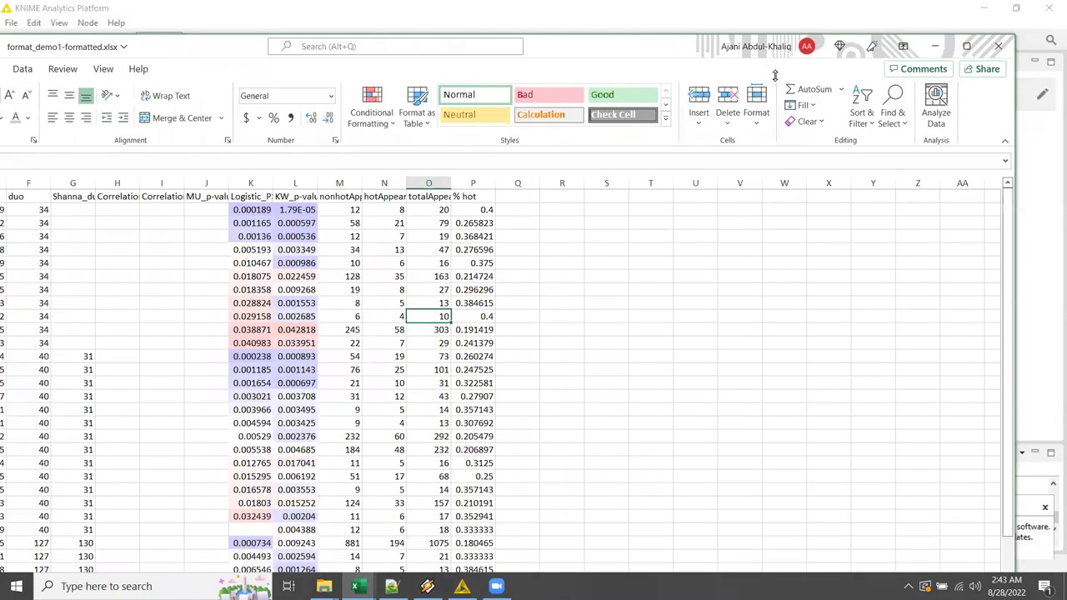
click(999, 46)
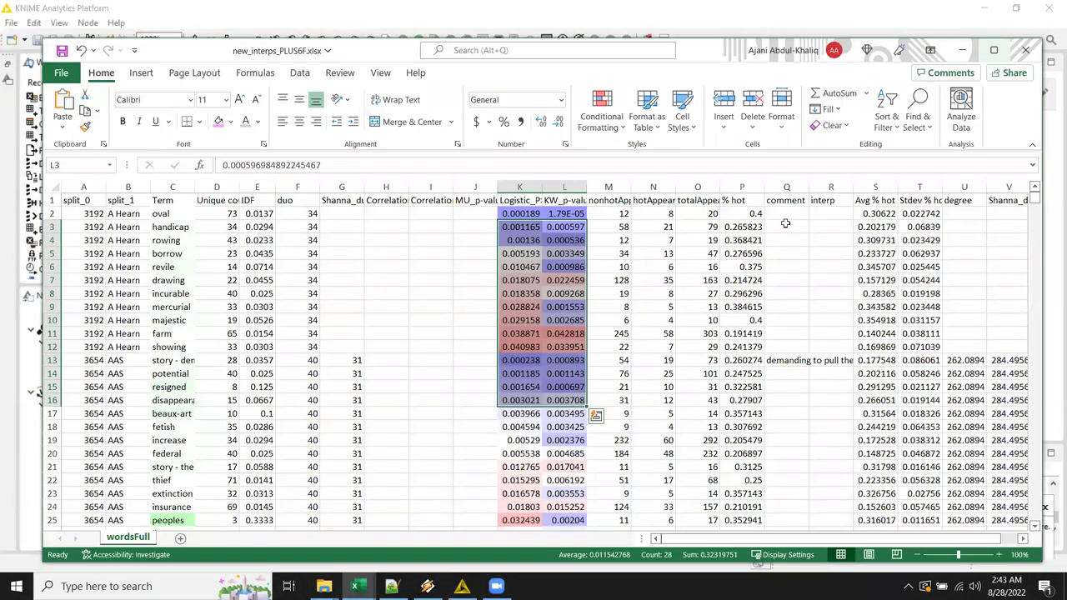
click(866, 30)
right_click(737, 277)
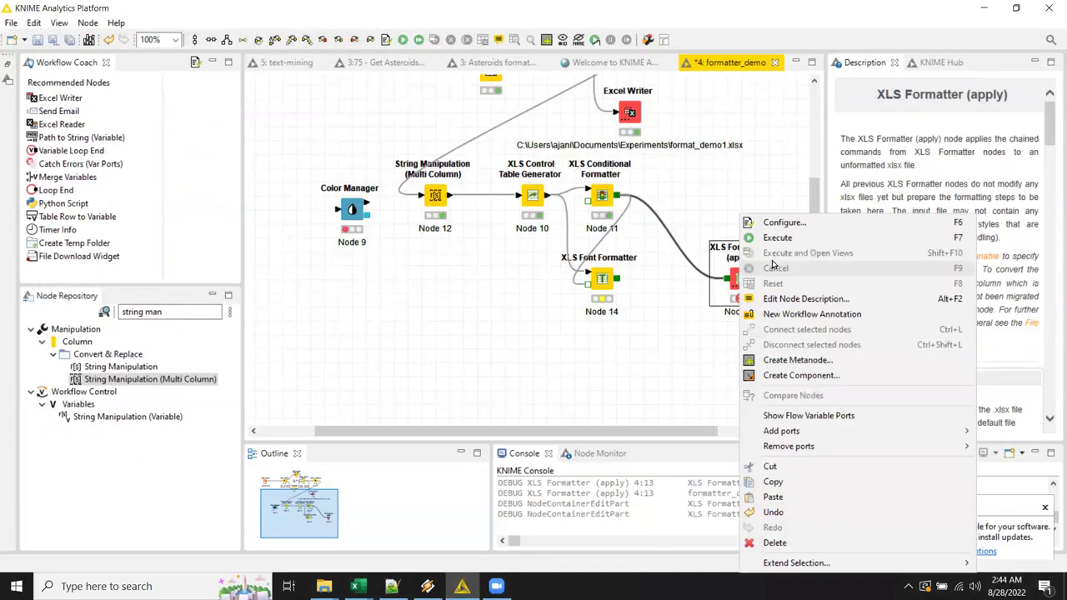
click(777, 238)
Step: Examine the header row and p-value column colouring in the regenerated format_demo1-formatted.xlsx in Excel, then return to KNIME
key(alt+Tab)
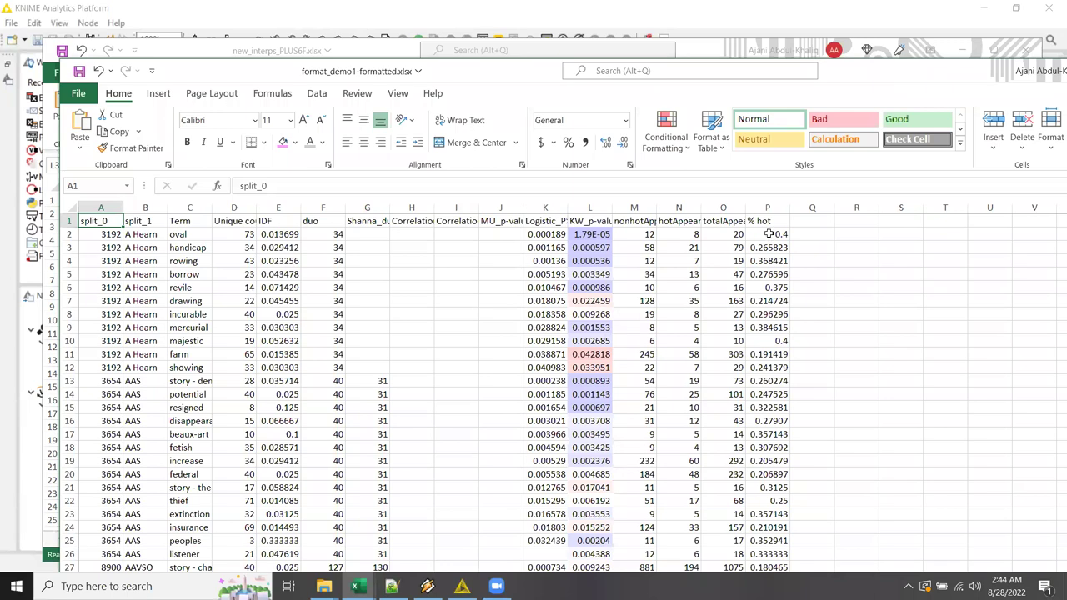
drag(763, 225, 81, 421)
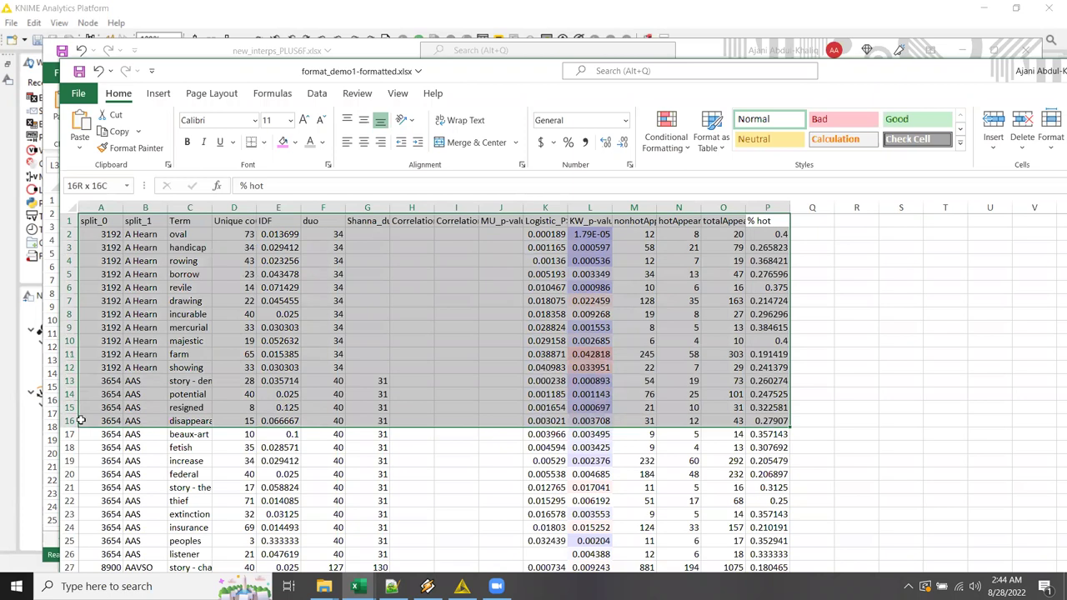
drag(81, 421, 81, 421)
click(839, 27)
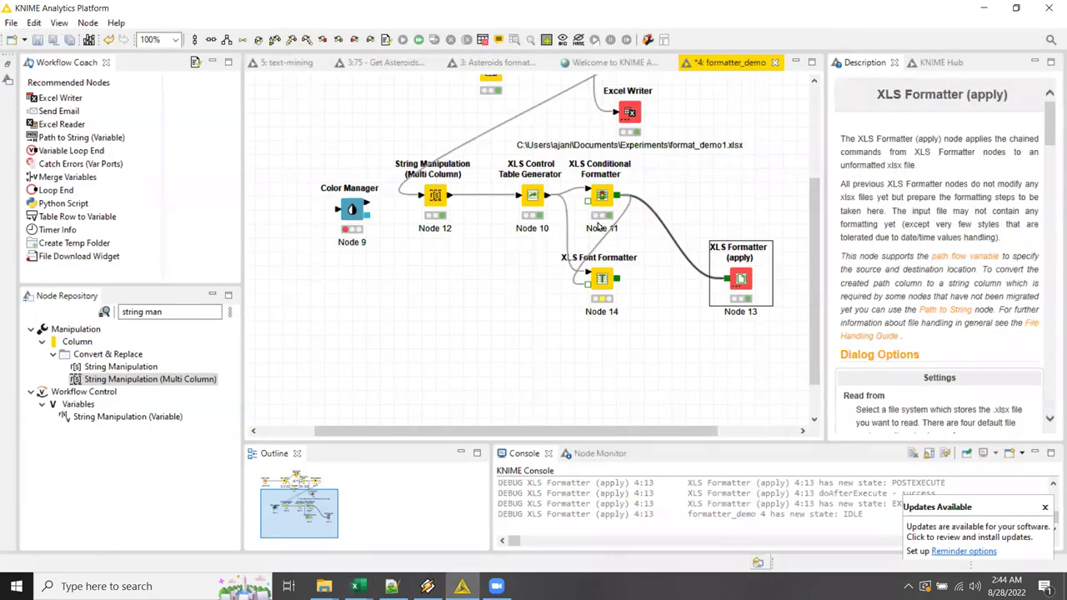
Step: Inspect the header row in the XLS Control Table Generator's control table
right_click(535, 198)
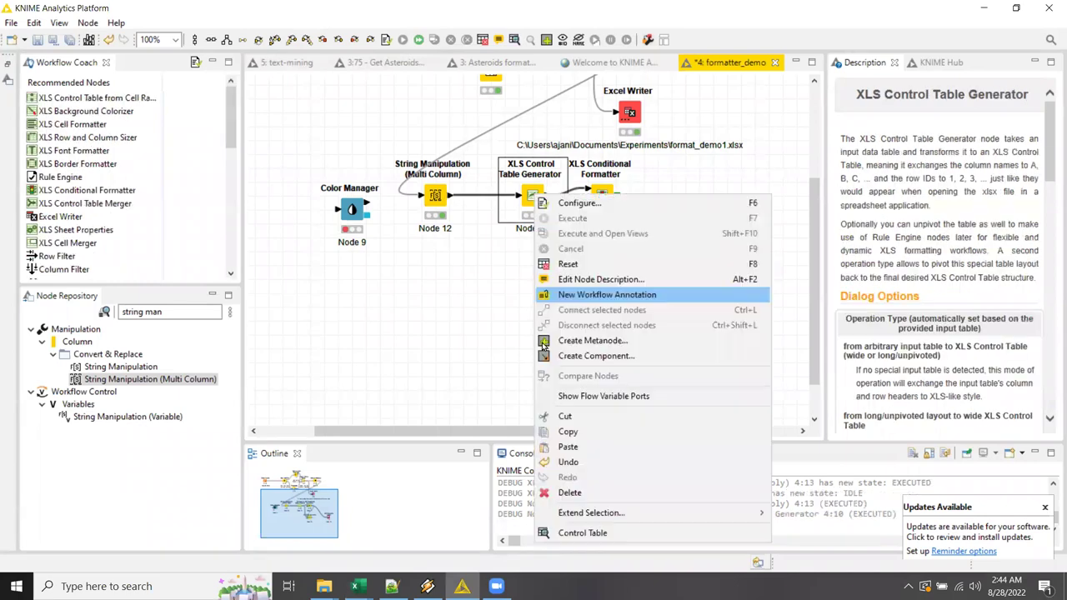
key(Return)
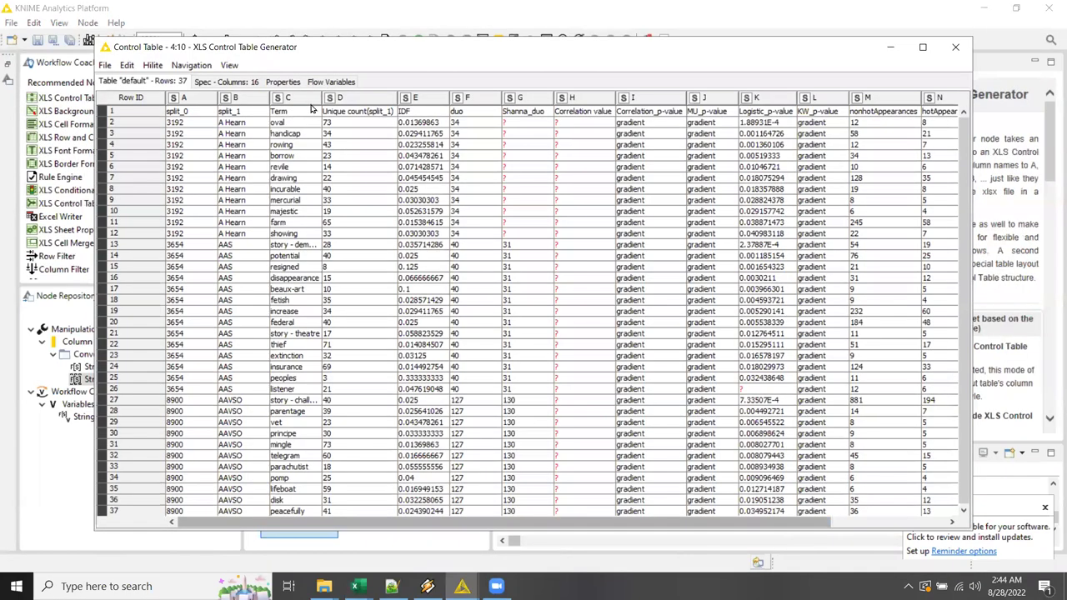
drag(319, 110, 756, 116)
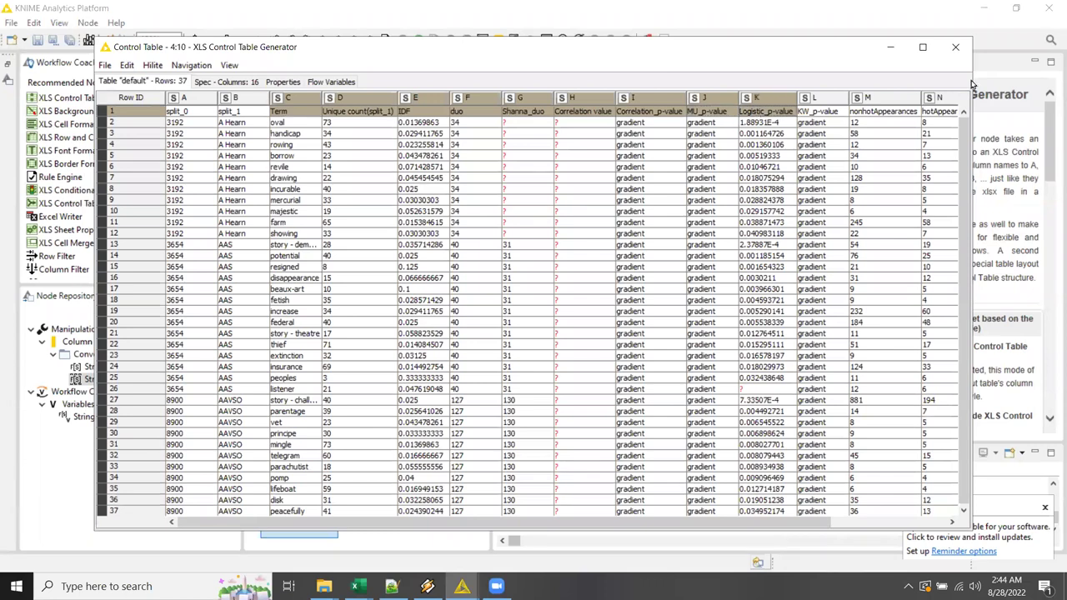
click(956, 47)
Step: Move the XLS Font Formatter further from the XLS Conditional Formatter to make room and check which tag it applies to
drag(600, 280, 642, 322)
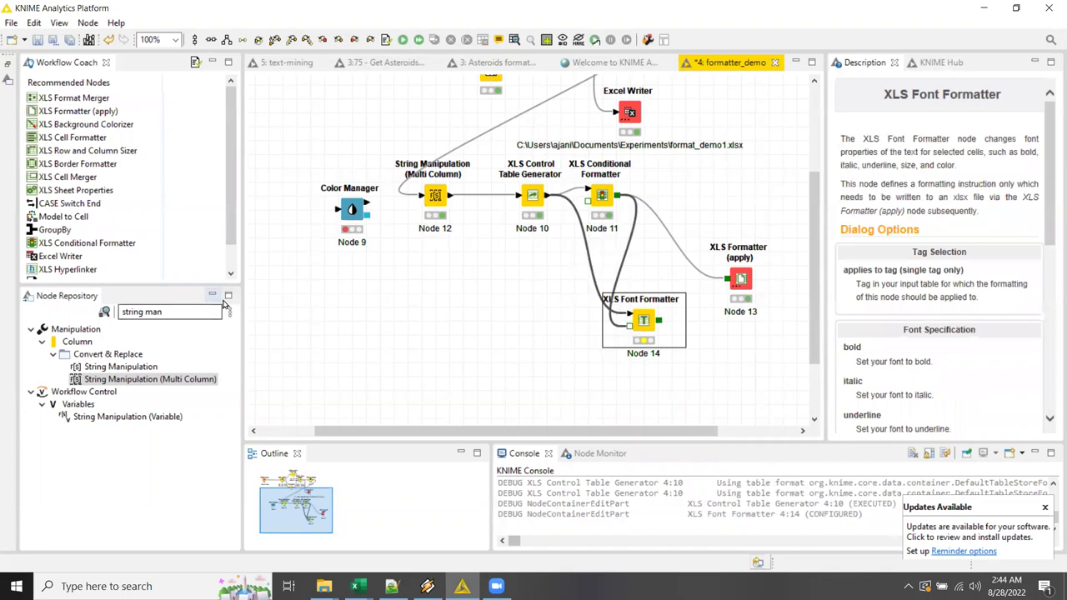
double_click(641, 320)
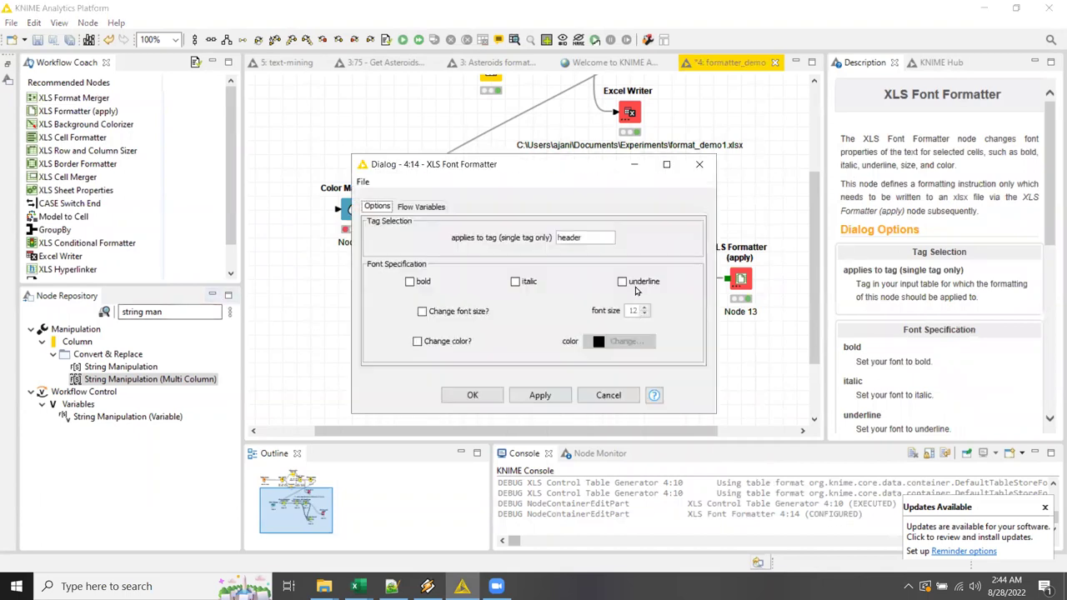
drag(587, 236, 551, 237)
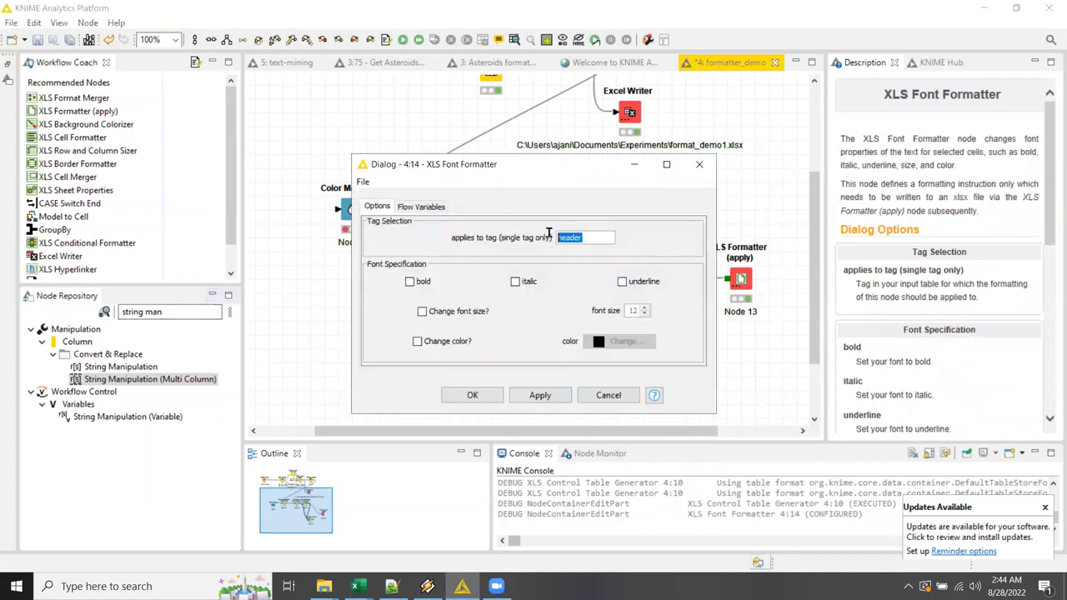
click(608, 397)
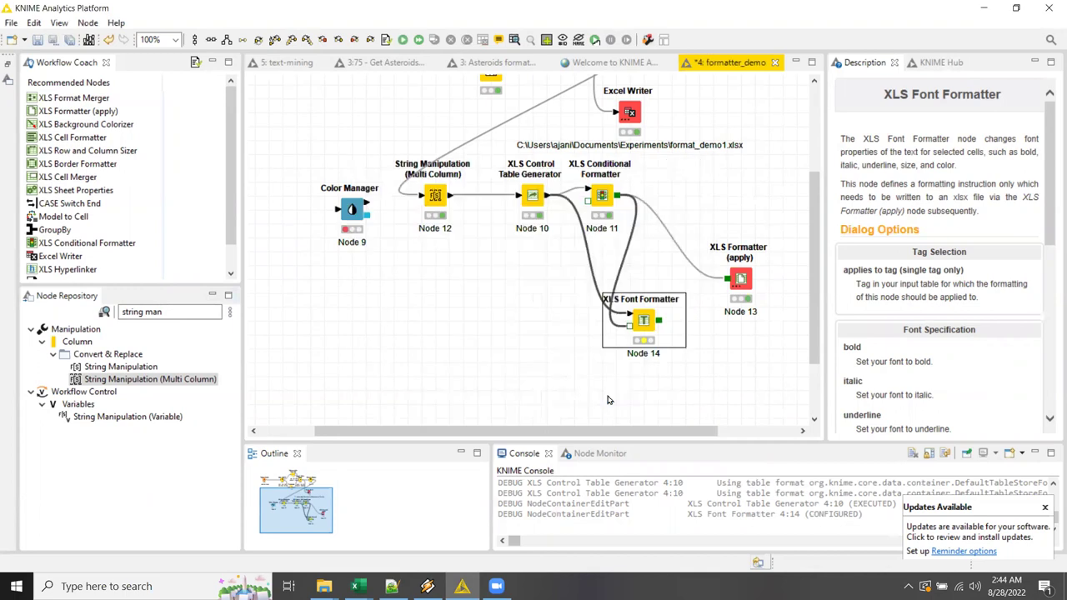
Step: Add a Row Splitter node below the XLS Control Table Generator and connect the generator's output to it
click(531, 196)
click(171, 312)
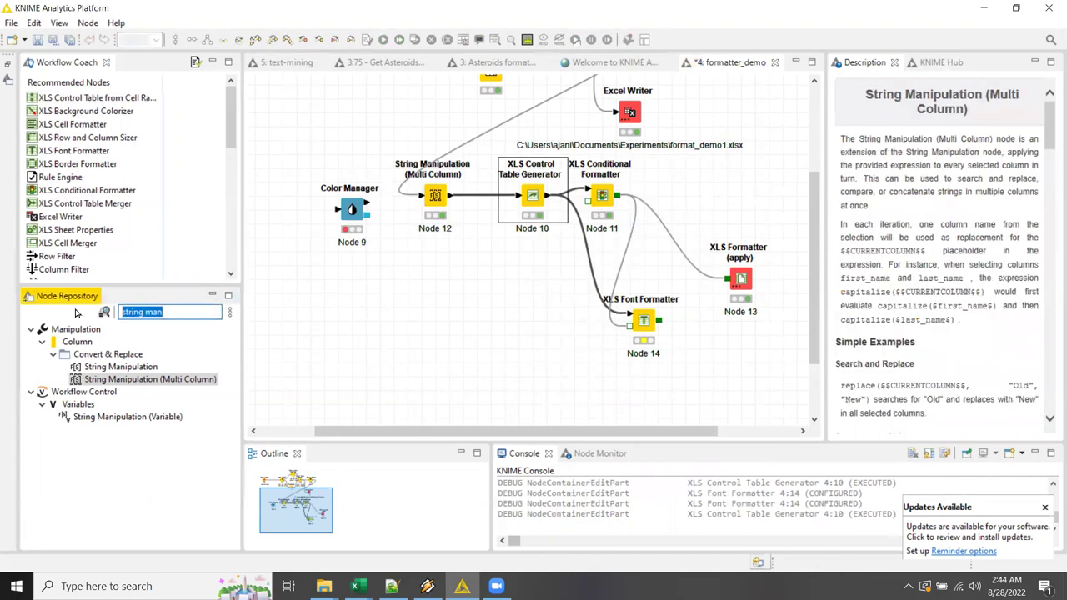
text(row split)
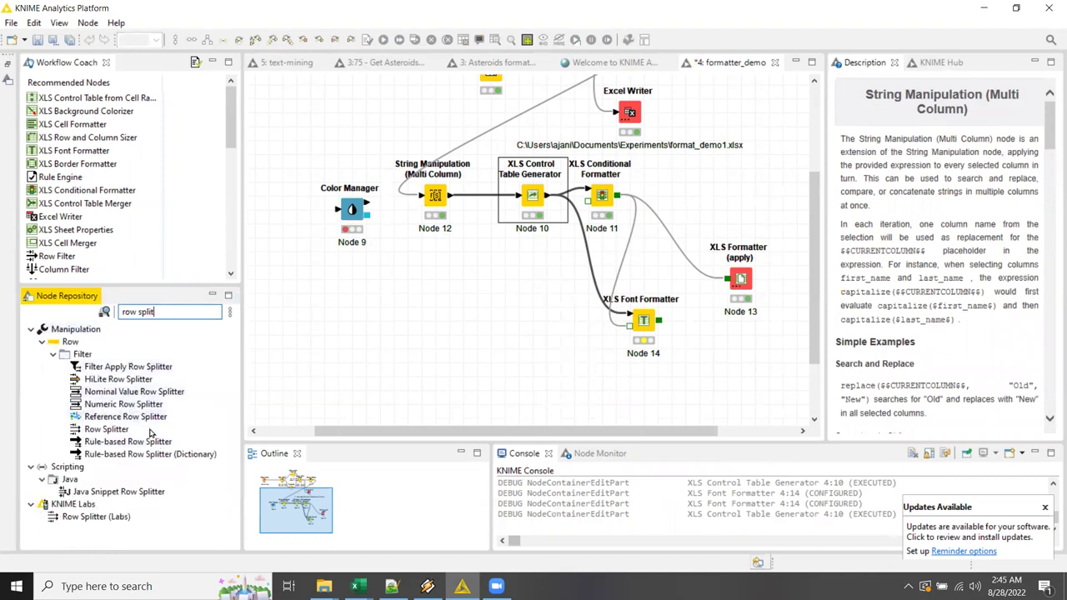
drag(104, 431, 500, 283)
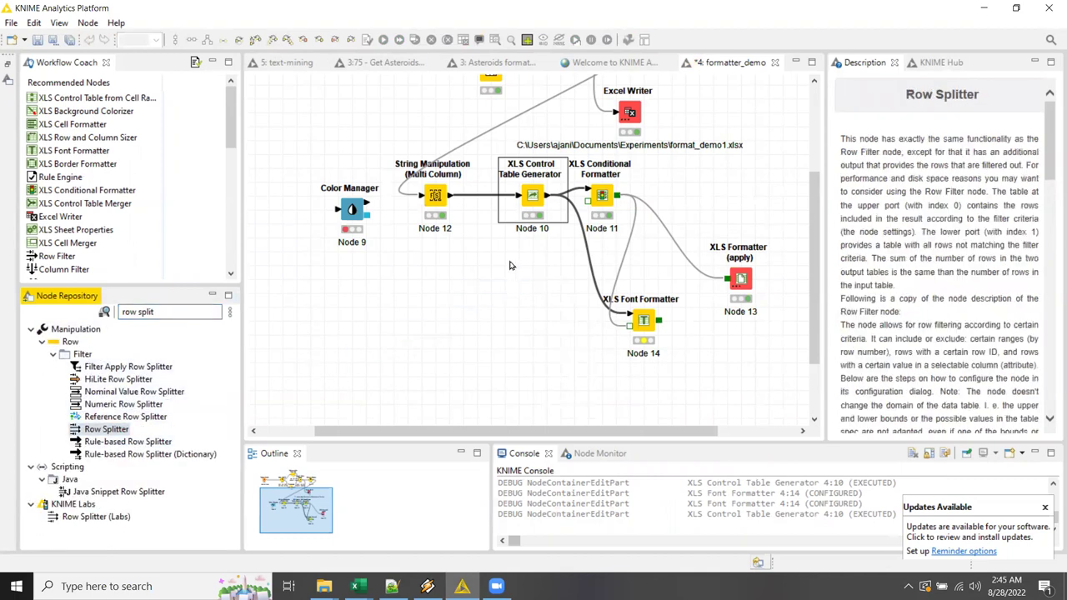
click(549, 197)
mouse_move(548, 197)
mouse_down()
mouse_move(503, 290)
mouse_move(502, 354)
mouse_up()
click(508, 285)
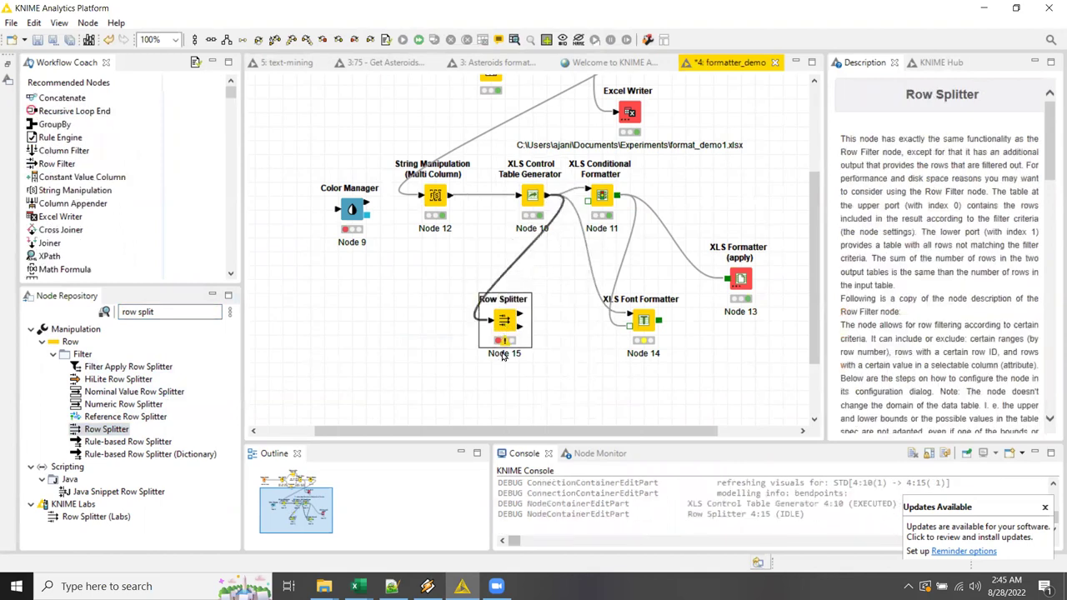
Step: Label the Row Splitter with the two lines "top:first row" and "bottom: everything else"
double_click(502, 355)
key(BackSpace)
text(top first row)
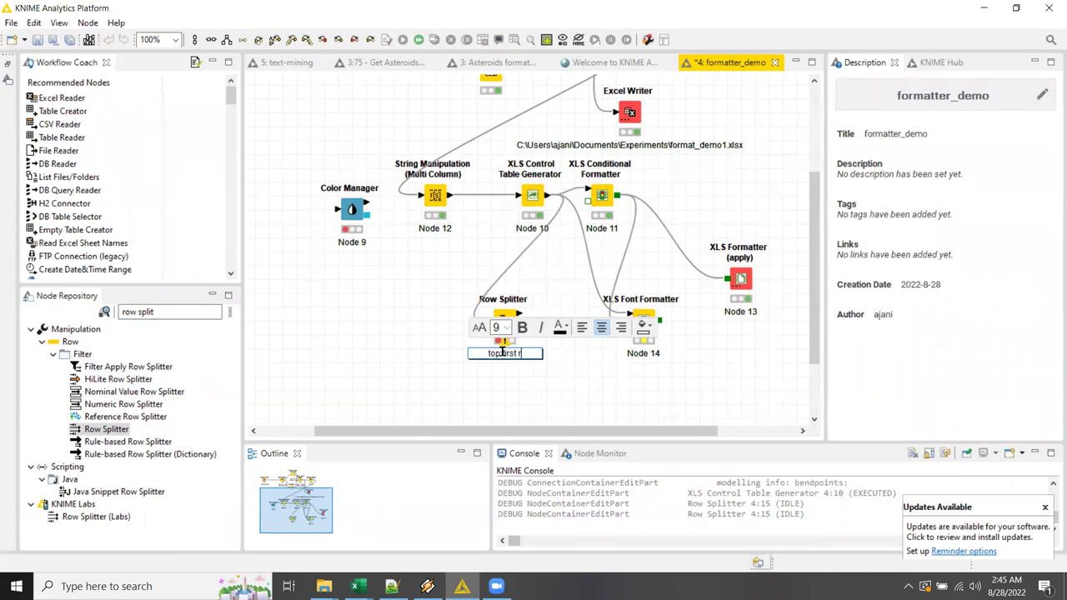
click(496, 382)
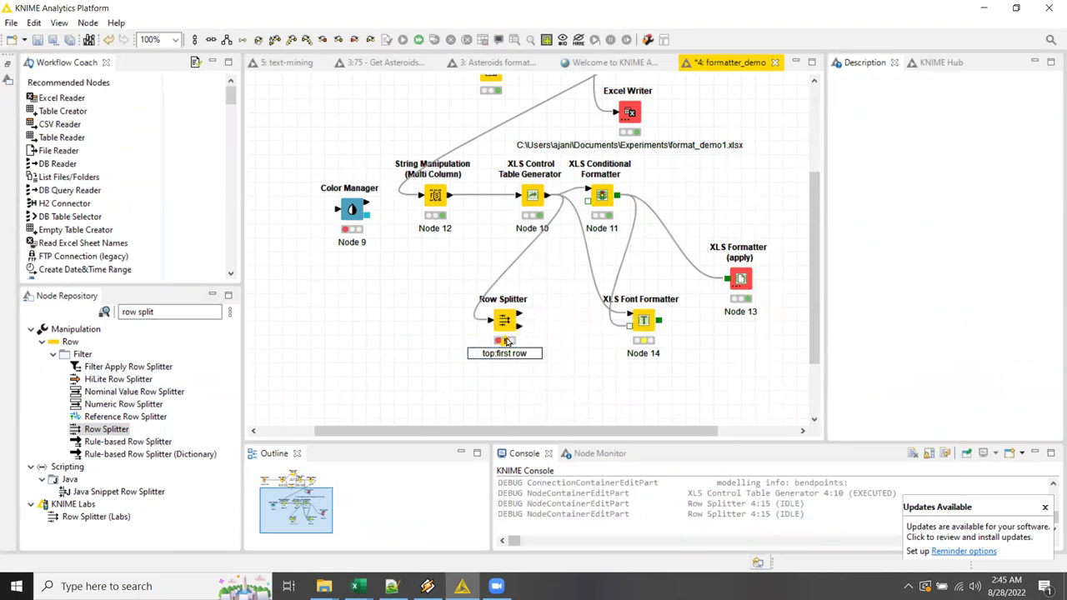
click(527, 356)
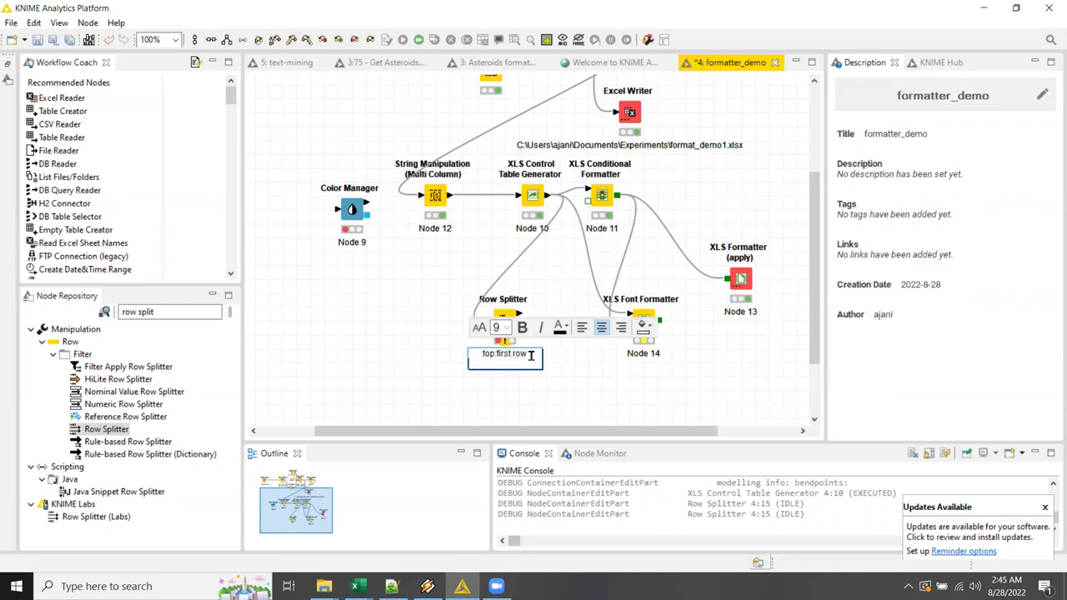
text(bottom: everything else)
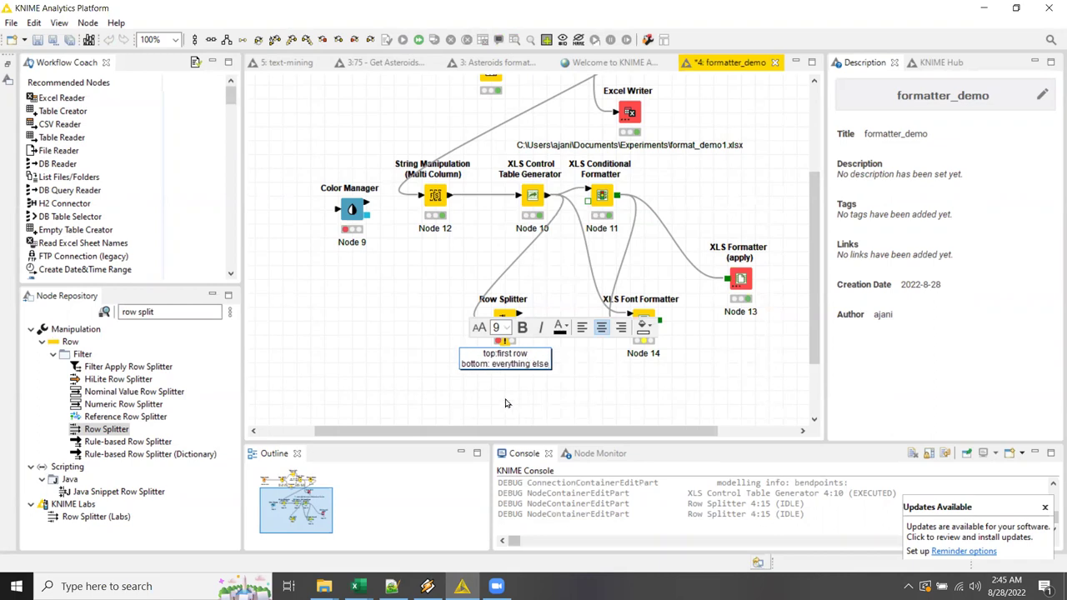
click(503, 386)
Step: Configure the Row Splitter to include rows by number, with first and last row number both 1
double_click(509, 321)
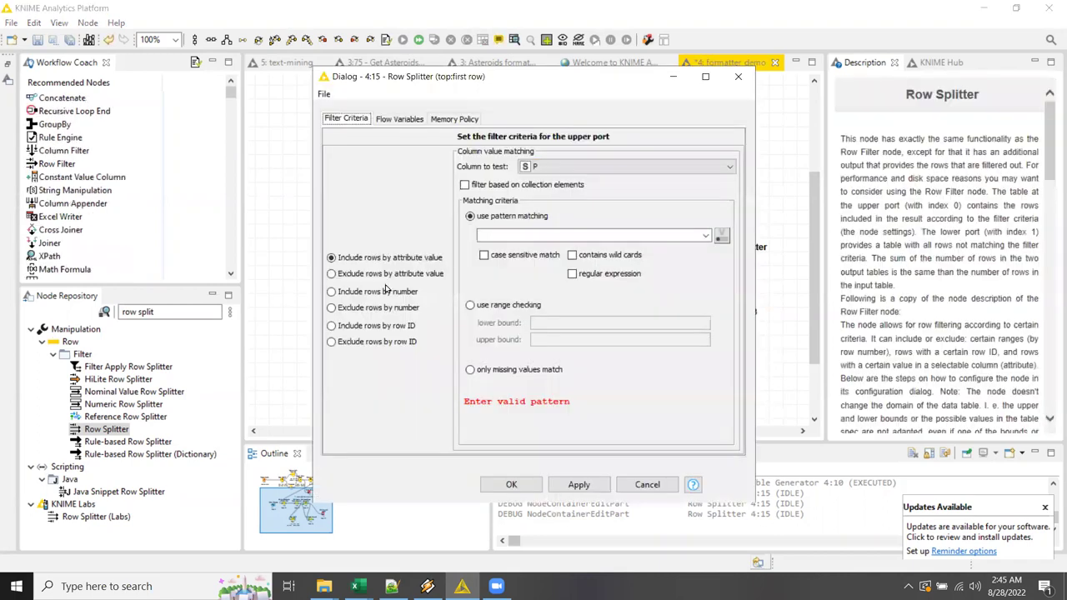
click(363, 296)
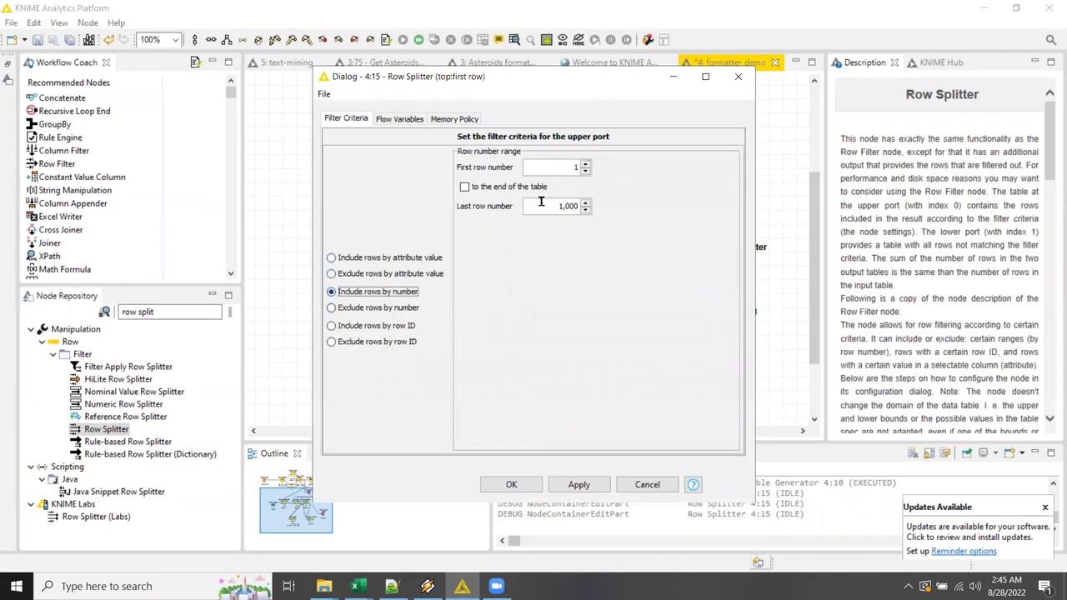
drag(556, 207, 595, 208)
text(1)
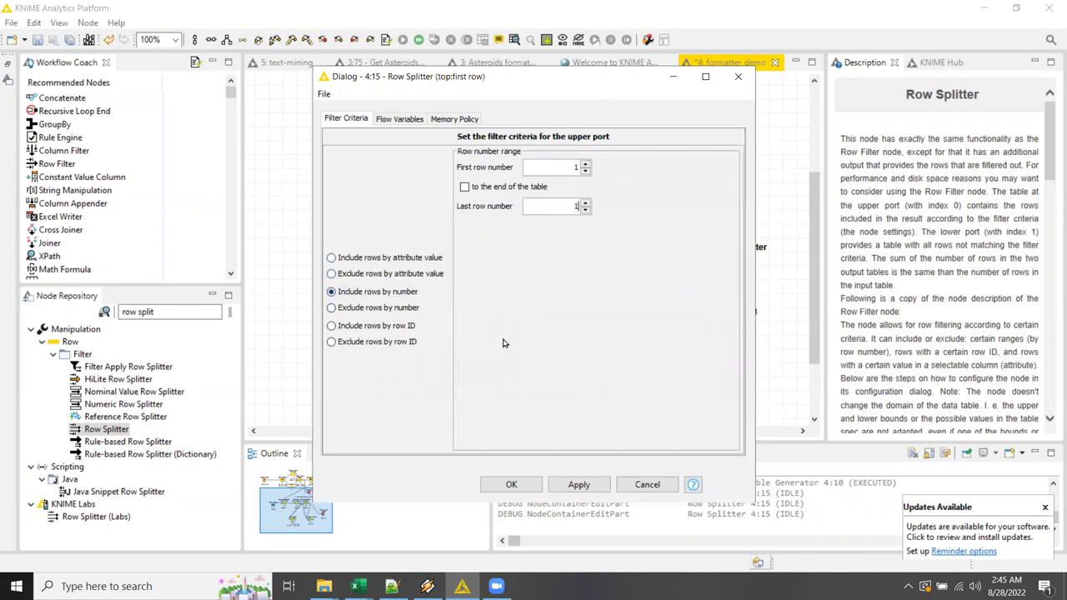
click(510, 485)
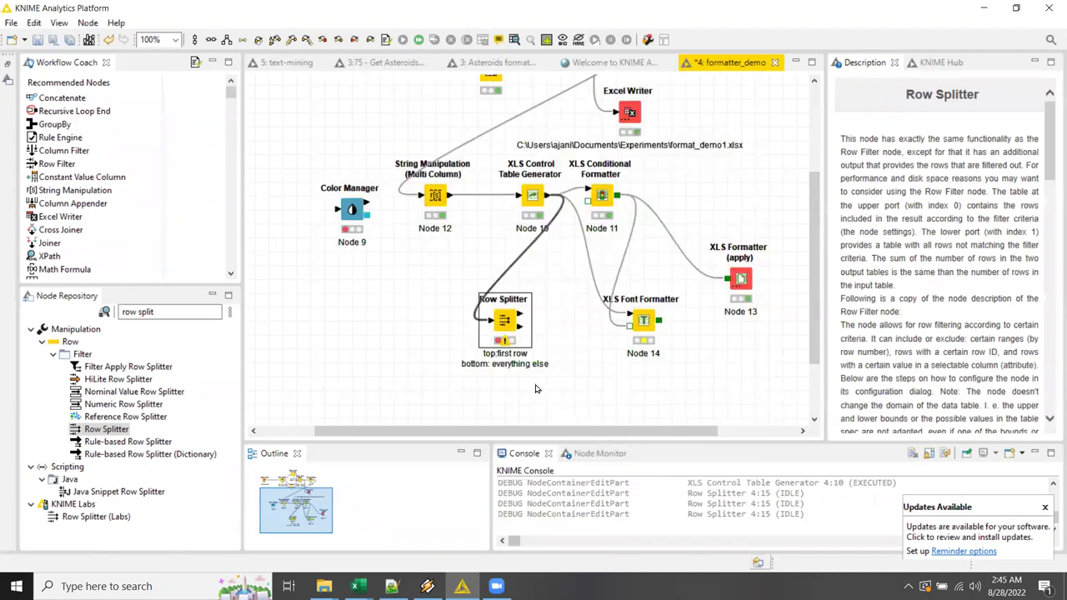
Step: Execute the Row Splitter and inspect its Filtered output table
right_click(504, 320)
click(557, 234)
right_click(503, 321)
click(572, 551)
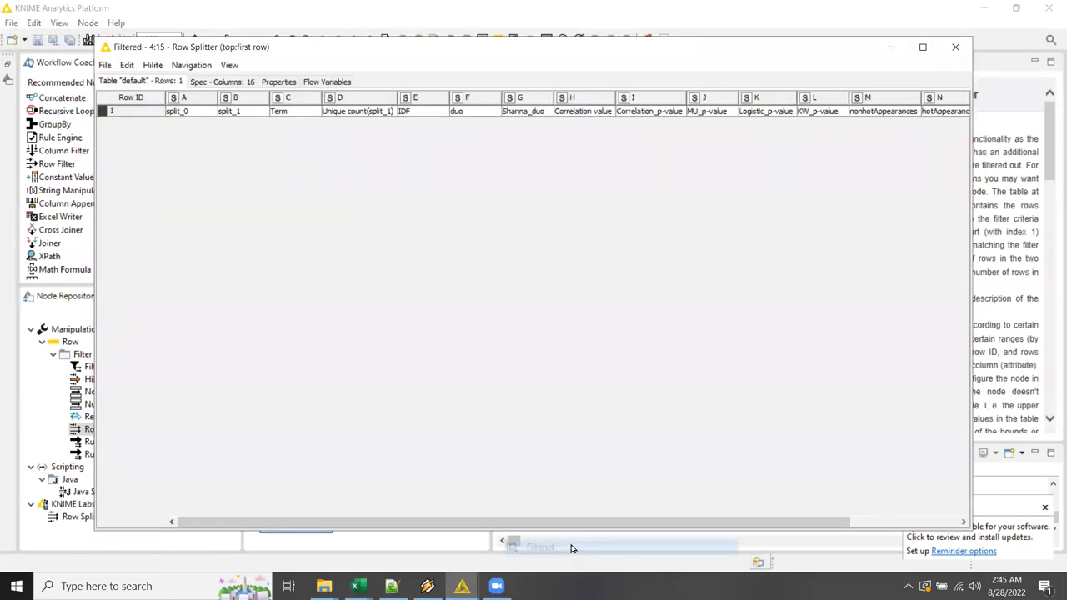
click(955, 47)
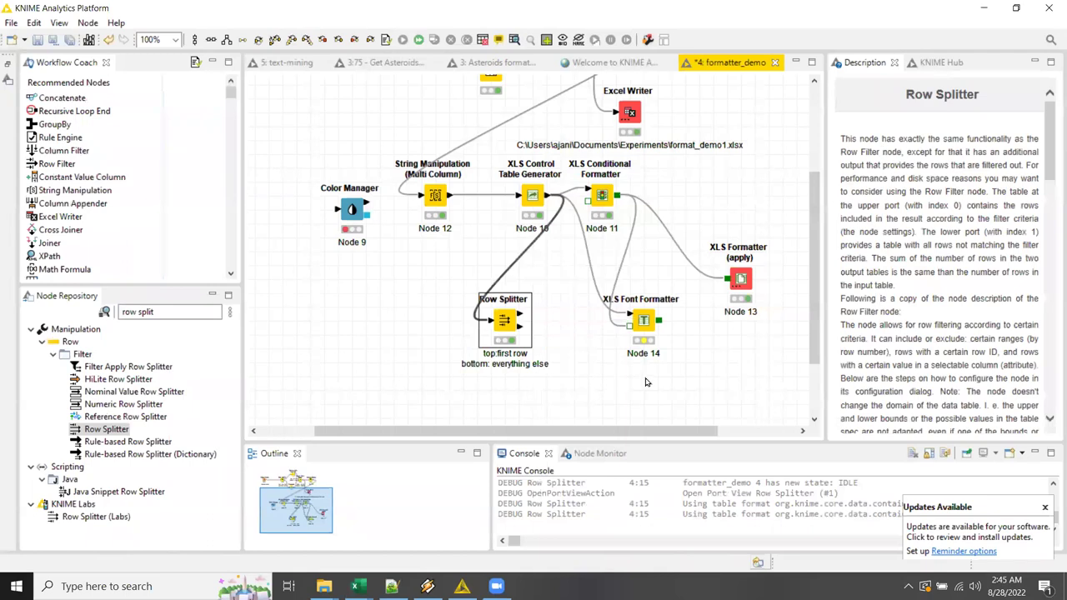
Step: Inspect the Row Splitter's Filtered Out table and move the node below String Manipulation (Multi Column)
right_click(505, 324)
click(605, 564)
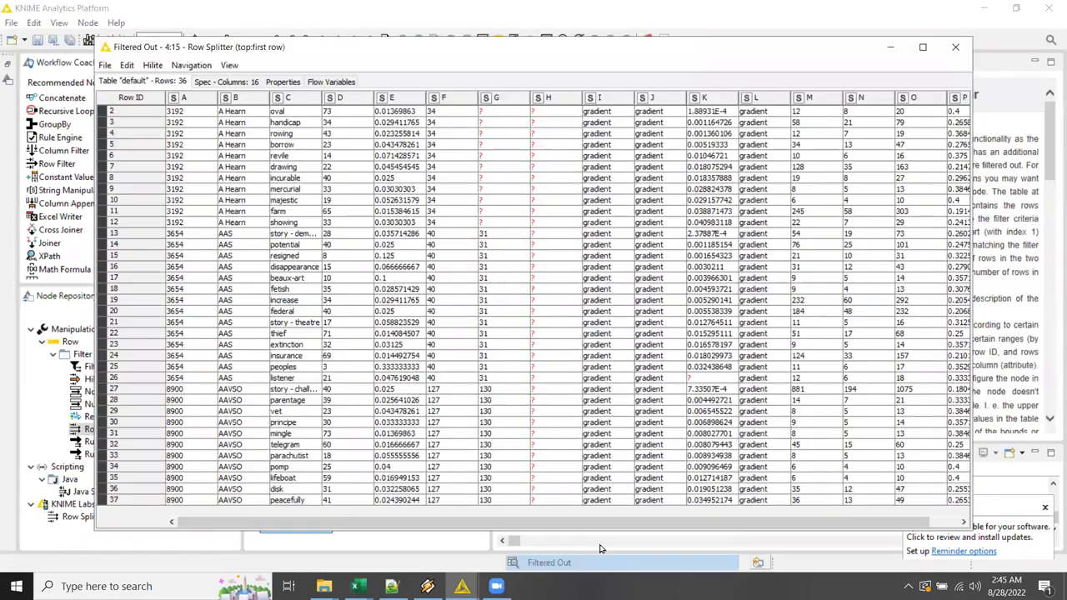
click(953, 48)
drag(505, 319, 428, 339)
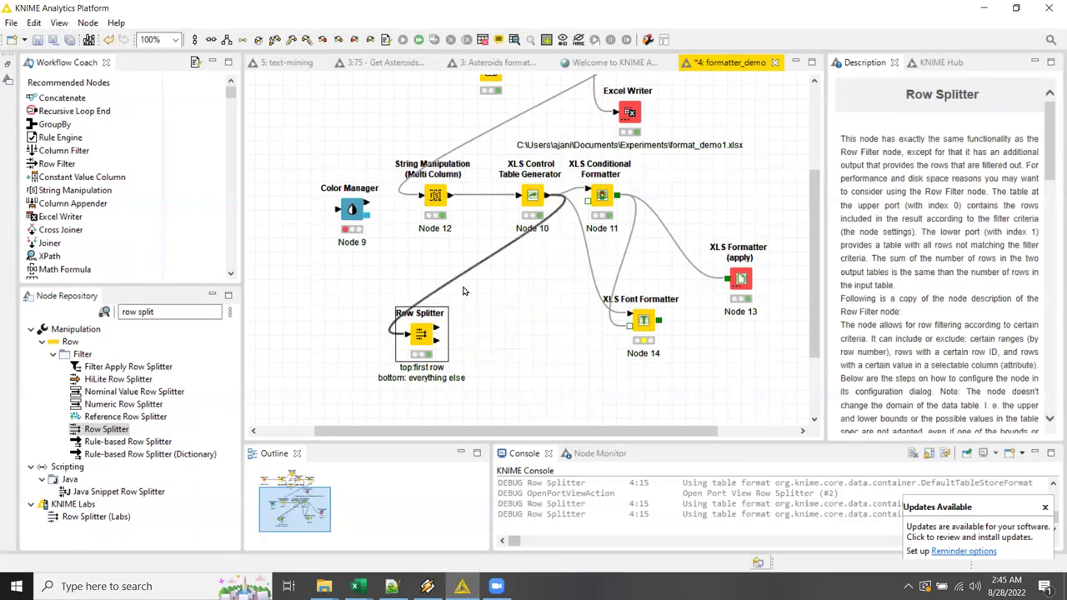
Step: Duplicate the String Manipulation (Multi Column) node and feed the copy from the Row Splitter's upper output
click(435, 198)
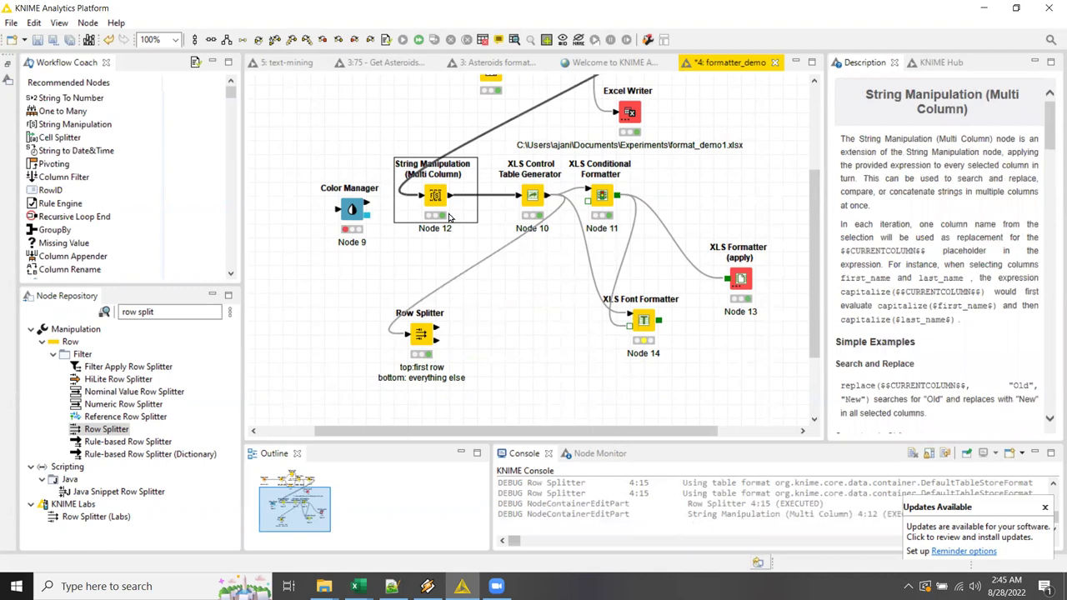
key(ctrl+c)
key(ctrl+v)
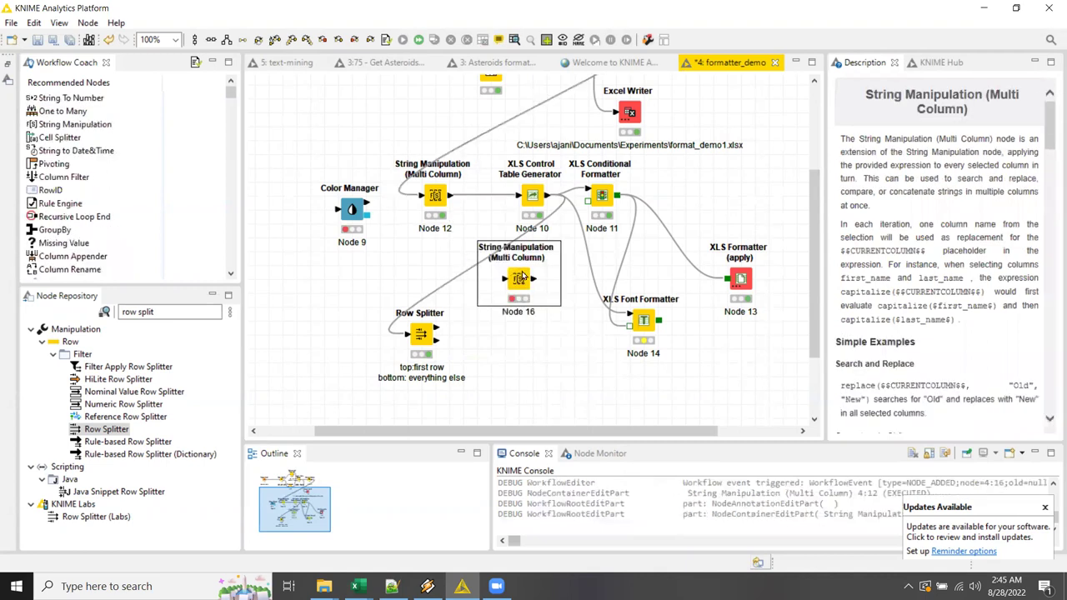
drag(520, 280, 507, 324)
drag(435, 334, 491, 320)
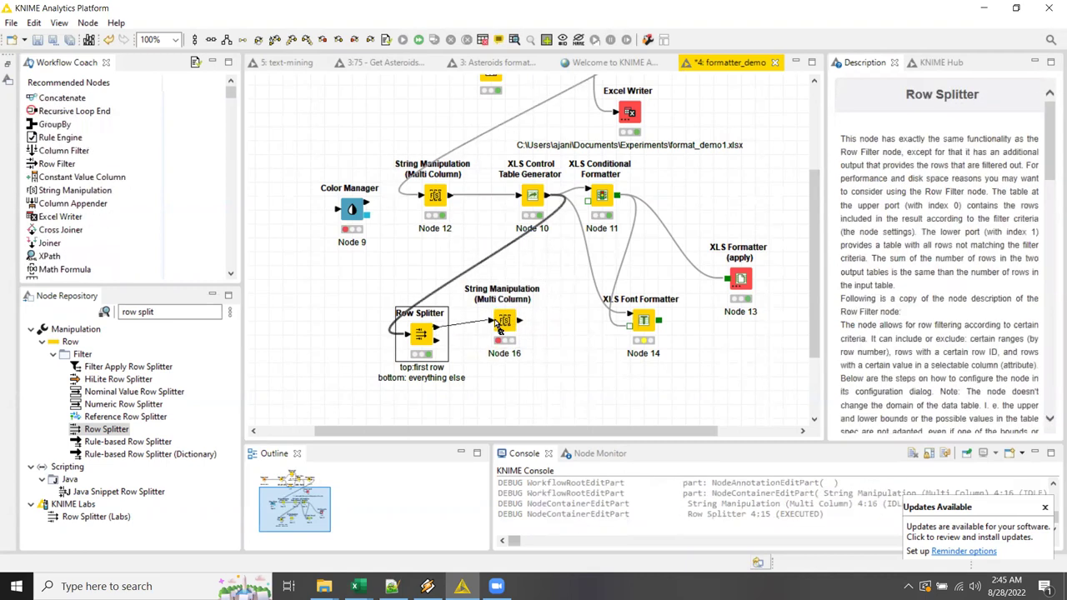
Step: Include all columns in the copied String Manipulation (Multi Column) node's configuration
double_click(504, 320)
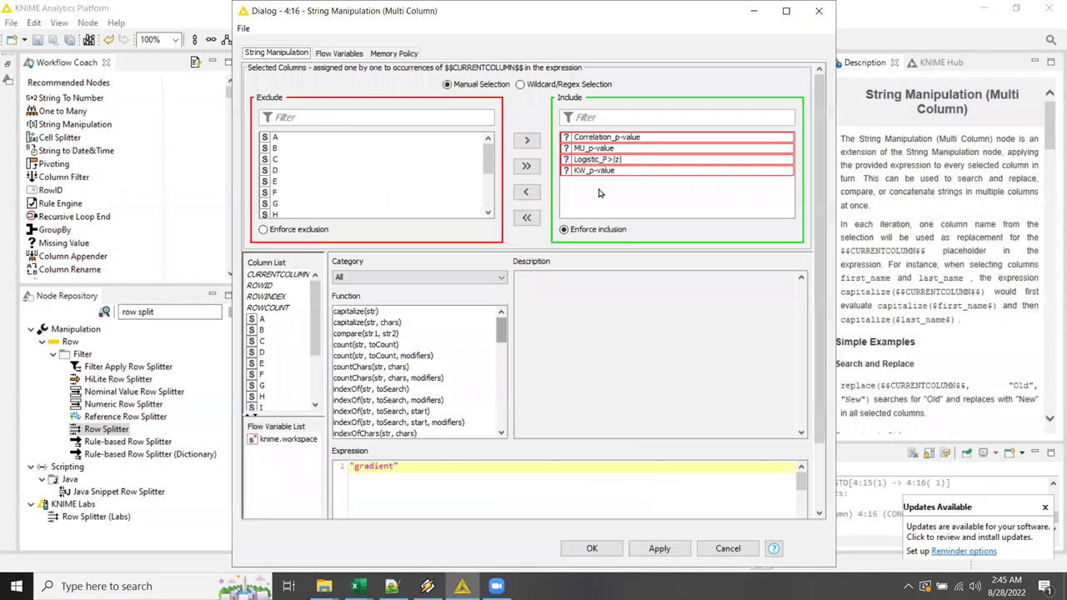
click(527, 216)
click(527, 167)
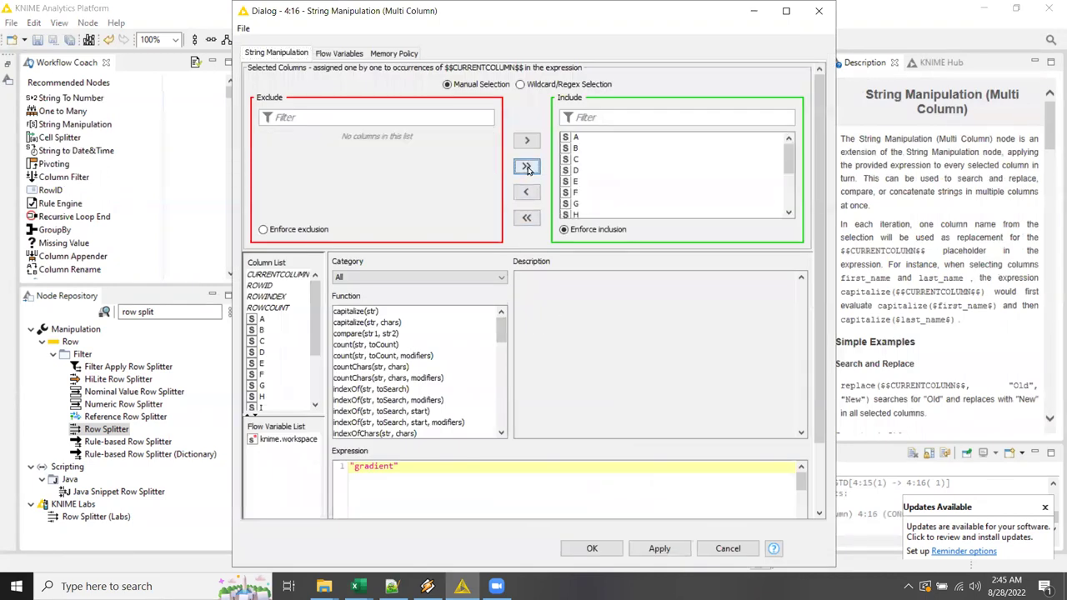
drag(502, 327, 502, 442)
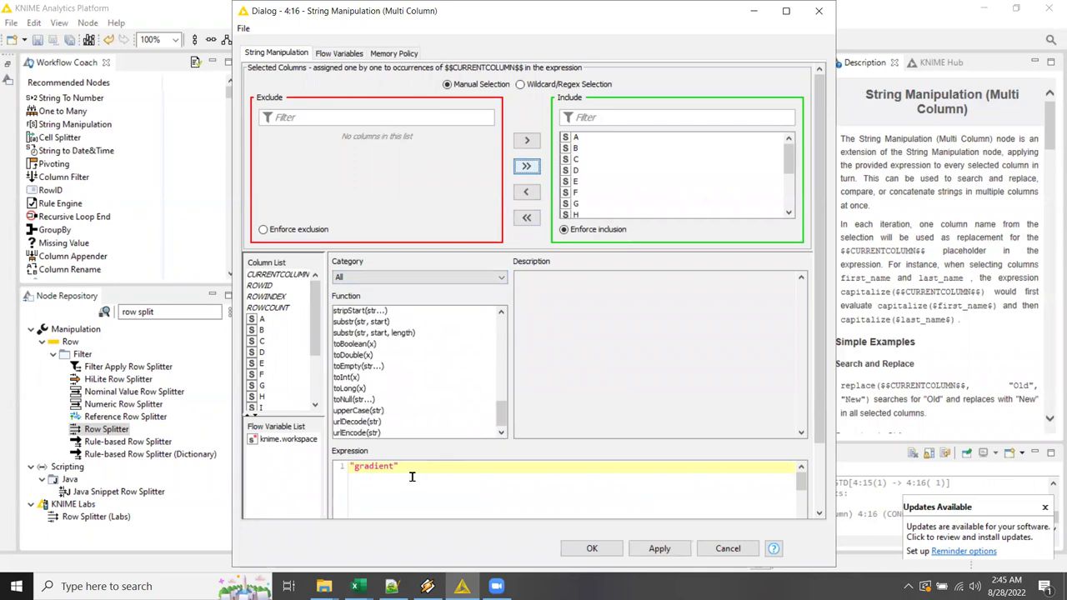
Step: Replace the "gradient" expression with join($$CURRENTCOLUMN$$,",header") and accept the node's configuration
drag(400, 468, 340, 471)
key(BackSpace)
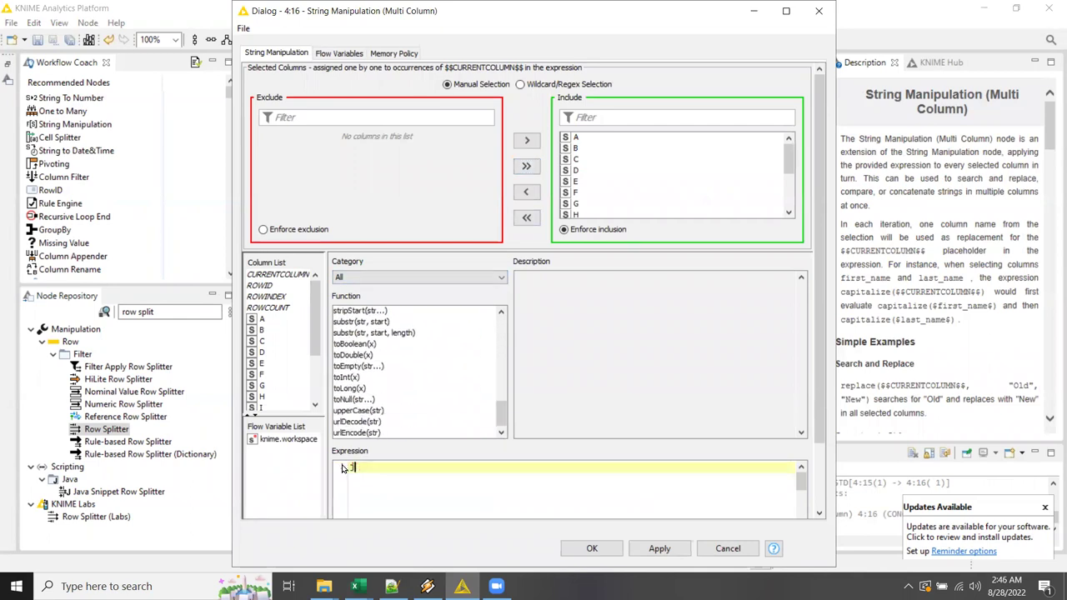
text(join()
double_click(279, 275)
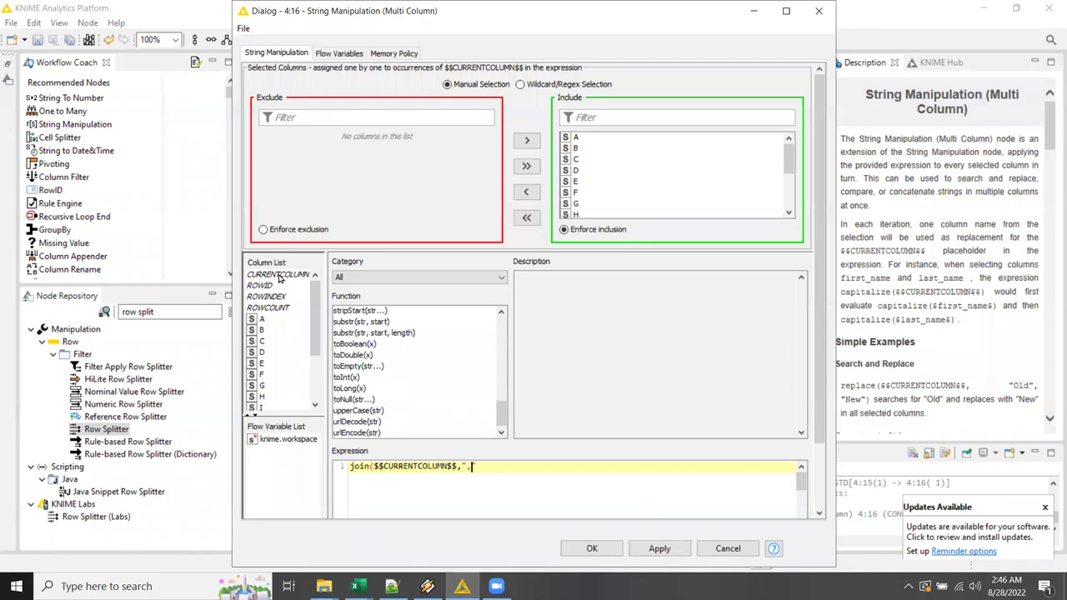
text(,",header"))
scroll(825, 350, down, 3)
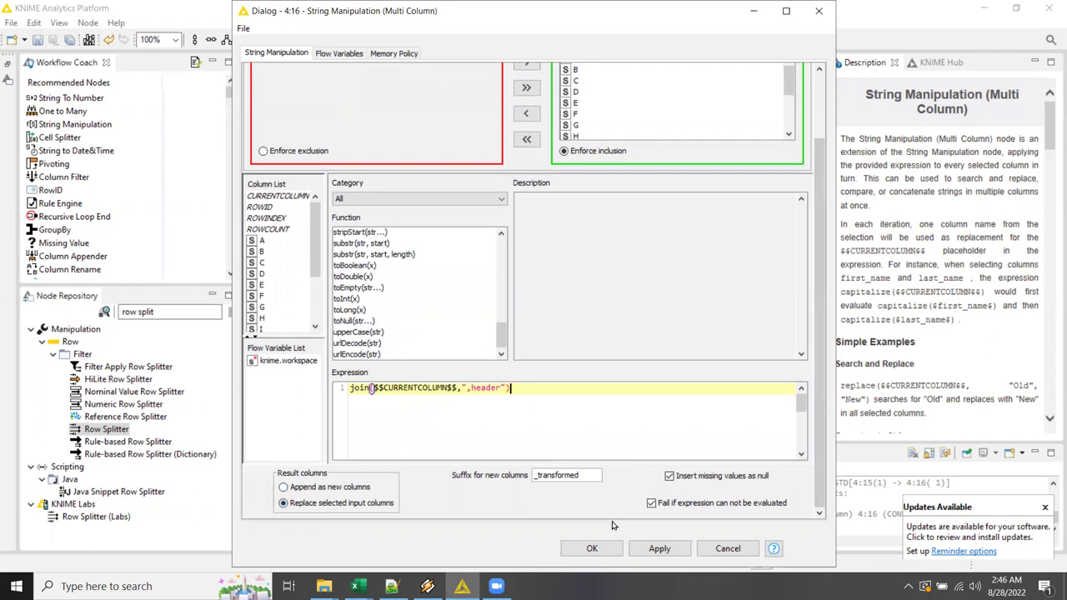
click(592, 548)
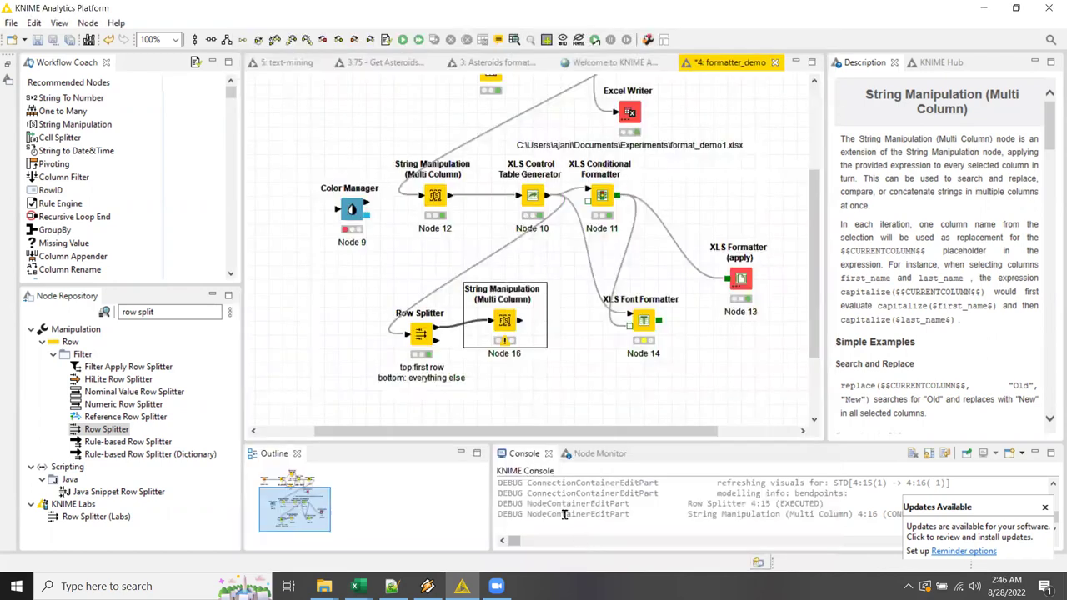
Step: Execute the copied String Manipulation (Multi Column) node and inspect its output data
right_click(502, 324)
click(521, 249)
right_click(503, 325)
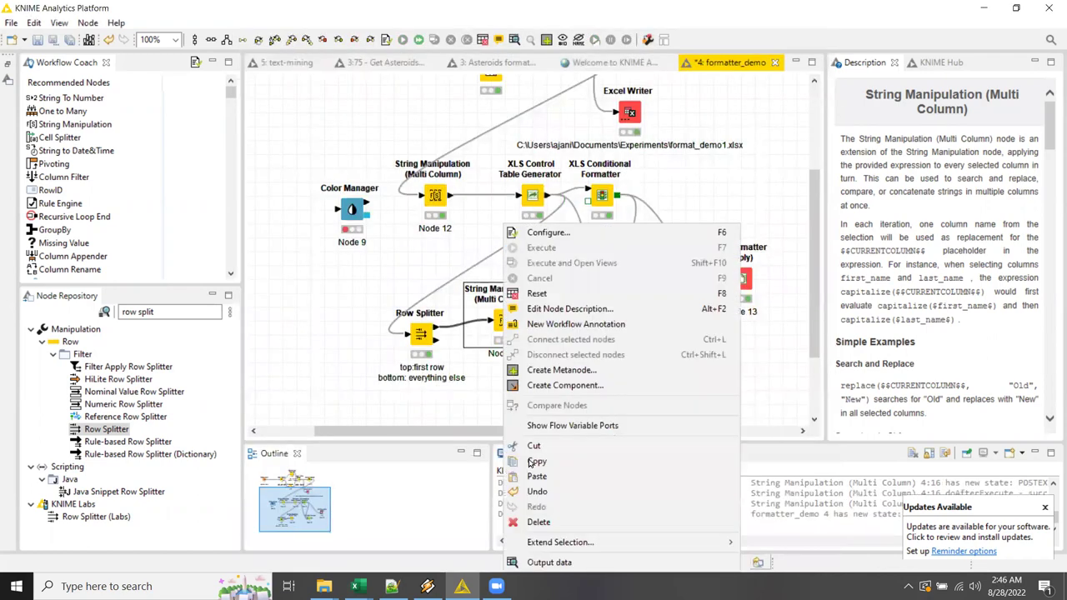
click(567, 562)
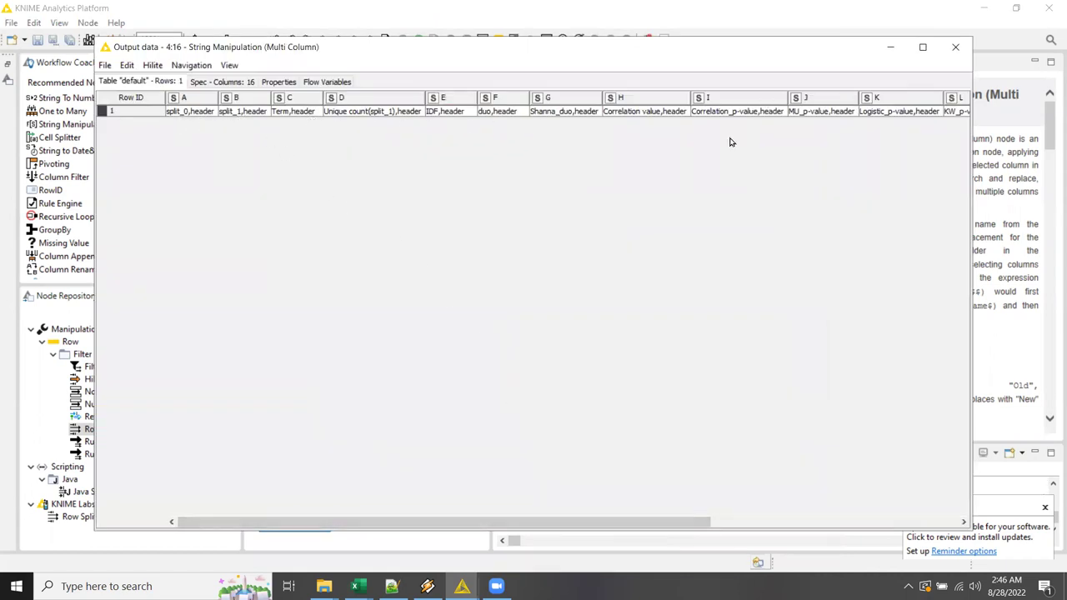
click(956, 48)
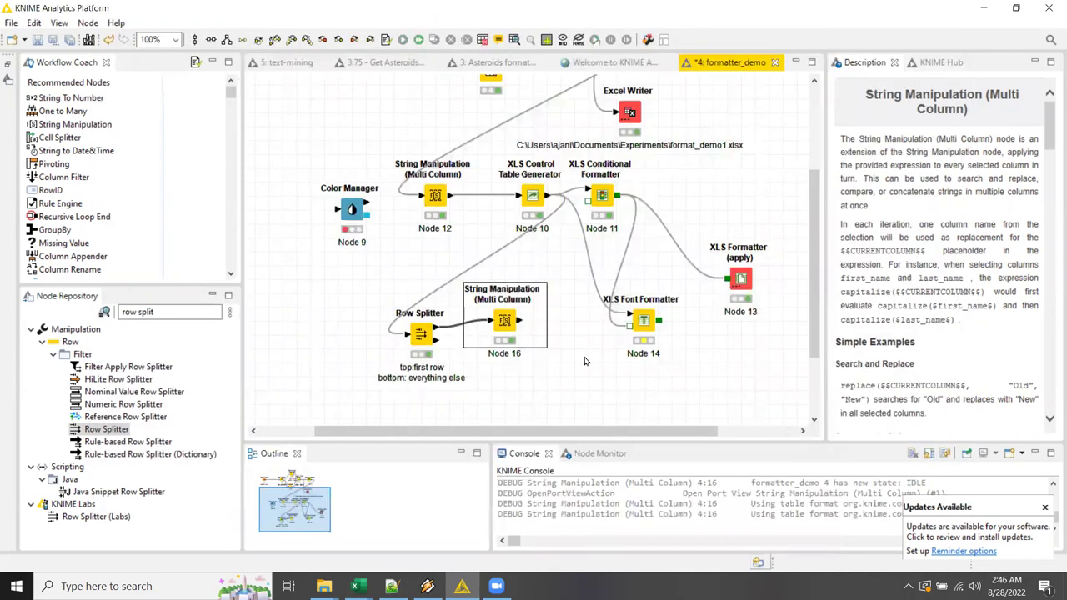
Step: Label the new String Manipulation (Multi Column) node "insert header tag"
double_click(511, 354)
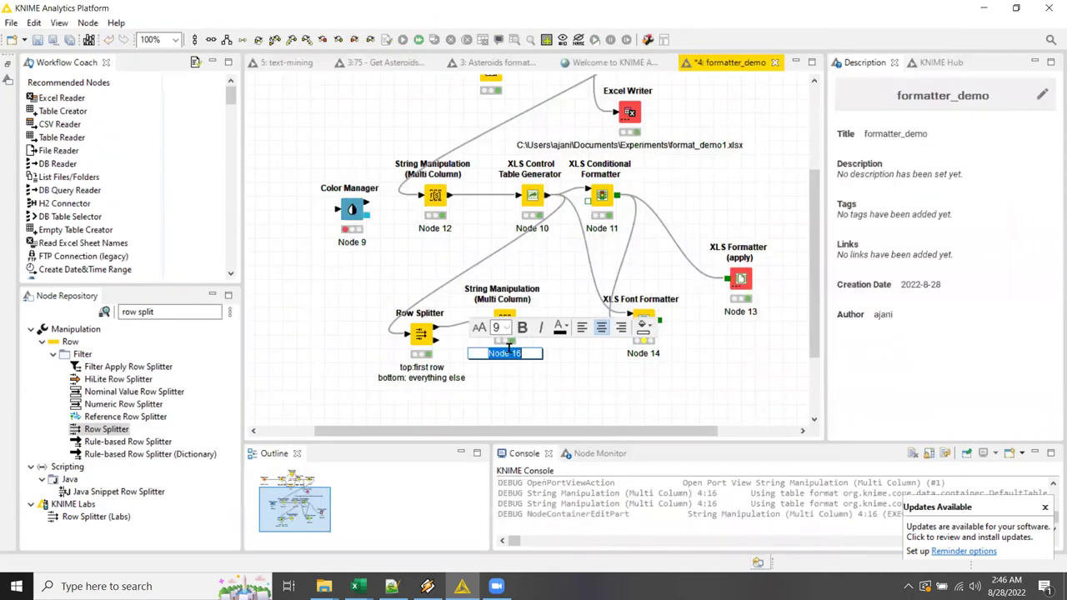
text(insert header tage)
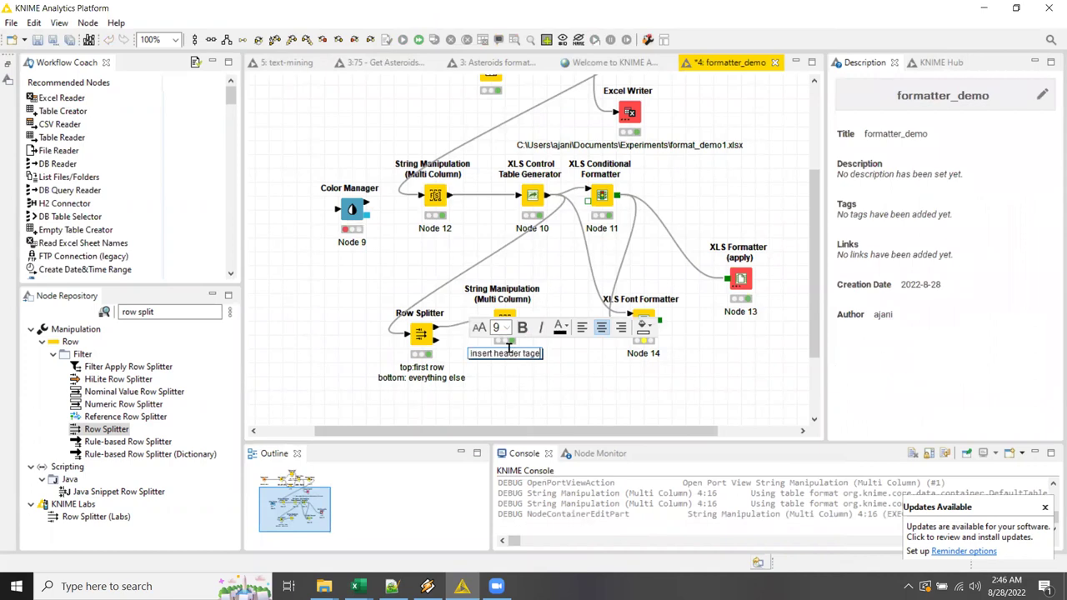
key(BackSpace)
click(534, 388)
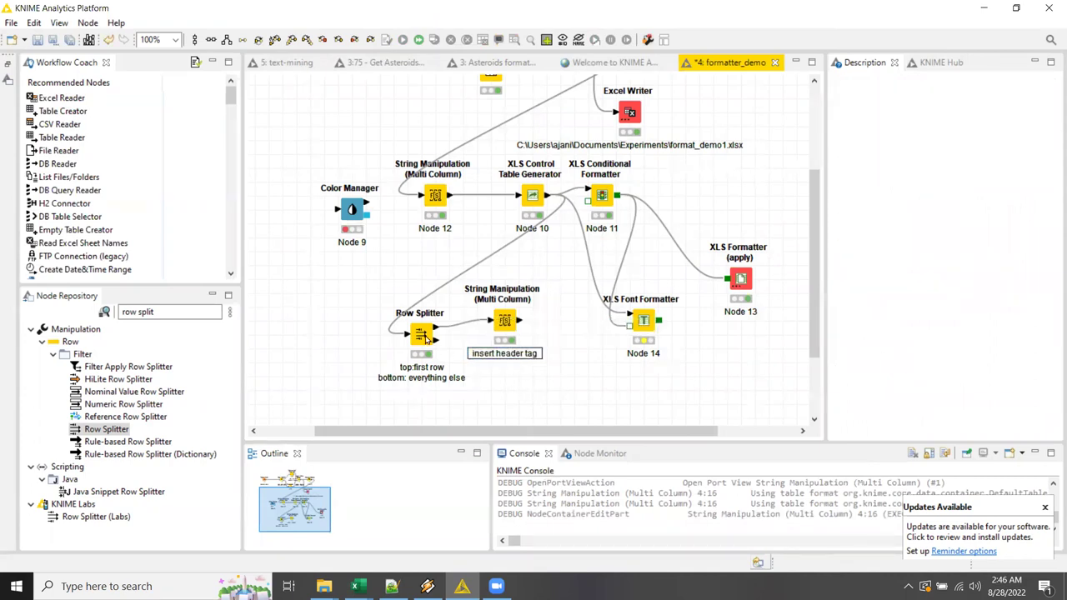
Step: Reposition the Row Splitter, the "insert header tag" node and the XLS Font Formatter to make room between them
click(407, 357)
drag(417, 360, 402, 388)
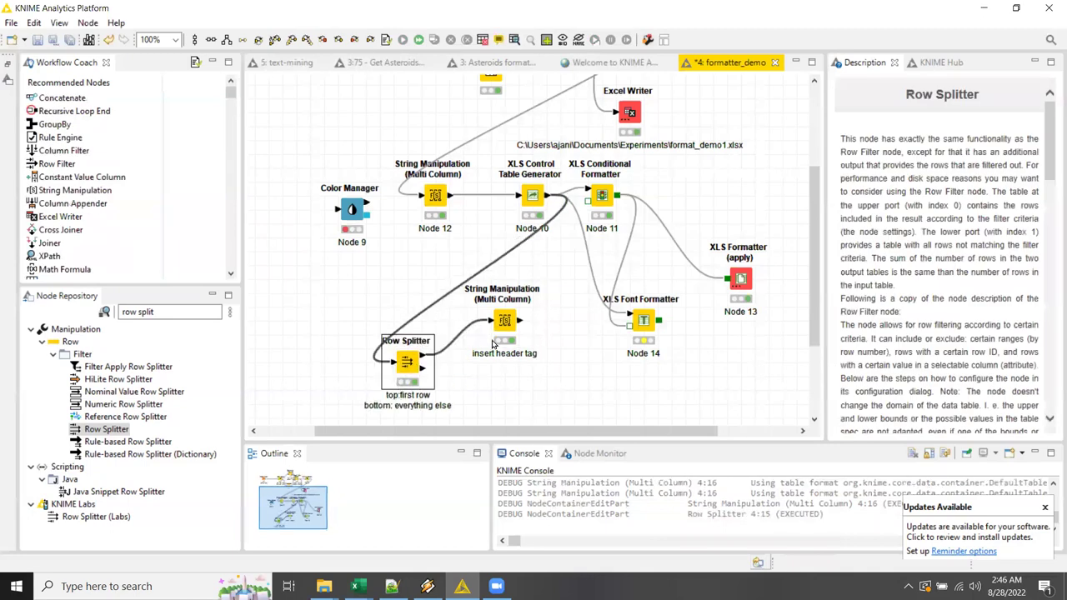
click(500, 330)
drag(492, 332, 477, 332)
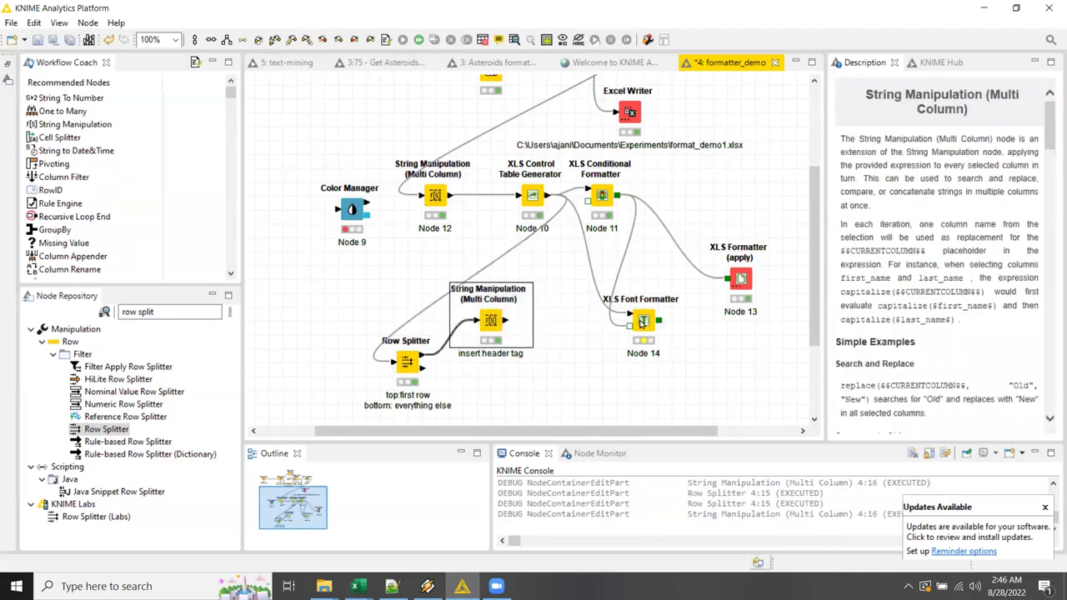
drag(642, 323, 656, 351)
Step: Add a Concatenate node fed by the "insert header tag" node and the Row Splitter's lower output
click(411, 364)
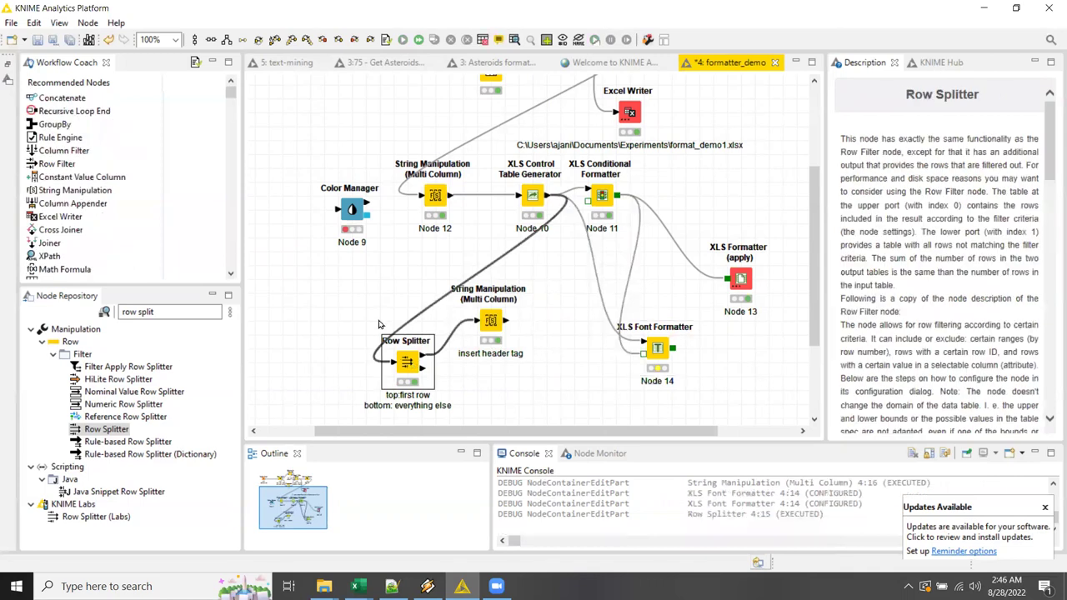
drag(61, 98, 560, 365)
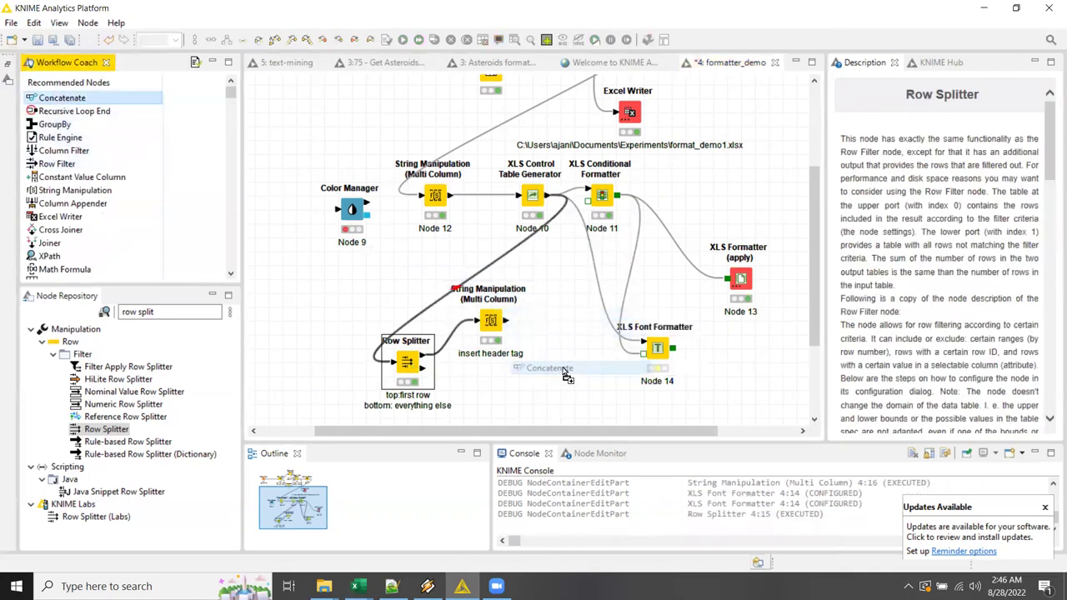
drag(506, 322, 546, 365)
drag(421, 371, 548, 368)
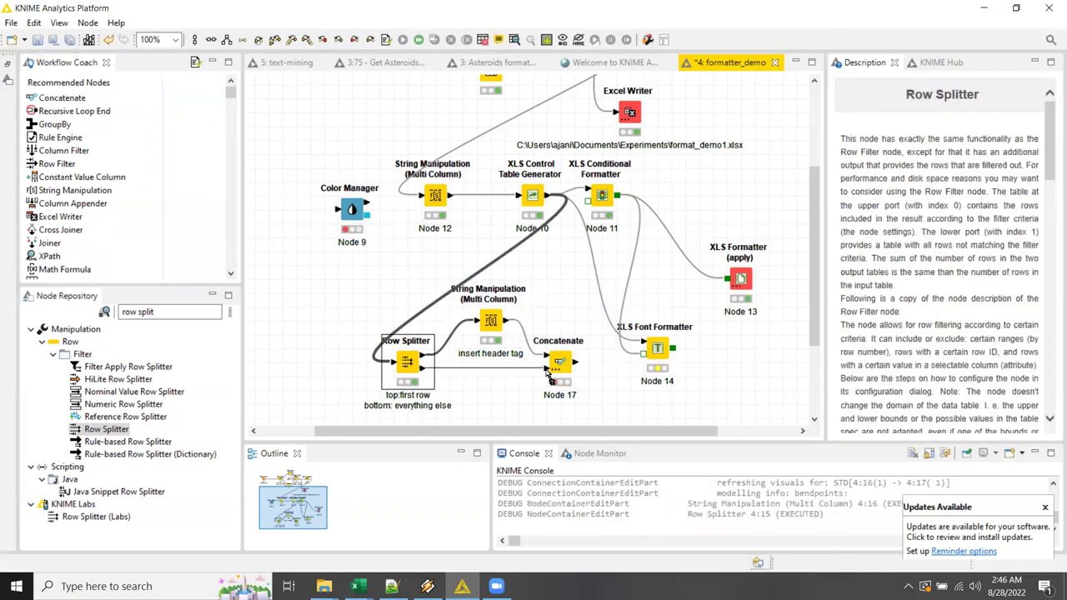
Step: Execute the Concatenate node and inspect its concatenated table
right_click(559, 361)
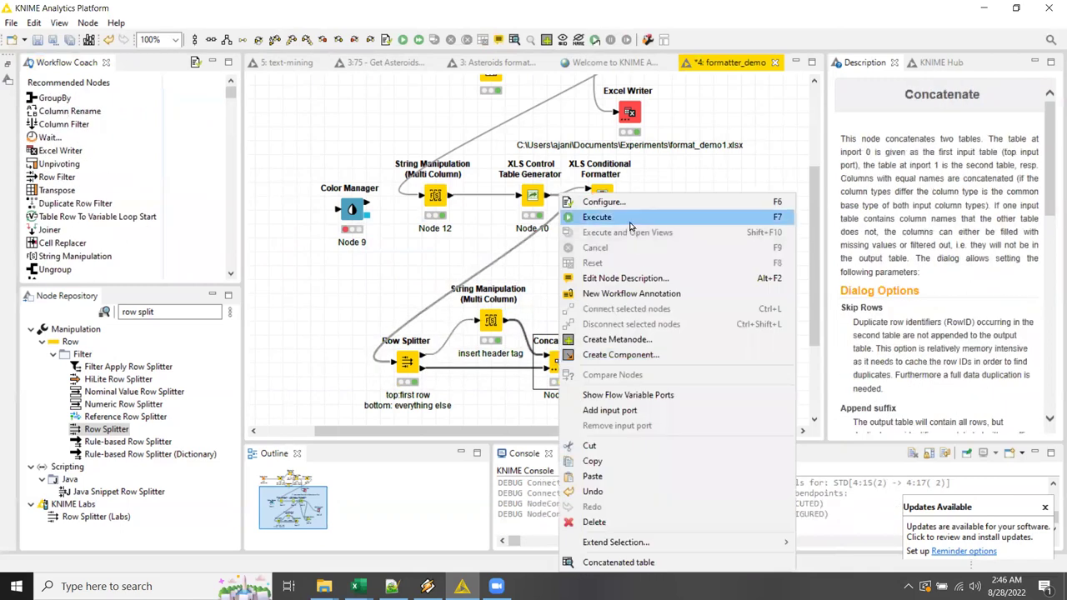
click(597, 217)
right_click(555, 364)
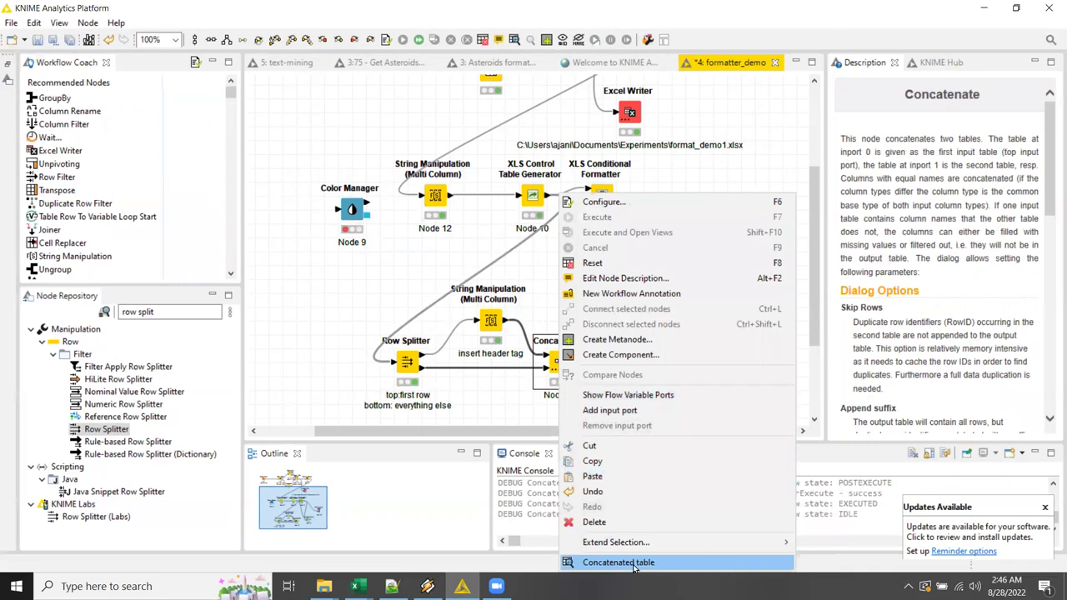
click(621, 563)
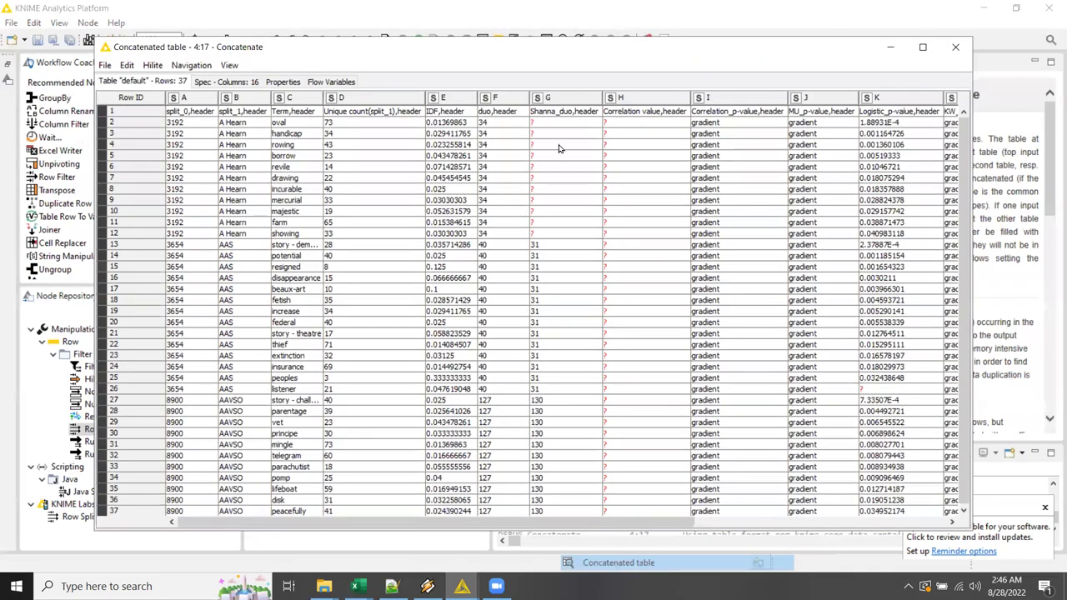
click(956, 47)
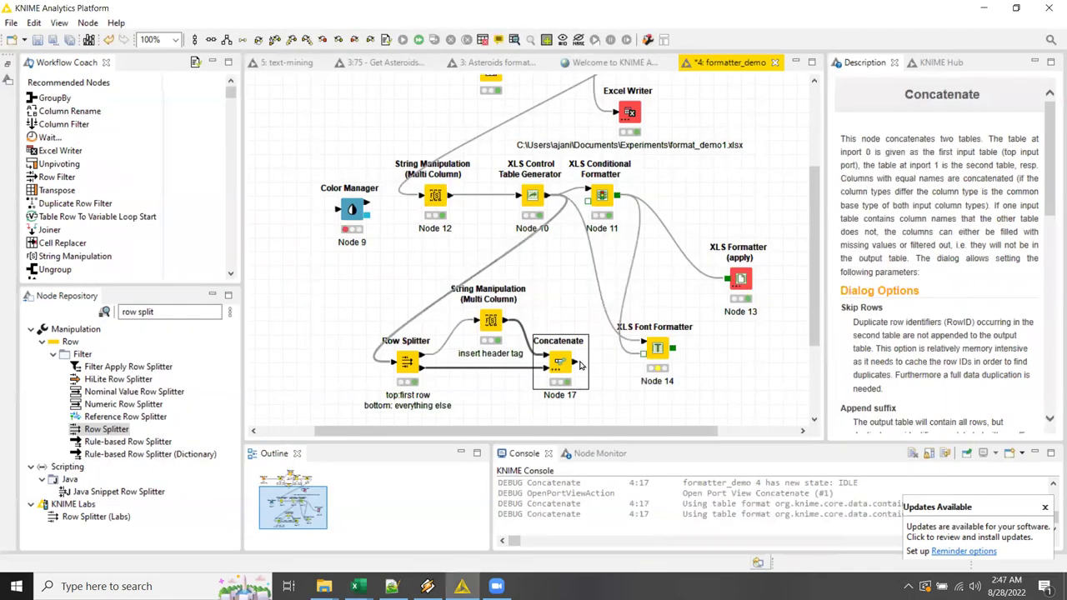
Step: Connect the Concatenate output to the XLS Font Formatter's table input and execute the formatter
drag(575, 364, 655, 351)
right_click(657, 350)
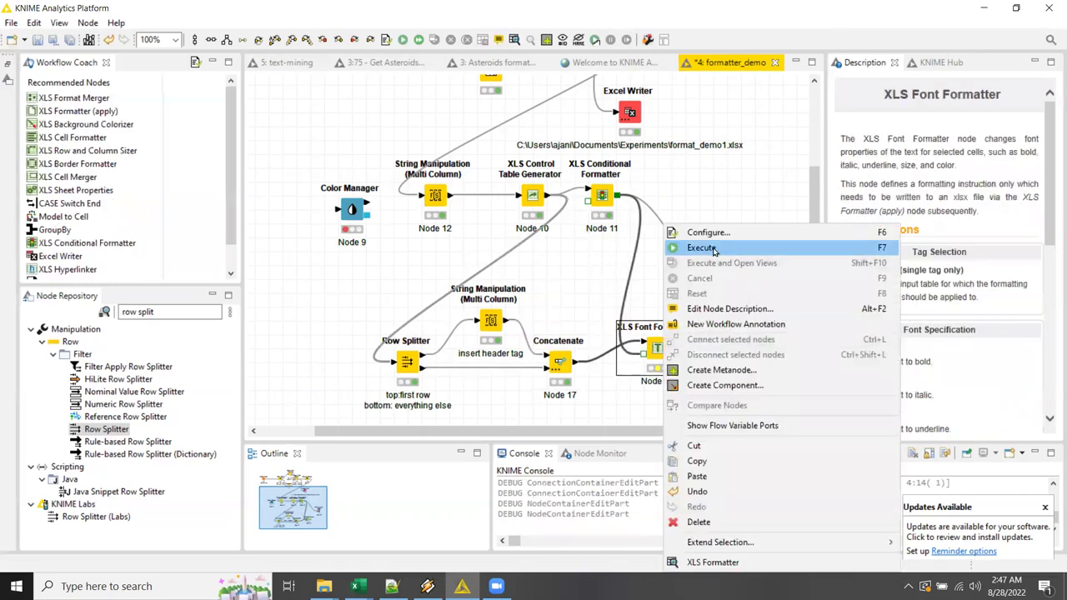
click(706, 249)
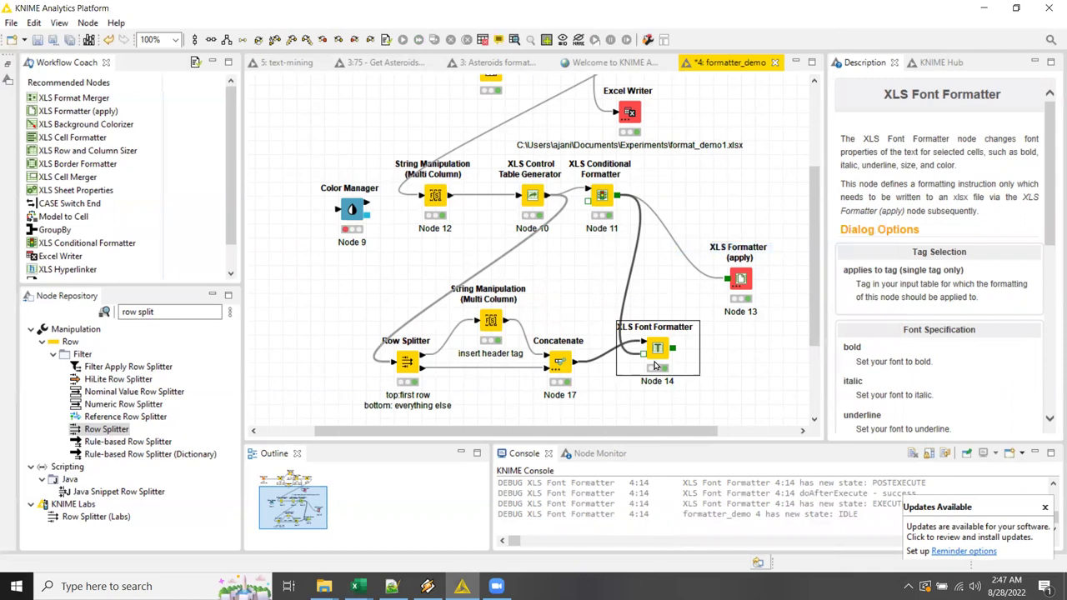
Step: Connect the XLS Font Formatter to XLS Formatter (apply) and execute it, checking the open Excel workbooks
drag(674, 348, 737, 283)
right_click(740, 280)
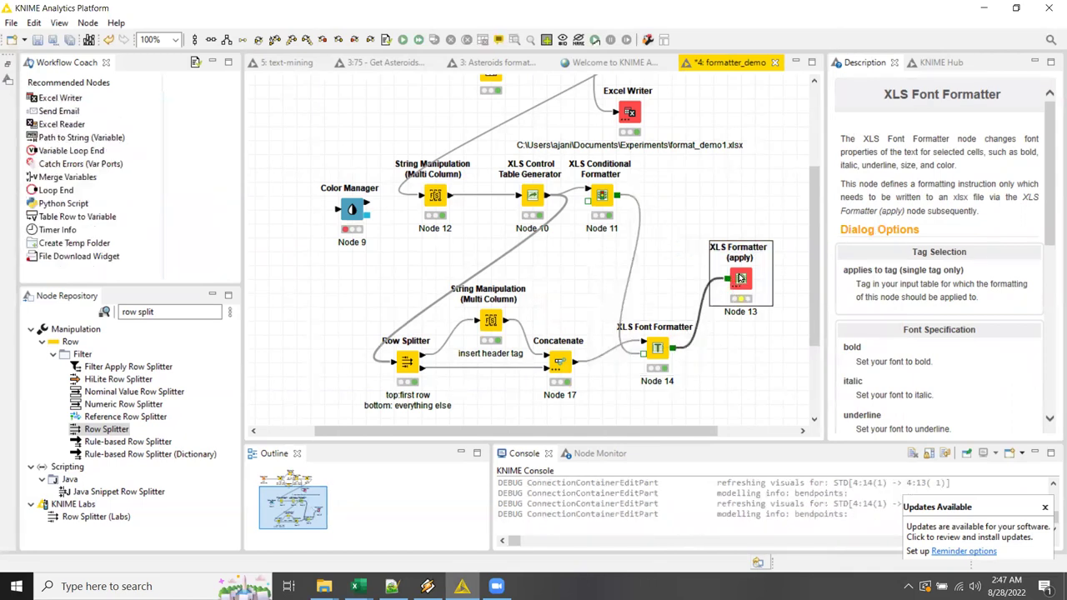
click(780, 239)
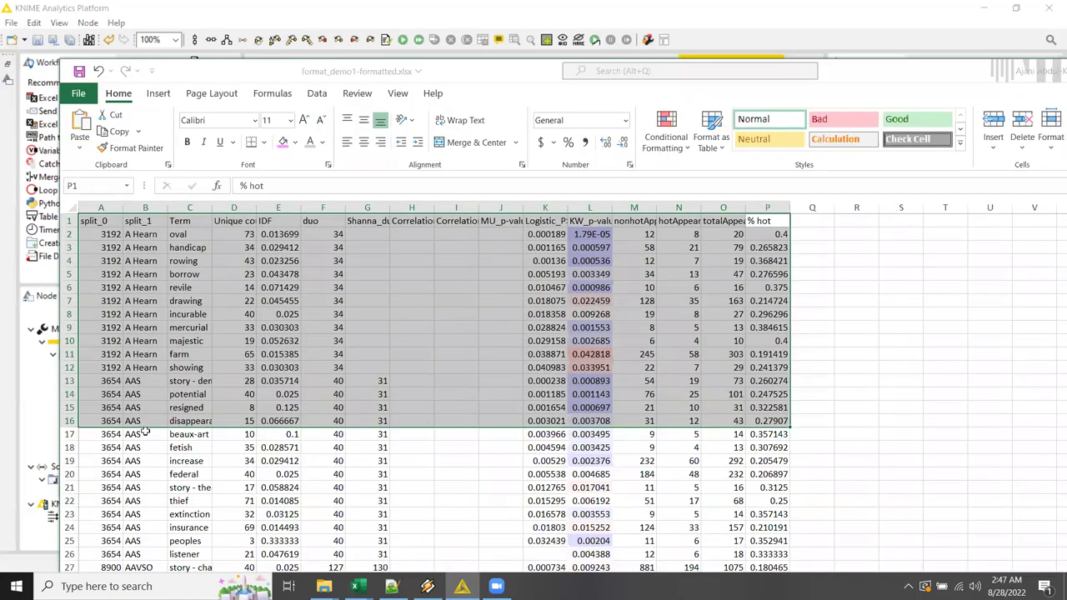
click(900, 280)
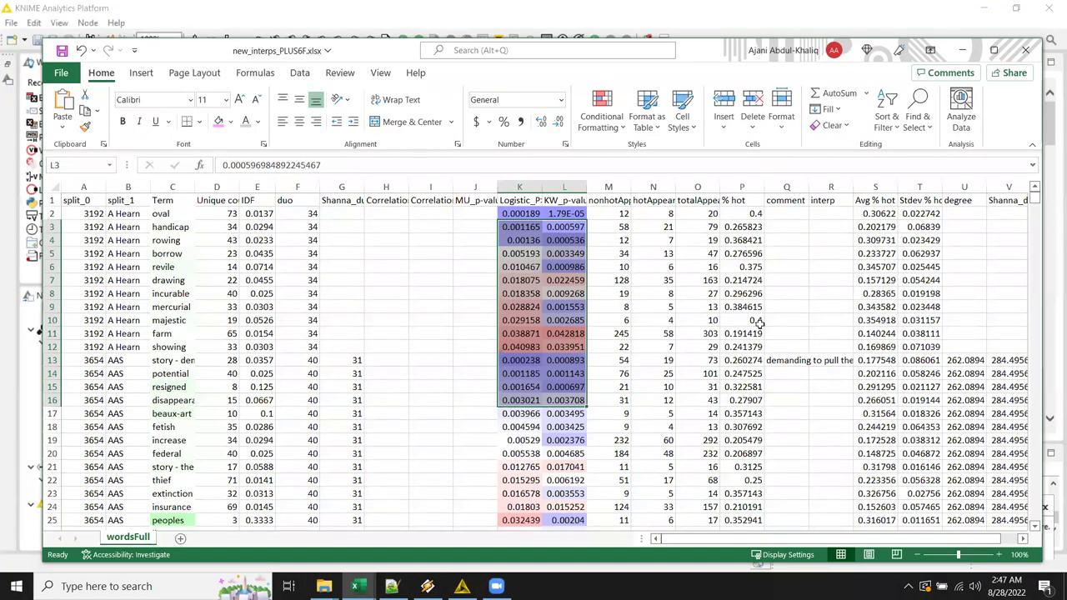
key(alt+Tab)
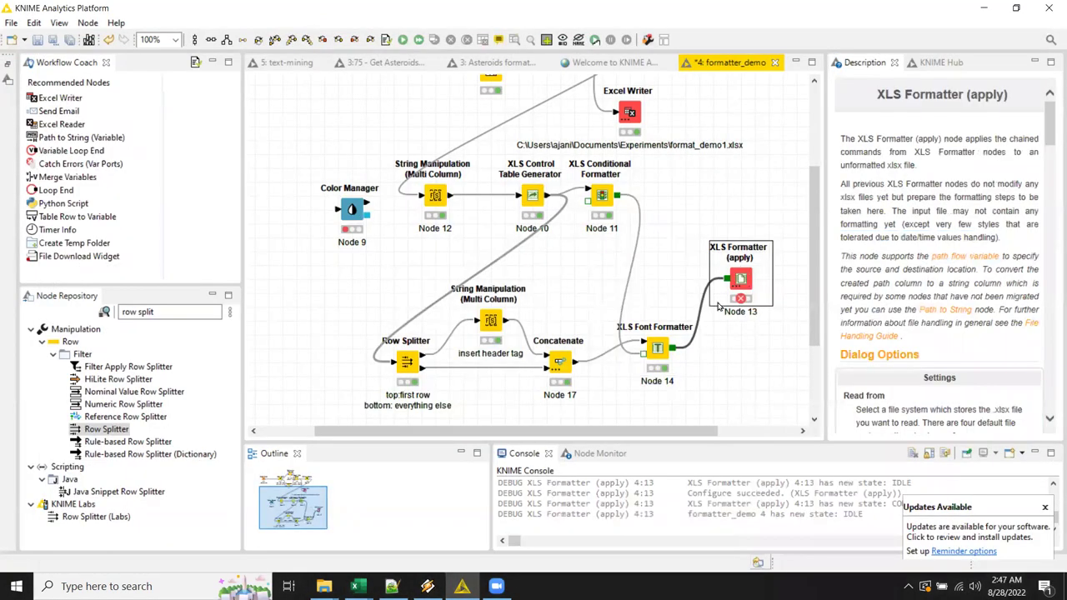
Step: Configure the XLS Font Formatter to make cells tagged header bold and white with font size 13
click(664, 357)
drag(663, 357, 646, 338)
double_click(644, 337)
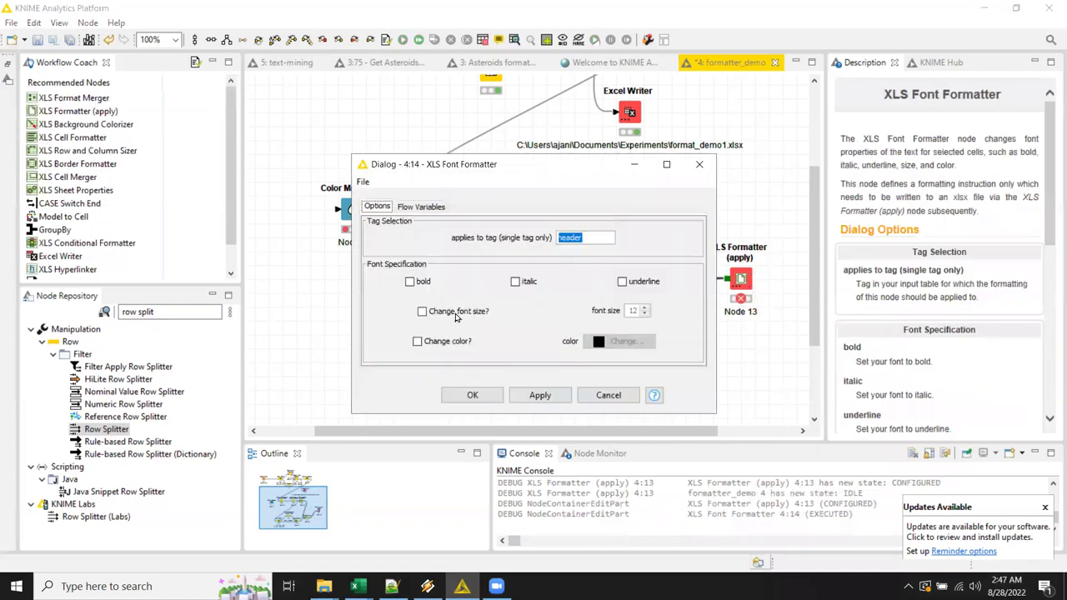
click(410, 282)
click(417, 341)
click(623, 341)
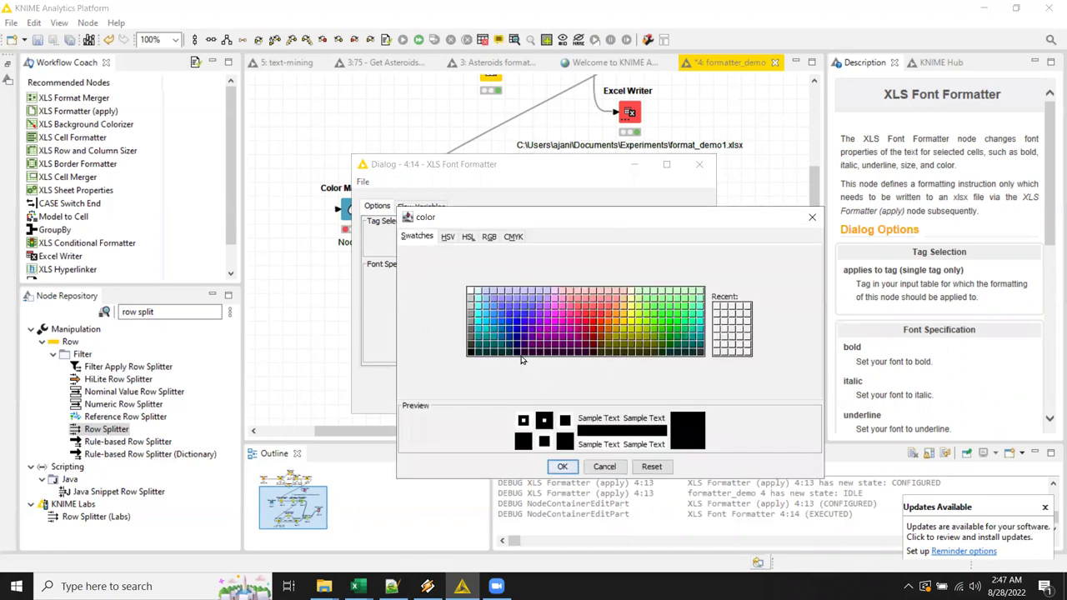
click(472, 292)
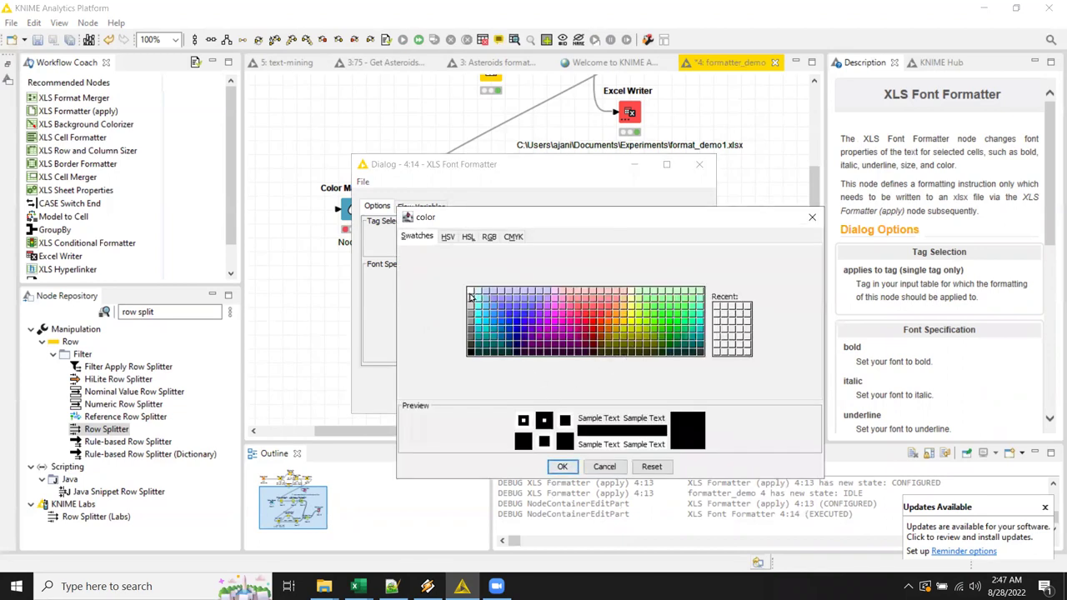
click(562, 468)
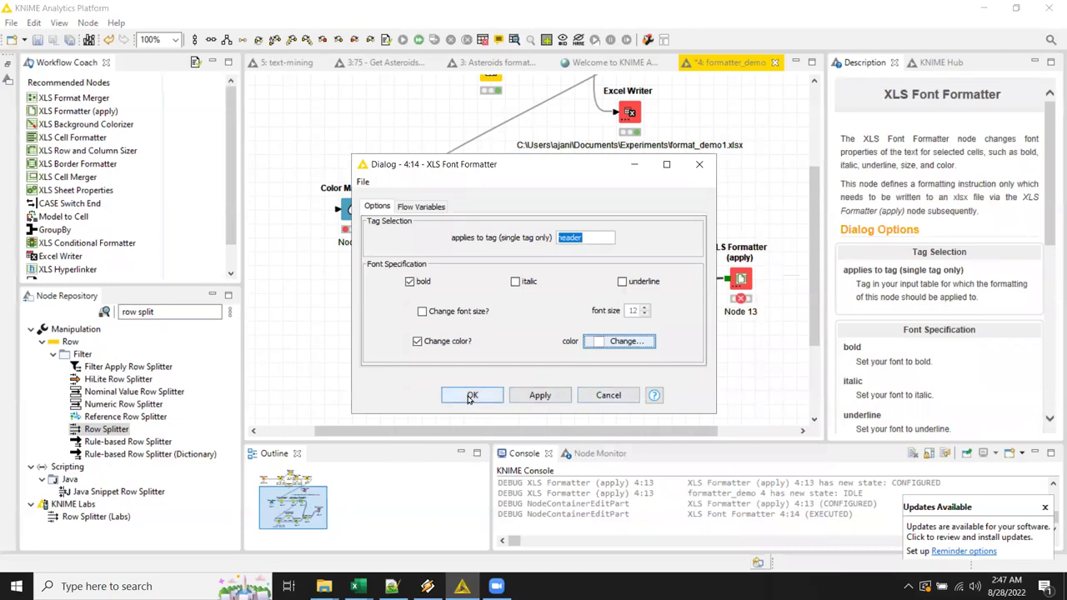
click(423, 311)
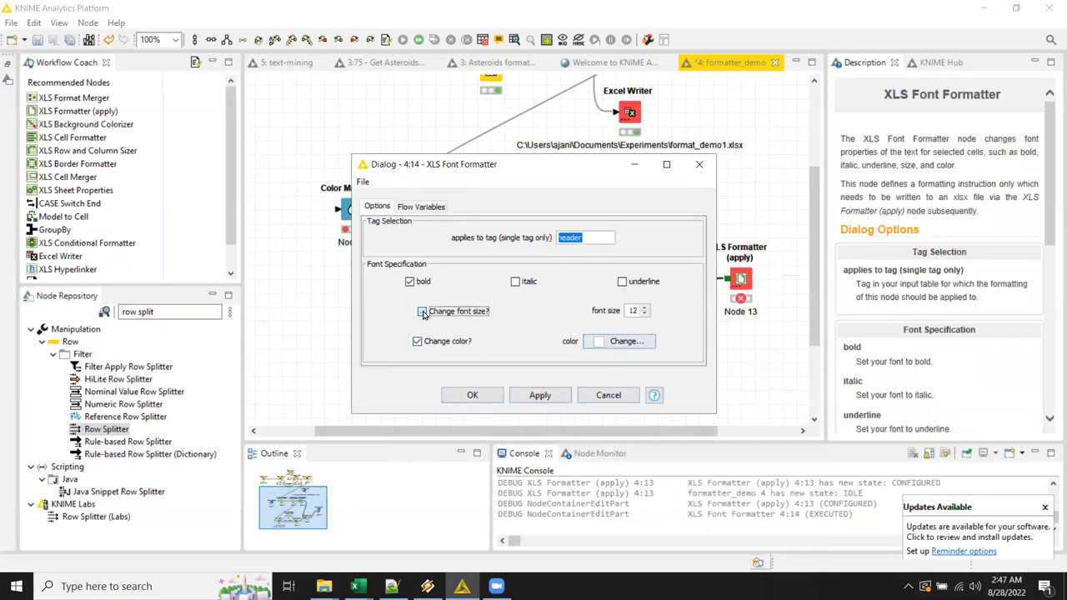
click(644, 308)
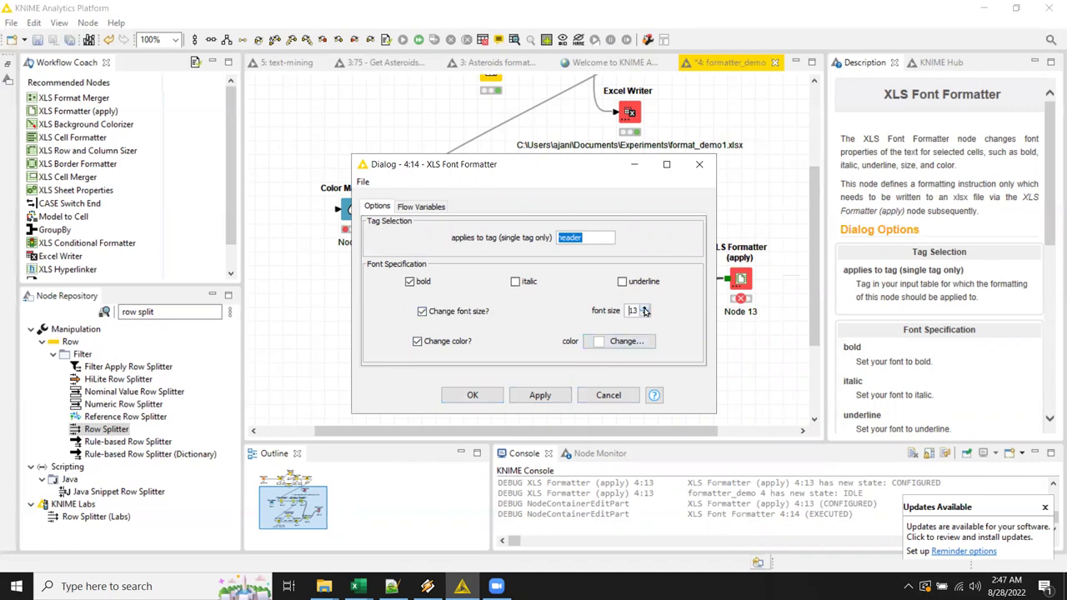
click(472, 395)
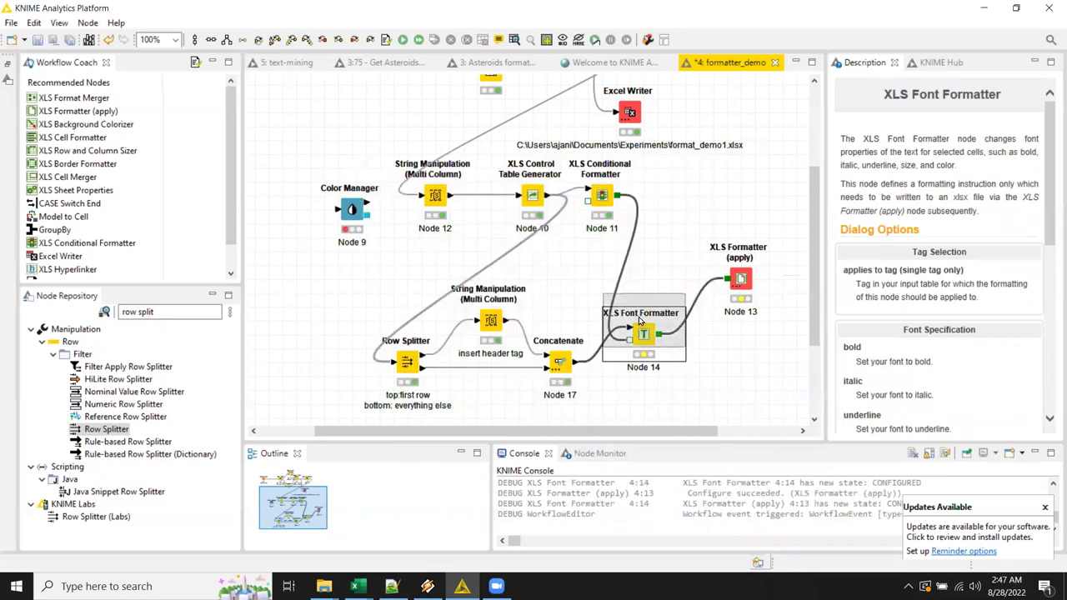
Step: Add an XLS Background Colorizer node fed by the Concatenate table and the XLS Font Formatter output
drag(643, 336, 643, 322)
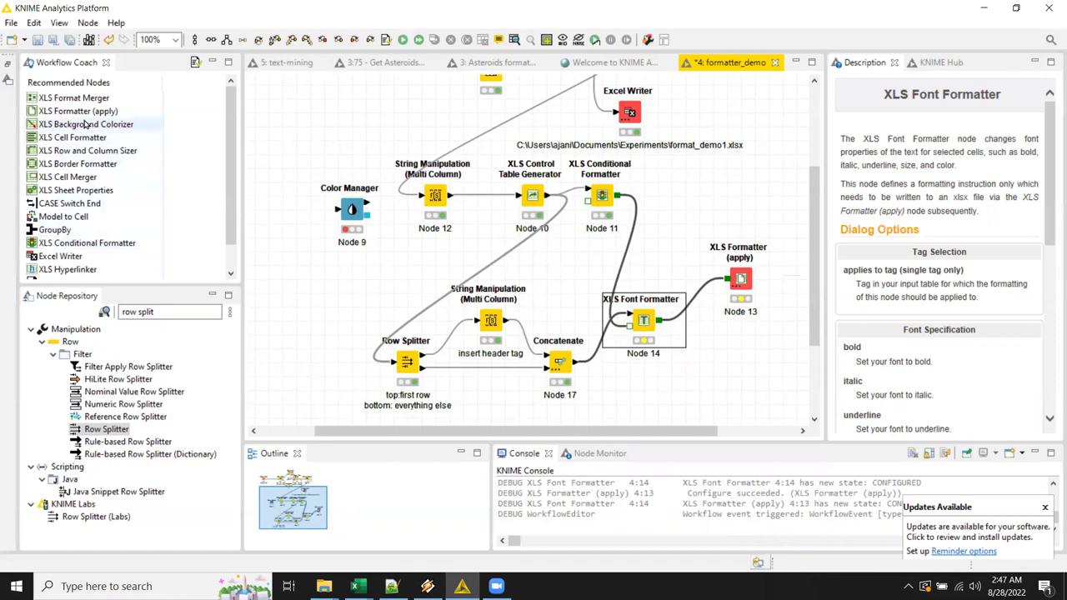
drag(86, 130, 708, 349)
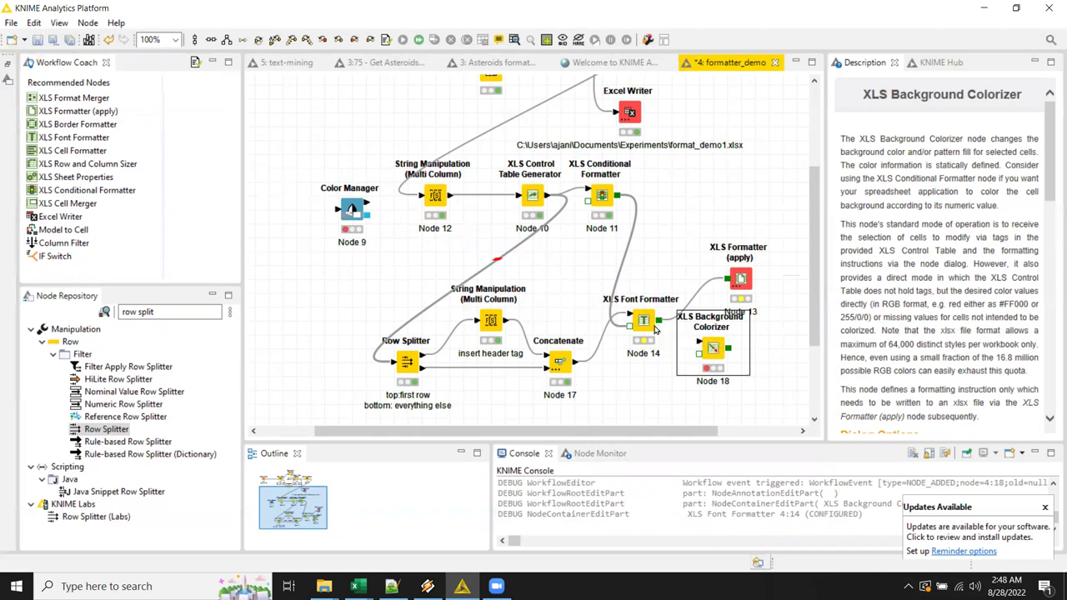
click(560, 363)
drag(582, 365, 698, 350)
click(701, 369)
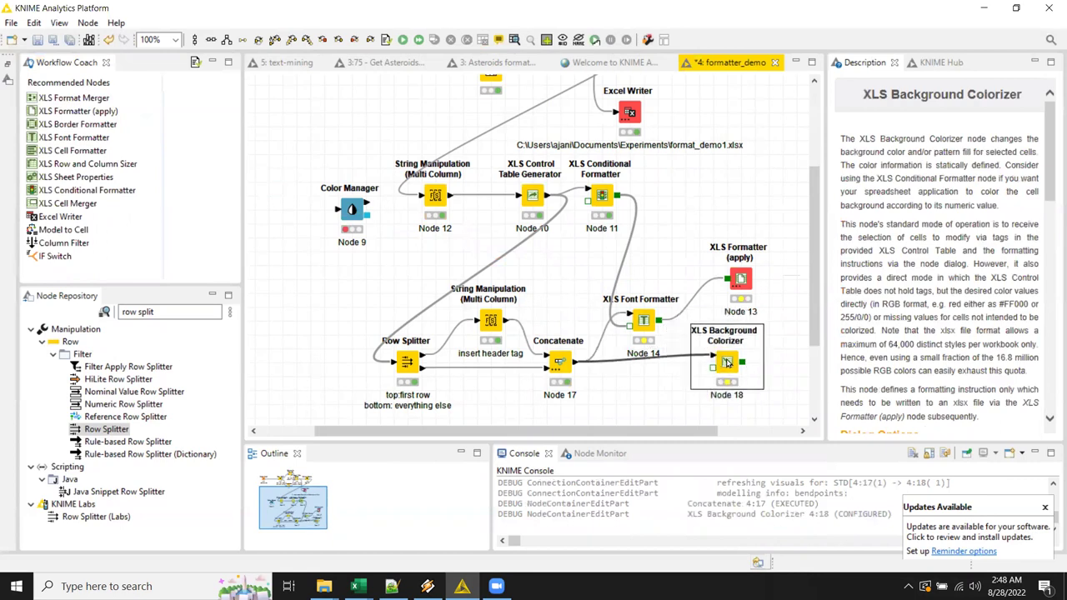
drag(660, 325, 720, 372)
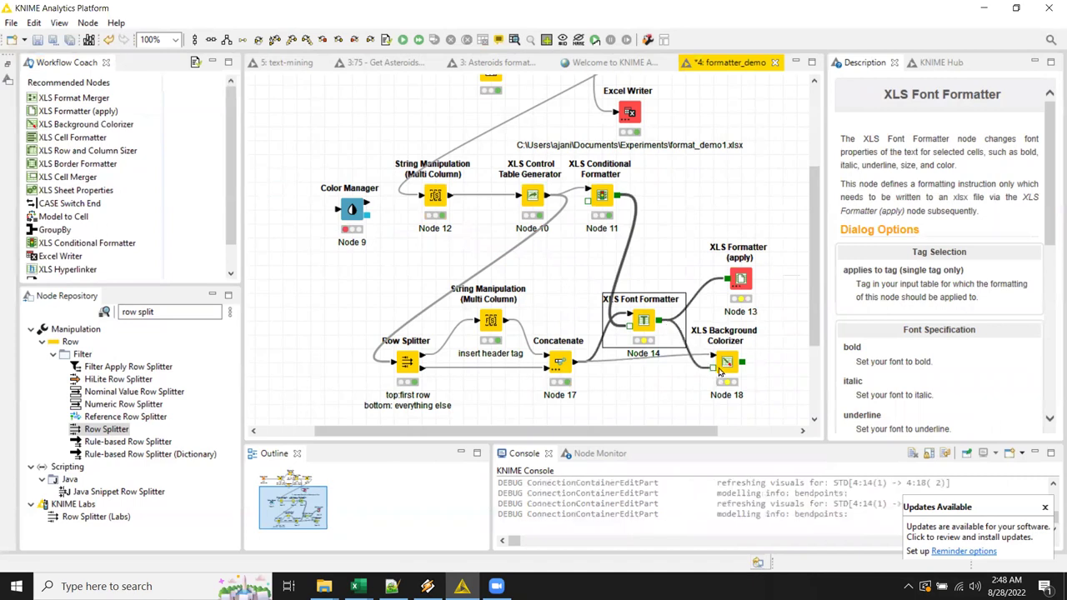
Step: Set the XLS Background Colorizer's background color to black for the header tag and execute the node
double_click(722, 366)
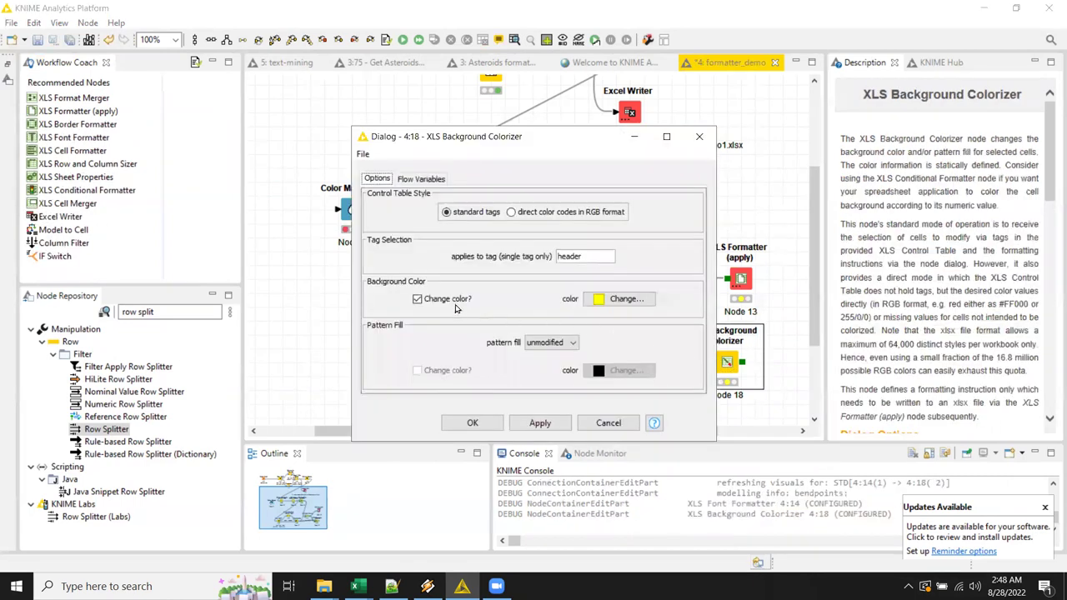
click(614, 298)
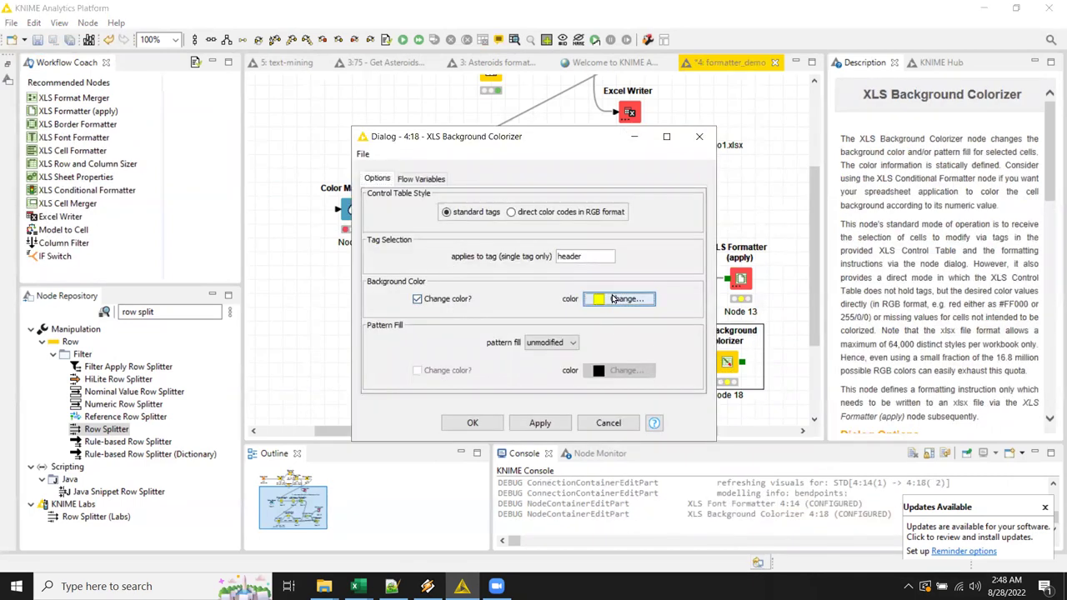
click(469, 311)
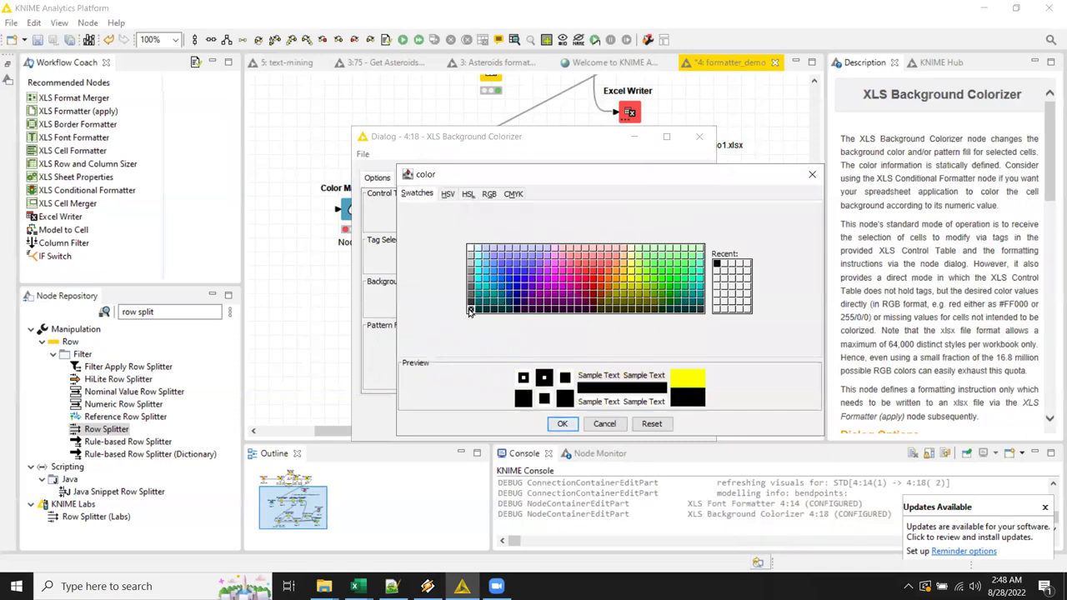
click(562, 423)
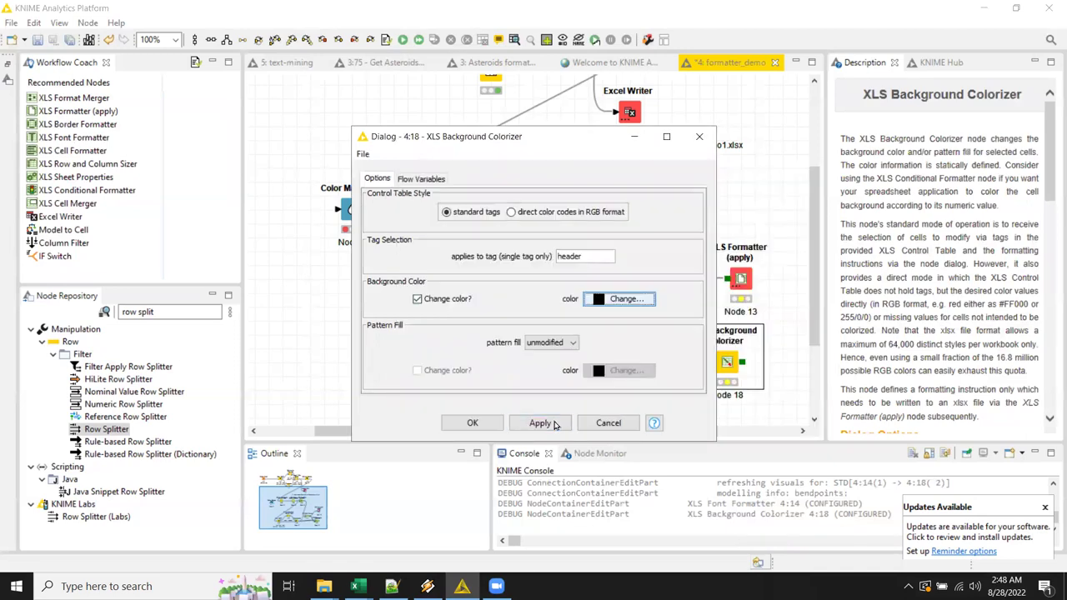
click(471, 423)
right_click(725, 358)
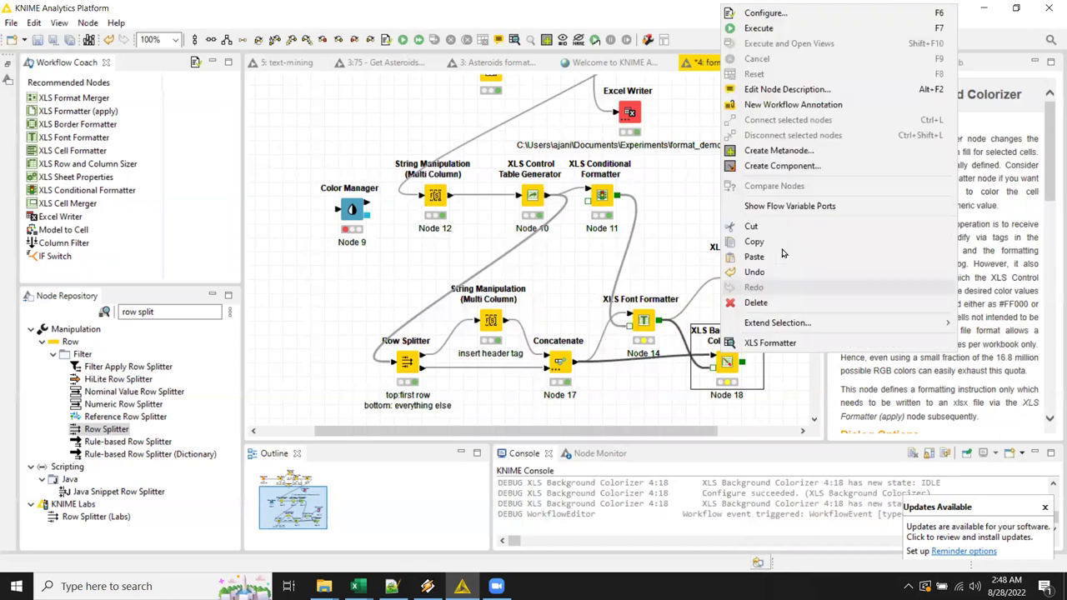
click(772, 33)
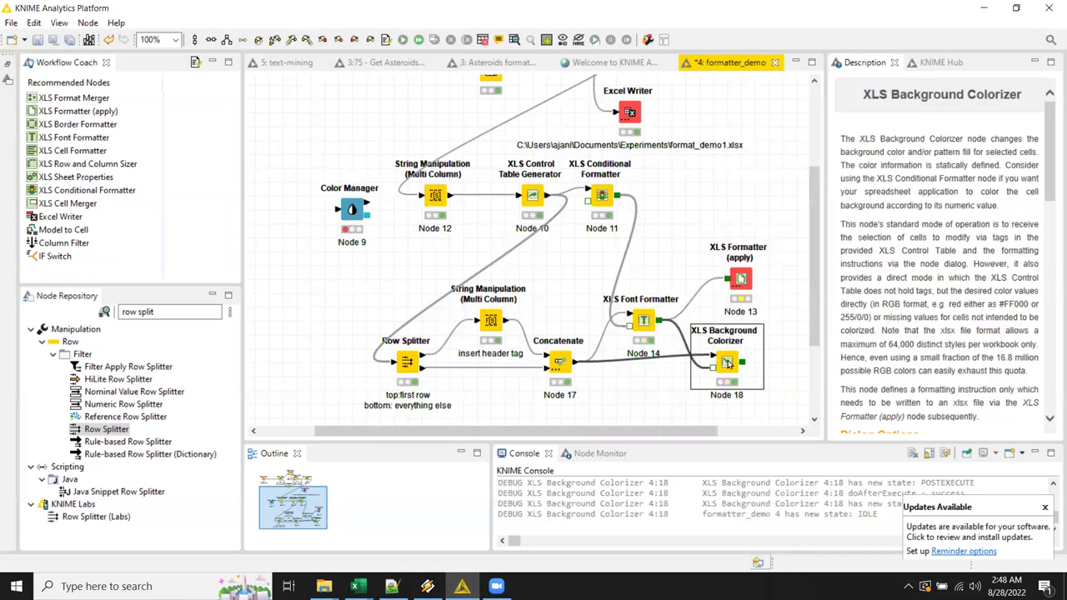
Step: Connect the XLS Background Colorizer to XLS Formatter (apply) and execute the apply node
drag(745, 364, 780, 281)
right_click(780, 281)
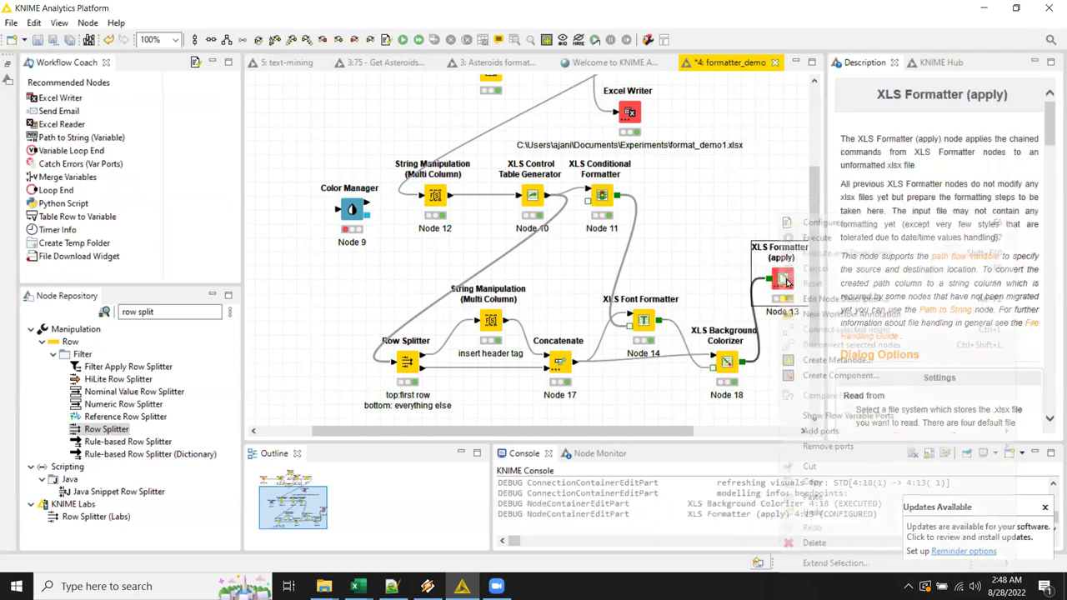
click(822, 240)
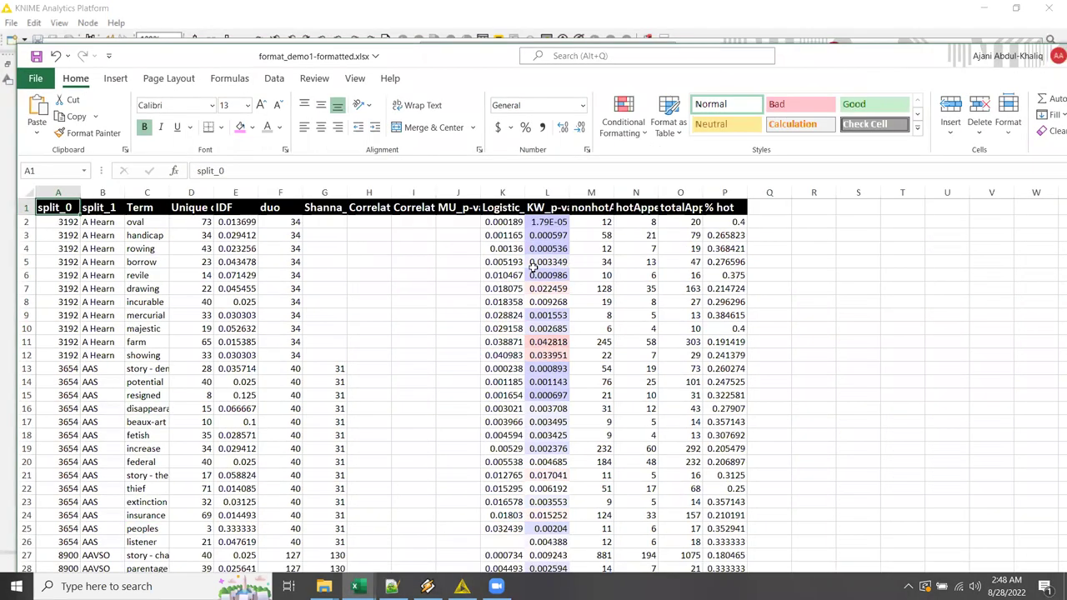
Step: Examine the header row and p-value columns in format_demo1-formatted.xlsx, close it, and compare with new_interps_PLUS6F.xlsx
scroll(546, 278, down, 4)
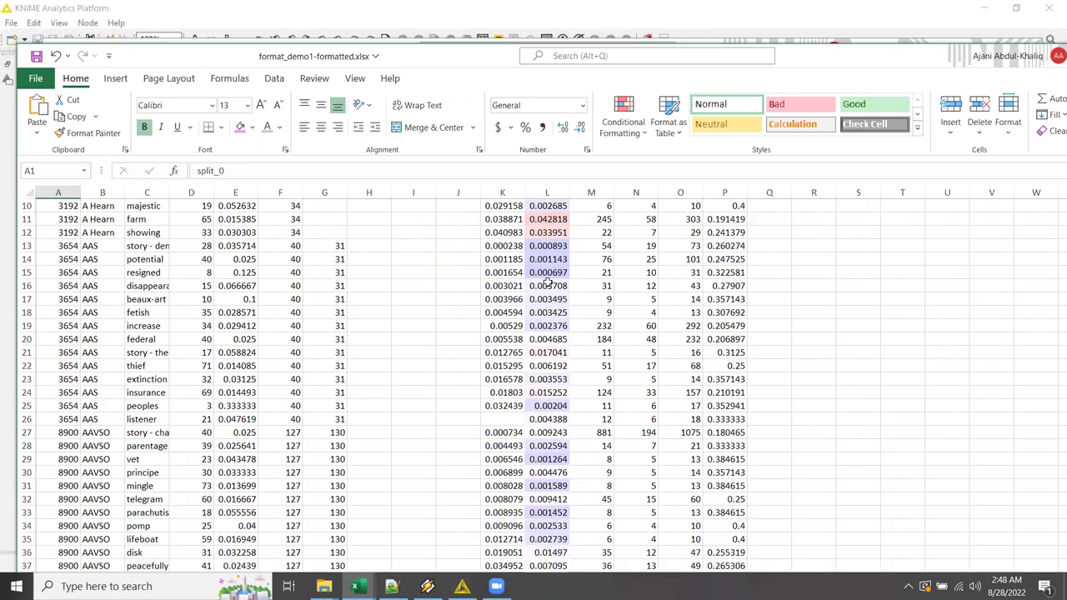
scroll(546, 279, up, 4)
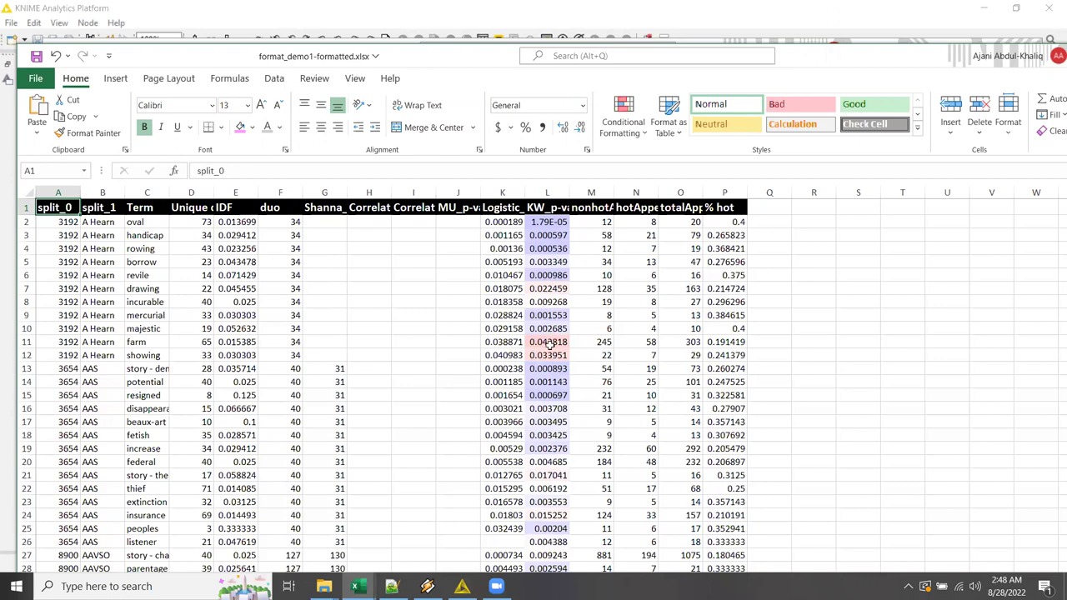
drag(502, 236, 453, 443)
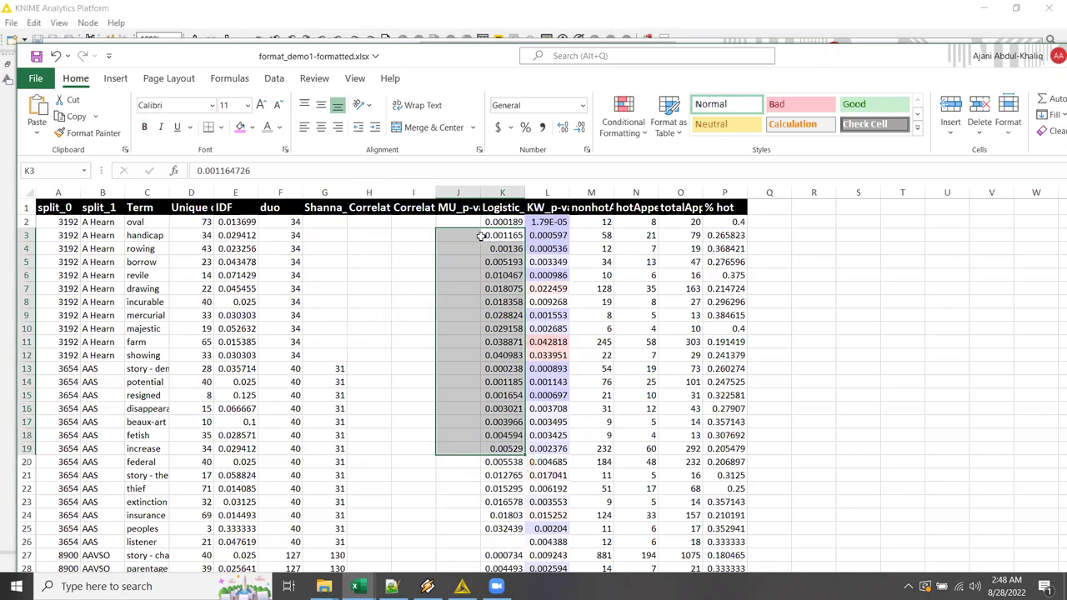
drag(460, 211, 550, 396)
click(494, 435)
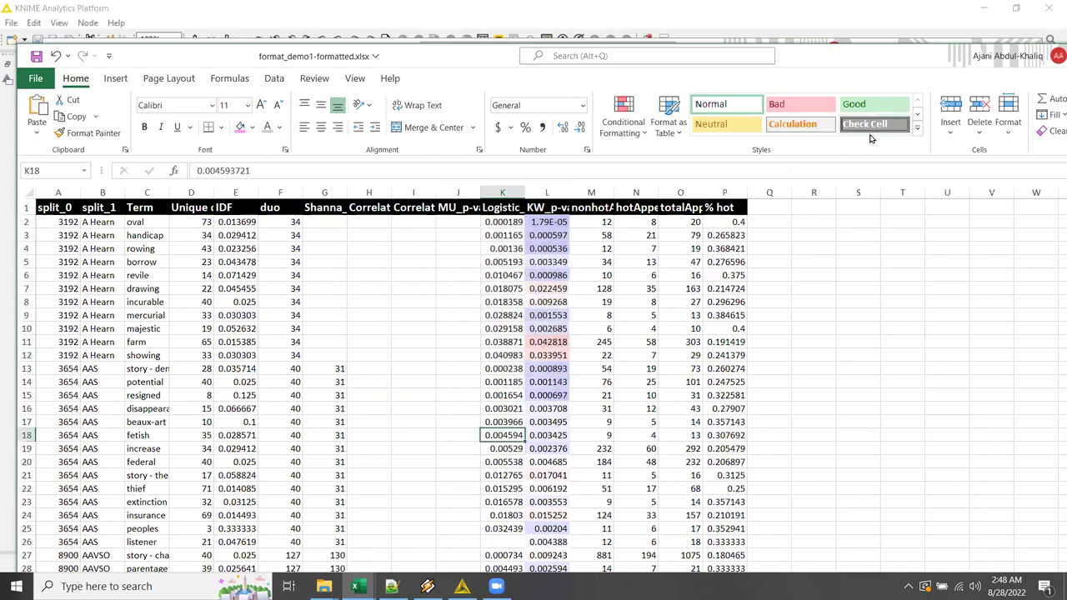
double_click(894, 58)
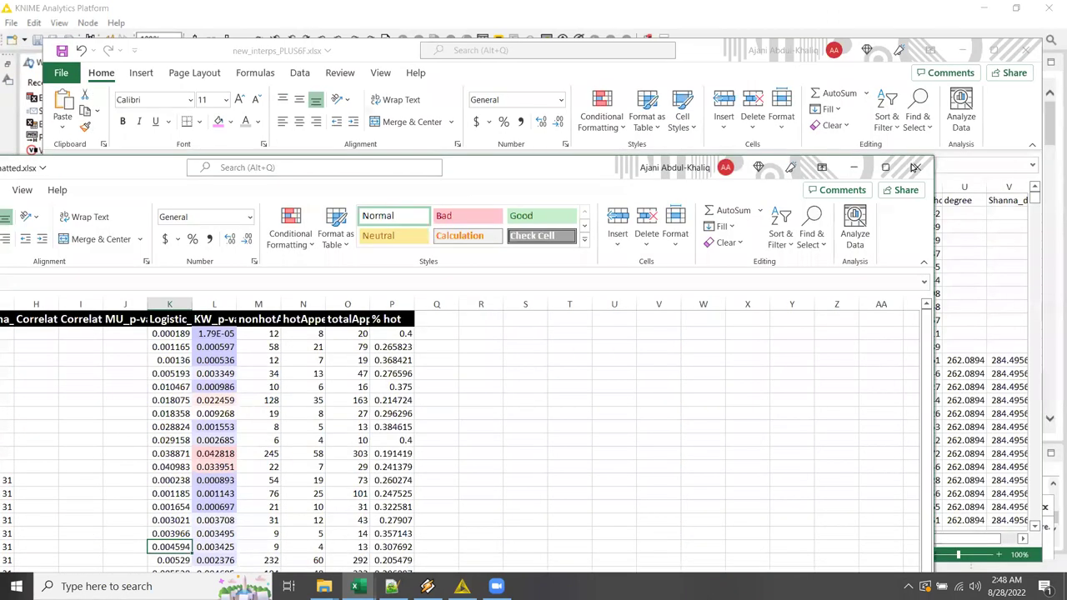
click(917, 169)
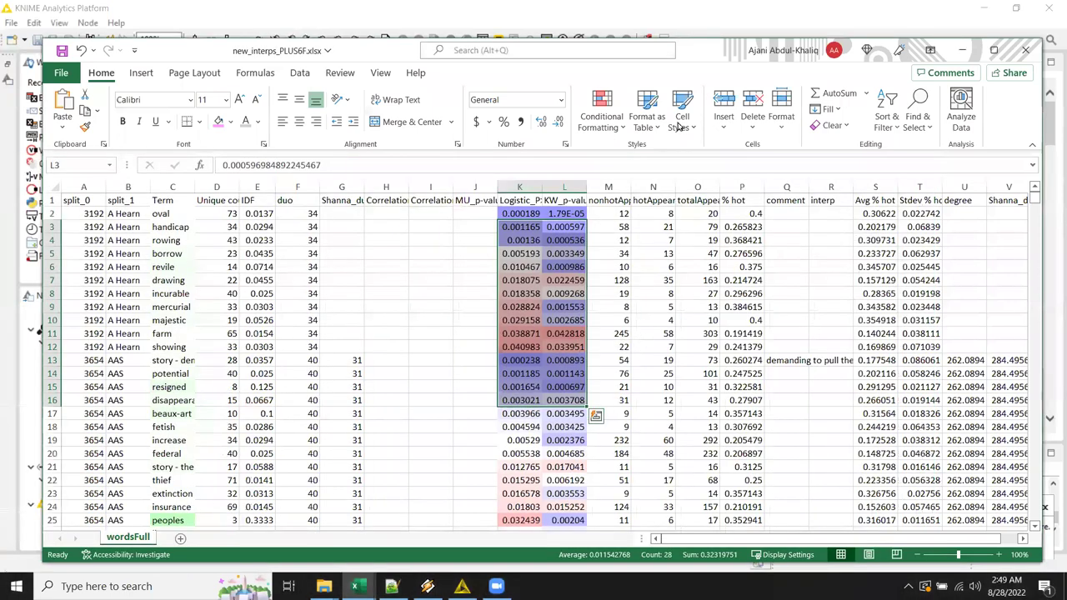
click(803, 31)
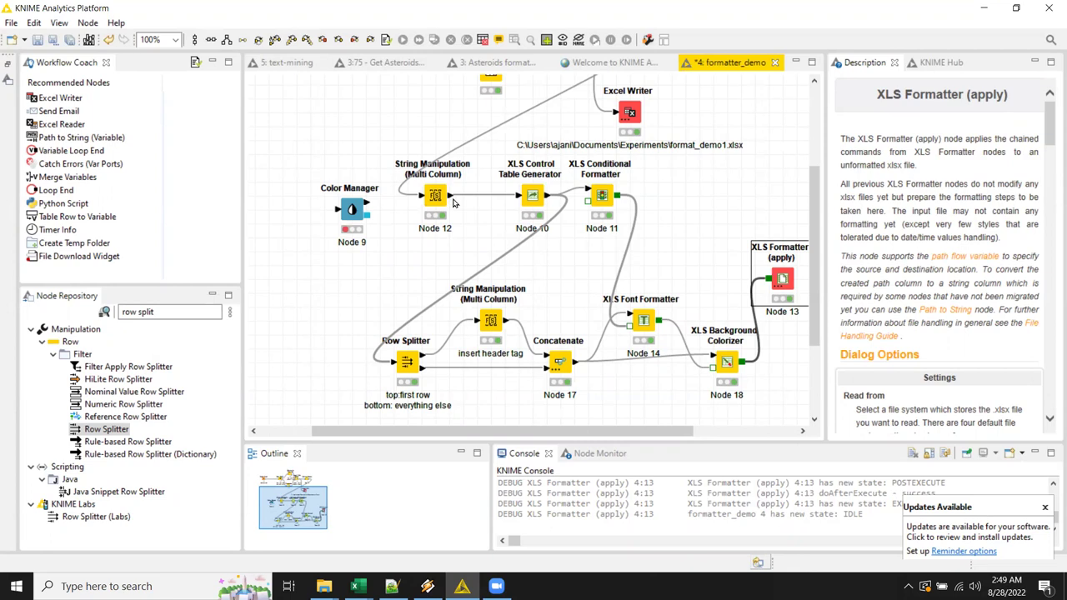
Step: Space out the XLS Control Table Generator and XLS Conditional Formatter nodes, and inspect the gradient tags in the generator's control table
drag(531, 197, 504, 197)
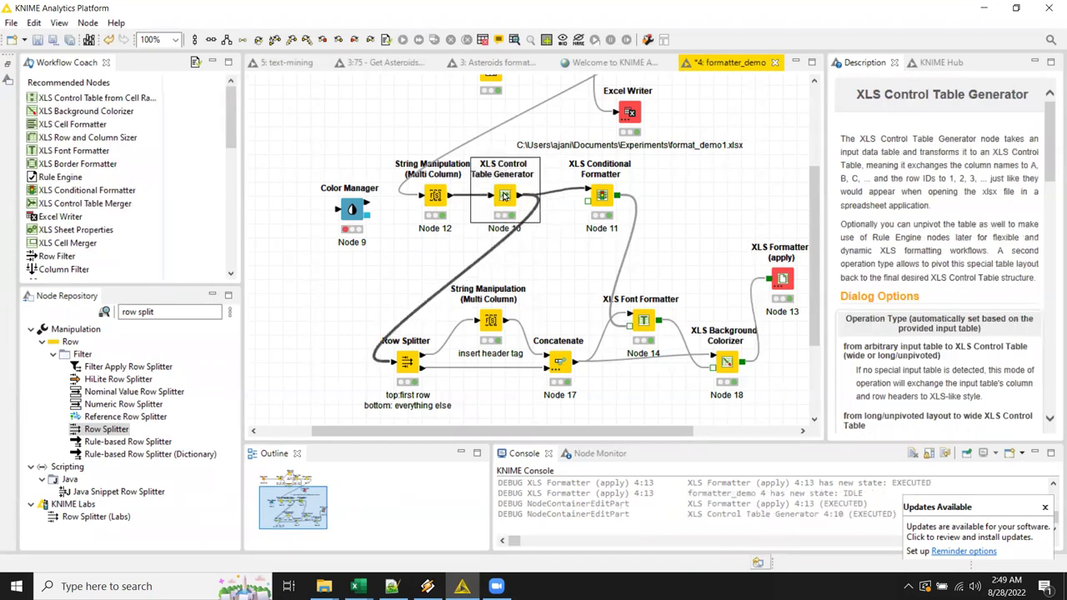
drag(601, 196, 615, 197)
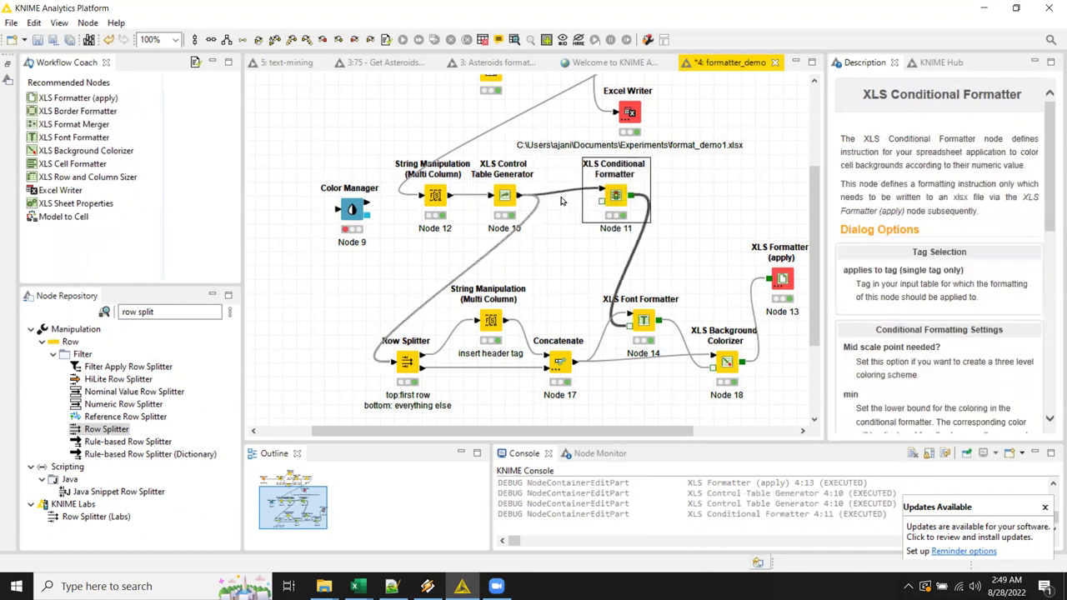
right_click(508, 200)
click(564, 535)
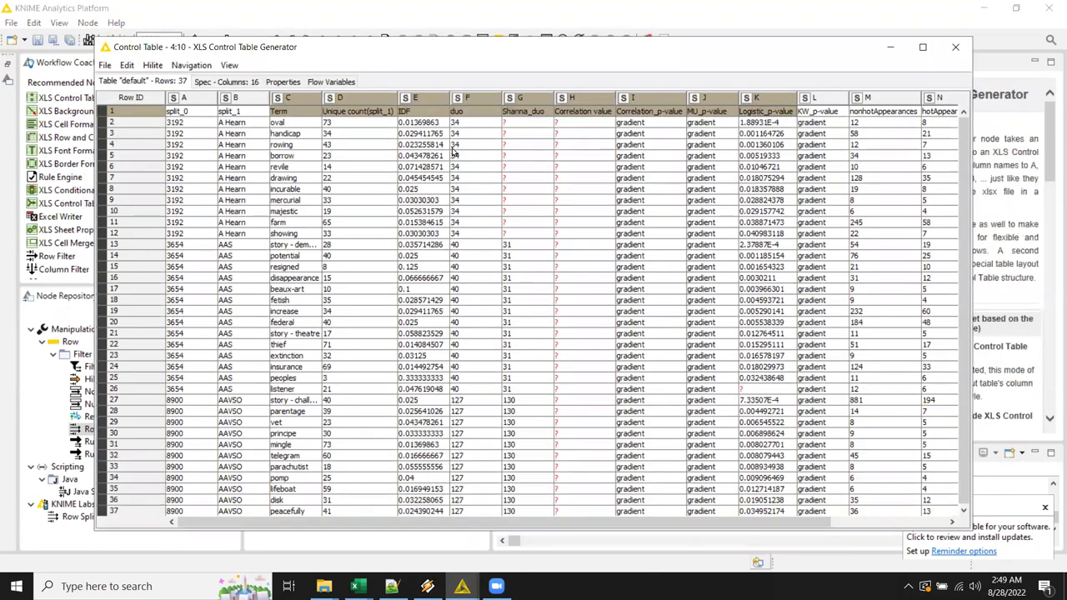
click(631, 133)
drag(679, 172, 705, 237)
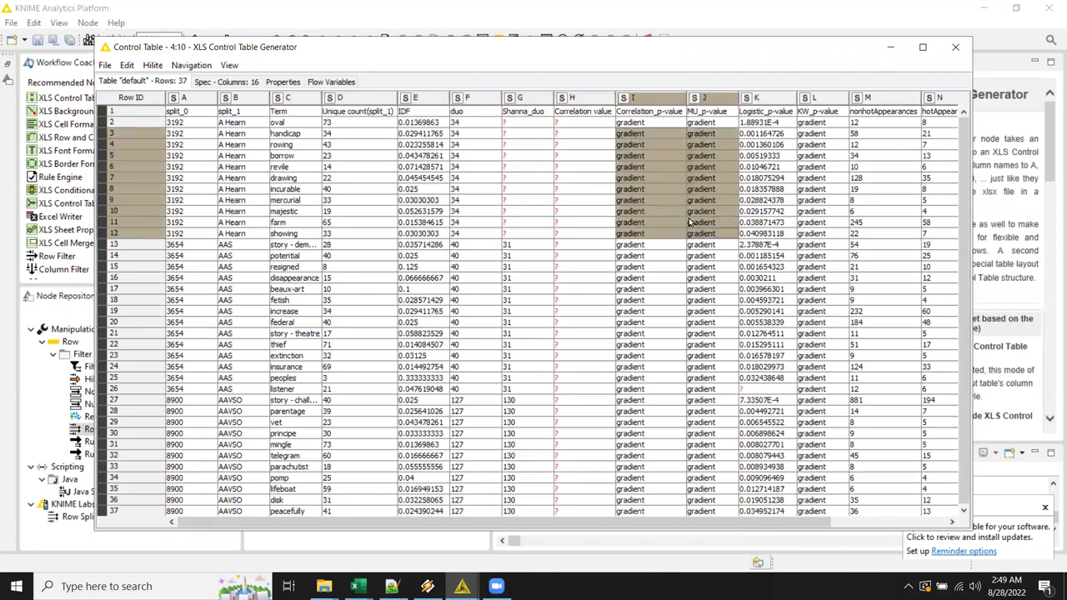
click(955, 47)
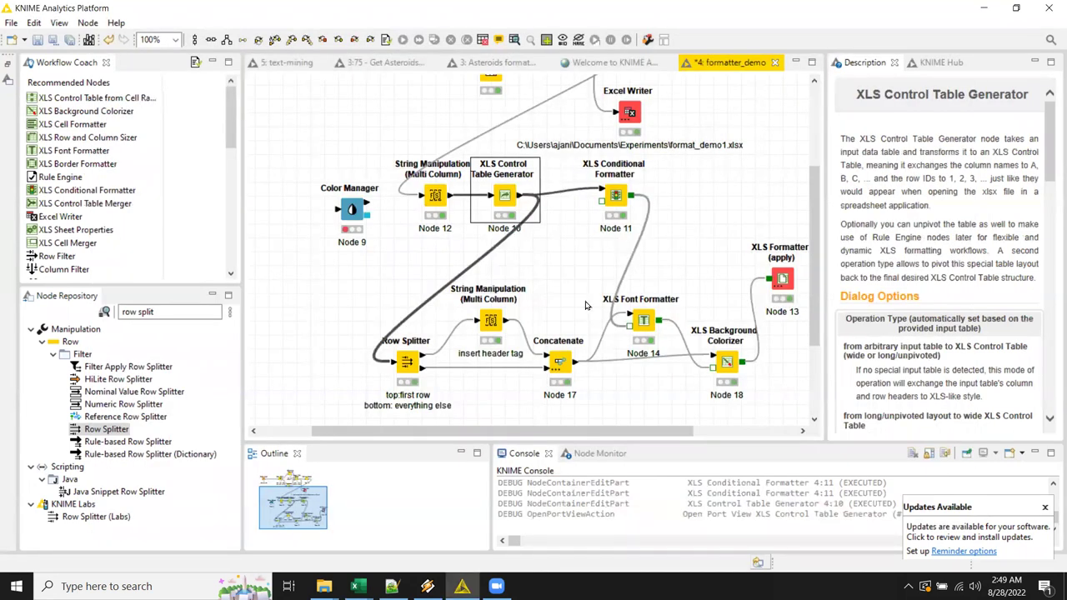
Step: Open the Concatenate node's concatenated table and examine the gradient tags in the Correlation_p-value and MU_p-value columns
right_click(560, 364)
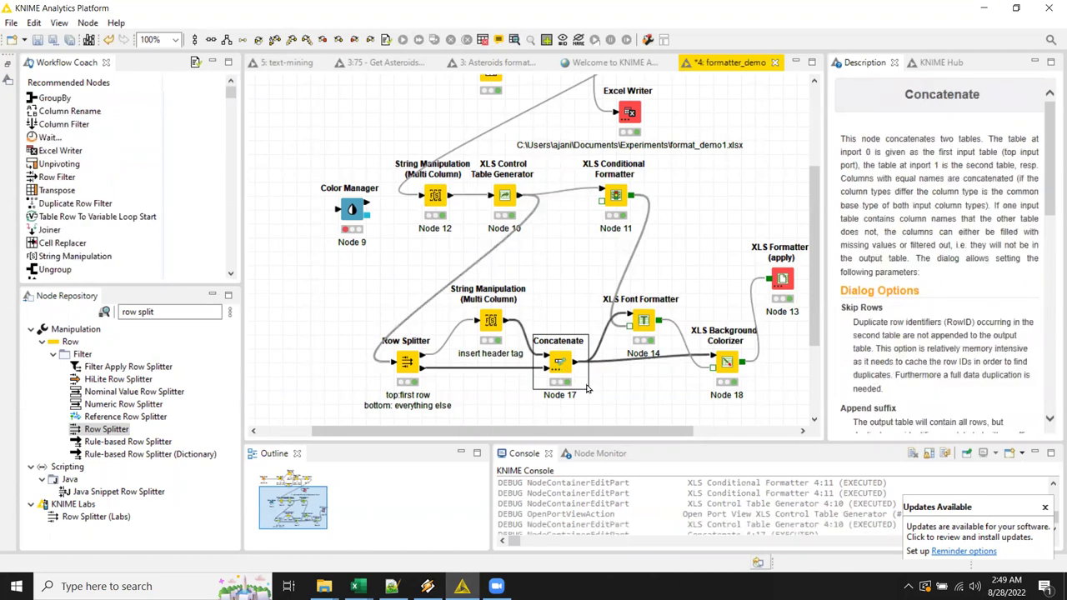
click(643, 563)
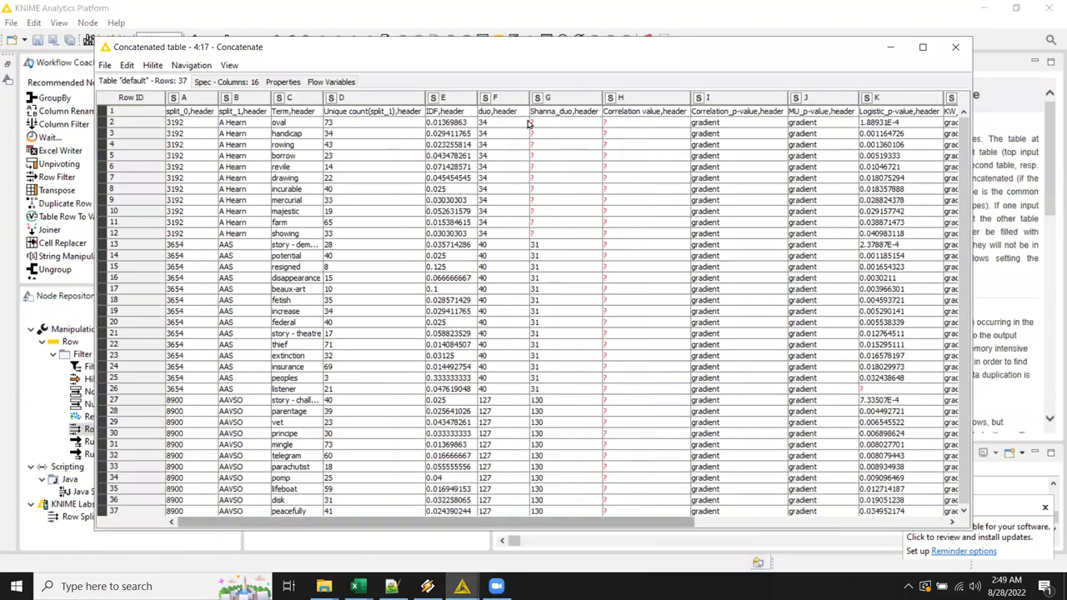
drag(808, 135, 738, 358)
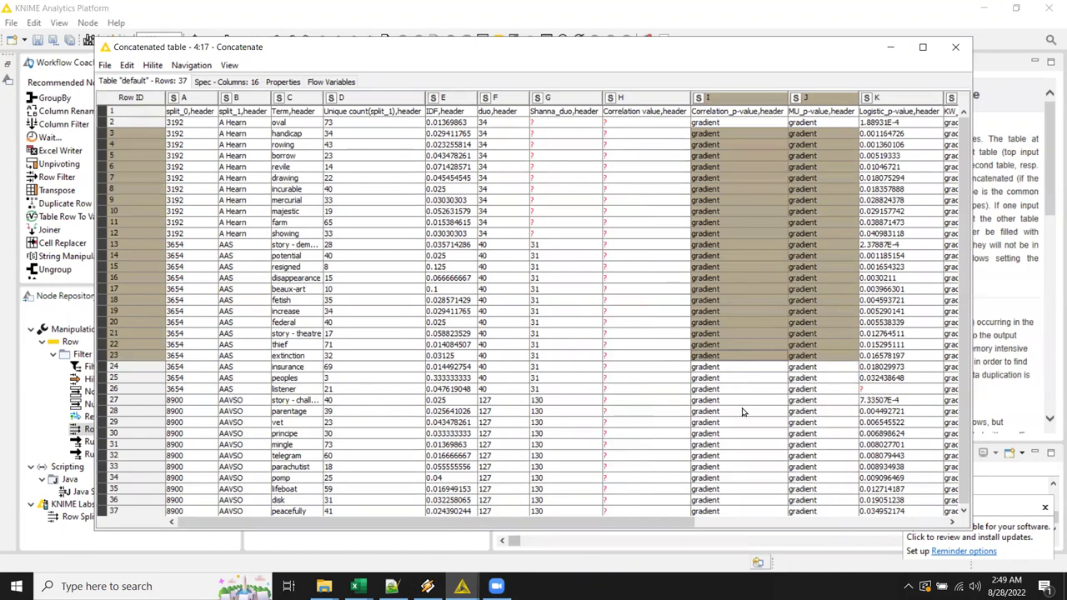
drag(744, 420, 749, 384)
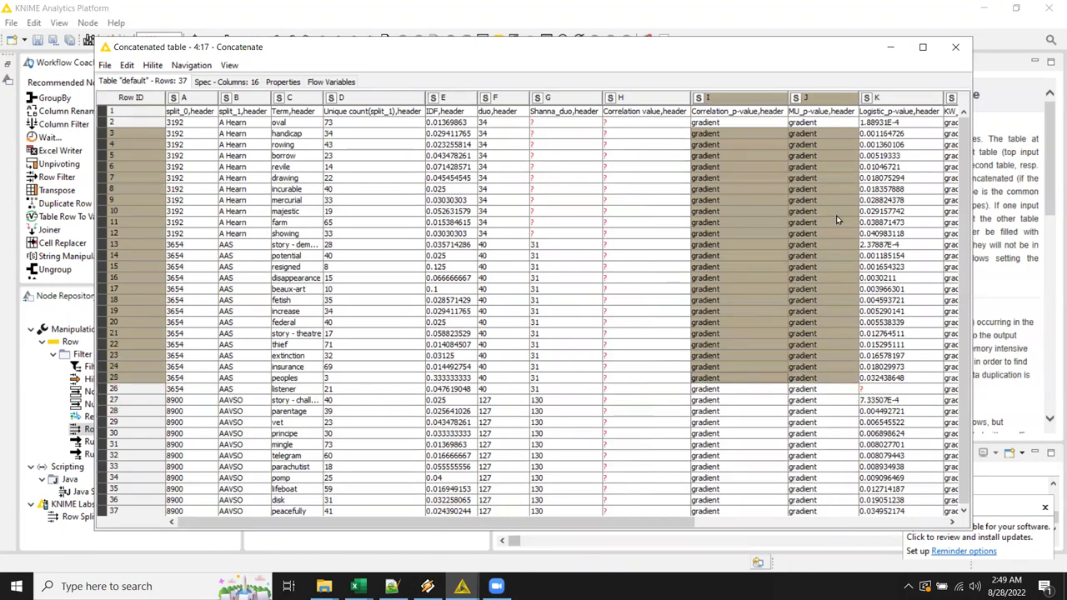
Step: Close the concatenated table and align the XLS Font Formatter directly above the XLS Background Colorizer
click(885, 167)
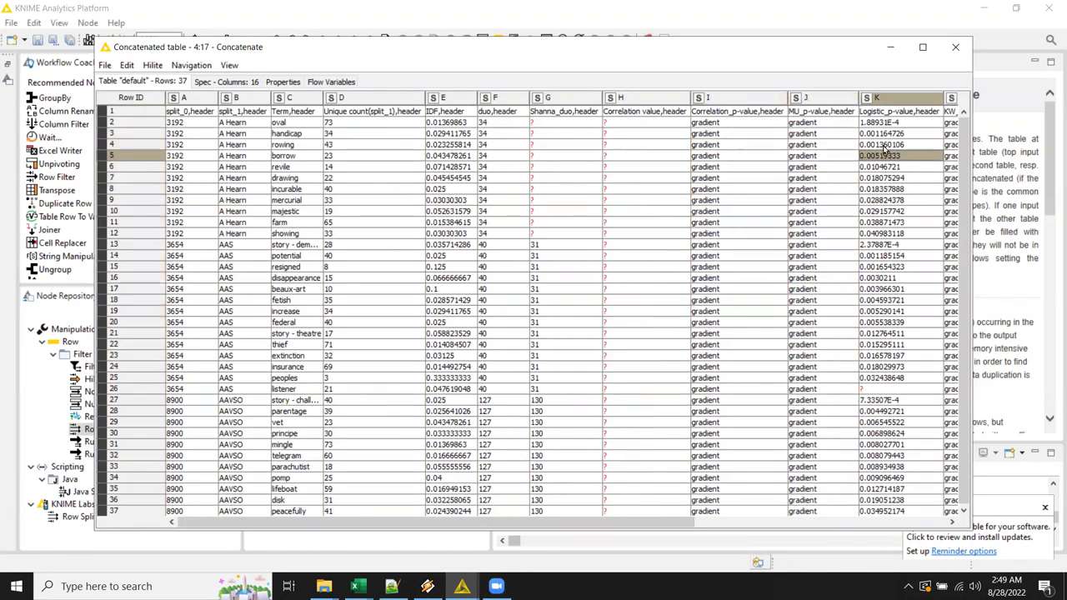
click(955, 47)
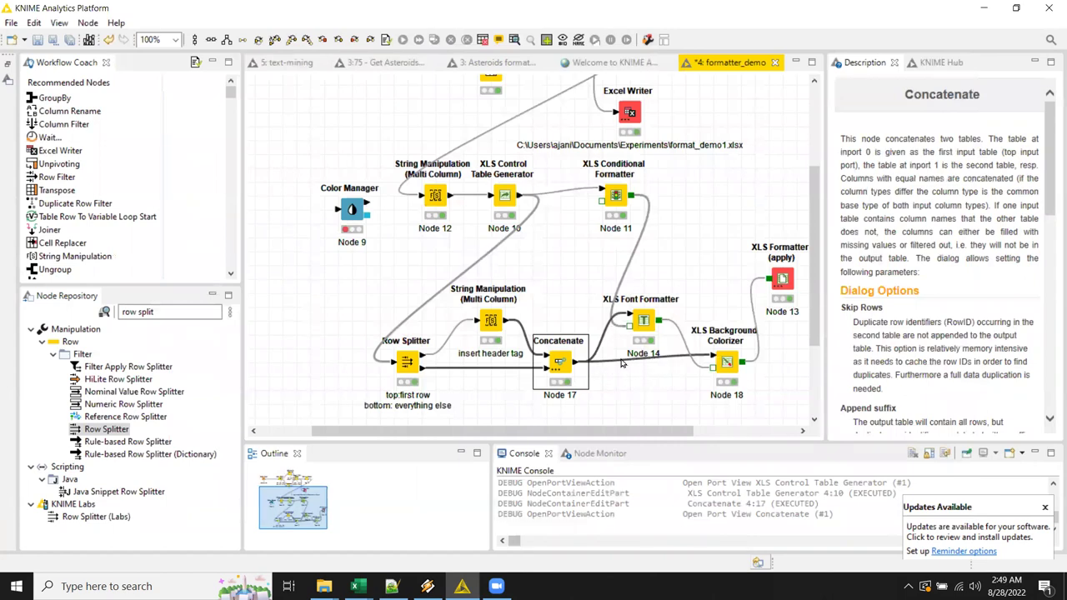
drag(642, 323, 671, 310)
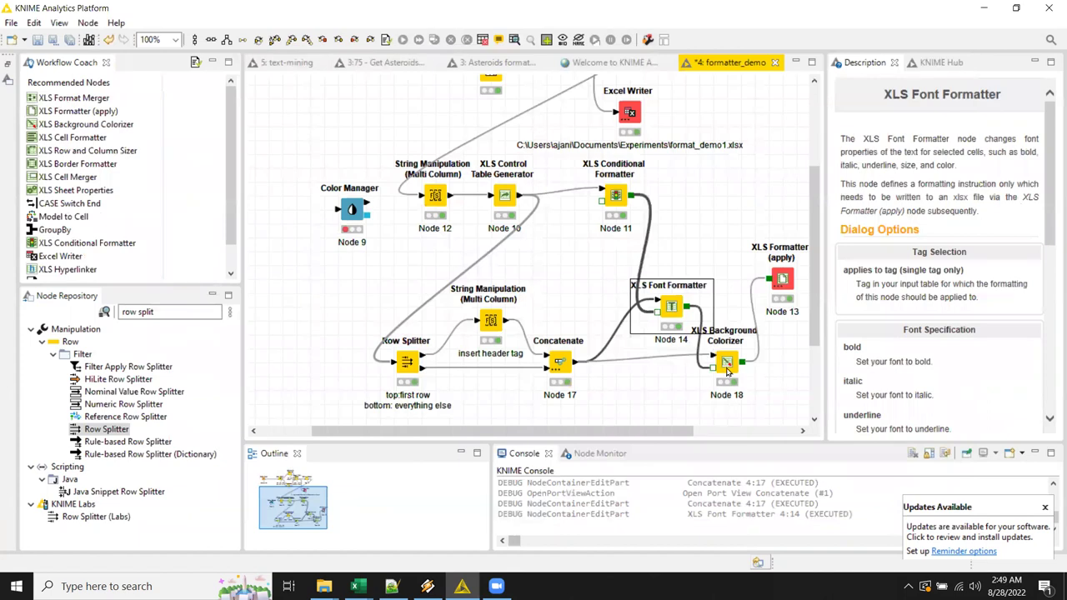
drag(728, 363, 676, 384)
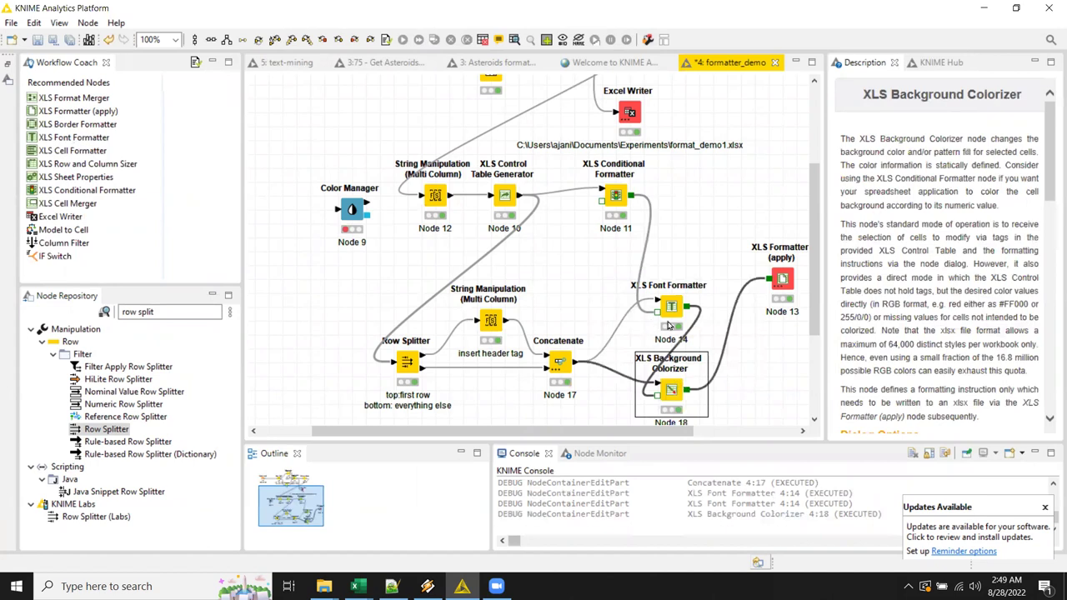
mouse_move(675, 314)
mouse_down()
mouse_move(689, 284)
mouse_move(672, 296)
mouse_up()
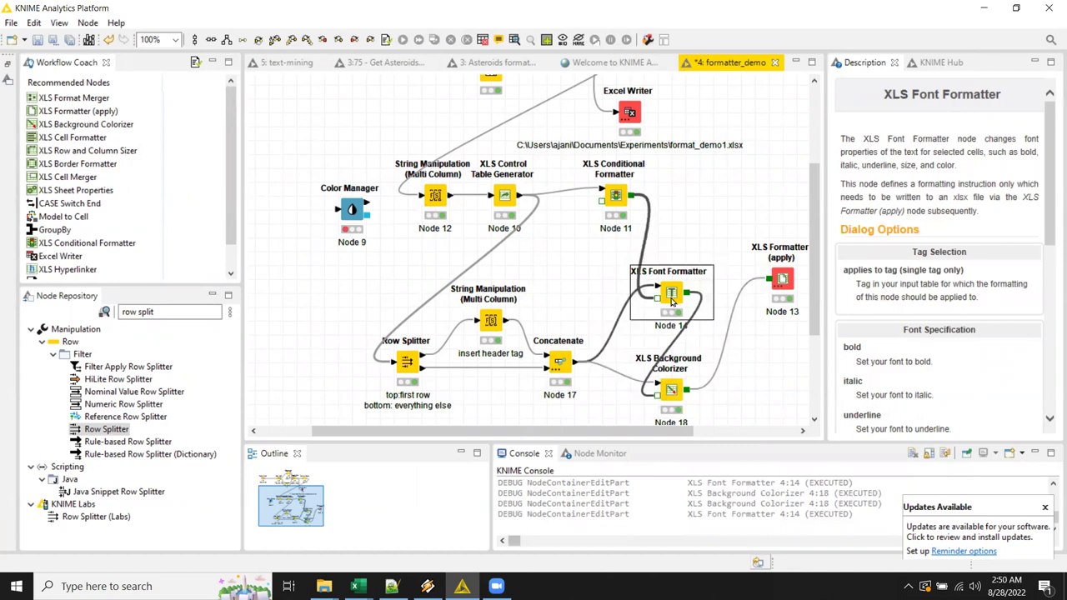
Step: Try feeding the XLS Font Formatter from the XLS Control Table Generator, and execute the XLS Background Colorizer
drag(519, 197, 657, 287)
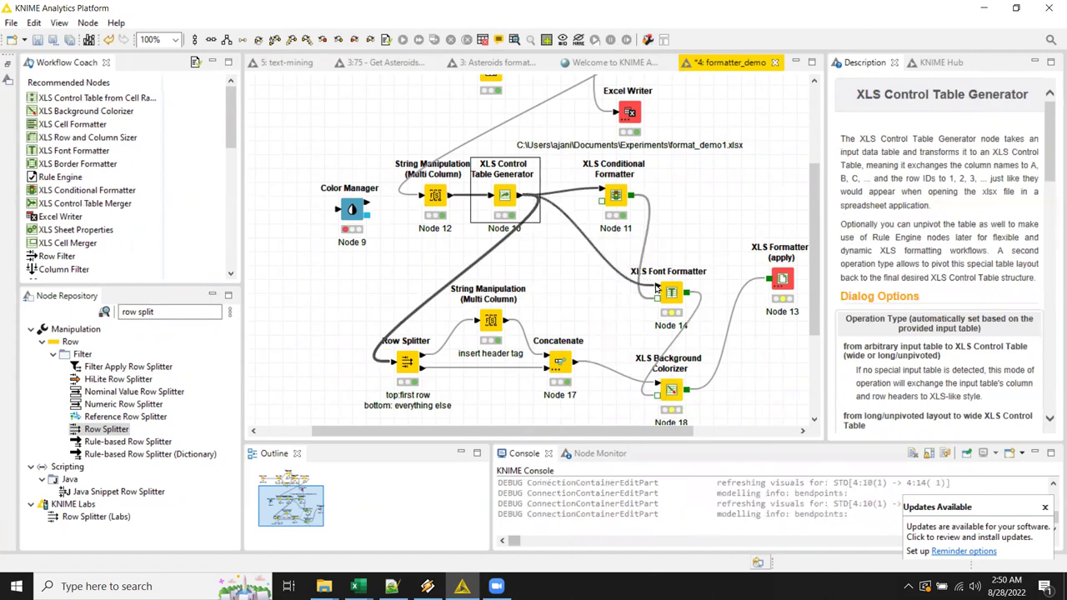
click(675, 389)
right_click(673, 390)
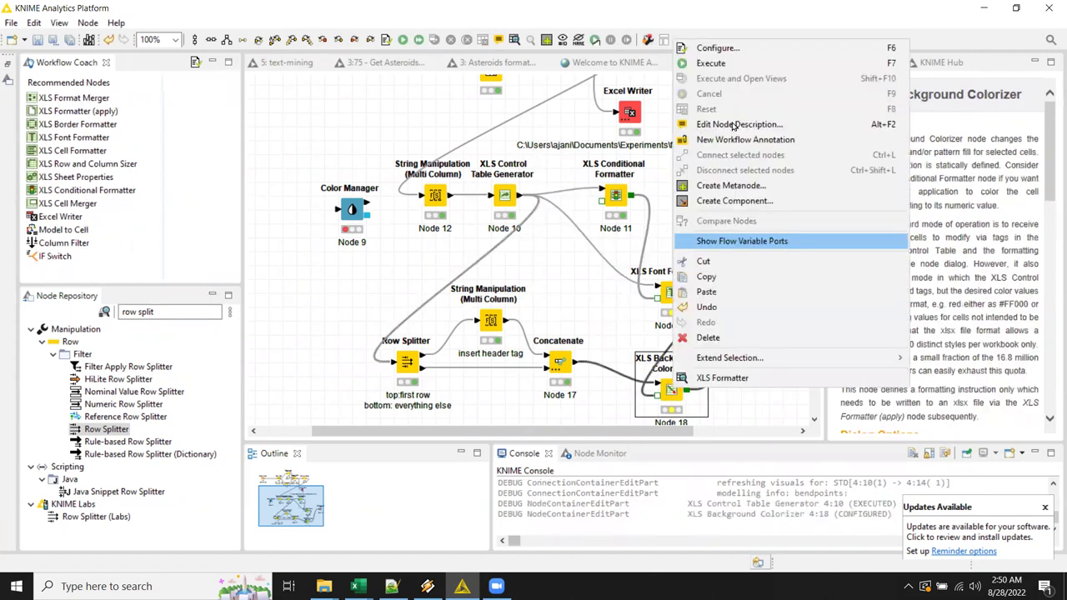
click(711, 64)
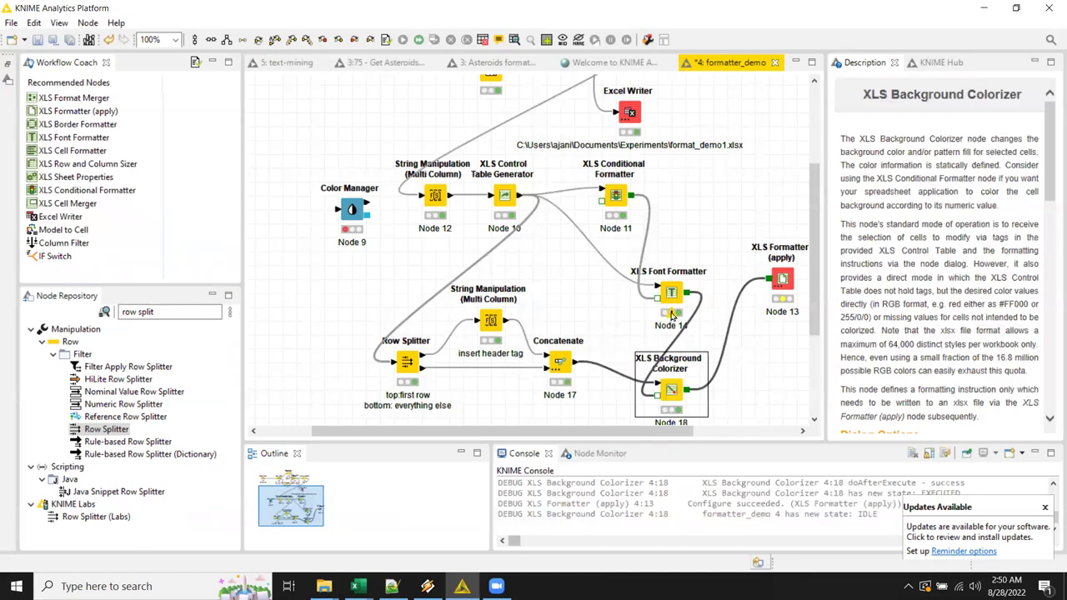
Step: Reconnect the Concatenate output to the XLS Font Formatter's table input and execute the XLS Background Colorizer
mouse_move(672, 315)
drag(575, 363, 659, 295)
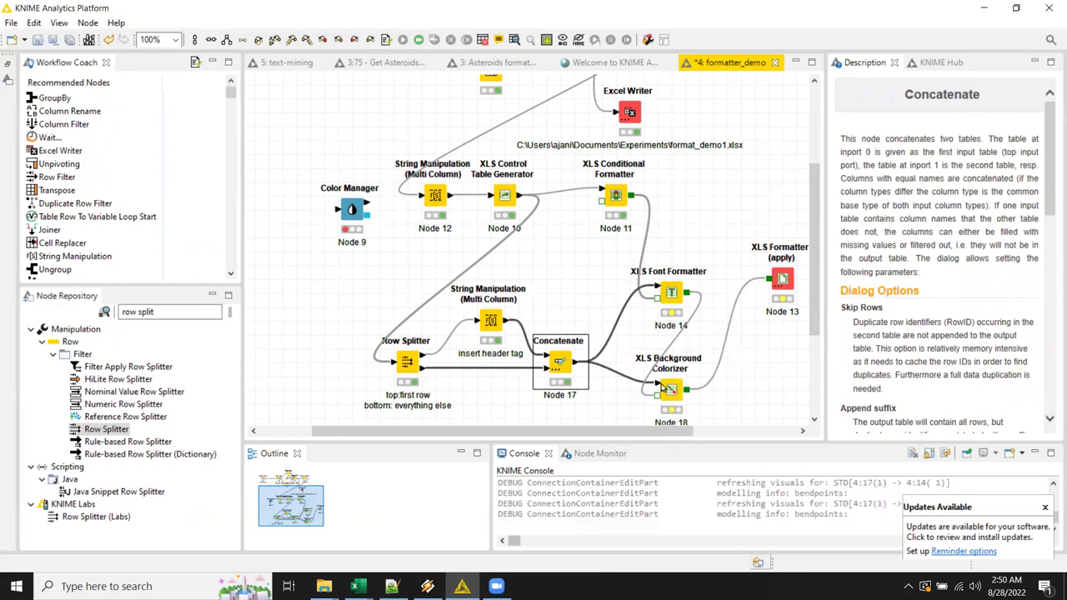
right_click(672, 392)
click(714, 67)
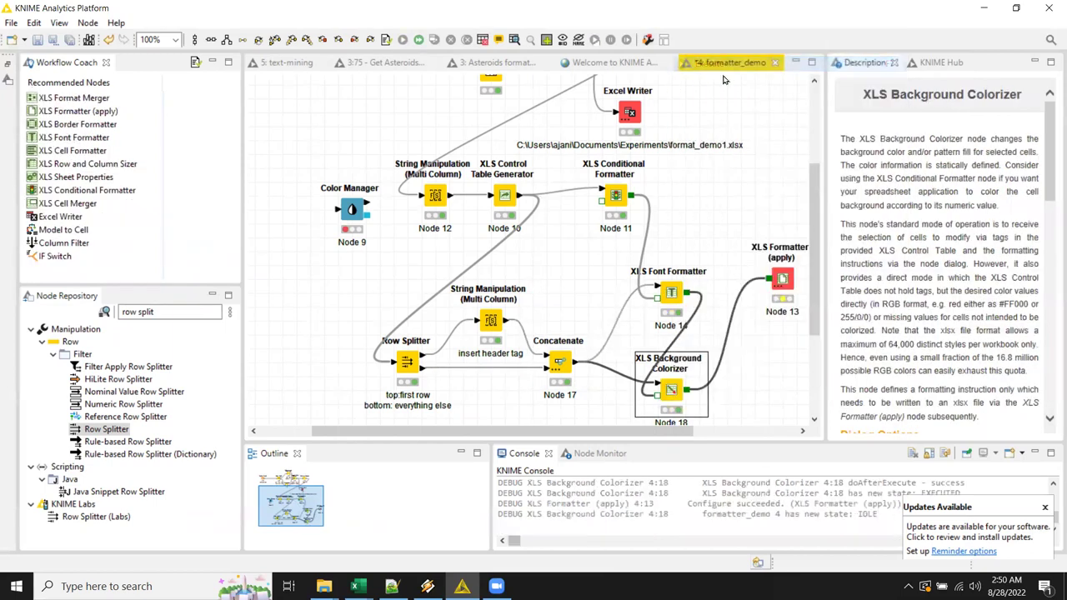
Step: Inspect the XLS Background Colorizer's XLS Formatter output for header font, background and conditional formatting entries, and close the view
scroll(685, 357, down, 3)
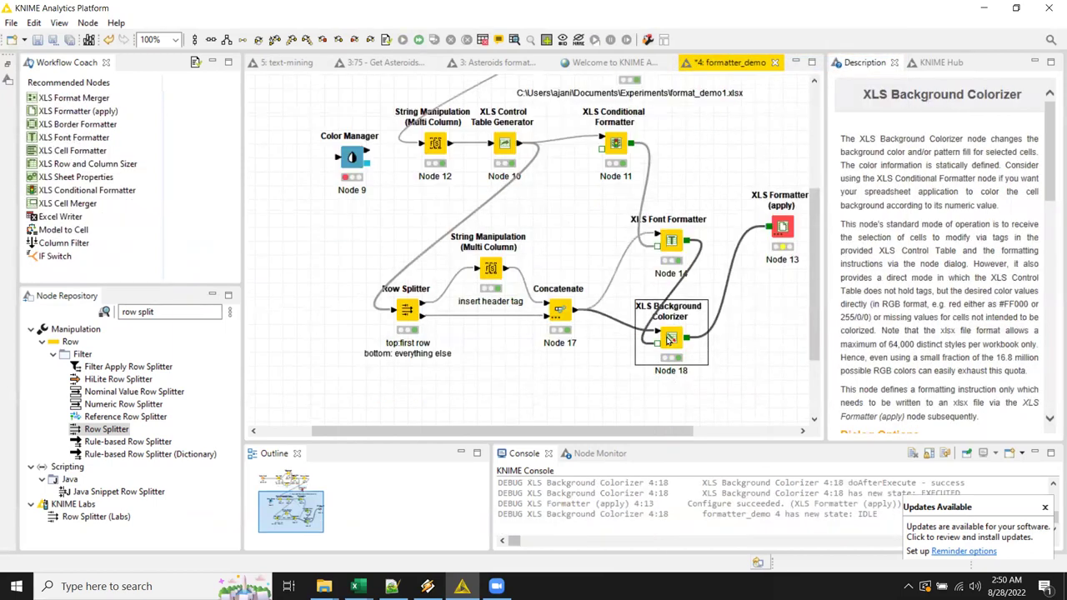
right_click(669, 339)
click(715, 562)
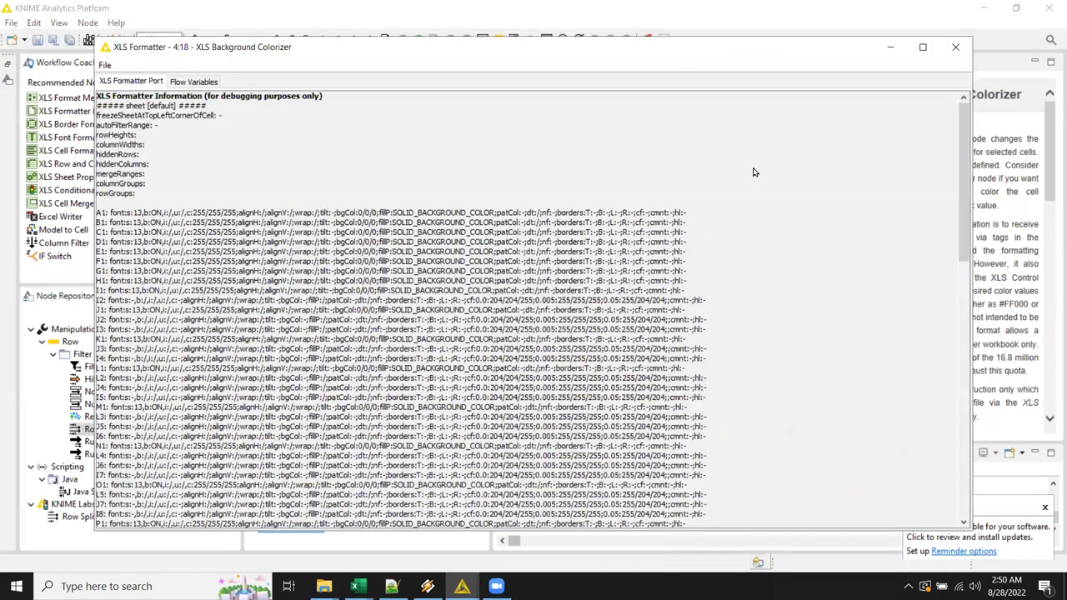
click(956, 50)
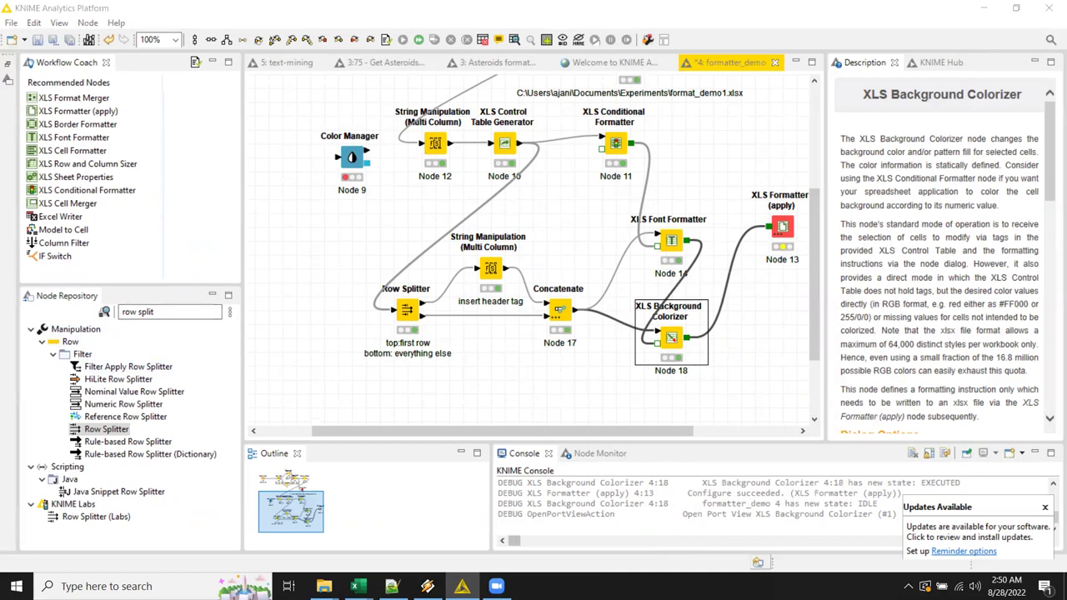
click(480, 408)
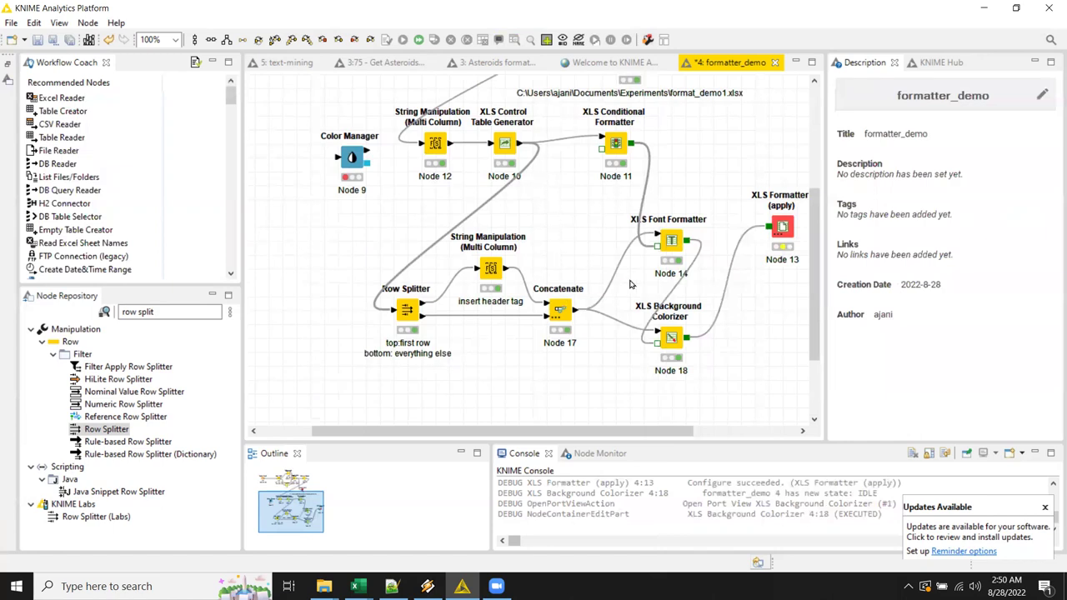
right_click(560, 310)
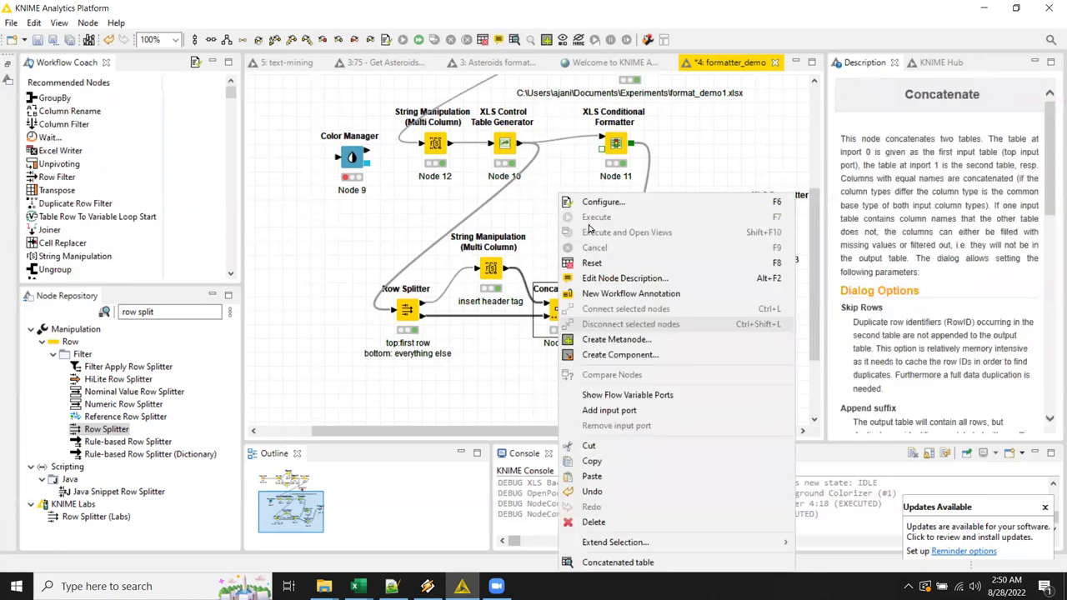
click(695, 142)
click(695, 142)
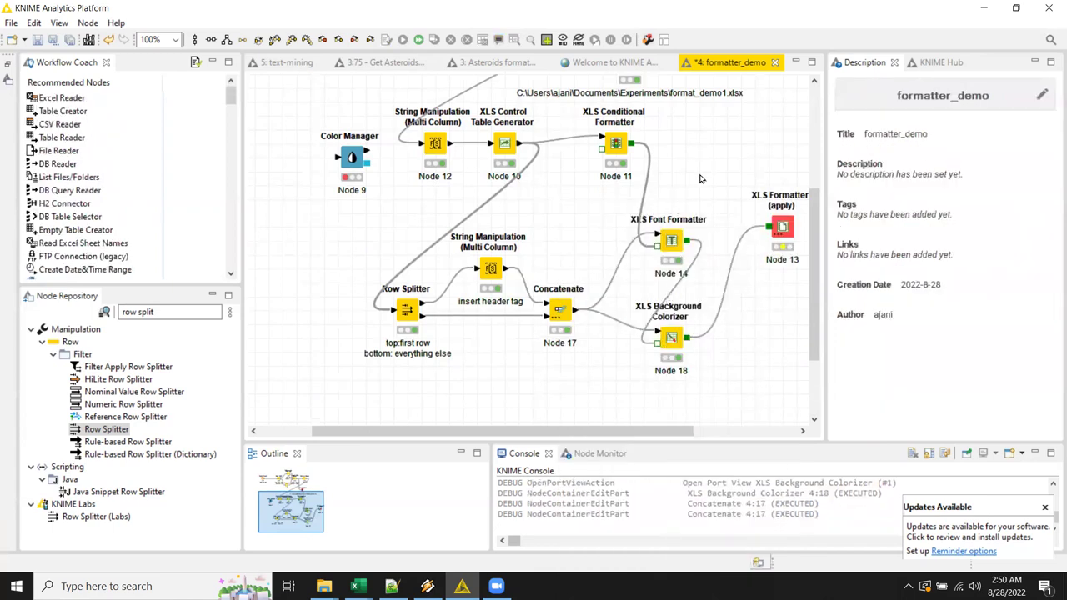
drag(709, 188, 632, 376)
click(727, 343)
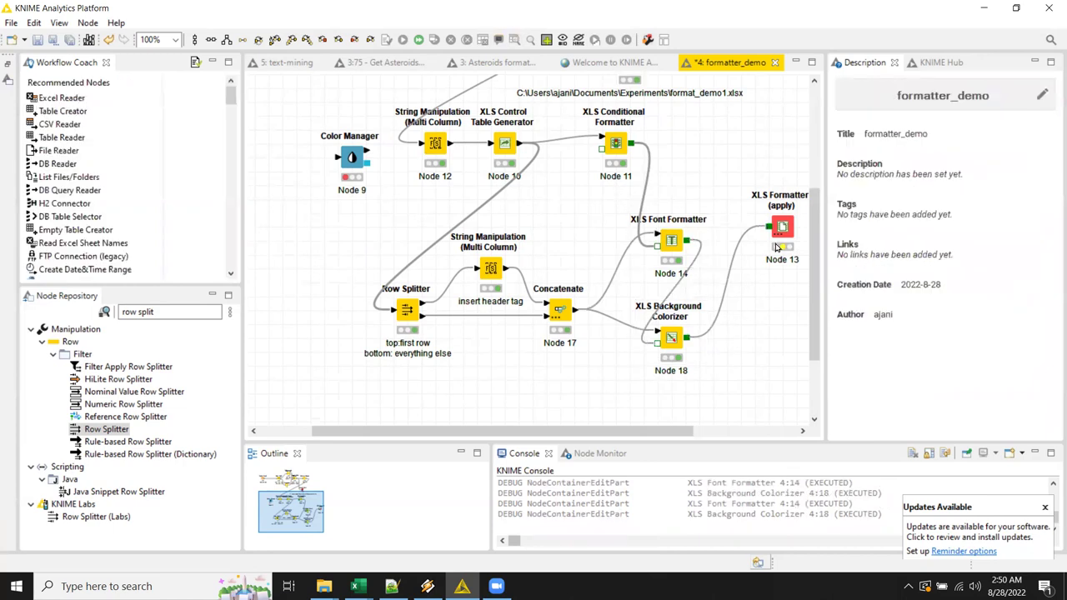
Step: Move the XLS Formatter (apply) node closer to the XLS Background Colorizer
drag(781, 228, 754, 270)
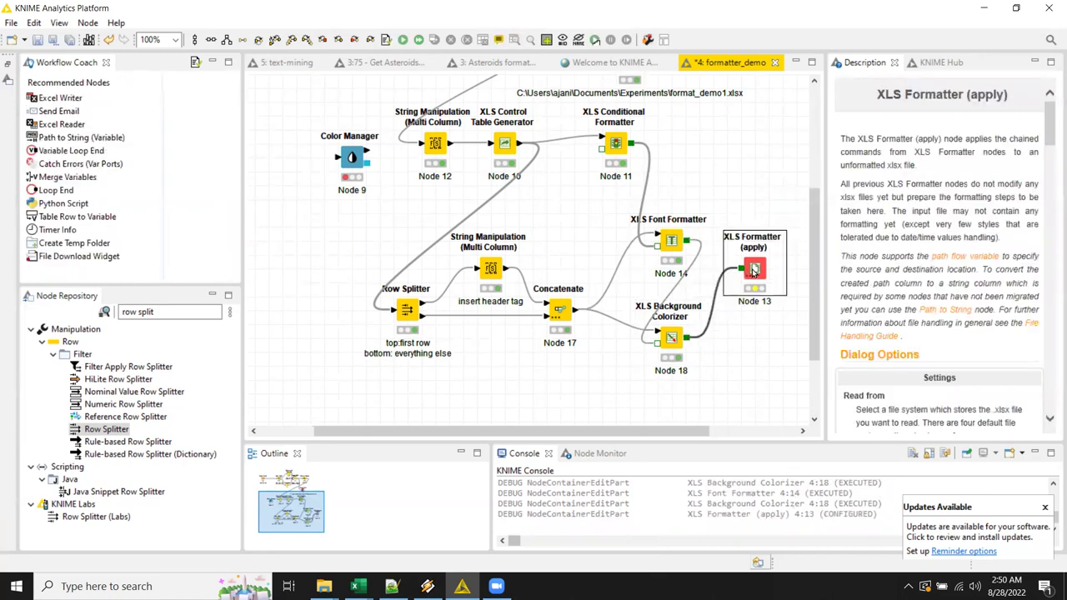
click(674, 336)
right_click(674, 337)
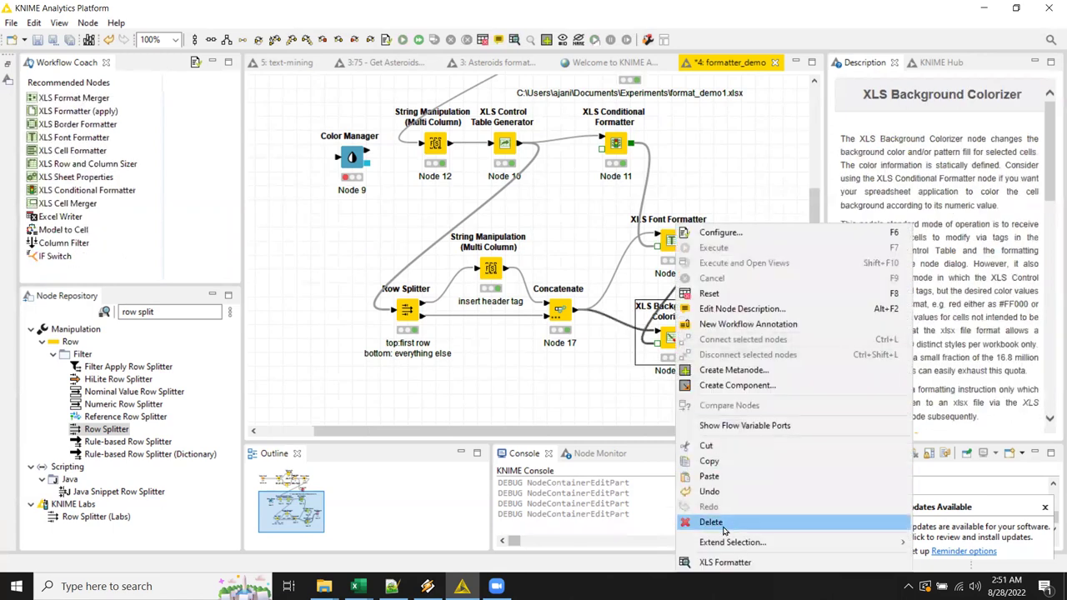
click(582, 391)
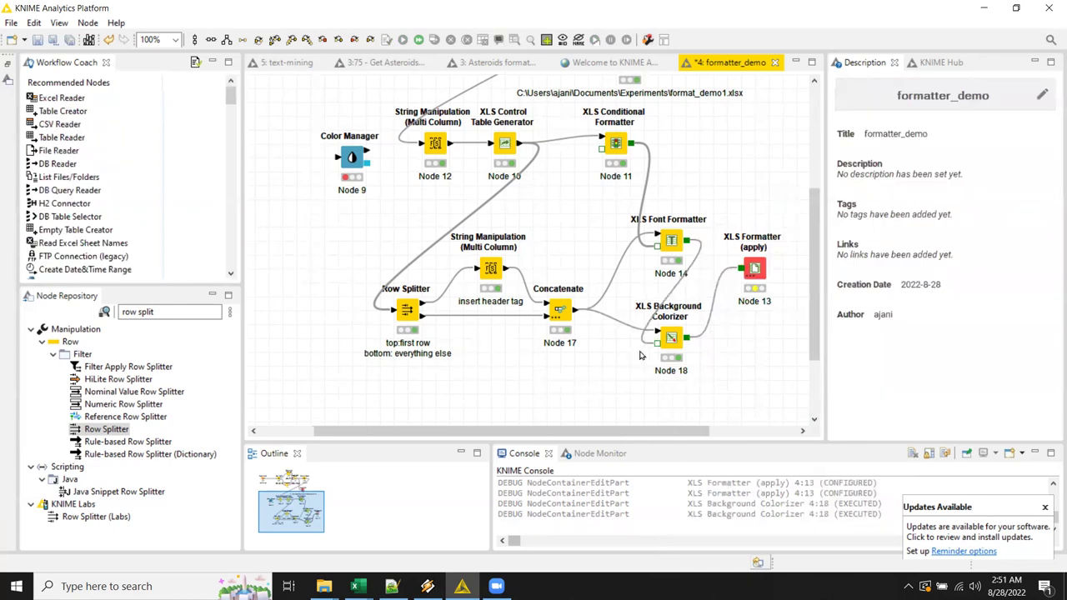
drag(674, 338, 659, 339)
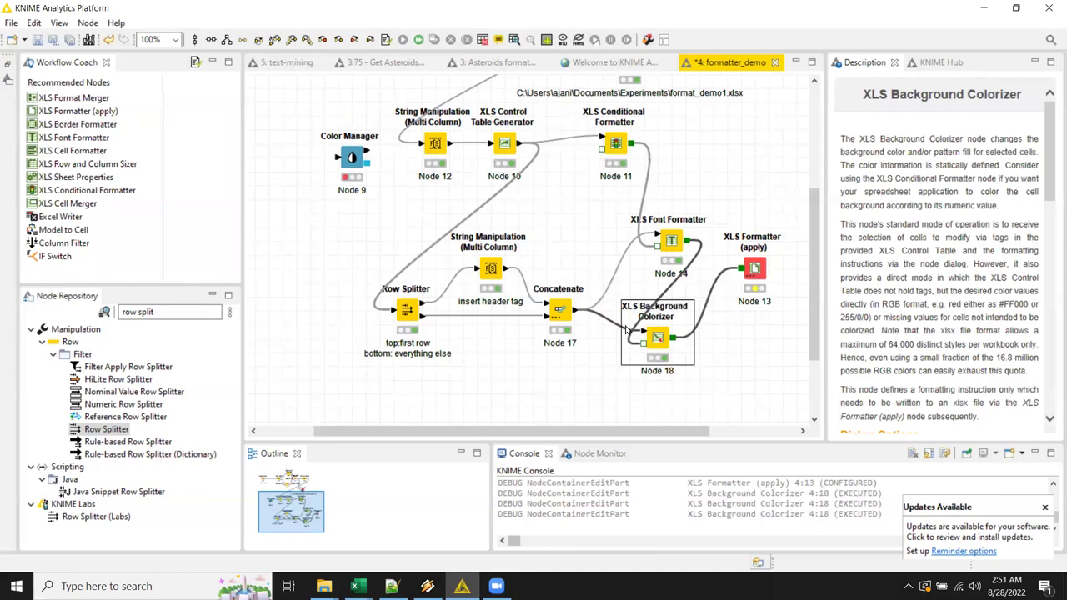
drag(657, 336, 671, 340)
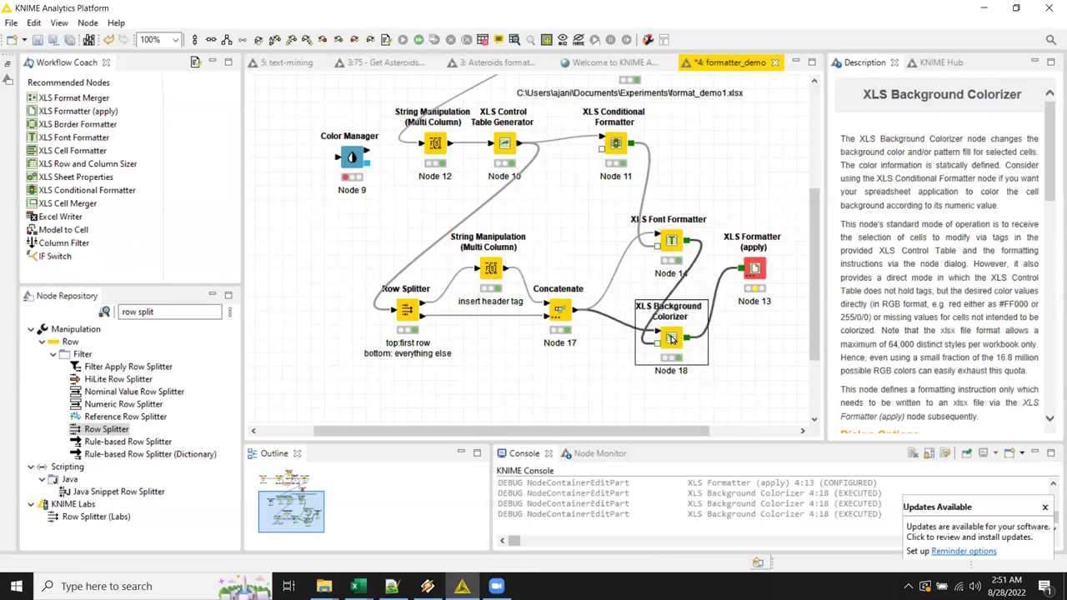
Step: Reposition the Color Manager above the String Manipulation row and connect the Column Rename output to it
scroll(530, 221, up, 3)
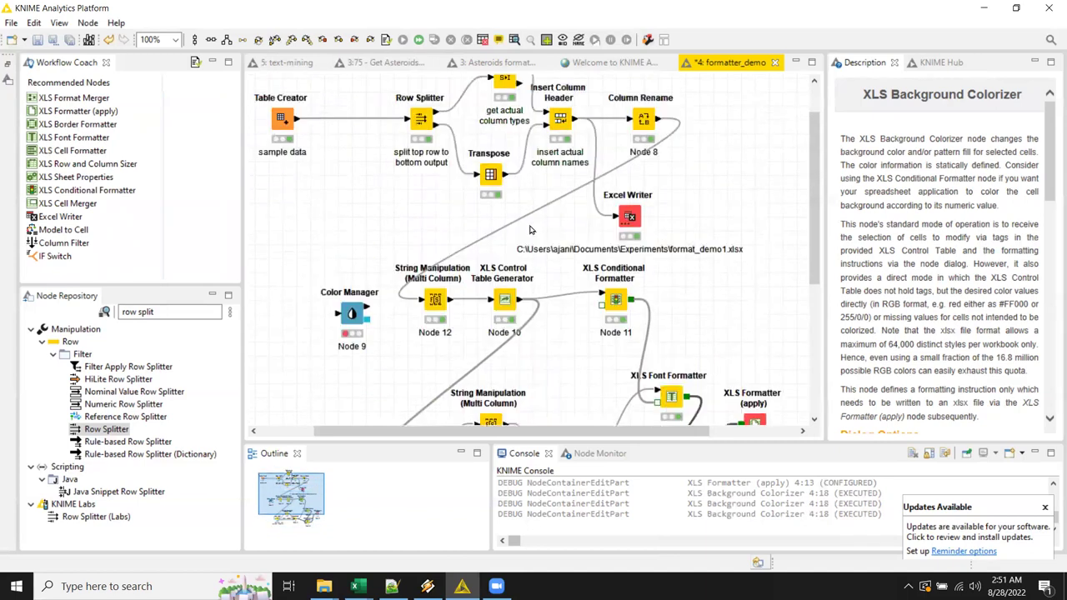
drag(351, 313, 337, 258)
drag(657, 121, 384, 190)
drag(327, 250, 327, 257)
Step: Configure the Color Manager to colour the IDF column by range, with white for the minimum value
double_click(337, 264)
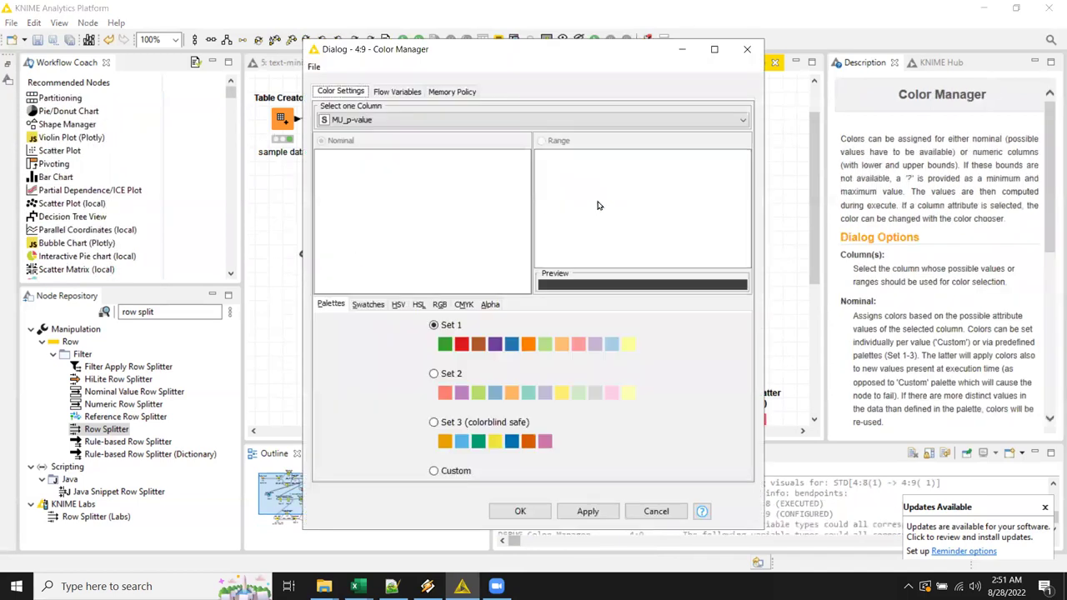
click(445, 121)
scroll(392, 170, up, 3)
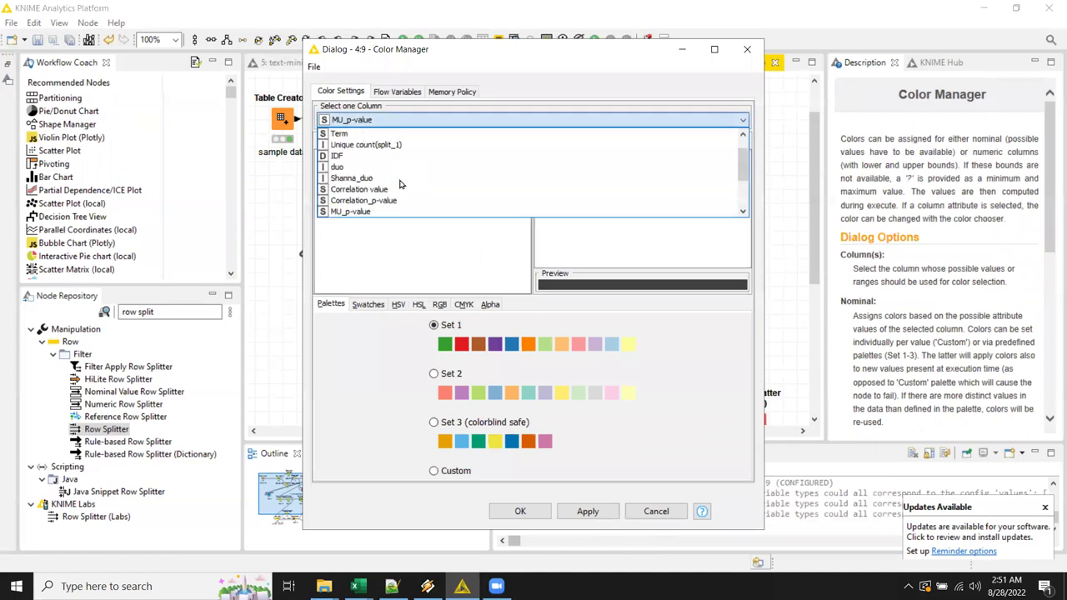
click(384, 186)
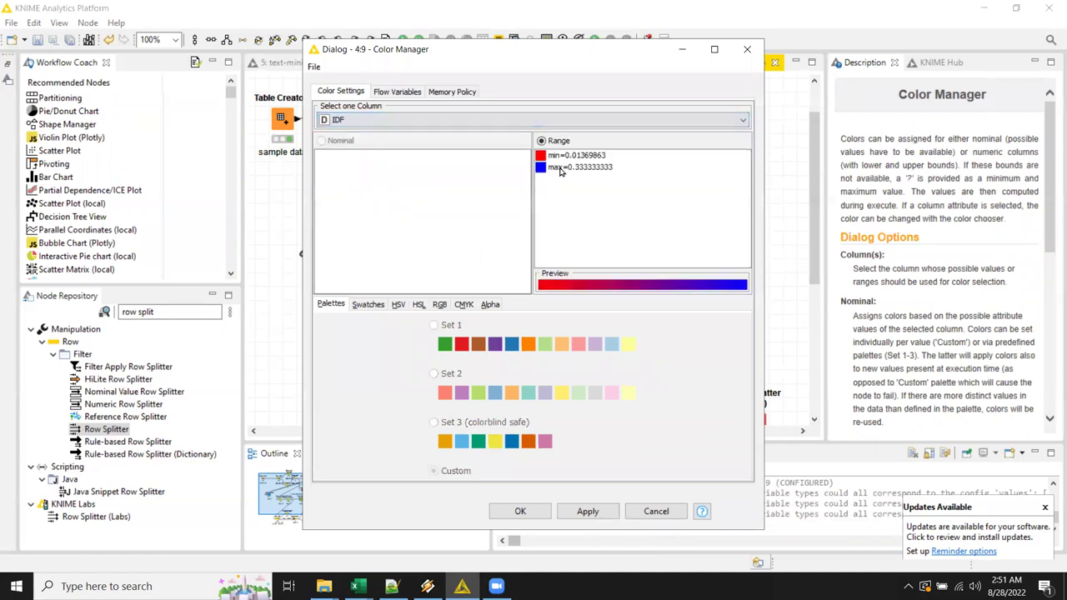
click(404, 306)
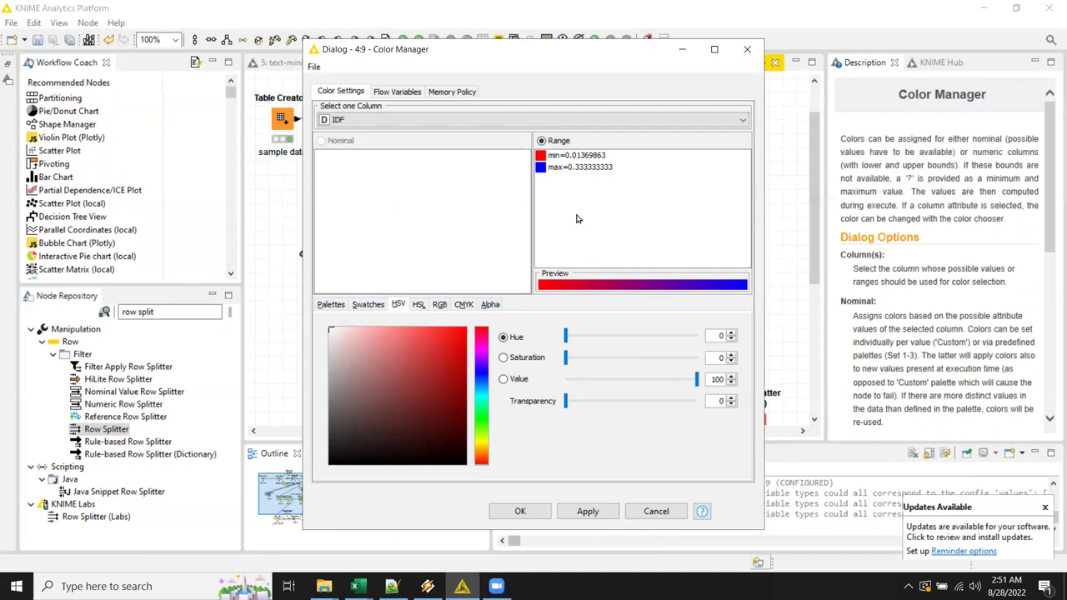
click(589, 160)
click(333, 333)
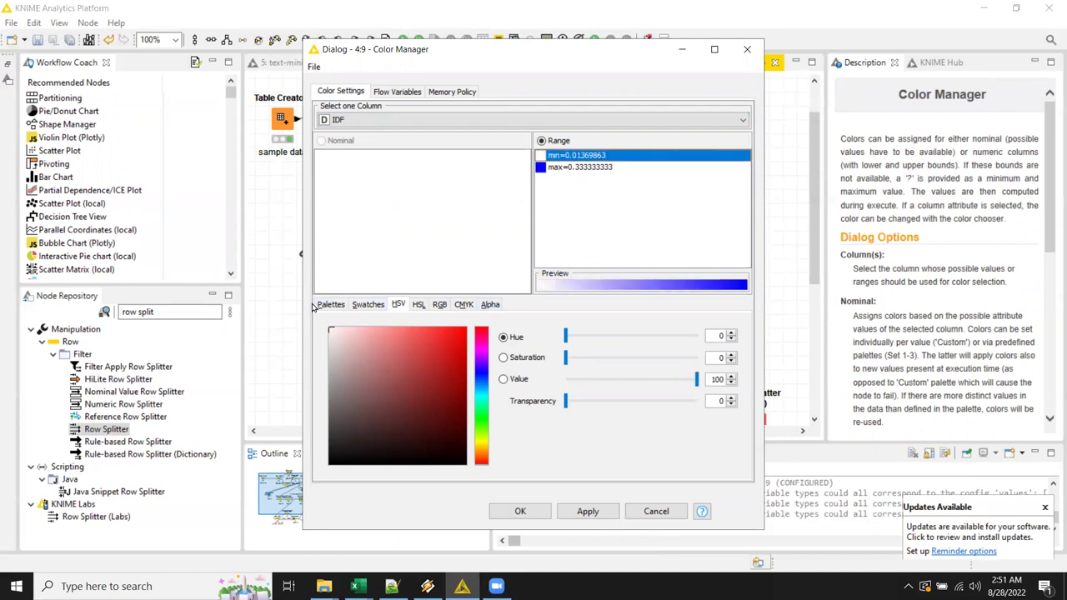
Step: Set the range's maximum colour to green with hue 112, saturation 100 and value 94, and apply the settings
click(581, 169)
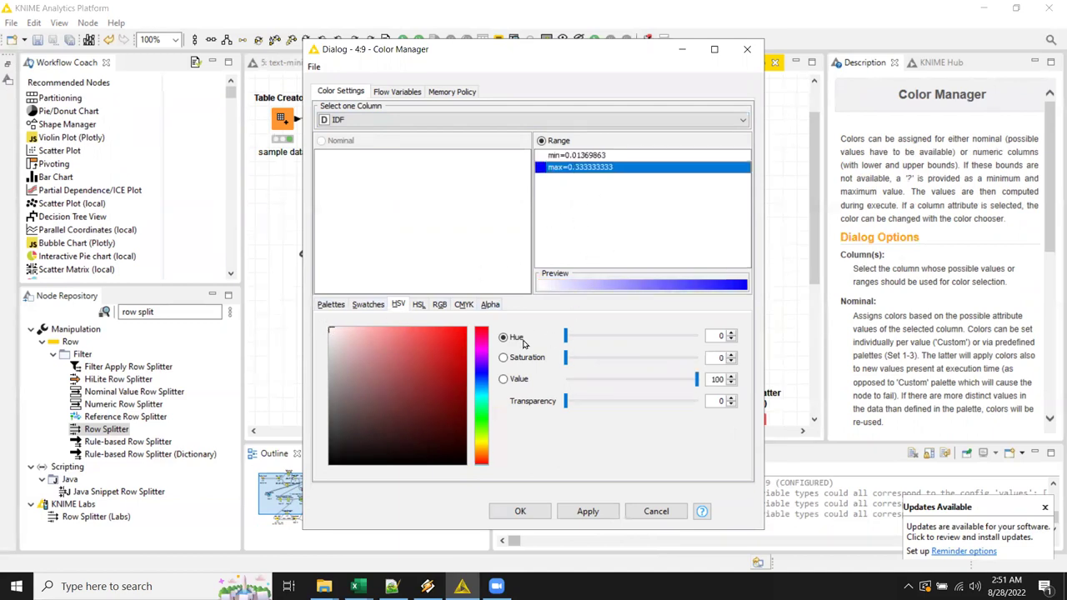
click(484, 427)
drag(454, 338, 468, 334)
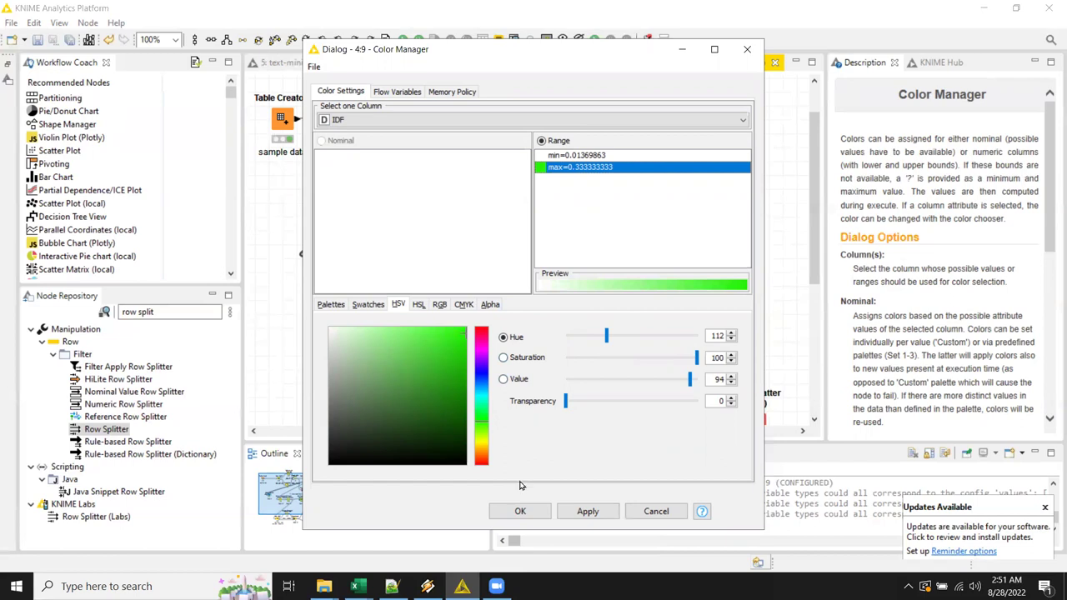
click(519, 511)
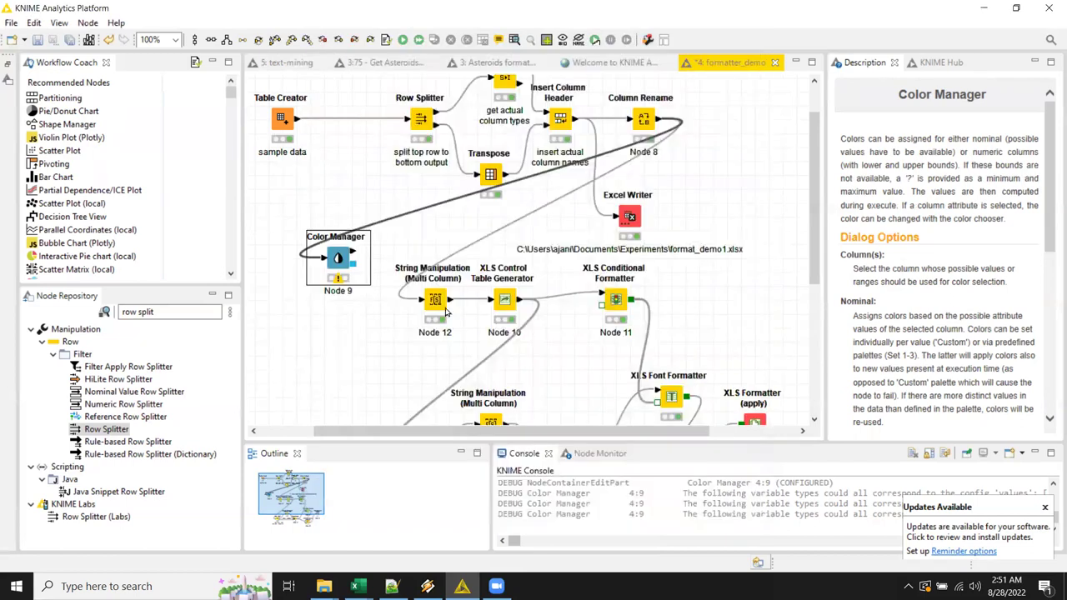
Step: Execute the Color Manager and open its Color Settings output
right_click(344, 259)
click(387, 232)
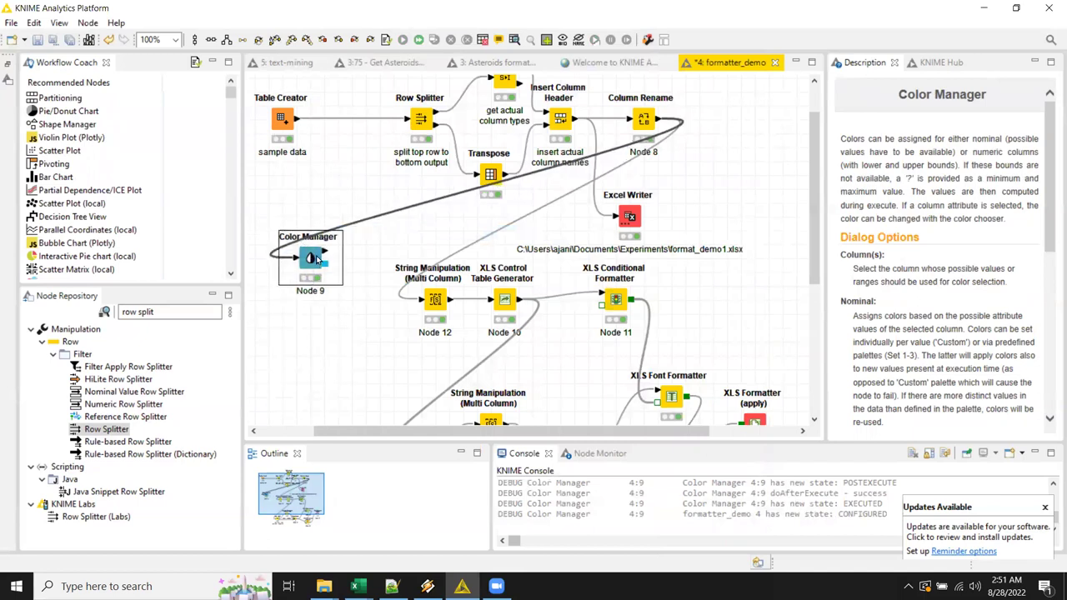
mouse_move(322, 256)
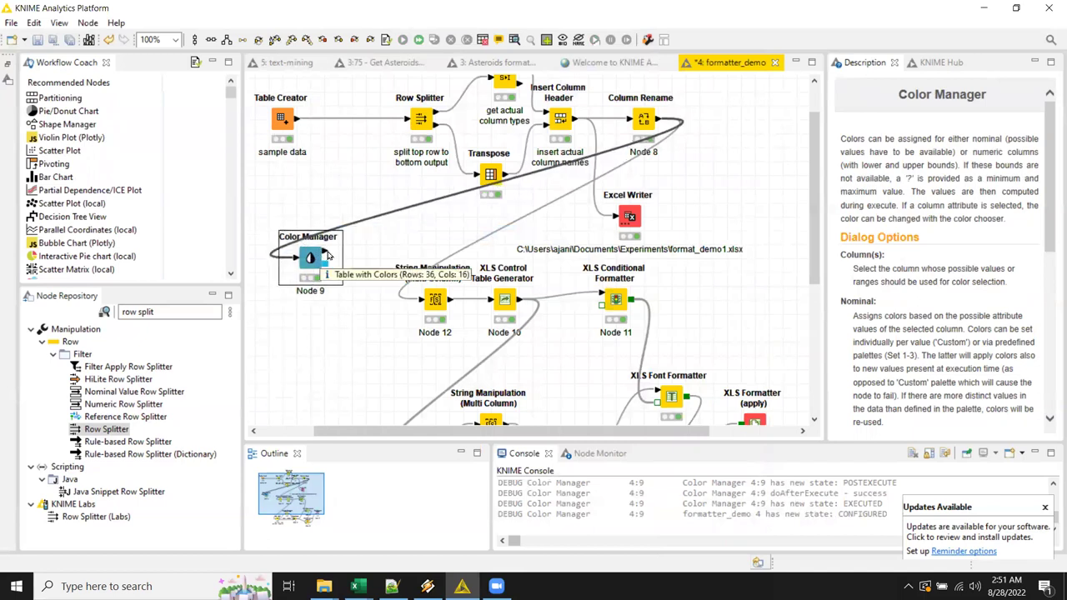
right_click(311, 260)
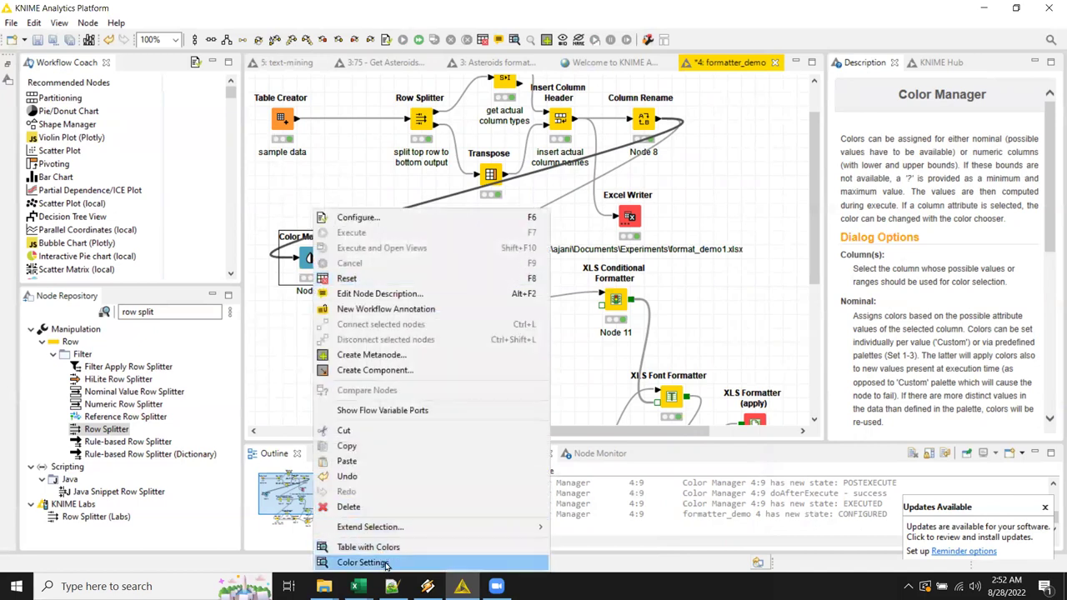
click(386, 564)
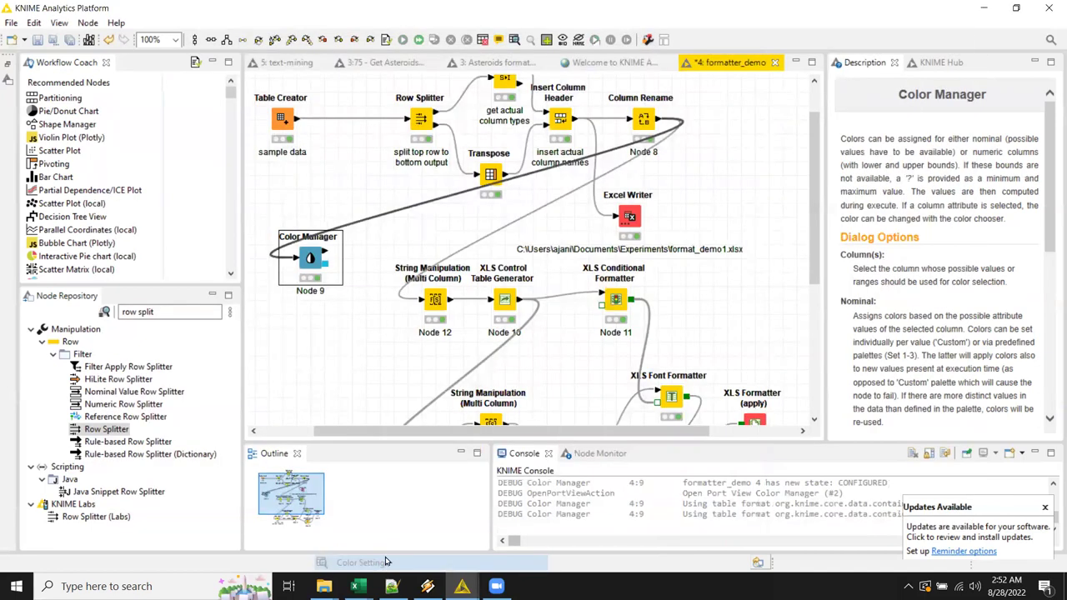
Step: Open the Color Manager's Table with Colors output, examine the row colours and close the table
right_click(310, 260)
click(361, 546)
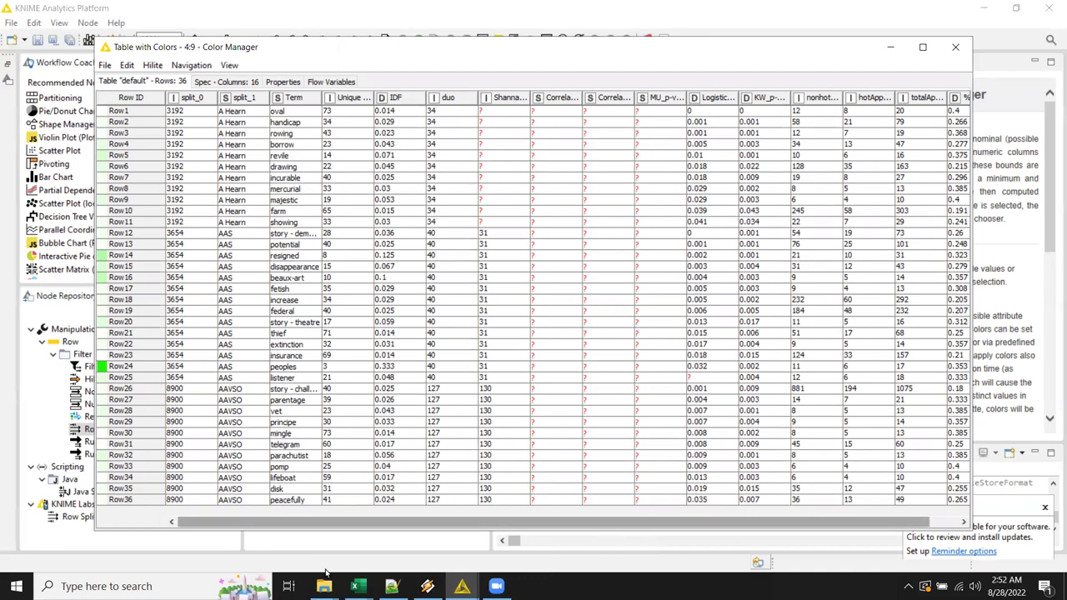
drag(473, 525, 434, 417)
click(957, 47)
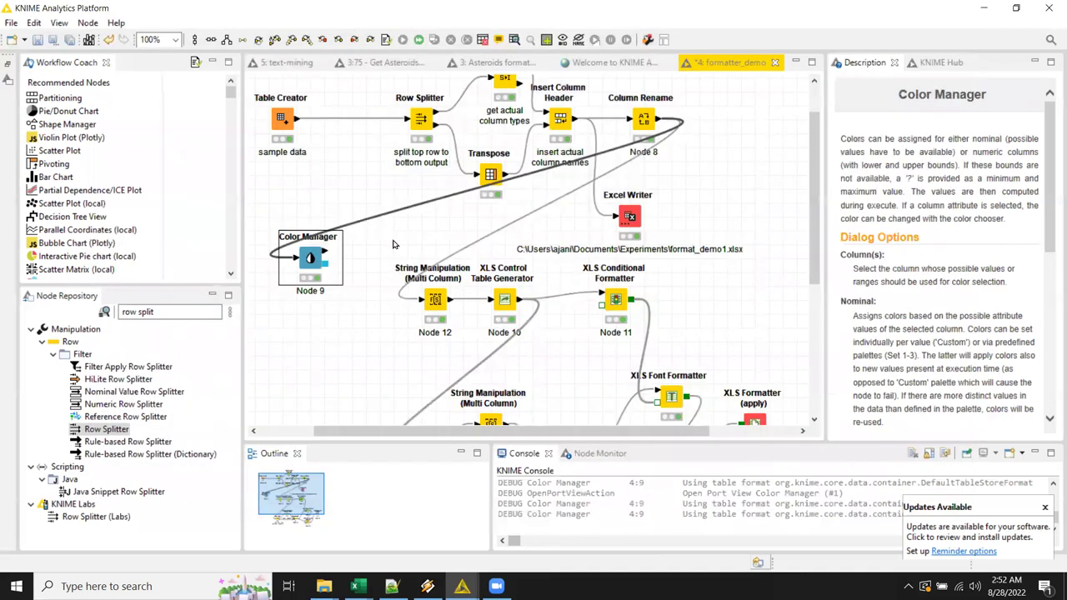
Step: Search the node repository for "visual", add a Visualization Property Extractor below the Color Manager and connect the two nodes
click(171, 314)
key(ctrl+a)
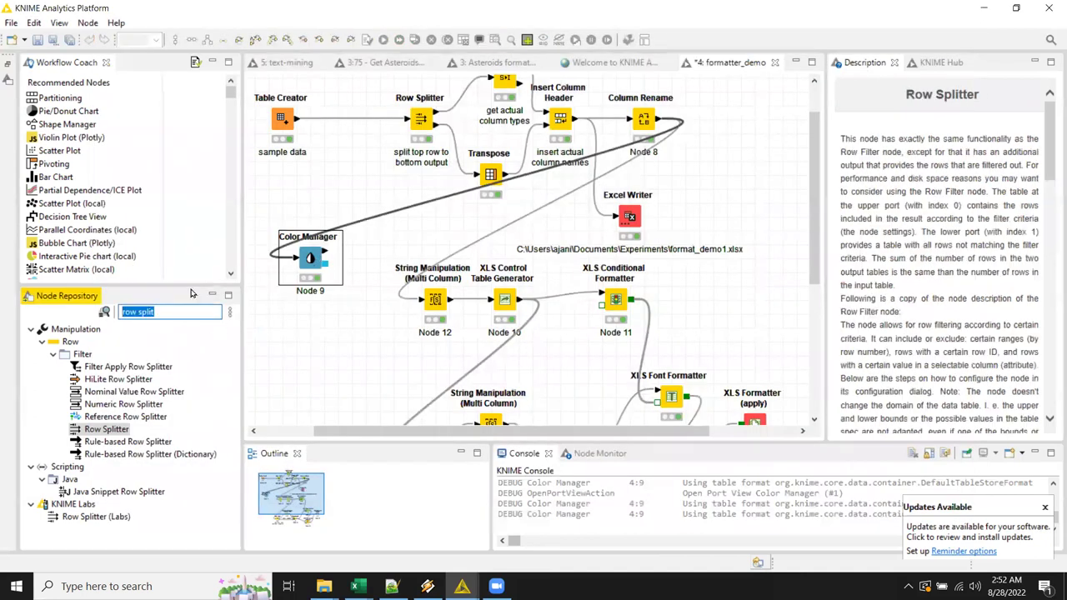
text(visual)
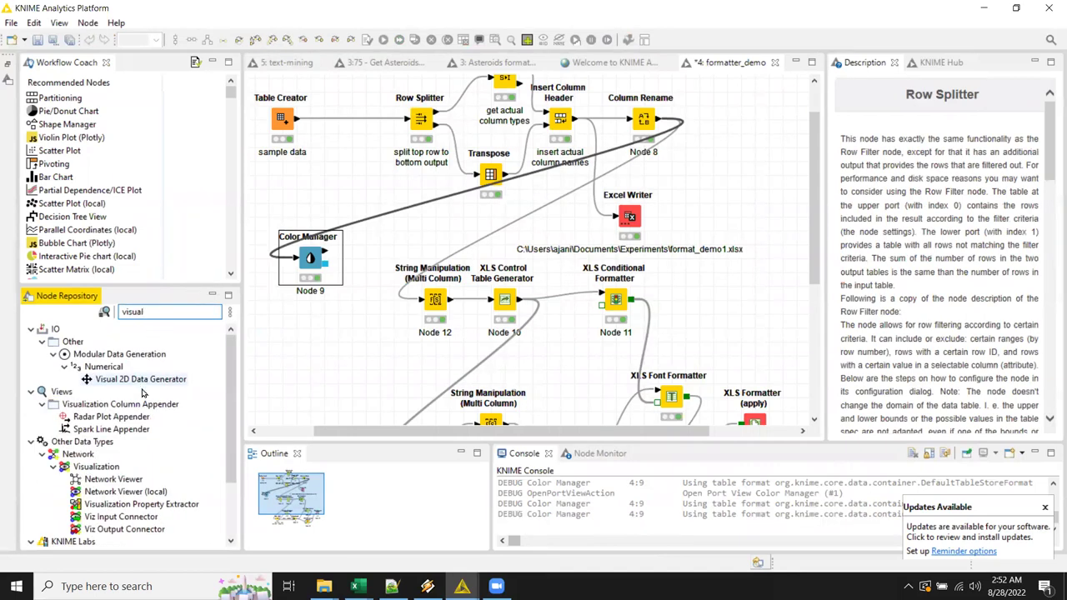
drag(142, 504, 338, 342)
click(326, 257)
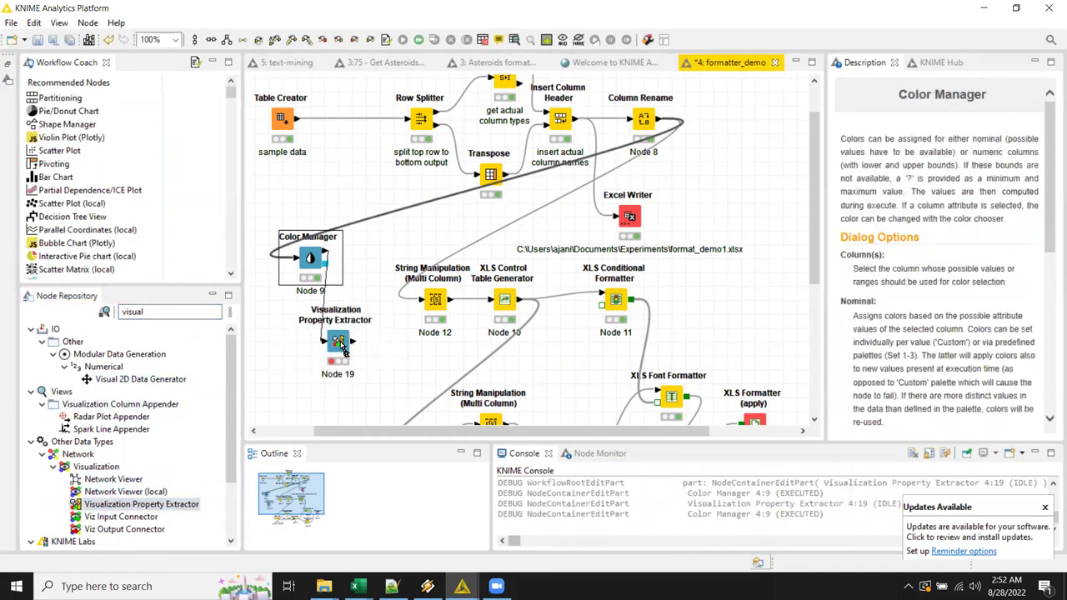
drag(301, 194, 331, 317)
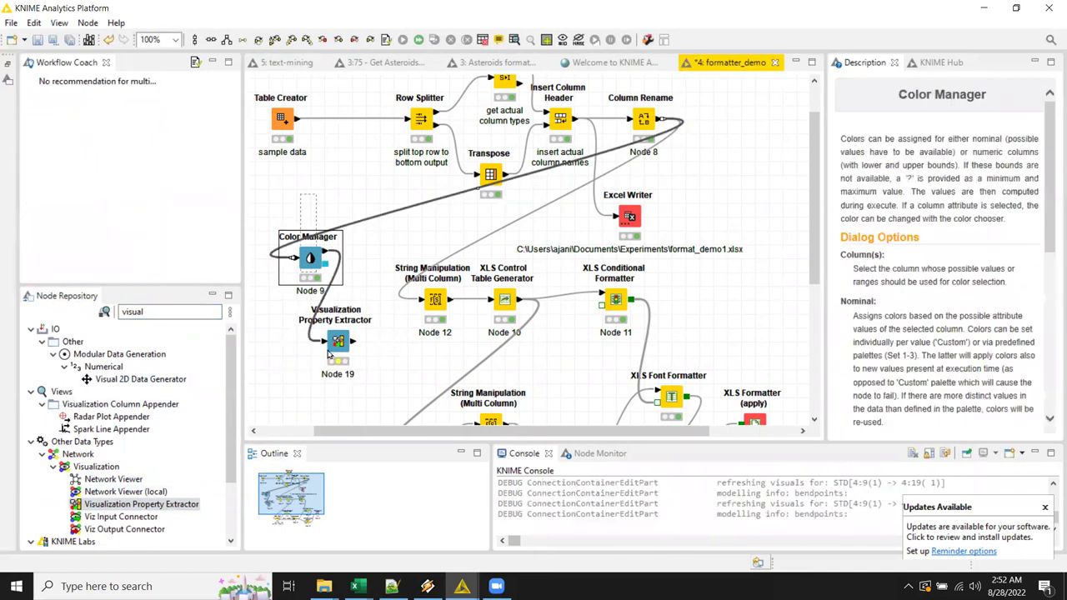
key(ctrl+l)
click(11, 23)
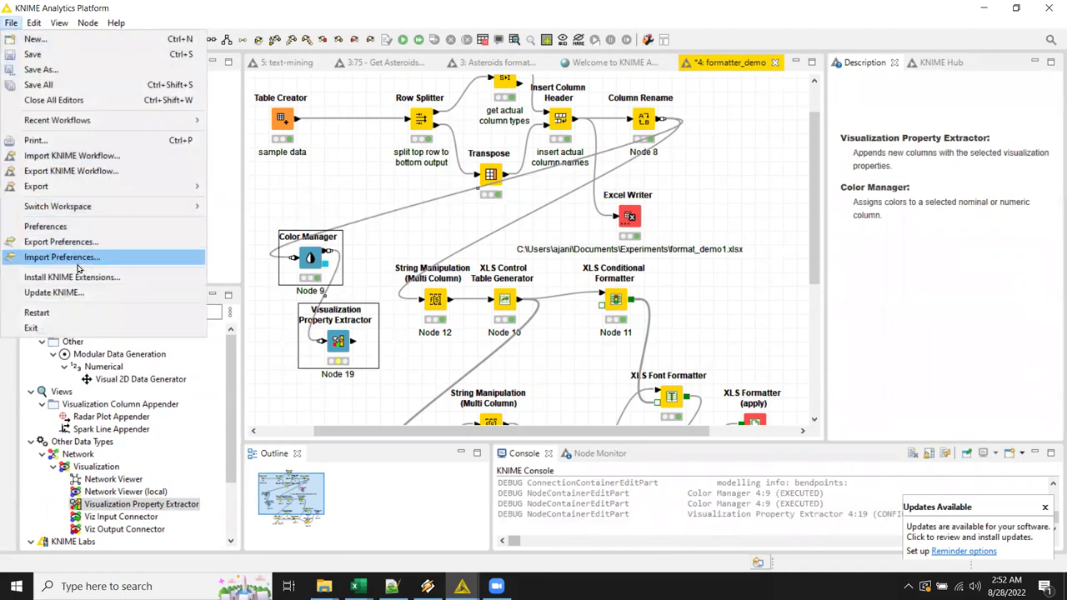
click(396, 387)
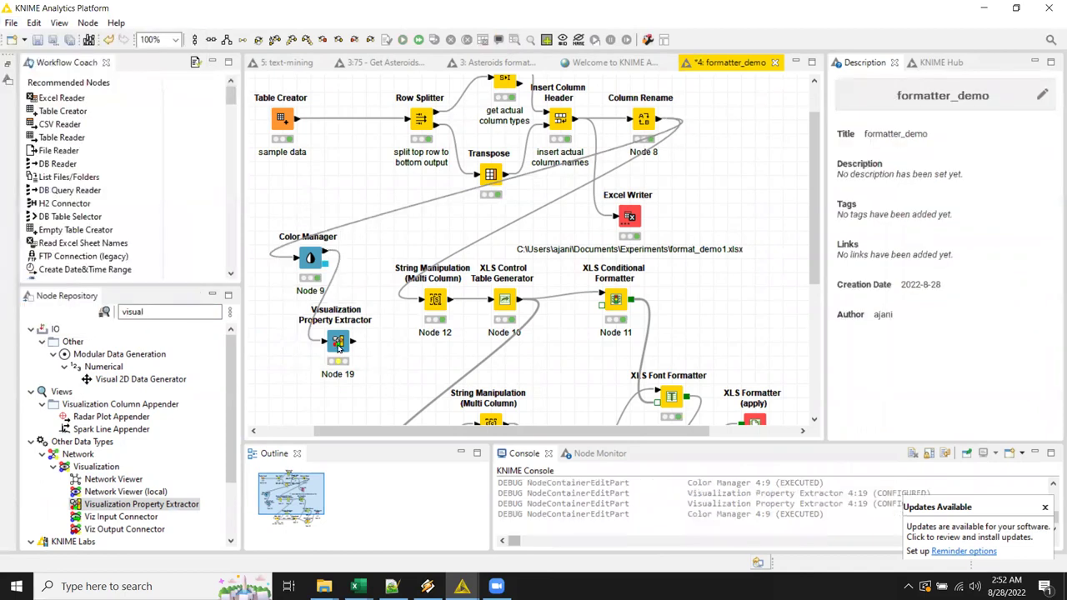
Step: Configure the Visualization Property Extractor to append the colour in a column named color, and execute the node
click(337, 347)
double_click(338, 346)
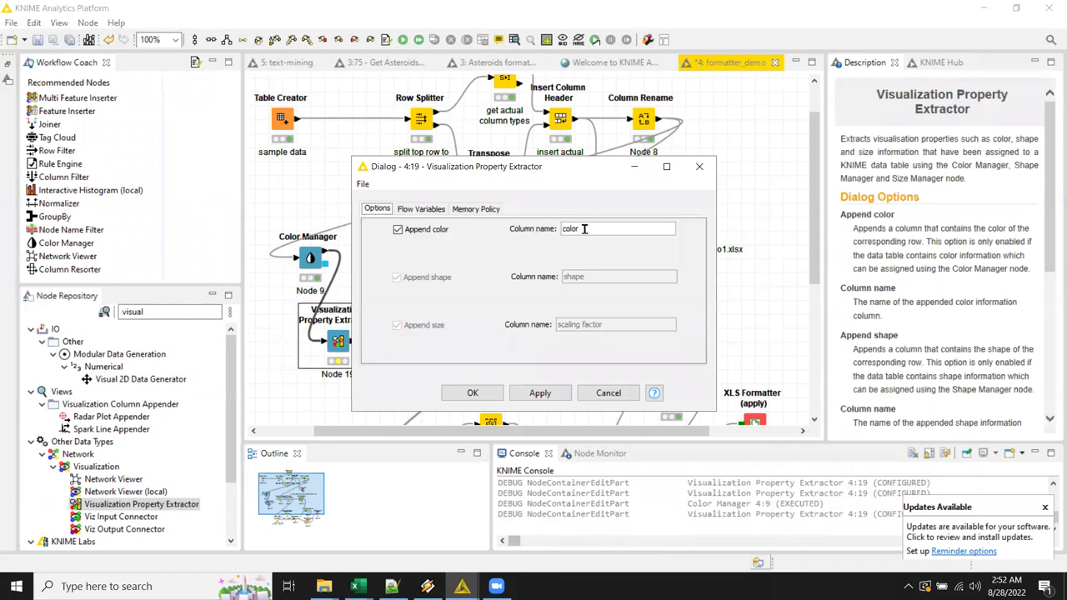
click(473, 393)
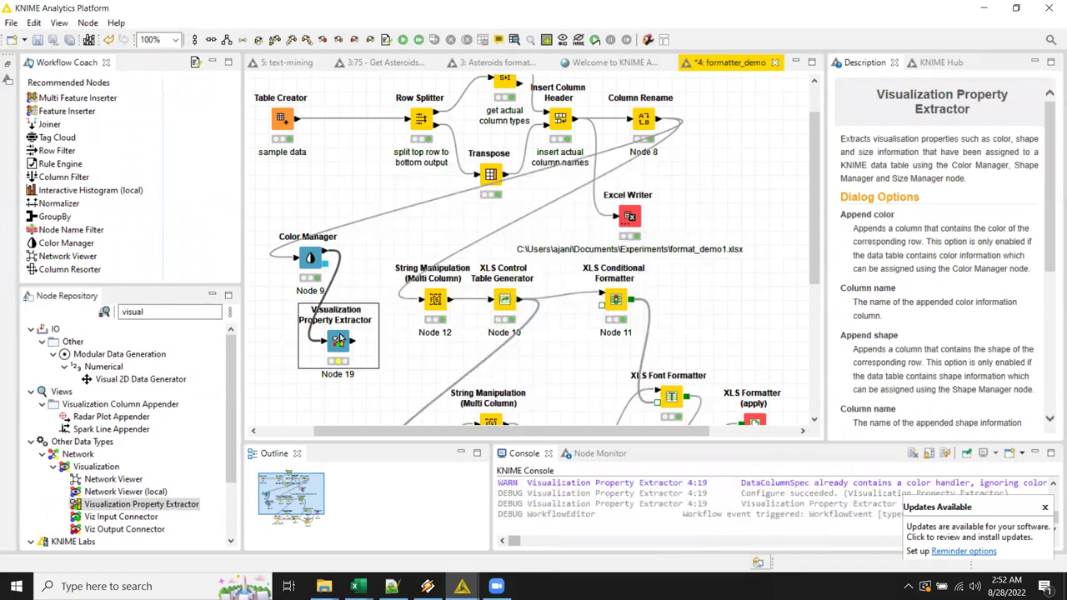
right_click(339, 340)
click(375, 250)
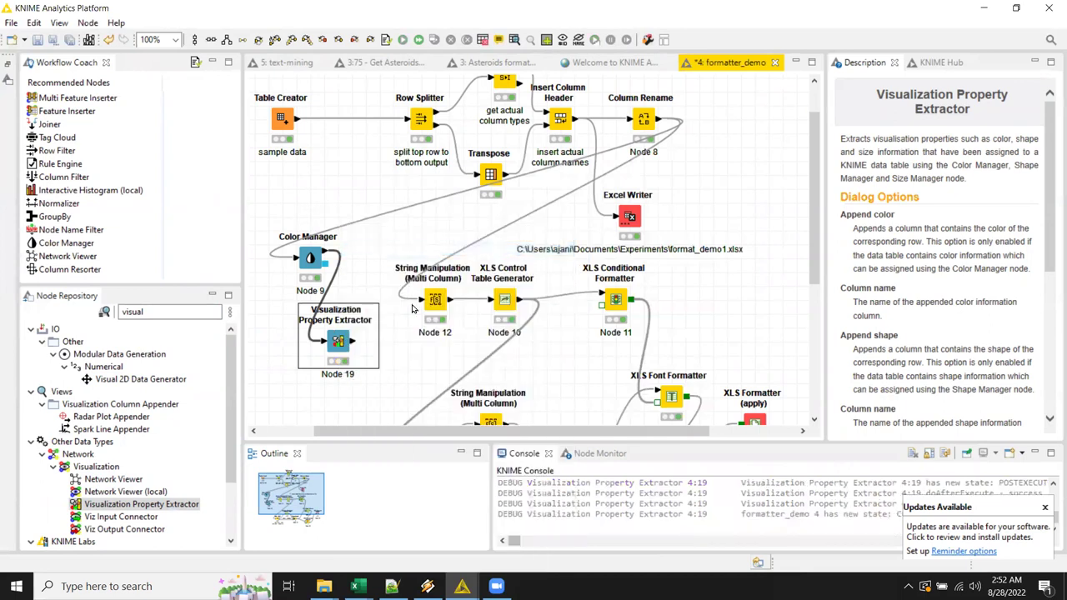
Step: Open the Visualization Property Extractor's Enhanced table and examine the appended color column at its end
right_click(337, 340)
click(381, 563)
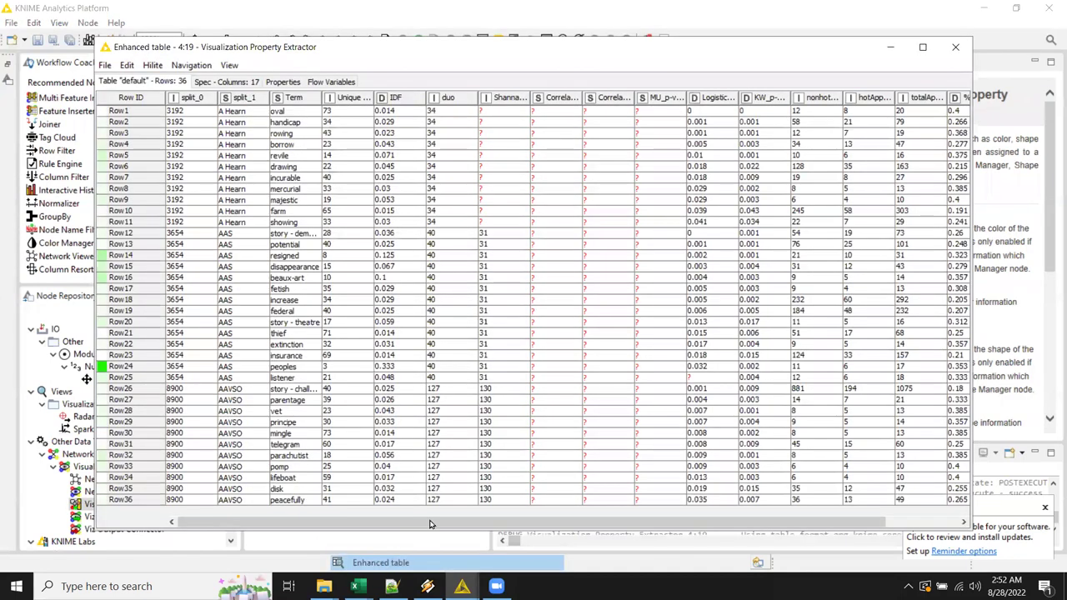
drag(539, 520, 702, 527)
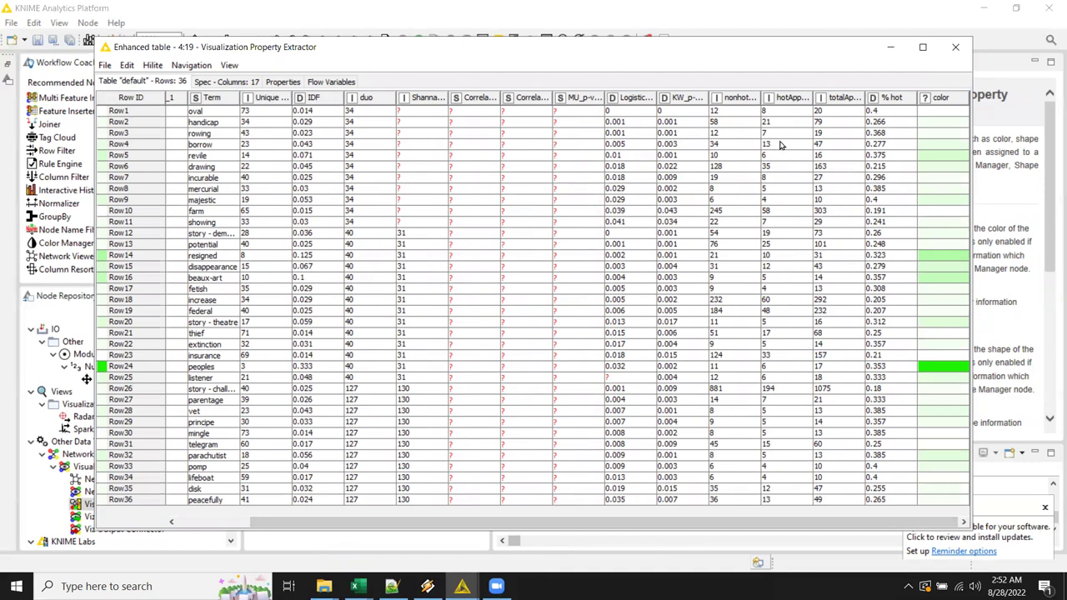
click(956, 50)
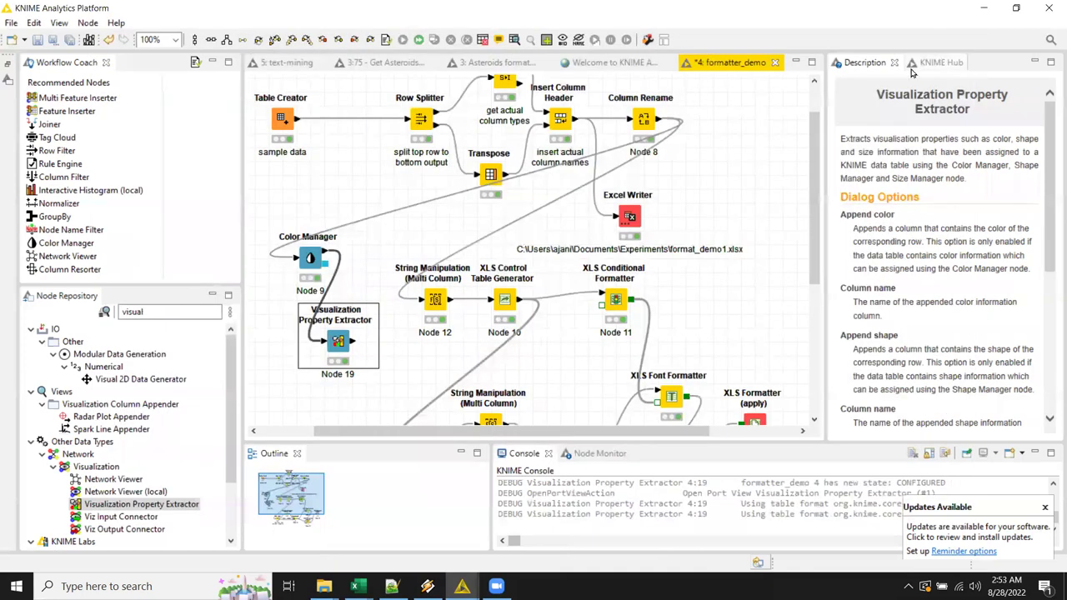
Step: Shift the Excel Writer, Node 12 String Manipulation, XLS Control Table Generator and XLS Conditional Formatter rightward, and align the Visualization Property Extractor beneath the Color Manager
drag(425, 302, 425, 260)
drag(504, 301, 518, 259)
drag(631, 216, 713, 202)
drag(612, 296, 655, 310)
click(517, 263)
drag(518, 269, 546, 305)
click(435, 277)
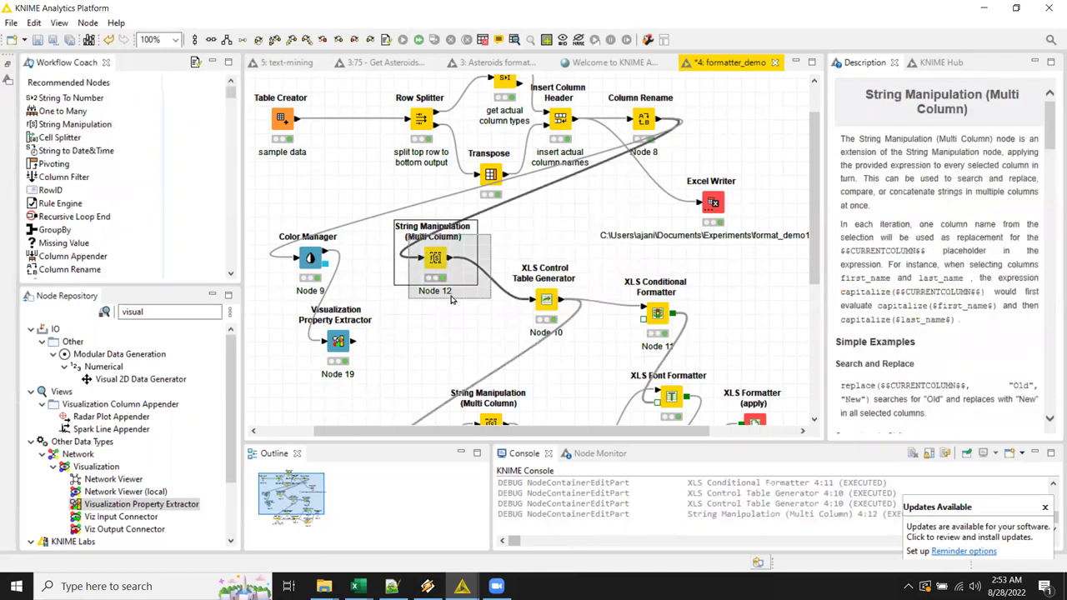
drag(451, 301, 464, 325)
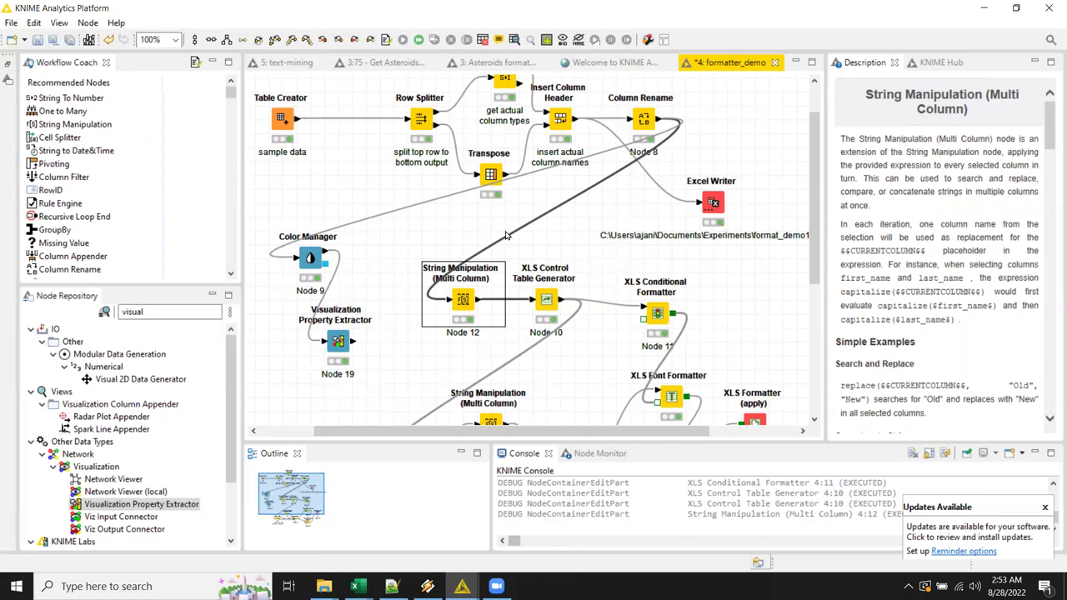
click(339, 342)
scroll(374, 327, down, 3)
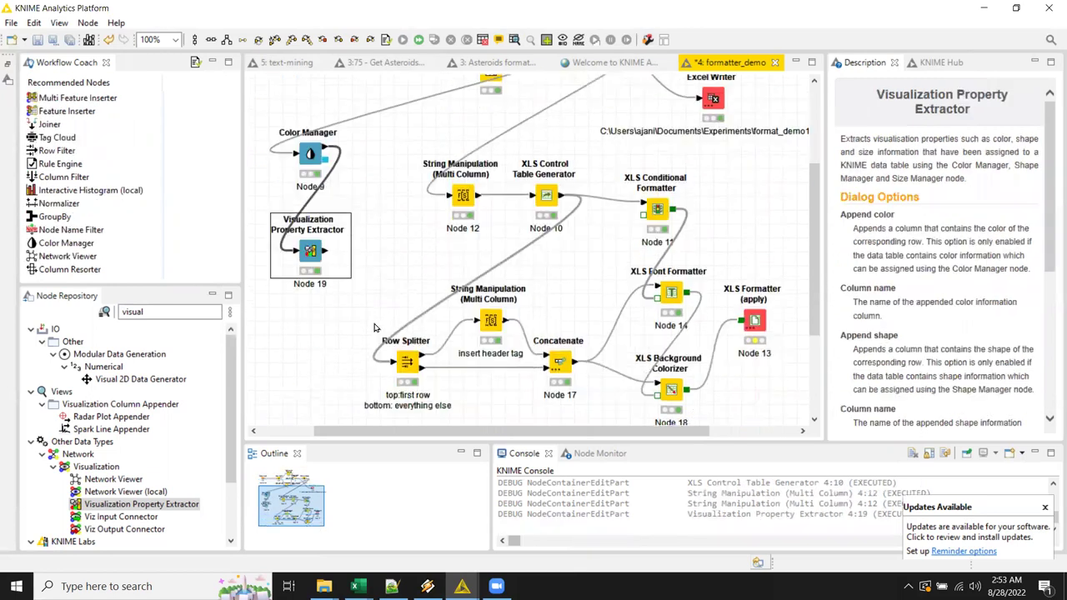
Step: Reopen the Visualization Property Extractor's Enhanced table to review the color column against the data rows, and close it
right_click(310, 250)
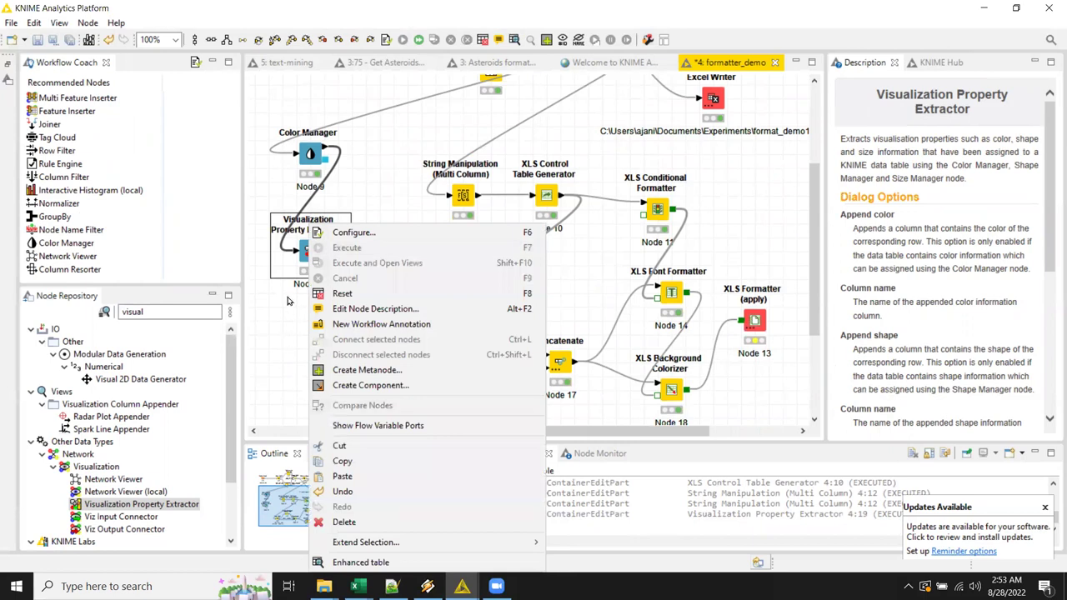
click(295, 308)
right_click(310, 250)
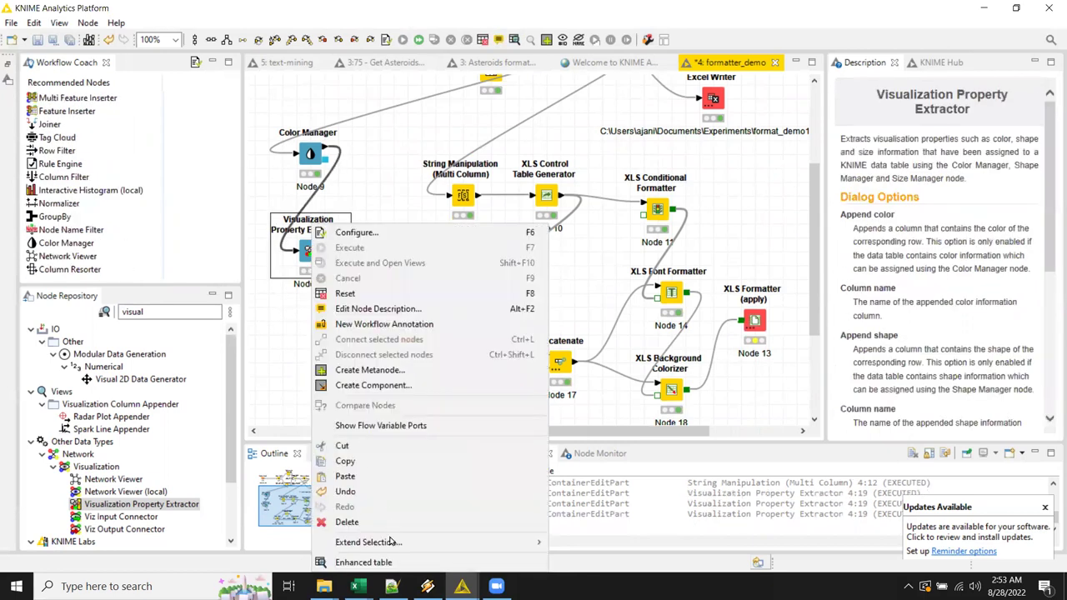
click(390, 564)
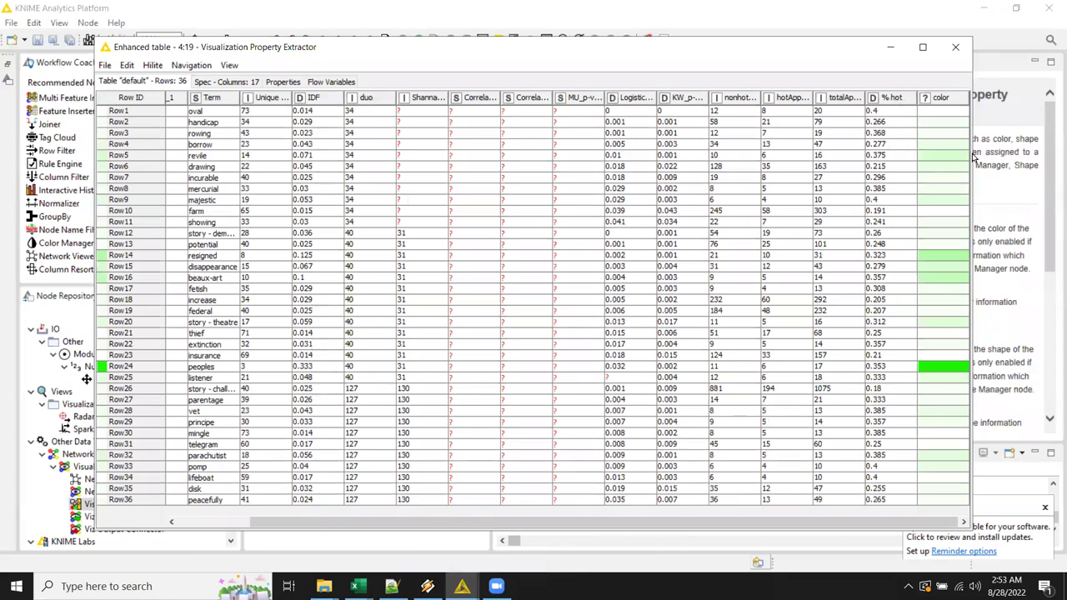
click(955, 47)
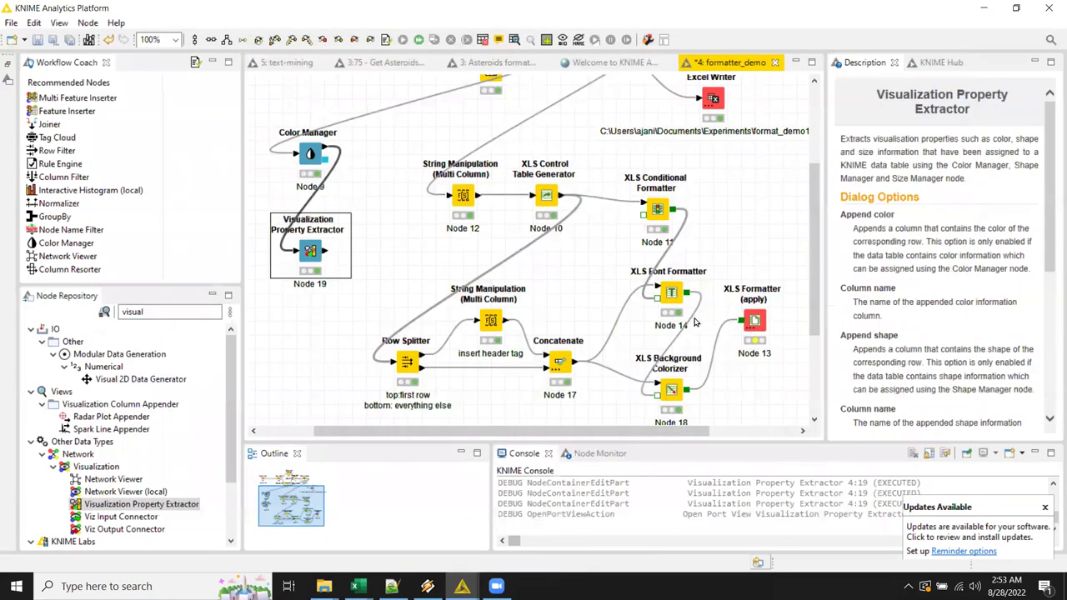
Step: Review the XLS Background Colorizer's control table style options and the RGB colour code formats in its description
scroll(673, 341, down, 2)
click(670, 339)
double_click(670, 338)
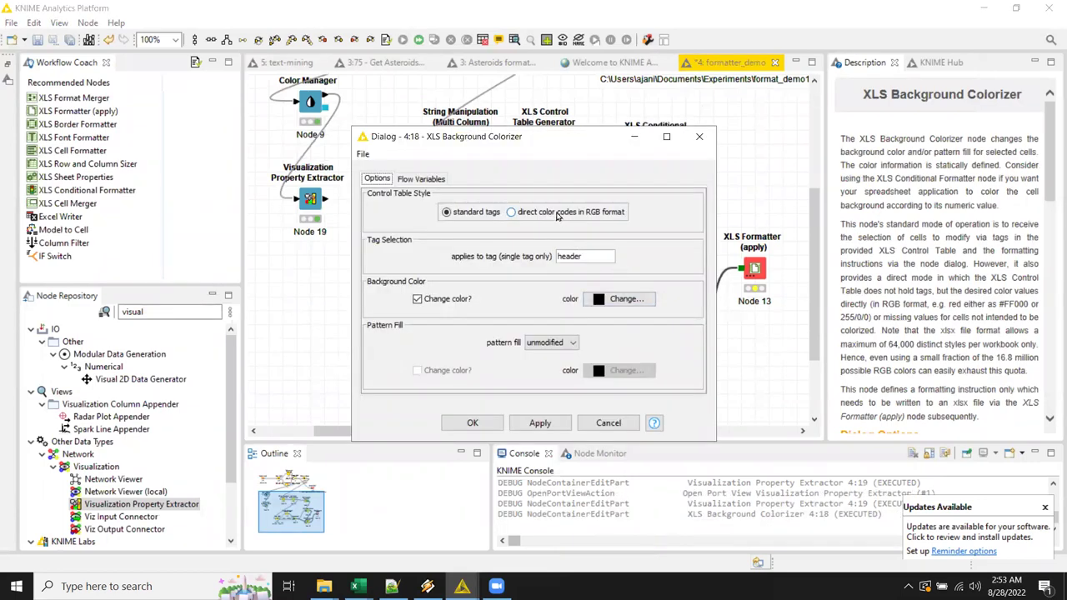
click(595, 423)
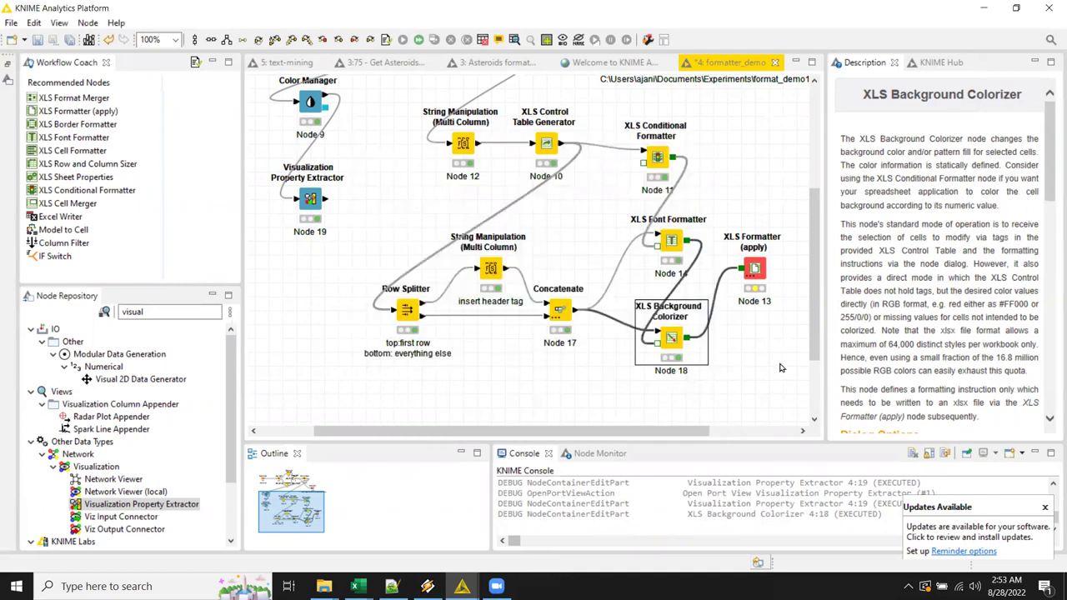
click(956, 215)
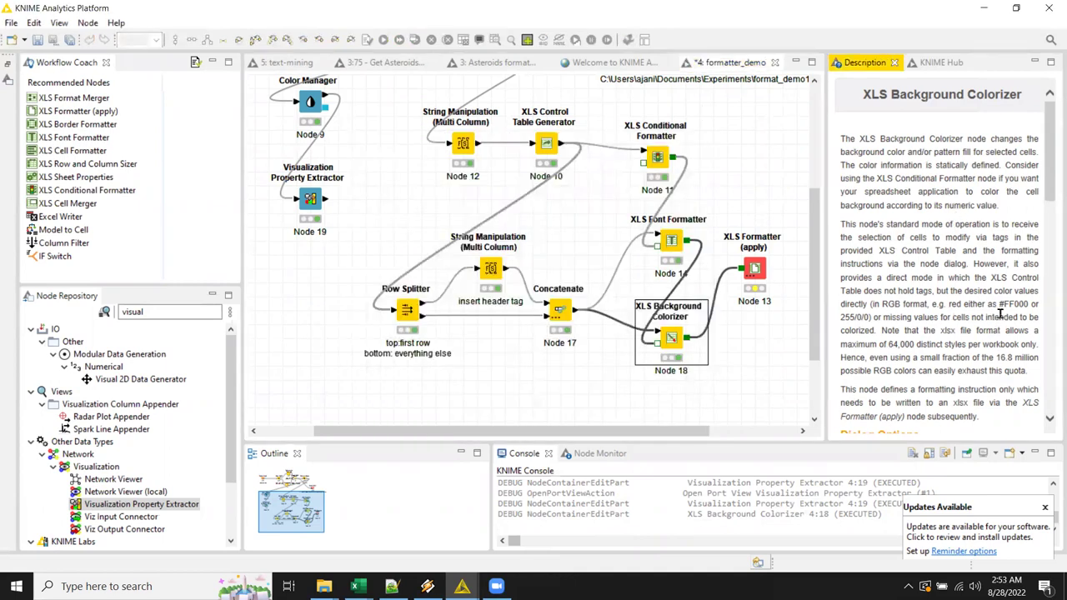
double_click(1012, 305)
drag(840, 317, 871, 317)
Step: Add a Rule Engine node connected to the Visualization Property Extractor's output and place it close beside that node
click(310, 200)
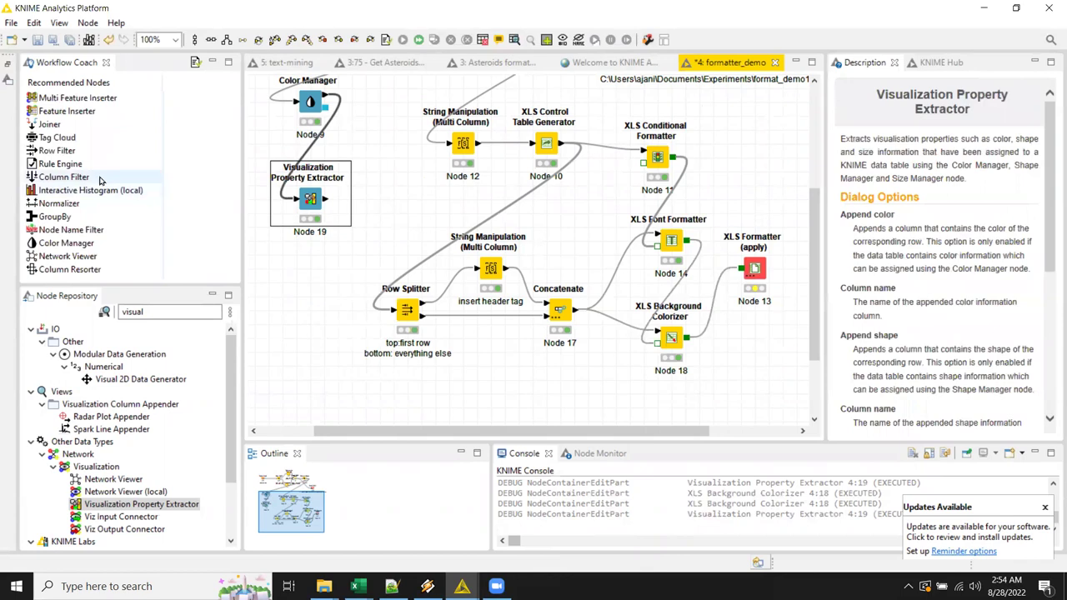
double_click(60, 165)
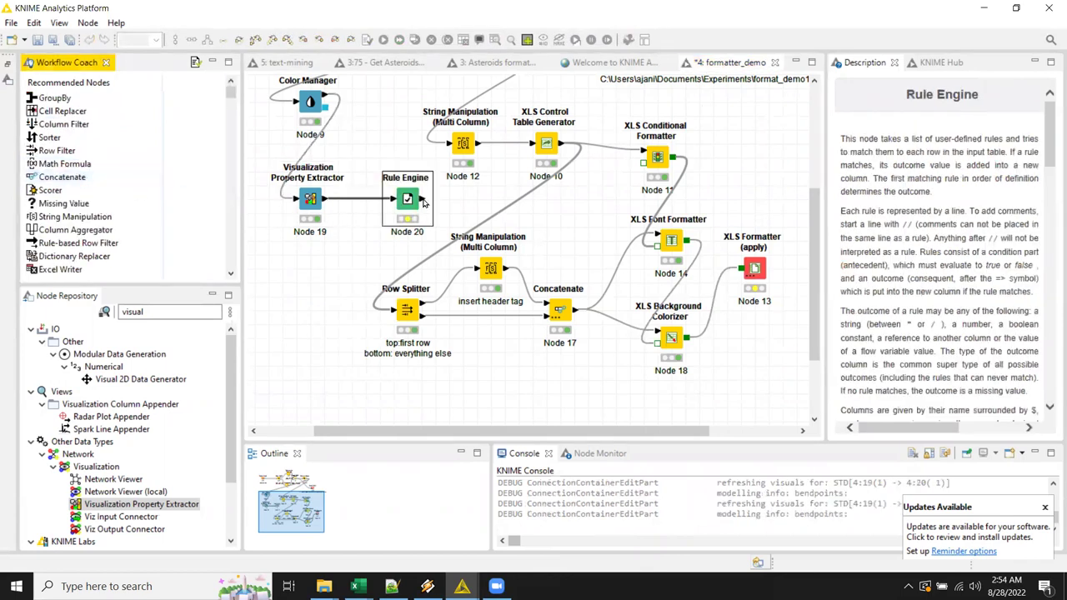
drag(407, 198, 362, 202)
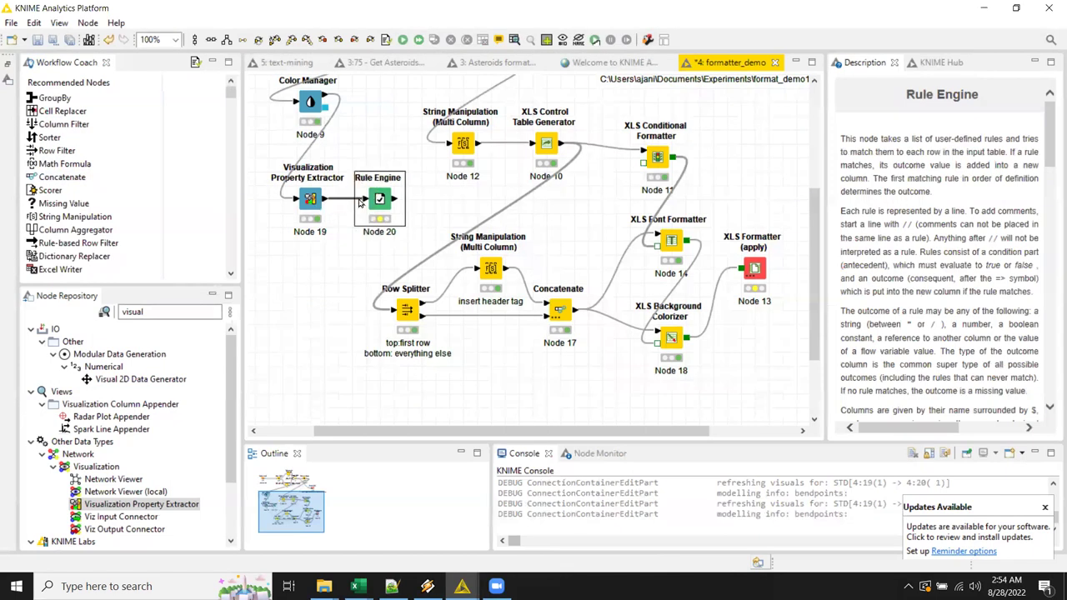
Step: Configure the Rule Engine with the expression $color$, replacing the Term column, and try to apply the settings
double_click(379, 198)
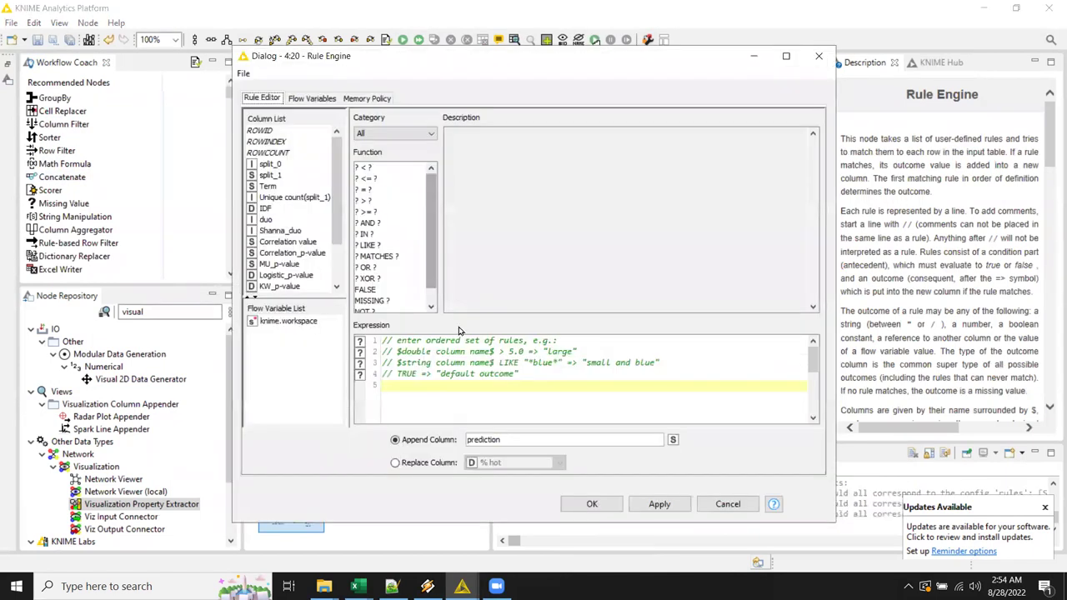
click(425, 385)
drag(337, 240, 315, 292)
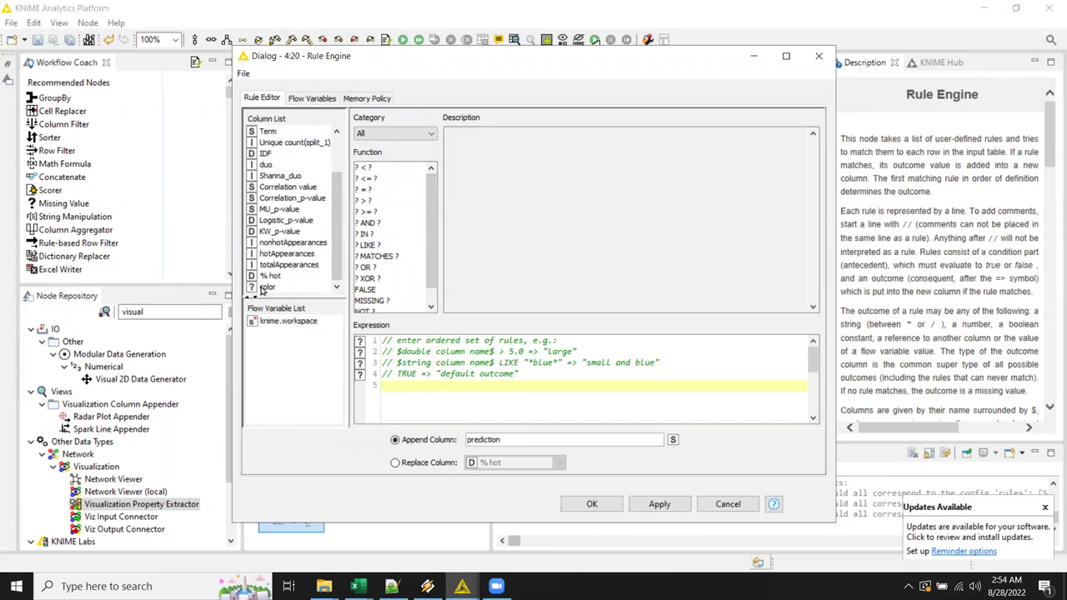
double_click(265, 288)
click(435, 463)
click(495, 463)
scroll(500, 499, up, 5)
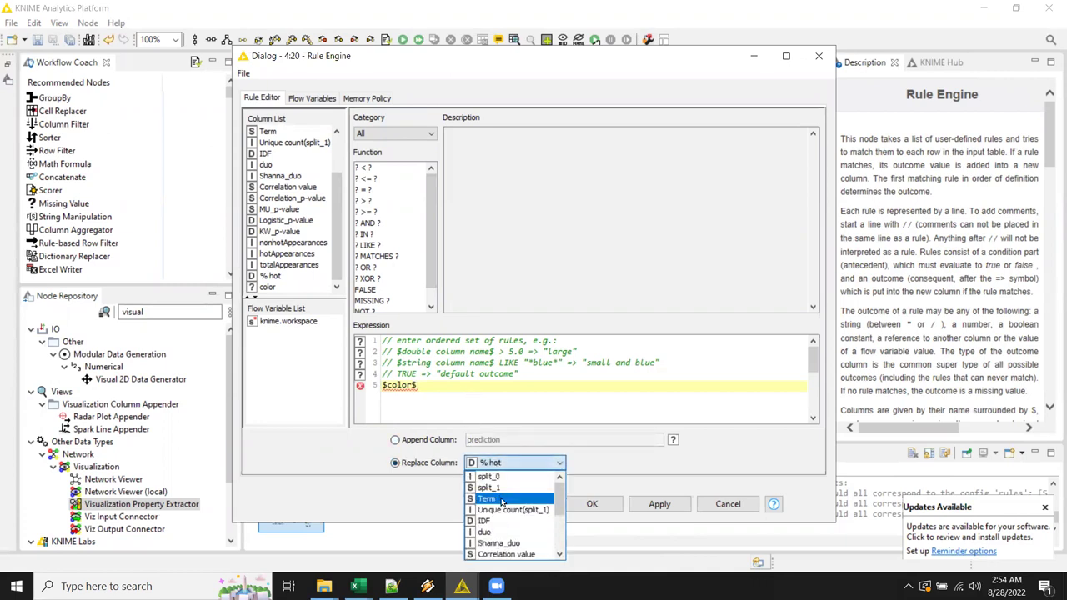
click(502, 499)
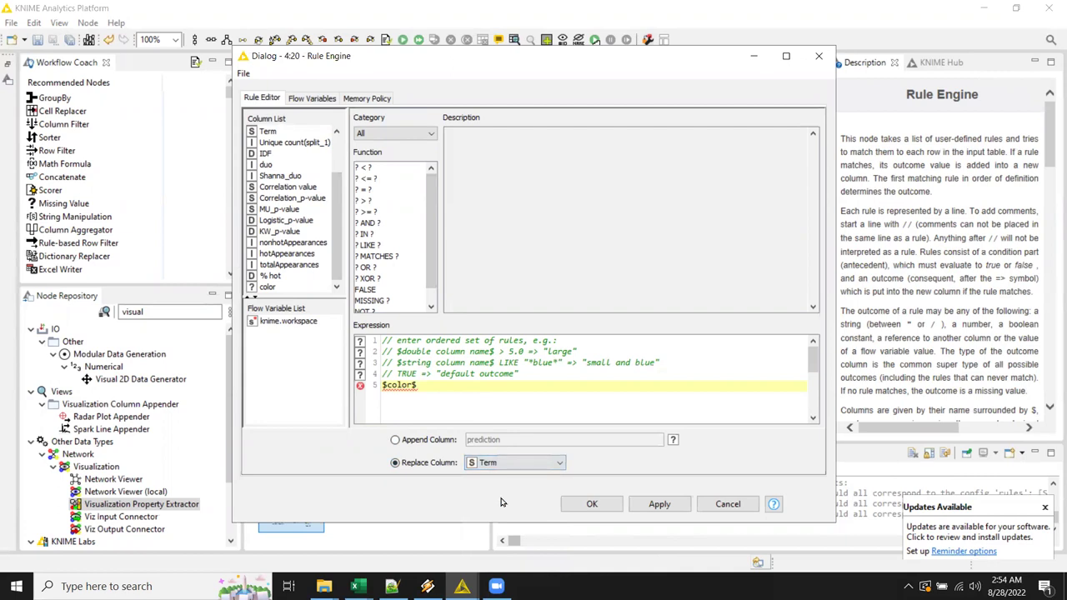
click(590, 504)
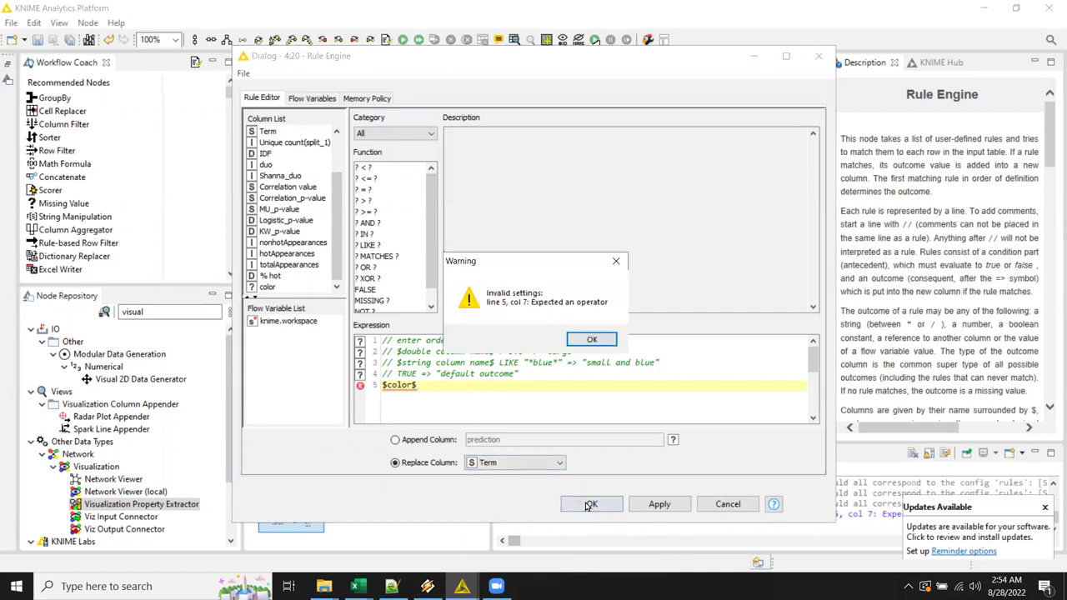
click(591, 340)
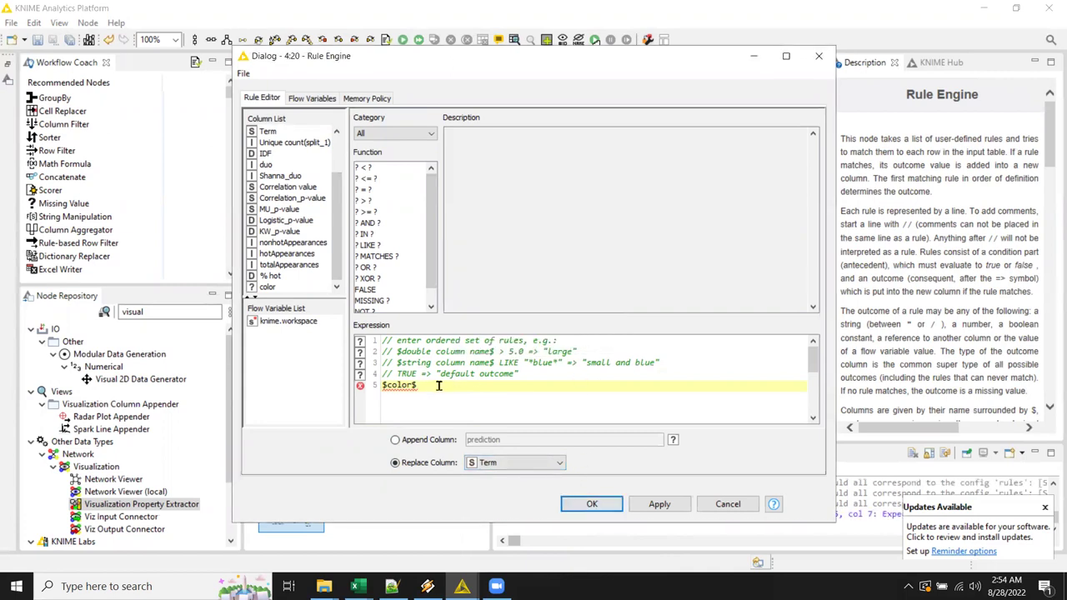
Step: Complete the Rule Engine expression so that it reads TRUE=>$color$
click(384, 385)
text(TRUE)
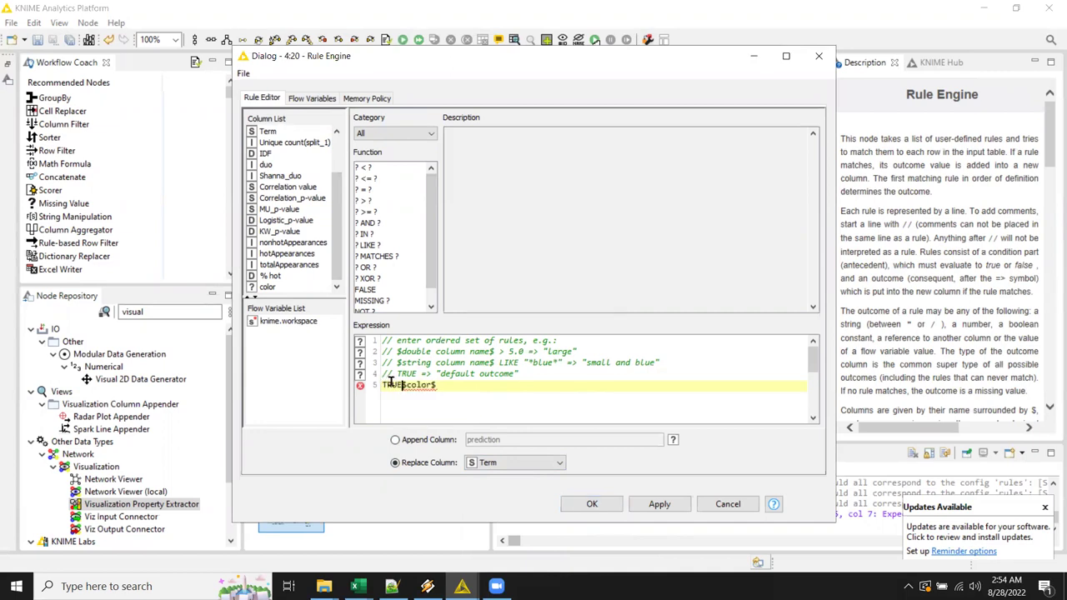
text(=>)
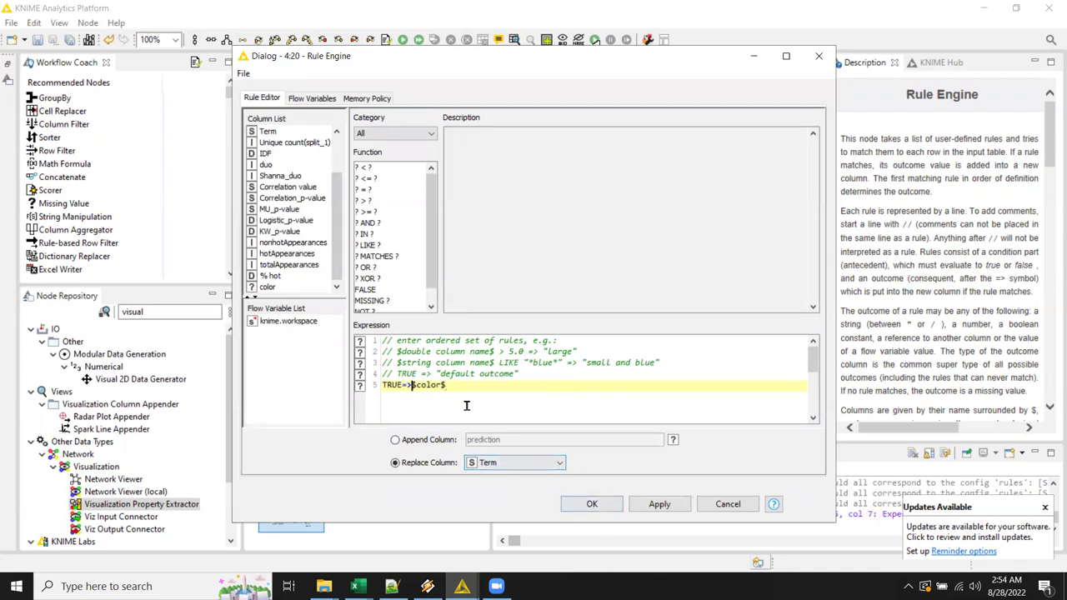
Step: Accept the Rule Engine settings, execute the node and check the Term column in its classified values table
click(592, 505)
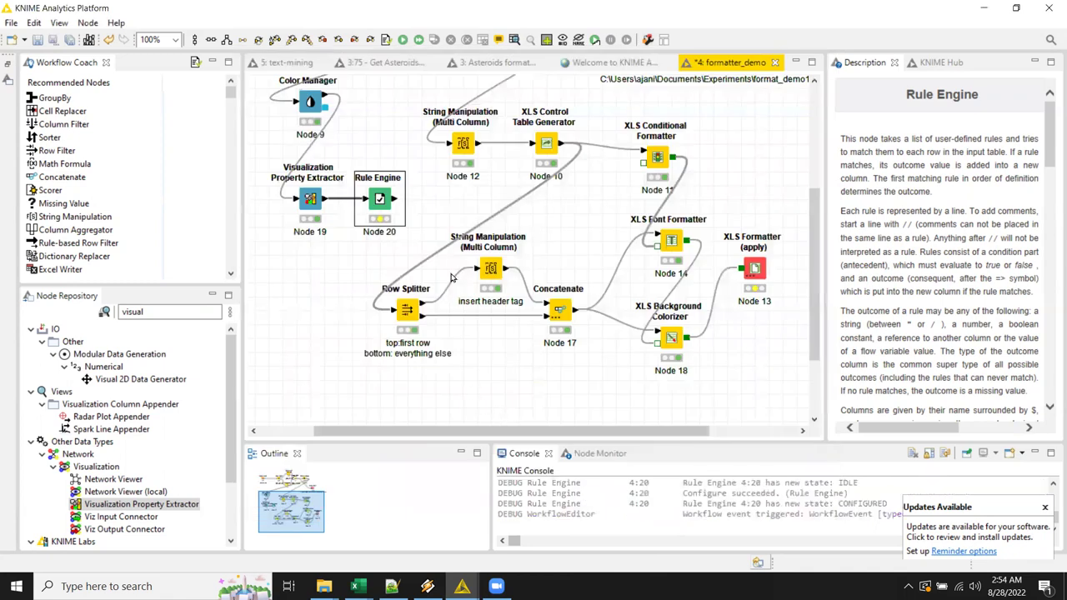
right_click(373, 199)
click(391, 221)
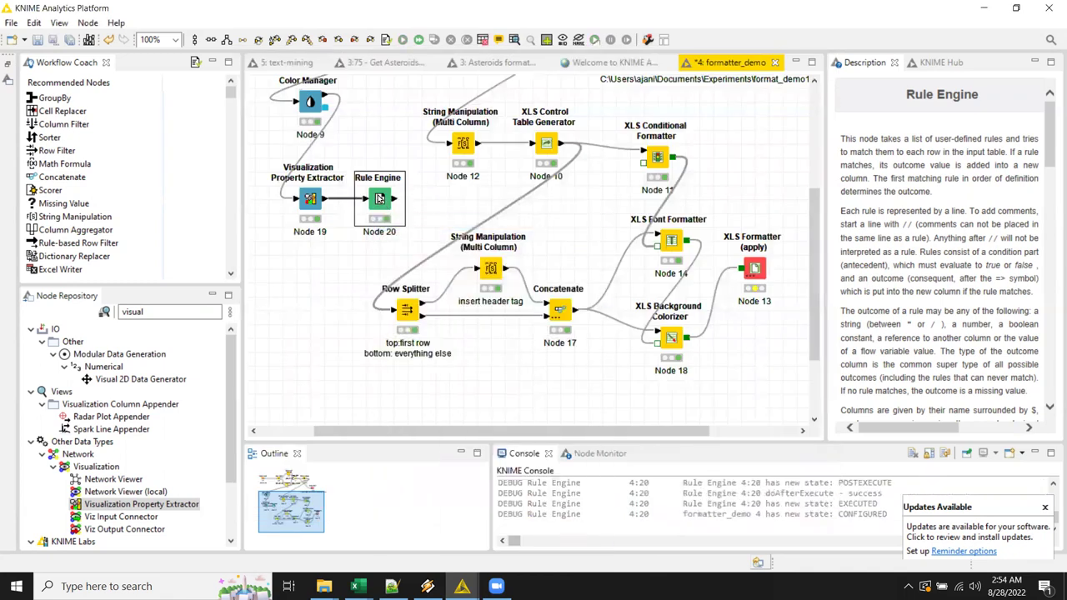
right_click(380, 199)
click(425, 532)
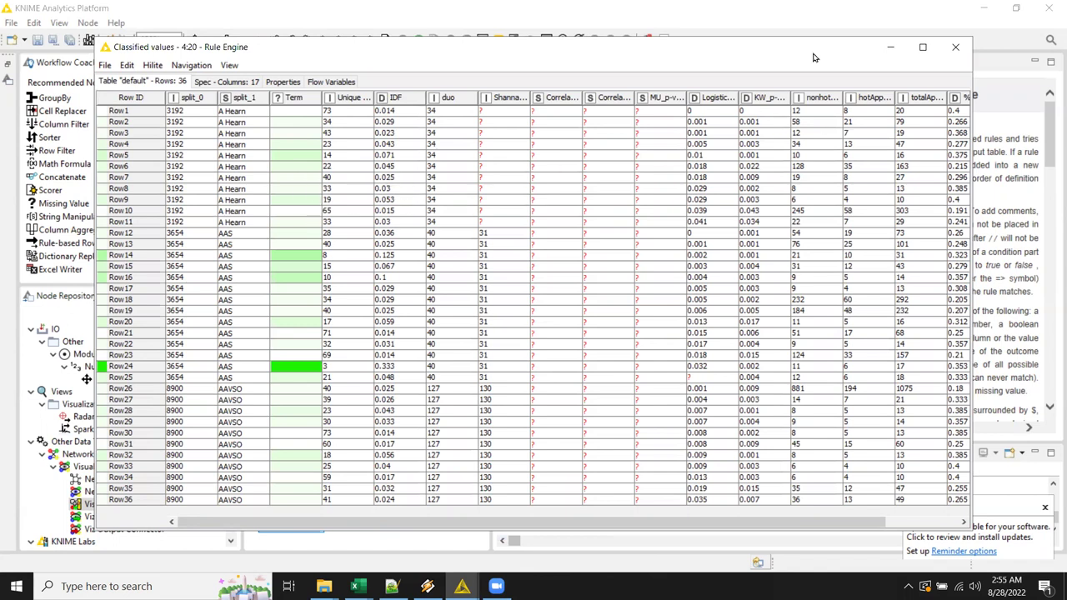
click(955, 47)
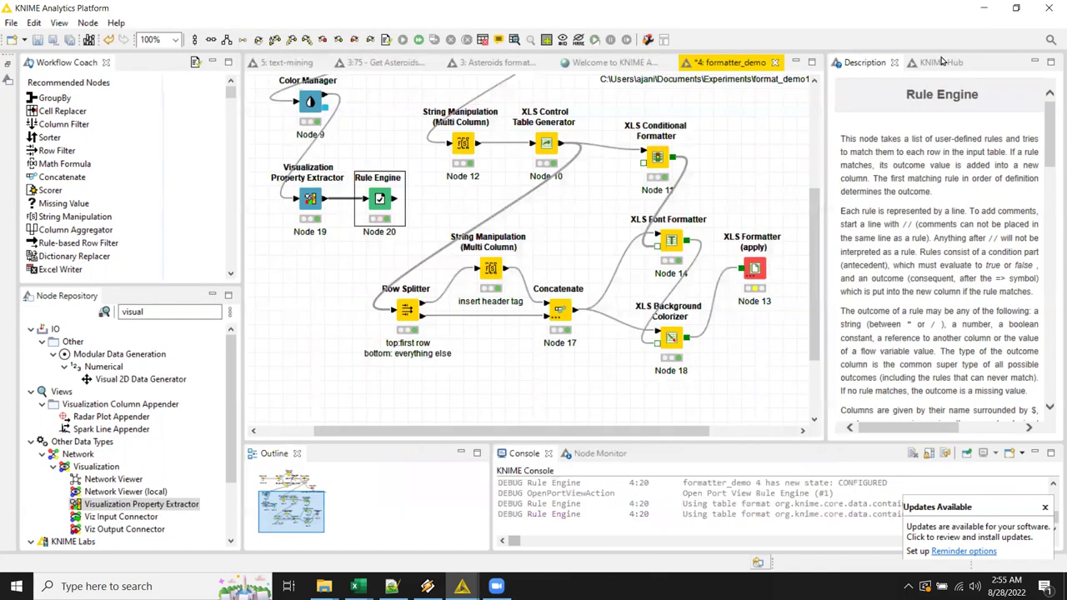
double_click(379, 198)
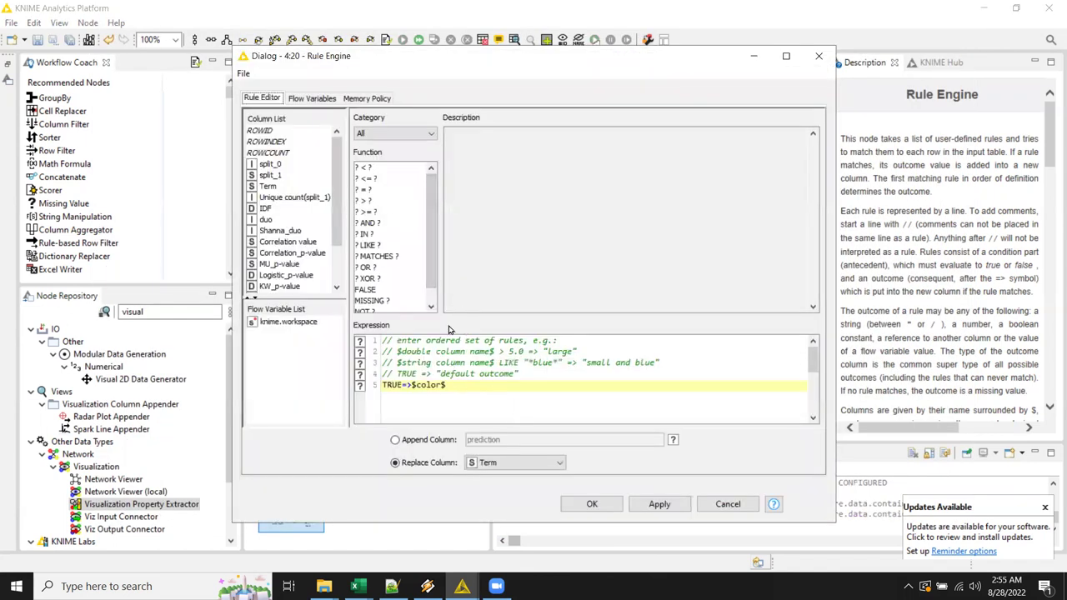
scroll(433, 267, down, 1)
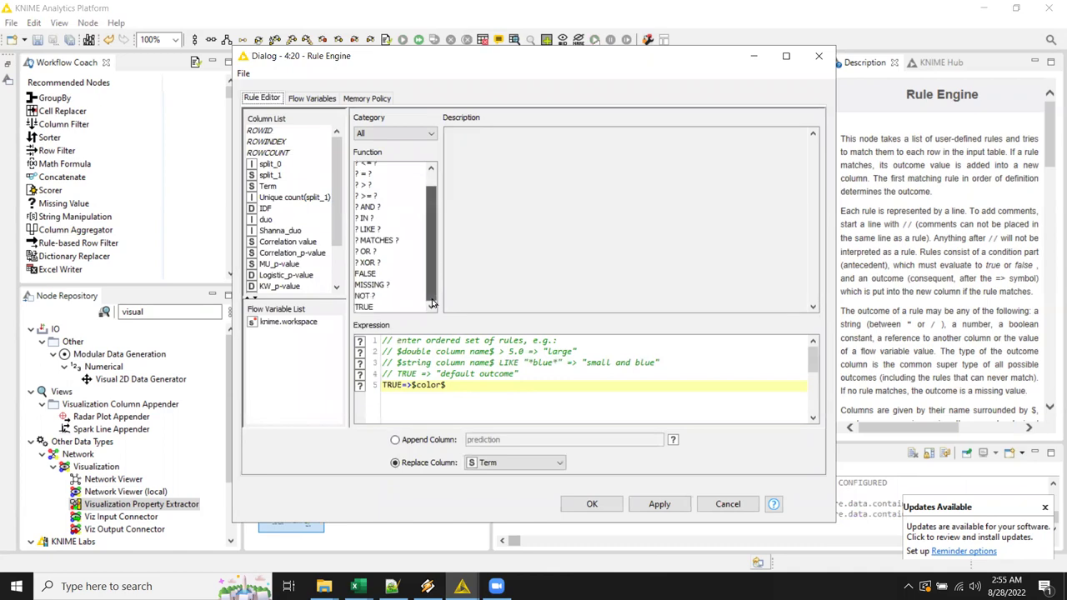
click(727, 503)
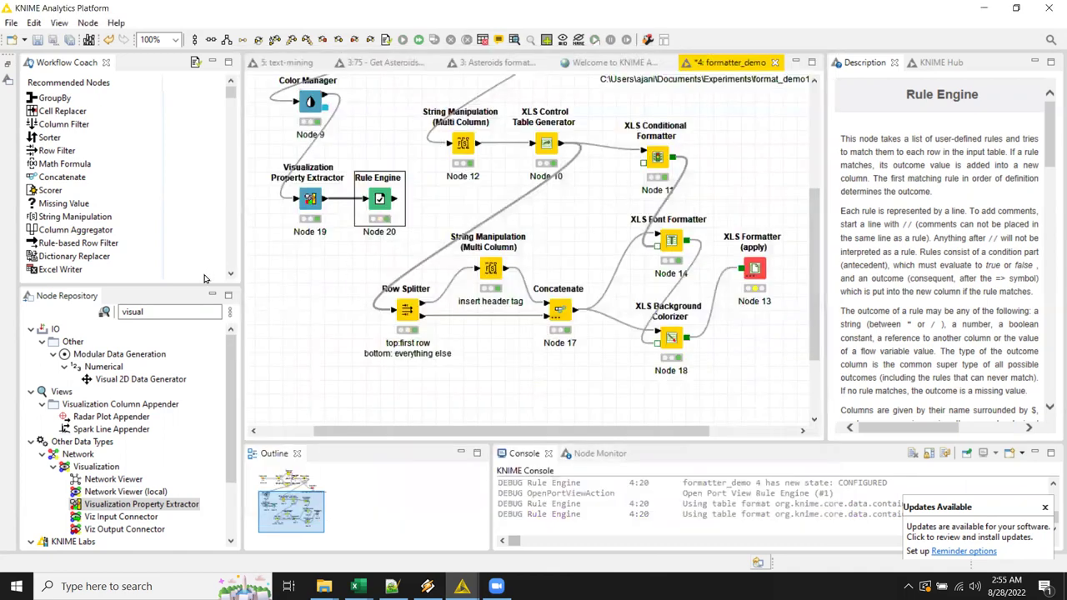
Step: Add a String Manipulation node connected to the Rule Engine's output and place it below the Visualization Property Extractor
double_click(143, 311)
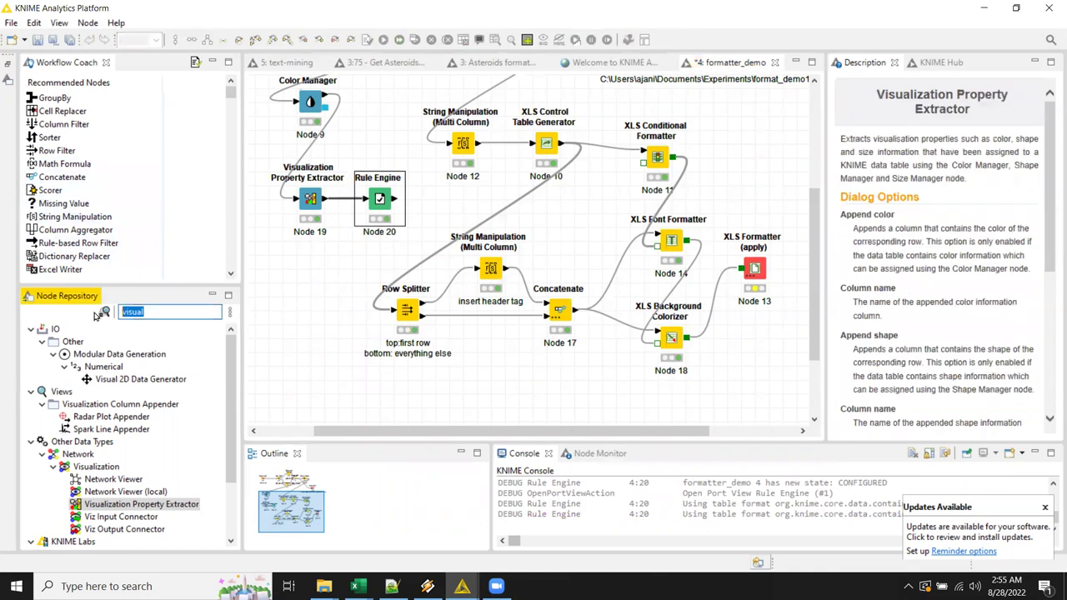
text(string manip)
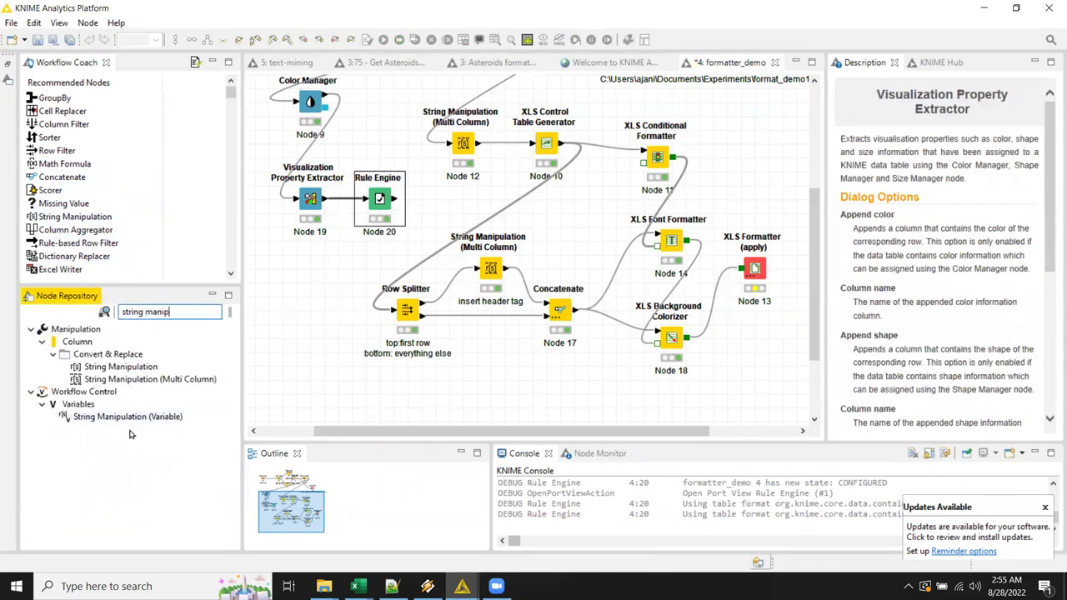
click(125, 369)
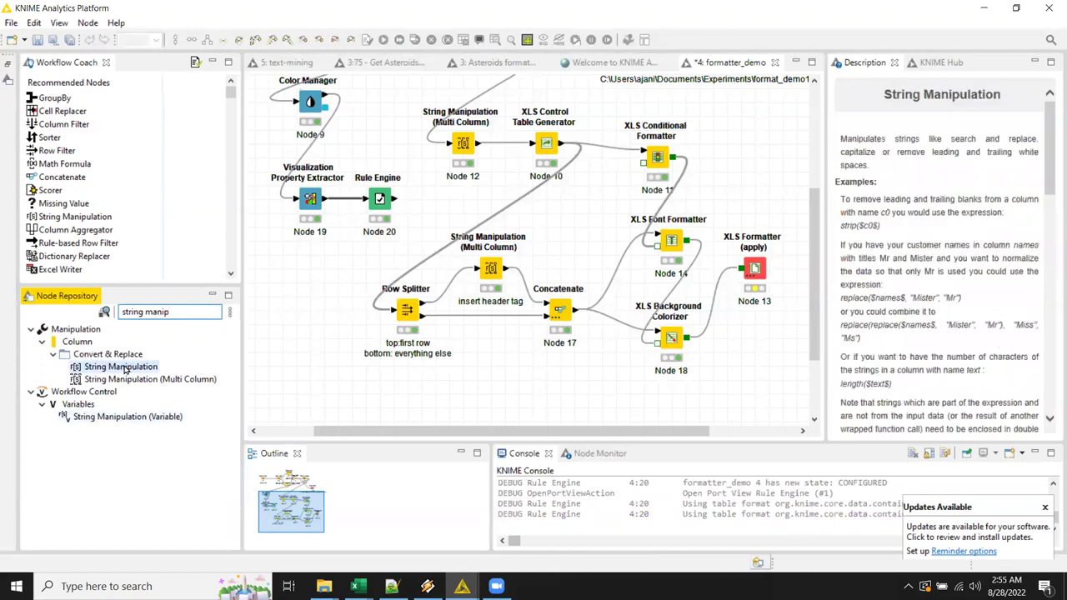
drag(125, 369, 434, 200)
drag(332, 257, 305, 275)
Step: Configure the String Manipulation node with the expression string($Term$), replacing the Term column
double_click(307, 272)
click(405, 337)
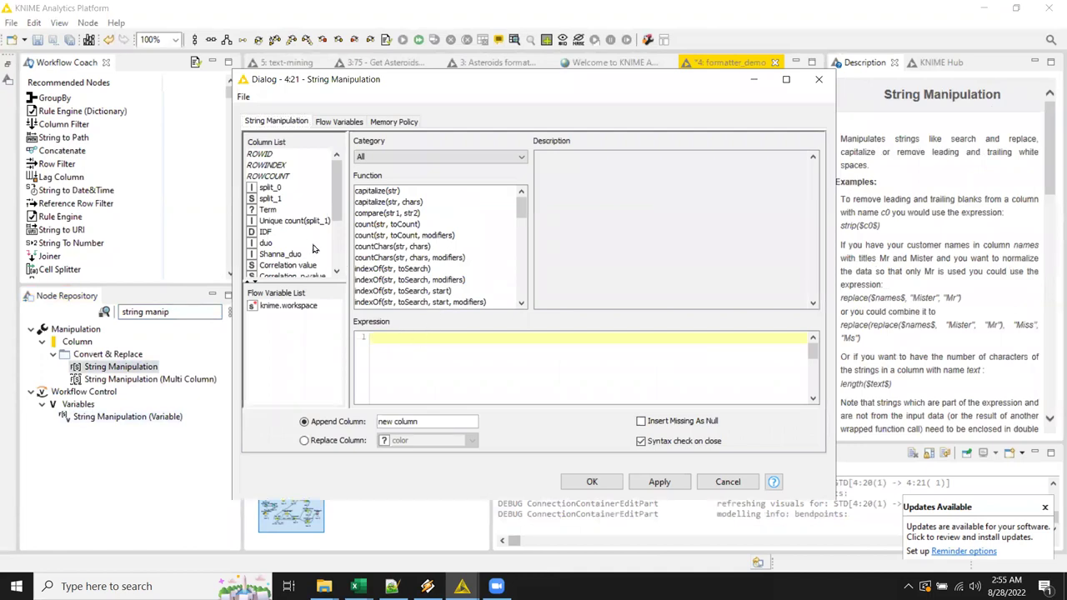
text(string()
double_click(271, 210)
click(340, 442)
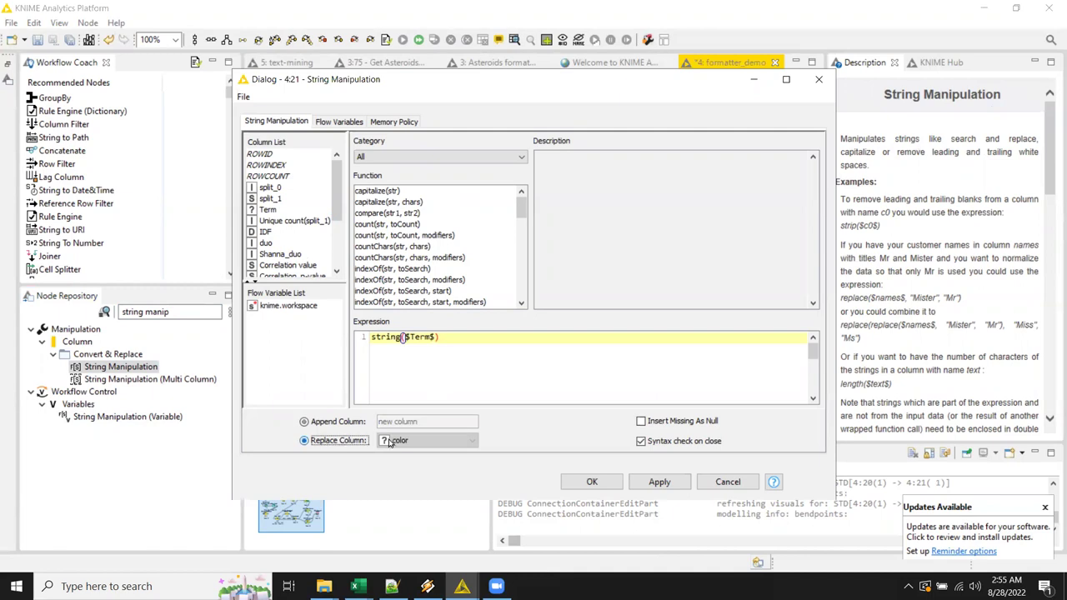
click(424, 443)
scroll(442, 479, up, 5)
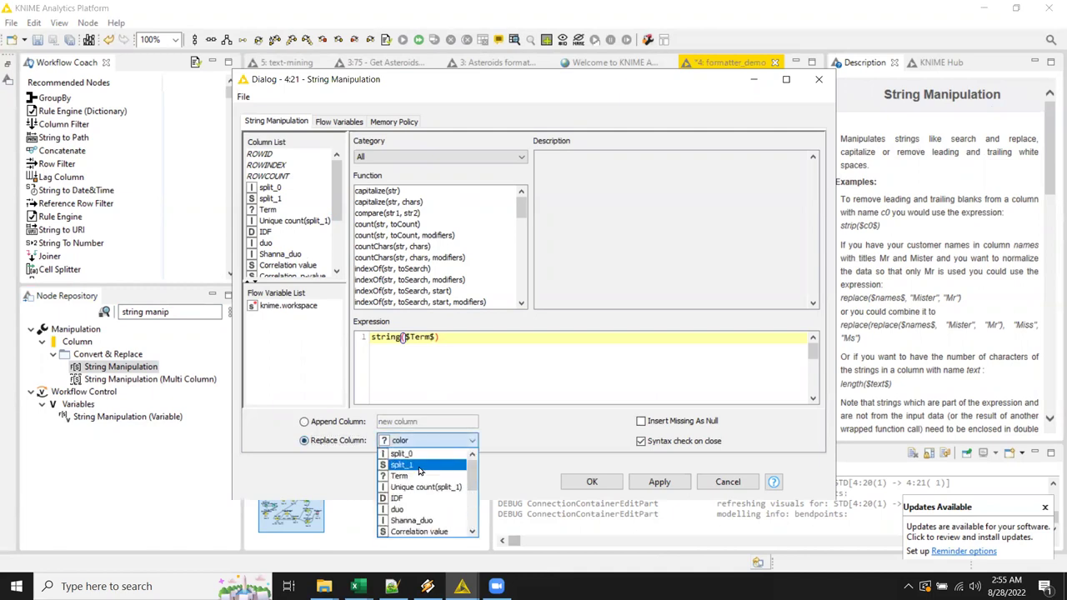
click(450, 475)
click(591, 482)
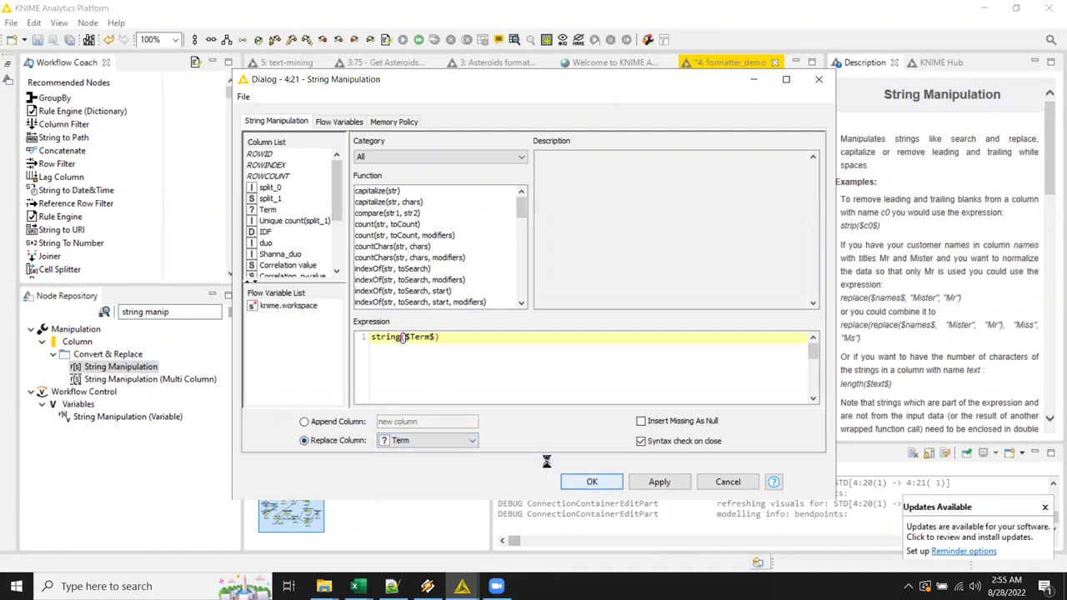
Step: Execute the String Manipulation node and examine the colour strings in the Term column of its appended table
right_click(308, 274)
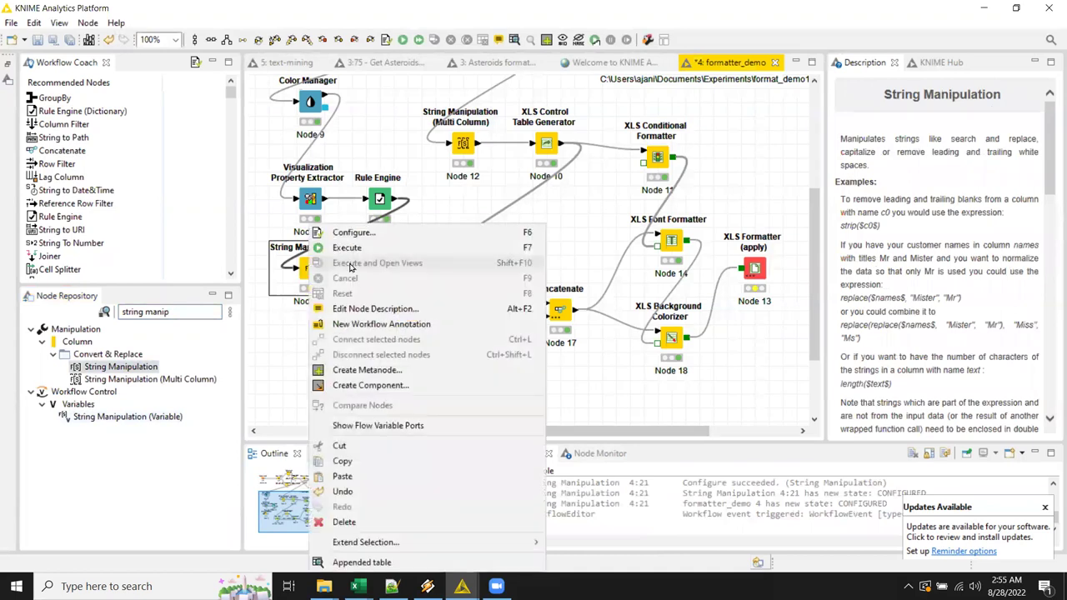
click(366, 250)
right_click(308, 277)
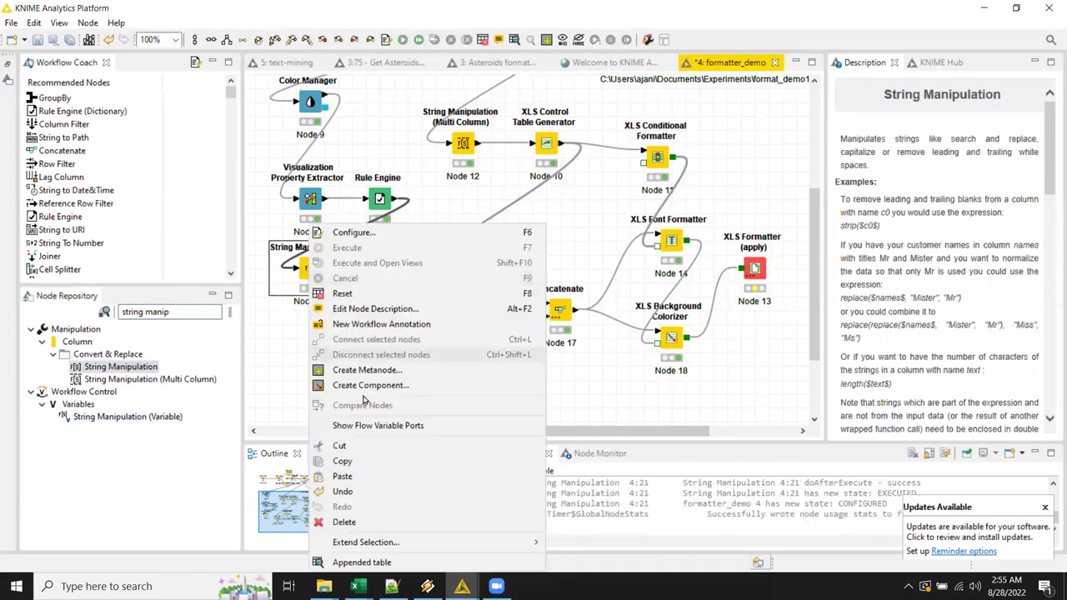
click(403, 564)
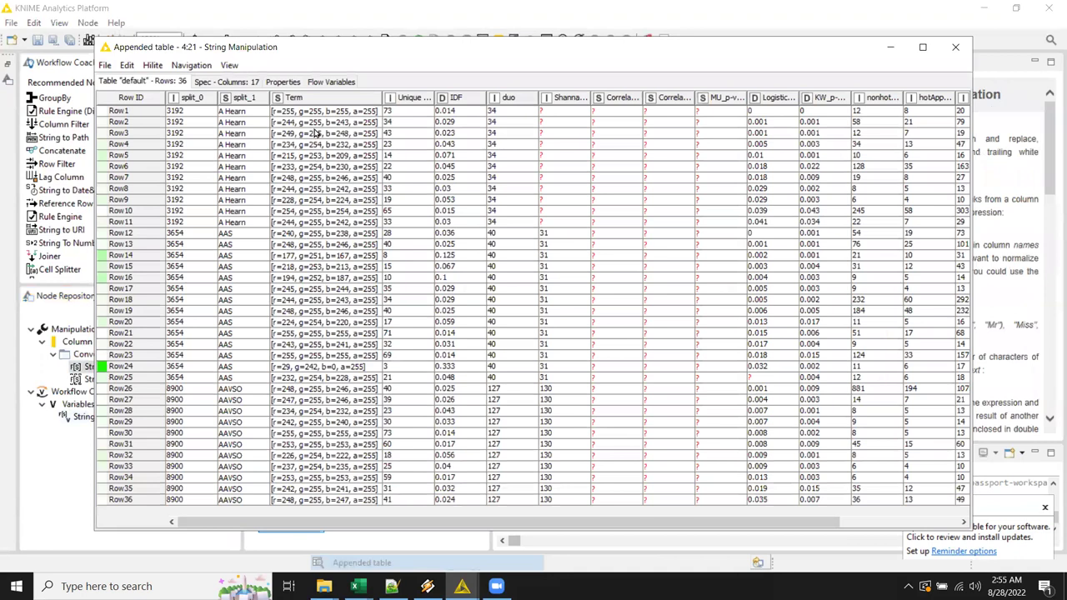
drag(314, 122, 315, 246)
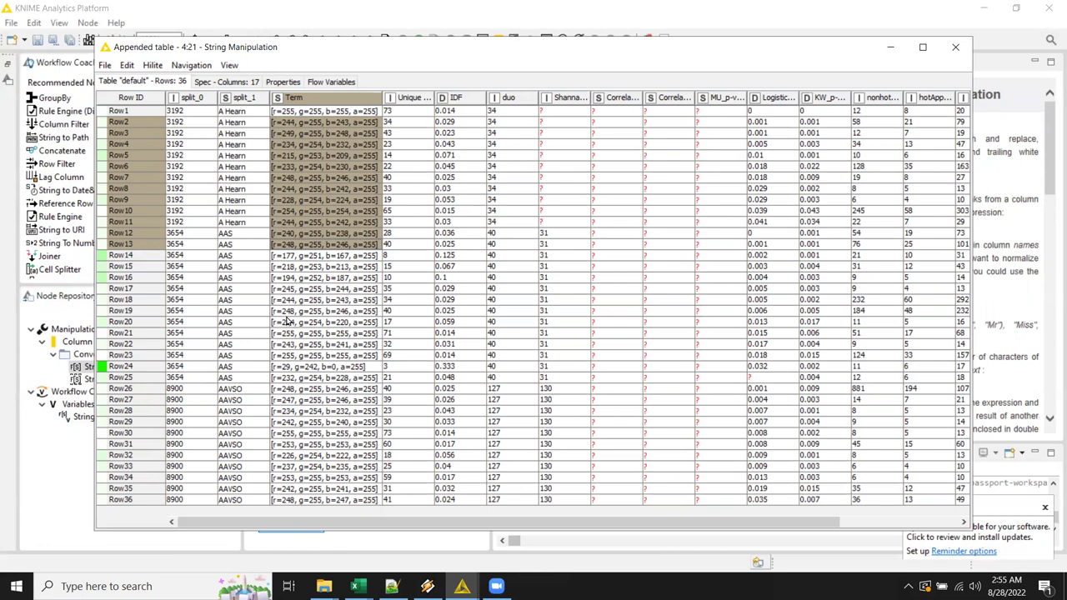
click(302, 125)
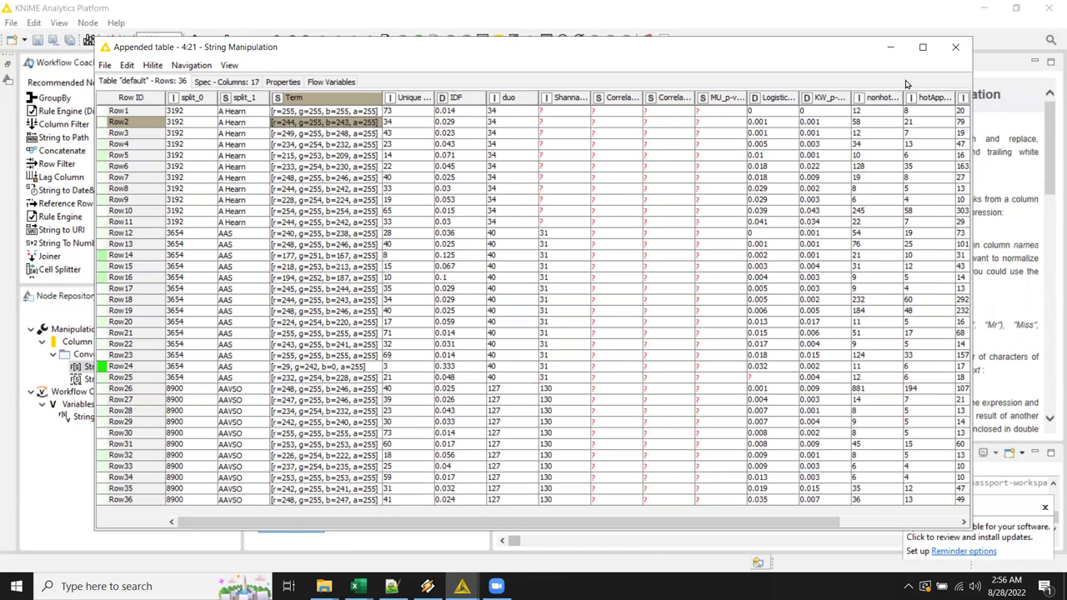
Step: Search the node repository for "string replacer" and add a String Replacer node connected below the String Manipulation node
click(956, 47)
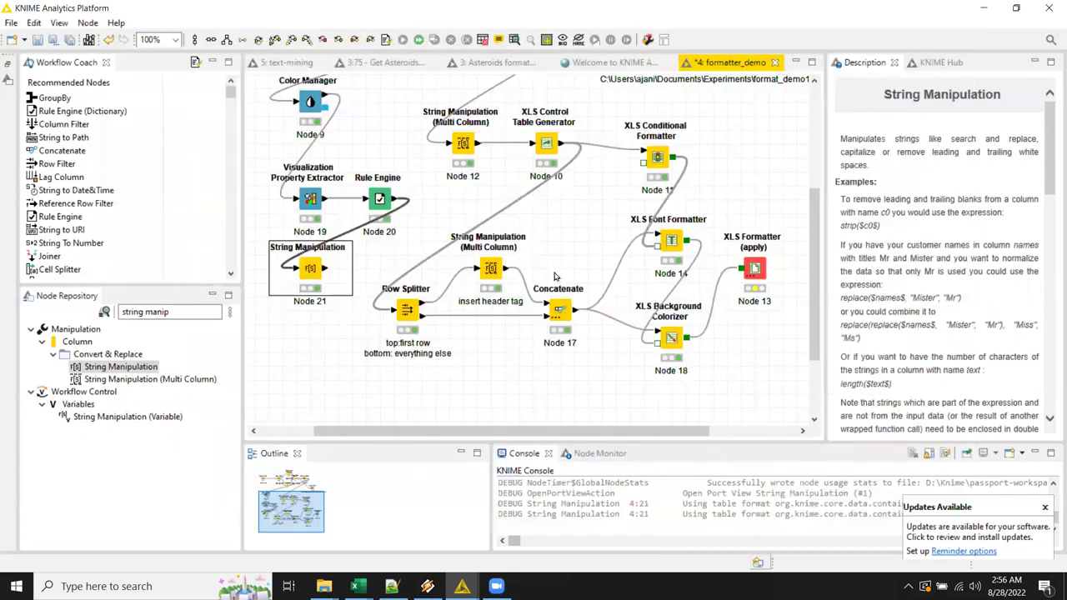
drag(177, 311, 147, 312)
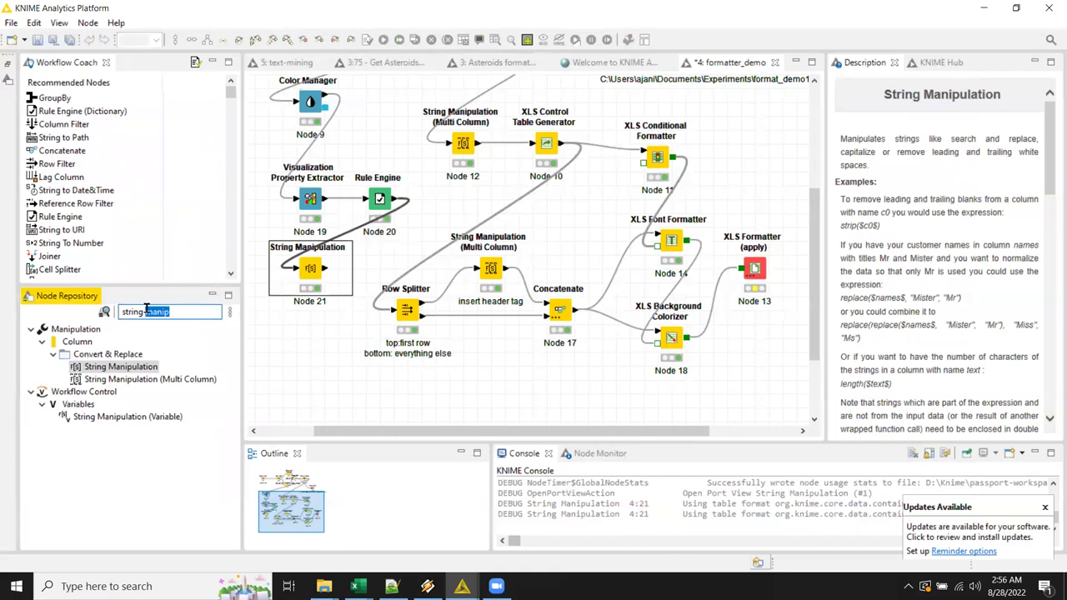
text(replacer)
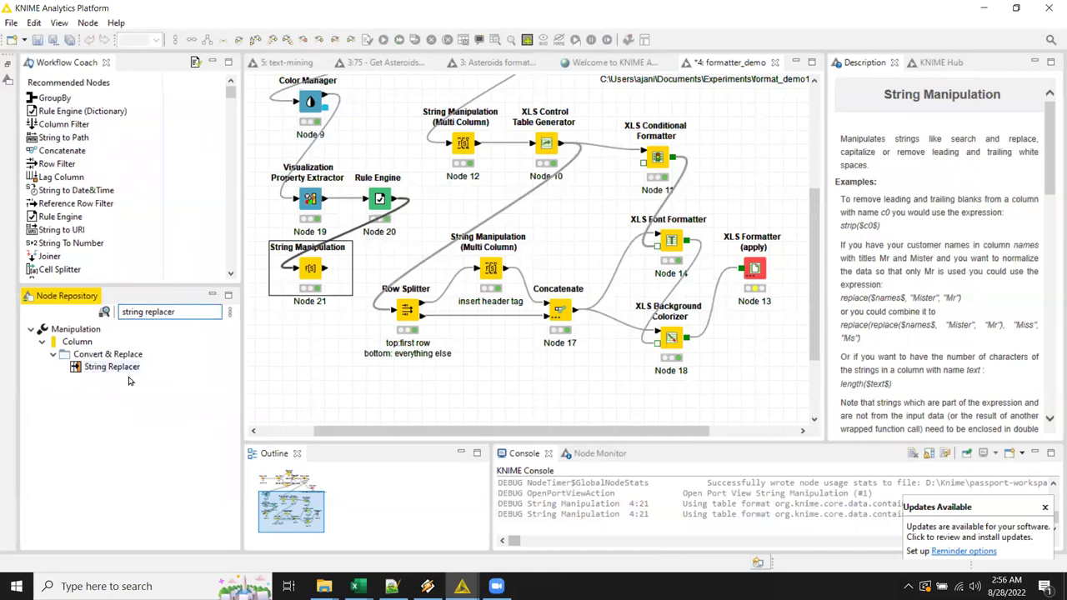
drag(117, 379, 310, 337)
Step: Configure the String Replacer to target the Term column using a regular expression pattern
double_click(311, 338)
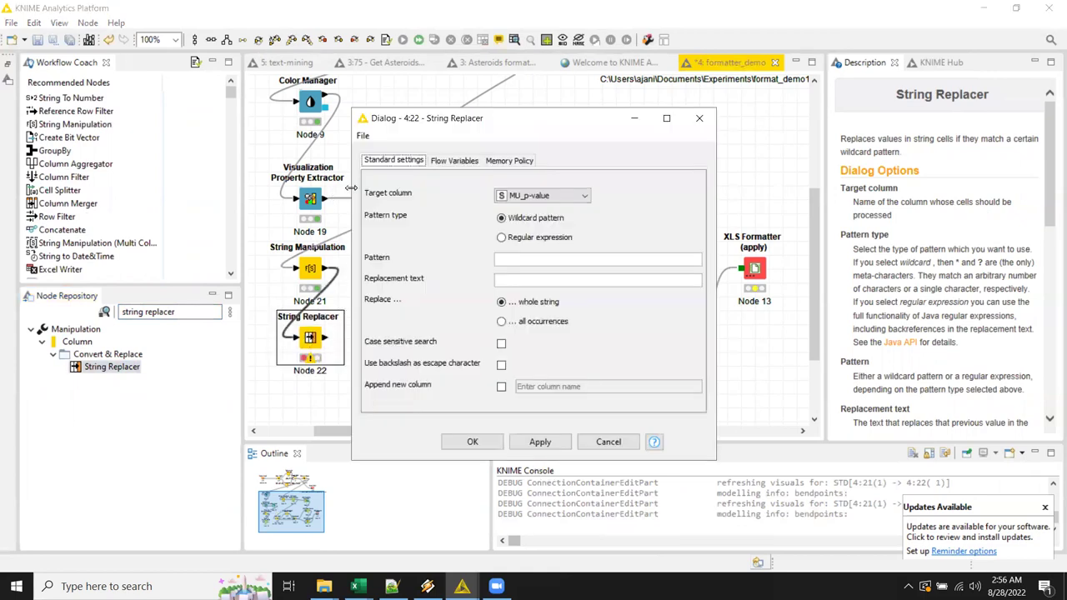
click(542, 195)
click(532, 252)
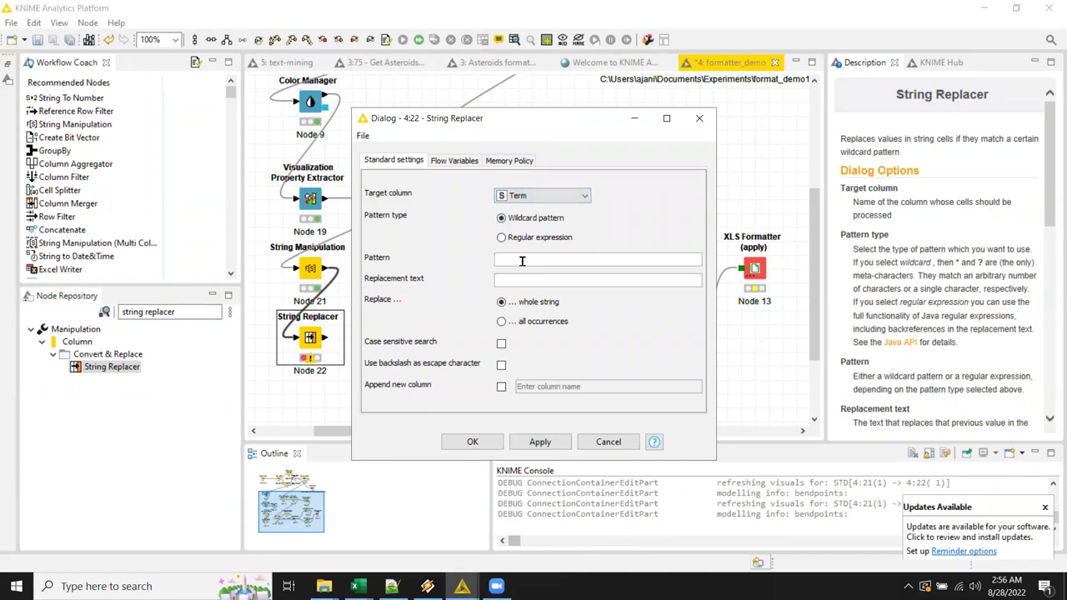
click(518, 238)
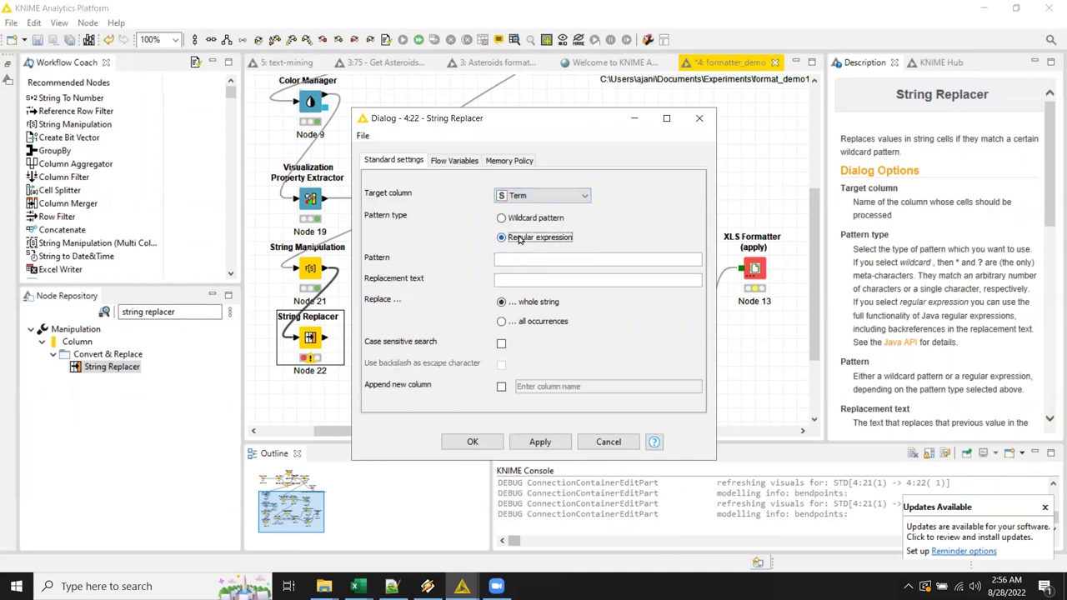
click(477, 441)
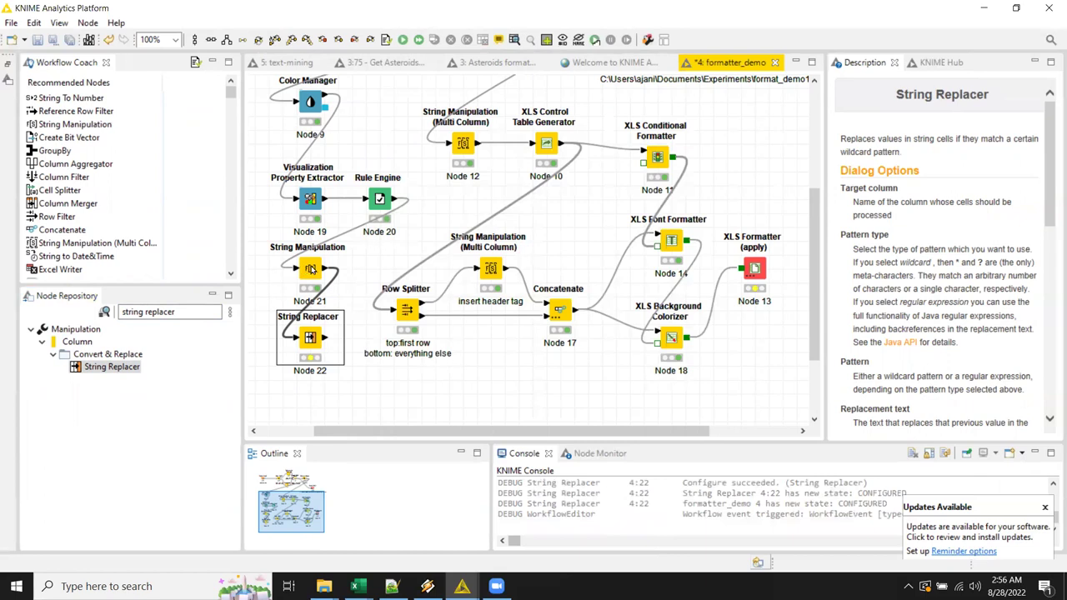
Step: Copy the Row5 Term value from the String Manipulation output and enter [r=215, g=253, b=209, a=255] as the String Replacer pattern
click(310, 269)
right_click(310, 269)
click(371, 561)
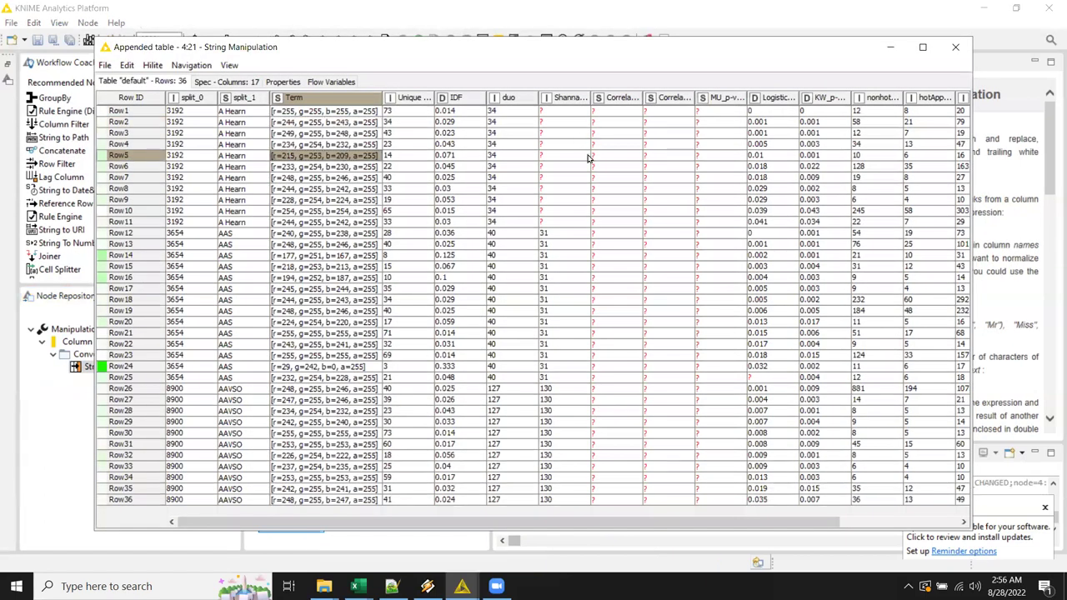
click(956, 47)
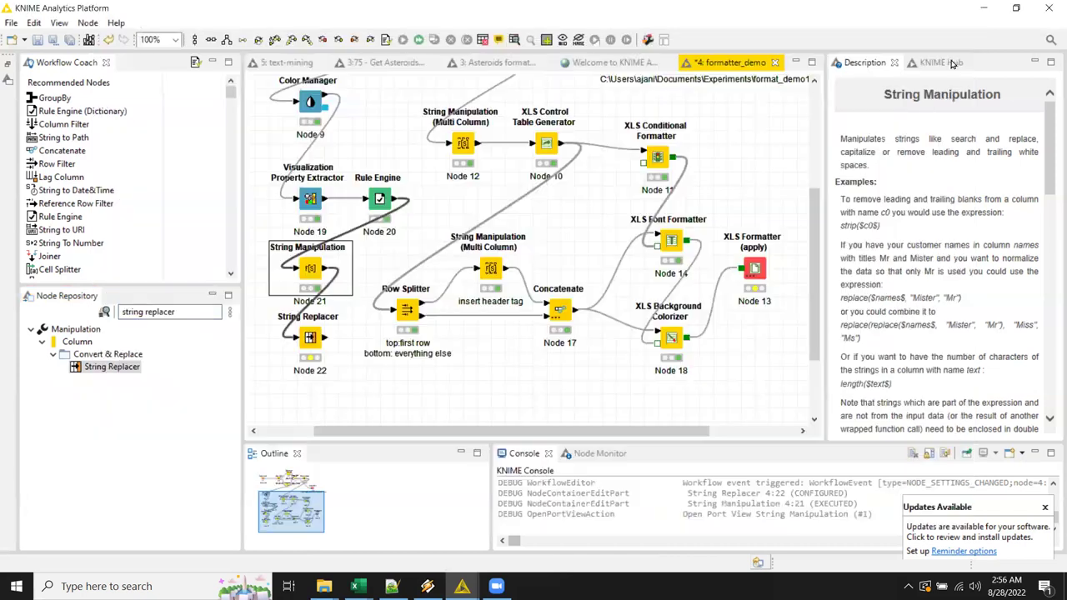
double_click(310, 336)
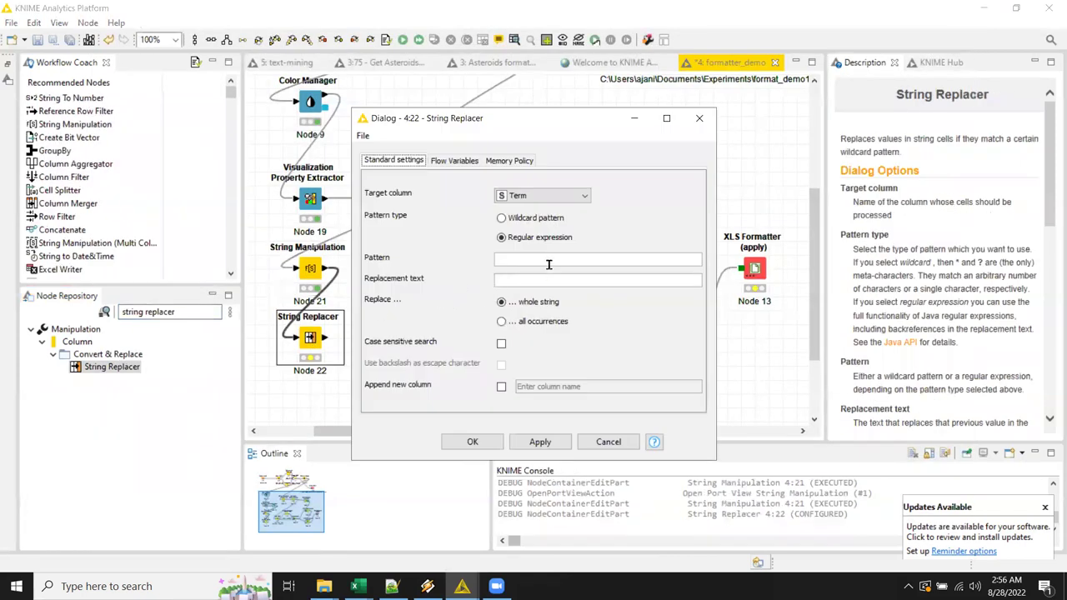
click(547, 260)
text([r=215, g=253, b=209, a=255])
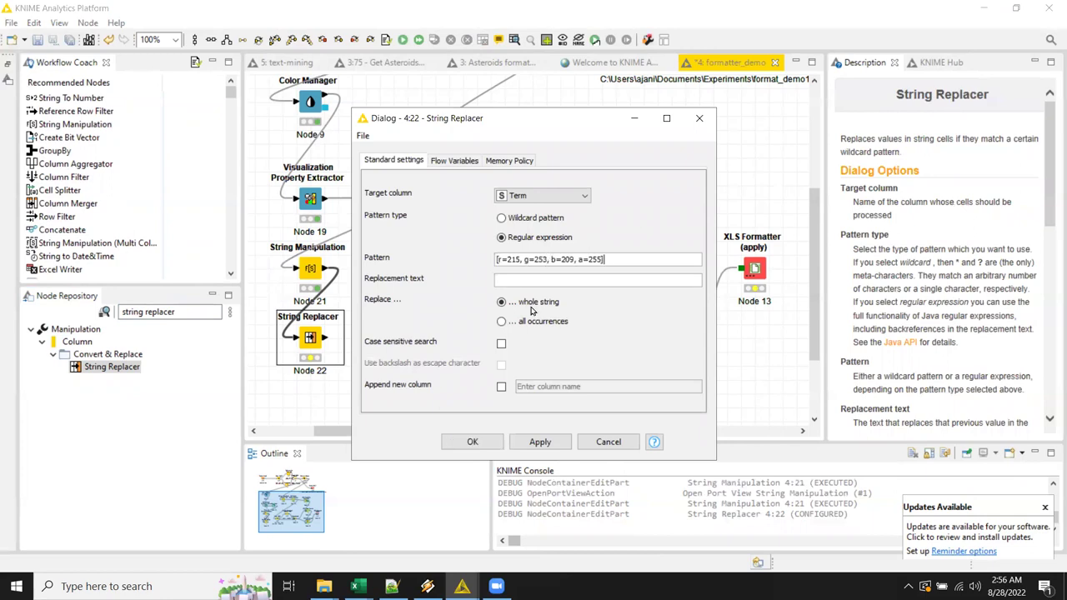
Step: Escape the opening square bracket at the start of the pattern with a backslash
drag(505, 261, 492, 258)
click(492, 259)
text(\)
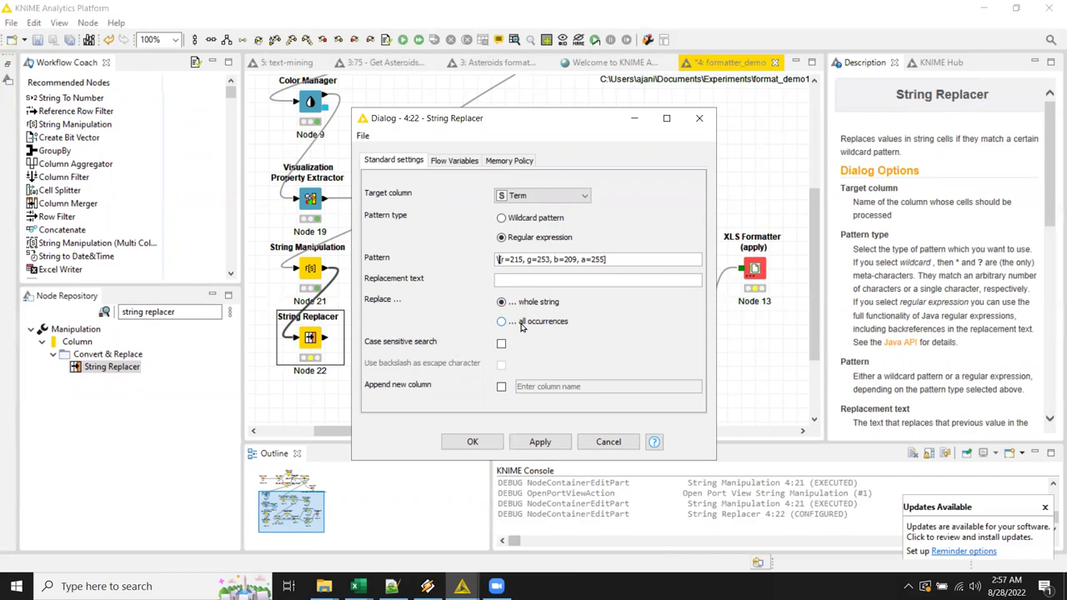
text([)
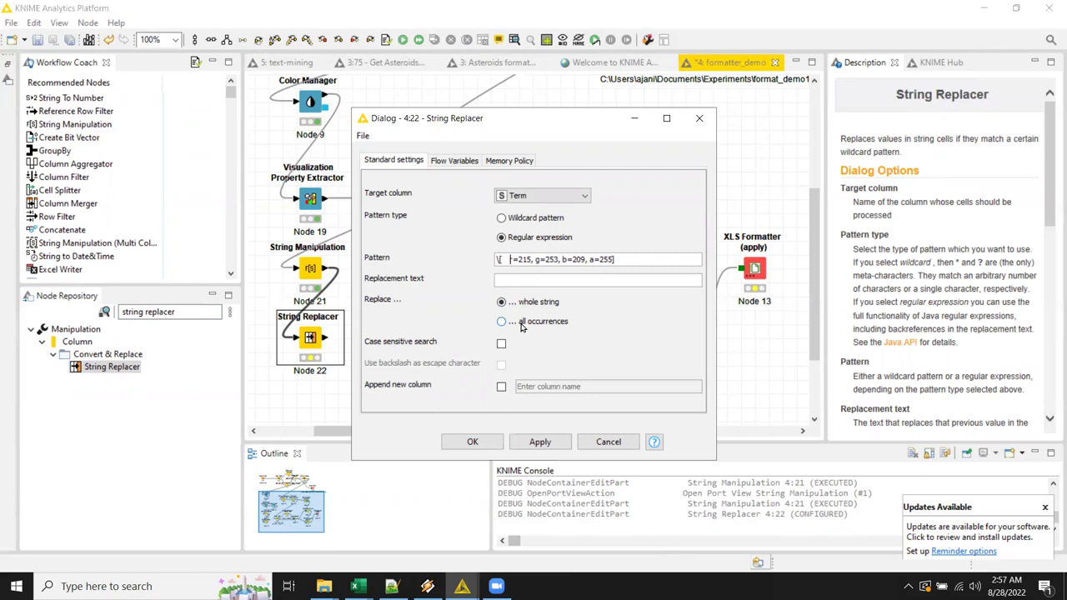
key(Delete)
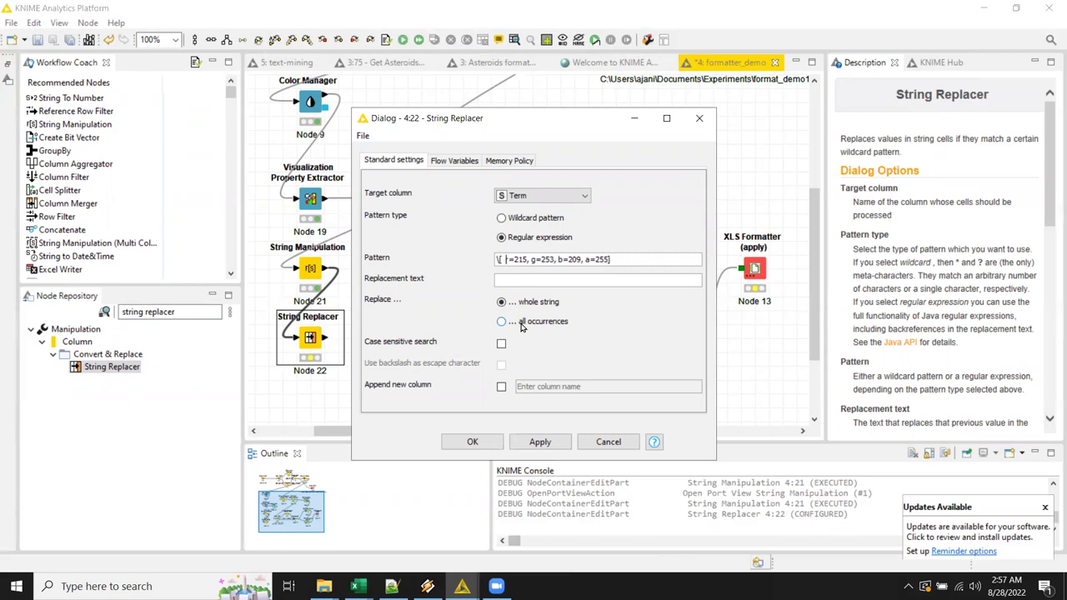
key(BackSpace)
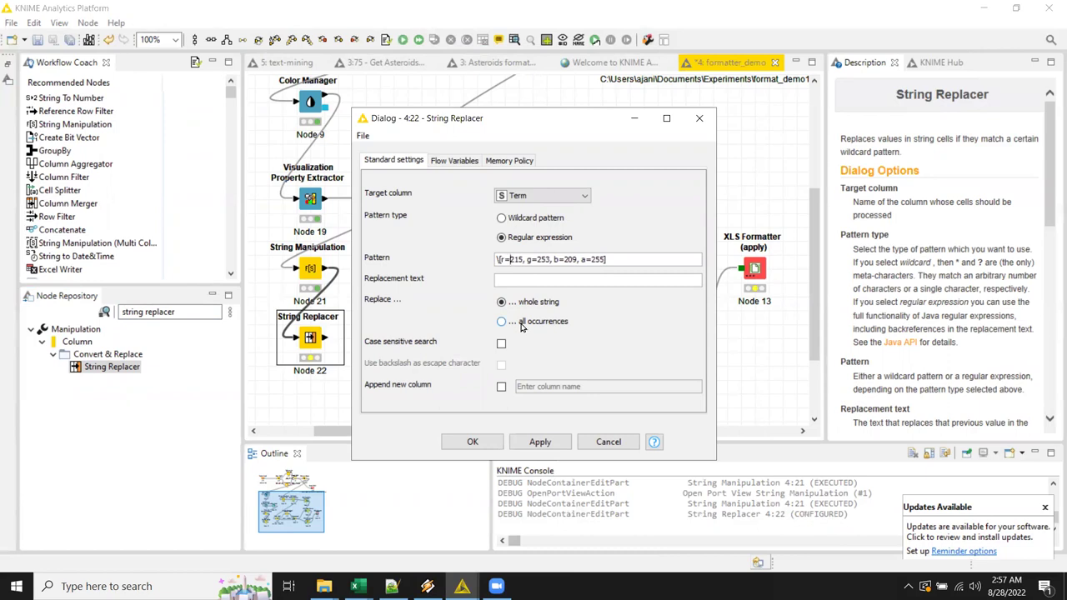
Step: Replace the red value 215 in the pattern with the capture group ([0-9]{1,3})
text(()
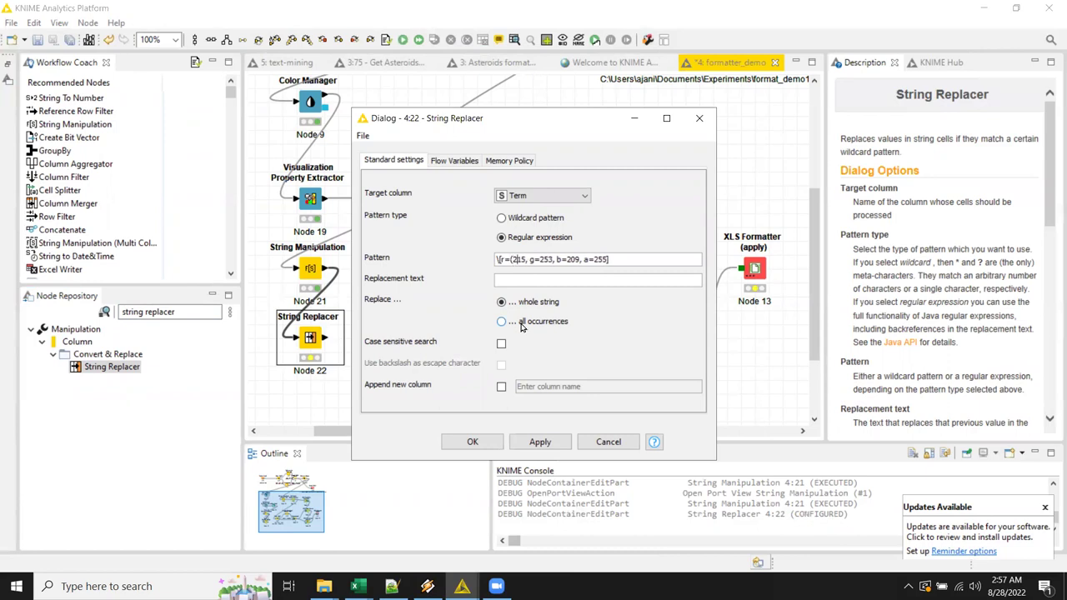
text())
key(BackSpace)
key(BackSpace)
key(BackSpace)
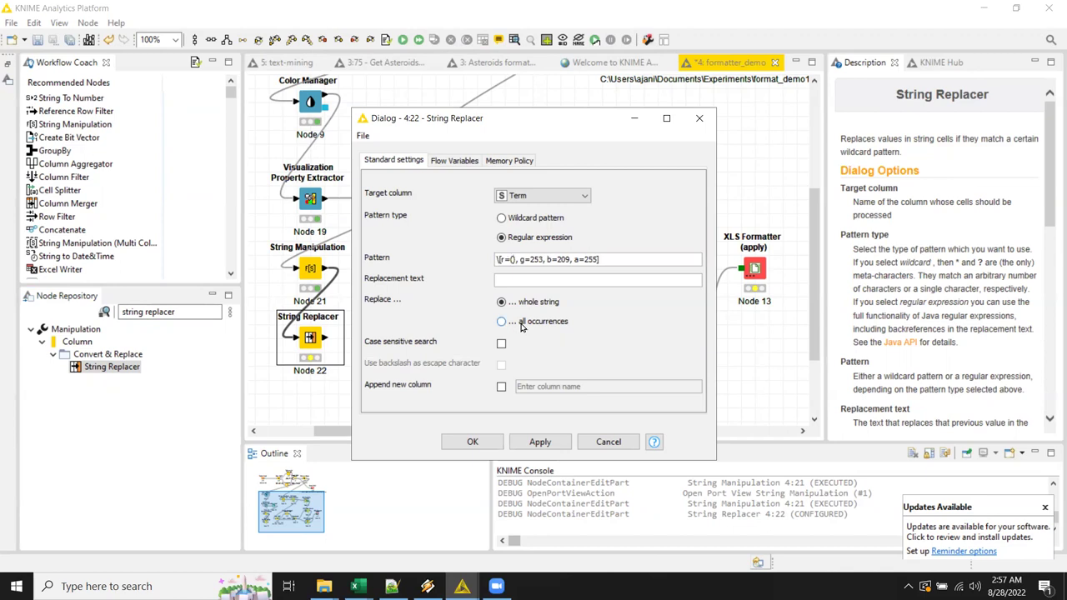
text([0-9)
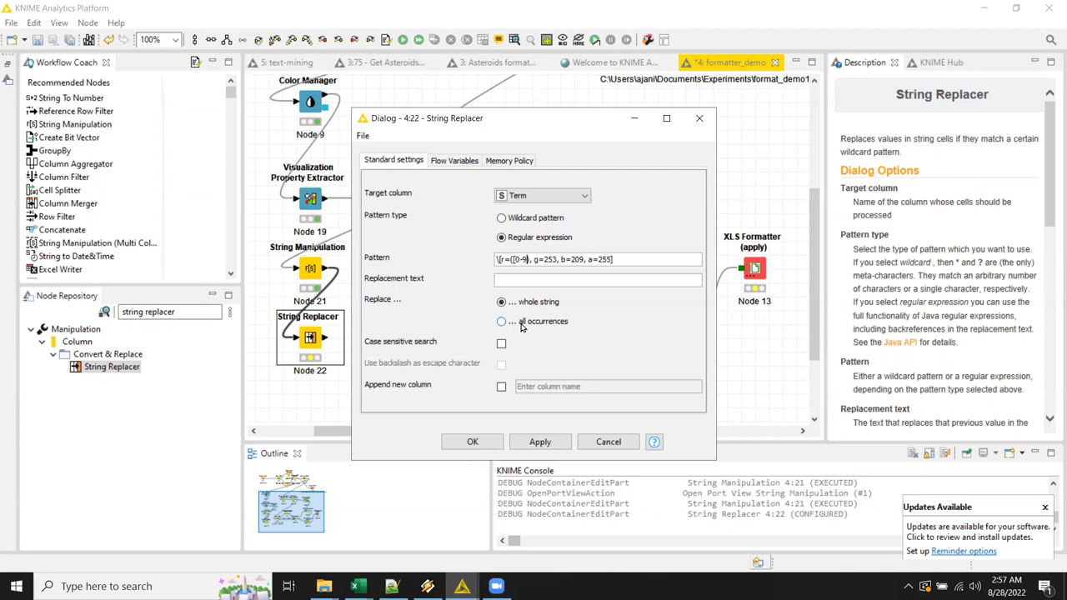
text(]{)
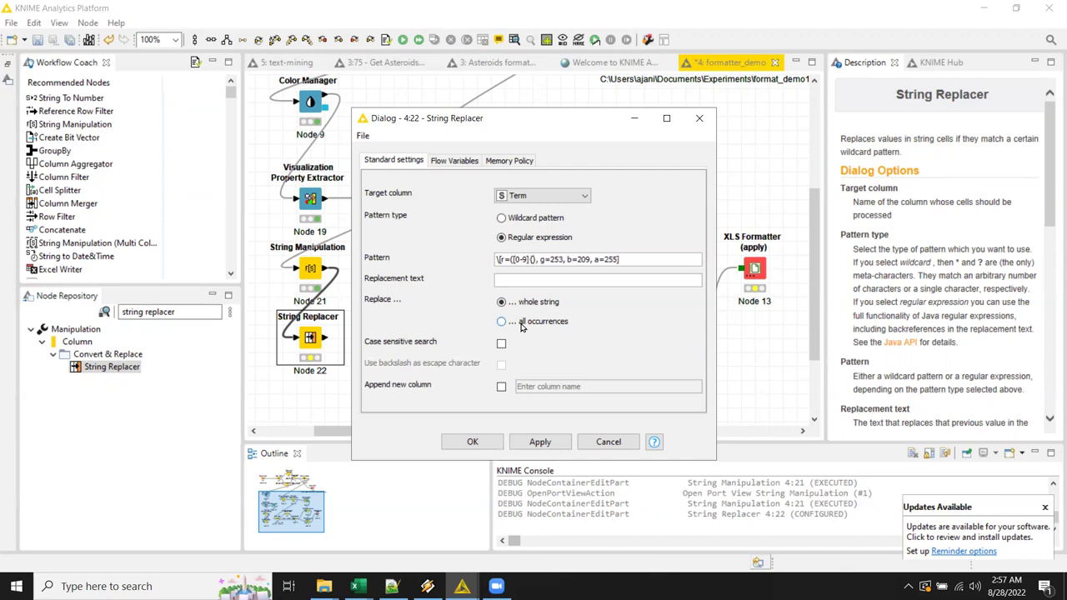
text(1,3}))
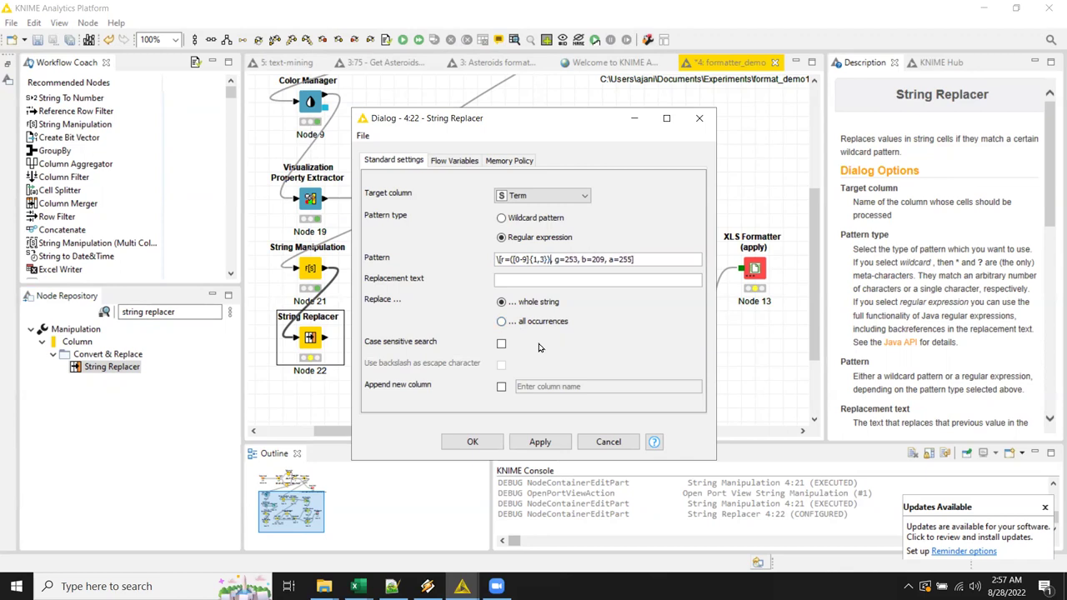
Step: Copy the red capture group and replace the green value 253 in the pattern with ([0-9]{1,3})
key(shift+Left)
key(shift+Left)
key(shift+Left)
key(shift+Left)
key(shift+Left)
key(shift+Left)
key(shift+Left)
key(ctrl)
click(552, 260)
key(Delete)
key(Delete)
key(Delete)
key(ctrl)
text(([0-9]{1,3}))
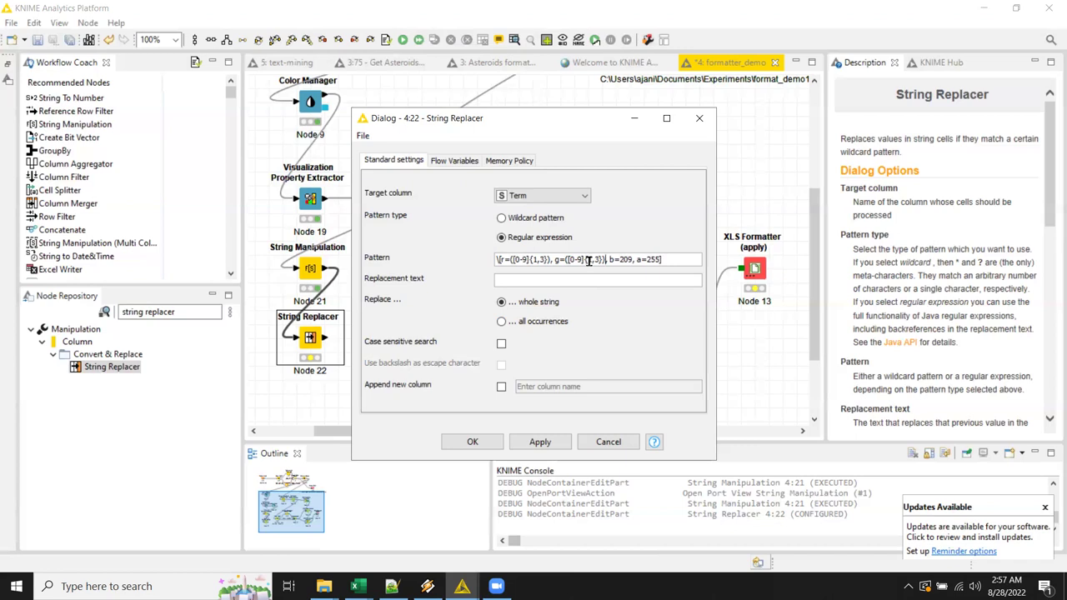
Step: Replace the blue value 209 in the pattern with the capture group ([0-9]{1,3})
key(Right)
key(Right)
key(Right)
key(Right)
key(Delete)
key(Delete)
key(Delete)
text(([0-9]{1,3}))
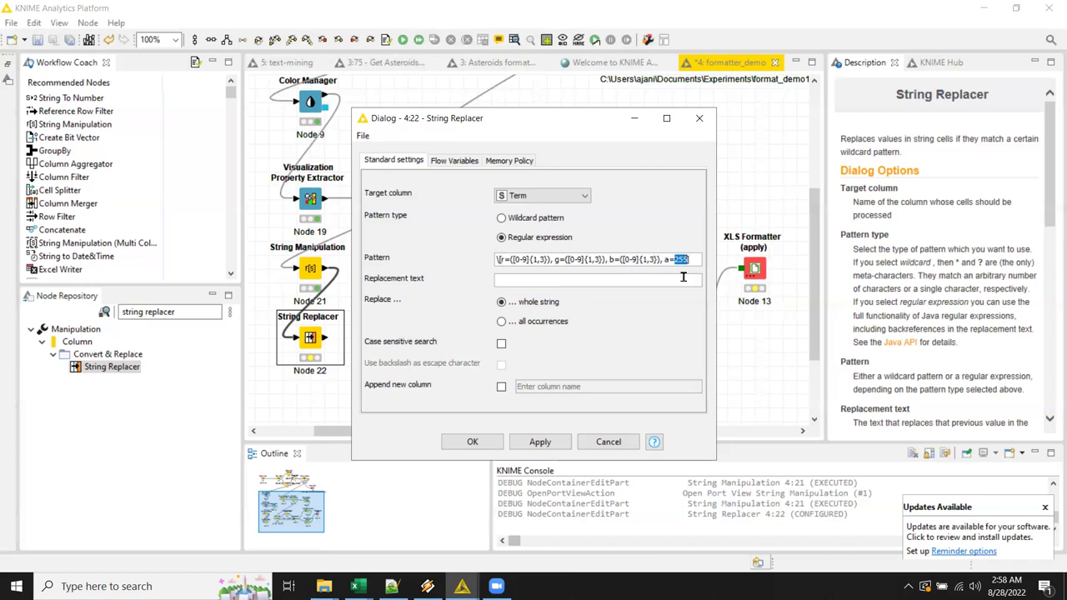
Step: Replace the alpha value in the pattern with the uncaptured [0-9]{1,3} and escape the closing square bracket with a backslash
key(ctrl)
text(([0-9]{1,3}))
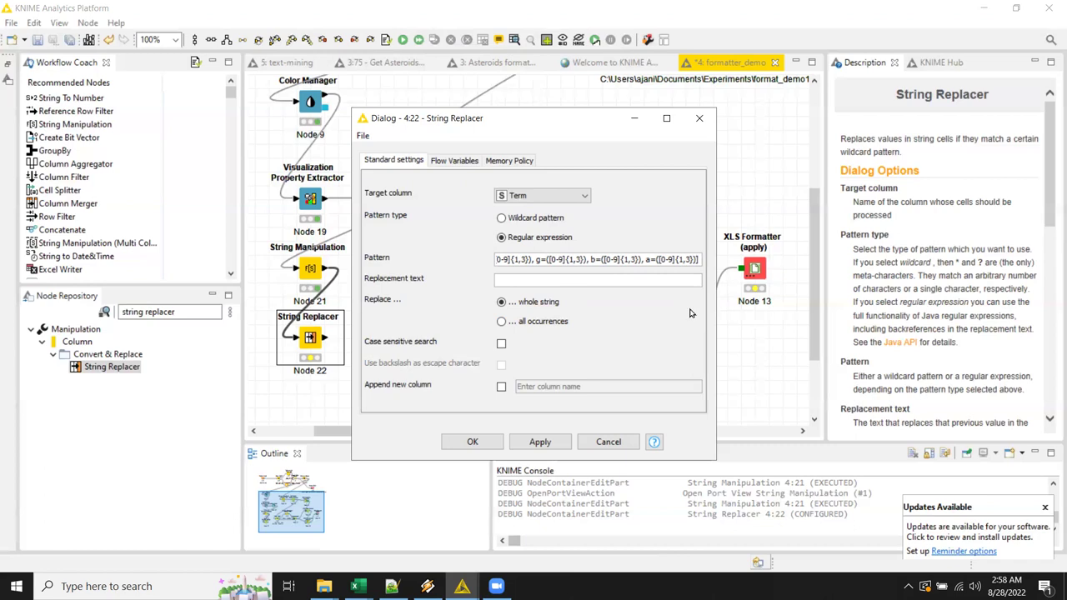
text(\)
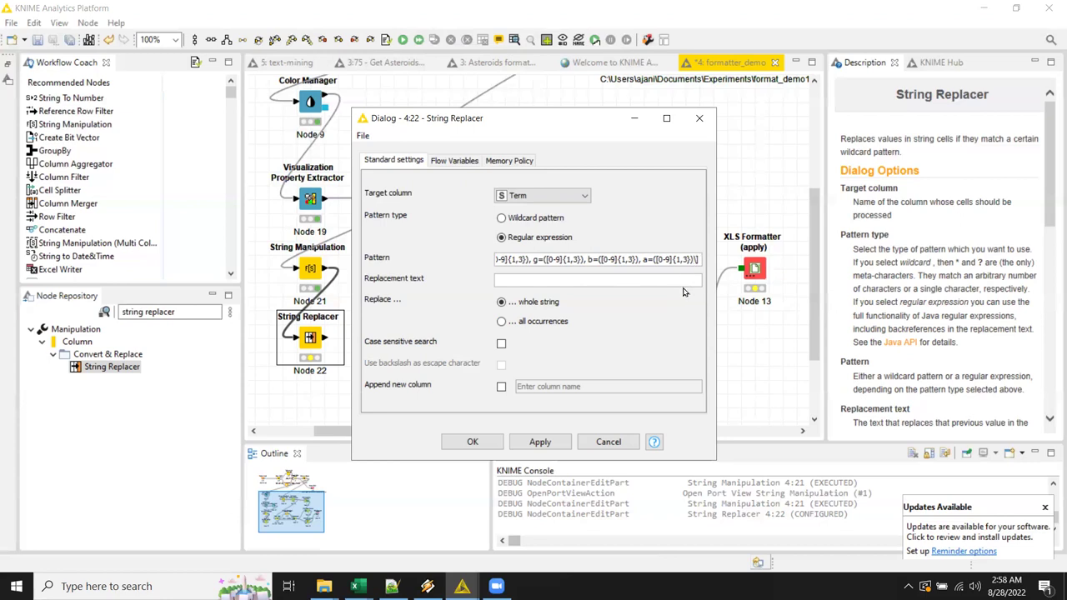
key(BackSpace)
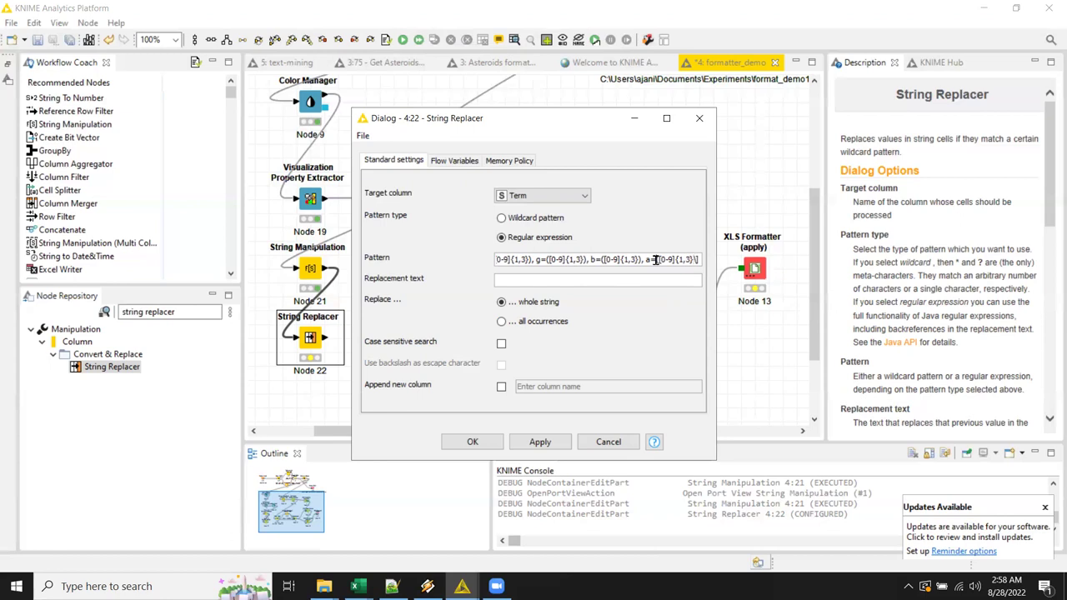
key(BackSpace)
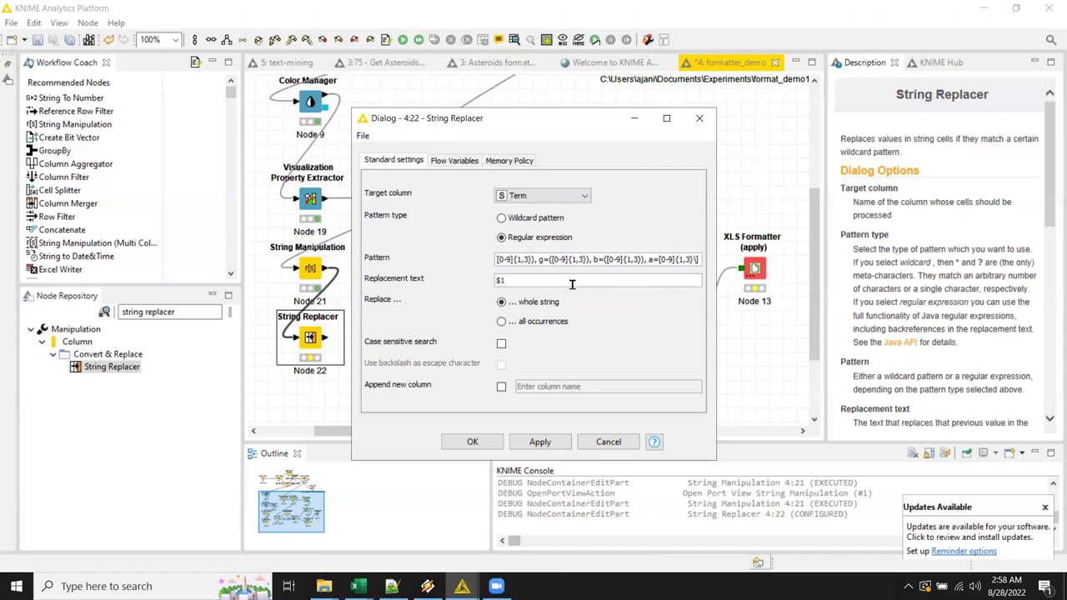
Step: Set the replacement text to $1$2$3 and apply the String Replacer configuration
click(511, 278)
drag(717, 269, 832, 269)
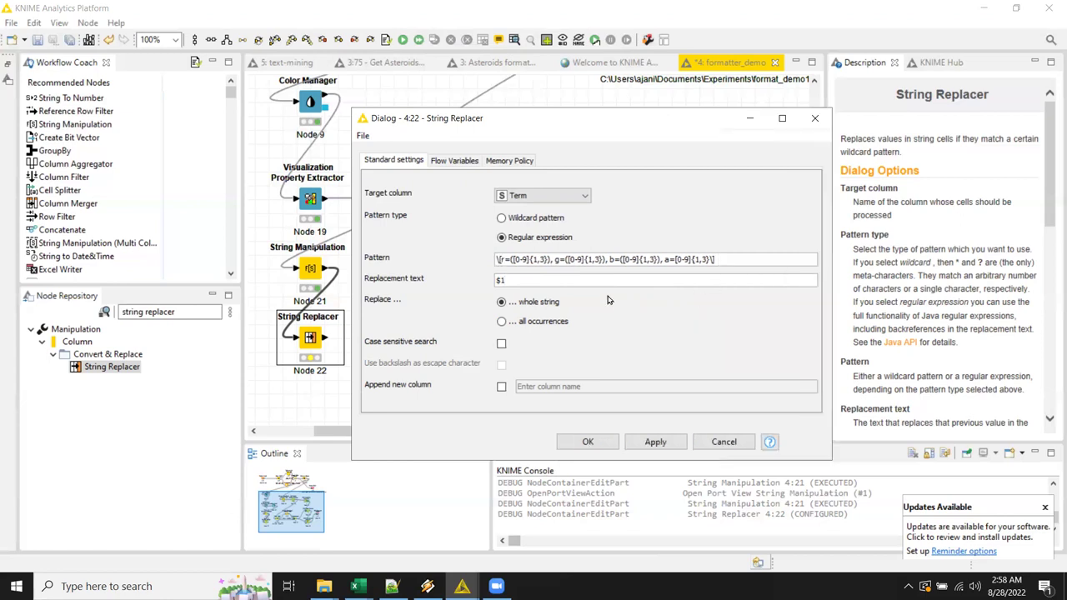
click(535, 282)
text($1$2$3)
click(584, 441)
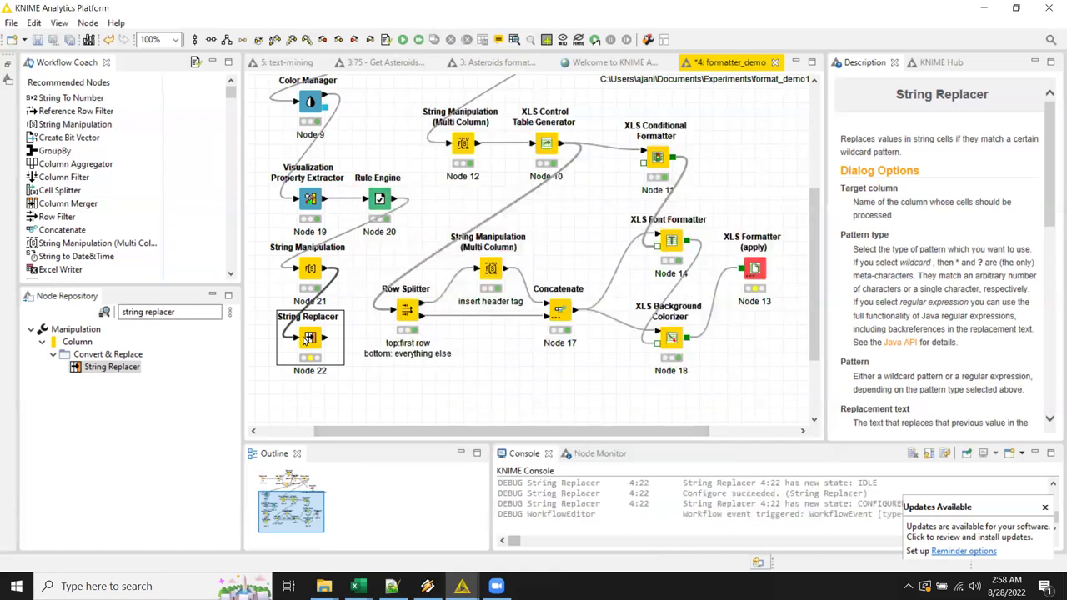
Step: Execute the String Replacer node and inspect the replaced Term values in its output table
right_click(306, 339)
click(369, 249)
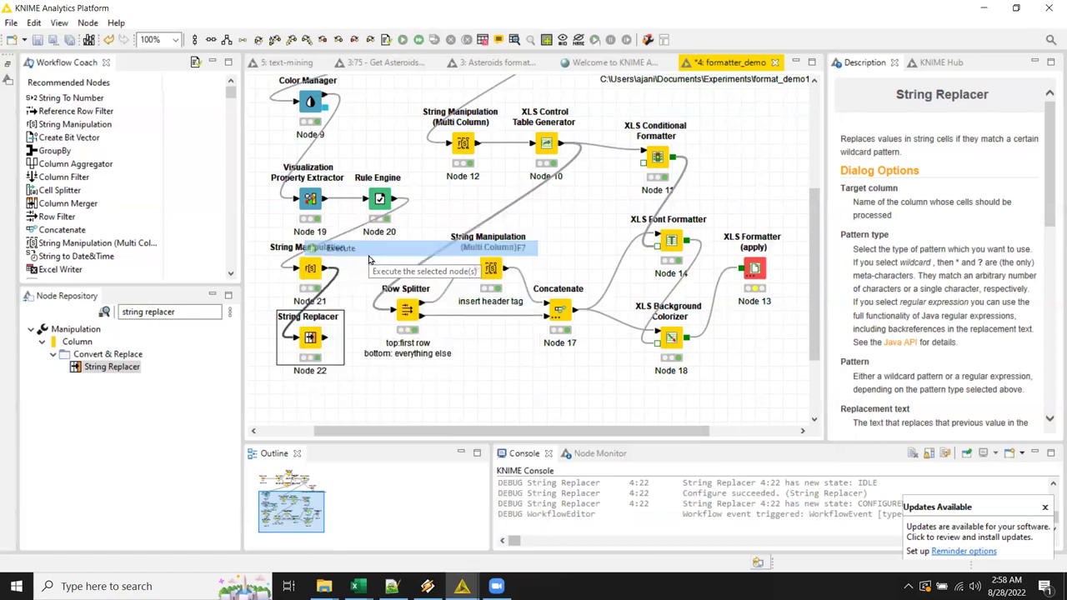
right_click(310, 342)
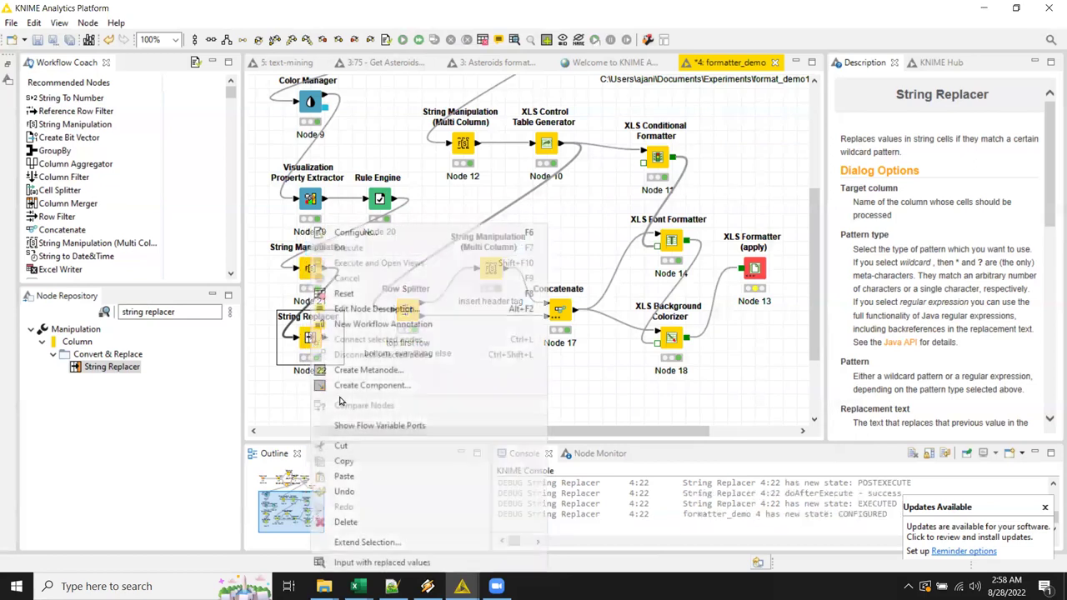
click(372, 563)
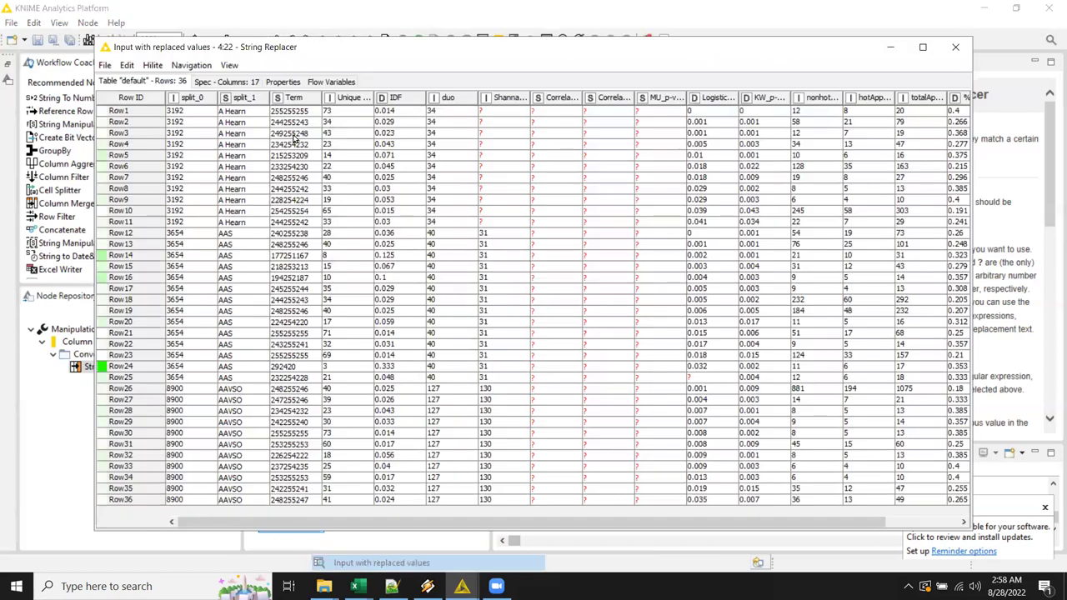
drag(289, 125, 288, 166)
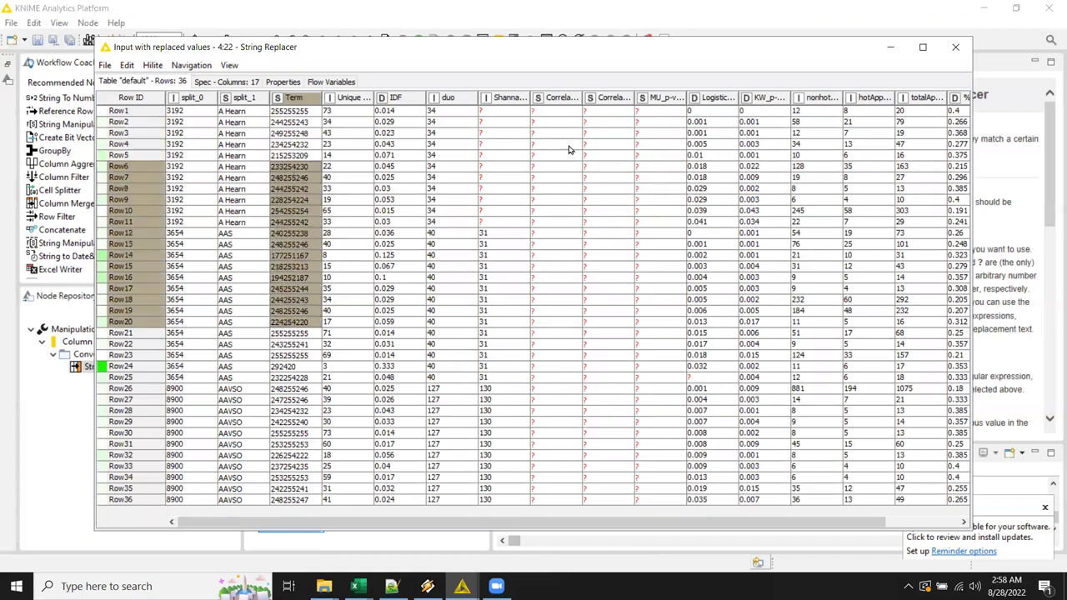
click(958, 47)
Step: Change the String Replacer's replacement text to $1/$2/$3 and apply the configuration
double_click(311, 338)
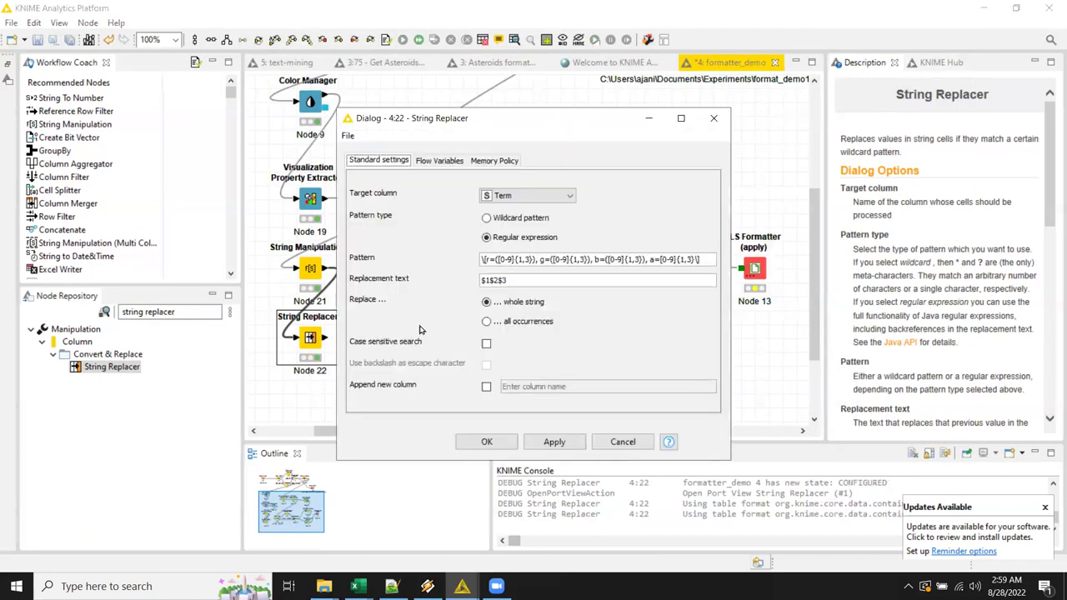
click(489, 279)
text(/)
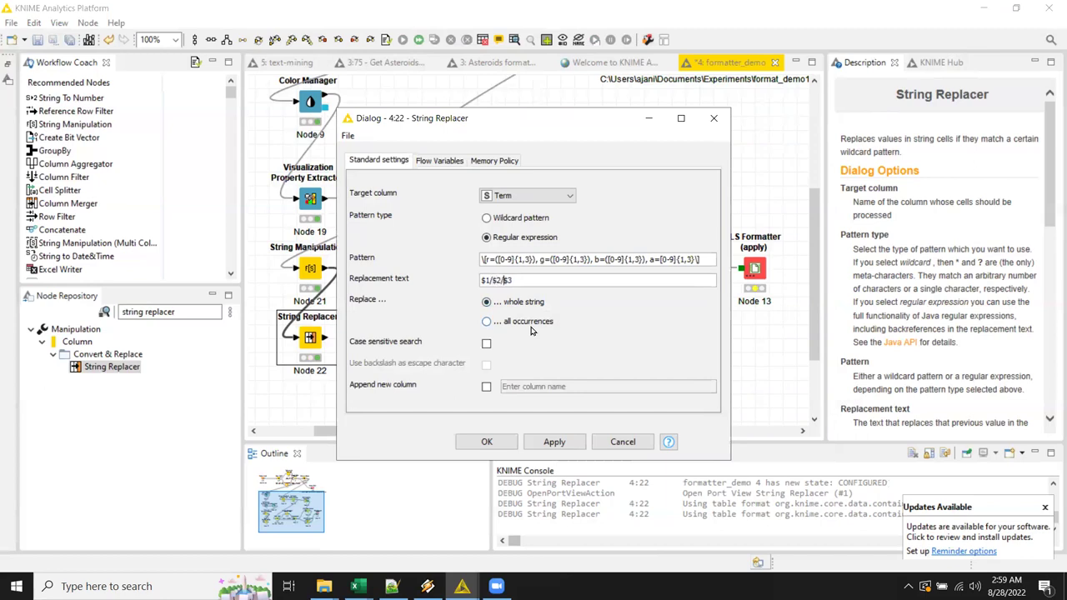
click(482, 445)
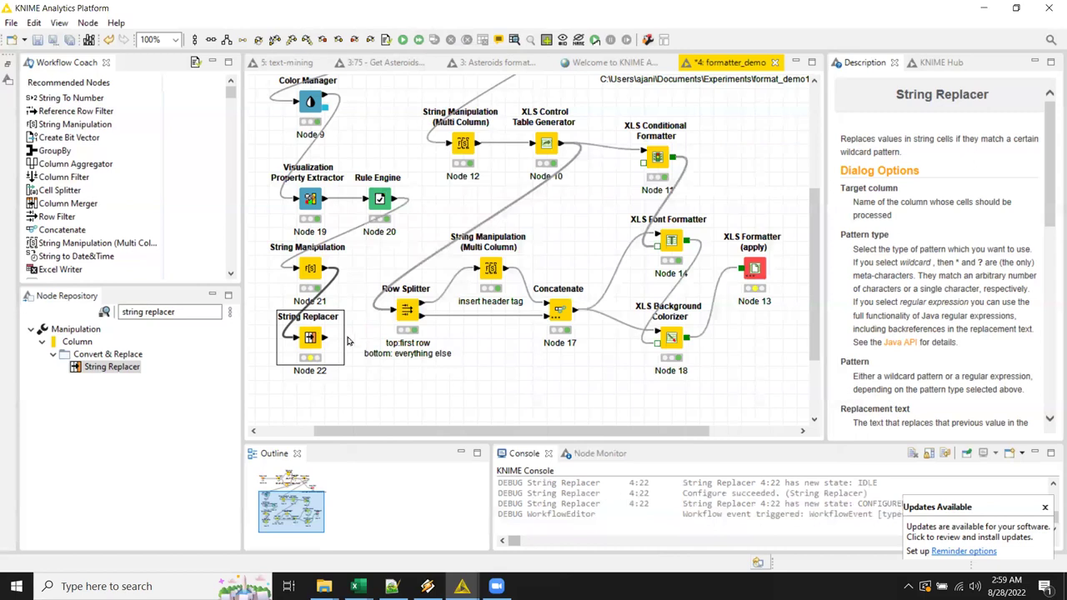
Step: Rerun the String Replacer node and check the slash-separated Term values in its output table
right_click(315, 338)
click(381, 249)
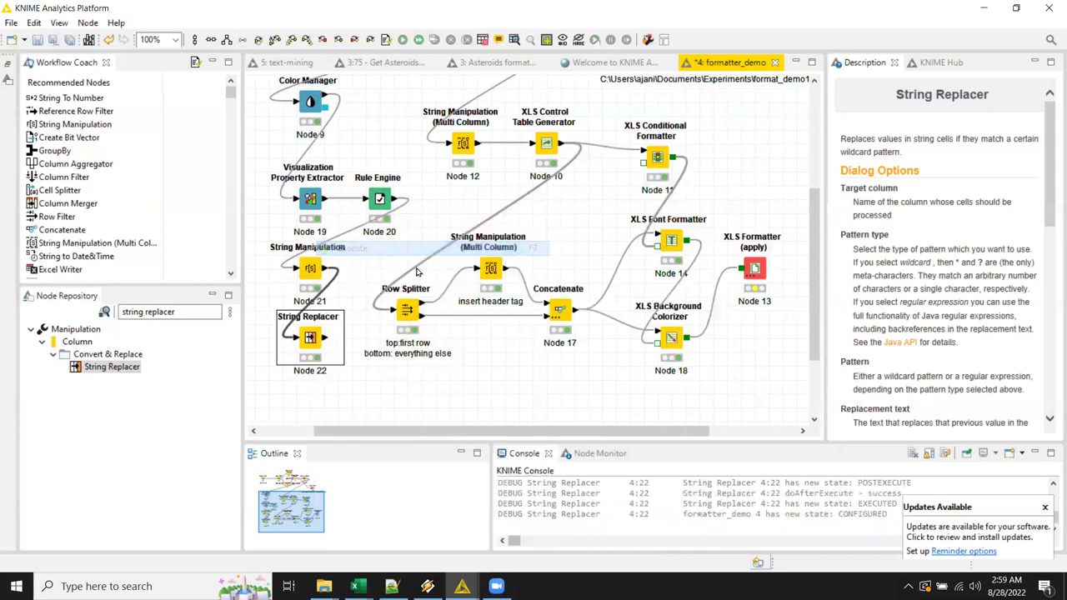
right_click(309, 337)
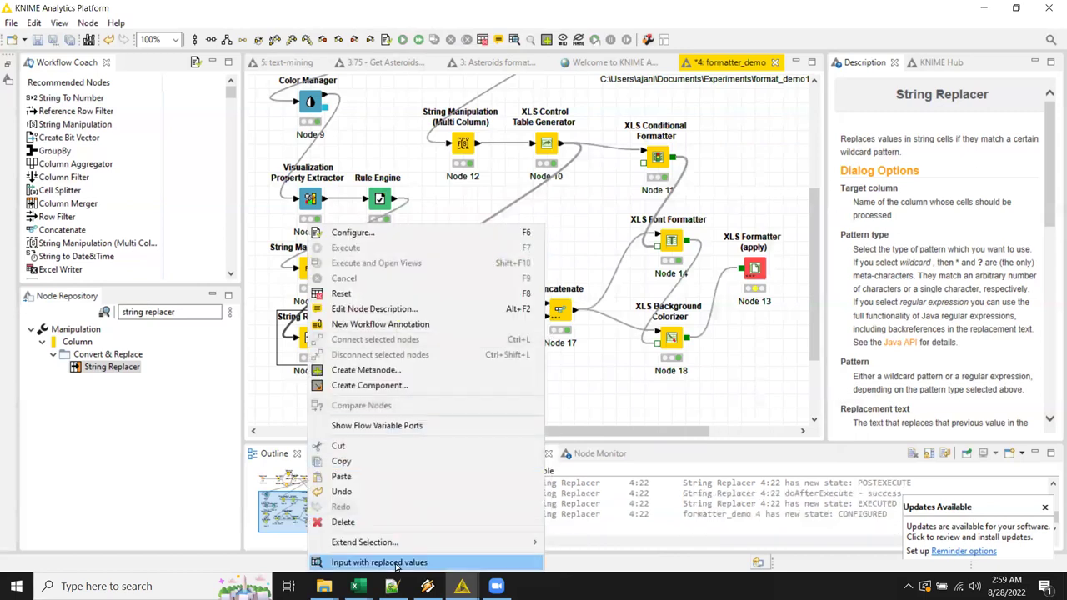
click(398, 563)
drag(293, 115, 284, 417)
click(409, 224)
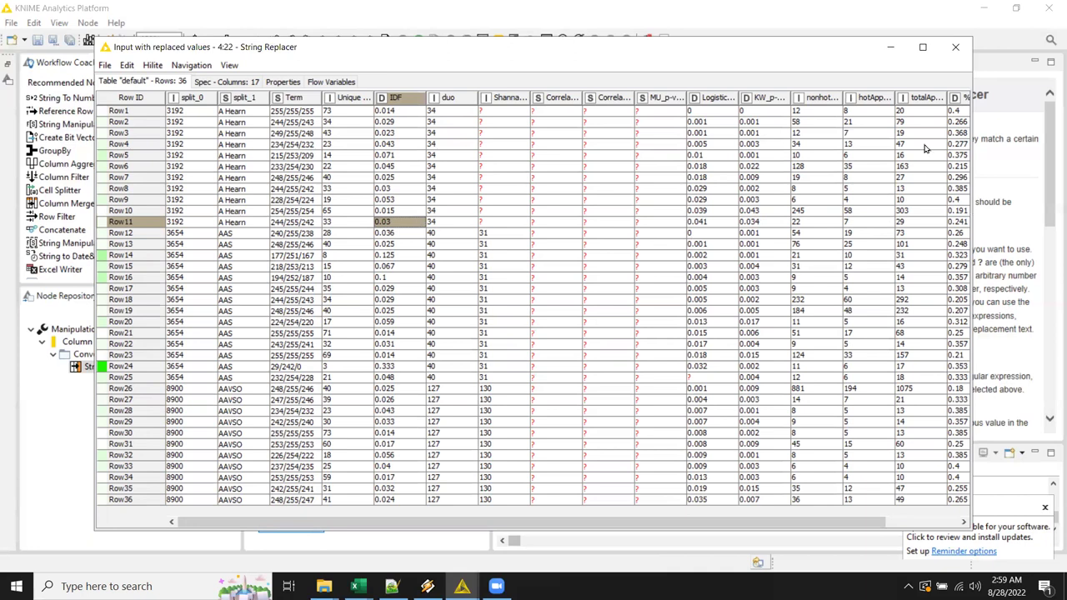
click(955, 49)
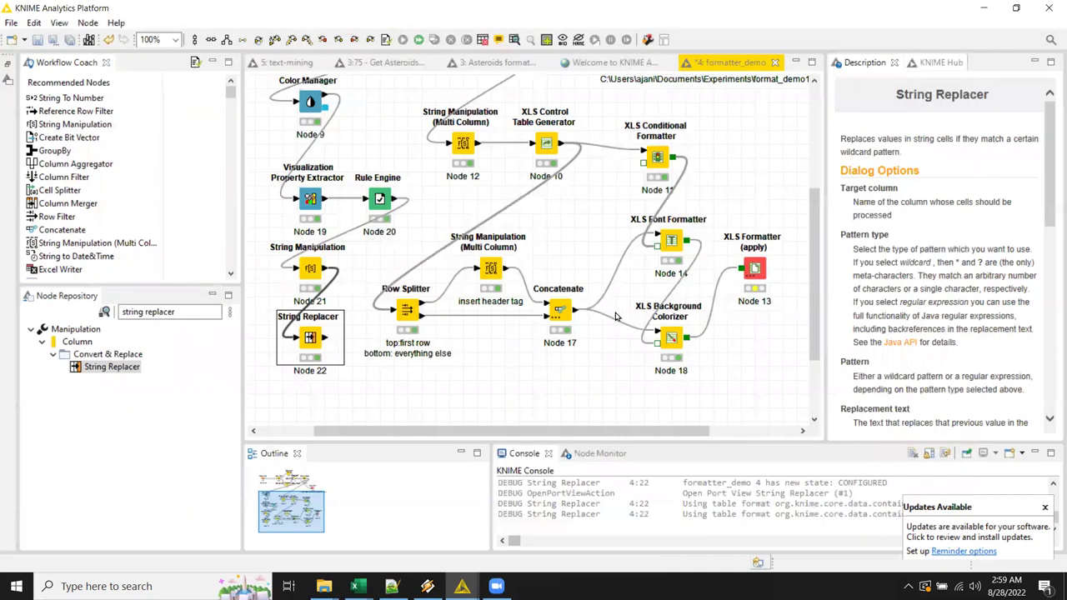
Step: Read the XLS Background Colorizer's description for the color formats accepted in direct mode
click(672, 335)
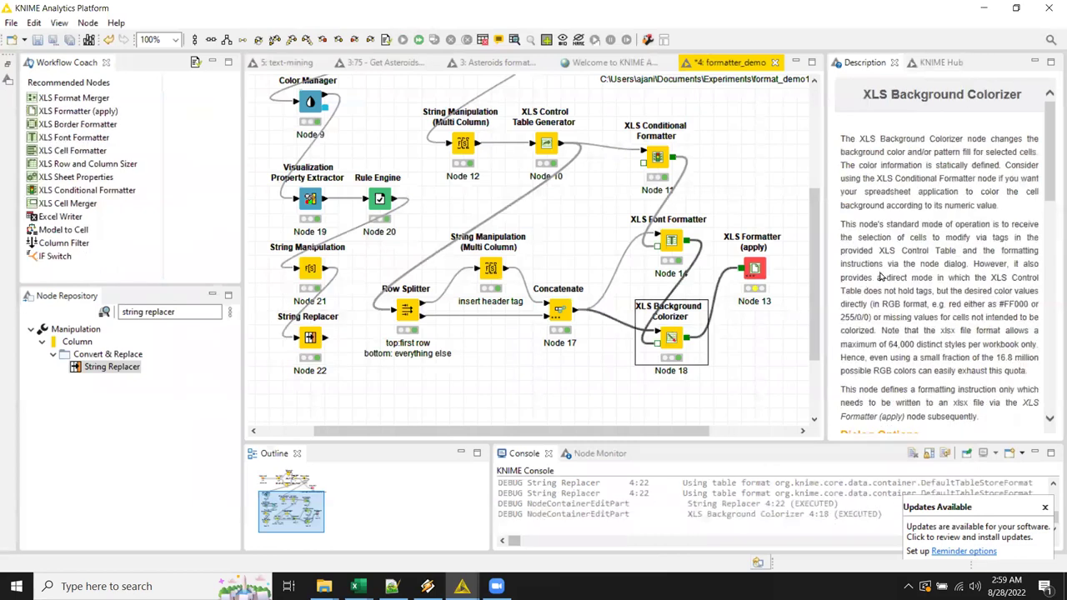
click(913, 262)
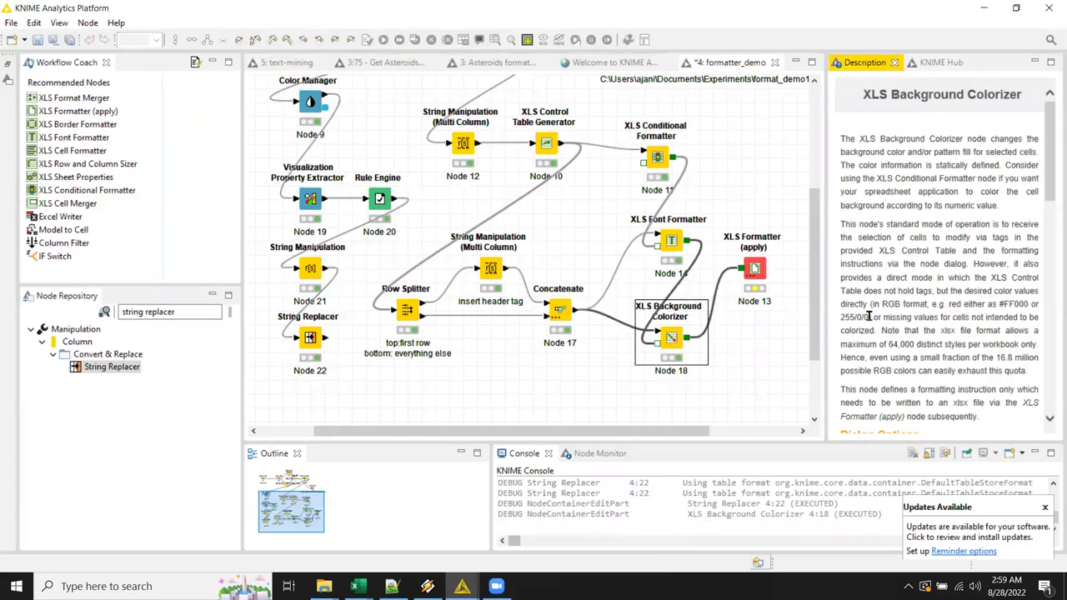
click(672, 335)
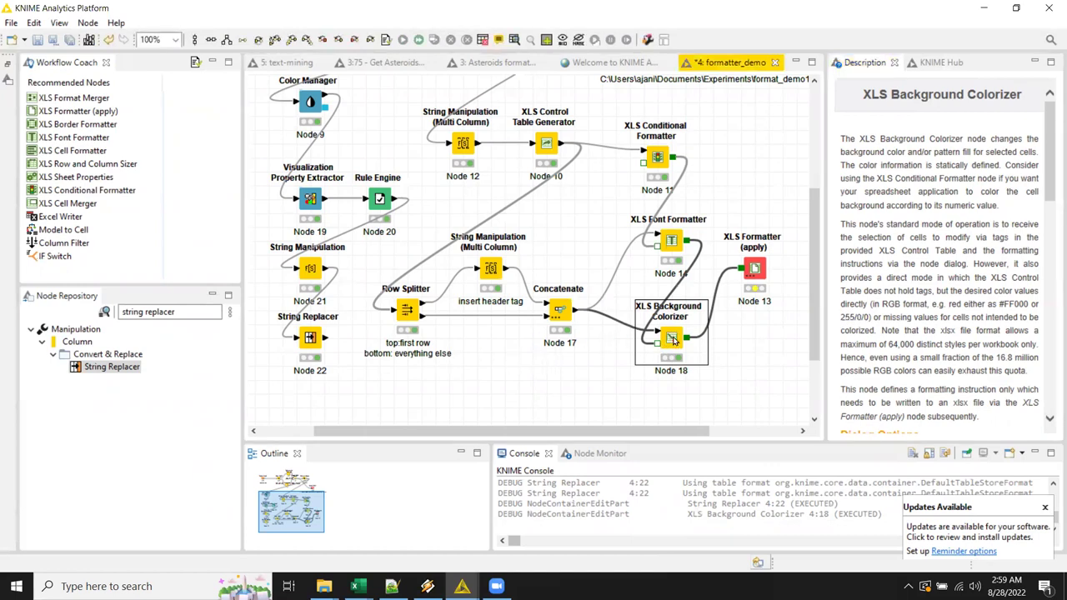
Step: Reopen the String Replacer's output table and compare the Term values with the row color markers
right_click(315, 355)
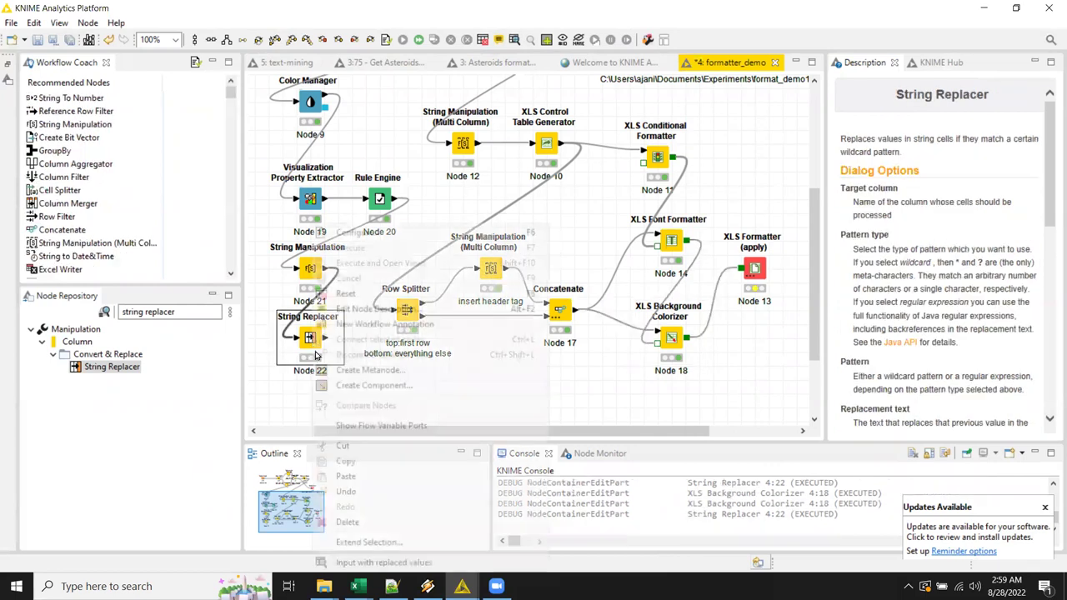
click(384, 562)
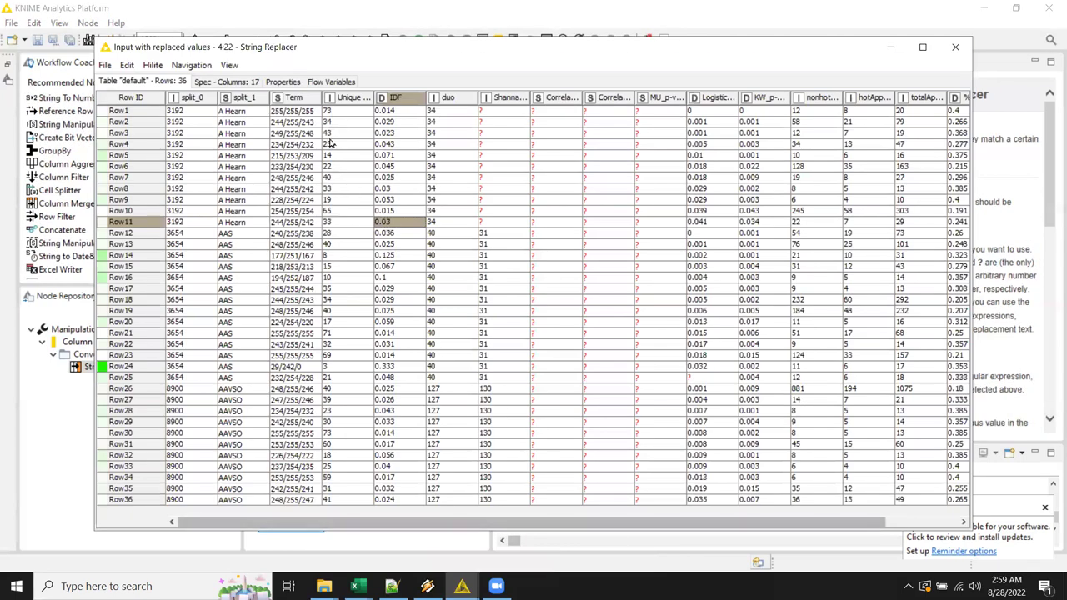
drag(292, 111, 106, 342)
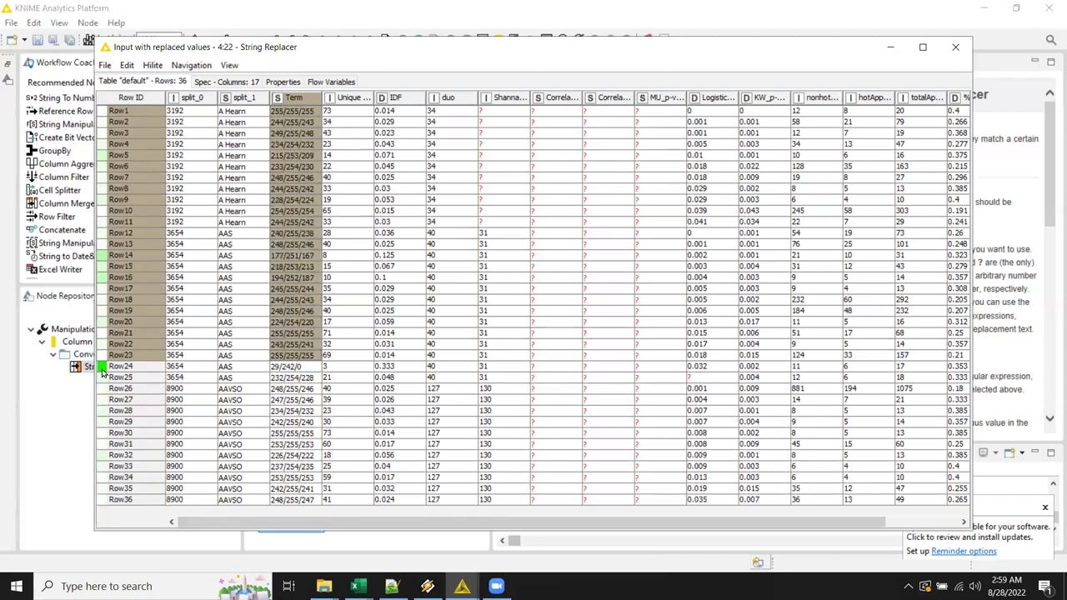
drag(297, 122, 290, 450)
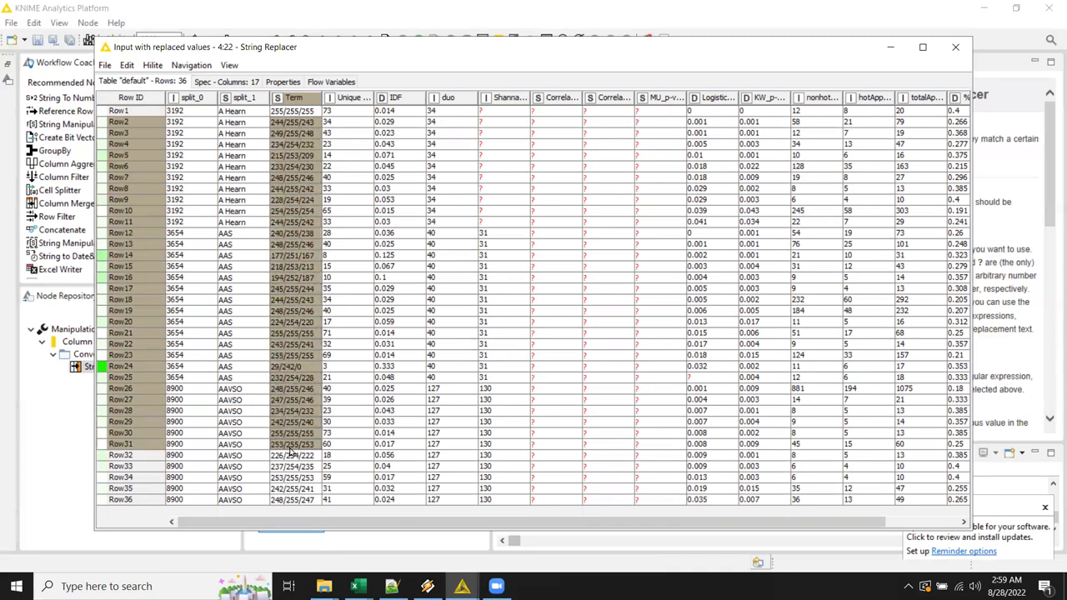
click(956, 48)
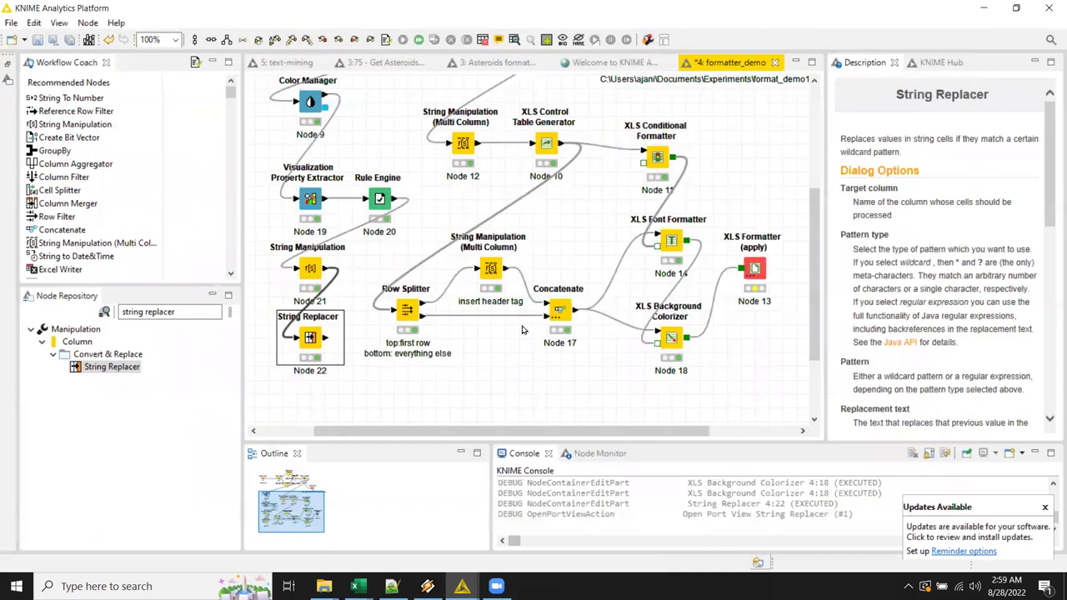
Step: Move the String Replacer slightly lower and connect its output to the String Manipulation (Multi Column) node before the XLS Control Table Generator
drag(309, 337, 305, 365)
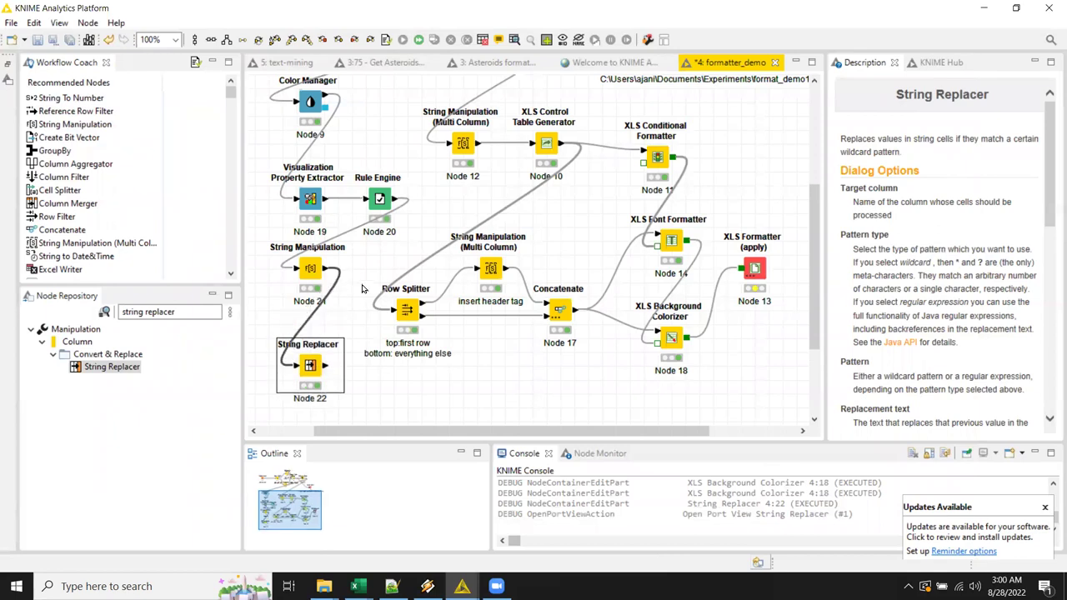
scroll(363, 286, up, 3)
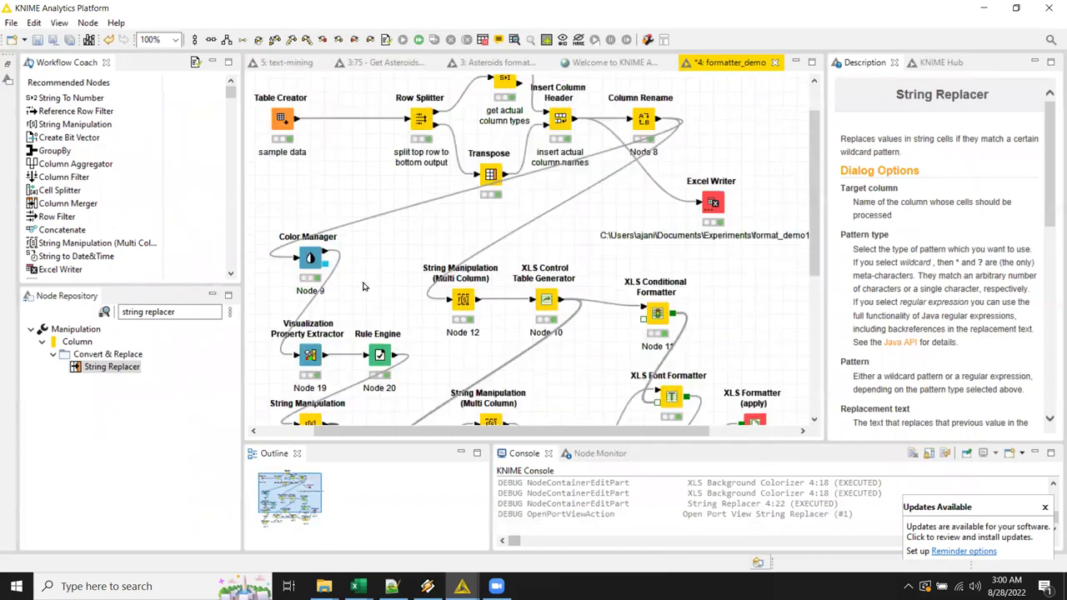
scroll(362, 286, down, 3)
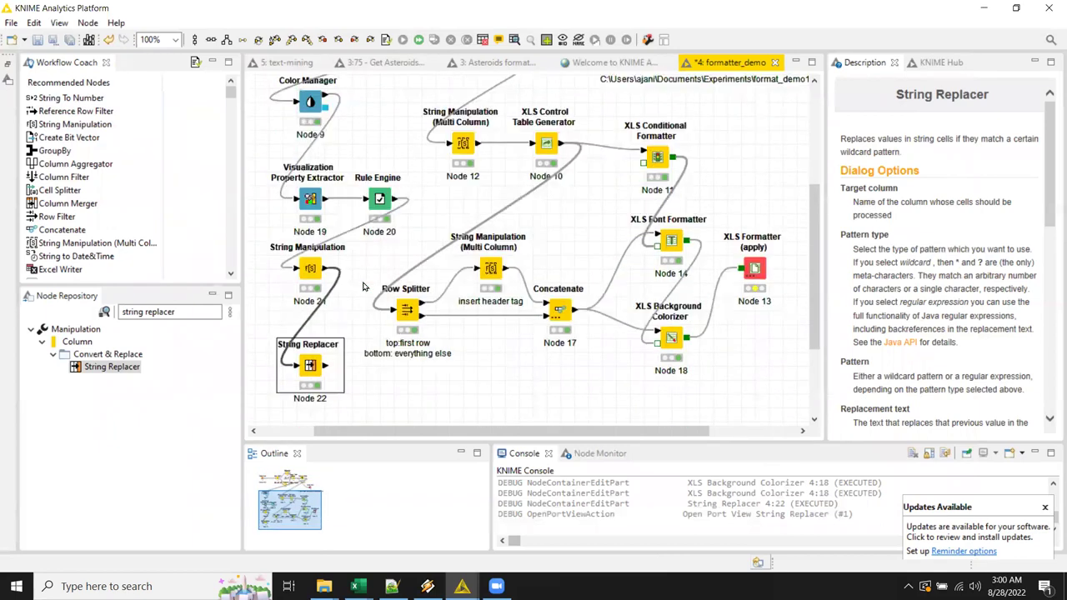
scroll(465, 173, up, 3)
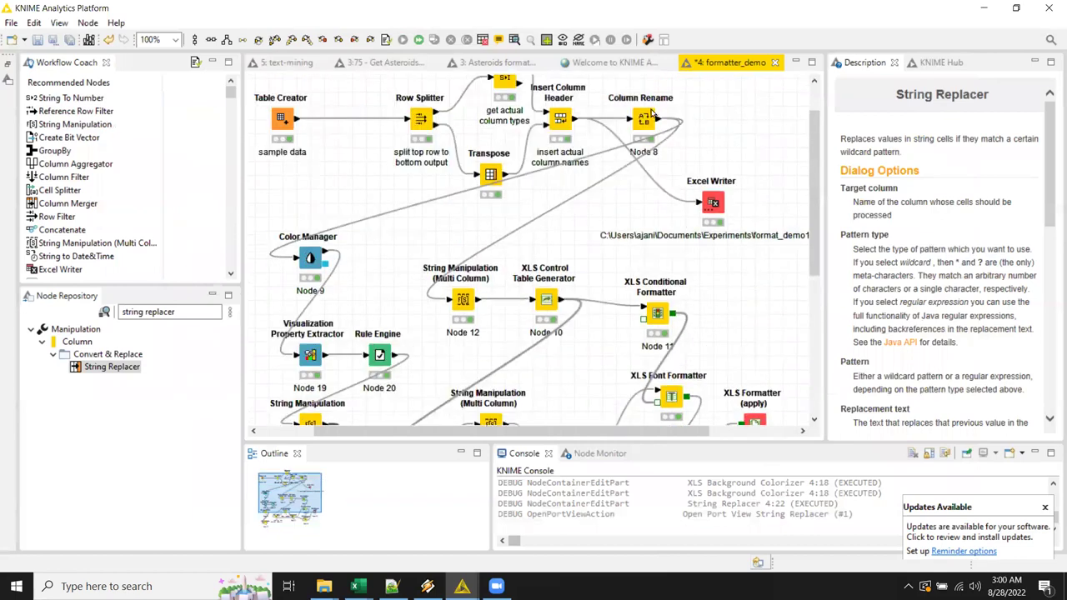
scroll(325, 388, down, 3)
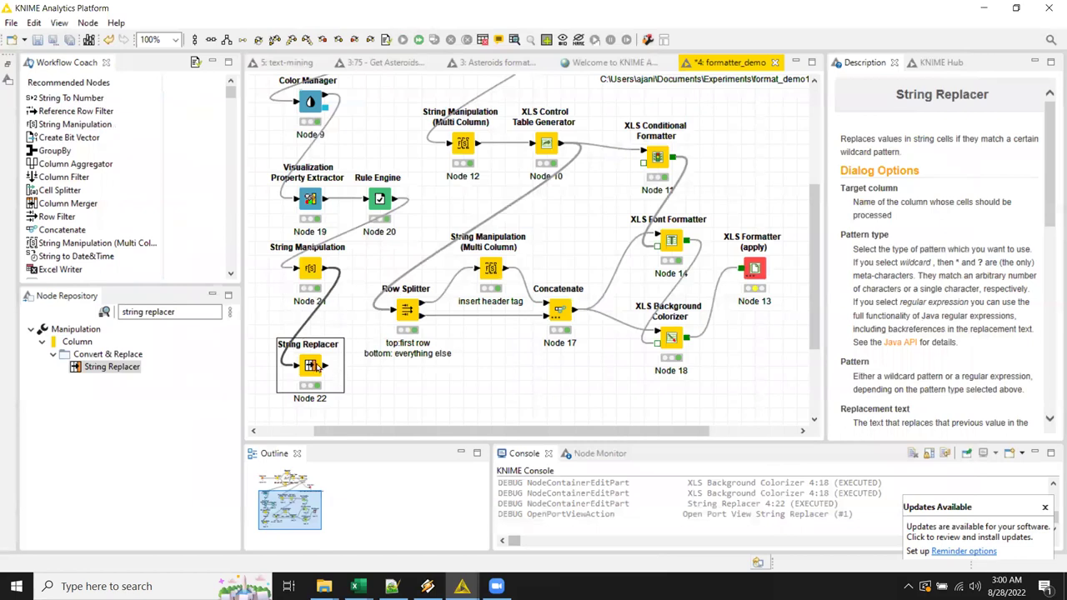
drag(323, 367, 454, 146)
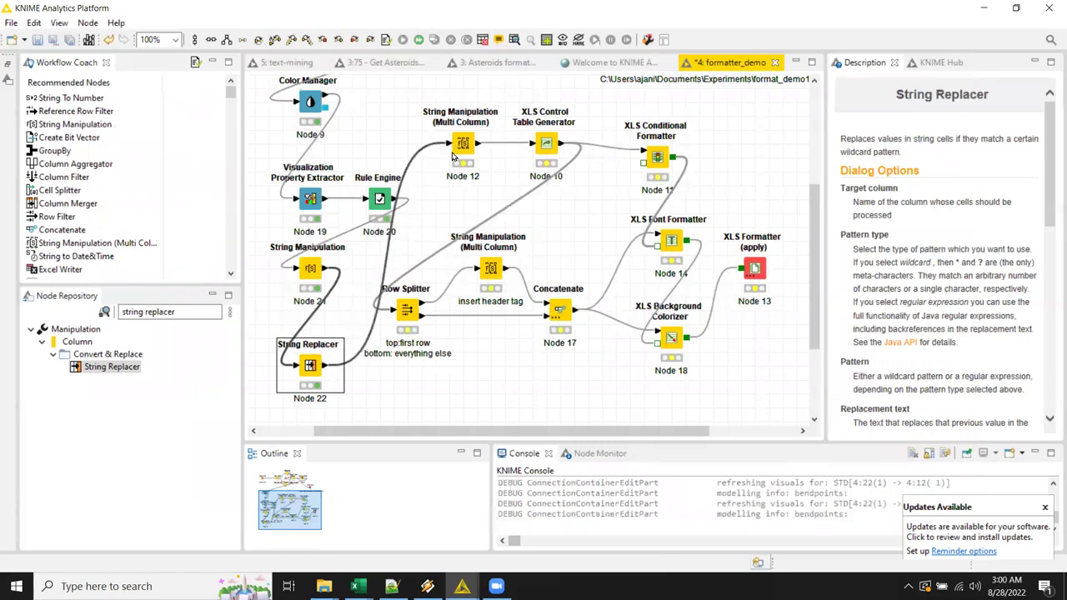
Step: Execute the XLS Background Colorizer together with its reset upstream nodes
click(672, 337)
right_click(672, 338)
click(740, 248)
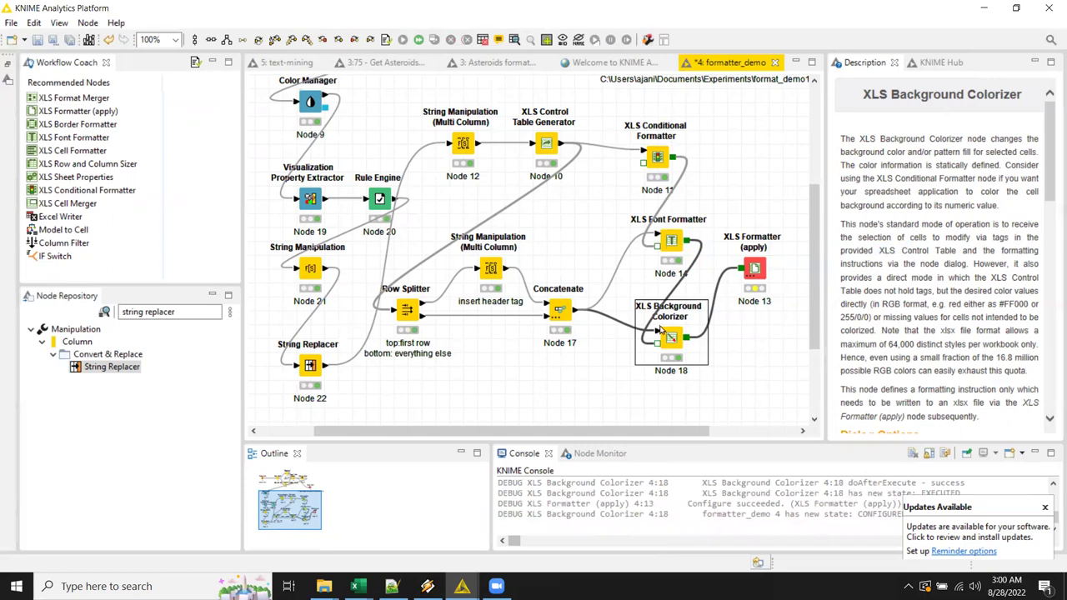
Step: Examine the color codes in column C and the other columns' tags in the Concatenate node's output table
click(560, 311)
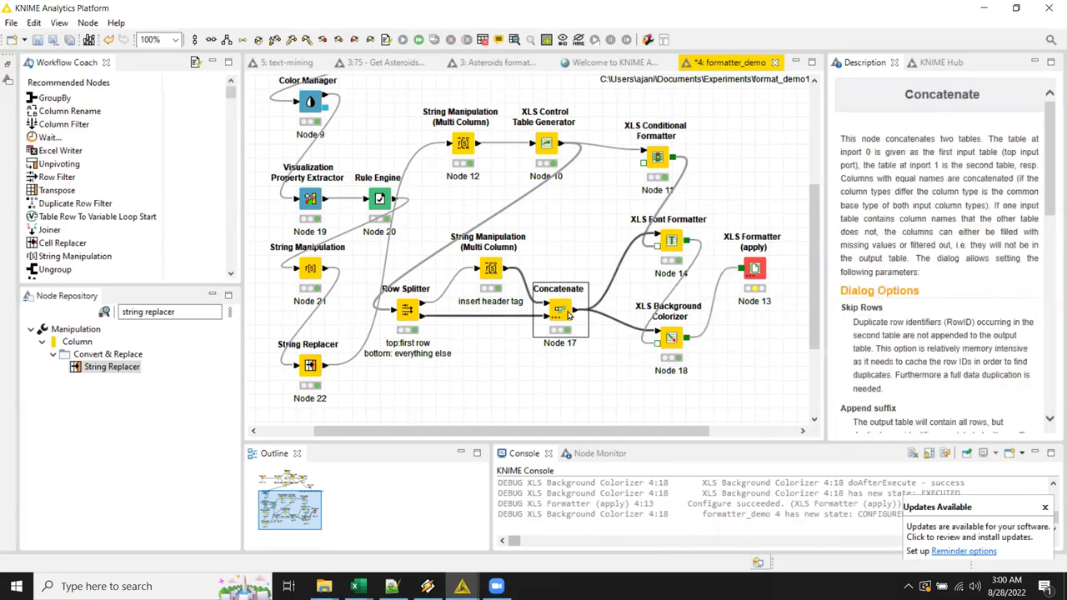
right_click(560, 311)
click(603, 561)
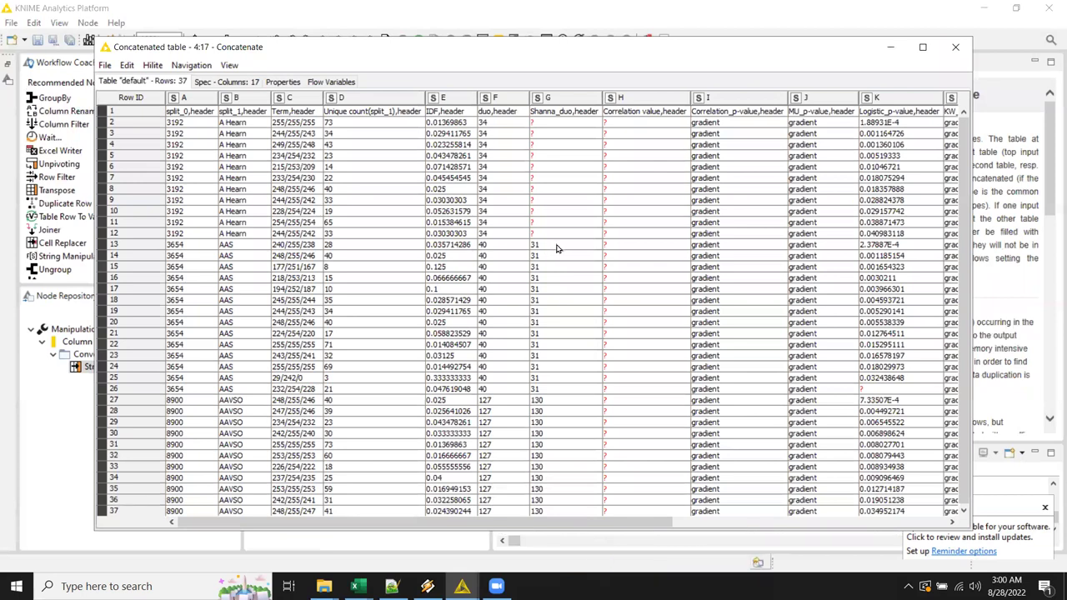
drag(289, 123, 292, 471)
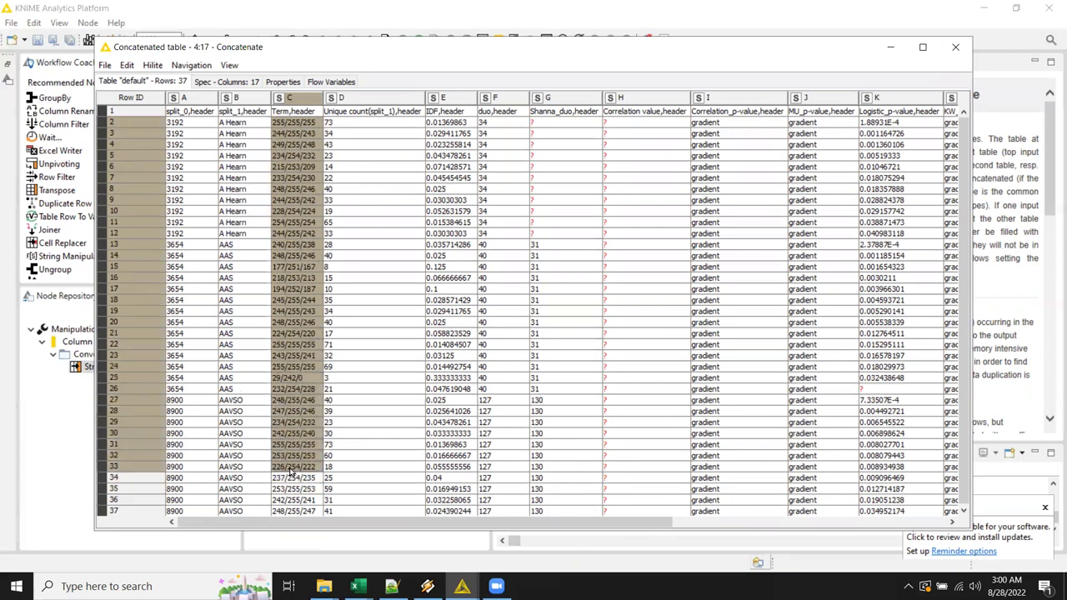
click(956, 47)
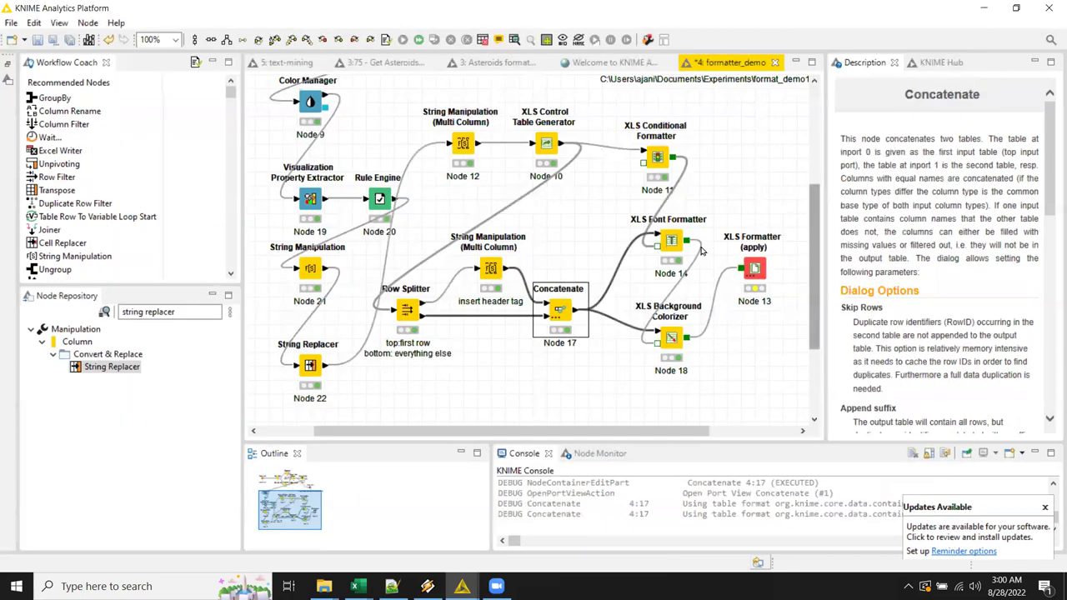
click(671, 337)
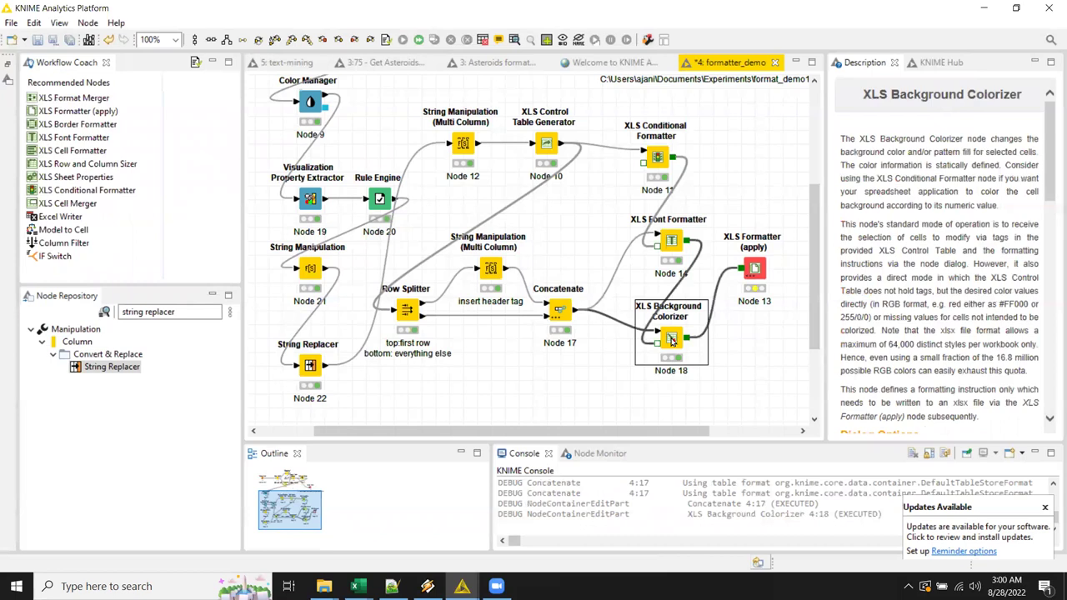
right_click(568, 312)
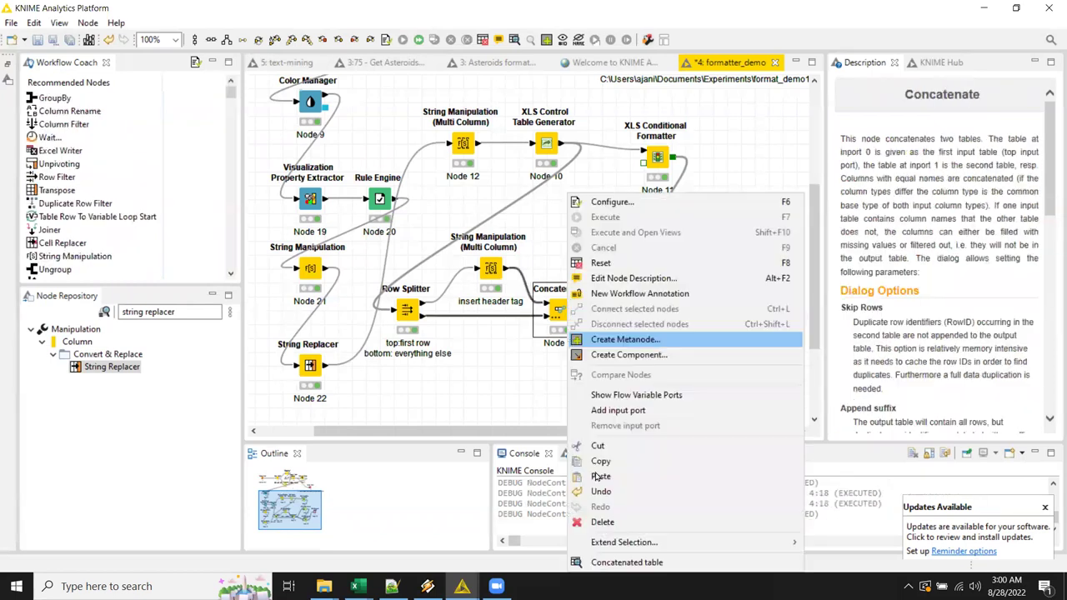
click(632, 562)
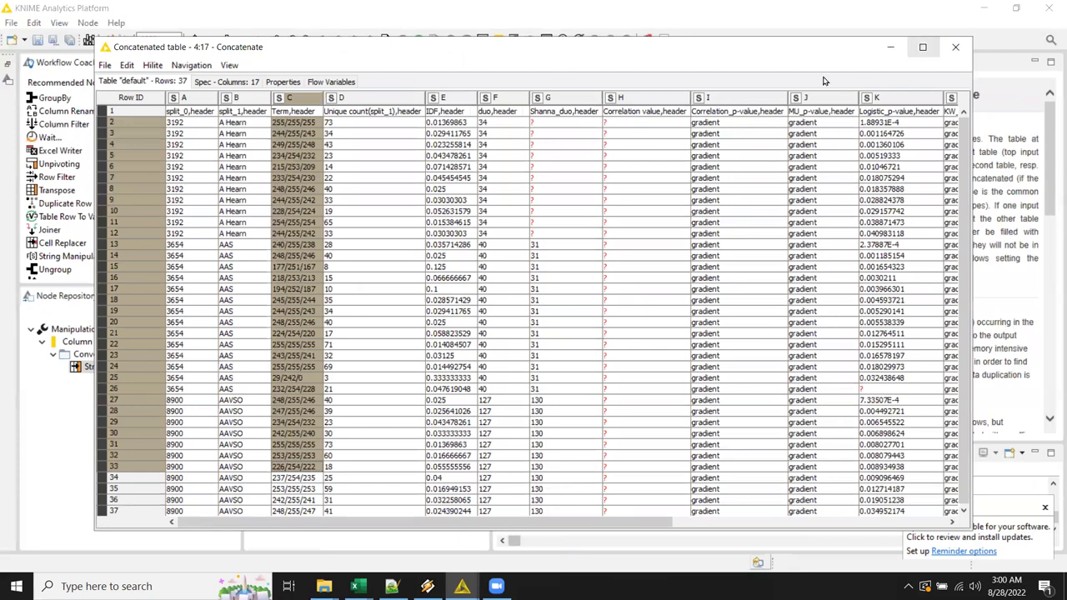
click(955, 47)
Step: Duplicate the XLS Background Colorizer below the original and connect the original's format output and the Concatenate output to the copy
click(673, 338)
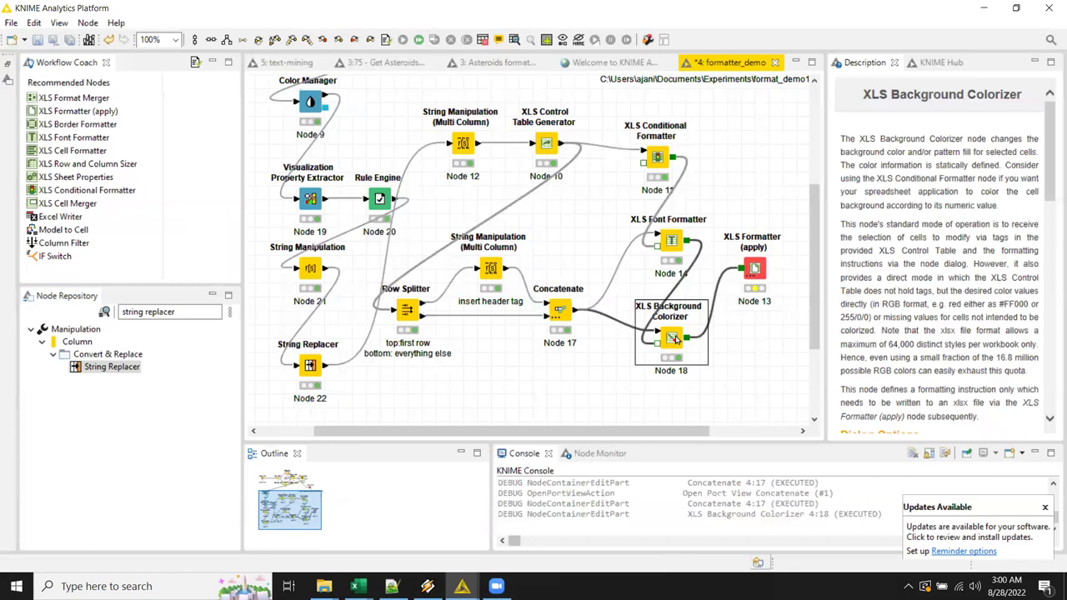
click(378, 163)
key(ctrl+v)
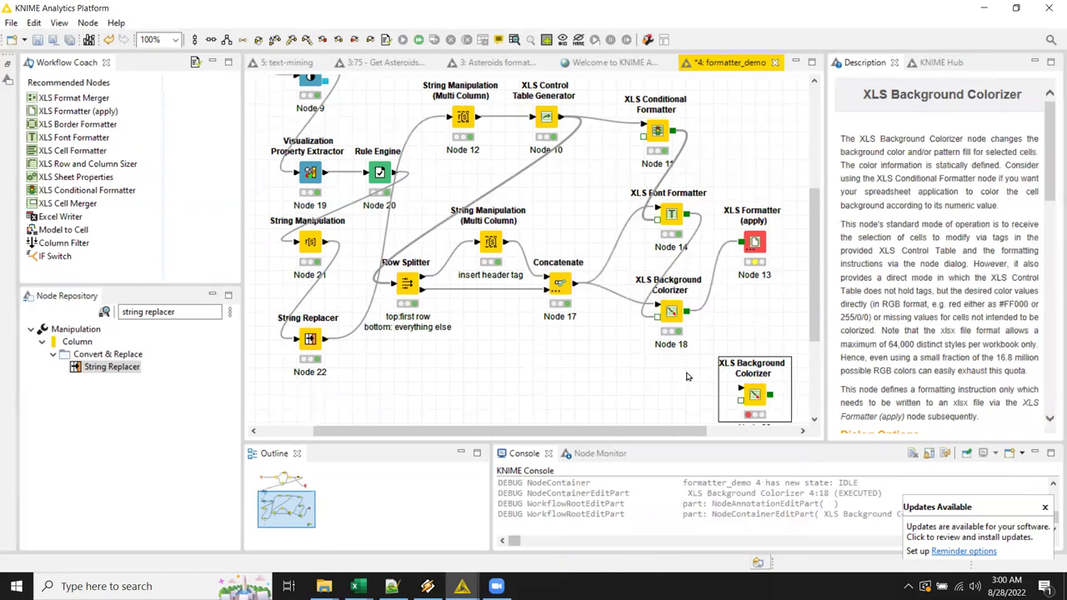
mouse_move(738, 361)
mouse_down()
mouse_move(723, 333)
mouse_move(691, 317)
mouse_move(723, 375)
mouse_up()
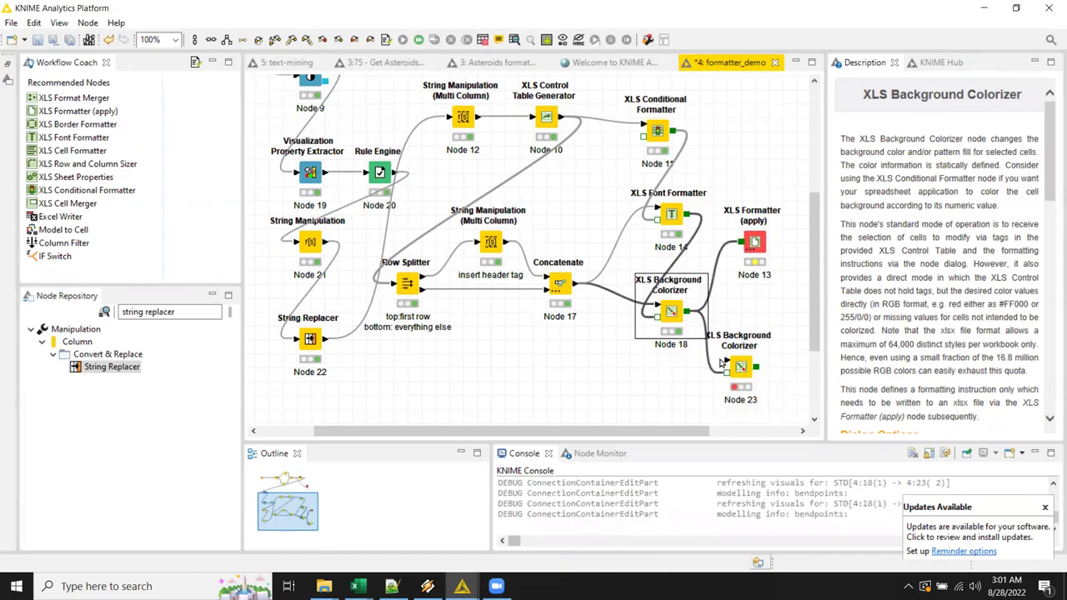
drag(573, 288, 725, 367)
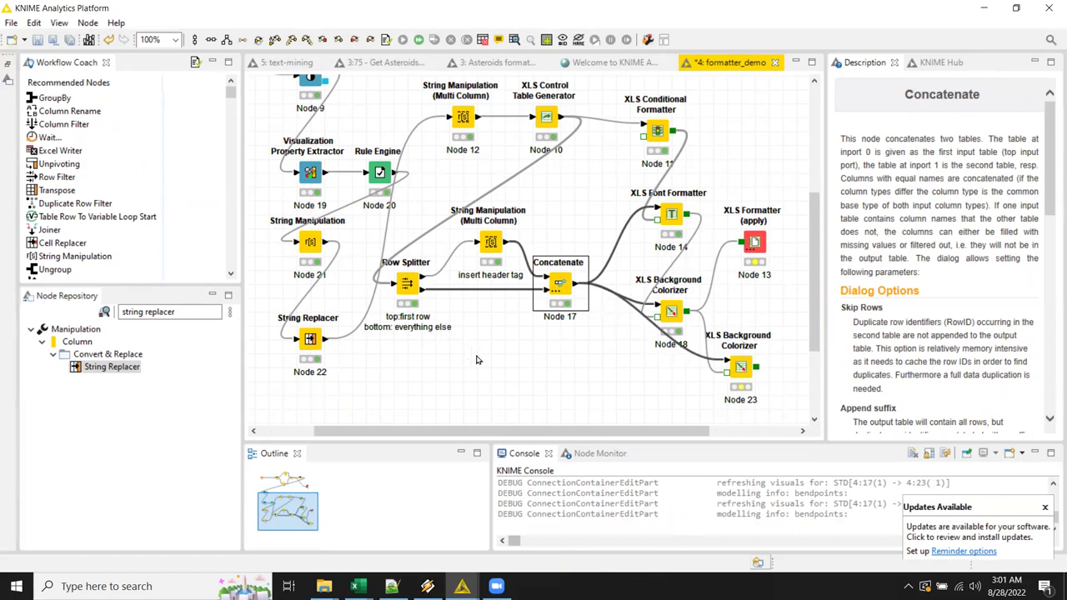
Step: Set the duplicate XLS Background Colorizer's control table style to direct color codes in RGB format and execute the node
double_click(741, 369)
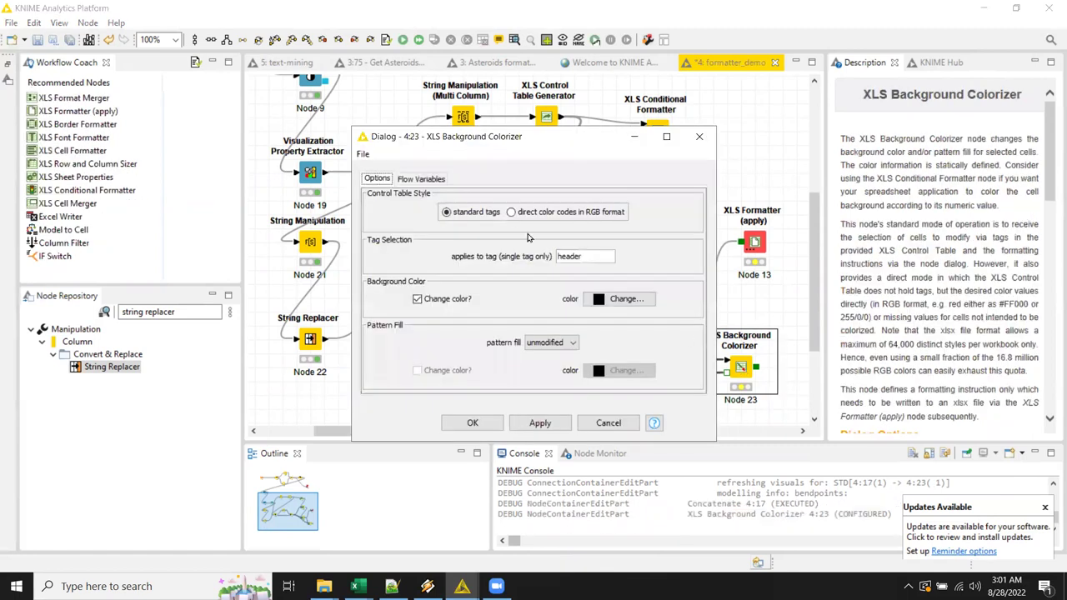
click(512, 212)
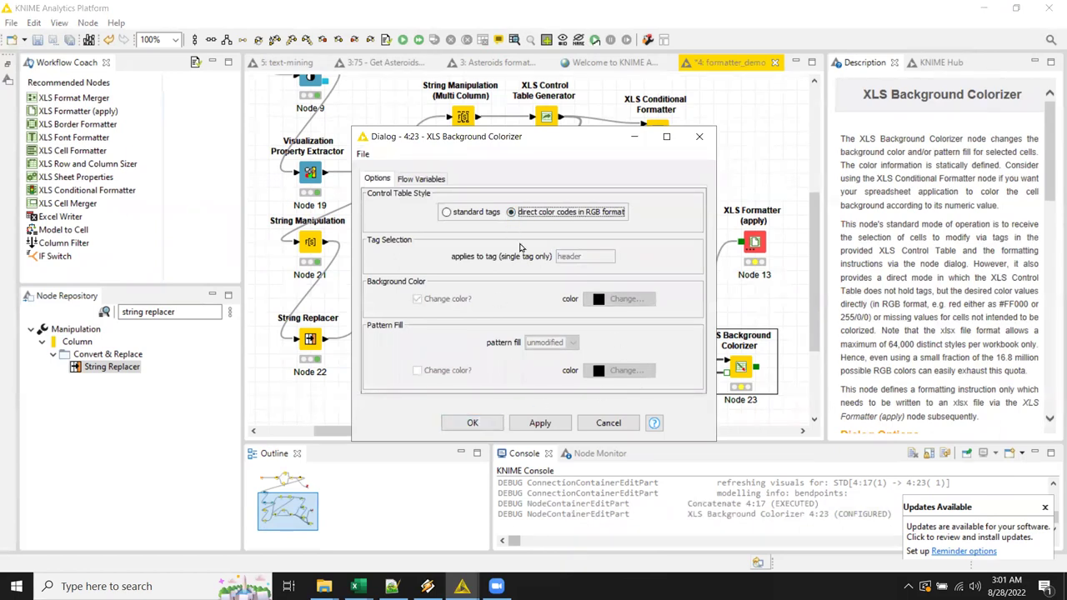
click(472, 423)
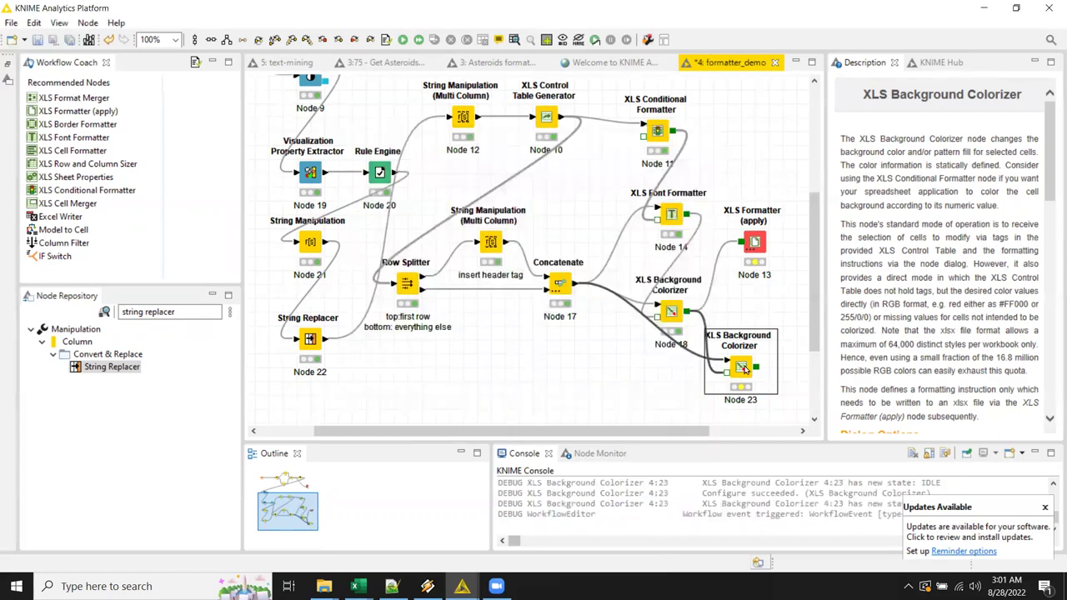
right_click(744, 368)
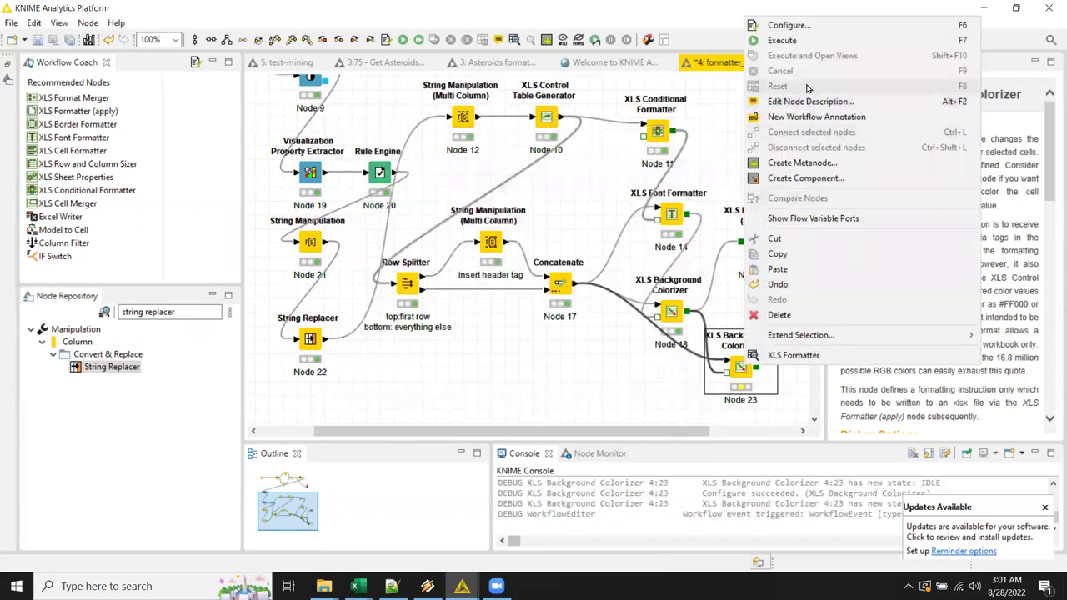
click(816, 43)
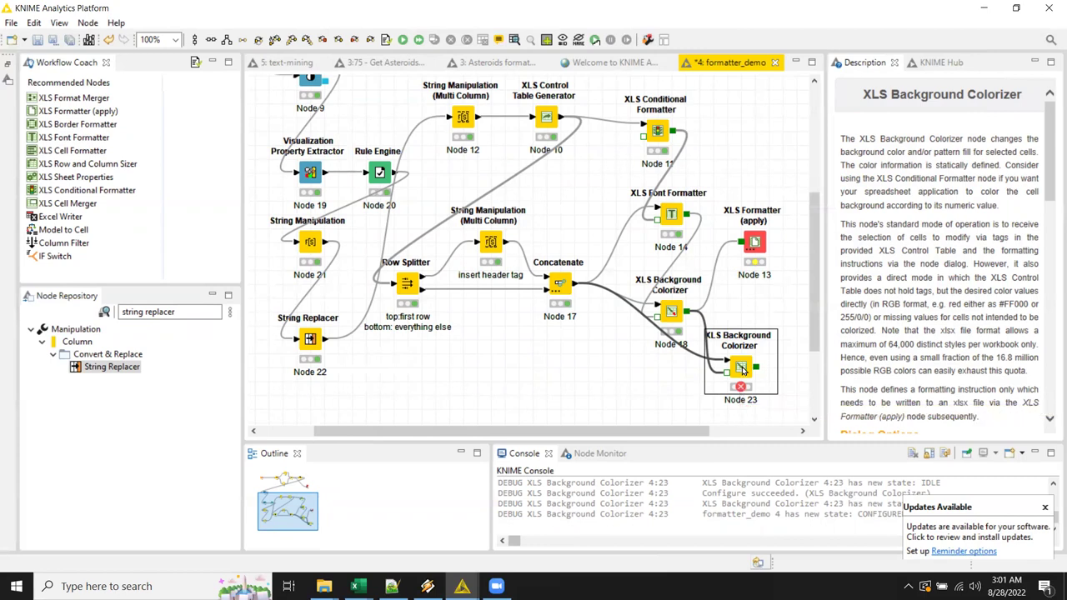
Step: Check the duplicate XLS Background Colorizer's execution error and compare the Concatenate output's column C color codes with the other columns' entries
mouse_move(741, 388)
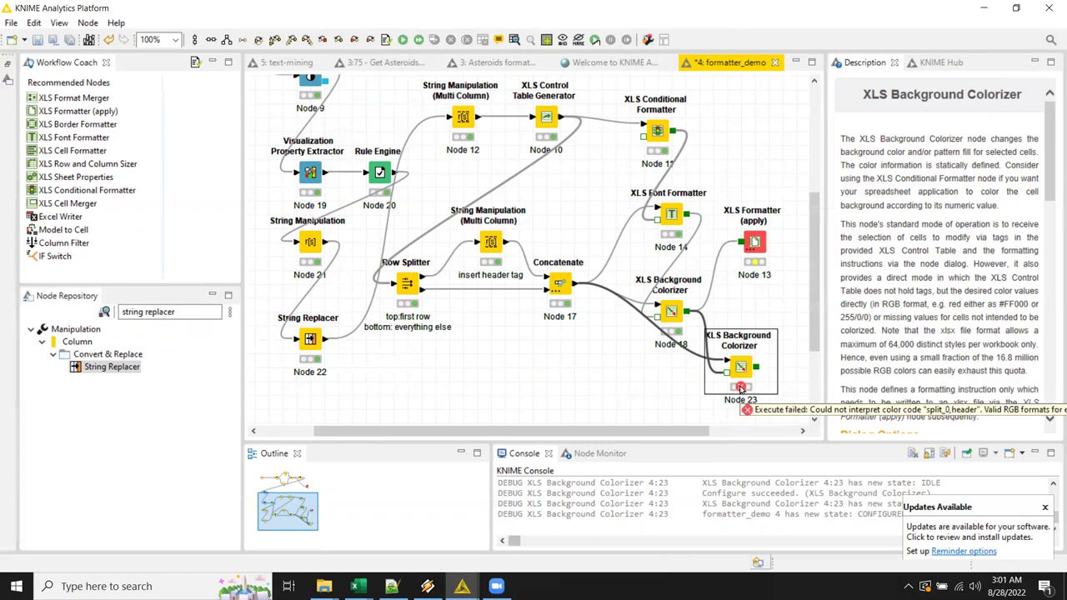
drag(744, 370, 744, 384)
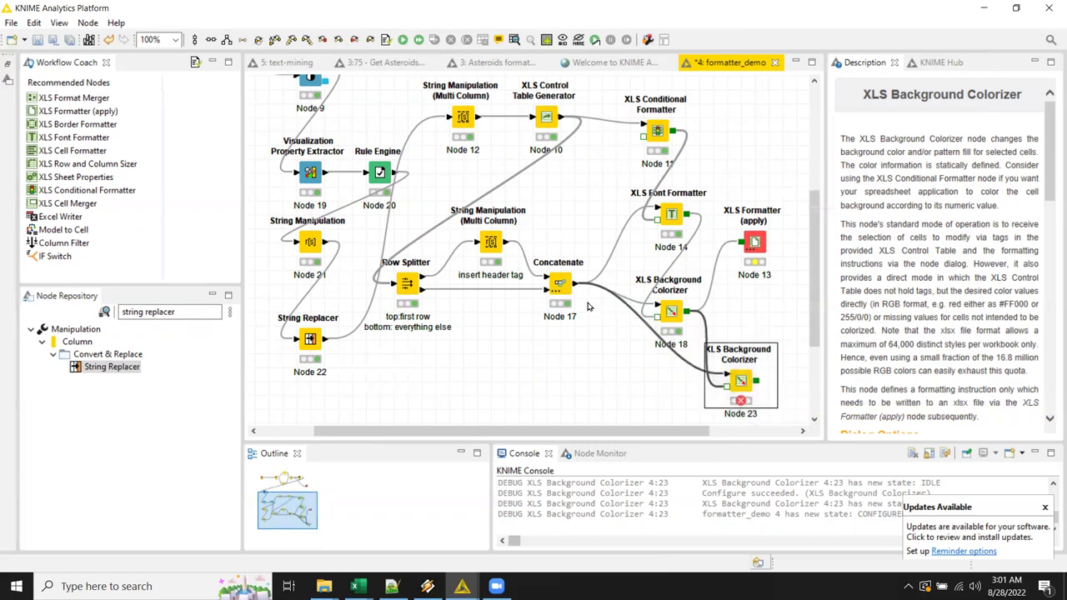
right_click(560, 283)
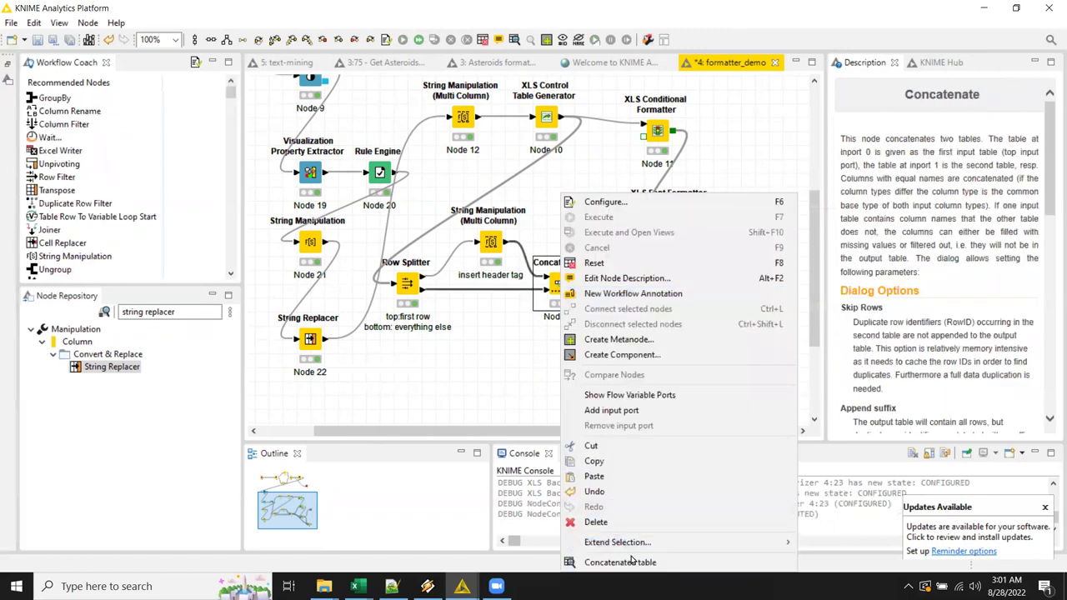
click(631, 562)
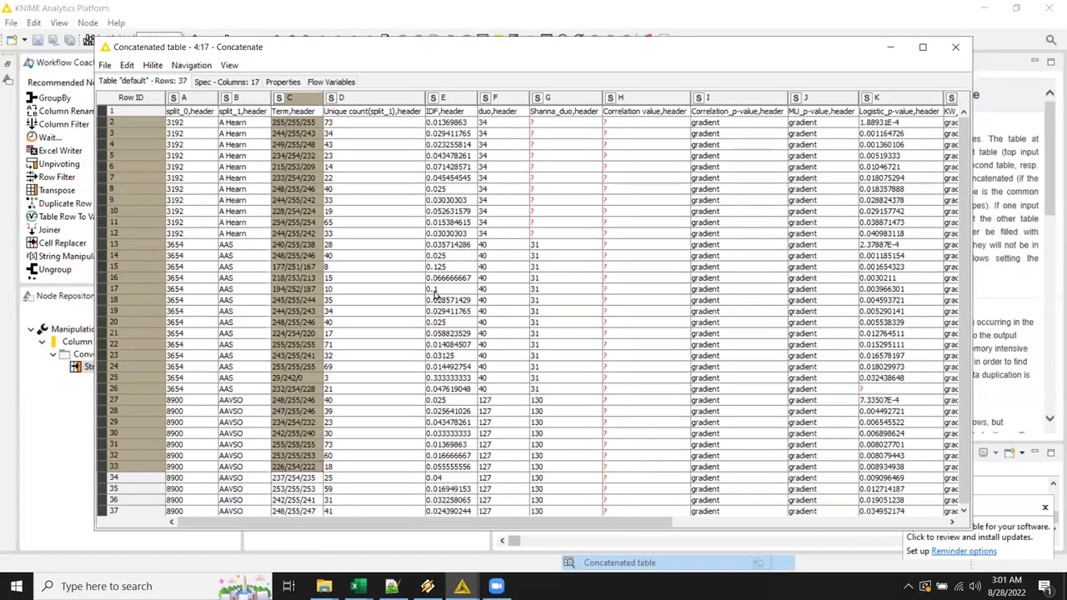
drag(439, 177, 876, 378)
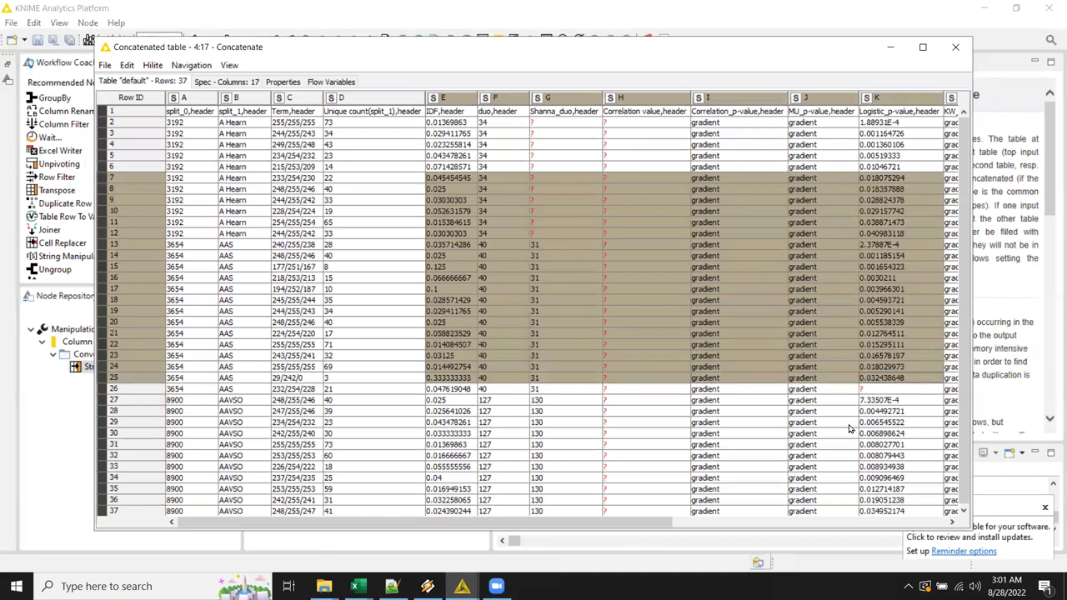
drag(572, 455, 499, 382)
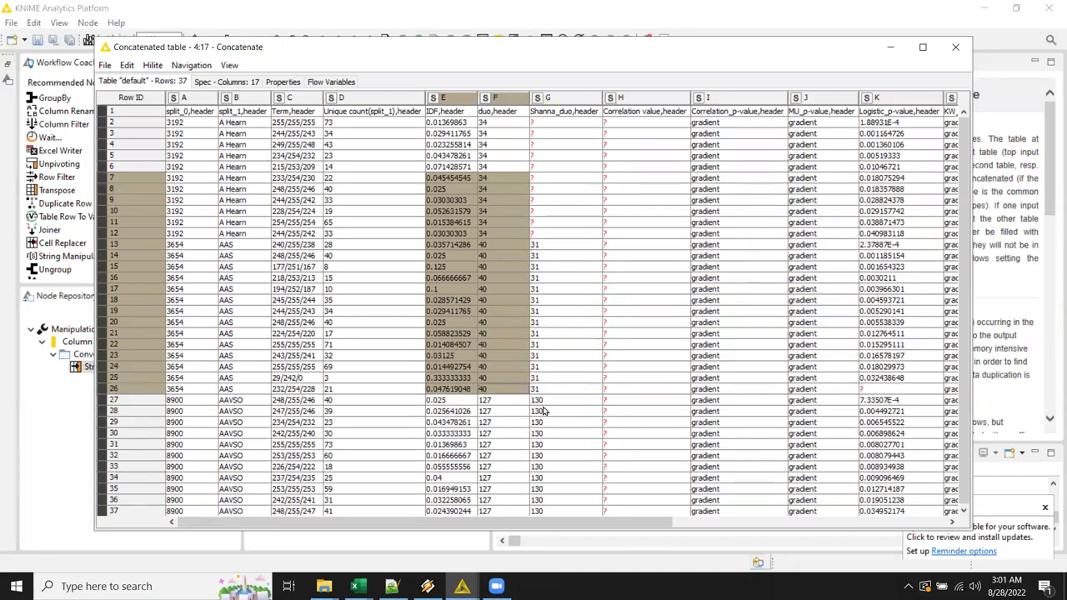
click(389, 181)
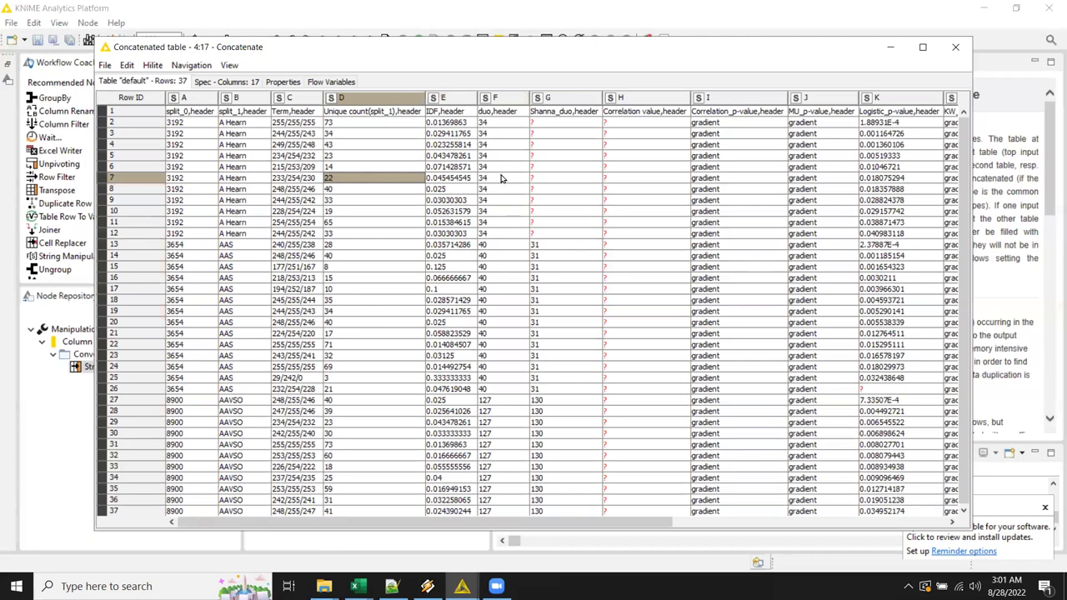
click(498, 201)
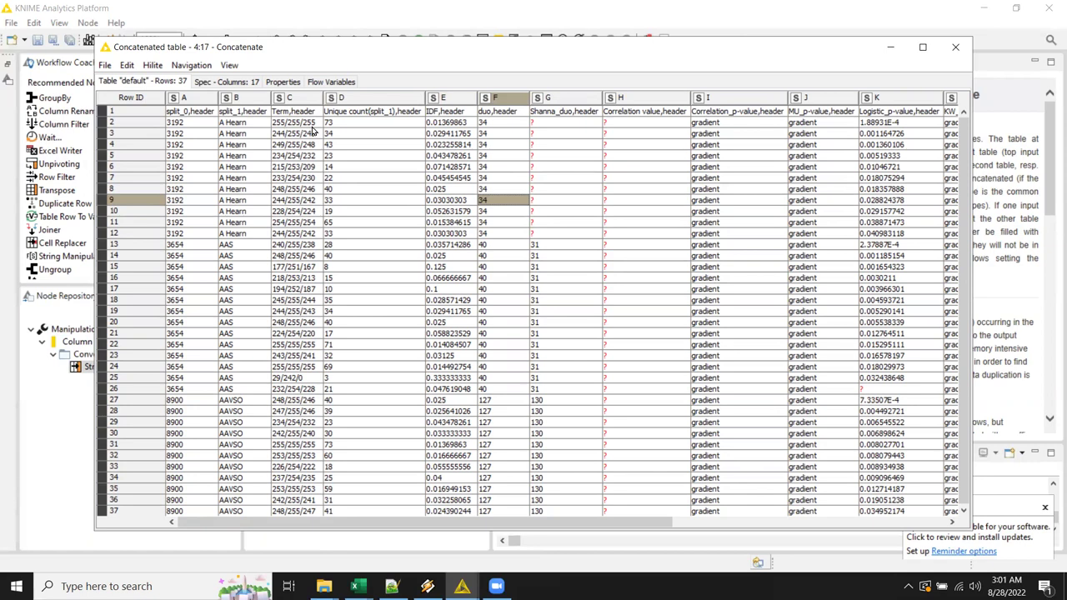
drag(307, 123, 282, 482)
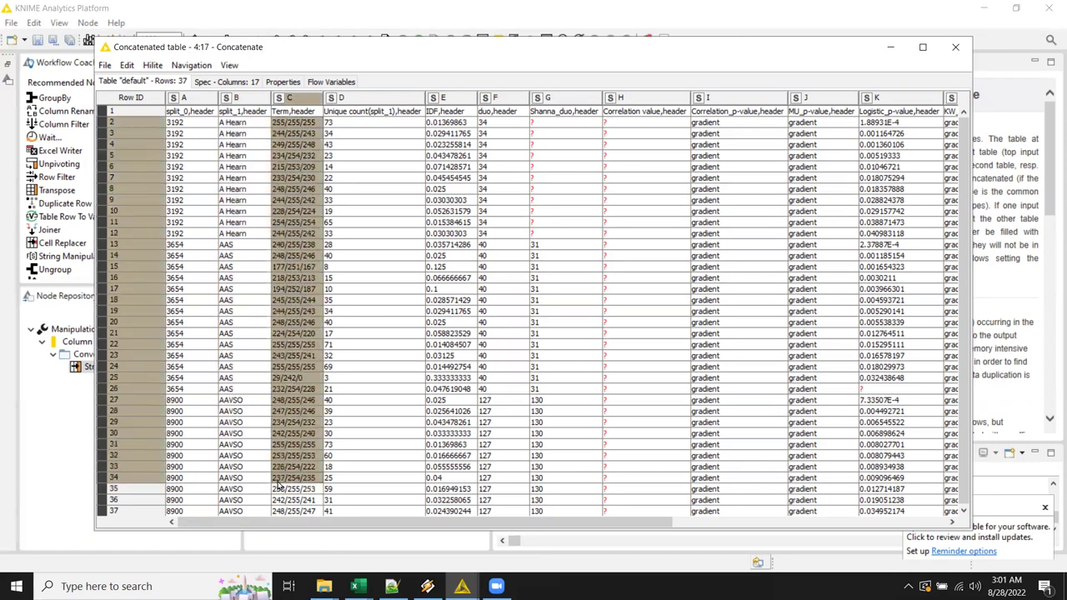
click(859, 169)
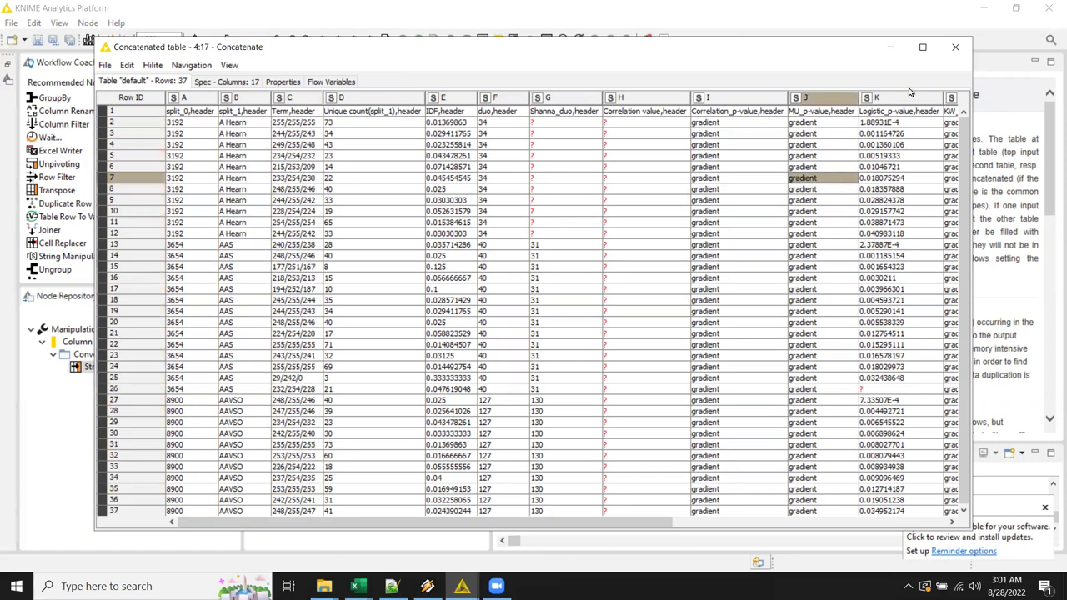
click(956, 46)
Step: Move the duplicate XLS Background Colorizer further down the canvas, away from the original
click(740, 380)
drag(739, 381, 739, 408)
scroll(729, 375, down, 3)
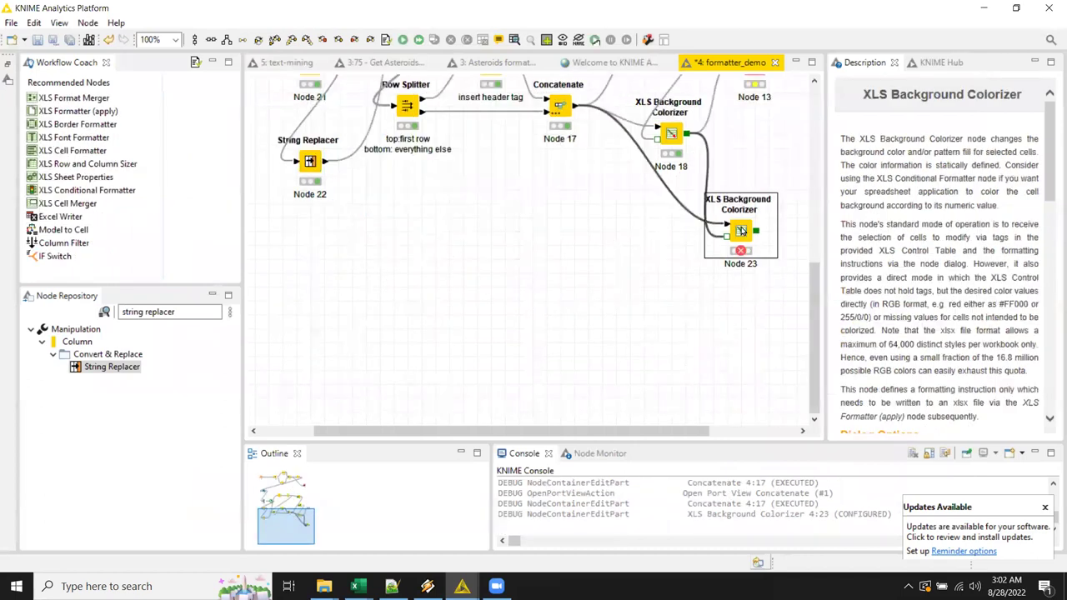
scroll(729, 267, up, 3)
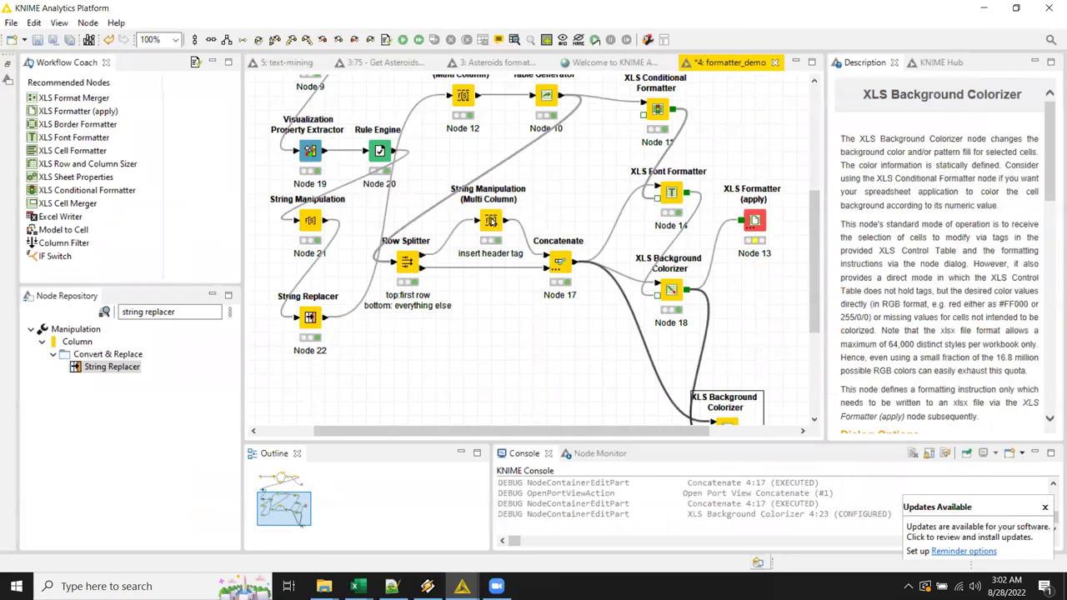
Step: Duplicate the "insert header tag" String Manipulation (Multi Column) node below the Concatenate node and connect the Concatenate output to the copy
click(491, 221)
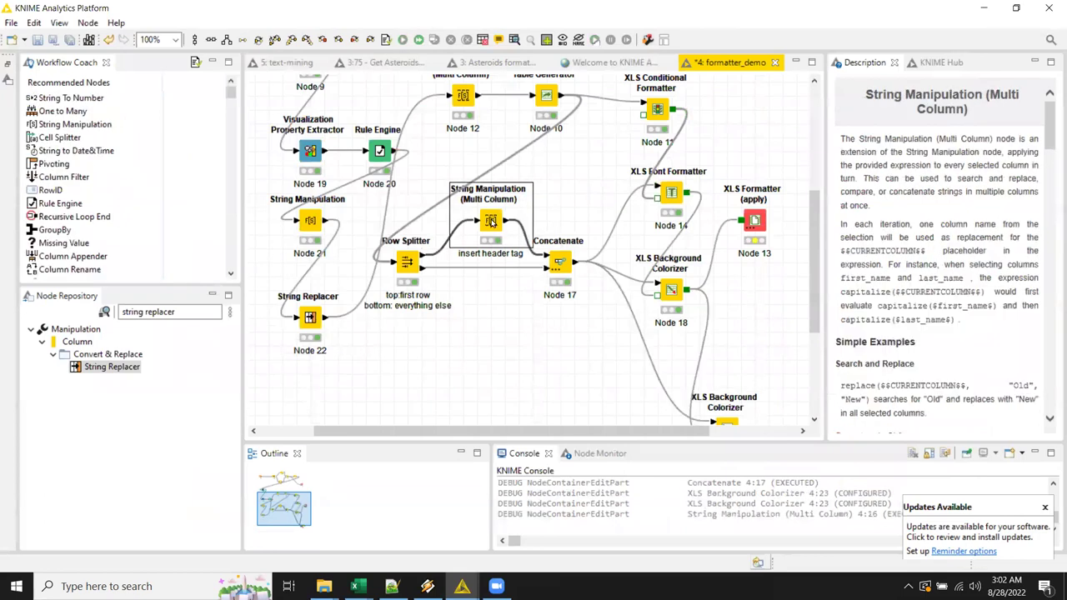
key(ctrl+c)
key(ctrl+v)
drag(575, 302, 575, 387)
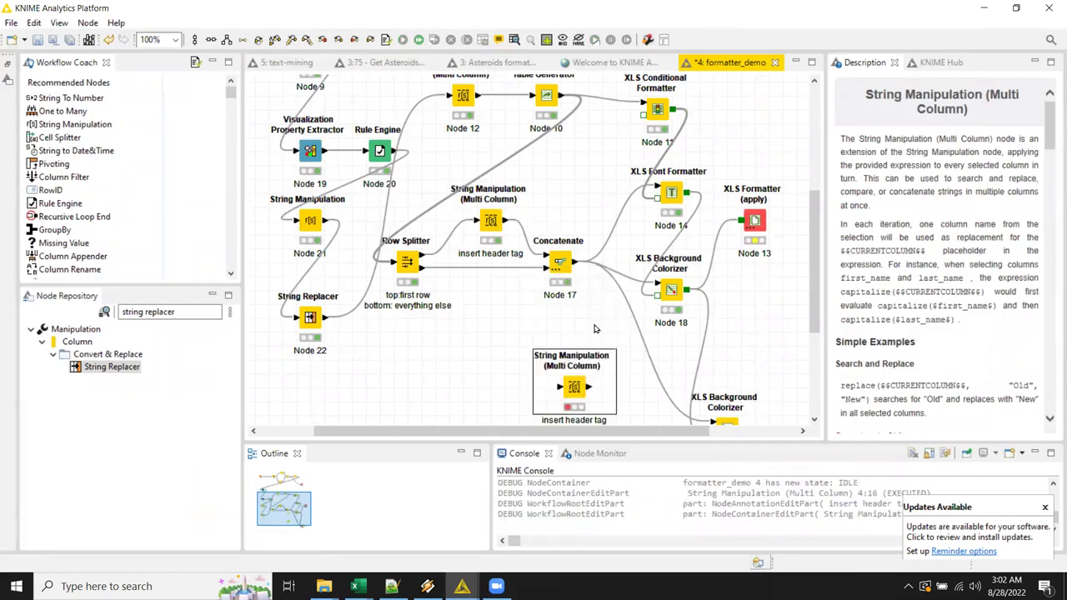
drag(574, 263, 561, 387)
scroll(617, 381, down, 3)
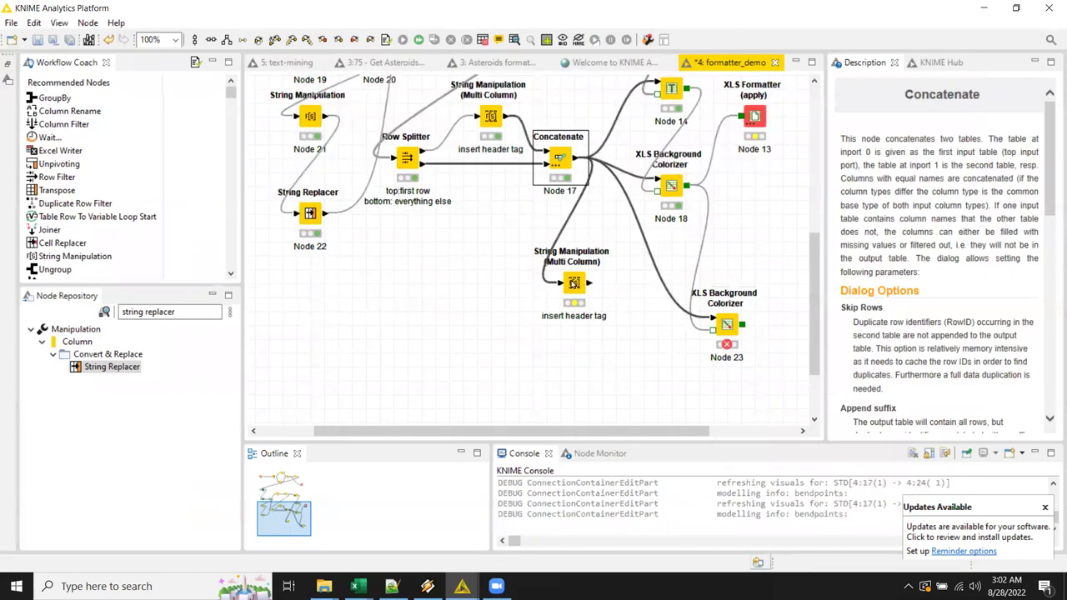
Step: Configure the copied String Manipulation (Multi Column) to include every column except C and use the expression toNull("")
double_click(574, 283)
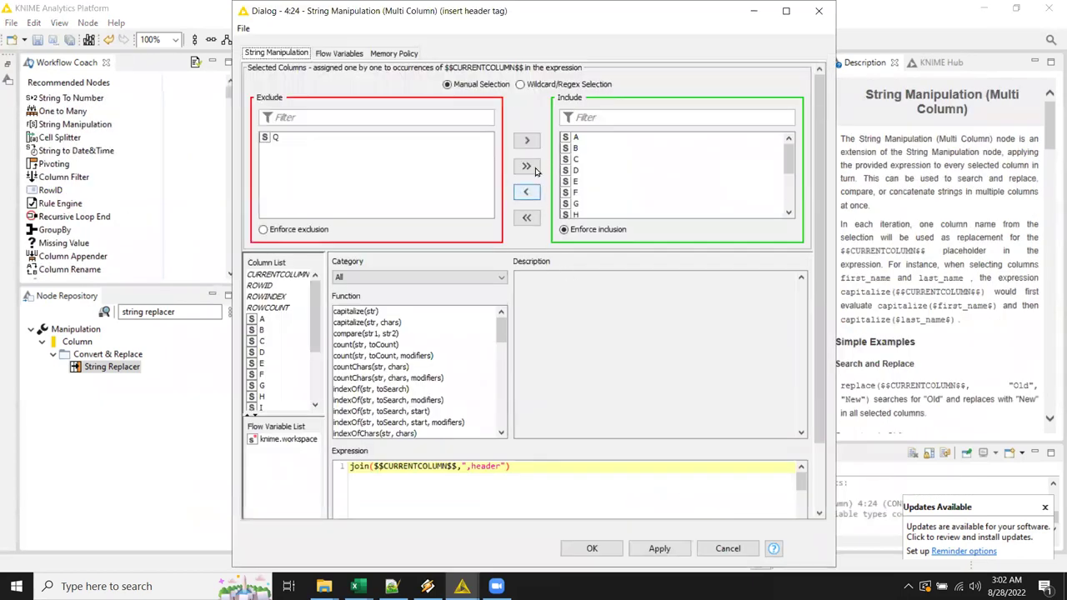
click(528, 167)
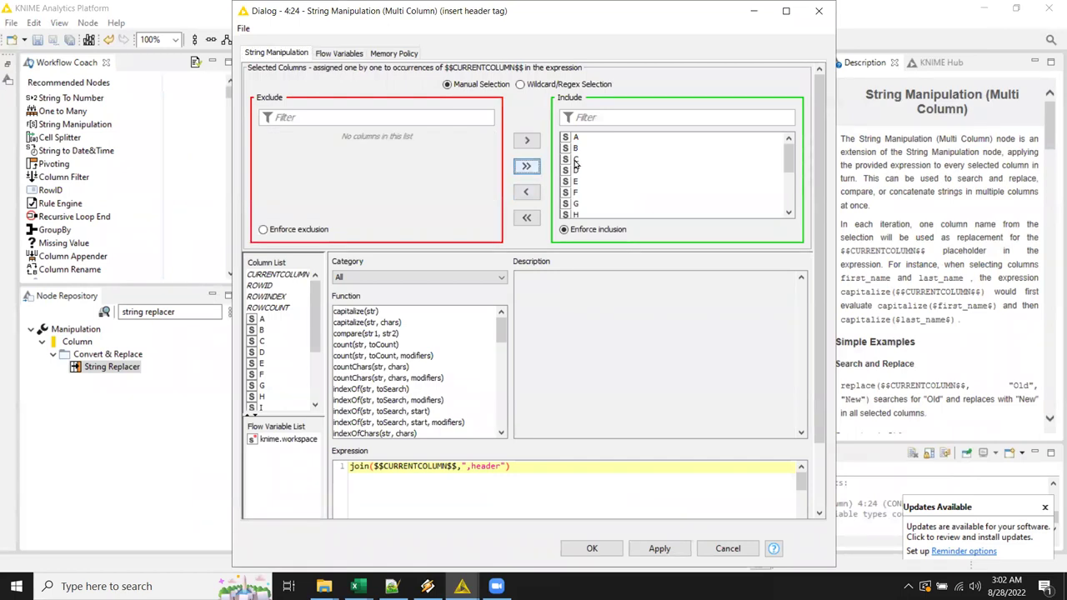
double_click(575, 160)
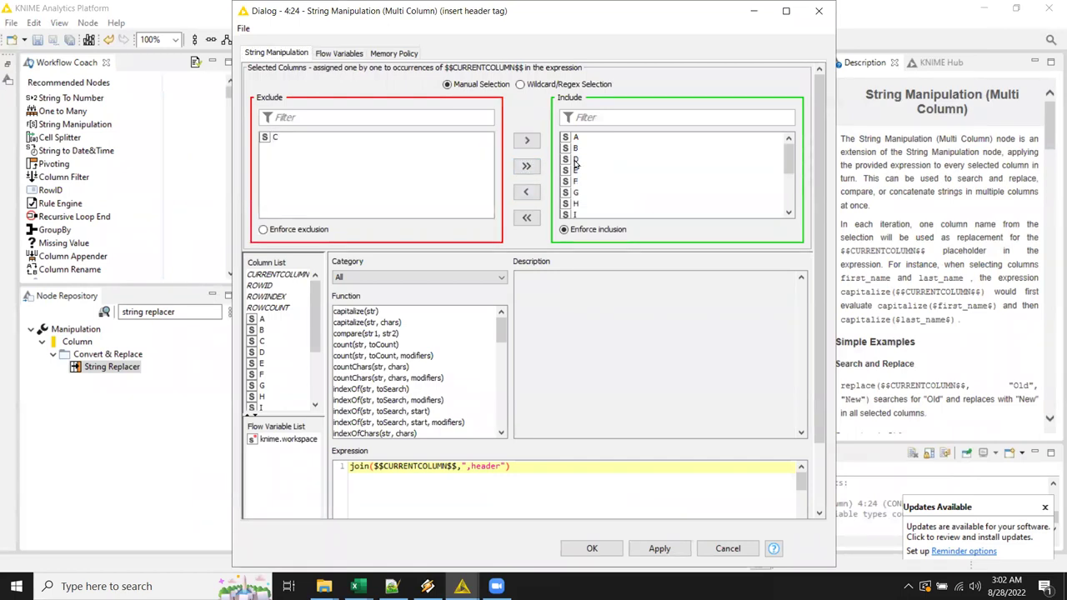
drag(523, 477, 335, 443)
text(ton)
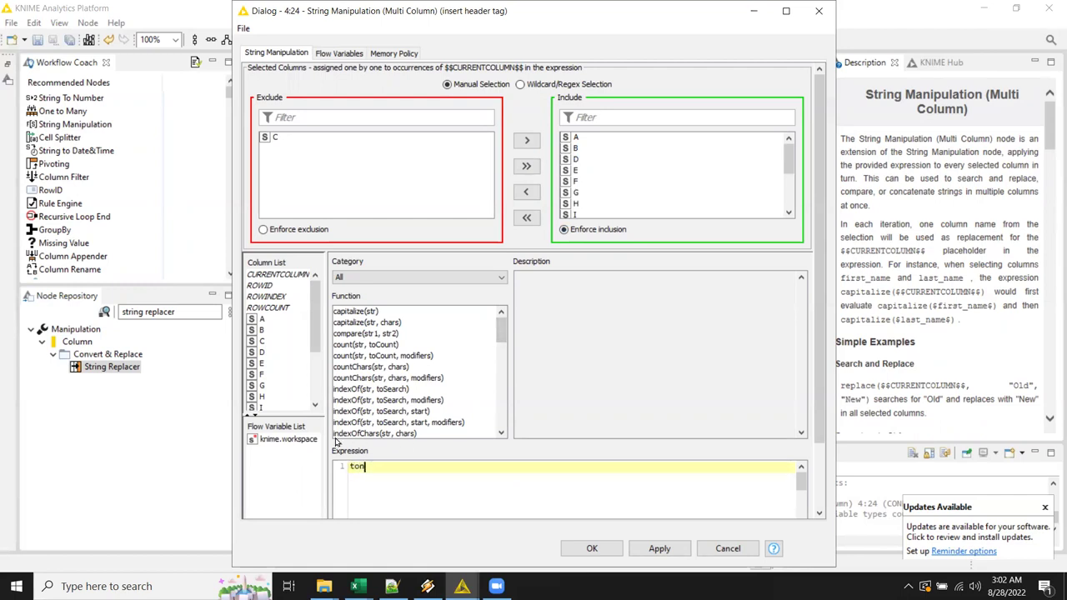
text(ull(""))
scroll(825, 425, down, 1)
scroll(825, 425, down, 5)
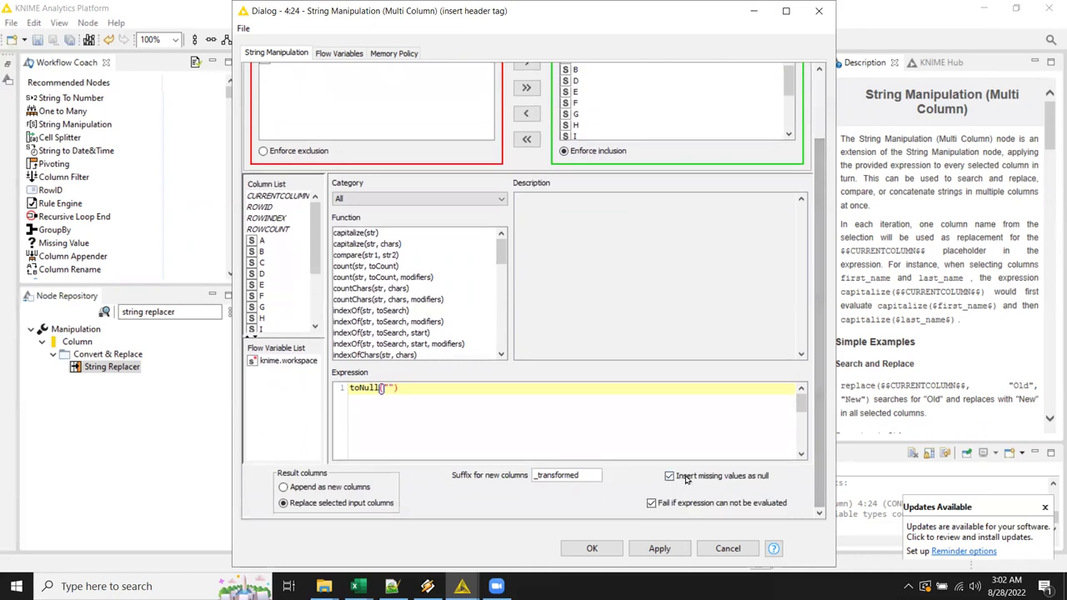
click(591, 551)
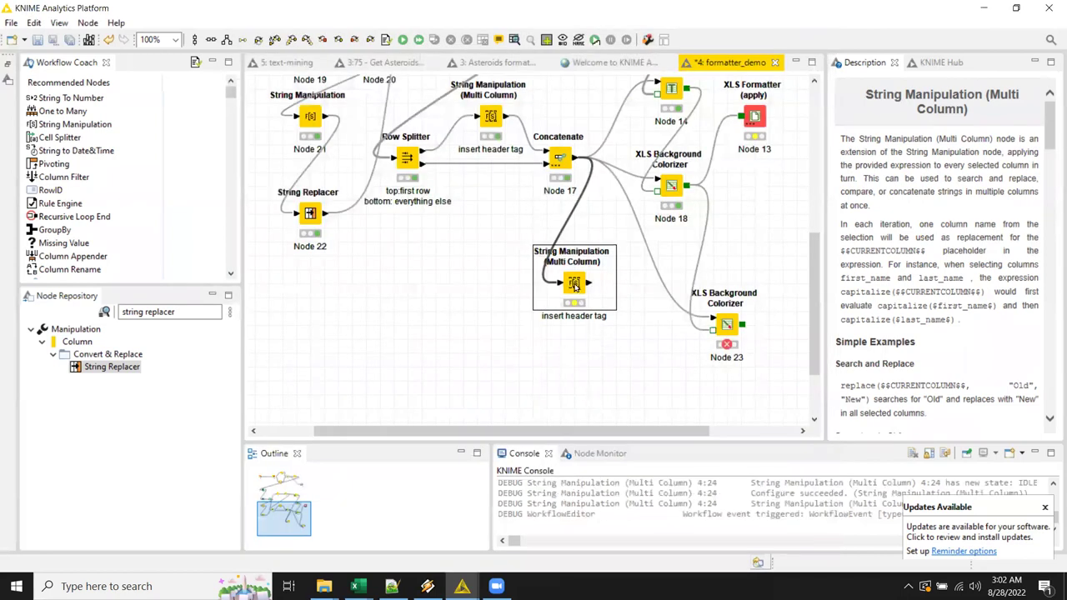
Step: Execute the copied String Manipulation (Multi Column) node and inspect its output table, including the first row of column C
right_click(574, 281)
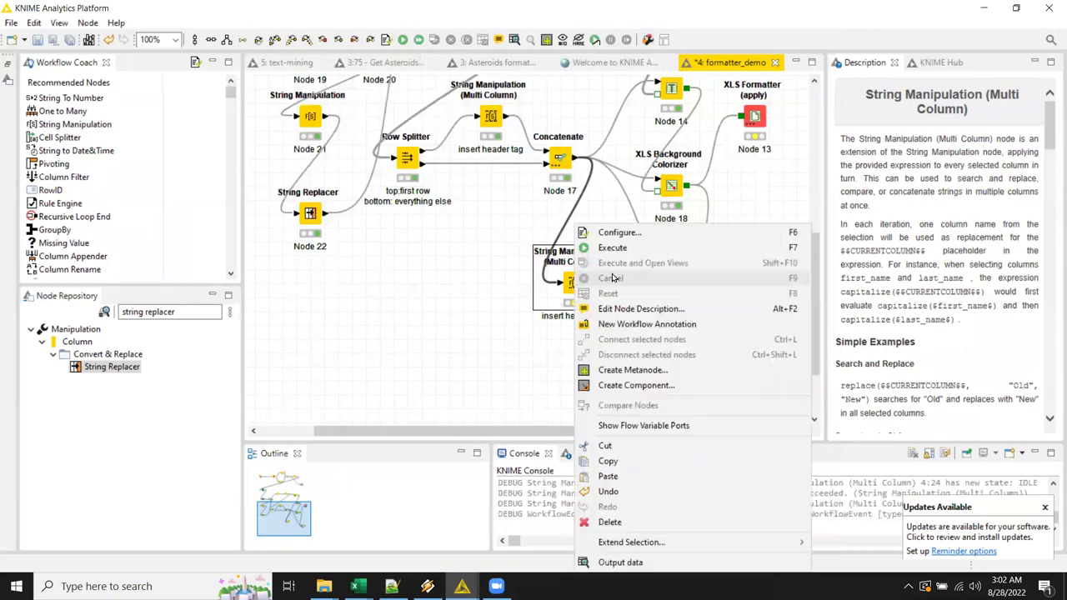
click(636, 248)
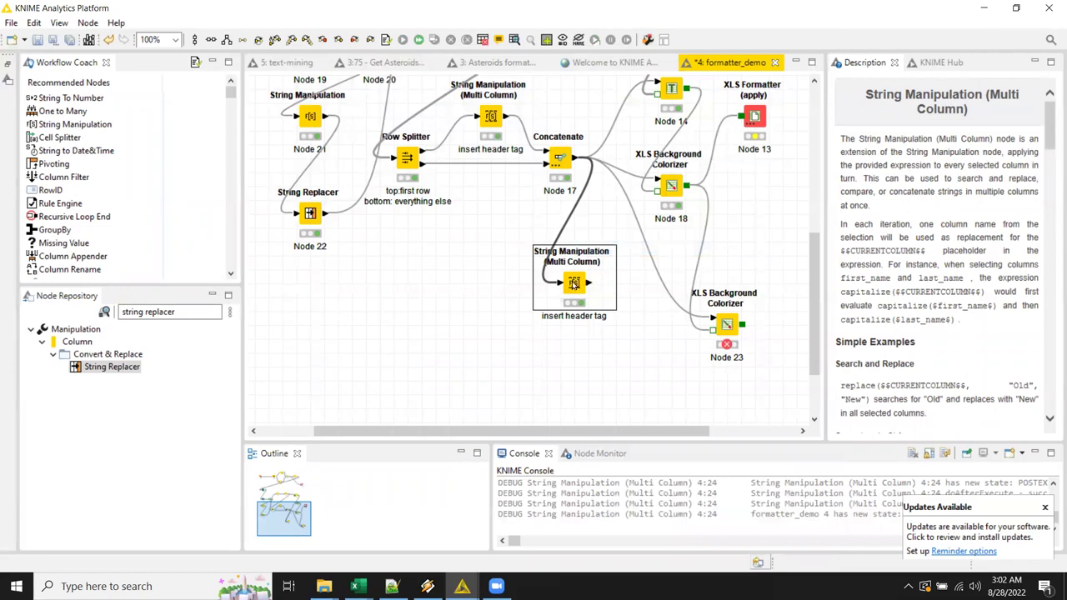
right_click(574, 283)
click(601, 564)
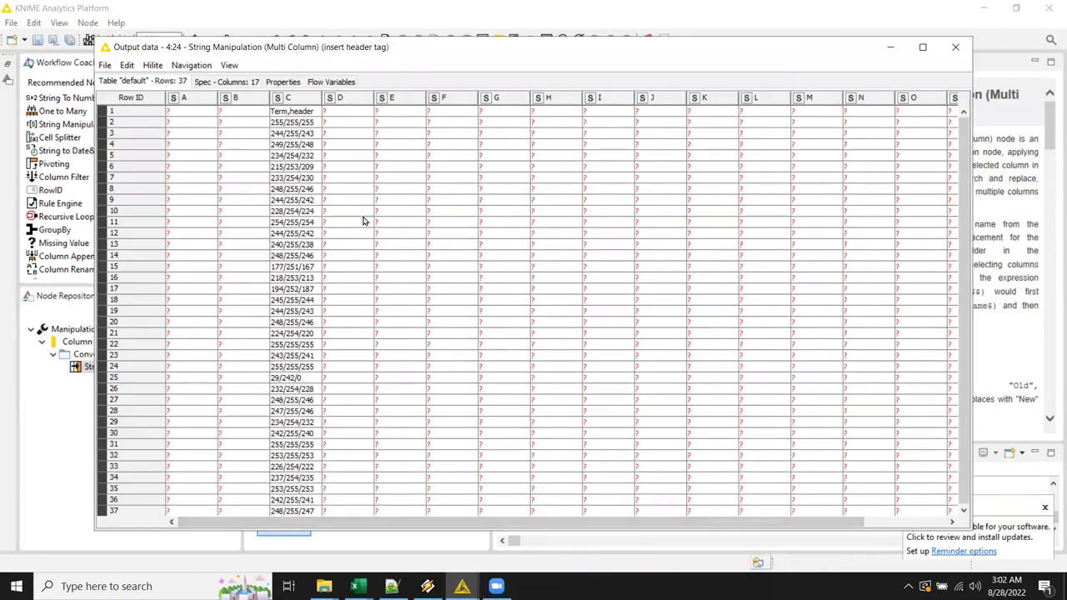
click(290, 114)
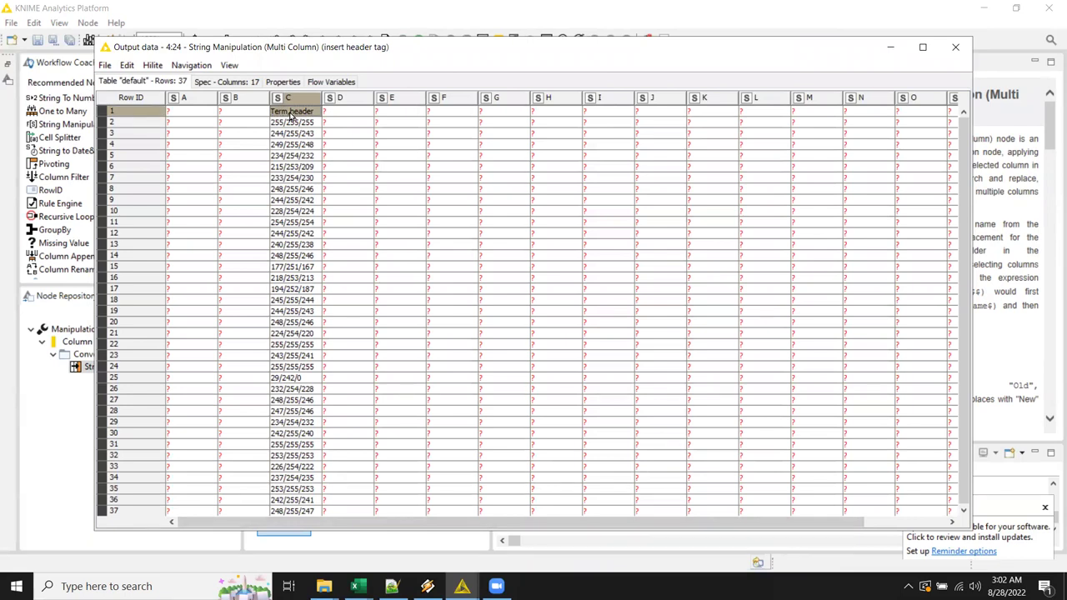
click(956, 48)
Step: Relocate the copied String Manipulation node to the lower left and relabel it "clear out table except for term column w colors"
drag(580, 317, 441, 357)
click(492, 357)
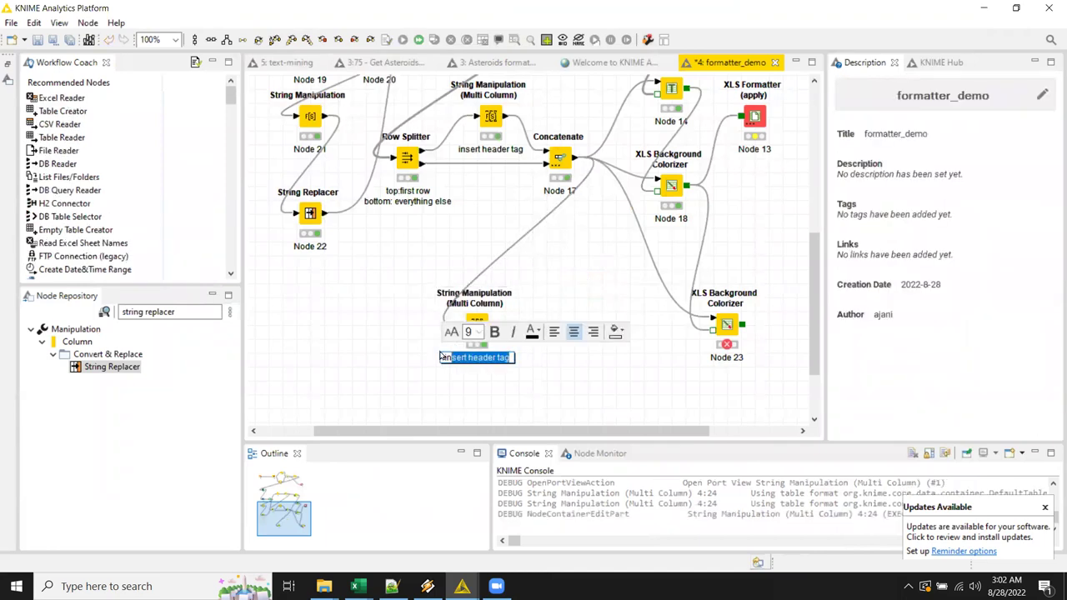
key(BackSpace)
text(clear o)
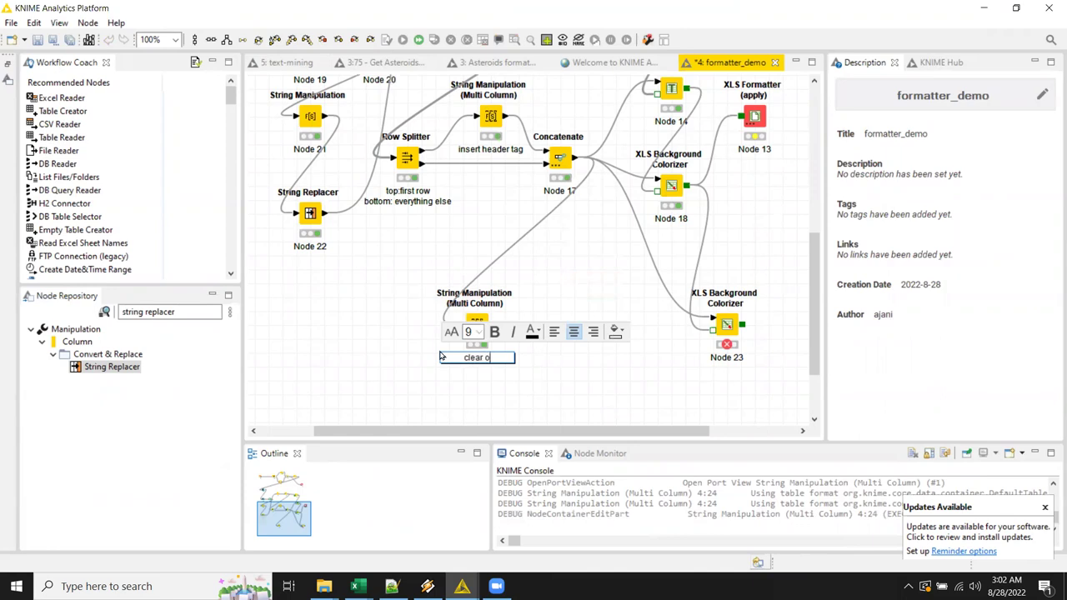
text(ut table except for)
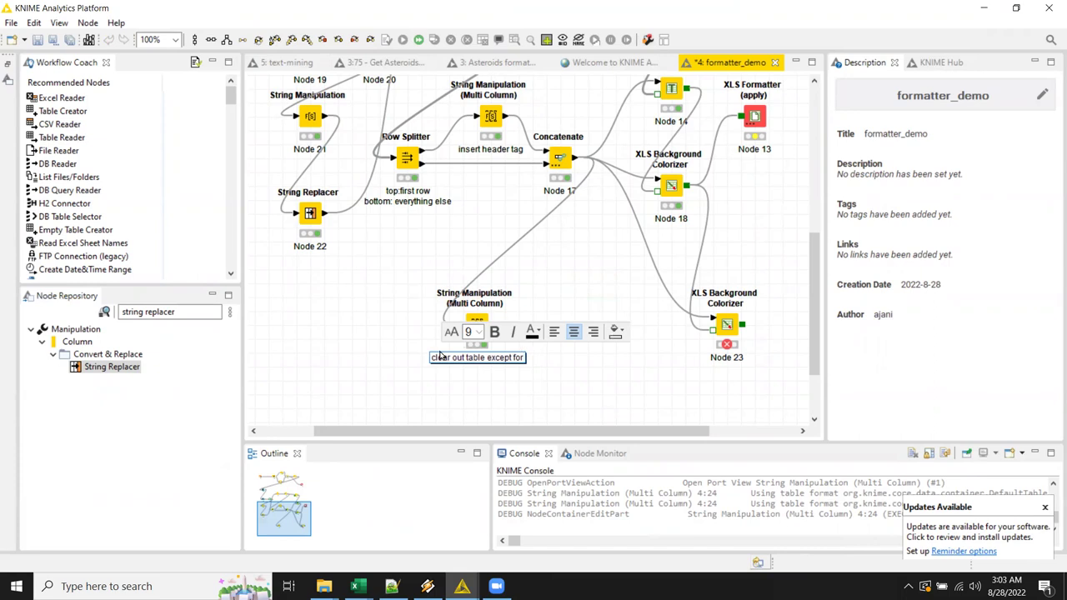
key(Return)
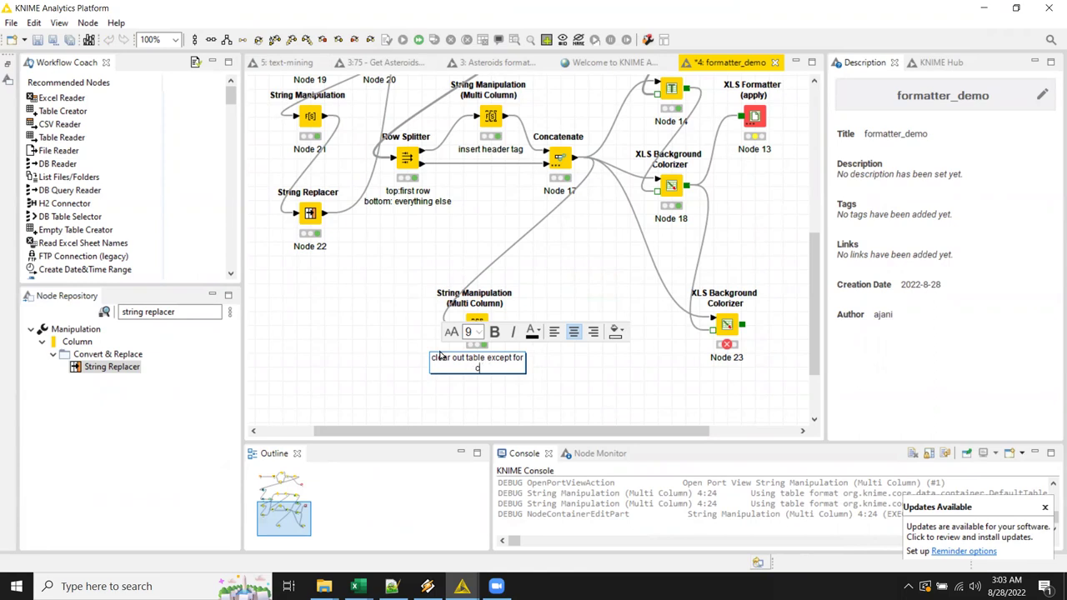
text(term col w )
text(colors)
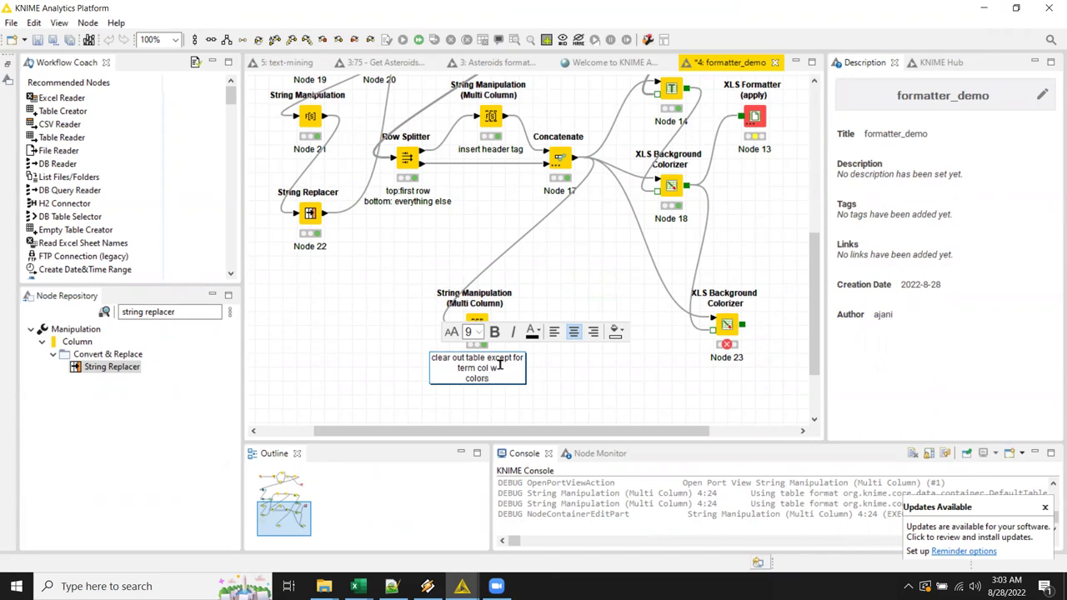
key(Delete)
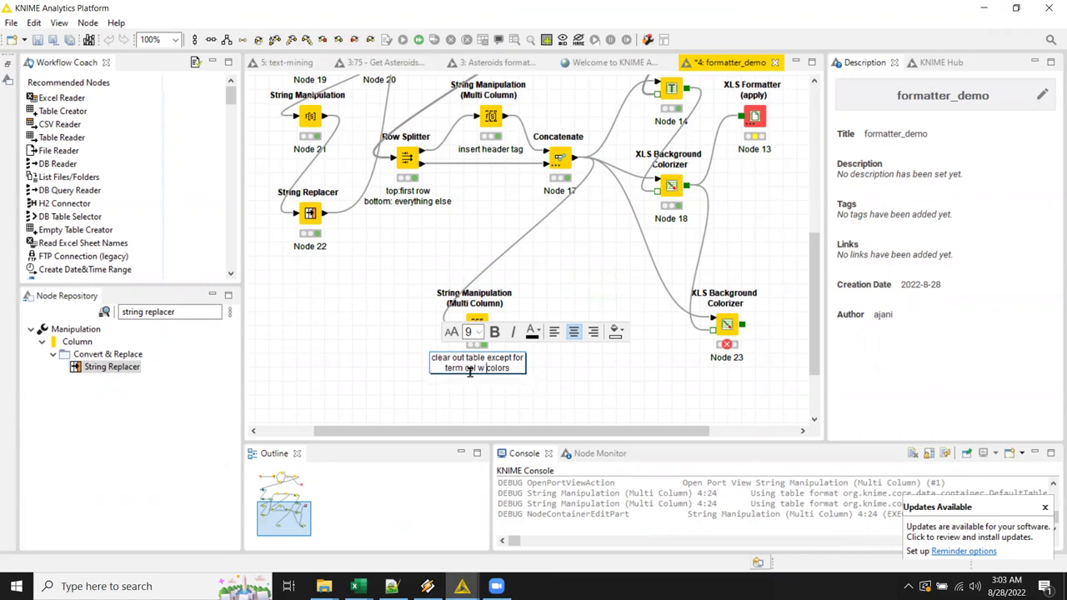
click(474, 366)
text(umn)
click(605, 381)
Step: Add a Rule Engine node connected to the output of the "clear out table except for term column w colors" String Manipulation node
click(478, 325)
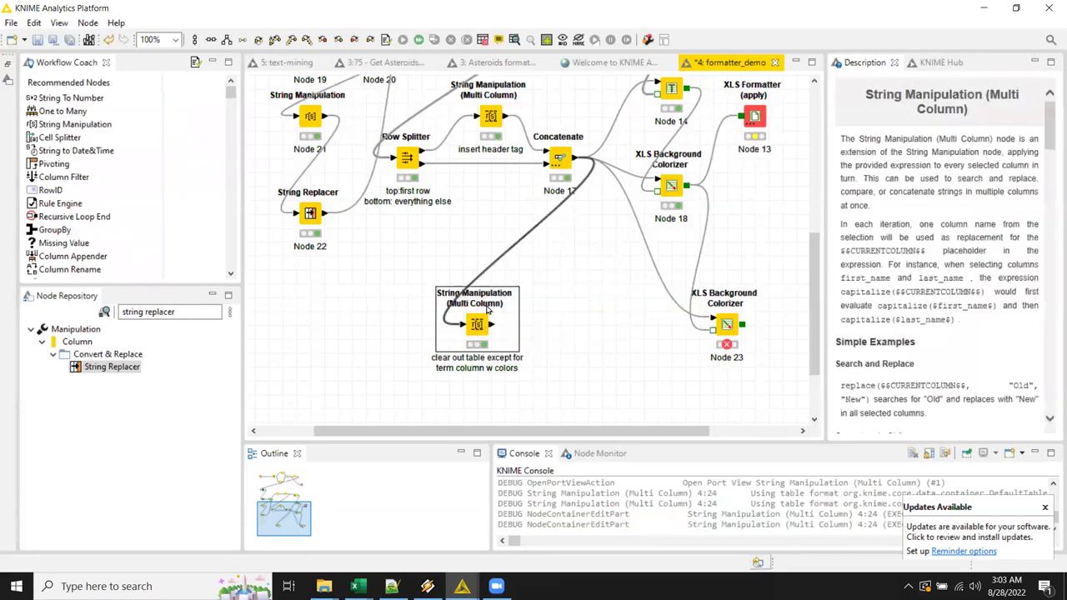
click(182, 315)
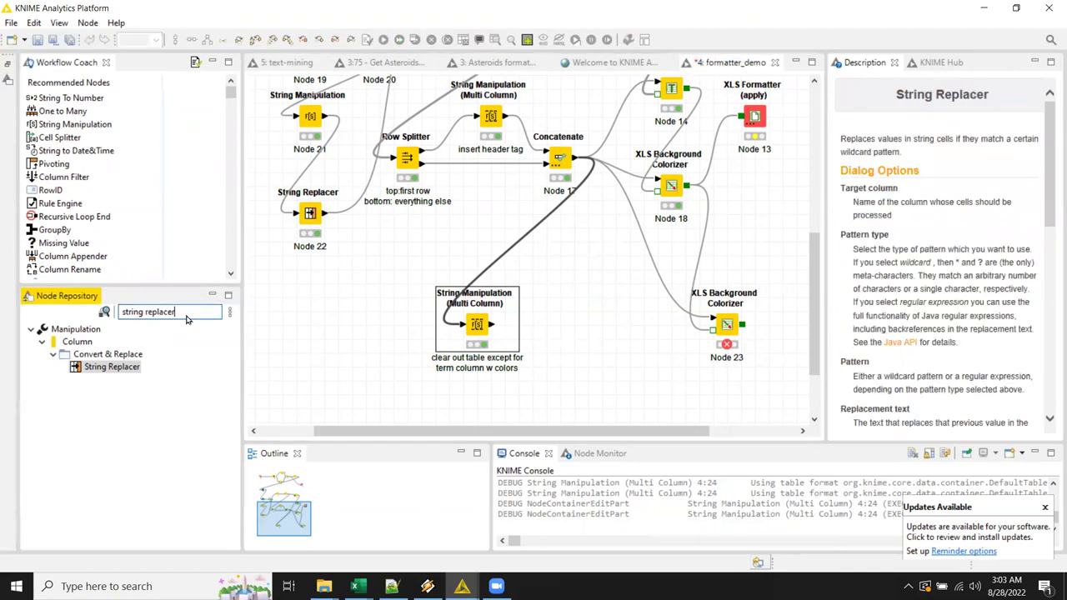
drag(186, 315, 109, 312)
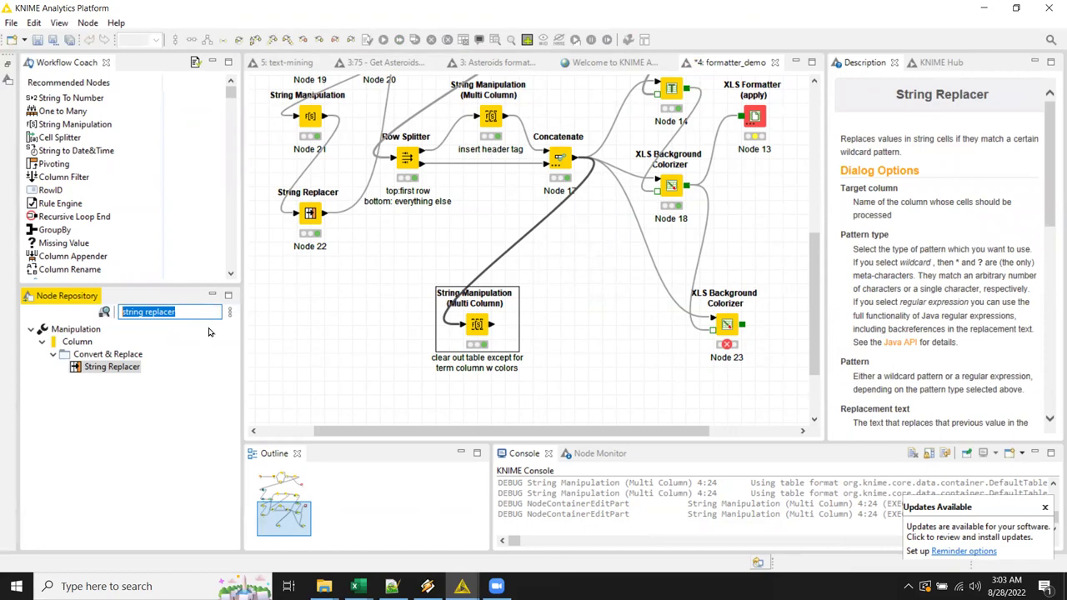
text(rule en)
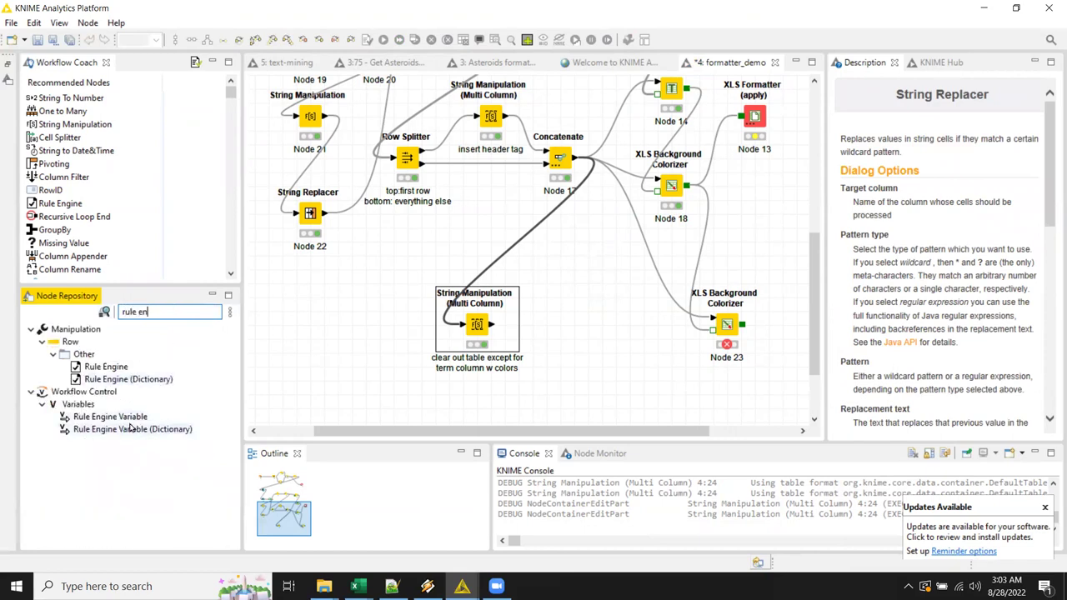
double_click(105, 367)
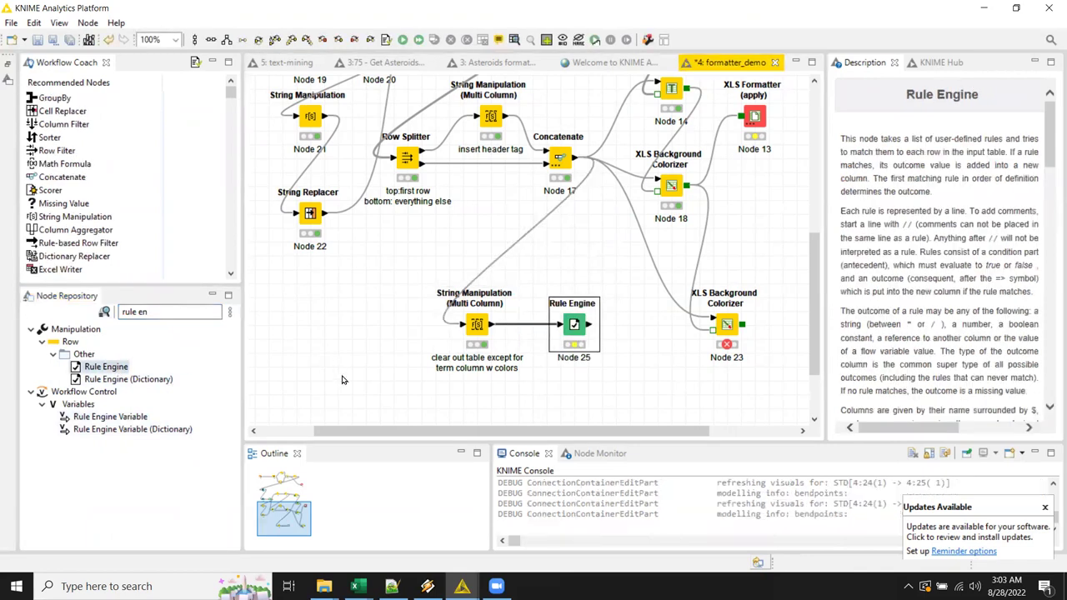
Step: In the new Rule Engine's configuration, write the rule NOT $C$ LIKE "Term*"=>$C$
double_click(573, 326)
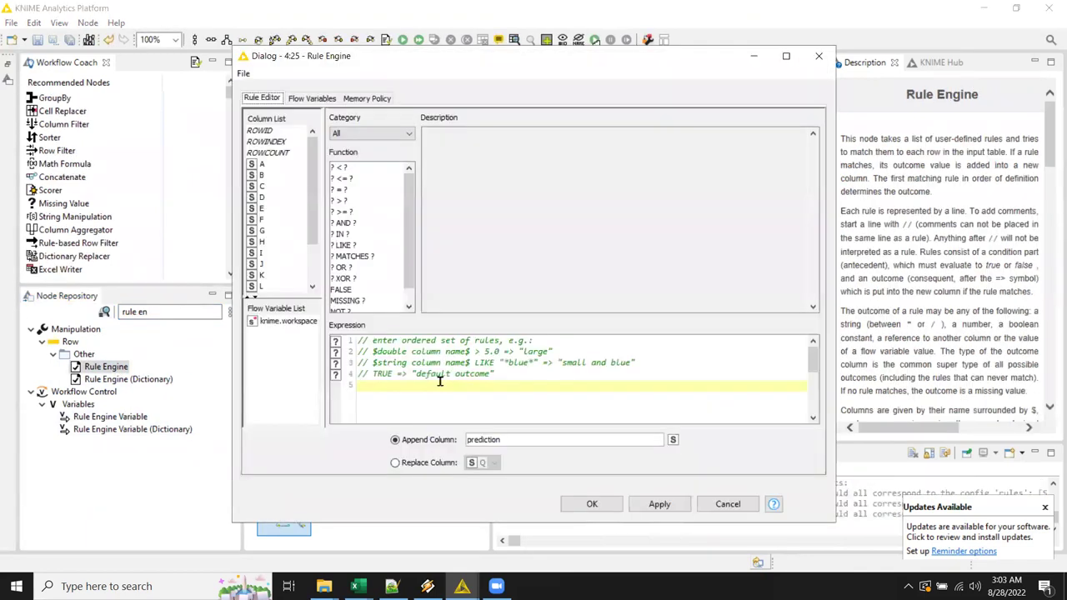
double_click(258, 187)
click(342, 245)
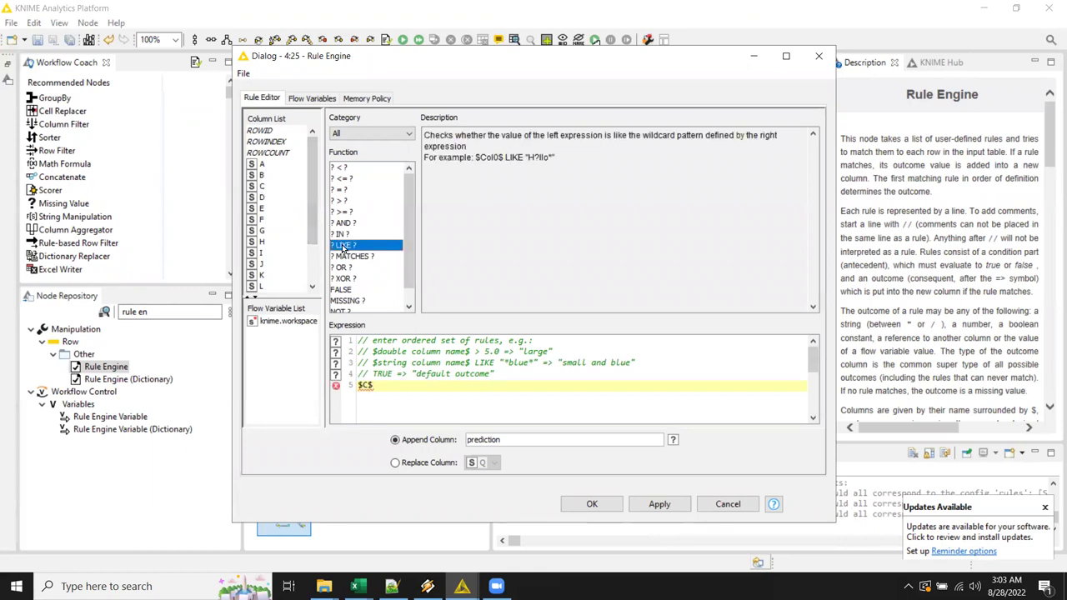
double_click(342, 246)
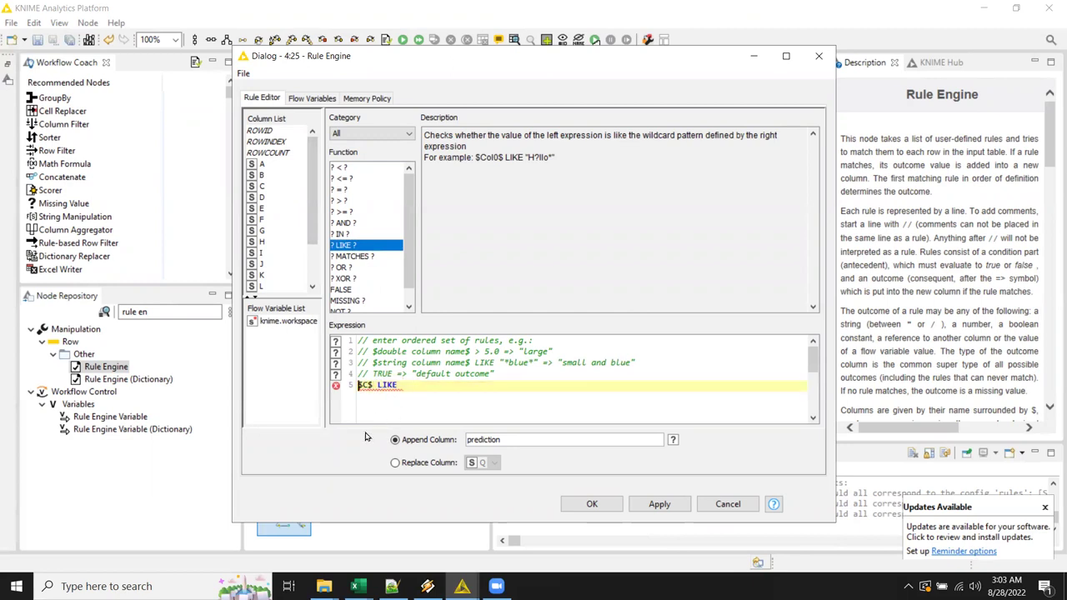
key(Home)
text(NOT)
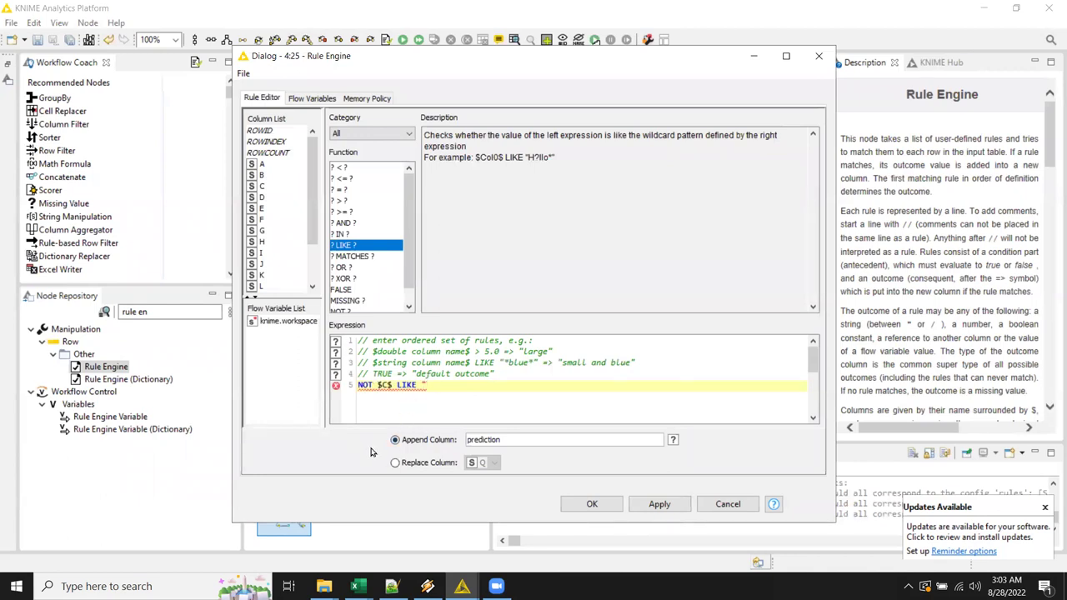
text(rm*"=>)
double_click(259, 187)
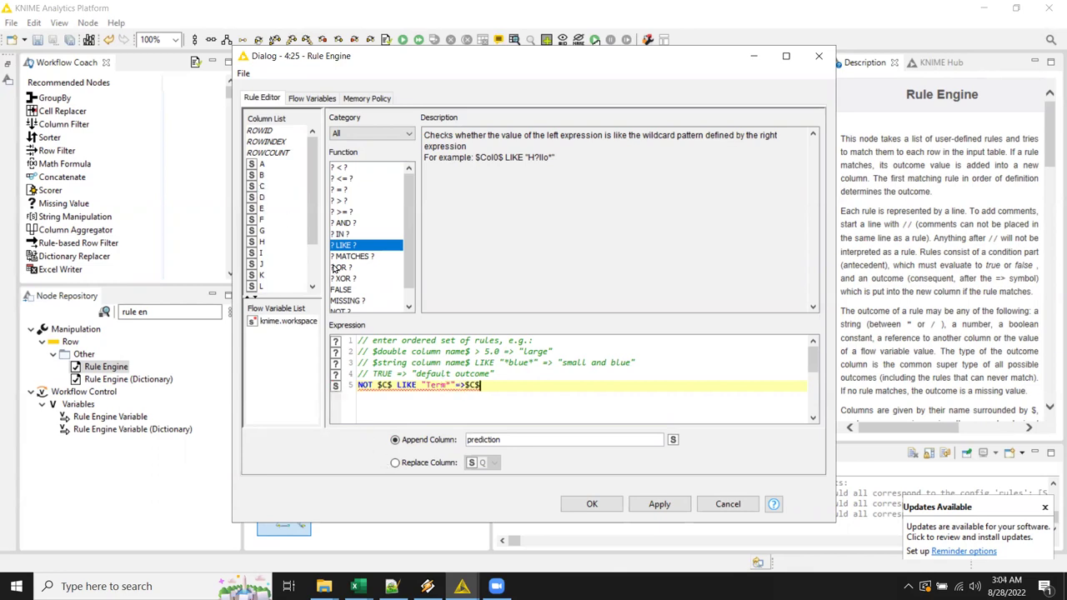
Step: Set the Rule Engine to replace column C with its result and accept the configuration
click(395, 462)
click(483, 462)
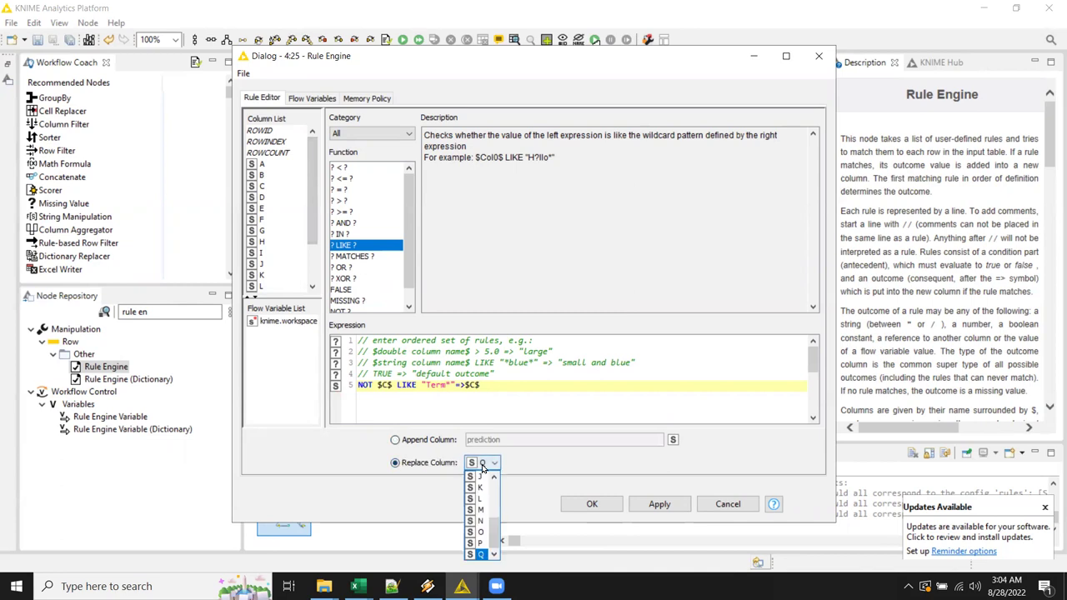
click(479, 498)
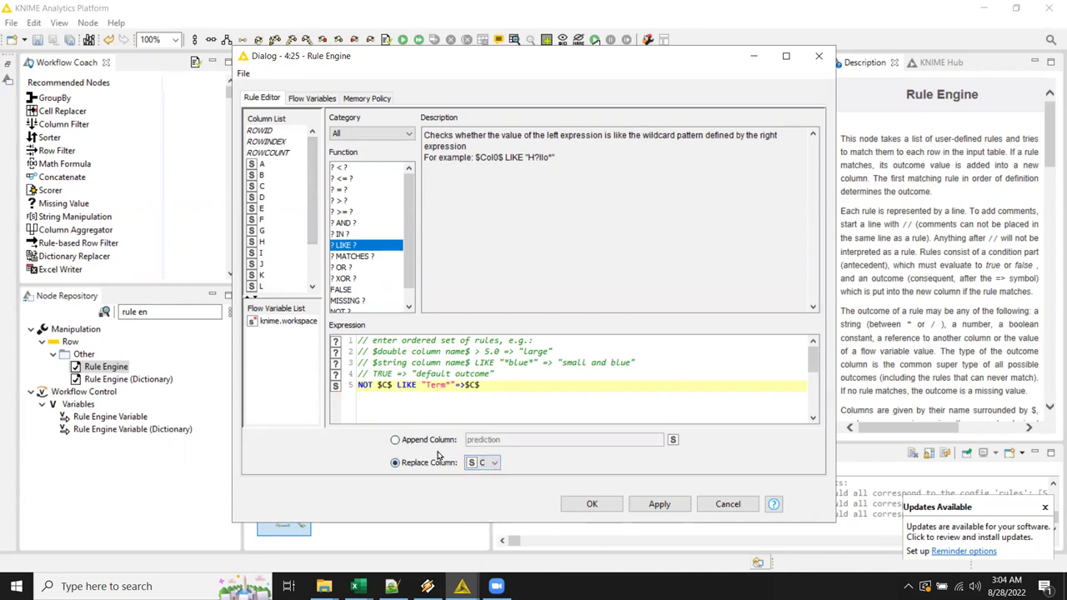
click(591, 505)
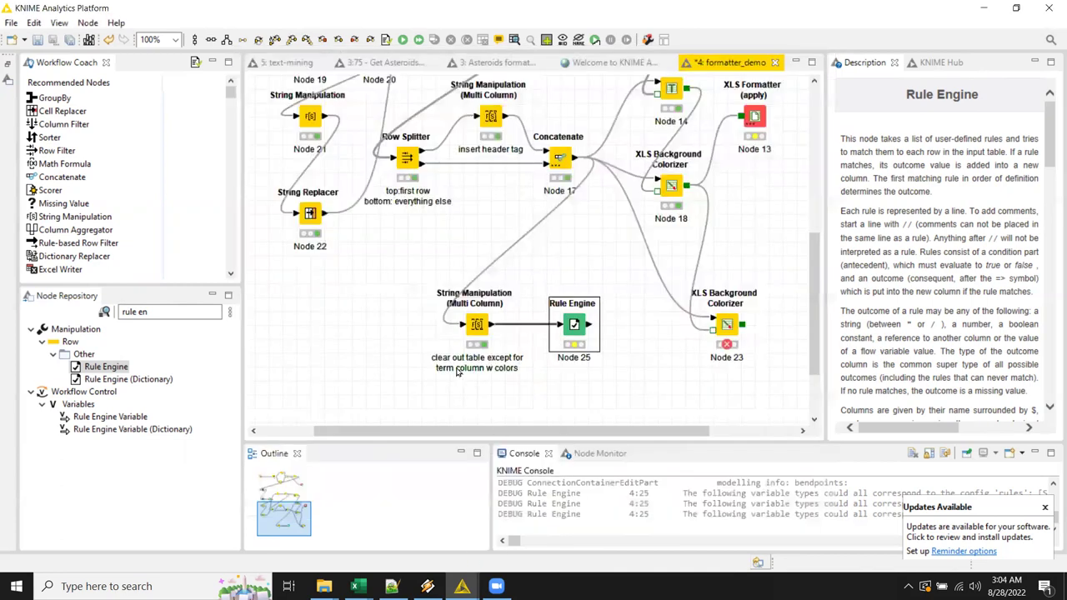
Step: Execute the new Rule Engine and inspect column C in its Classified values table
right_click(574, 327)
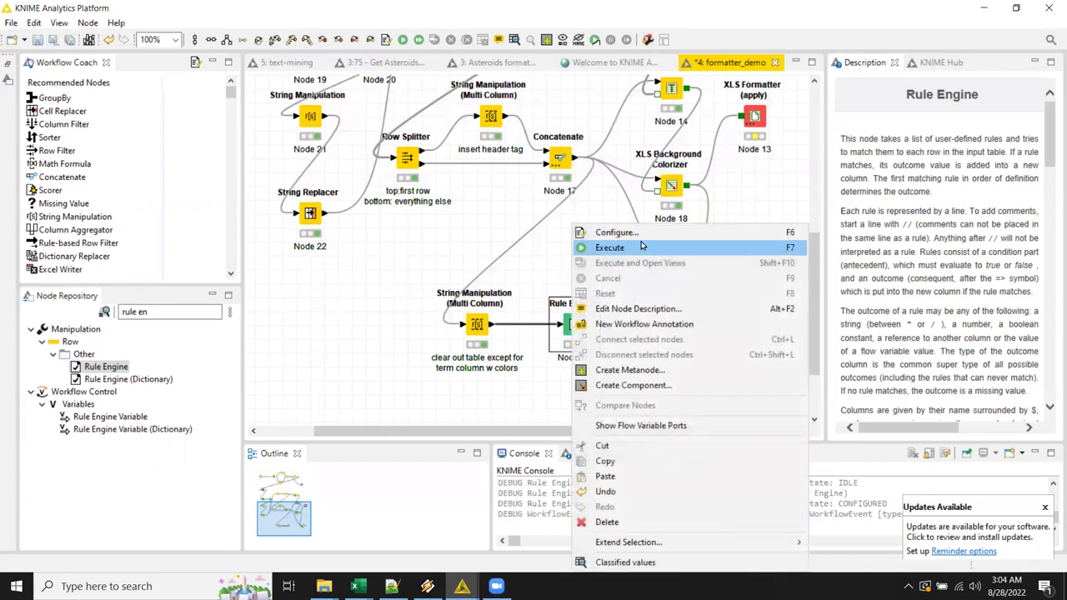
click(608, 247)
right_click(573, 327)
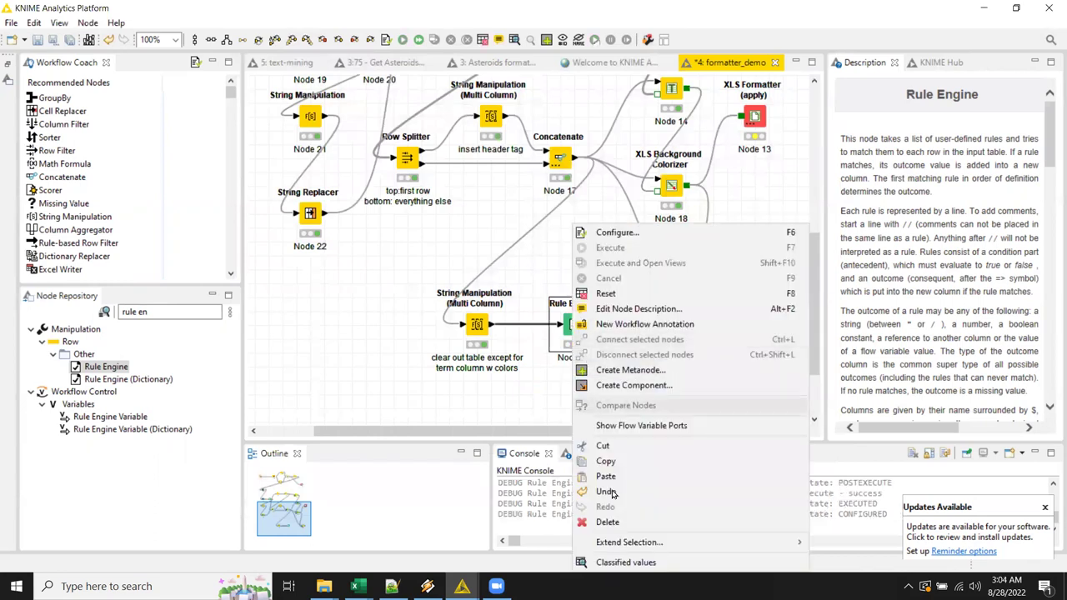
click(622, 563)
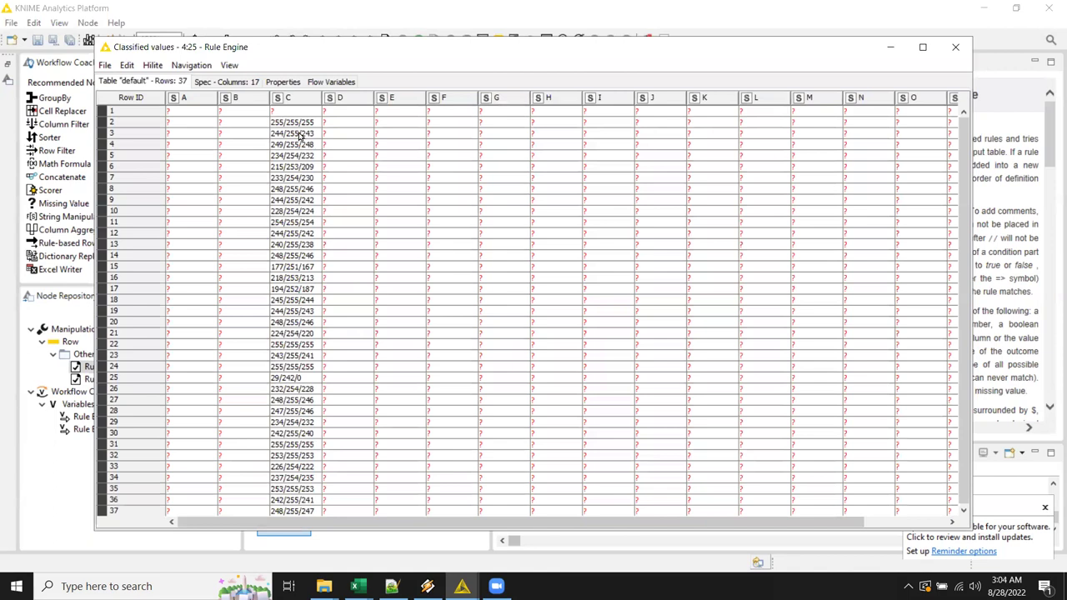
click(955, 47)
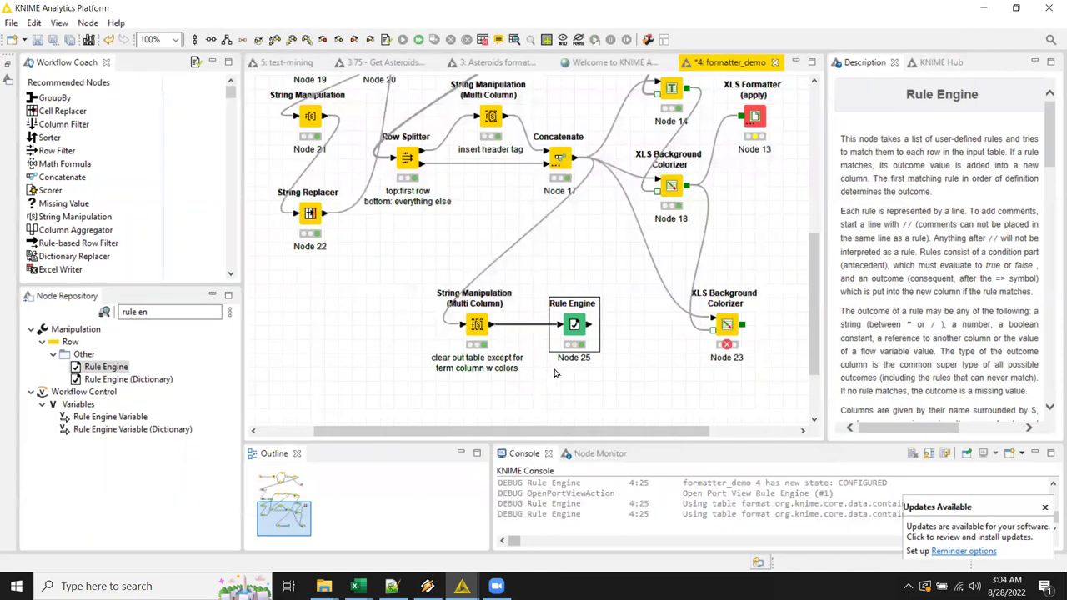
Step: Relabel the new Rule Engine node "keep values that aren't the first row"
double_click(578, 360)
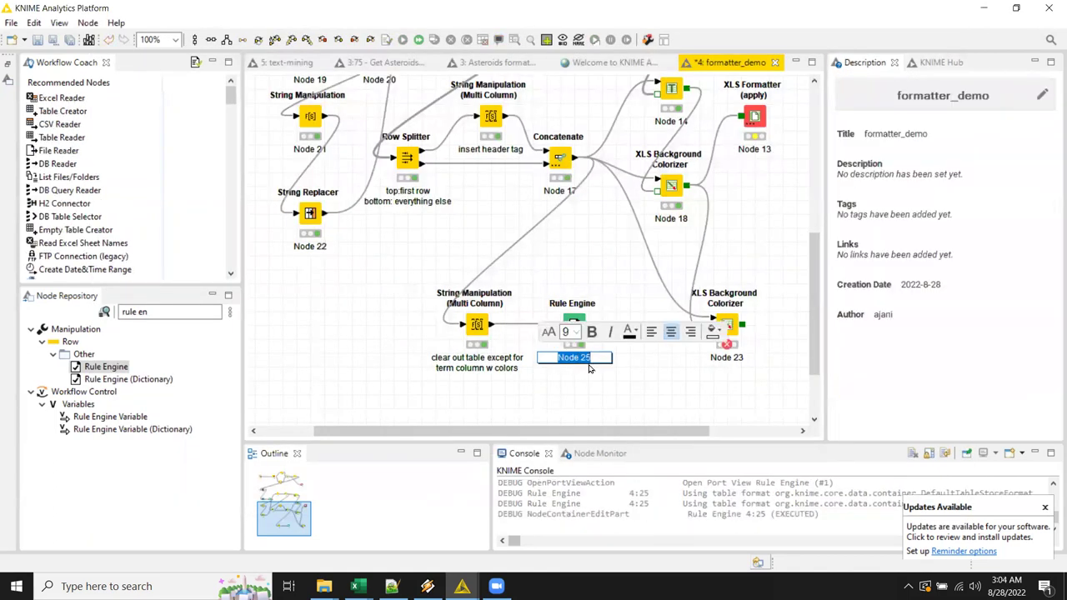
text(keep values that aren't the)
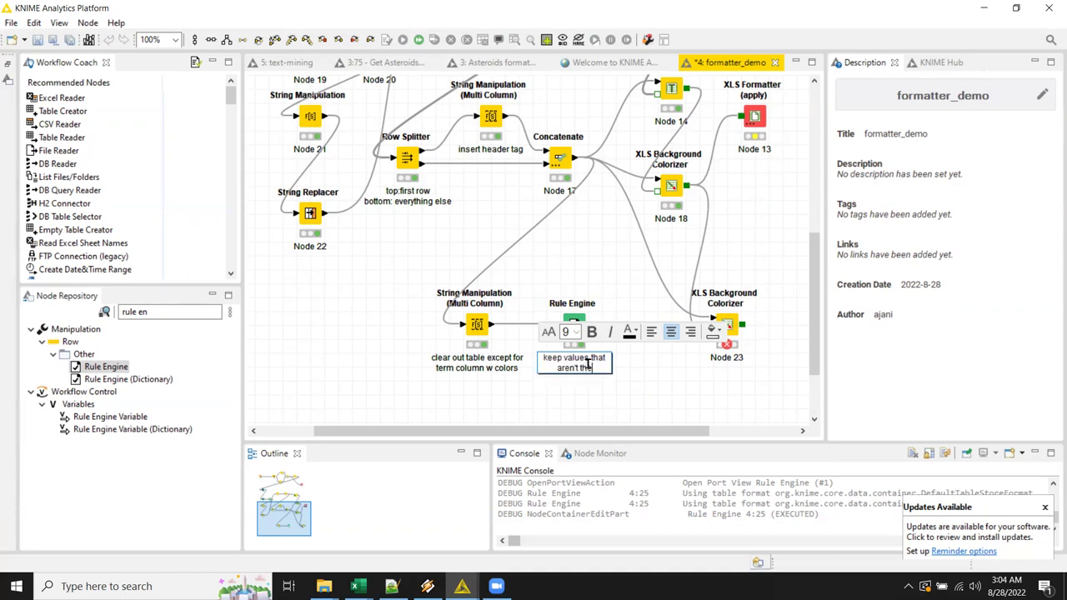
key(Return)
text(first row)
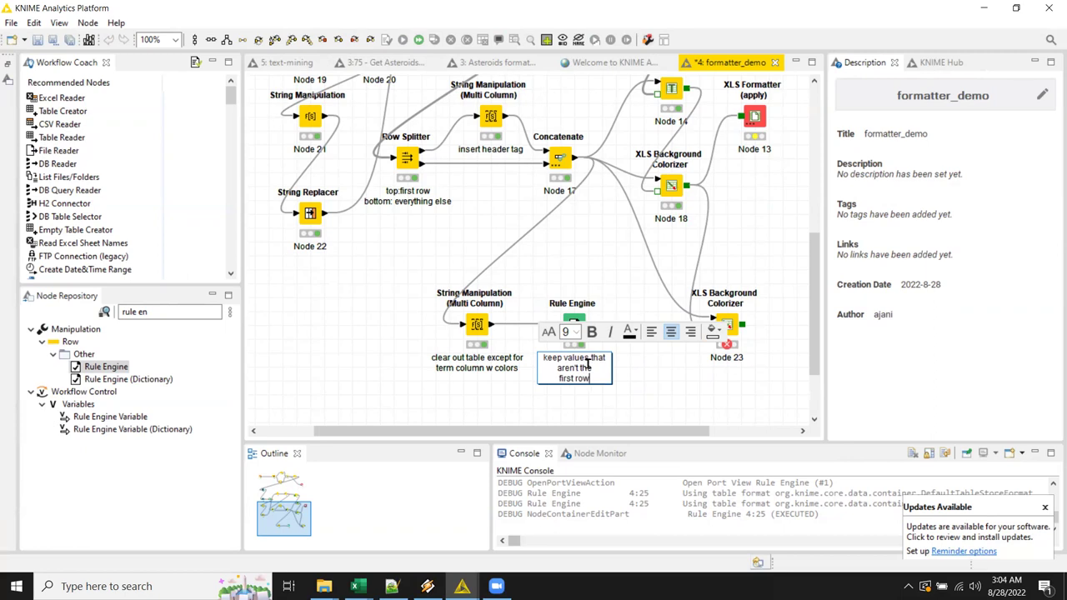
click(651, 396)
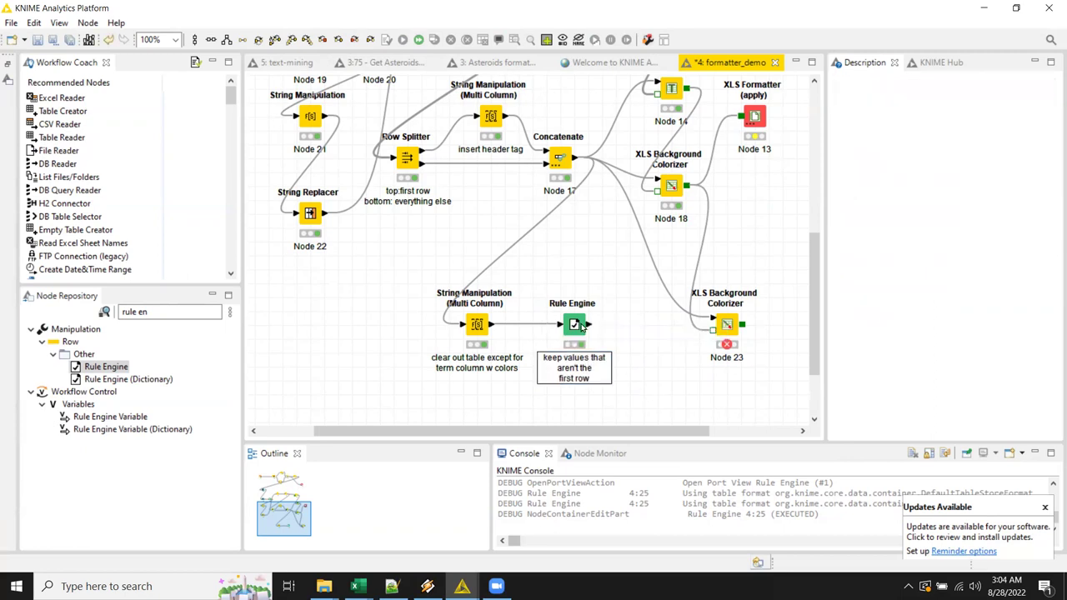
Step: Connect the new Rule Engine's output to the control table input of the second XLS Background Colorizer and execute that colorizer
drag(591, 326, 715, 326)
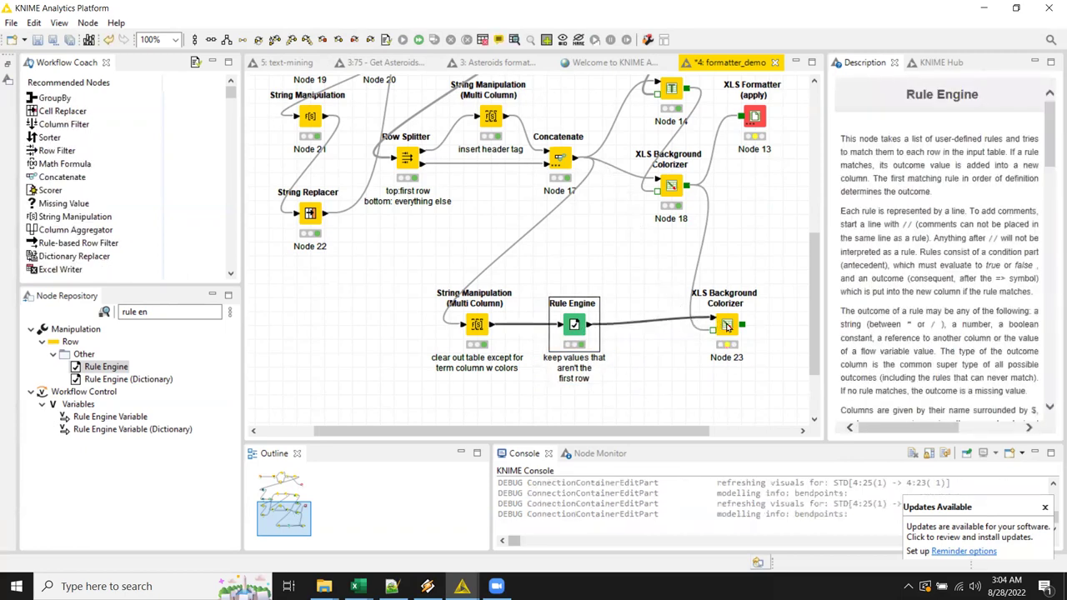
right_click(725, 325)
click(760, 246)
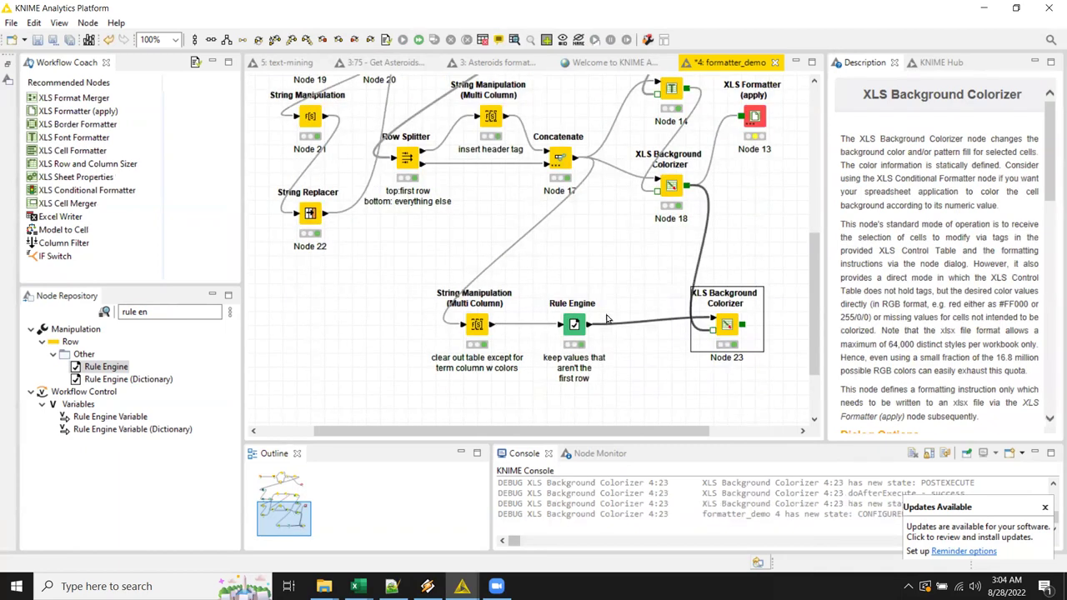
Step: Stack the XLS Font Formatter and both XLS Background Colorizer nodes in one vertical column beneath the XLS Conditional Formatter
scroll(596, 314, up, 1)
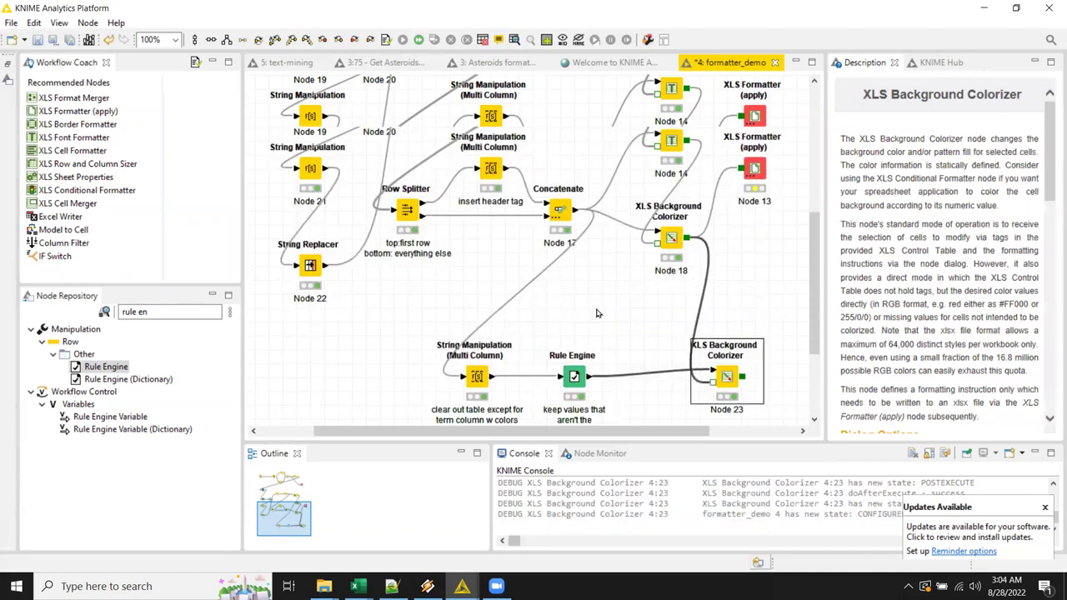
scroll(596, 314, up, 1)
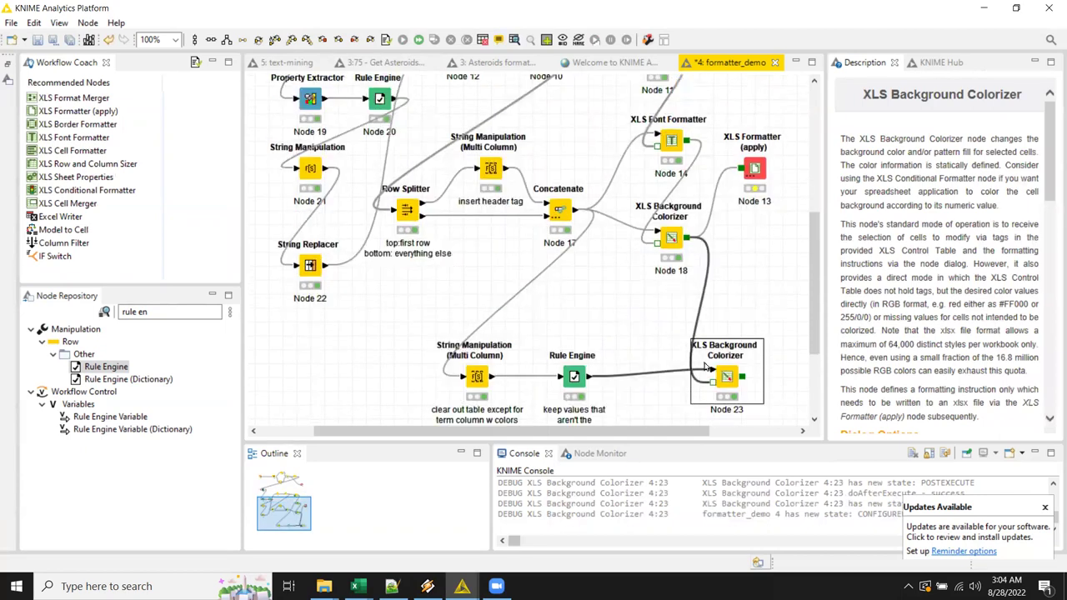
drag(717, 373, 676, 338)
scroll(667, 130, up, 2)
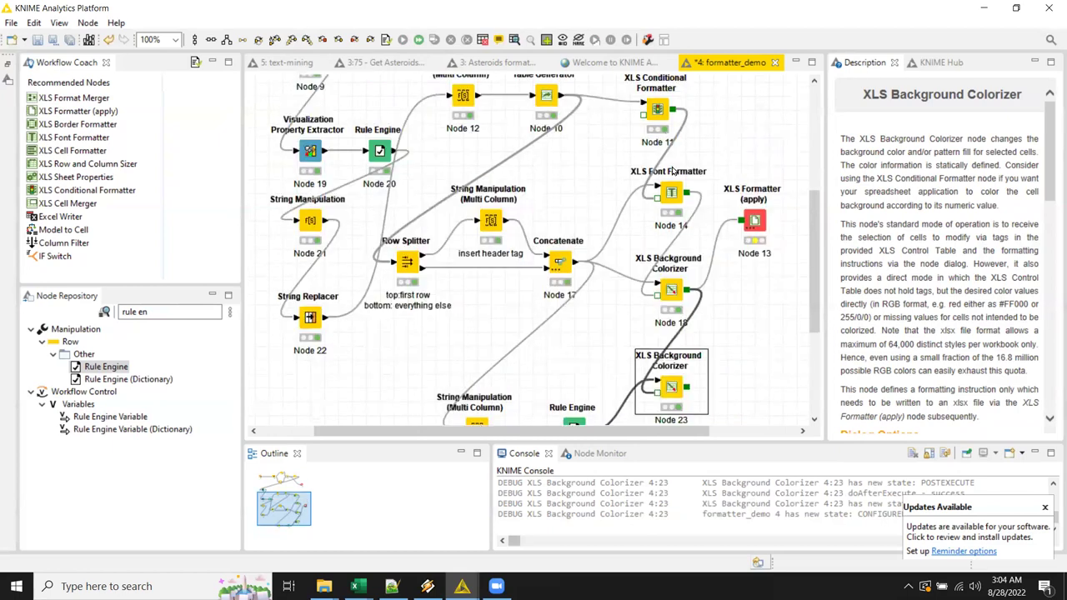
drag(674, 199, 729, 115)
drag(671, 292, 671, 264)
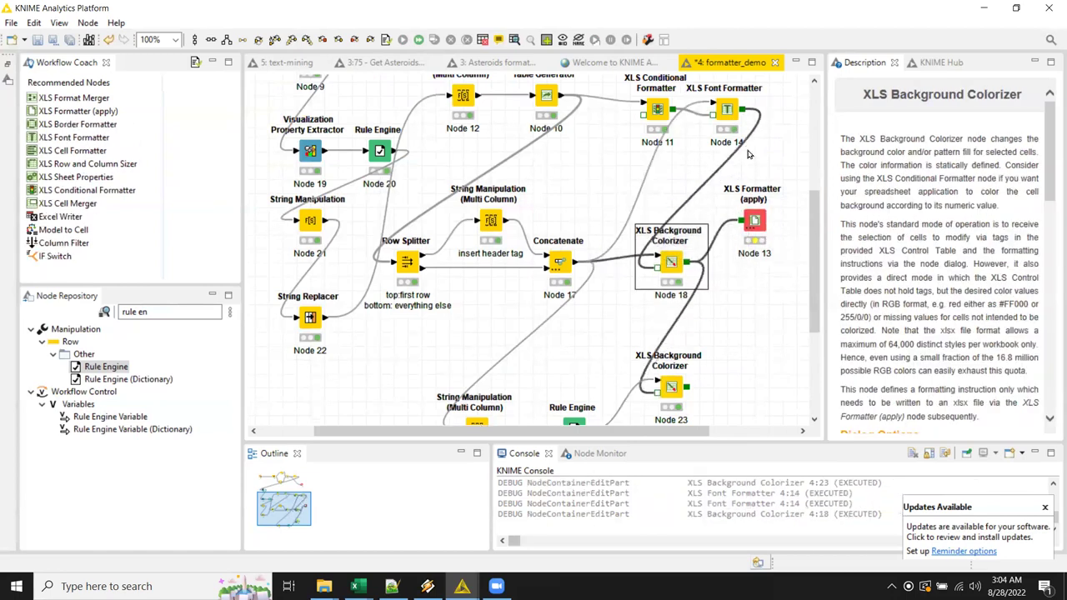
drag(730, 116, 661, 186)
drag(671, 260, 658, 261)
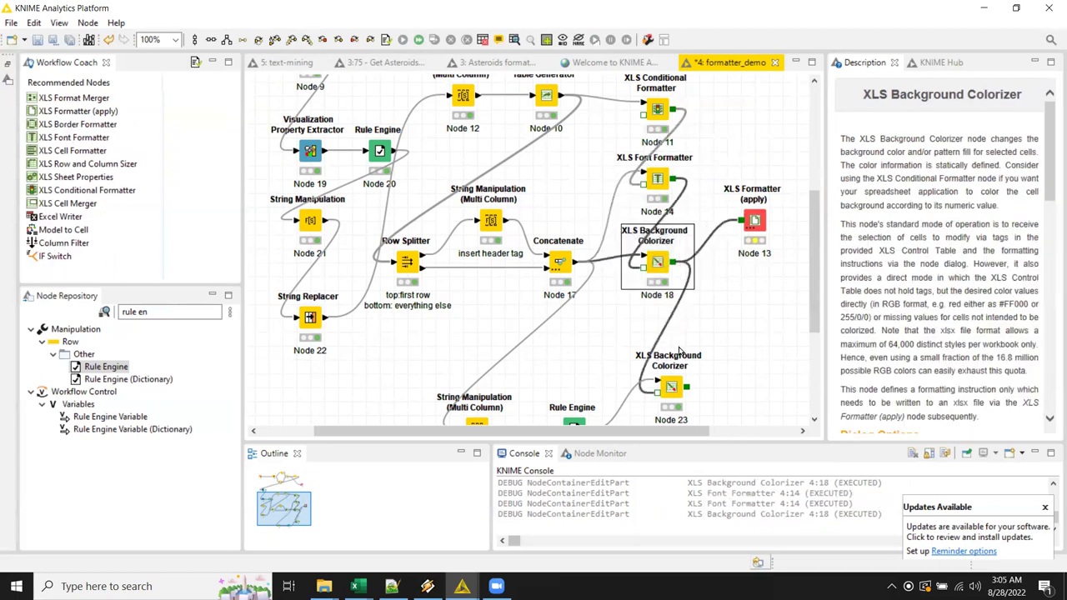
drag(672, 385, 659, 345)
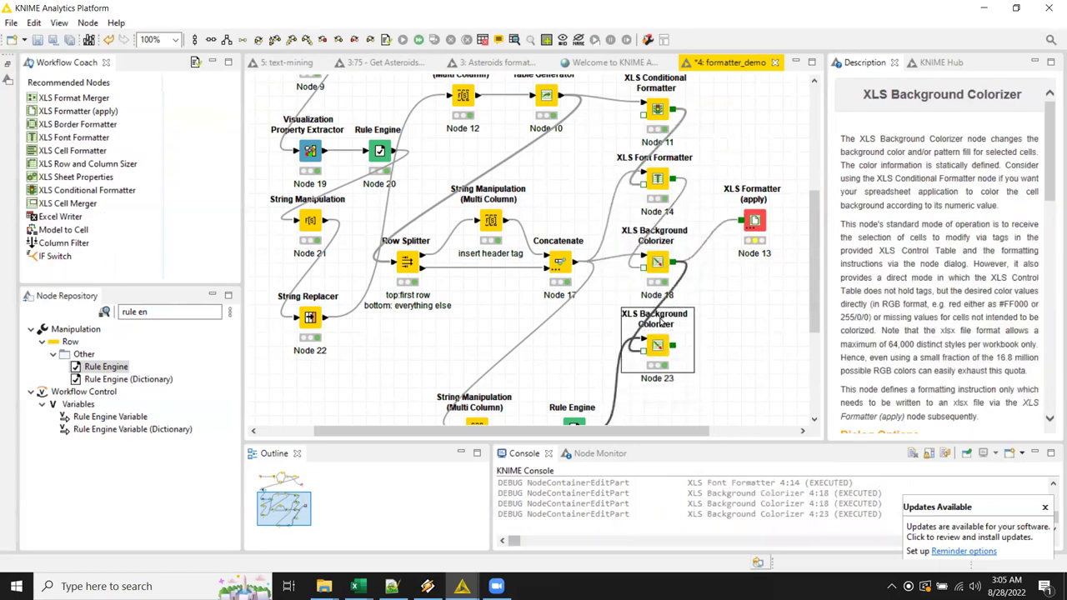
click(600, 85)
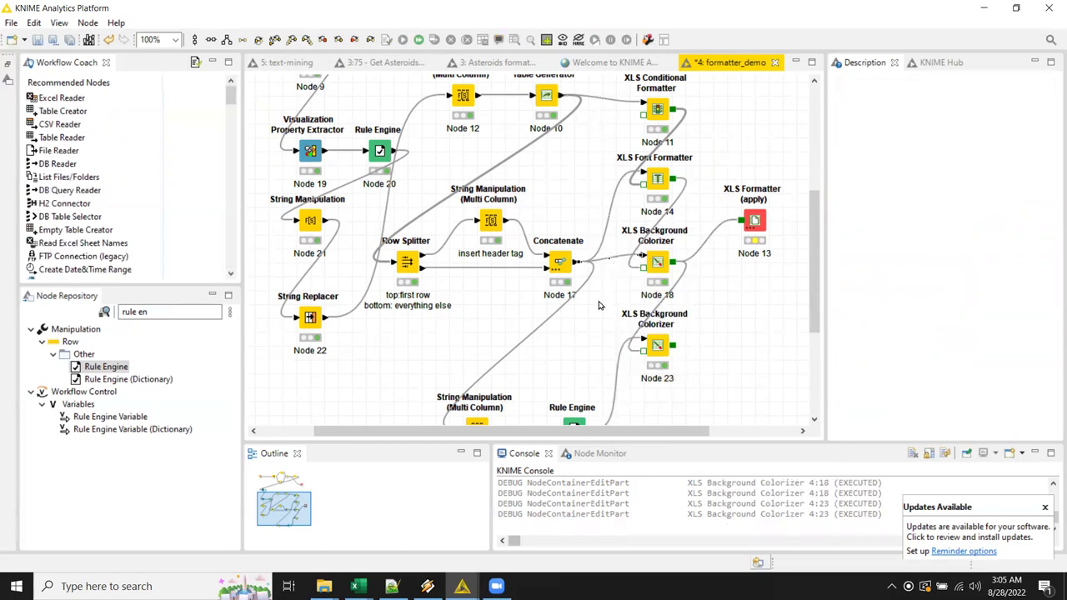
Step: Open the XLS Control Table Generator's control table and examine the Term color values and the gradient-tagged p-value columns
scroll(598, 305, down, 3)
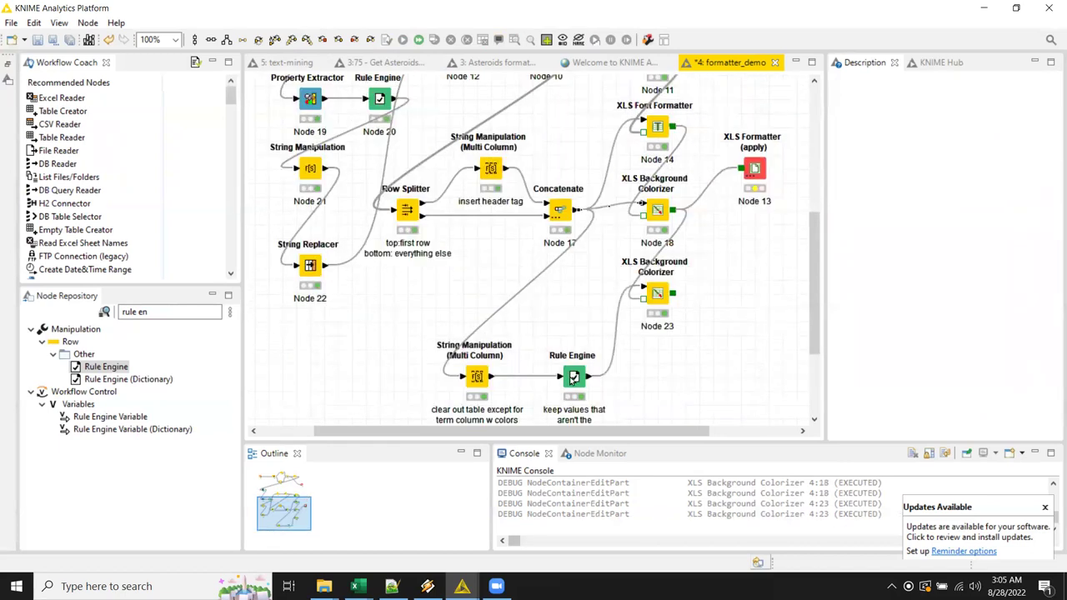
click(574, 376)
right_click(574, 377)
click(512, 263)
scroll(584, 155, up, 6)
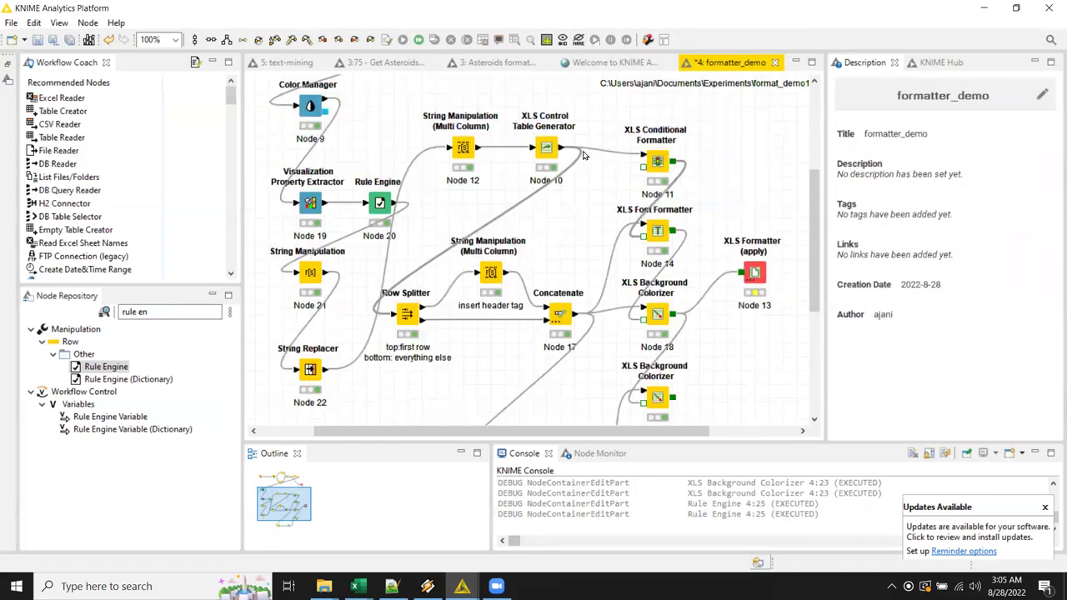
click(547, 147)
right_click(547, 146)
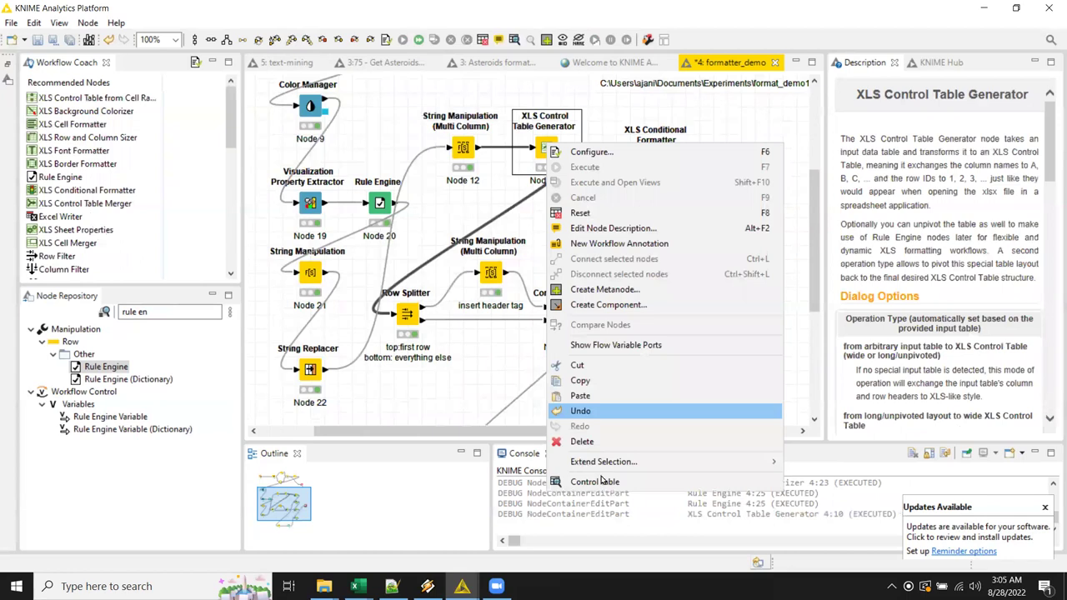
click(600, 482)
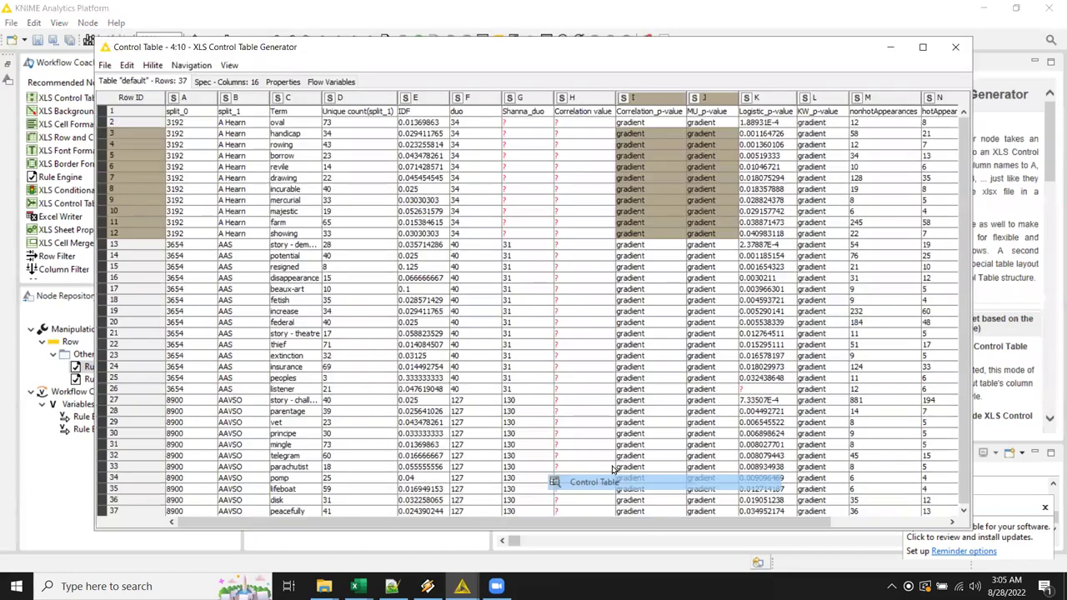
click(710, 136)
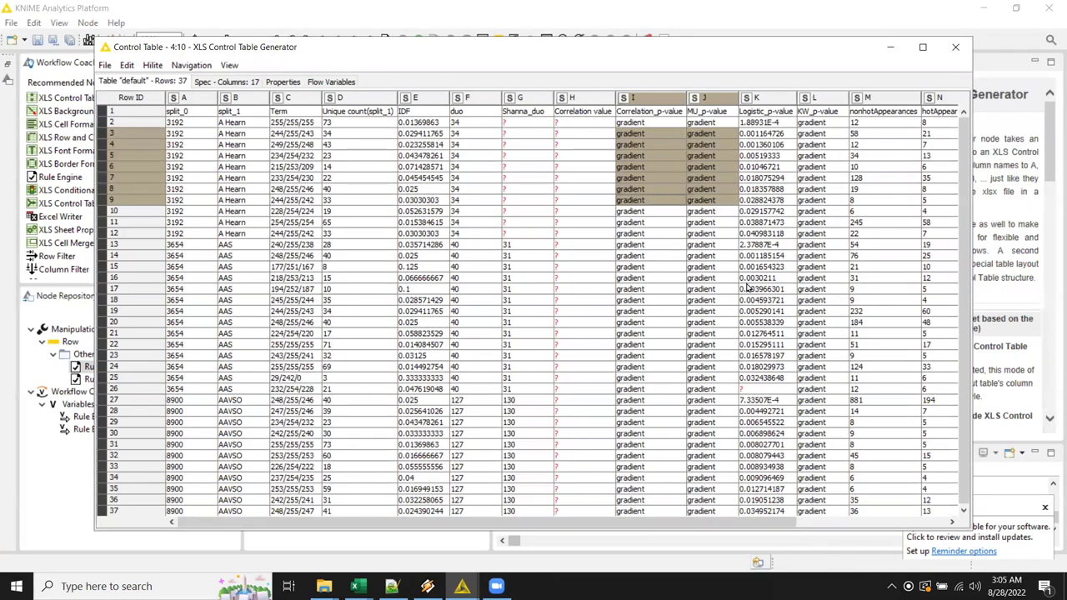
Step: In the String Manipulation (Multi Column) node before the XLS Control Table Generator, include Logistic_p-value and remove the missing Logistic_P>|z| column
click(766, 147)
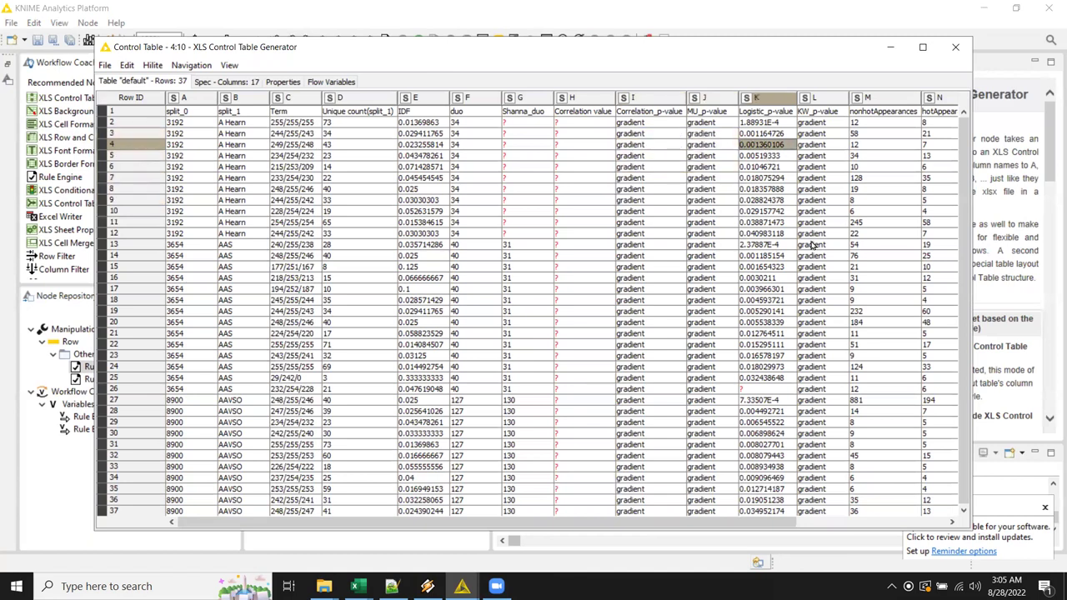
click(954, 47)
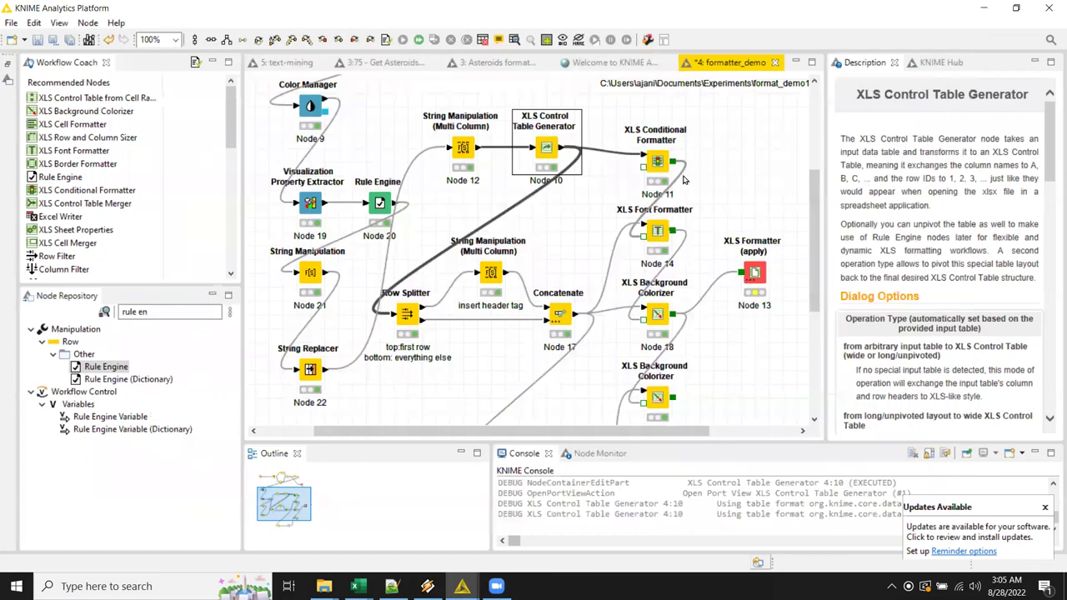
double_click(463, 148)
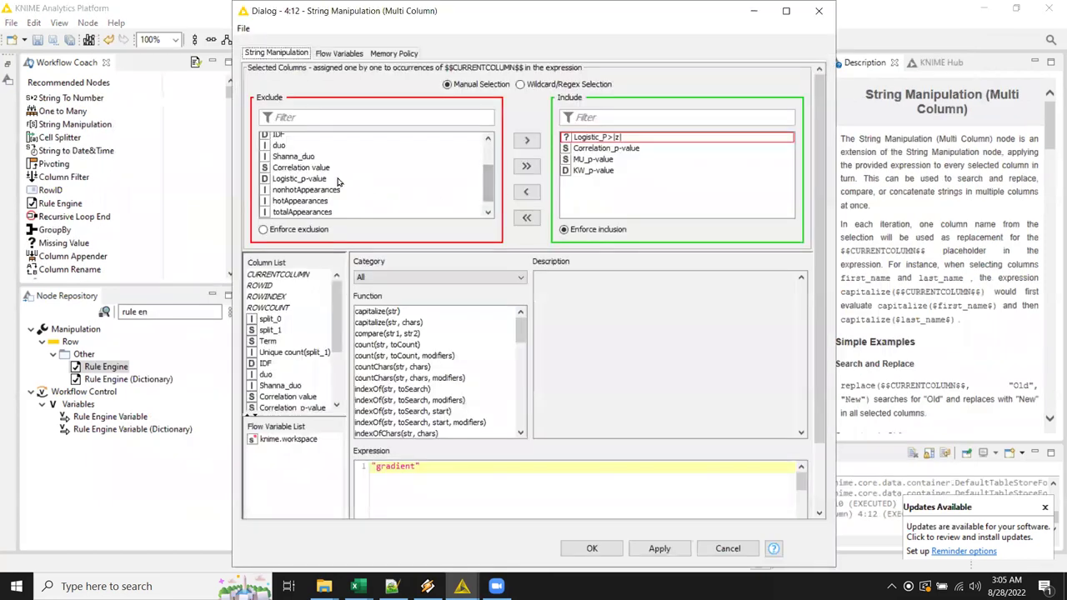
click(284, 182)
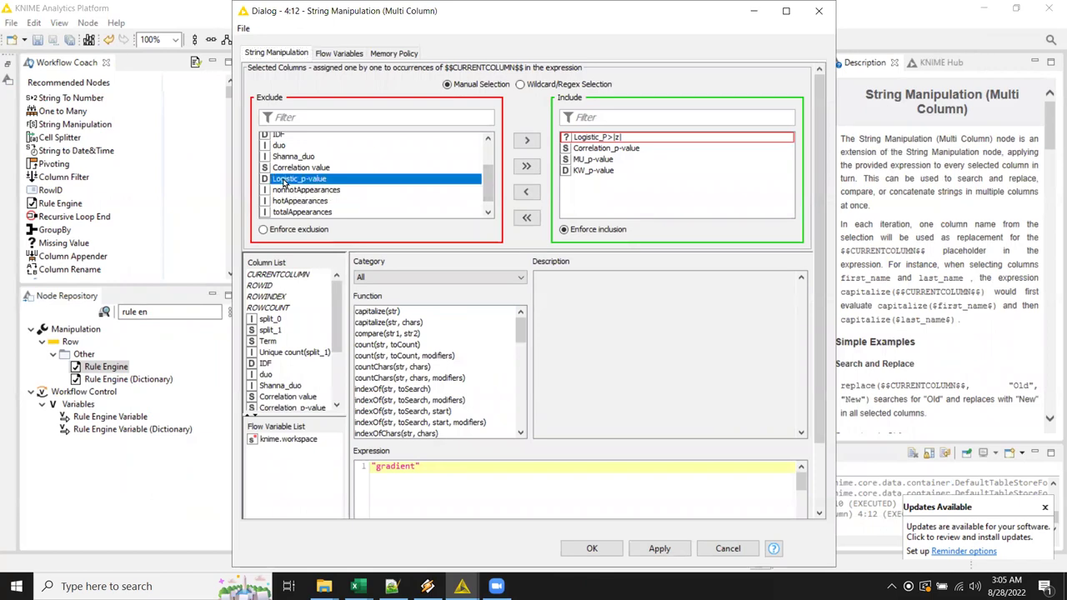
double_click(275, 183)
double_click(604, 138)
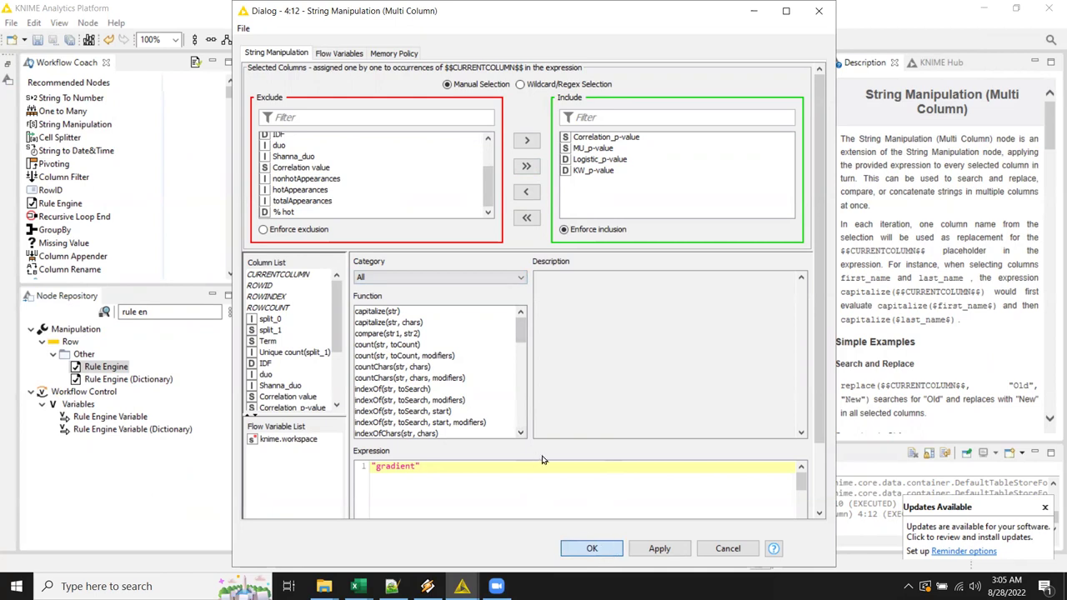
click(592, 549)
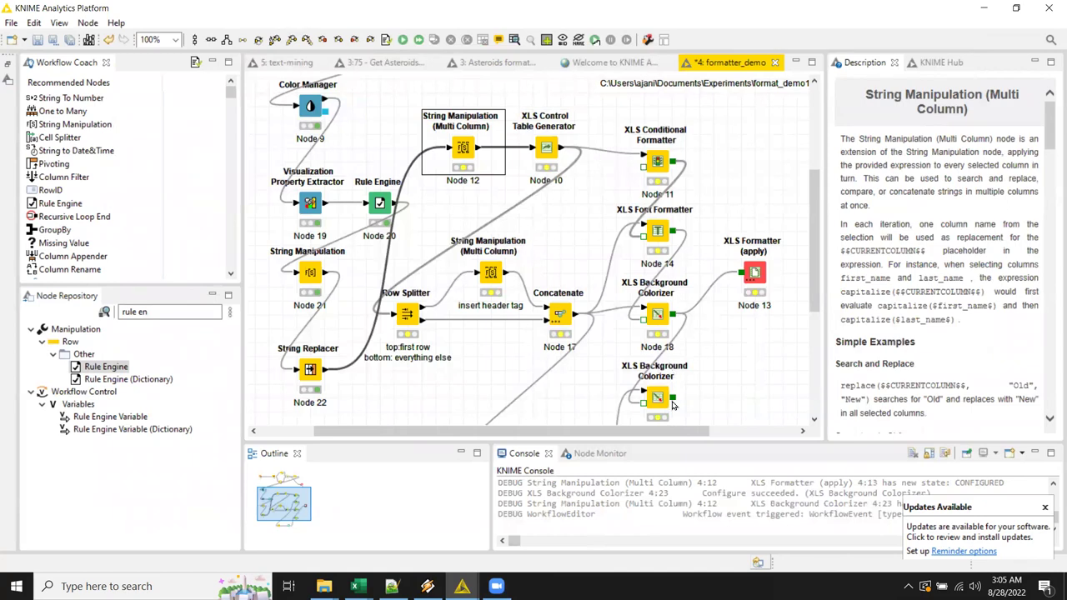
Step: Connect the second XLS Background Colorizer's output to the XLS Formatter (apply) node and execute that colorizer
drag(672, 398, 740, 273)
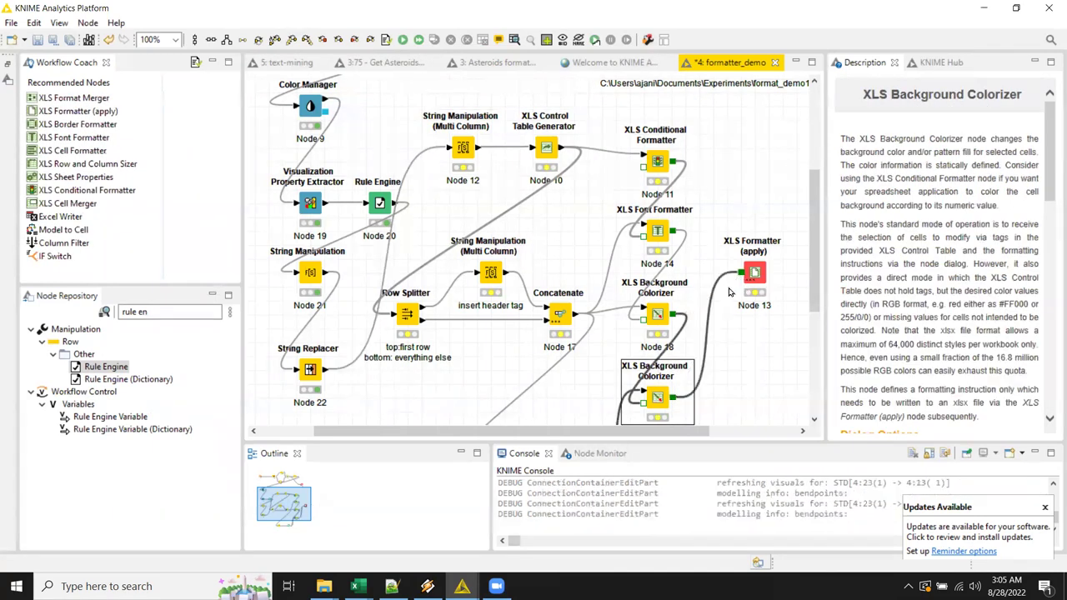
scroll(667, 288, down, 2)
scroll(642, 250, up, 2)
scroll(676, 374, down, 1)
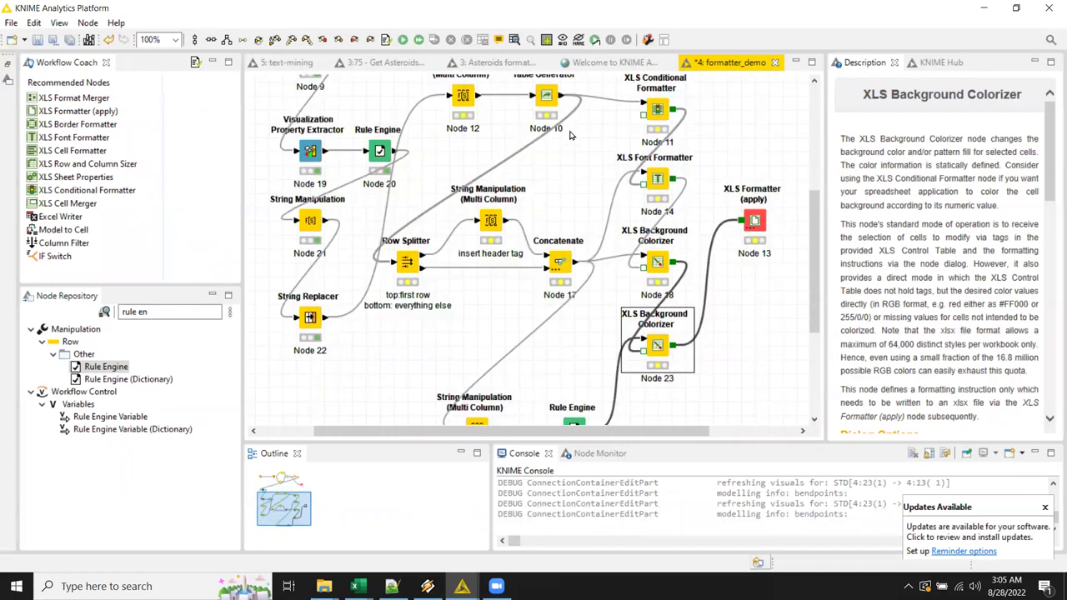
right_click(650, 354)
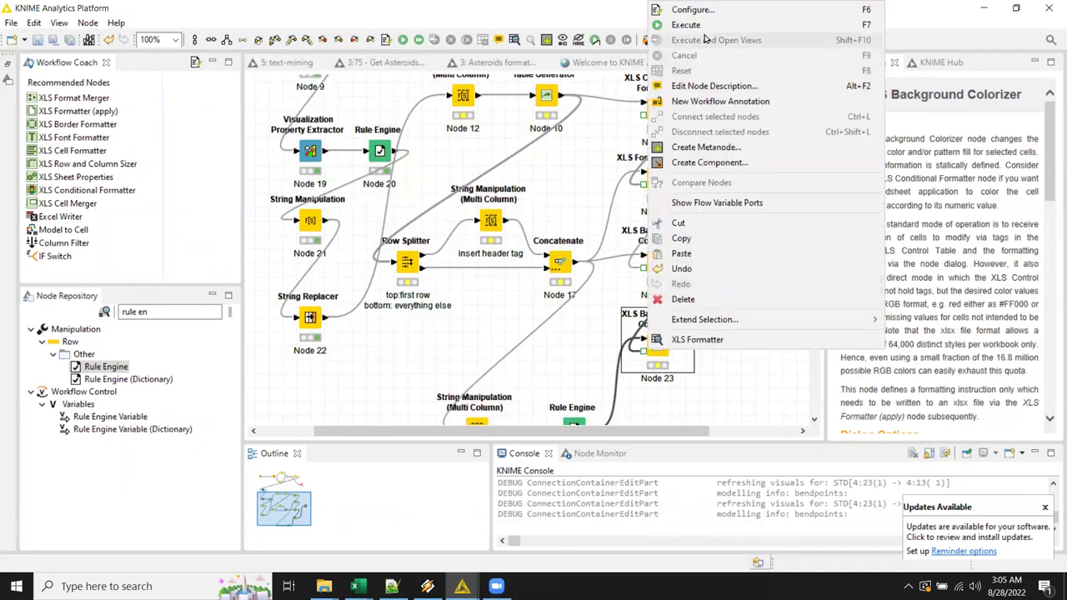
click(707, 24)
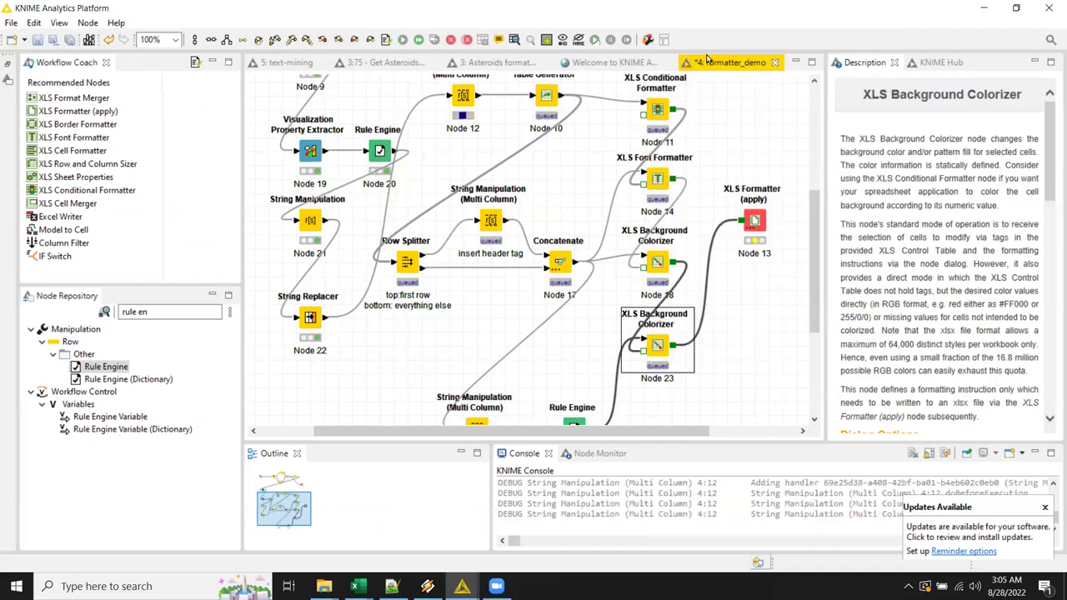
Step: Open the XLS Control Table Generator's control table and check the gradient tags in the four p-value columns
right_click(550, 96)
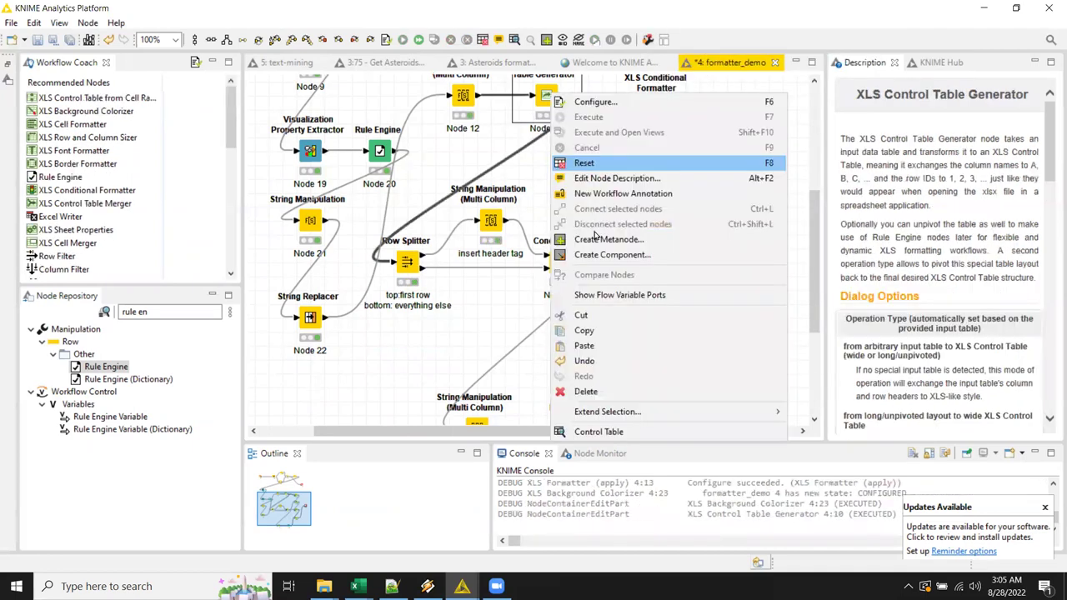
click(624, 432)
drag(813, 270, 621, 129)
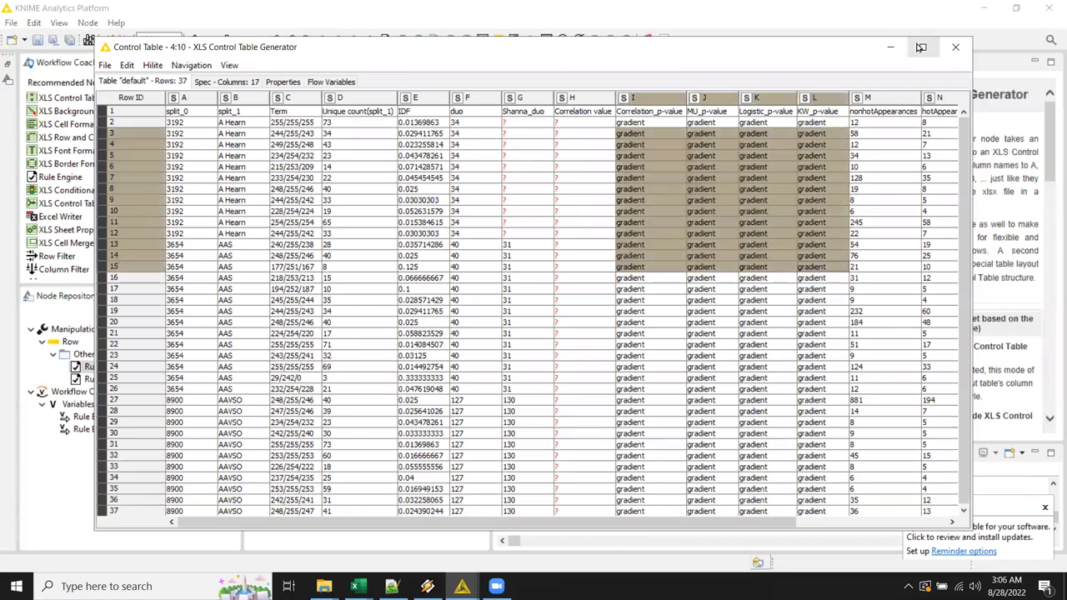
click(956, 48)
Step: Open the Concatenate node's concatenated table and check the header tags in its first row
click(563, 267)
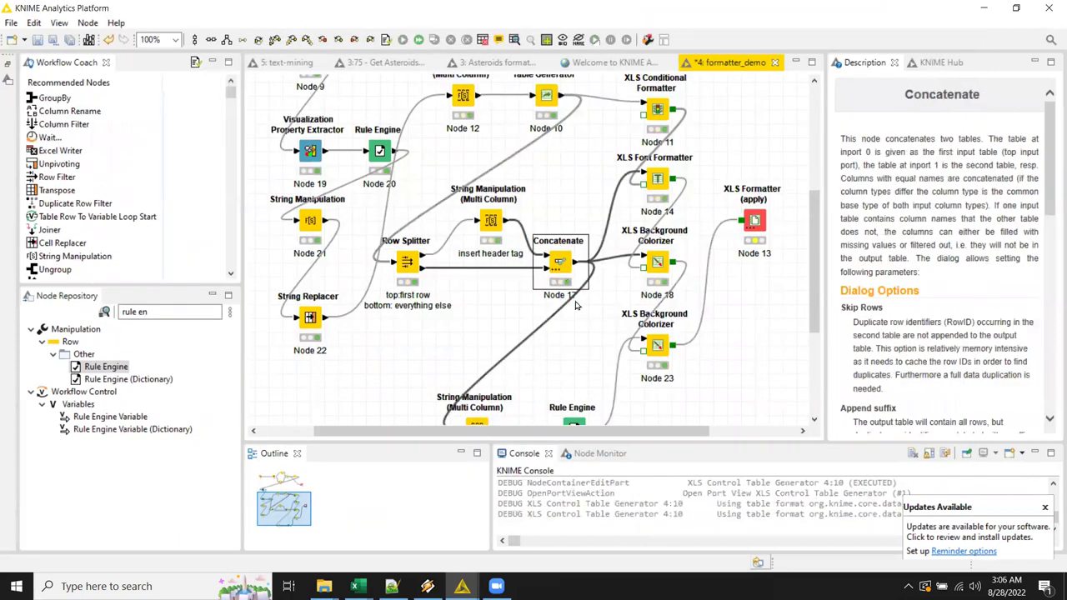
right_click(563, 267)
click(624, 563)
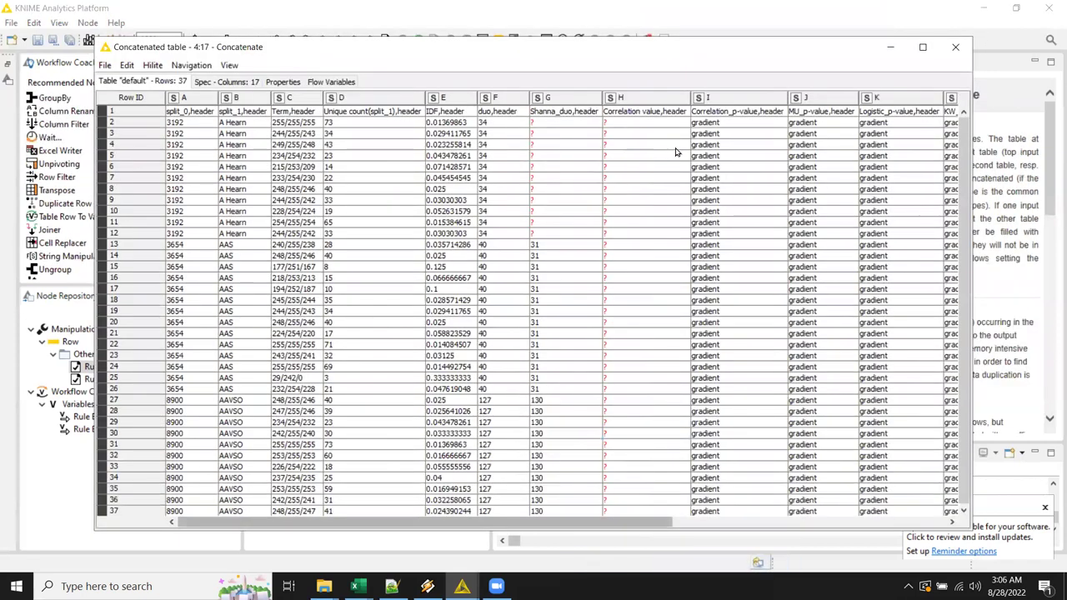
mouse_move(306, 119)
mouse_down()
mouse_move(616, 122)
mouse_move(620, 134)
mouse_up()
click(955, 47)
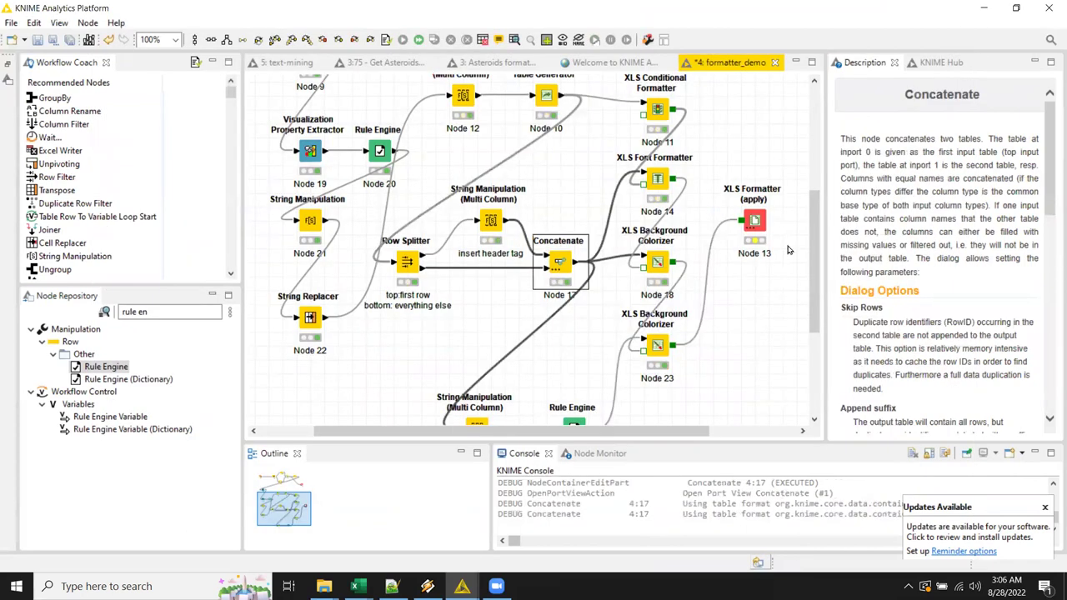
Step: Open the classified values of the "keep values that aren't the first row" Rule Engine and check the RGB values in column C
scroll(654, 302, down, 3)
click(577, 326)
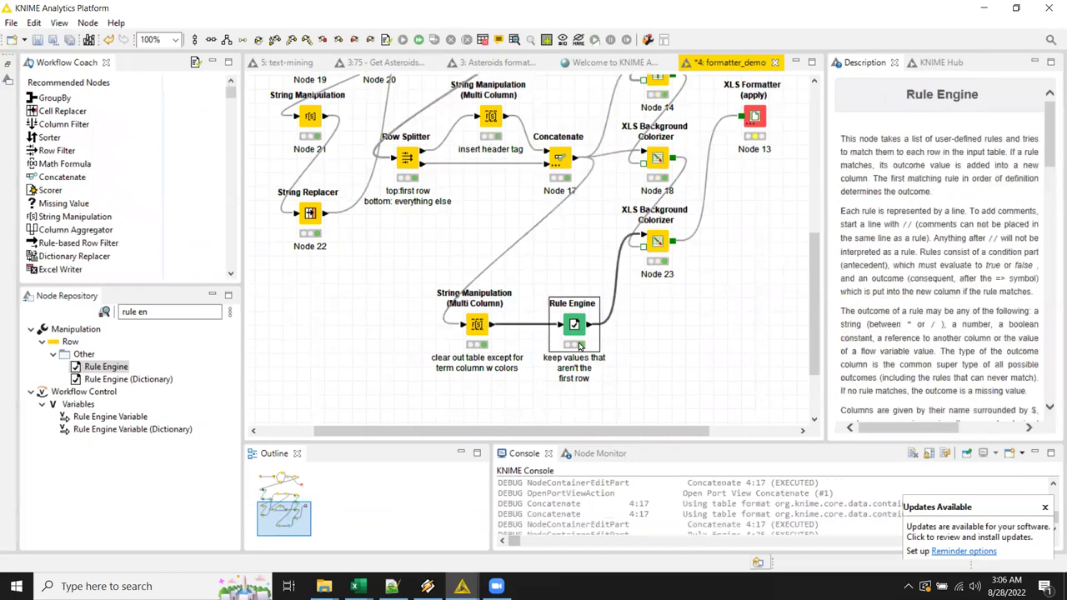
right_click(577, 333)
click(627, 561)
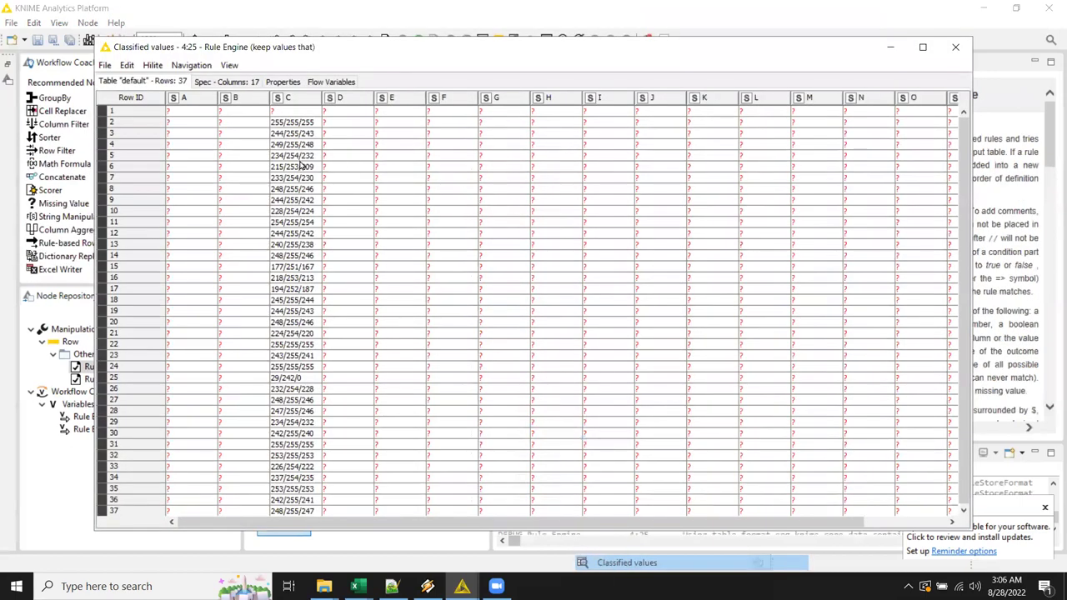
drag(295, 134, 250, 421)
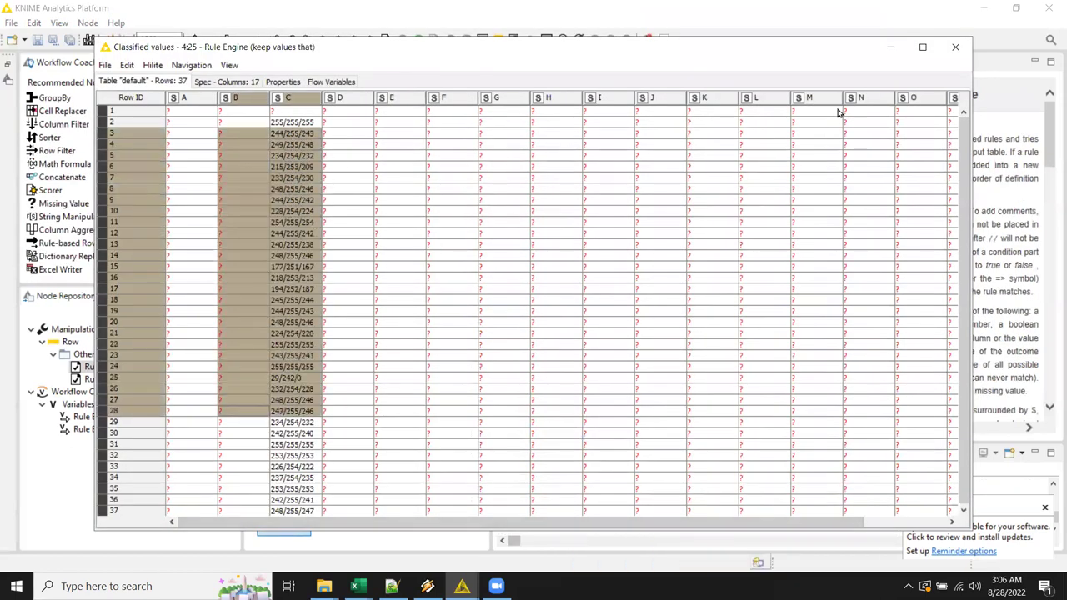
click(955, 46)
Step: Execute the XLS Formatter (apply) node to apply the chained formatting from the second XLS Background Colorizer
click(659, 250)
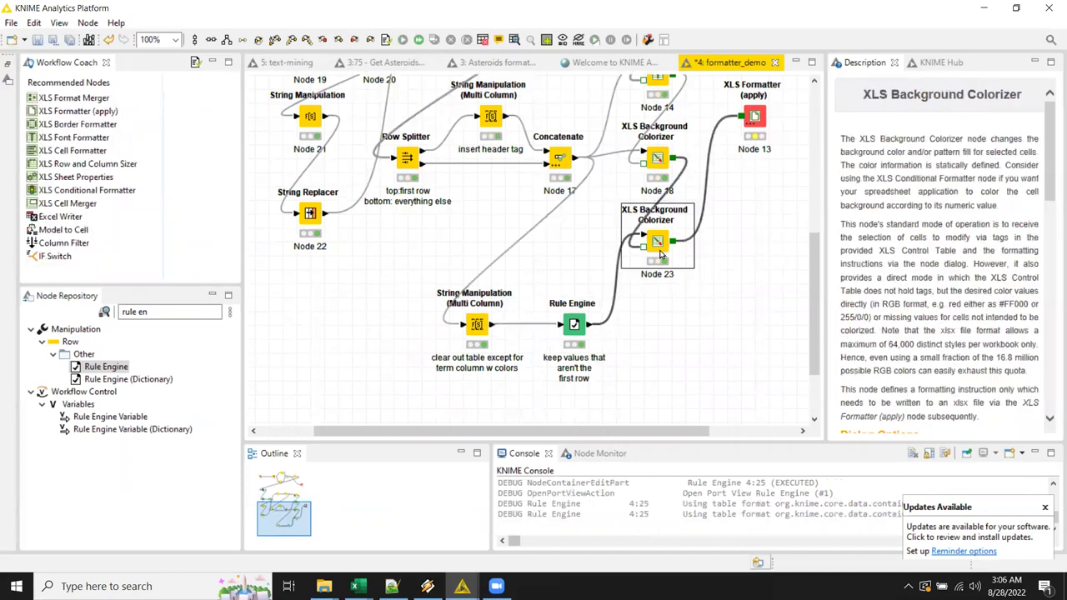
scroll(744, 185, up, 2)
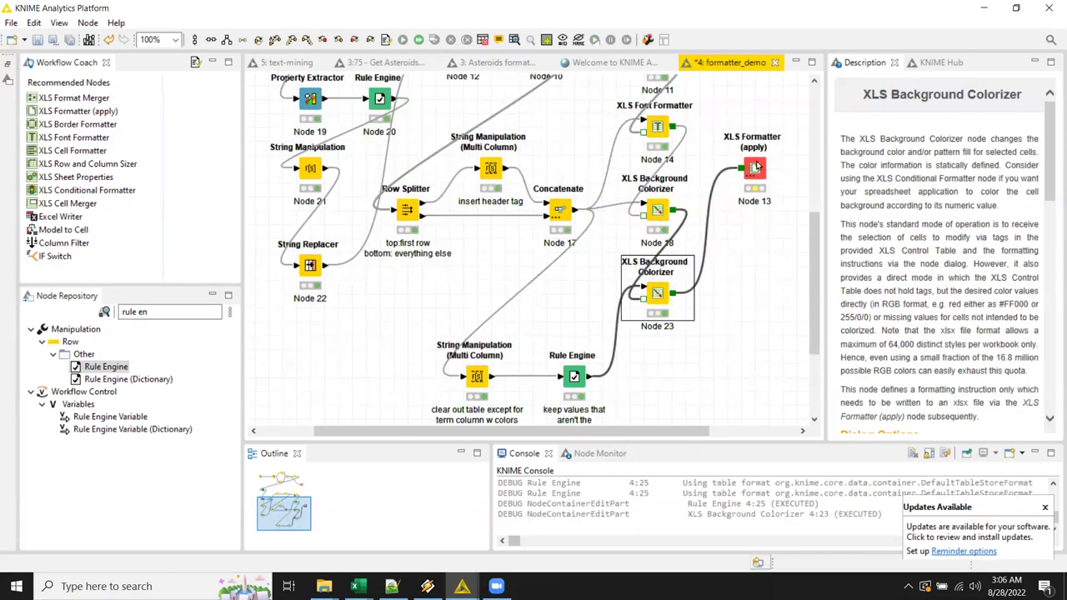
right_click(755, 169)
click(793, 187)
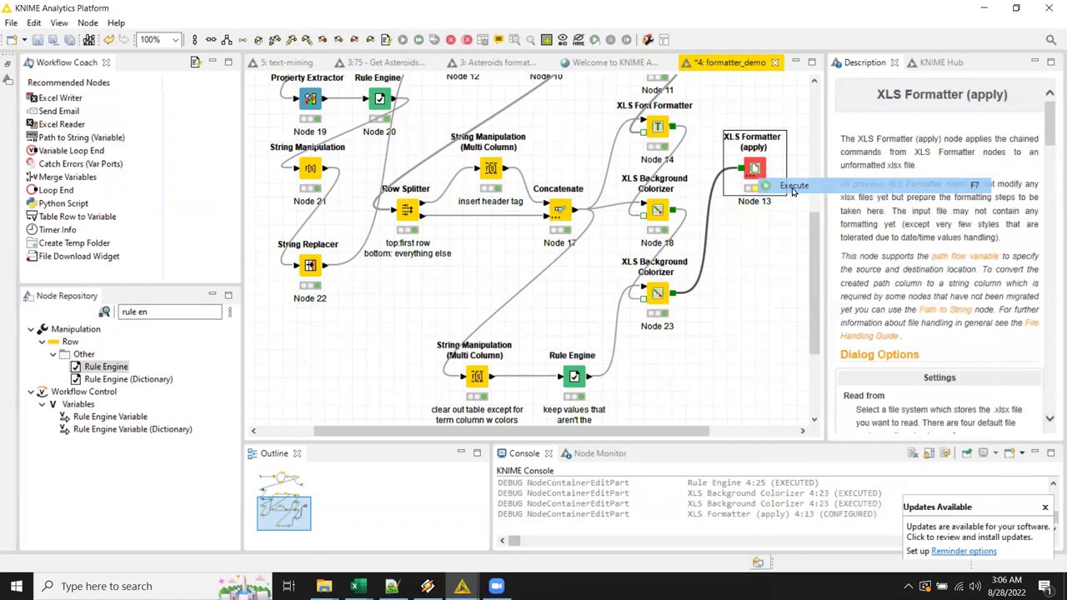
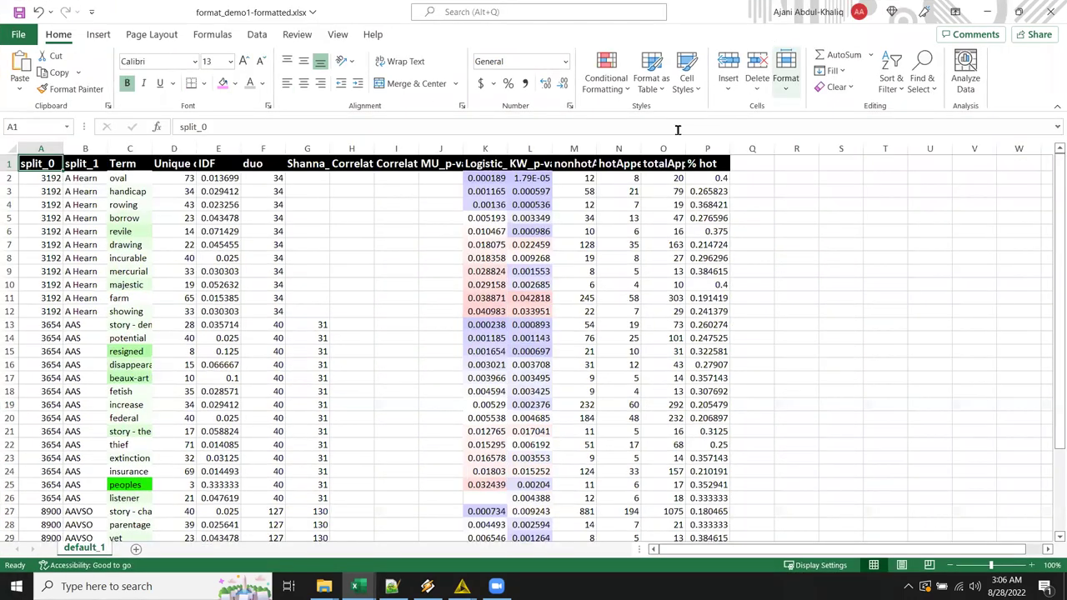
Step: In Excel, look over format_demo1-formatted.xlsx and widen the Term column so its words fit
scroll(308, 275, down, 1)
scroll(308, 275, up, 1)
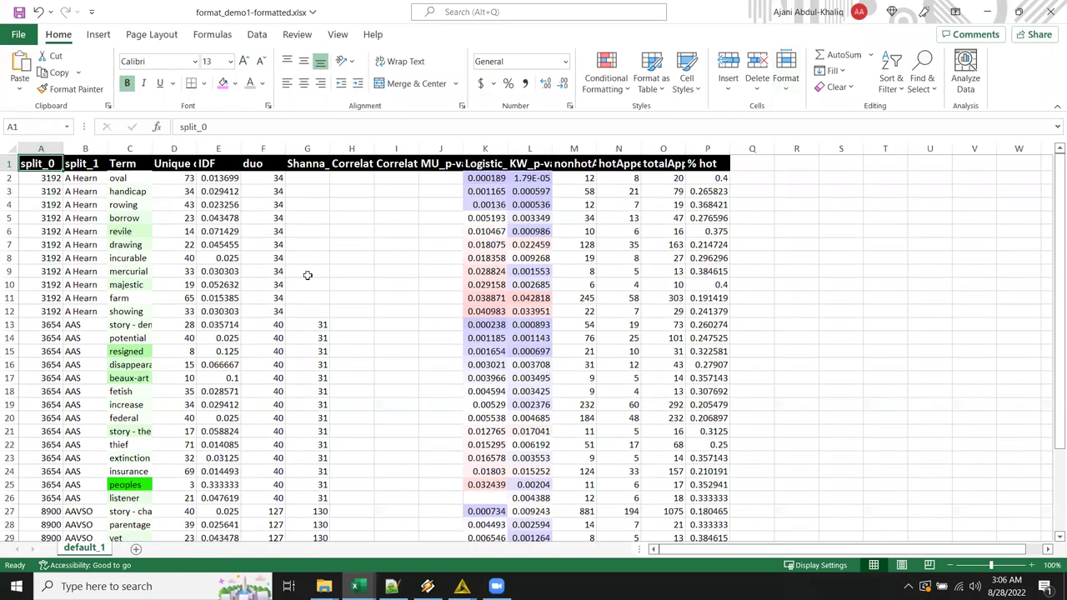
scroll(309, 275, down, 1)
scroll(310, 266, up, 1)
scroll(313, 264, down, 1)
scroll(312, 263, up, 1)
drag(151, 149, 176, 148)
Step: Examine the background shading of the Term cells throughout the formatted worksheet
scroll(185, 257, down, 1)
scroll(185, 257, up, 1)
drag(150, 232, 143, 313)
scroll(143, 315, down, 2)
scroll(143, 315, up, 2)
scroll(146, 317, down, 1)
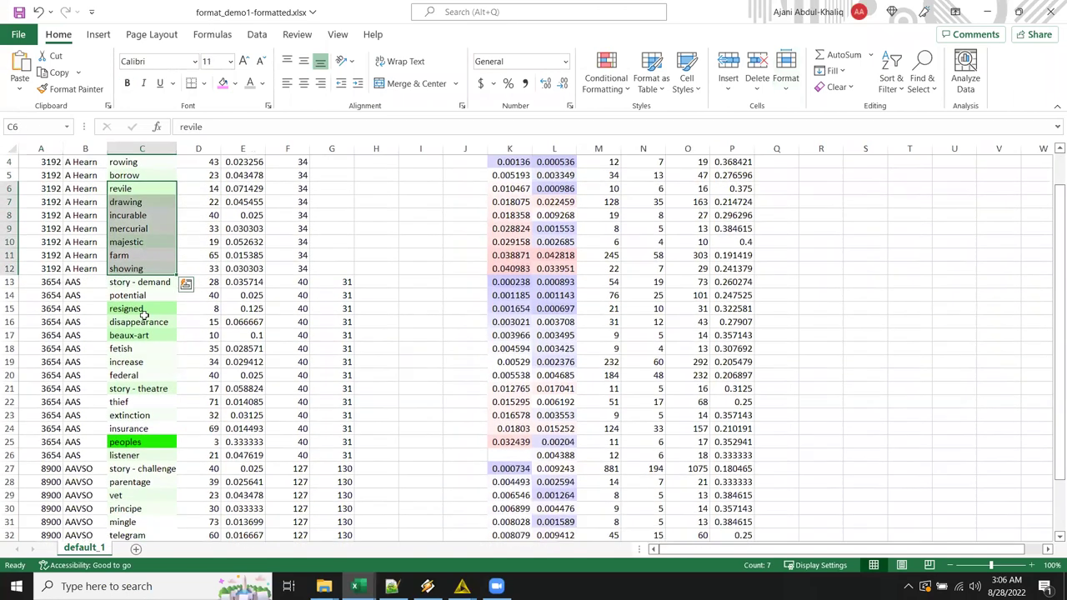
scroll(149, 317, up, 1)
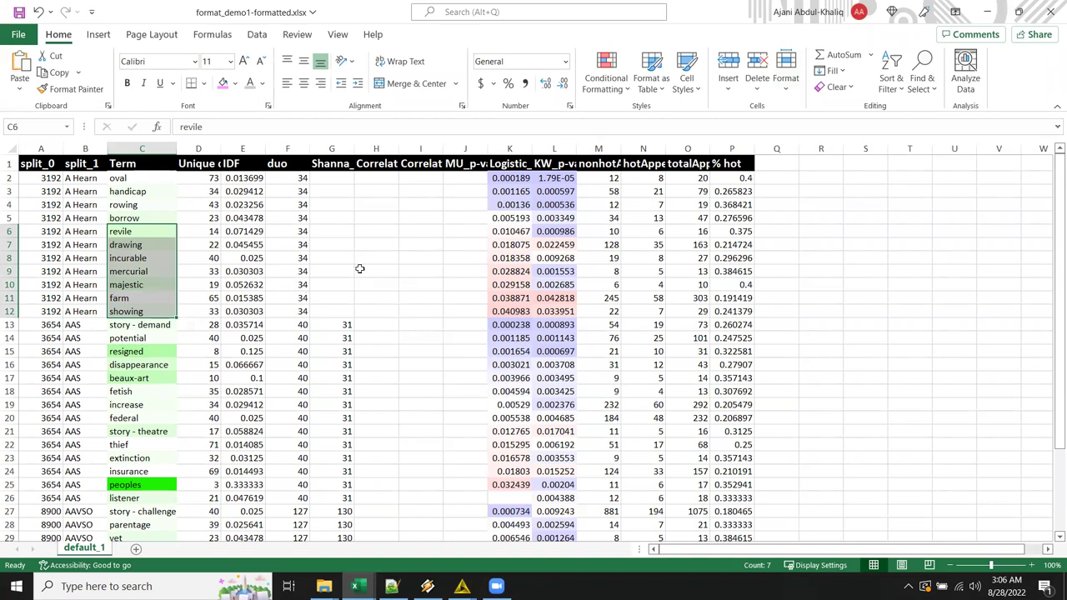
click(358, 270)
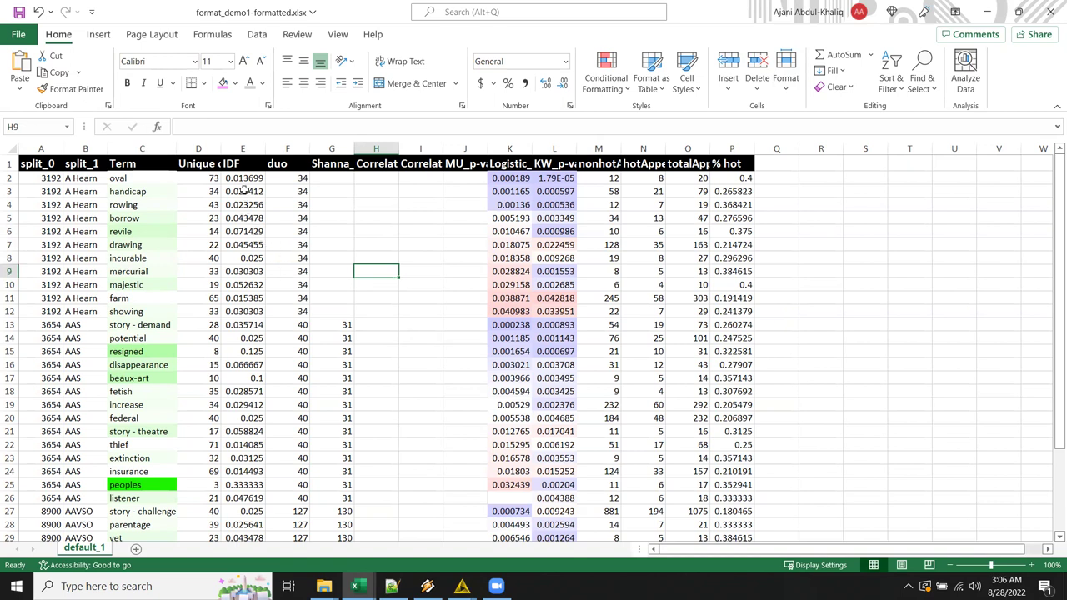
Step: Compare the IDF values in column E with the green shading of the Term cells
drag(243, 177, 254, 498)
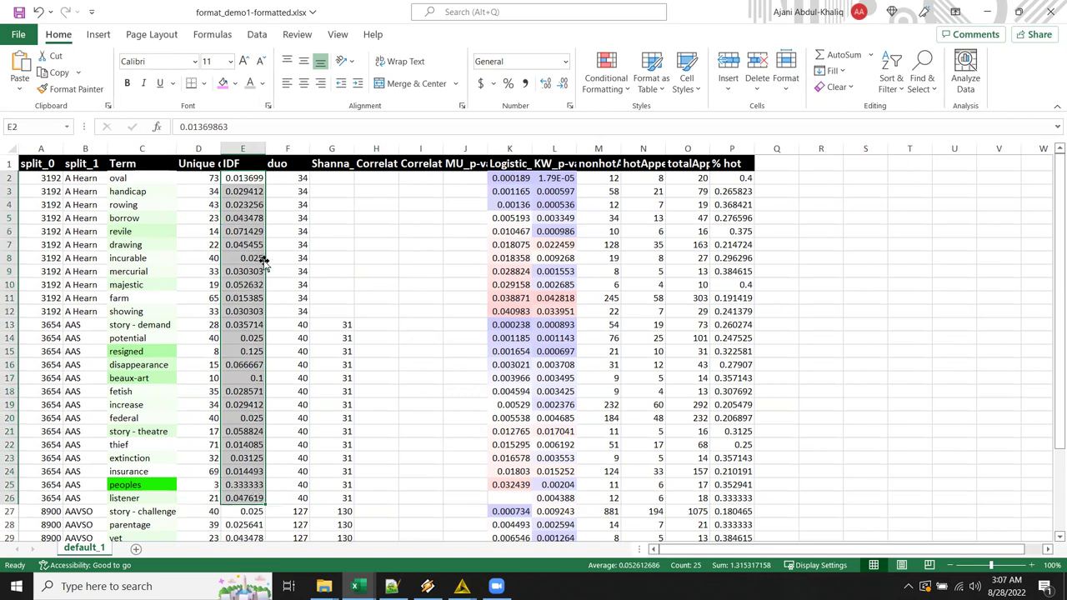
drag(800, 178, 821, 428)
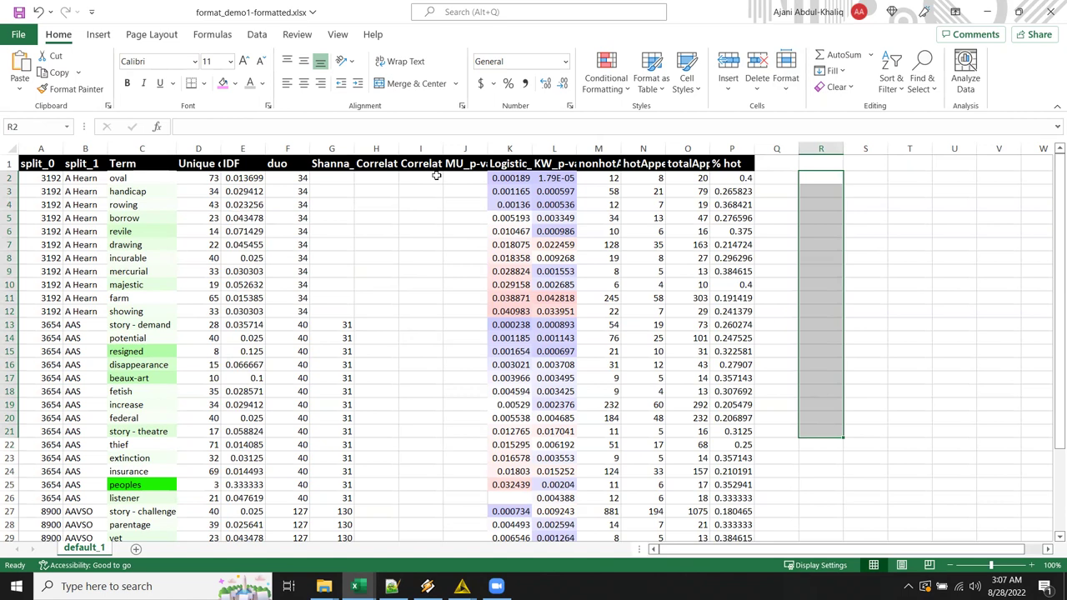
drag(140, 190, 137, 497)
click(146, 230)
Step: Check the Conditional Formatting Rules Manager for rules on Term cells C9:C14, then close it
drag(146, 274, 144, 338)
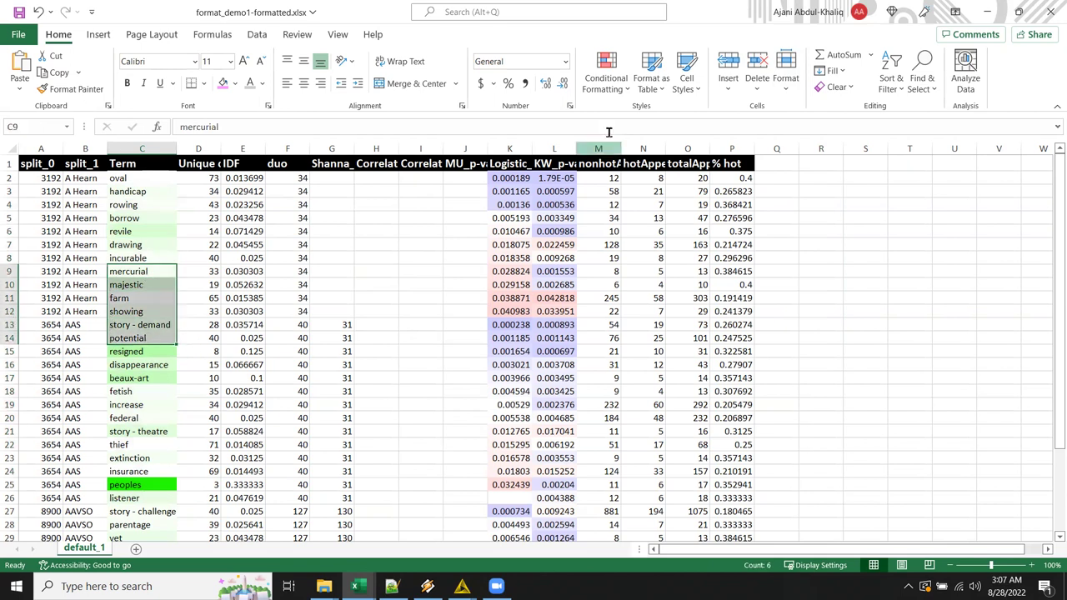
click(627, 94)
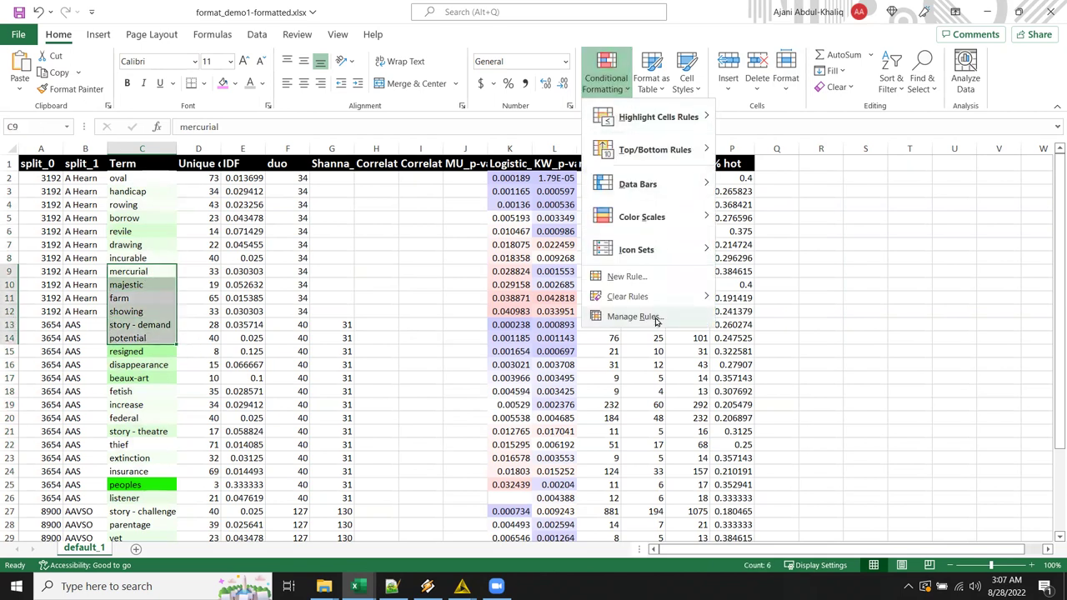
click(635, 317)
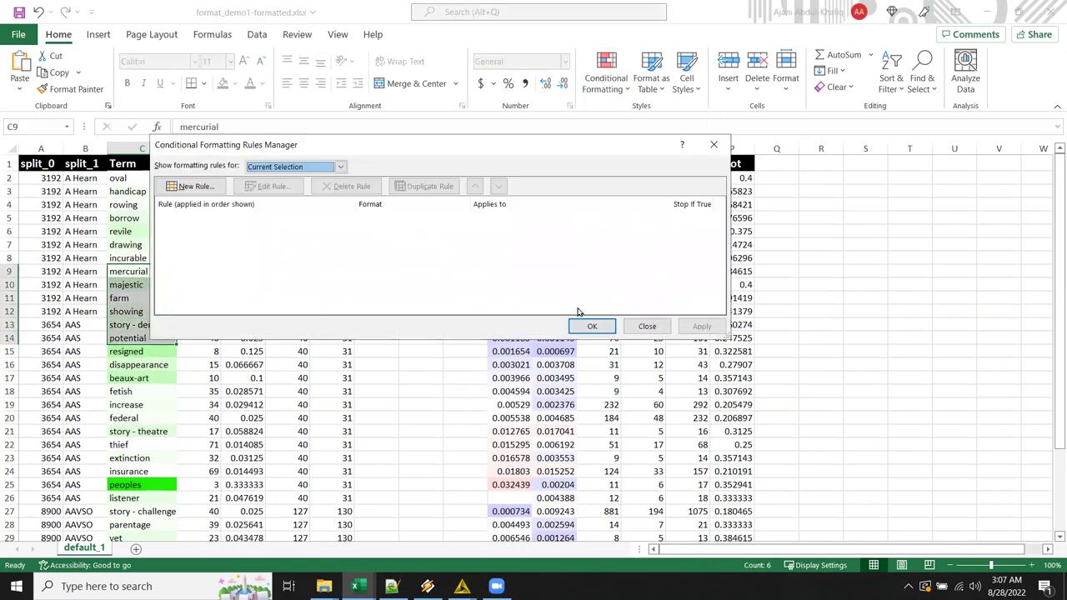
click(647, 326)
Step: Check which conditional formatting rules apply to cell I9 in the p-value columns and close the rules manager
click(405, 266)
click(611, 90)
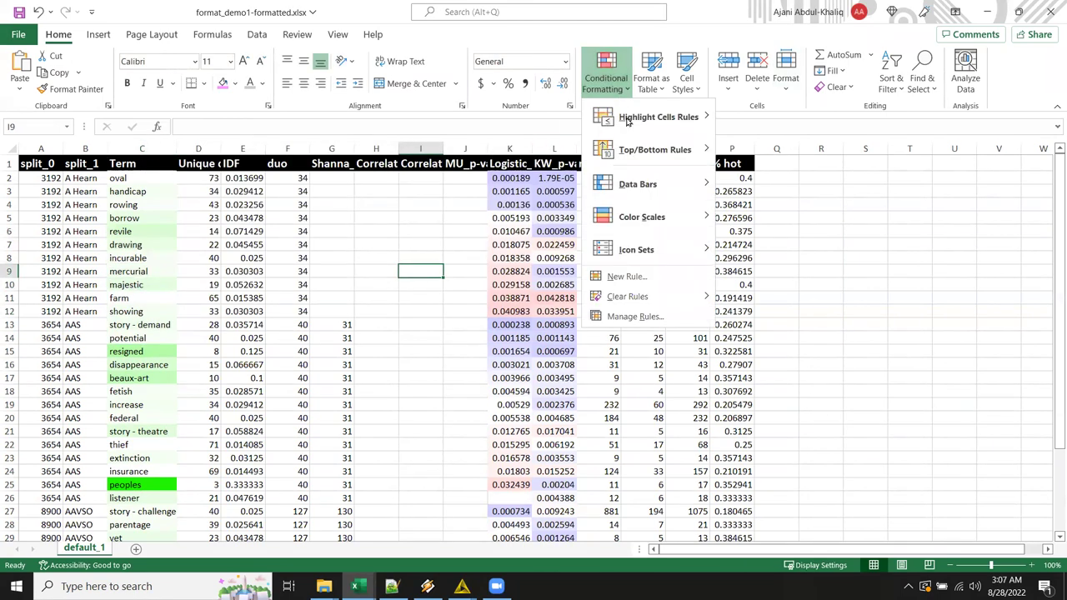
click(636, 316)
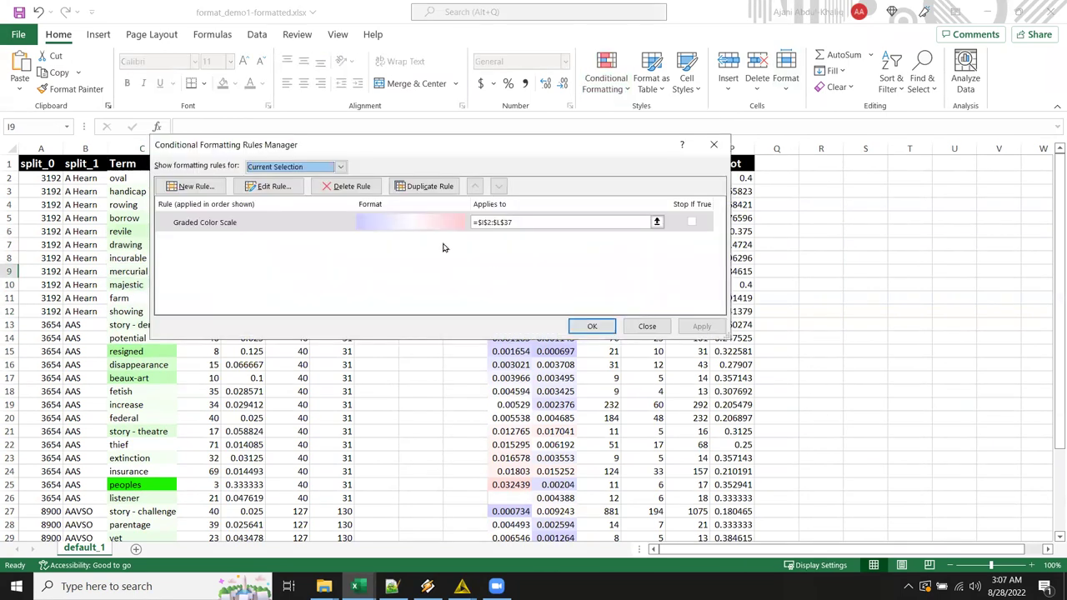
click(647, 326)
Step: Review the directly applied colors of the Term column, highlighting cells C2:C20
click(147, 232)
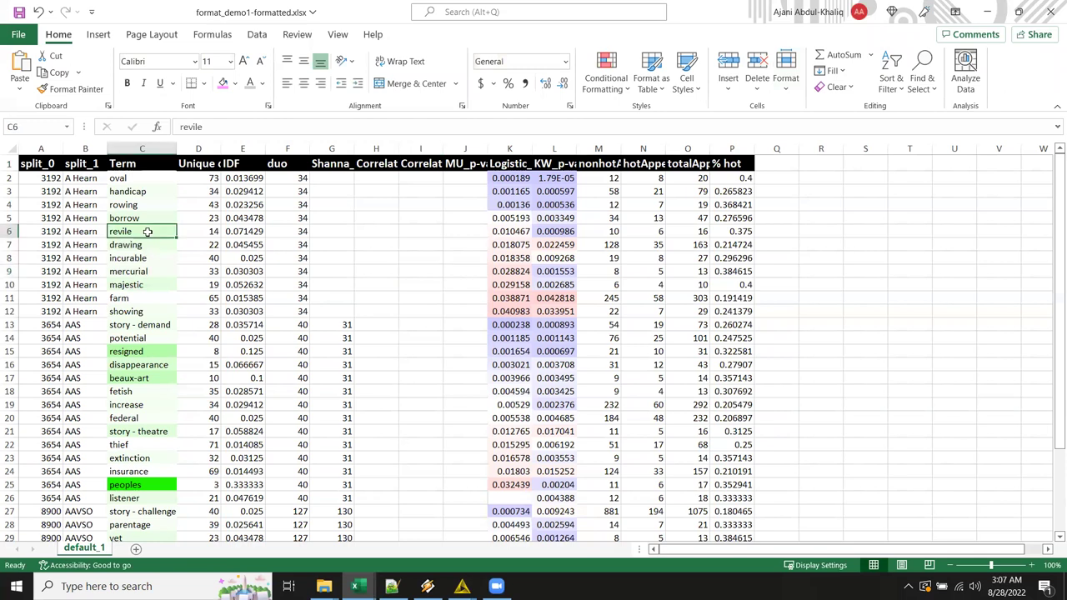
scroll(147, 236, down, 2)
scroll(145, 242, up, 2)
drag(147, 180, 159, 421)
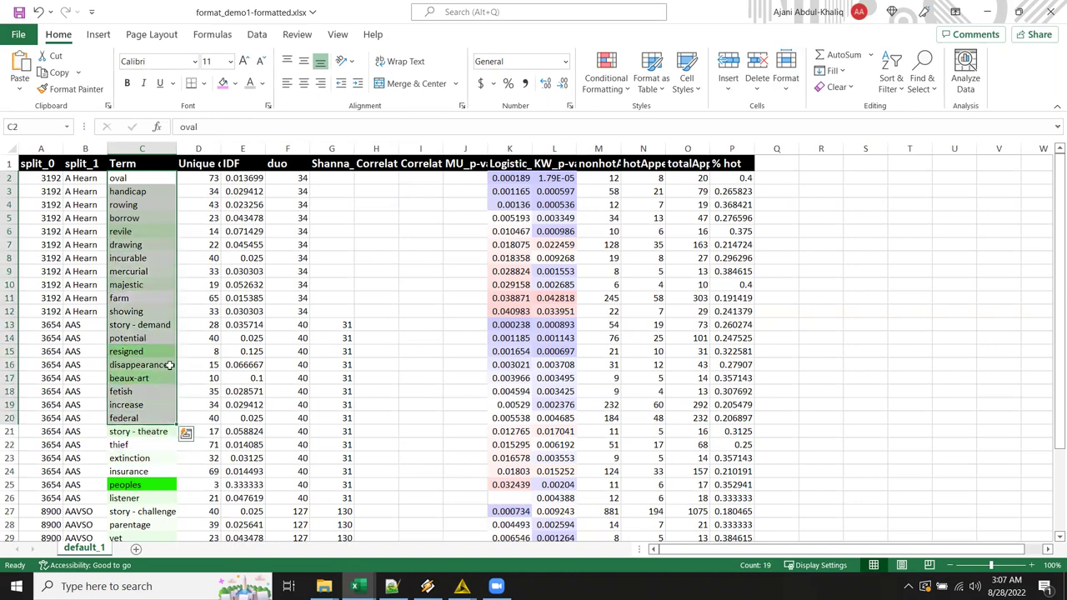
Step: Clear the Term column selection and look through the green-shaded Term cells down the sheet
click(142, 271)
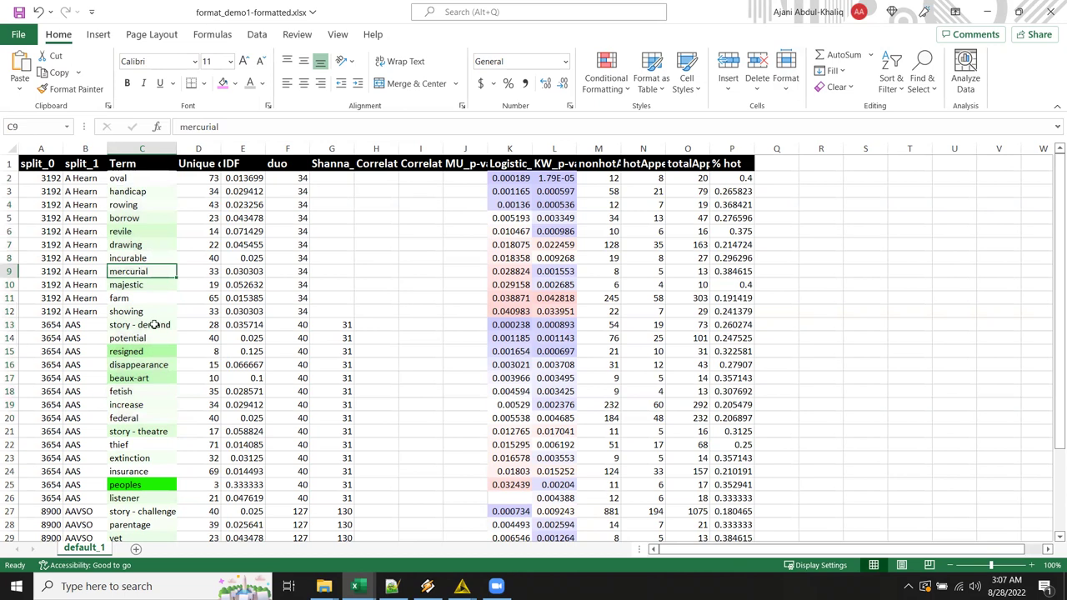
scroll(153, 326, down, 6)
scroll(152, 328, up, 3)
scroll(152, 328, up, 3)
Step: Switch to KNIME and inspect the Color Manager's minimum and maximum range colors for IDF, leaving its settings without saving
mouse_move(461, 586)
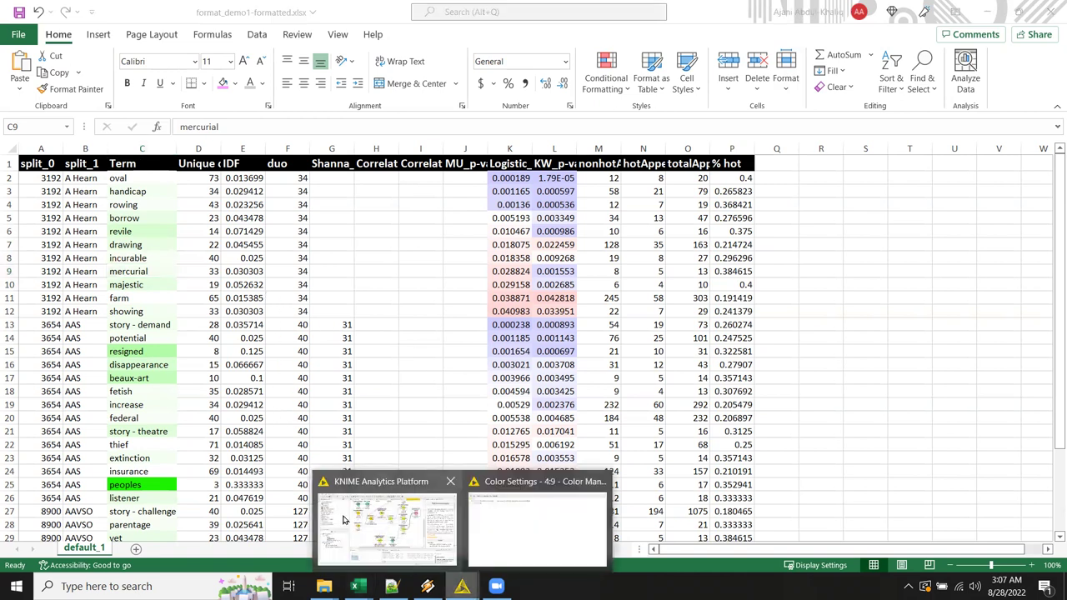
click(398, 529)
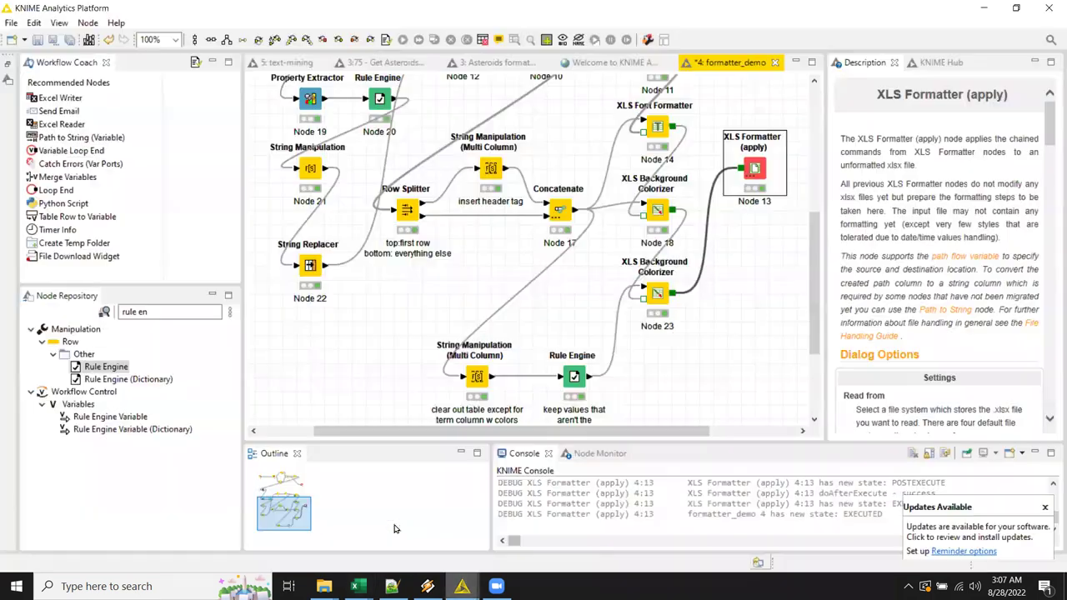
click(361, 315)
scroll(319, 193, up, 3)
right_click(330, 106)
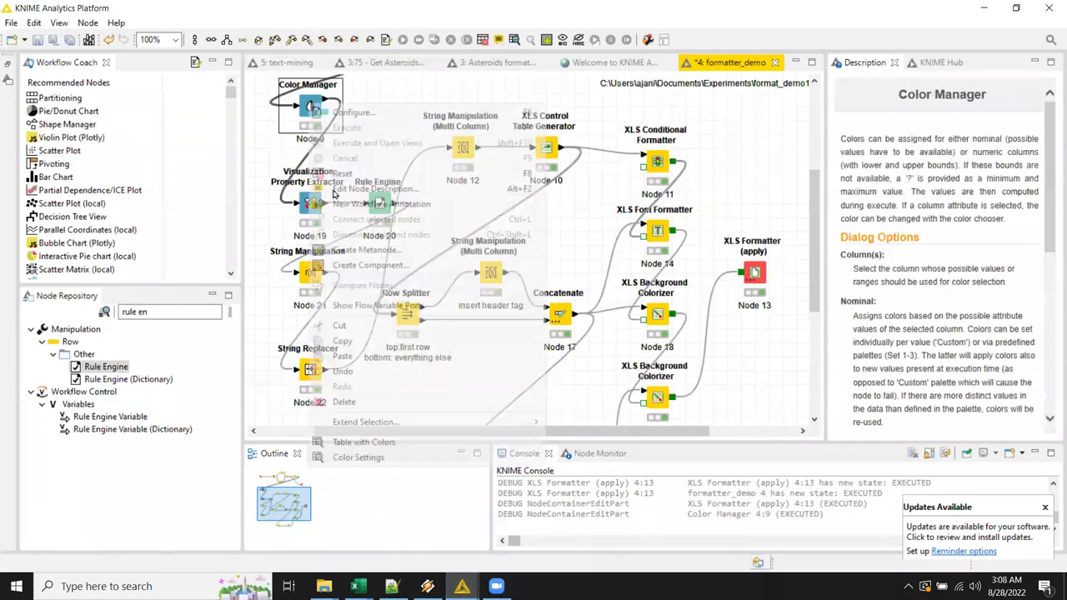
click(405, 112)
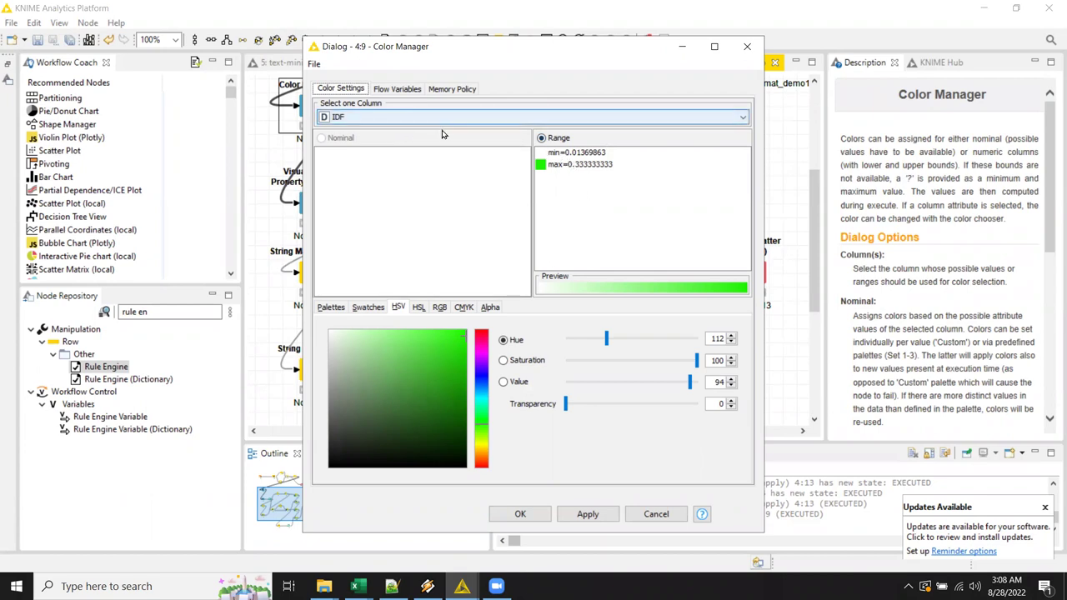
click(587, 155)
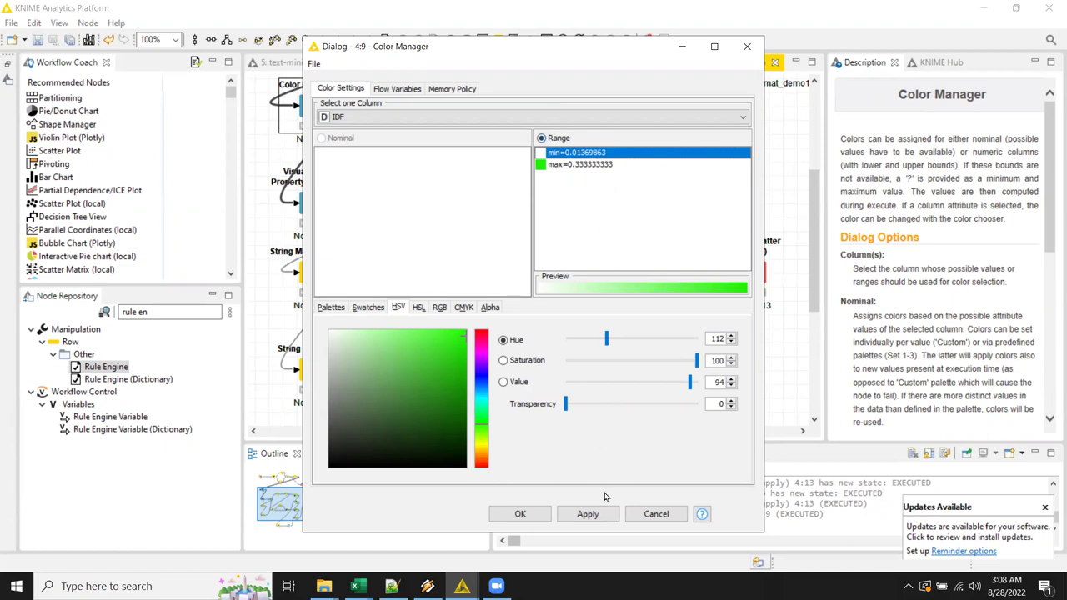
click(655, 514)
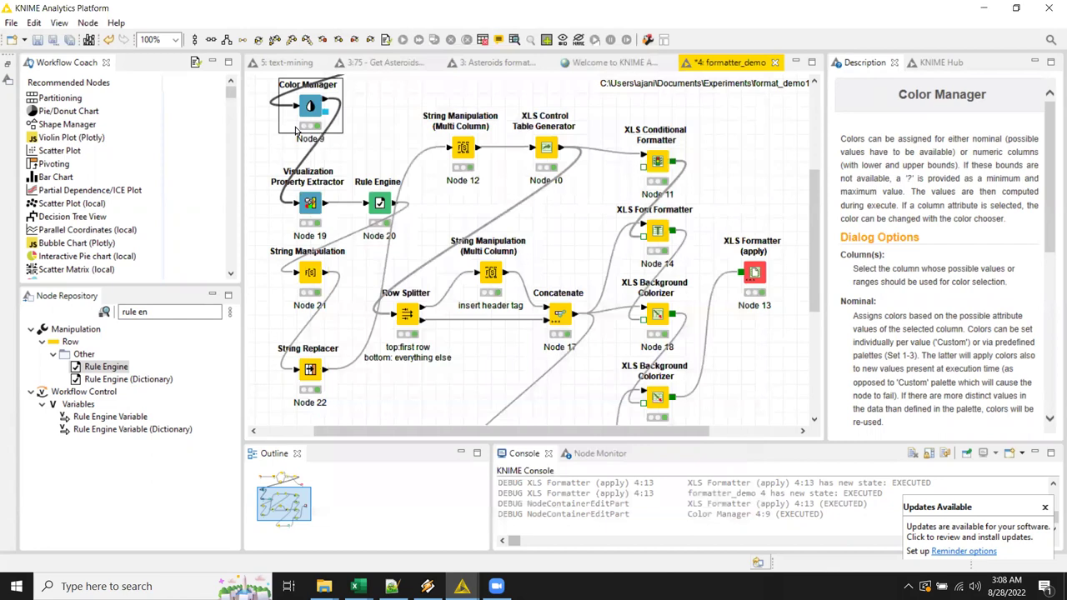
Step: Examine the workflow from the Table Creator through the Color Manager to the XLS formatter nodes
scroll(309, 121, up, 4)
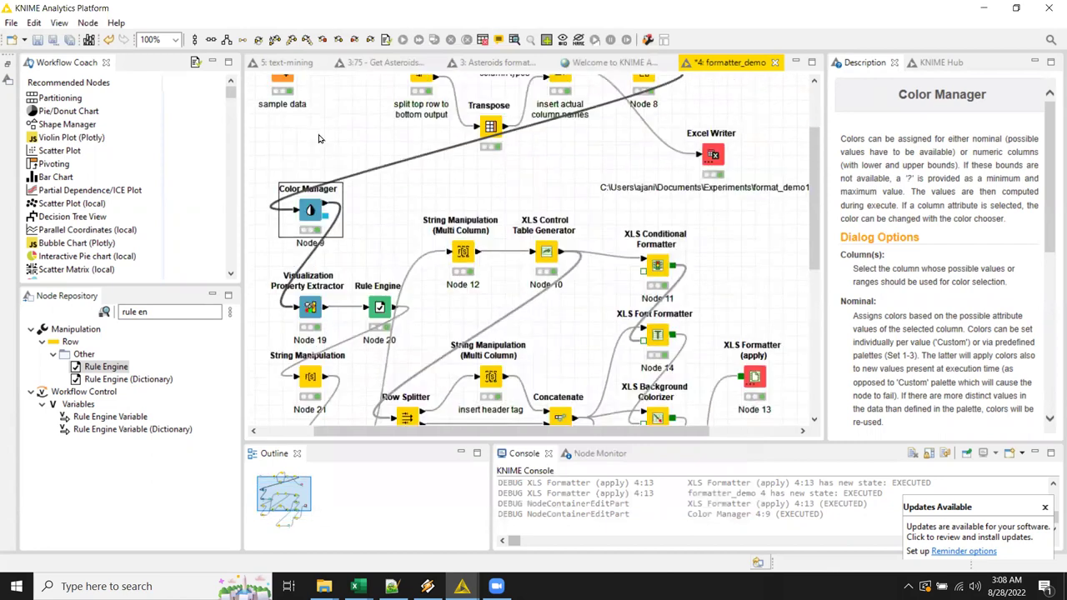
scroll(319, 141, down, 3)
scroll(321, 141, up, 3)
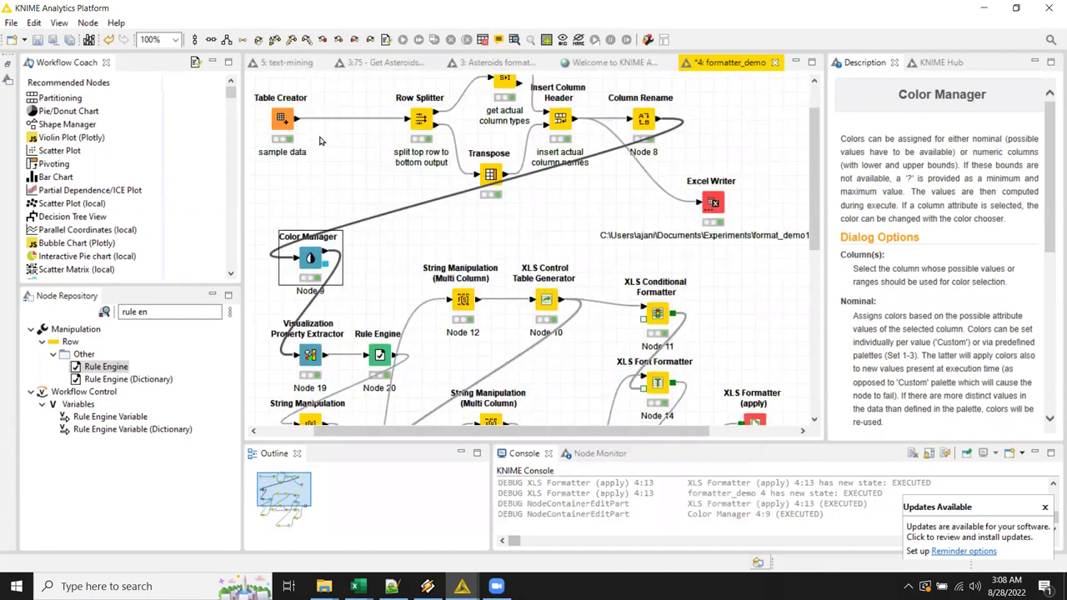
scroll(321, 142, down, 5)
scroll(340, 155, down, 2)
scroll(537, 164, up, 2)
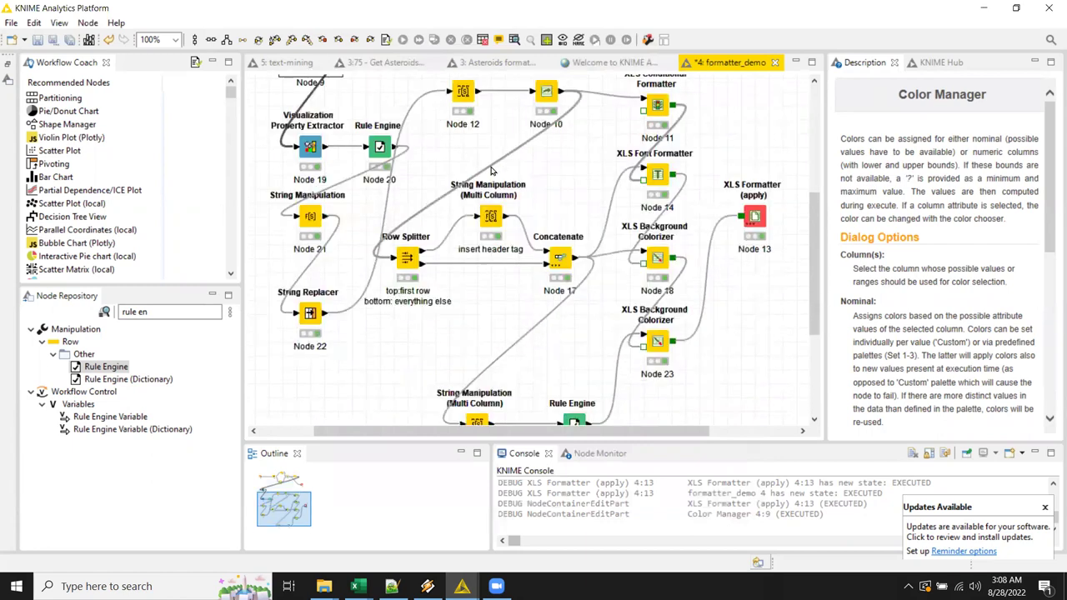
scroll(534, 219, up, 5)
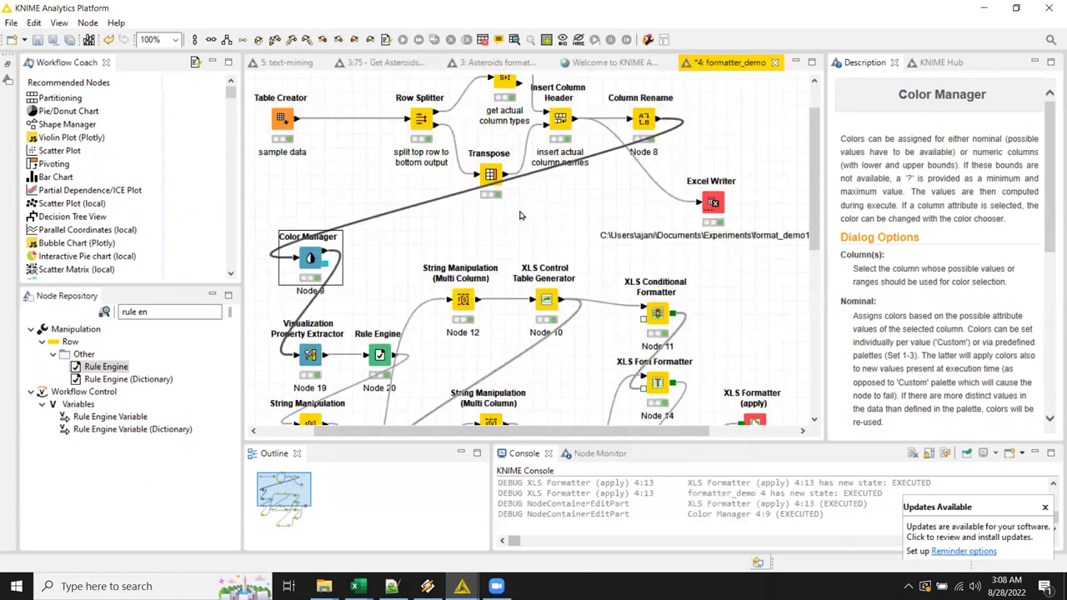
scroll(520, 216, down, 2)
scroll(520, 216, up, 2)
click(445, 231)
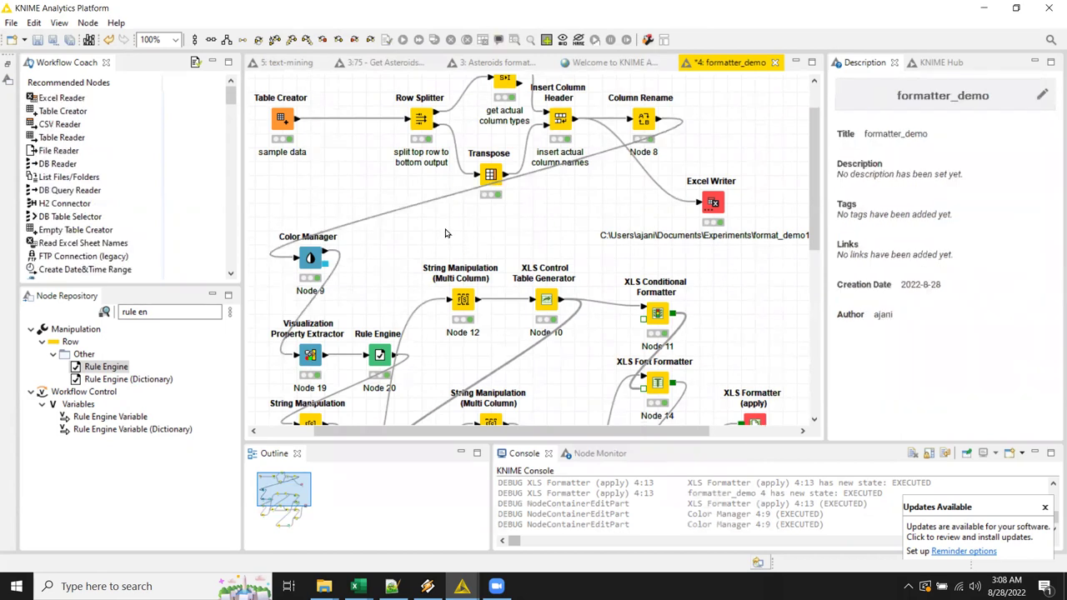
scroll(325, 261, down, 1)
scroll(326, 261, up, 1)
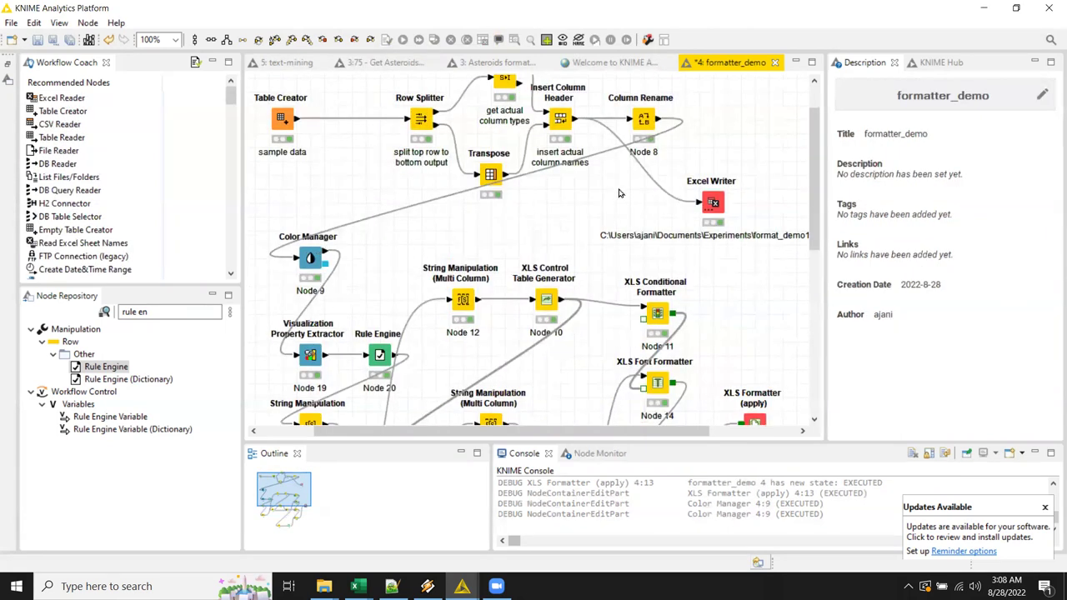
Step: View the Column Rename node's output table, examine the IDF values of the first seven rows, and close it
right_click(645, 124)
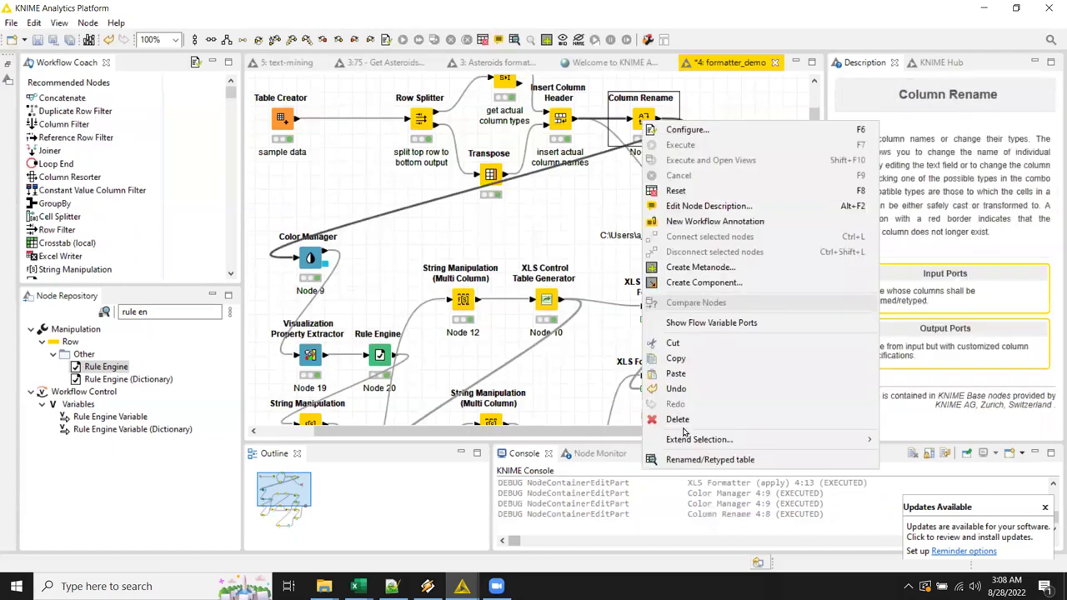
click(710, 459)
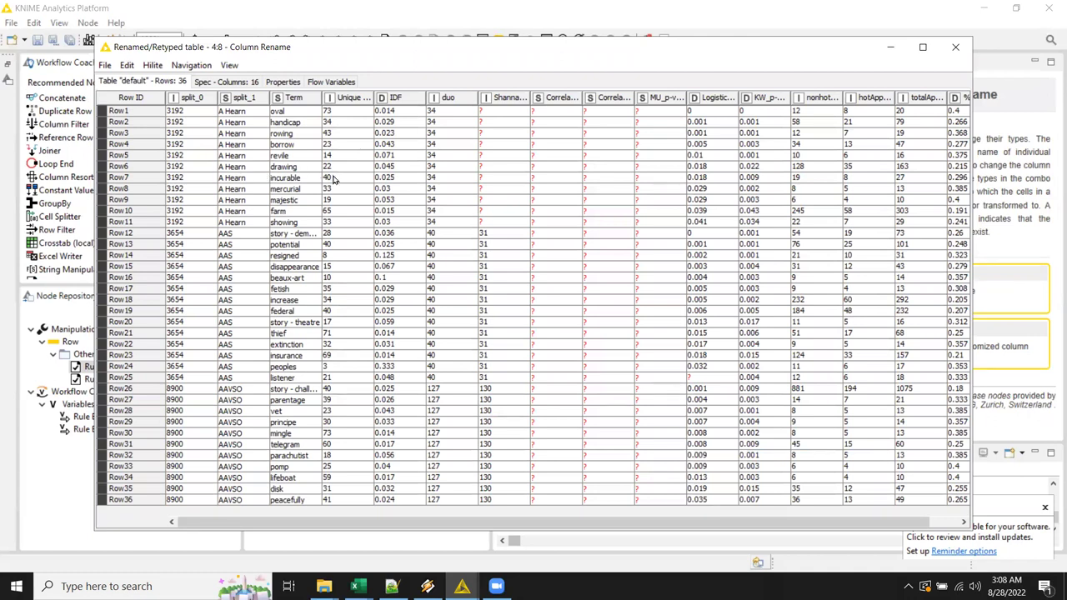
click(387, 113)
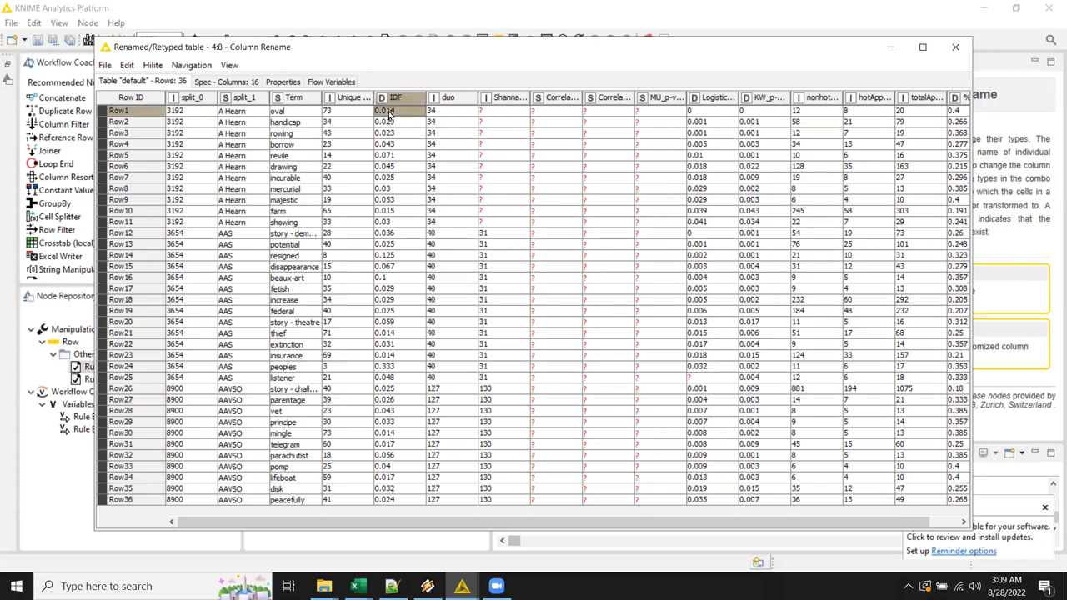
drag(388, 115, 388, 171)
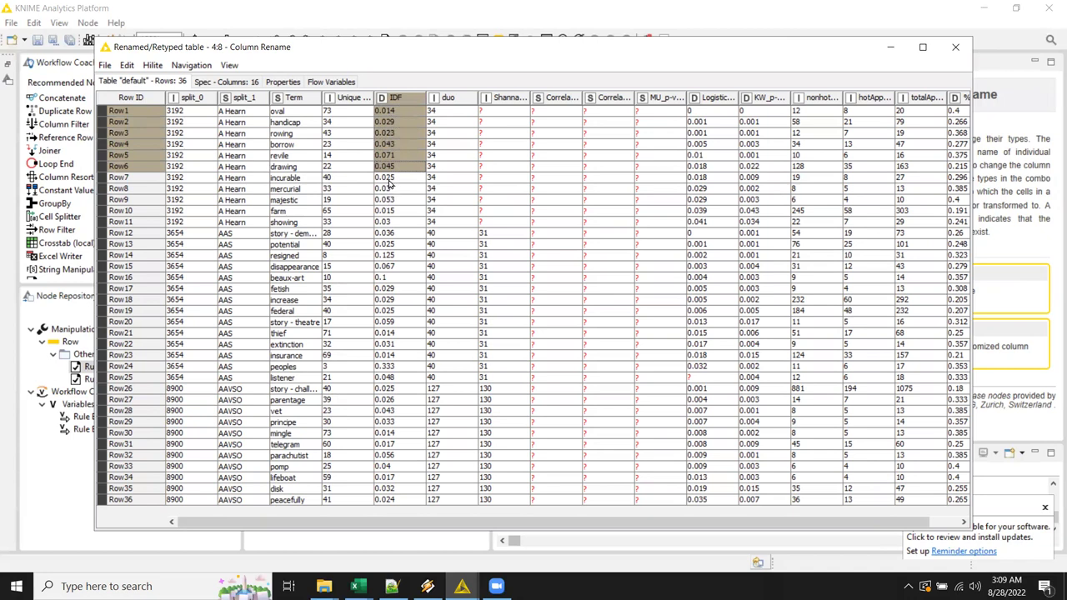
click(388, 179)
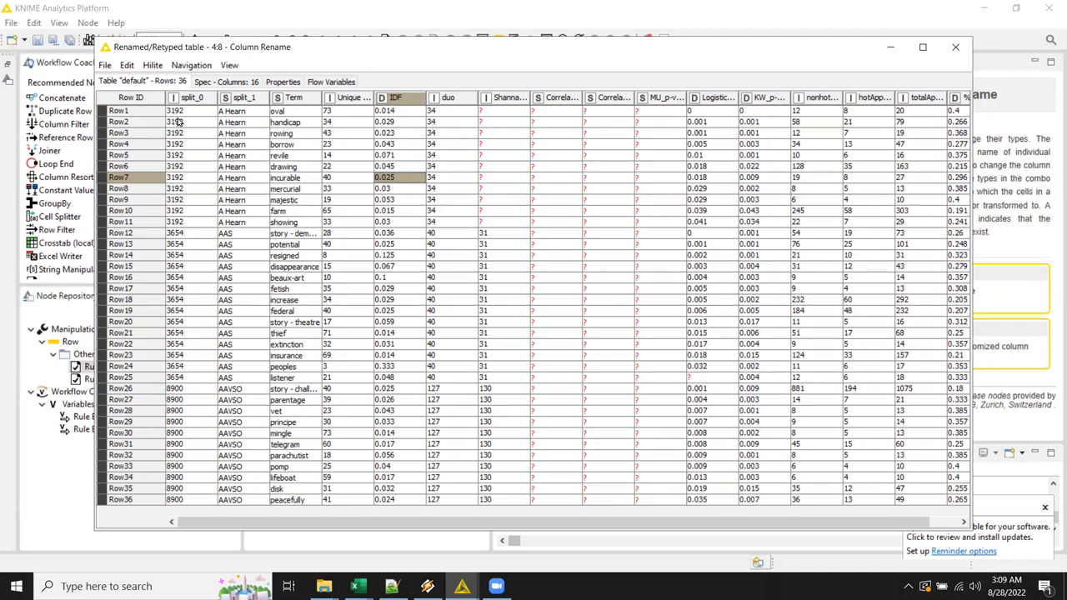
click(955, 46)
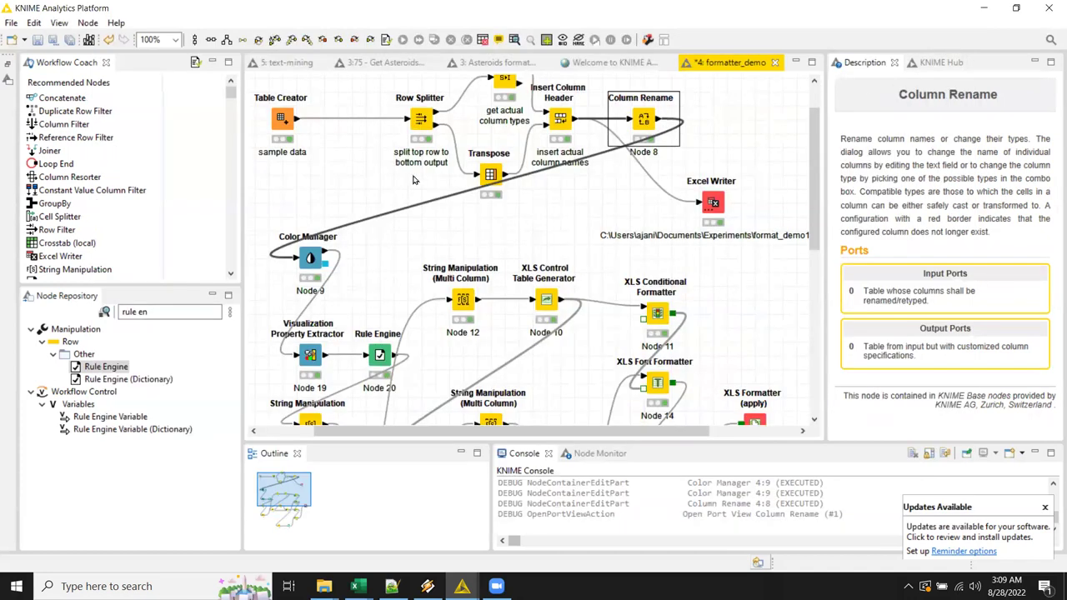
Step: Close the formatted workbook in Excel without saving and add a Math Formula node after Column Rename in KNIME
click(149, 314)
key(ctrl+a)
text(math)
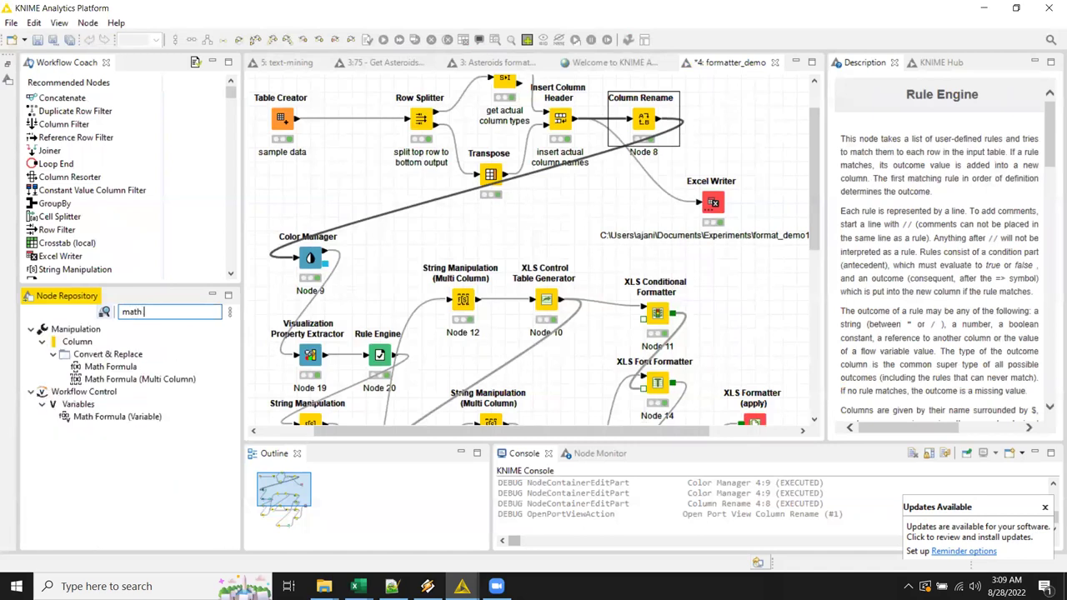
text( form)
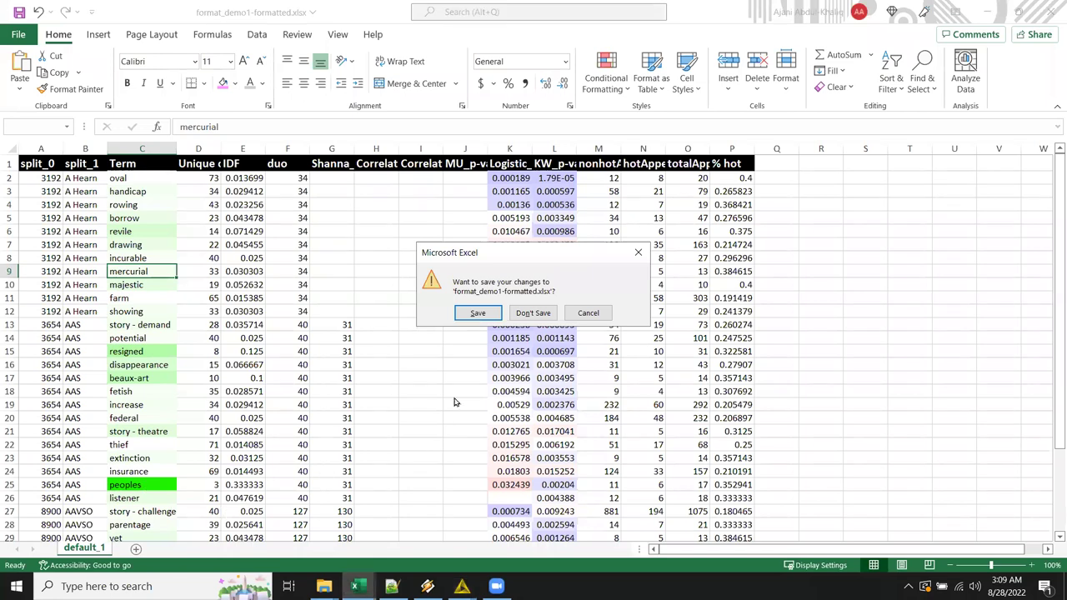
click(534, 313)
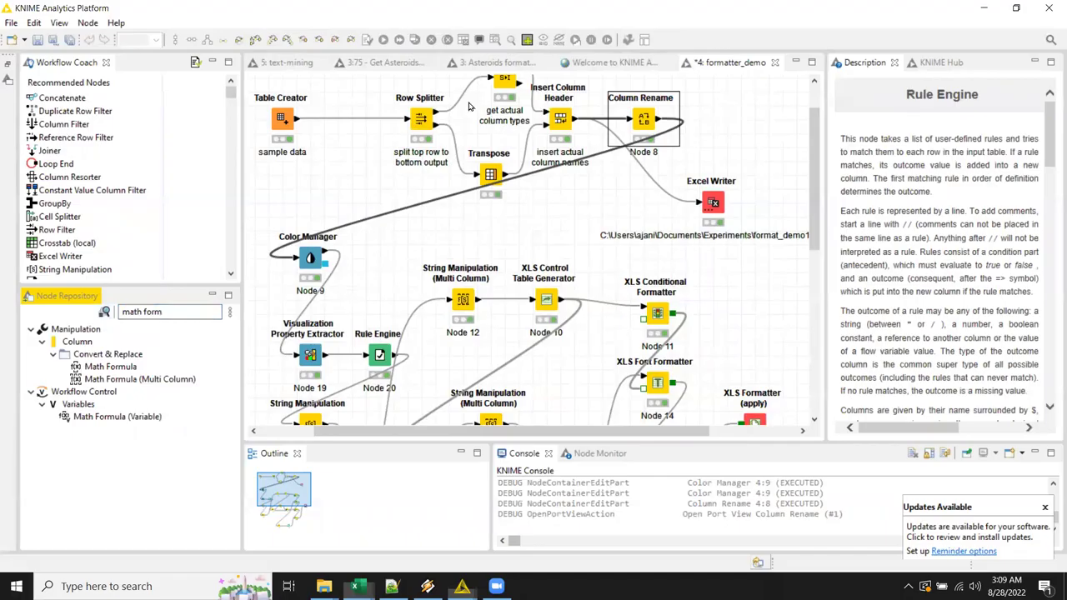
double_click(110, 366)
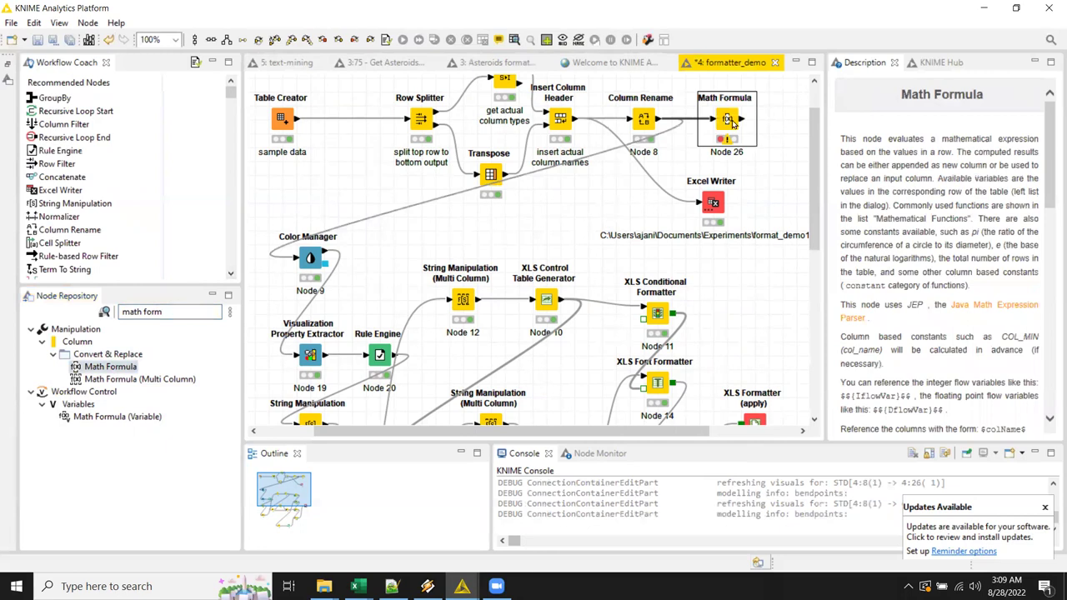
Step: Configure the Math Formula node to append an integer column named index with the expression $$ROWINDEX$$
double_click(727, 120)
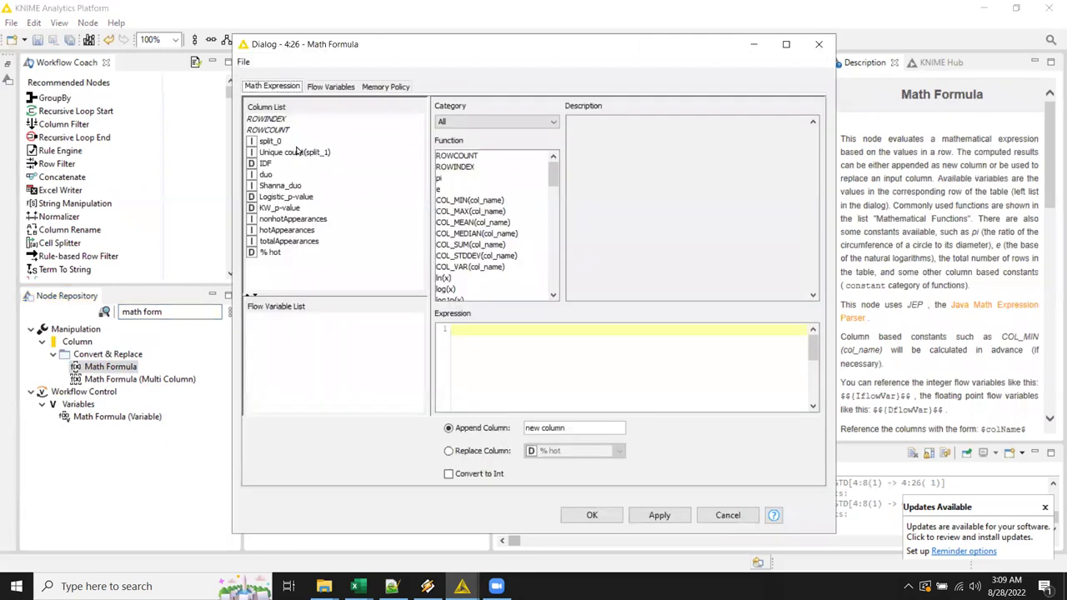
double_click(277, 123)
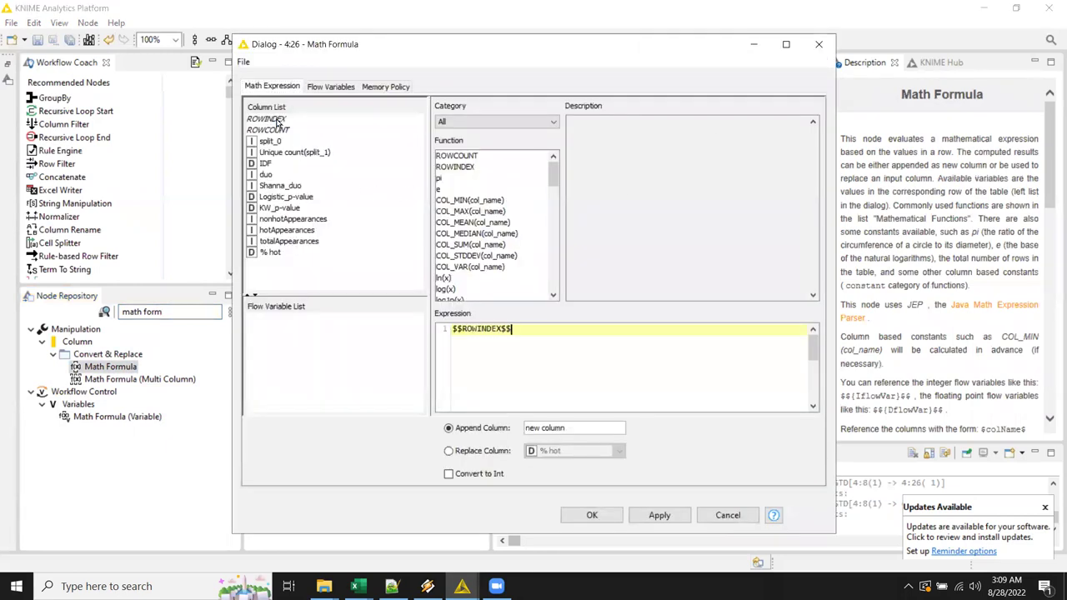
click(490, 476)
drag(571, 427, 492, 428)
text(index)
click(591, 515)
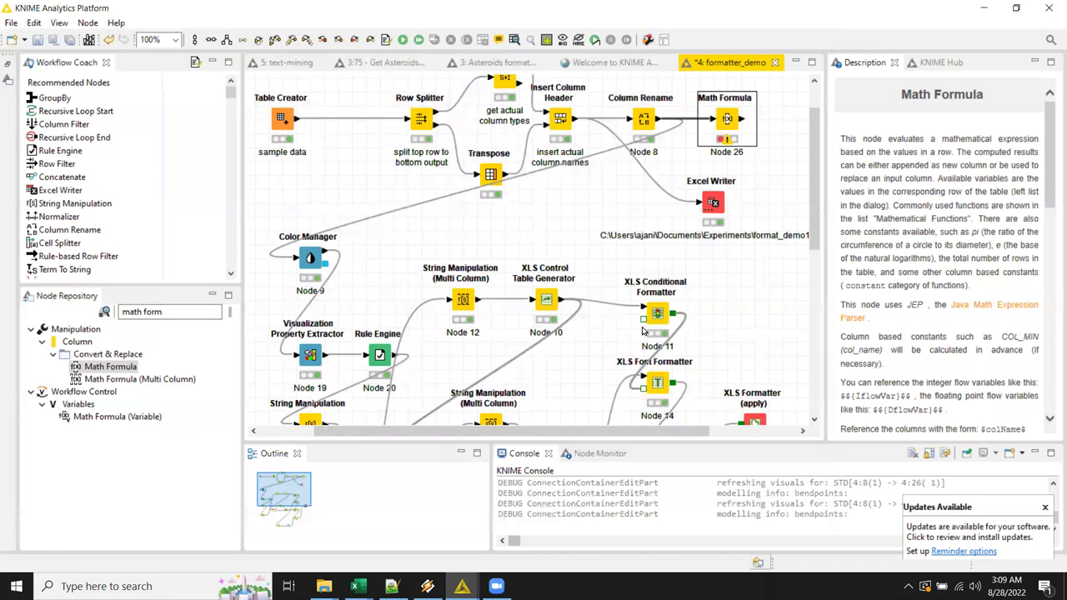
Step: Execute the Math Formula node, view its output table, and close the table
right_click(727, 123)
click(761, 145)
right_click(727, 124)
click(771, 457)
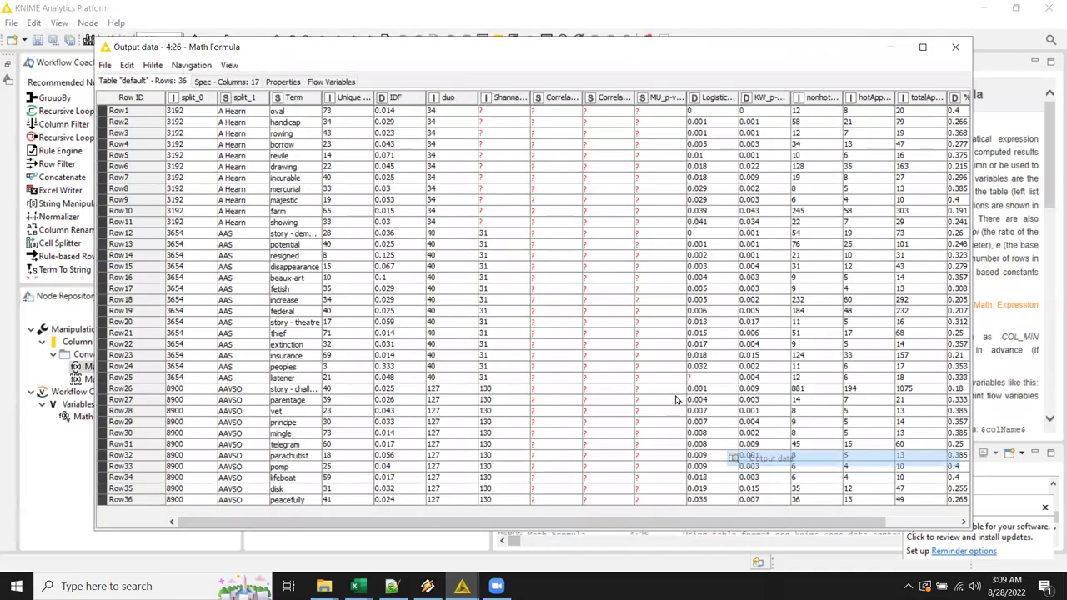
drag(588, 525, 610, 435)
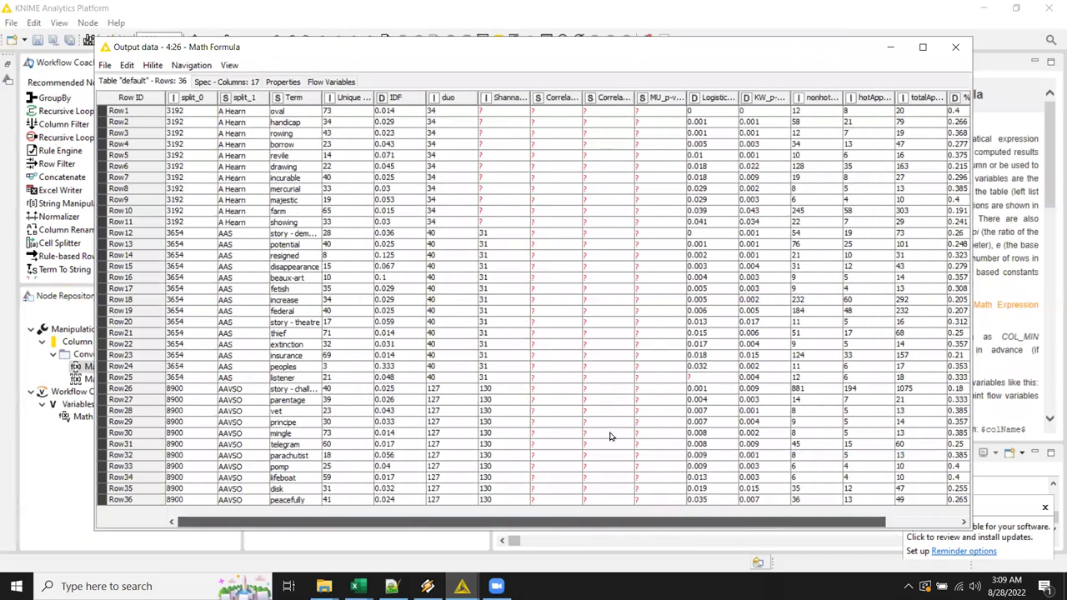
click(956, 49)
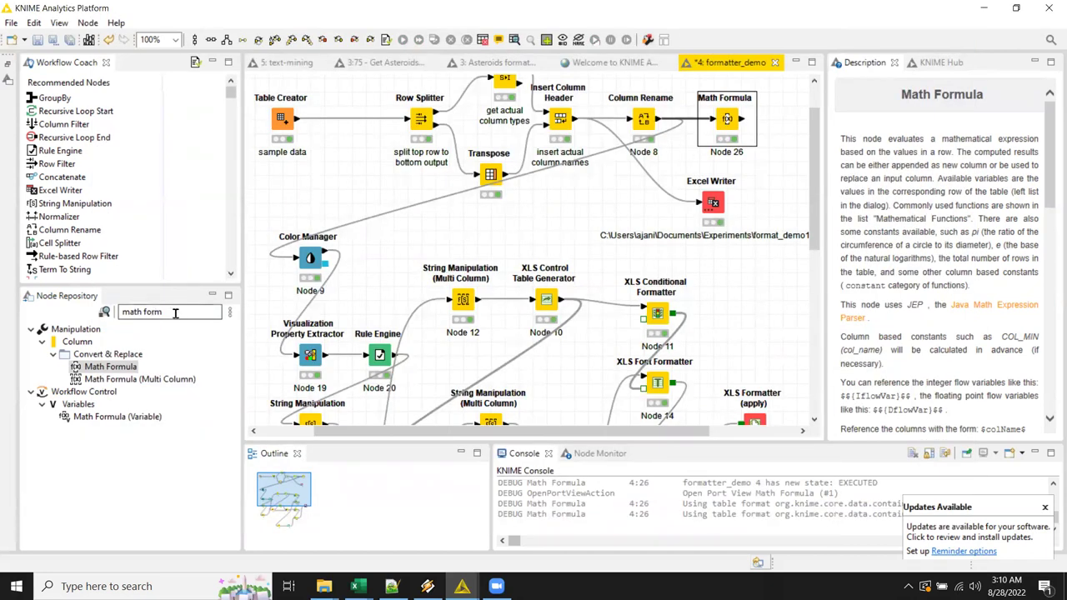
Step: Find the Row Splitter node in the repository and add it after the Math Formula node
drag(173, 312, 83, 313)
text(row)
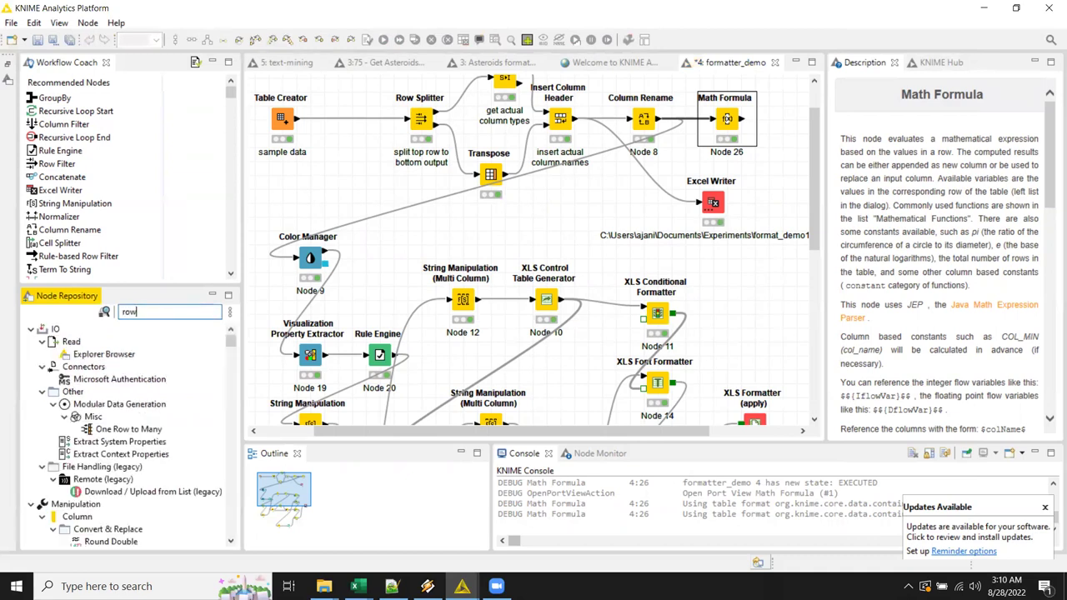
text( splitter)
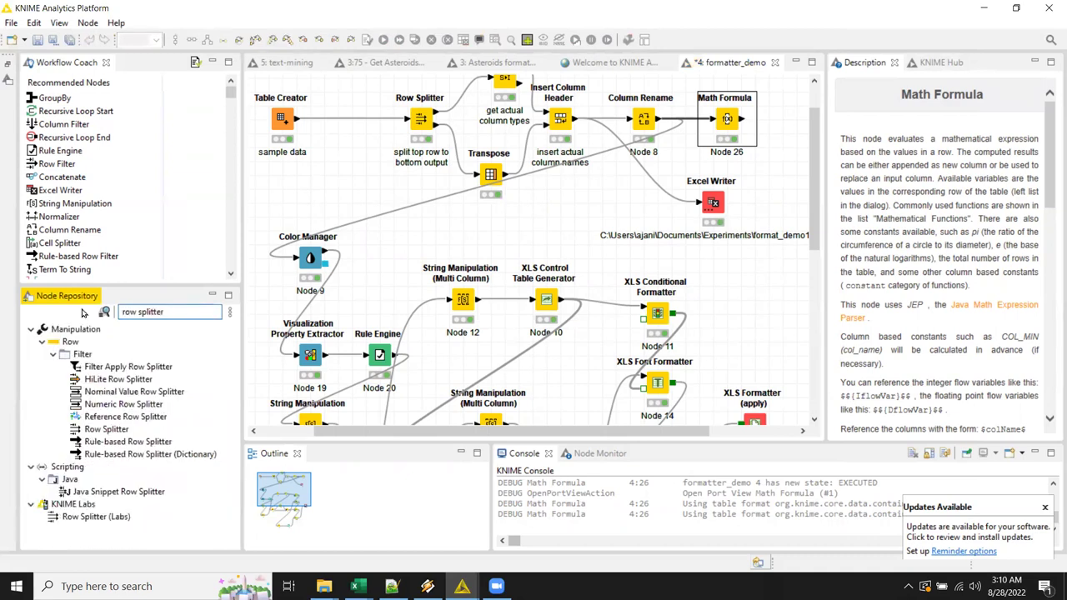
double_click(117, 431)
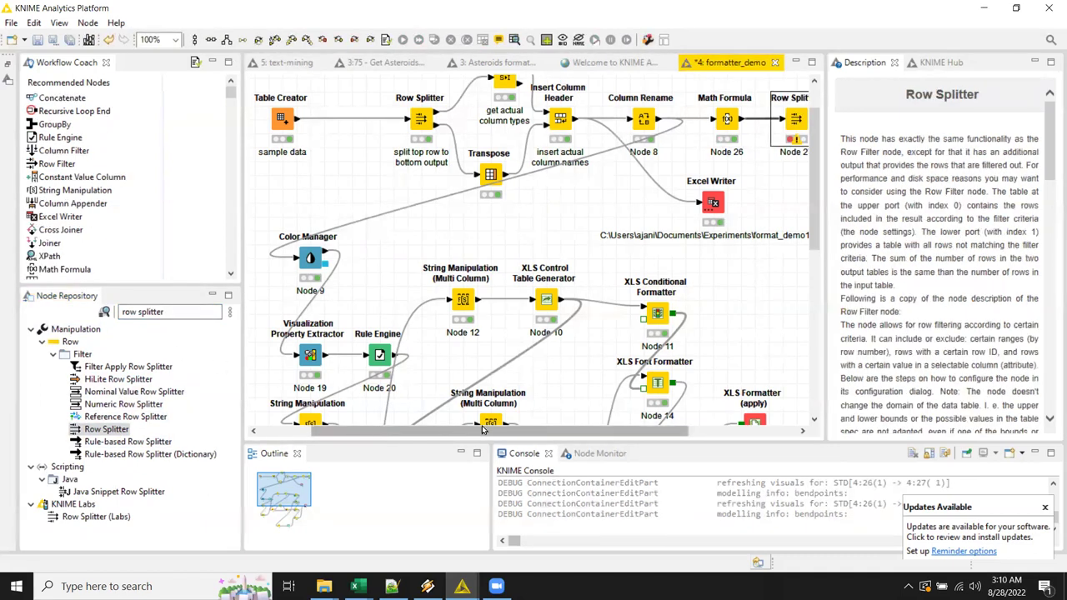
Step: Configure the new Row Splitter to exclude rows by attribute value on IDF, using range checking with a lower bound of .5
drag(482, 428, 590, 428)
double_click(634, 119)
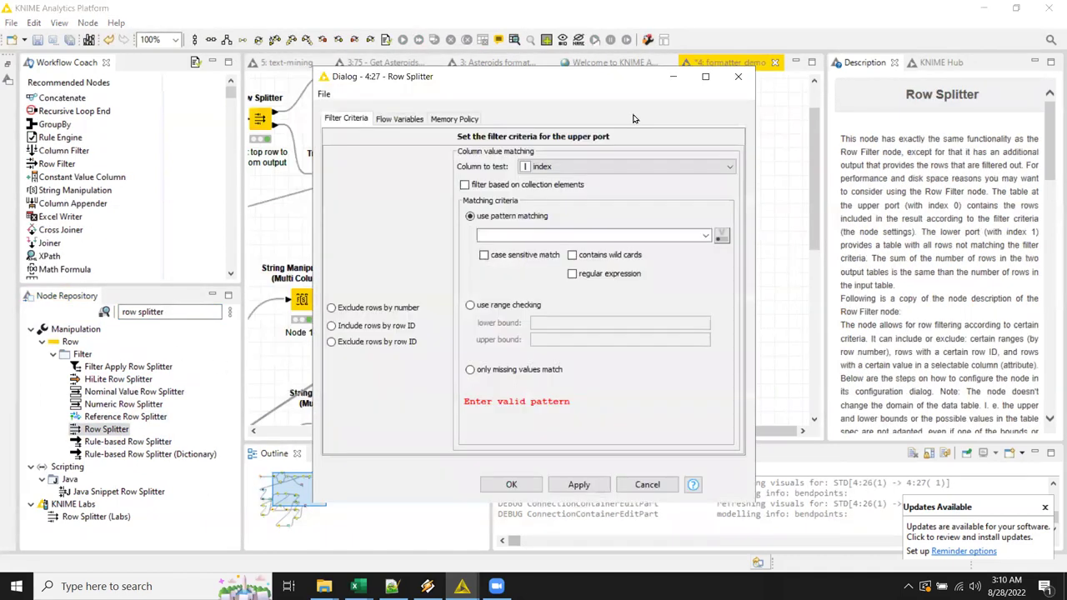
click(583, 166)
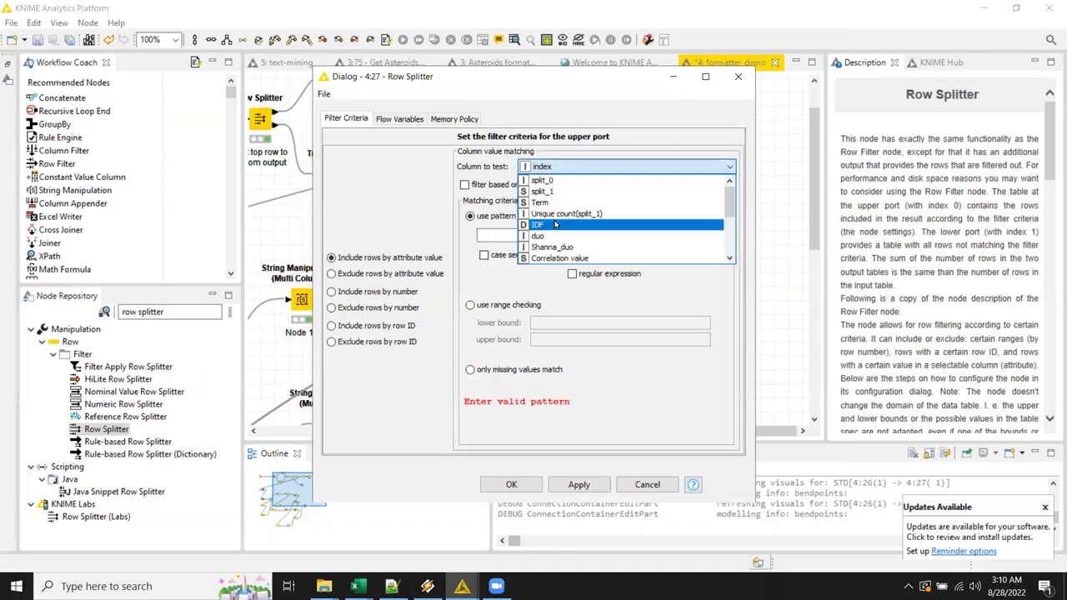
click(557, 225)
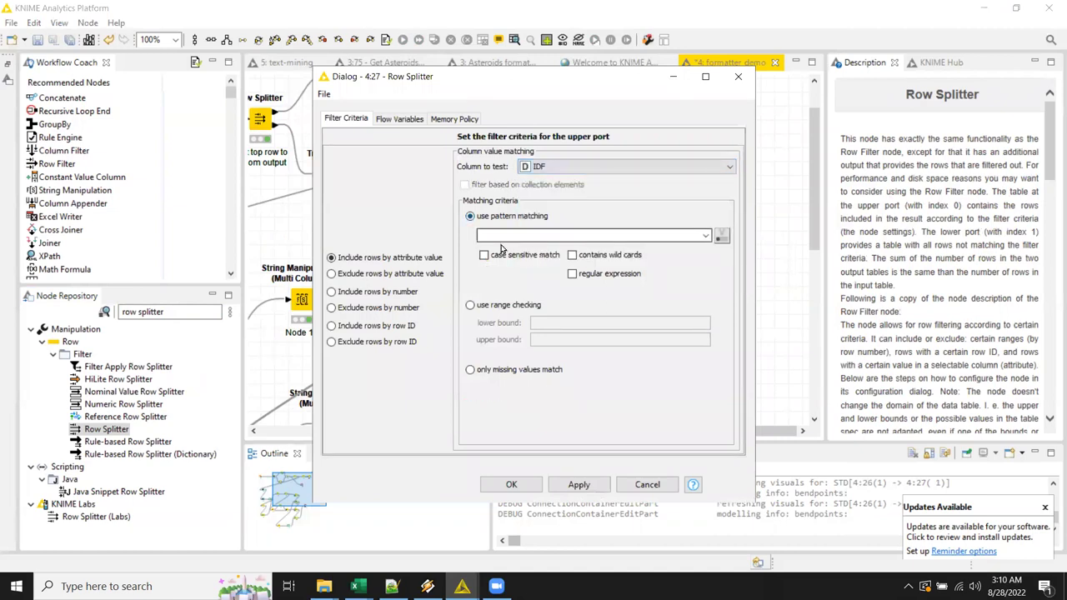
click(497, 306)
click(549, 322)
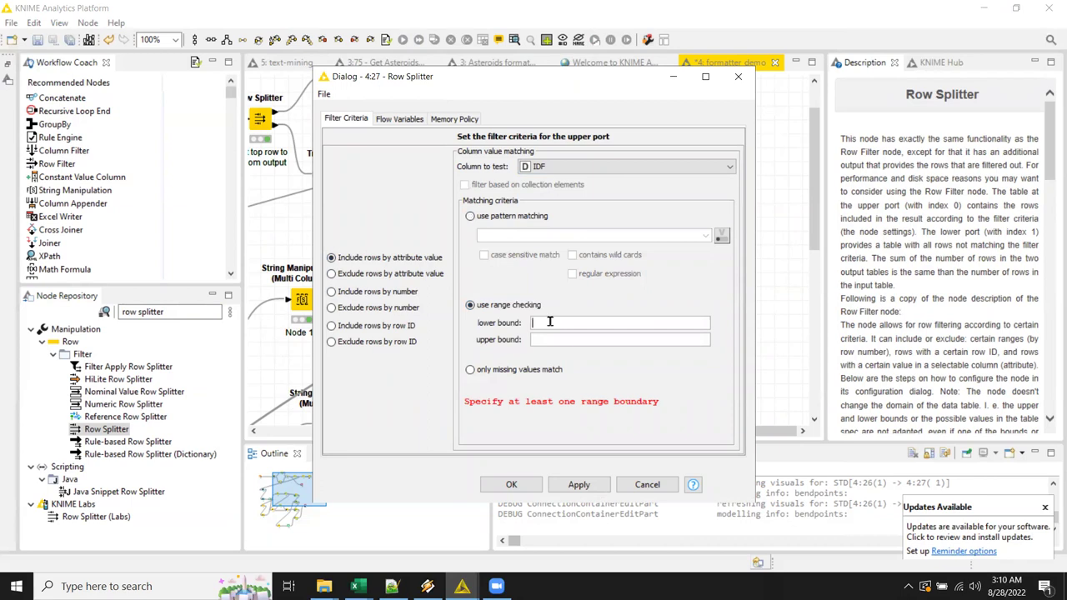
text(.5)
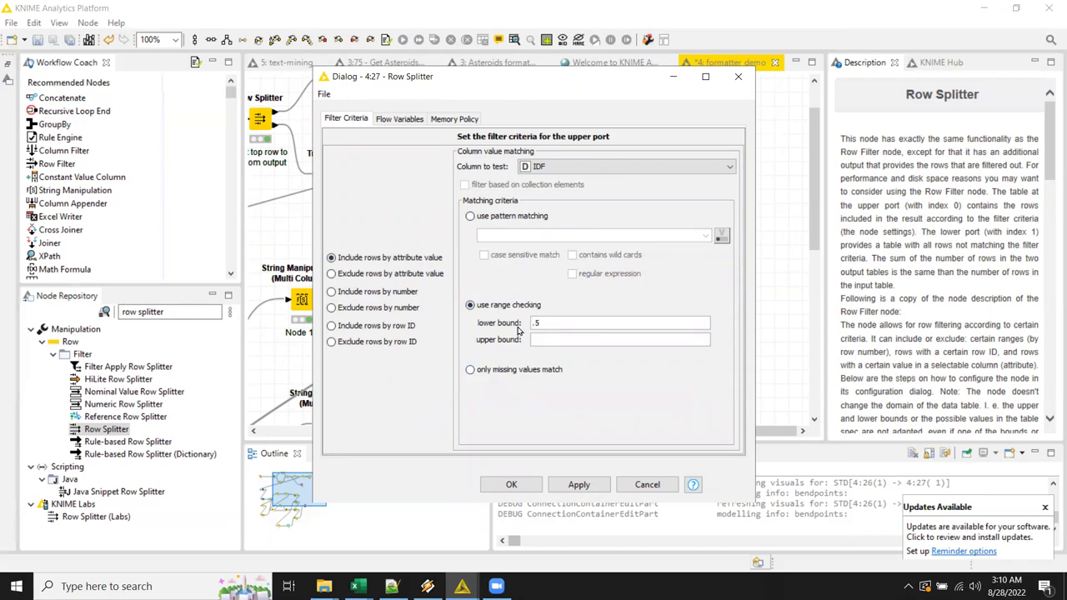
click(374, 276)
click(508, 485)
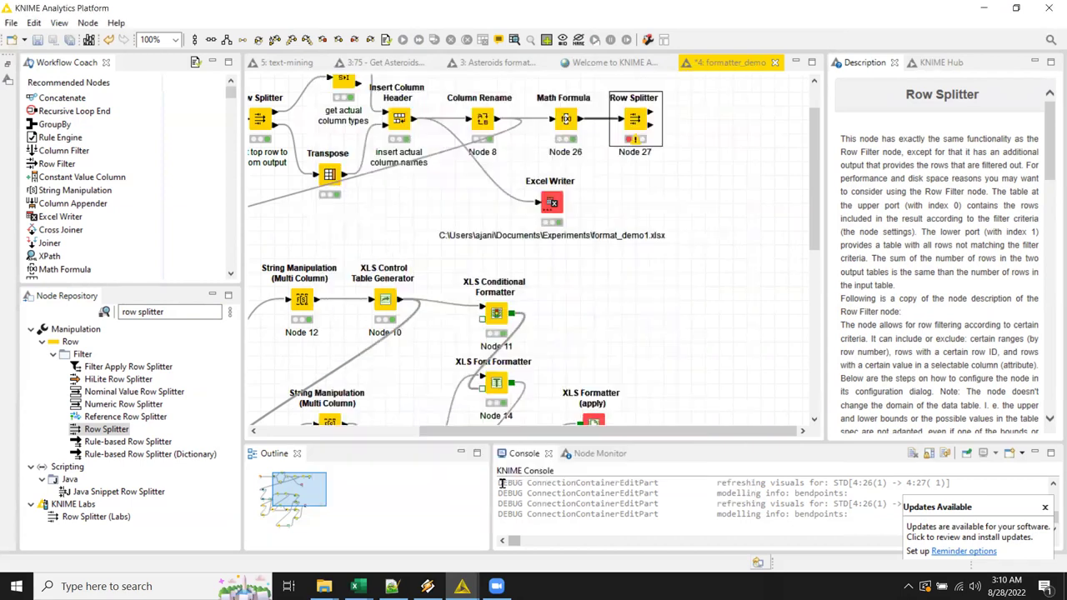
Step: Label the new Row Splitter node with two lines: low:top and high:bottom
double_click(636, 151)
key(BackSpace)
text(low top)
key(Return)
text(high:b)
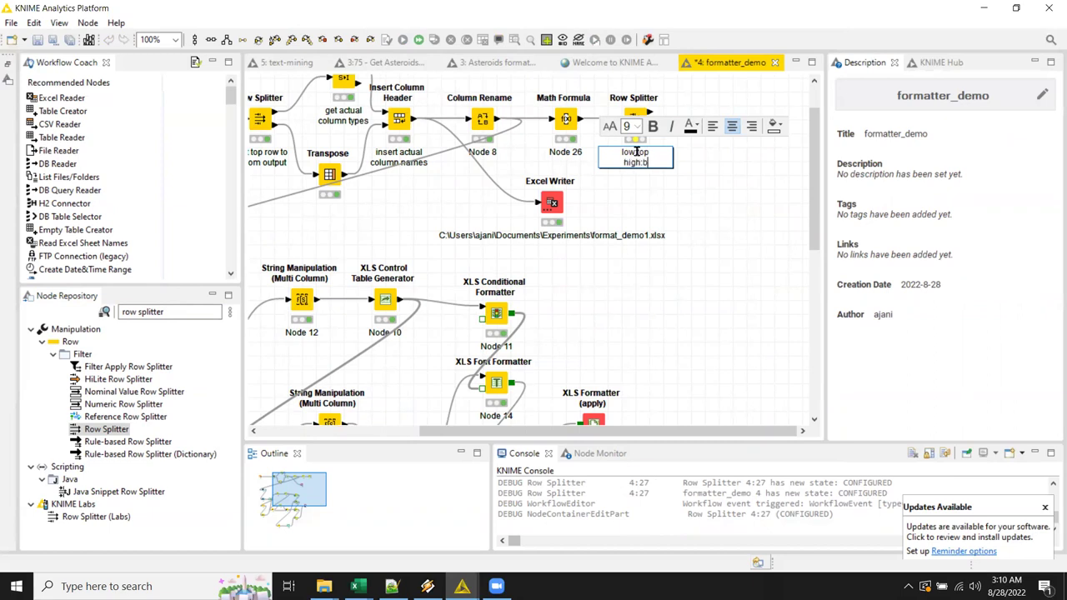
text(ottom)
click(624, 200)
Step: Execute the Row Splitter, examine the IDF values in its Filtered output table, and close the table
click(633, 116)
right_click(635, 118)
click(671, 139)
right_click(635, 119)
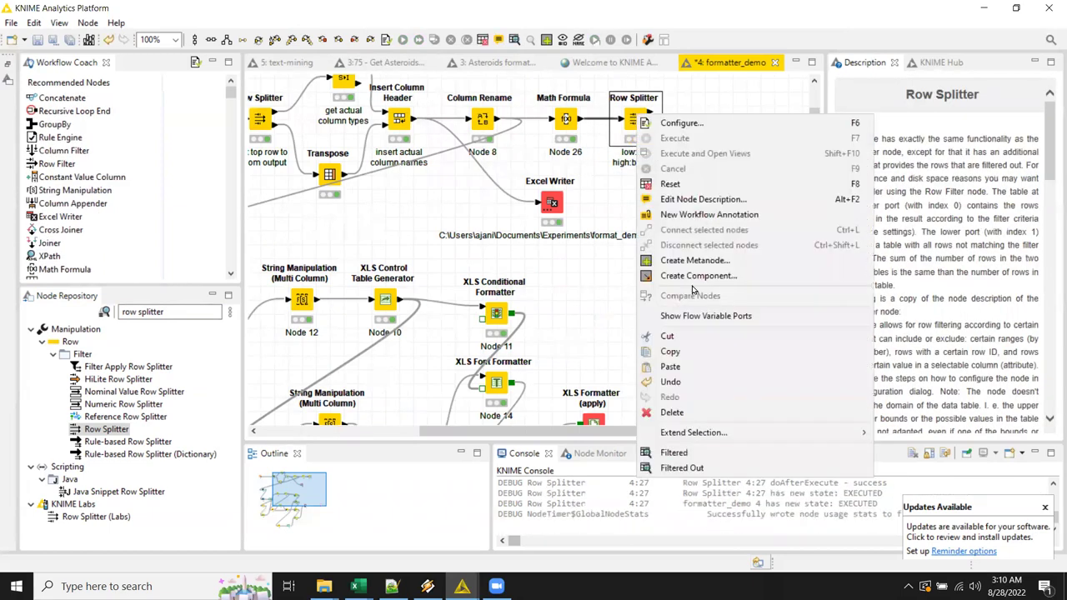
click(671, 451)
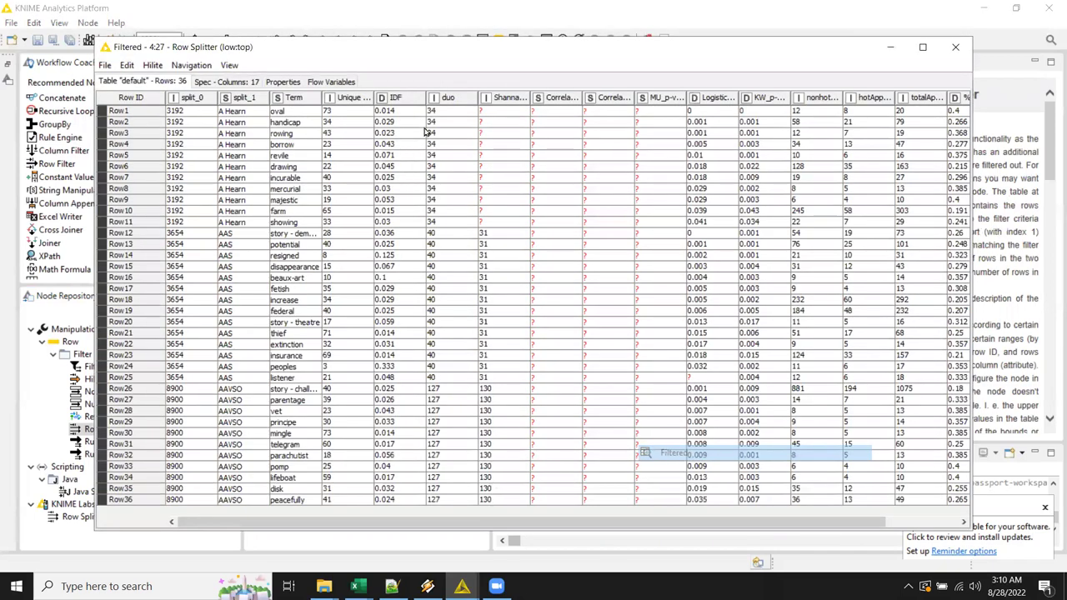
drag(403, 113, 406, 383)
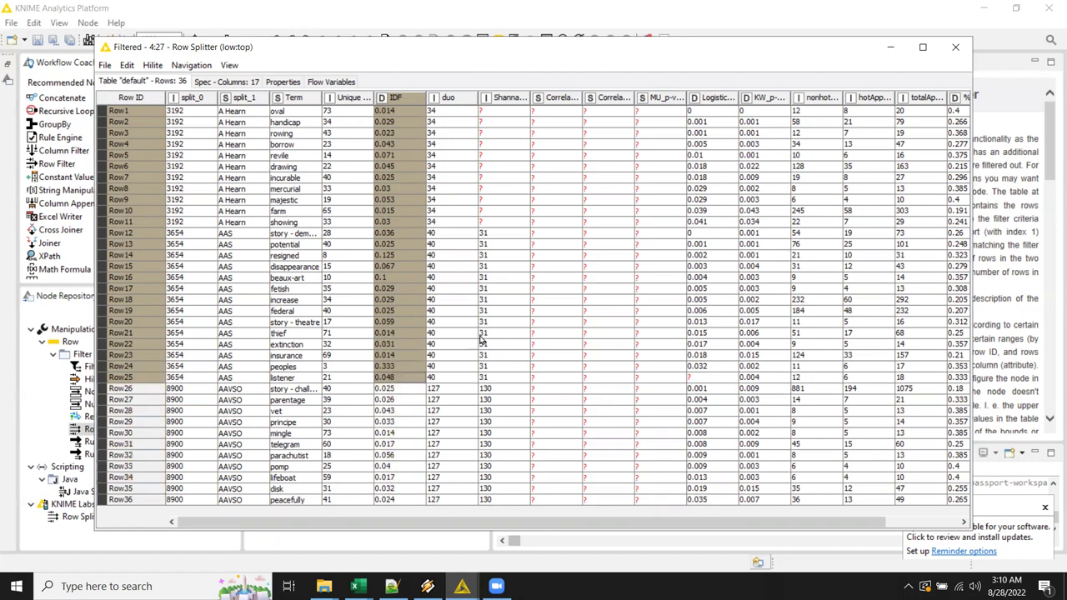
click(956, 47)
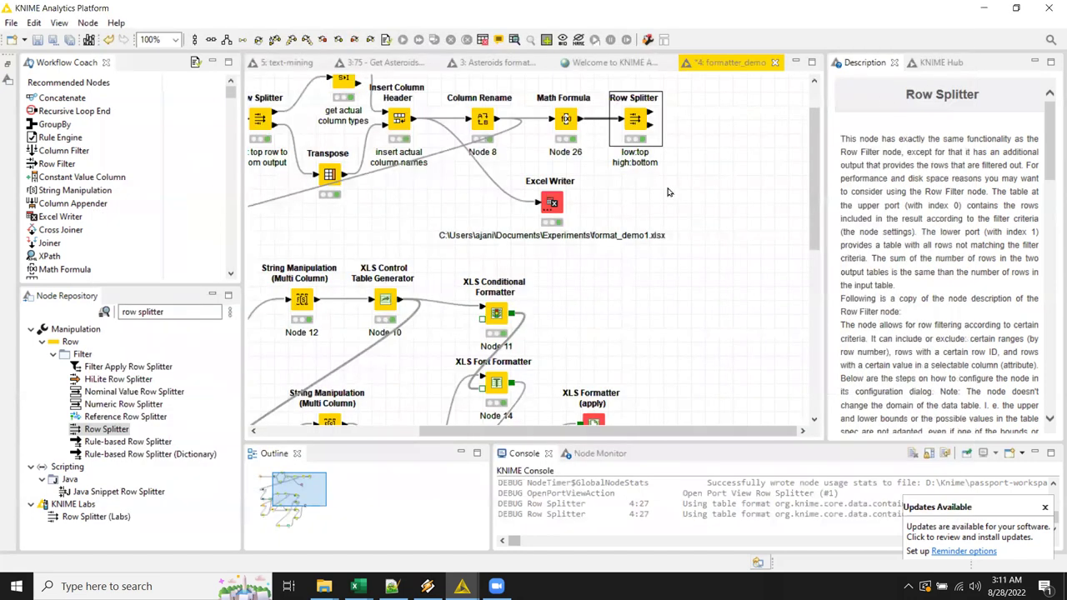
double_click(566, 119)
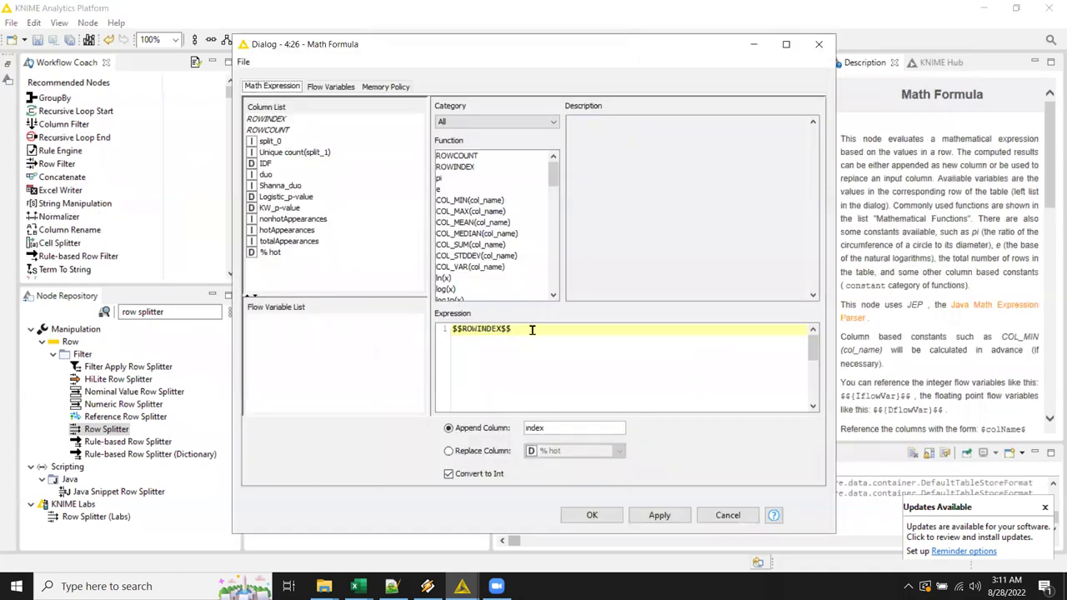
drag(526, 330, 435, 324)
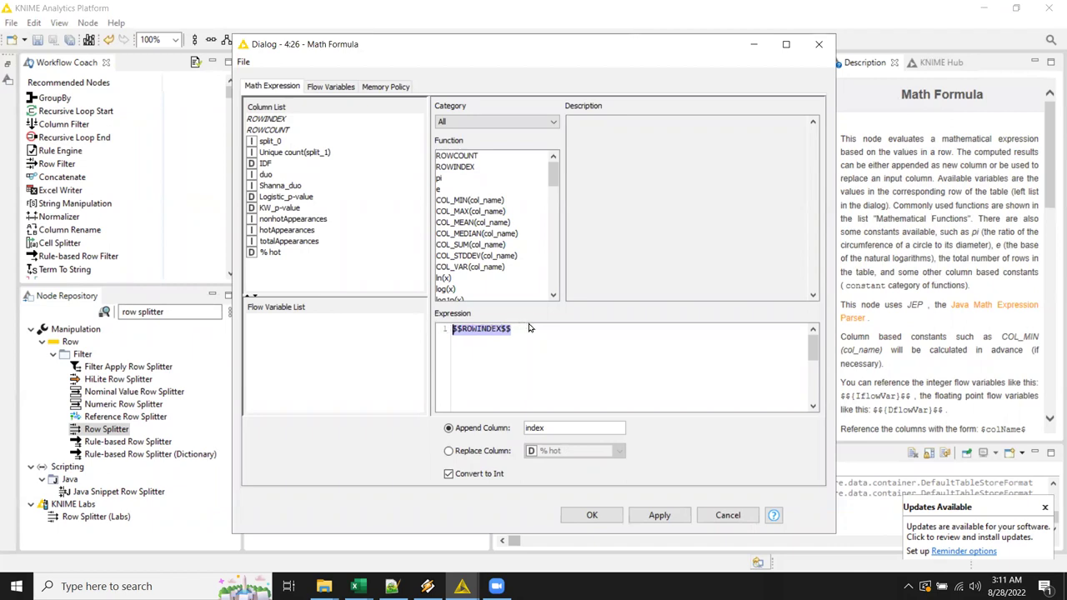
click(728, 515)
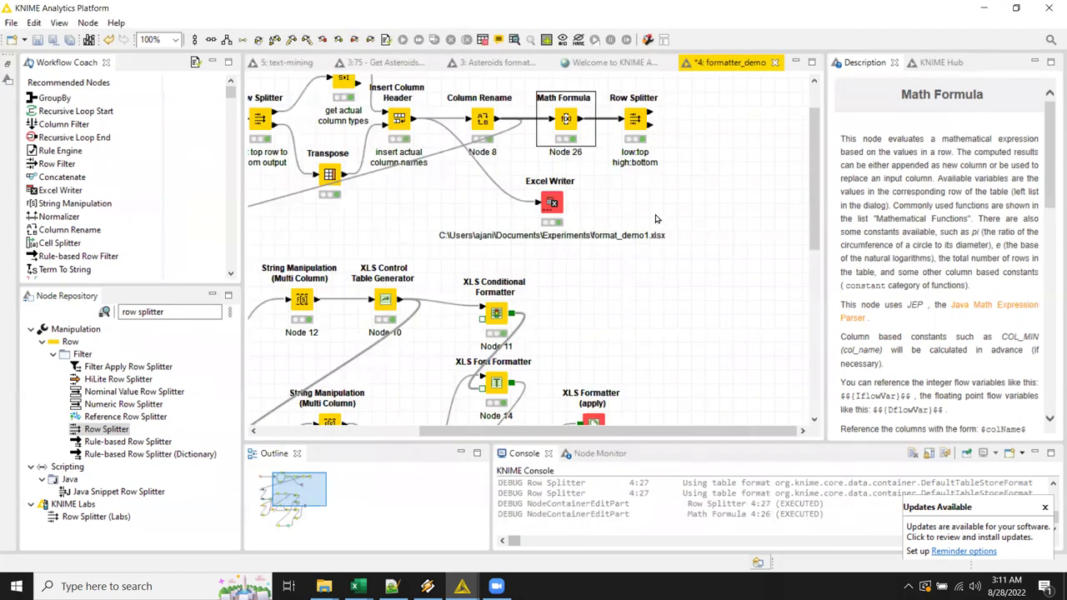
Step: Set the Row Splitter's IDF lower bound to 0.1 and execute the node again
double_click(636, 122)
click(559, 322)
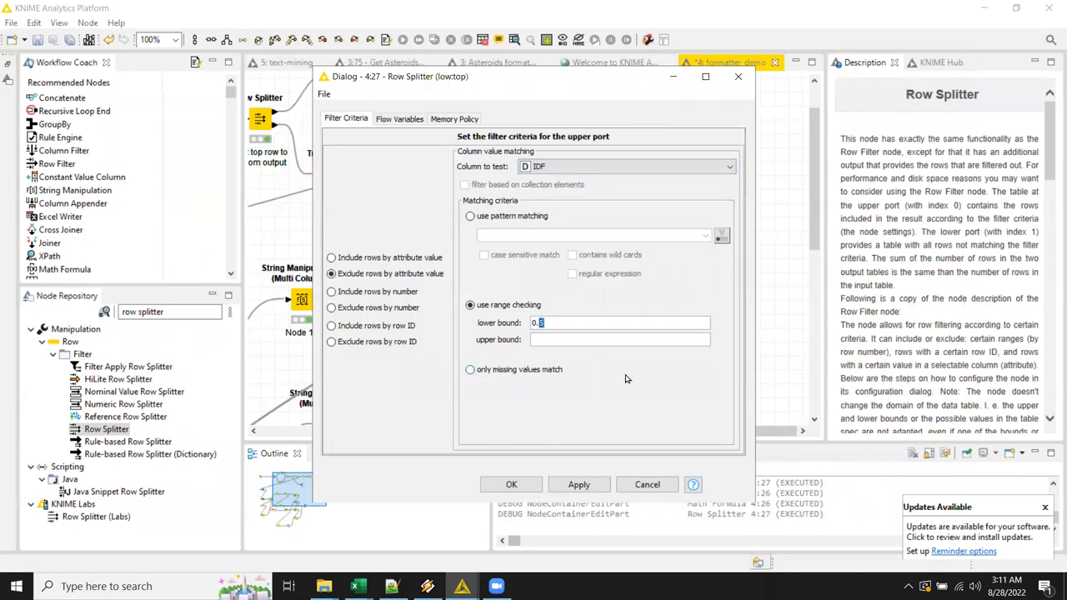
key(BackSpace)
text(2)
click(512, 484)
right_click(641, 121)
click(672, 137)
Step: Examine the Row Splitter's Filtered and Filtered Out tables, closing each one after viewing
right_click(640, 118)
click(684, 453)
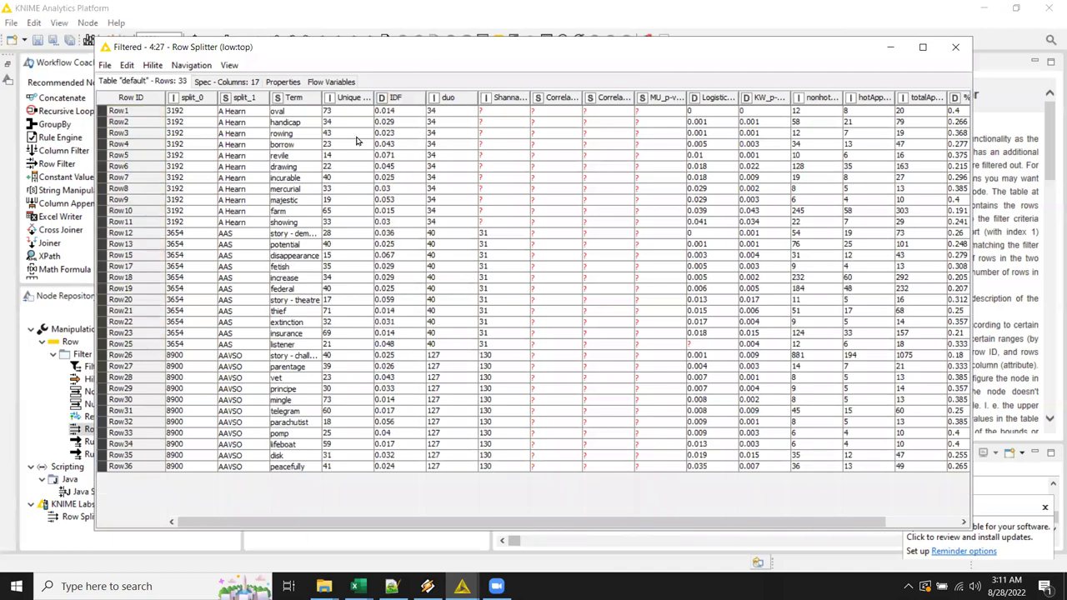
drag(398, 115, 384, 300)
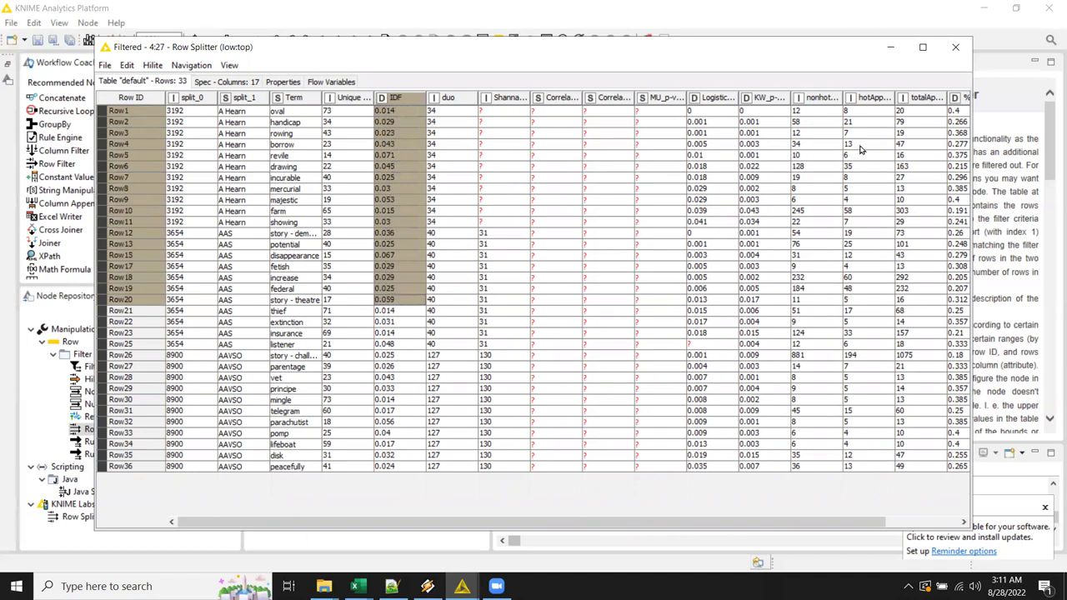
click(956, 47)
right_click(640, 124)
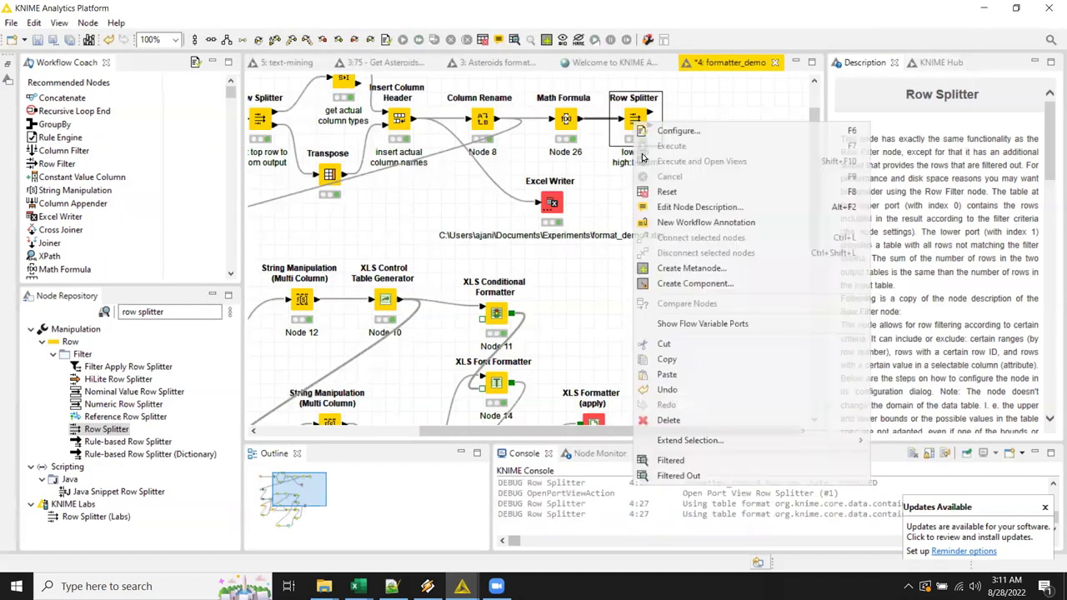
click(698, 474)
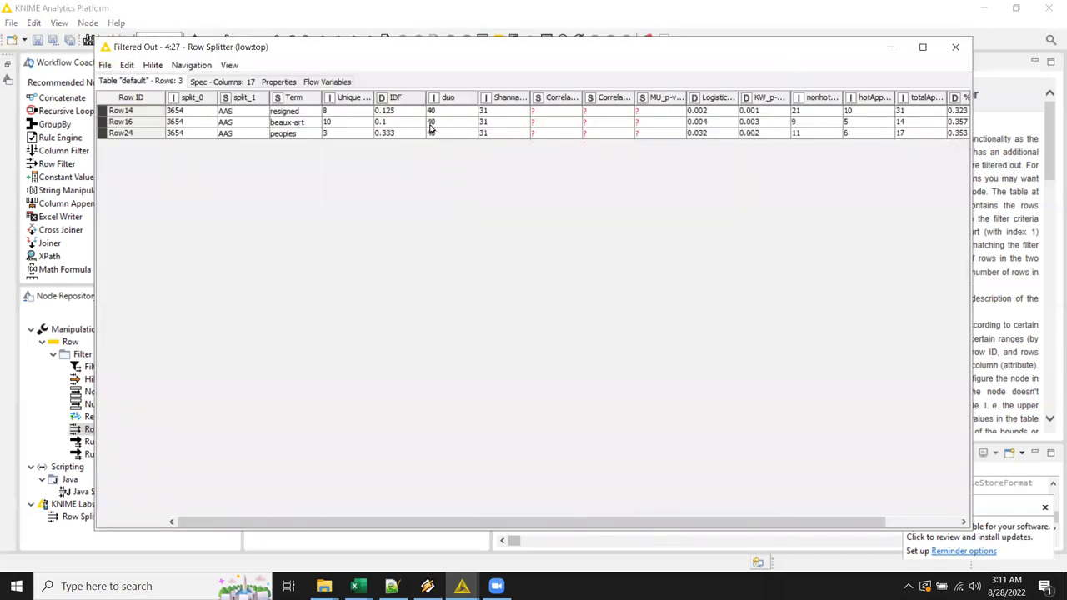
click(955, 46)
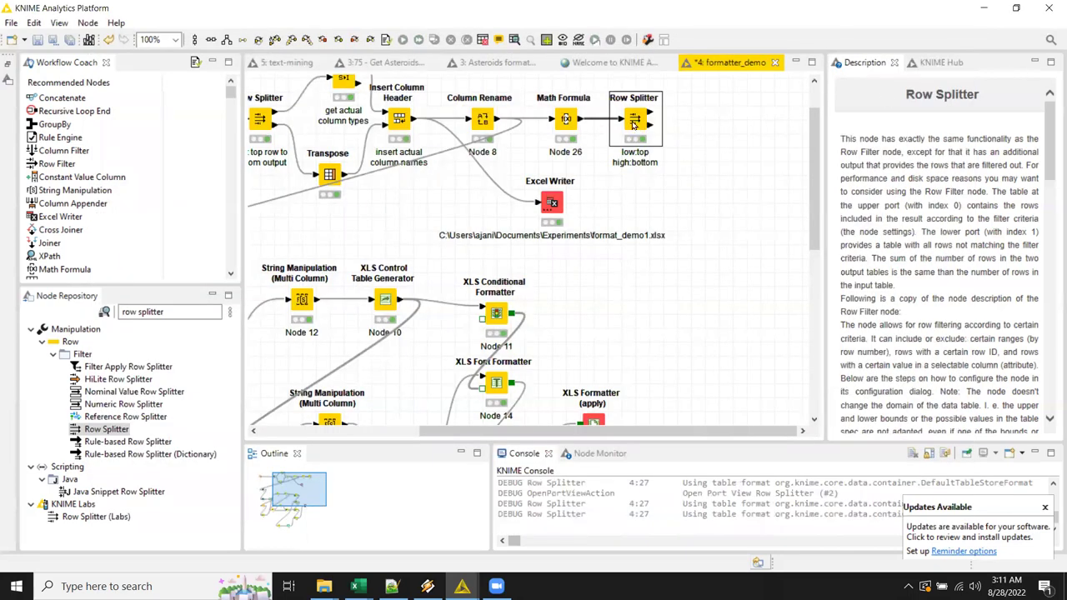
Step: Reduce the Row Splitter's IDF lower bound below 0.1 and execute the node again
double_click(569, 123)
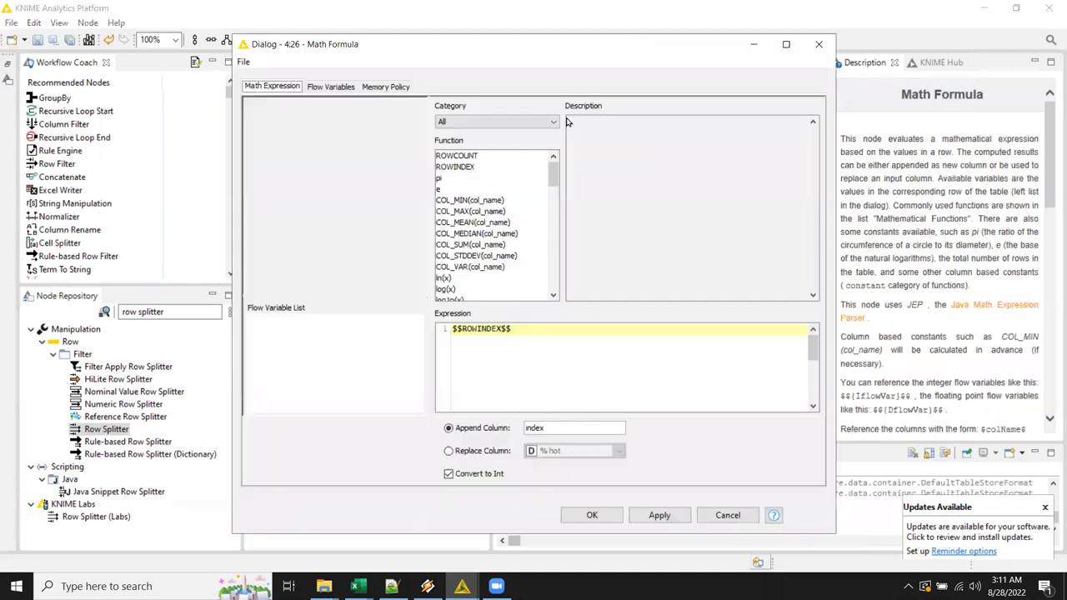
click(726, 515)
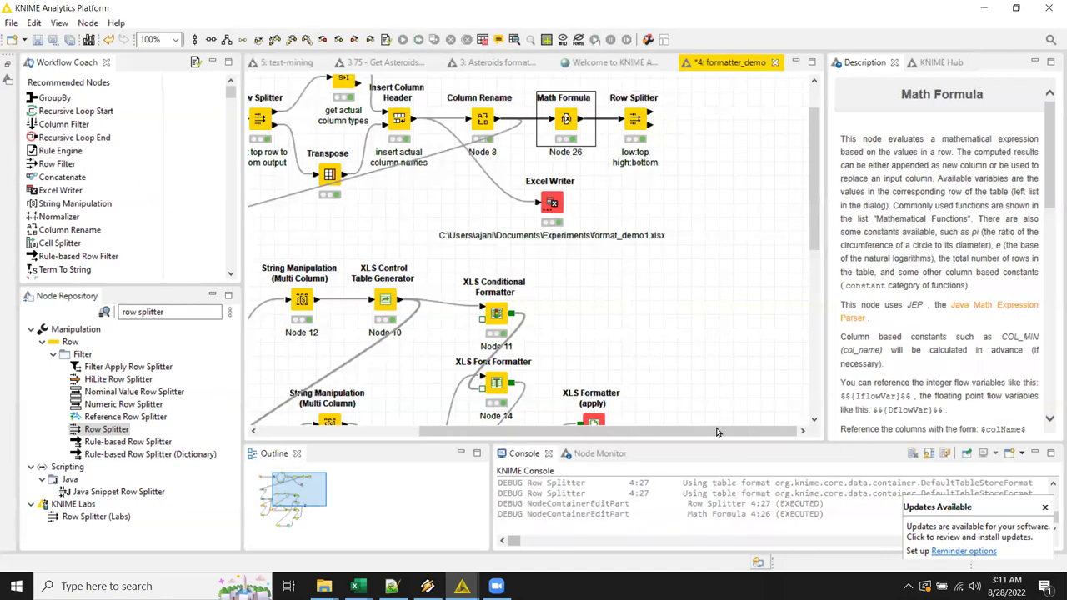
double_click(635, 119)
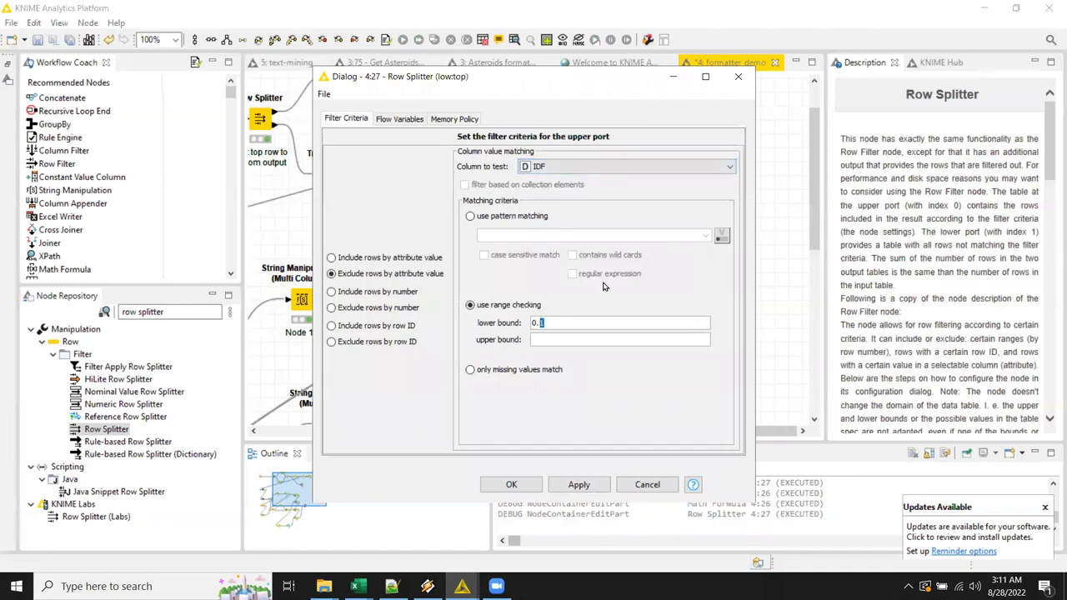
click(511, 484)
right_click(635, 121)
click(646, 145)
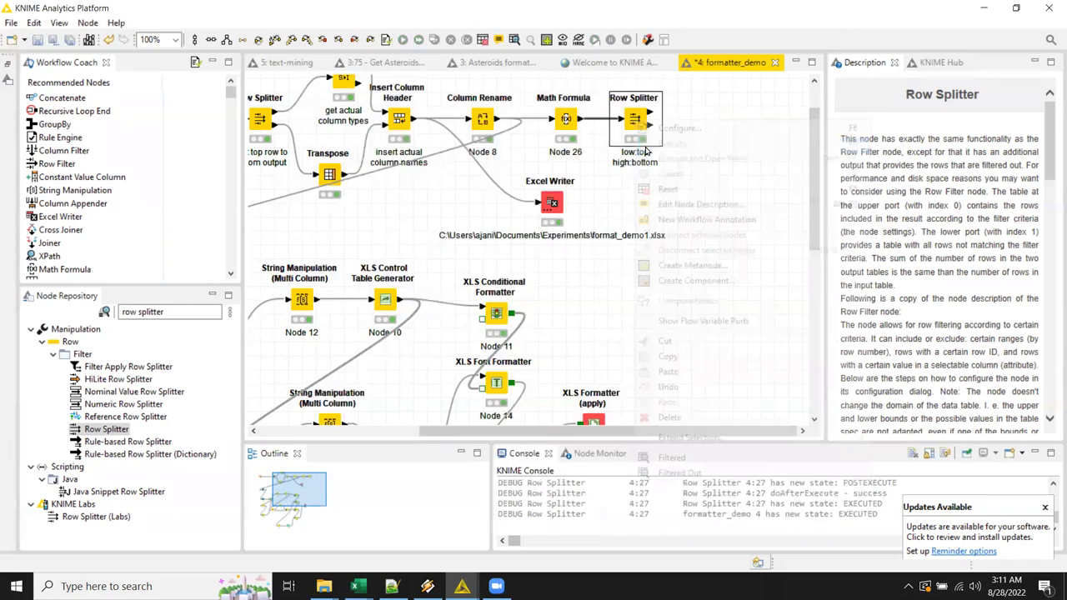
Step: Check which rows reach the Row Splitter's Filtered Out table with the reduced bound, and close the table
right_click(638, 119)
click(684, 472)
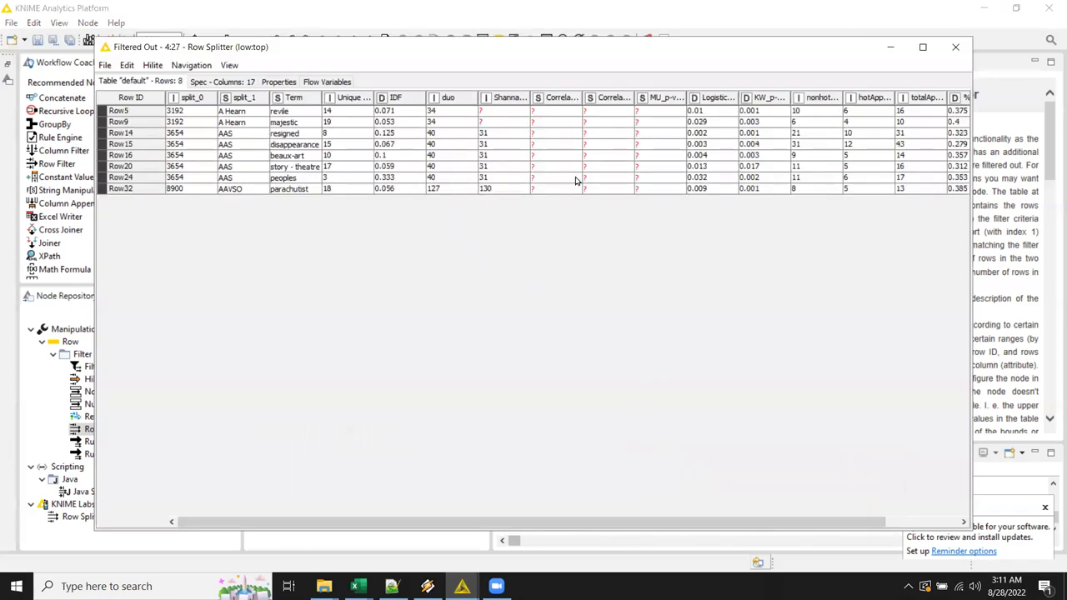
click(956, 48)
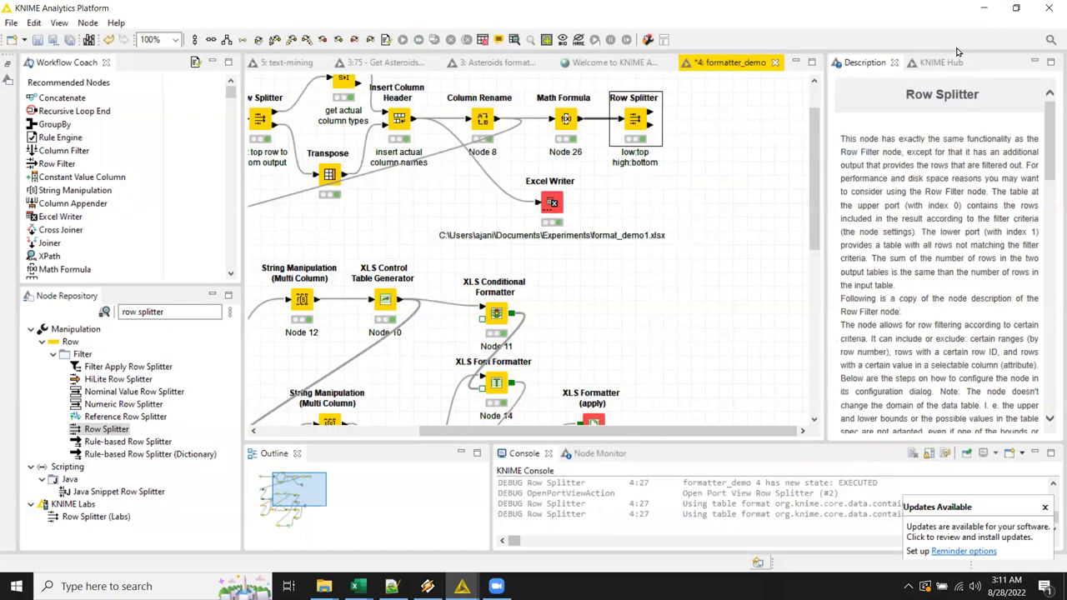
Step: Move the Color Manager node across the canvas to a spot just below and beyond the Row Splitter
drag(516, 442, 394, 433)
click(359, 264)
drag(331, 259, 802, 244)
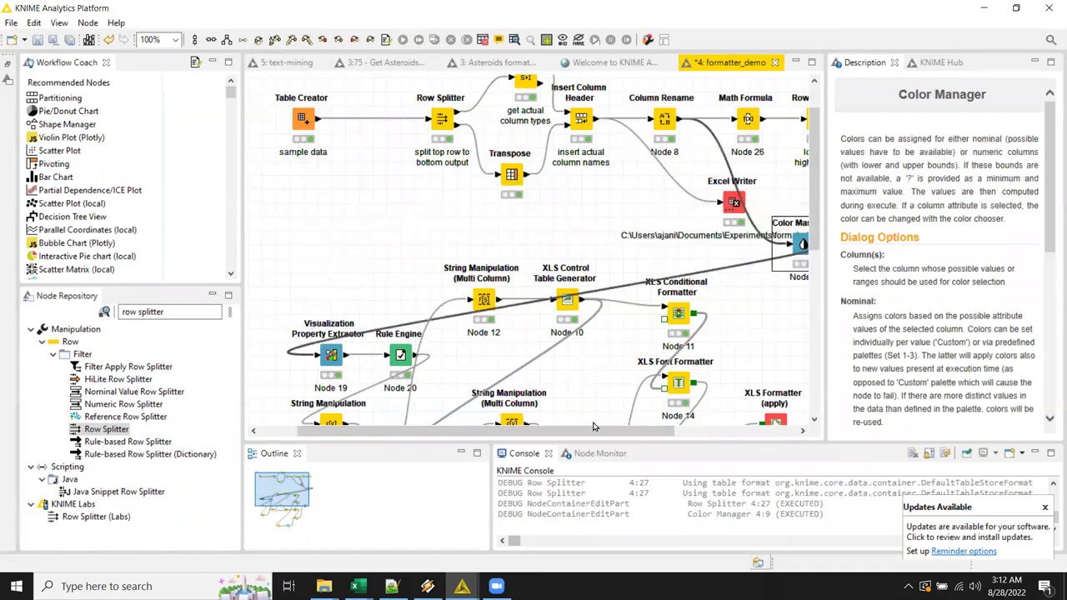
drag(594, 426, 728, 424)
drag(621, 244, 714, 196)
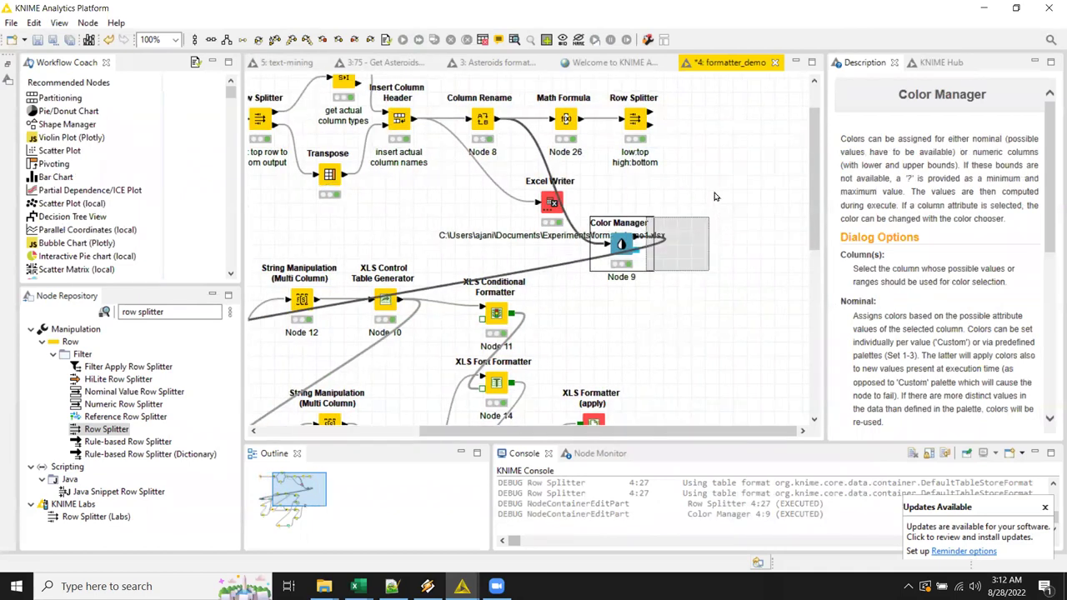
Step: Review the IDF column of the Row Splitter's Filtered Out table once more and close the table
right_click(638, 119)
click(694, 469)
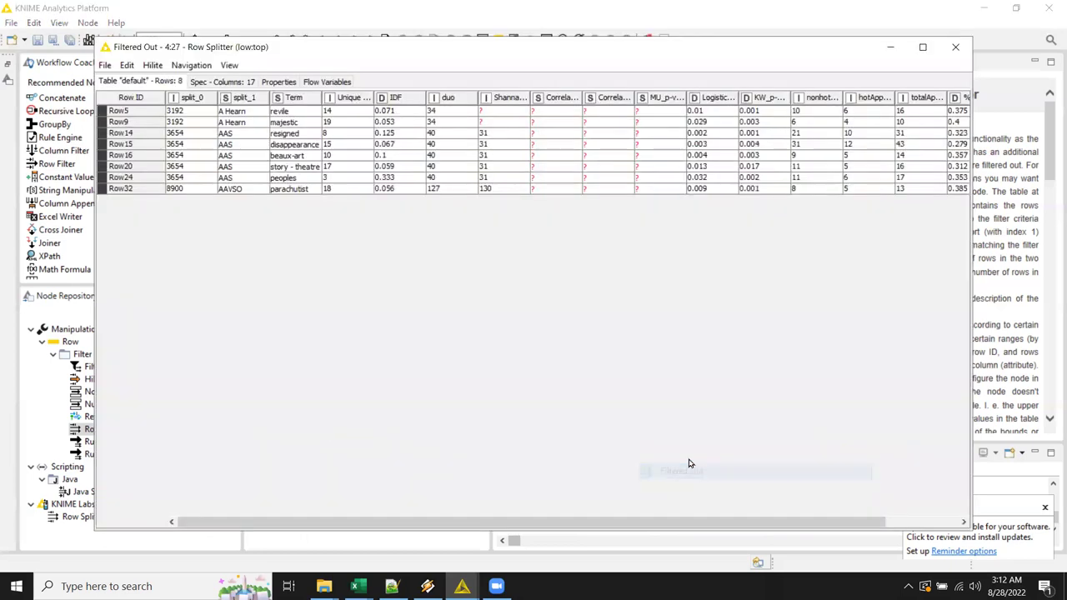
drag(405, 177, 405, 122)
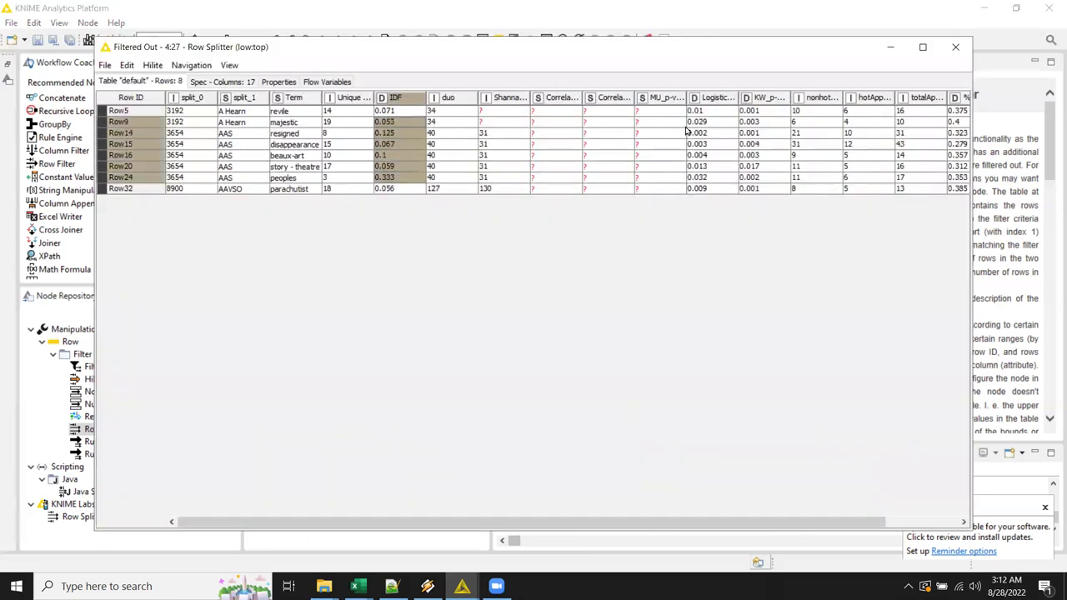
click(956, 46)
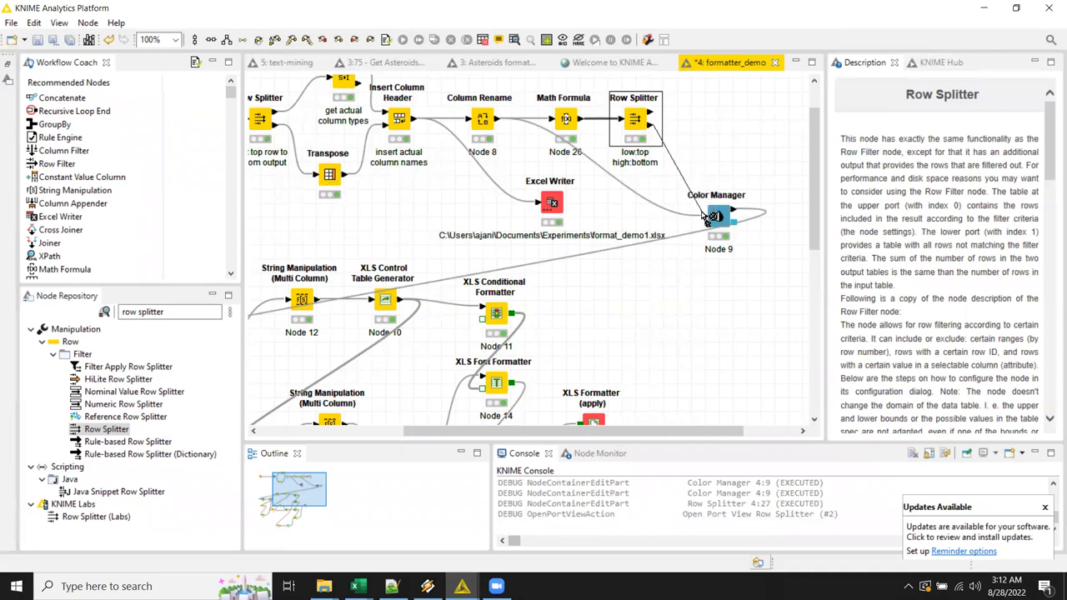
Step: Connect the Row Splitter's lower output to the Color Manager, then duplicate that node and connect the copy to the upper output
drag(651, 132, 732, 188)
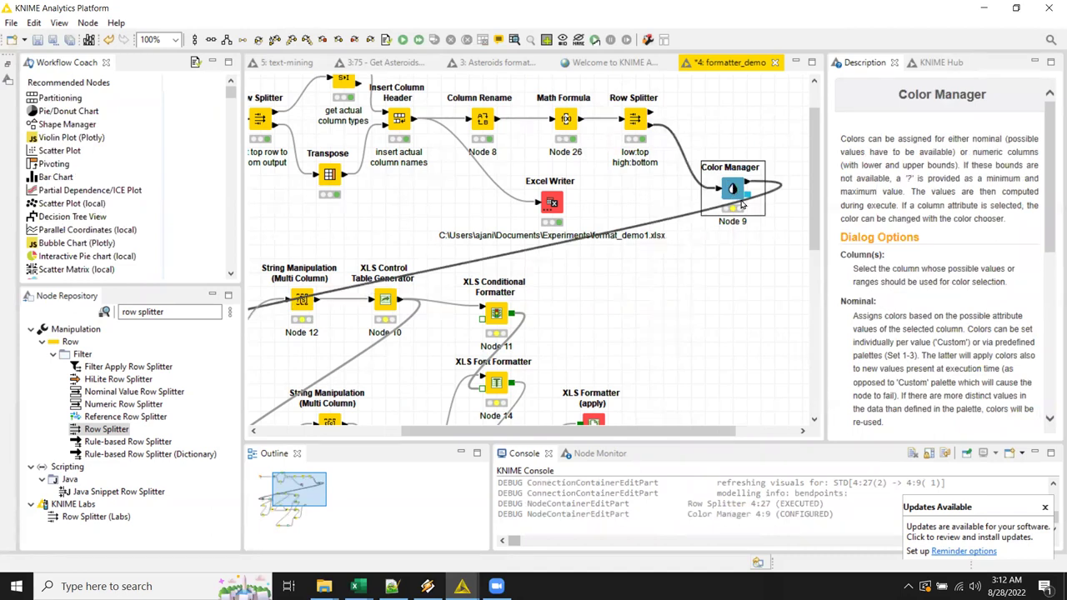
key(ctrl+c)
key(ctrl+v)
drag(775, 274, 694, 106)
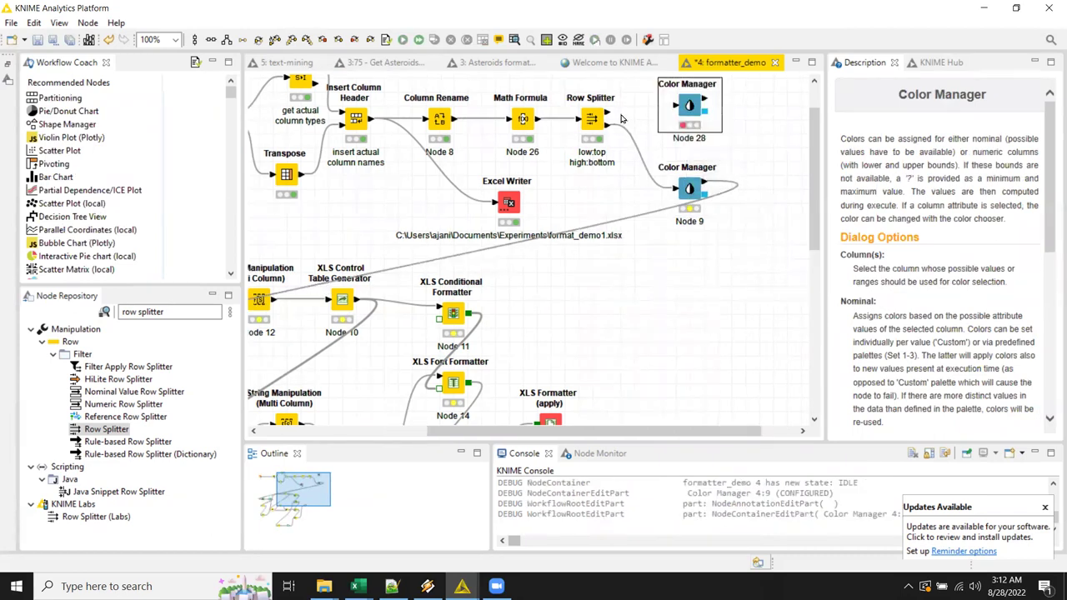
drag(610, 113, 690, 106)
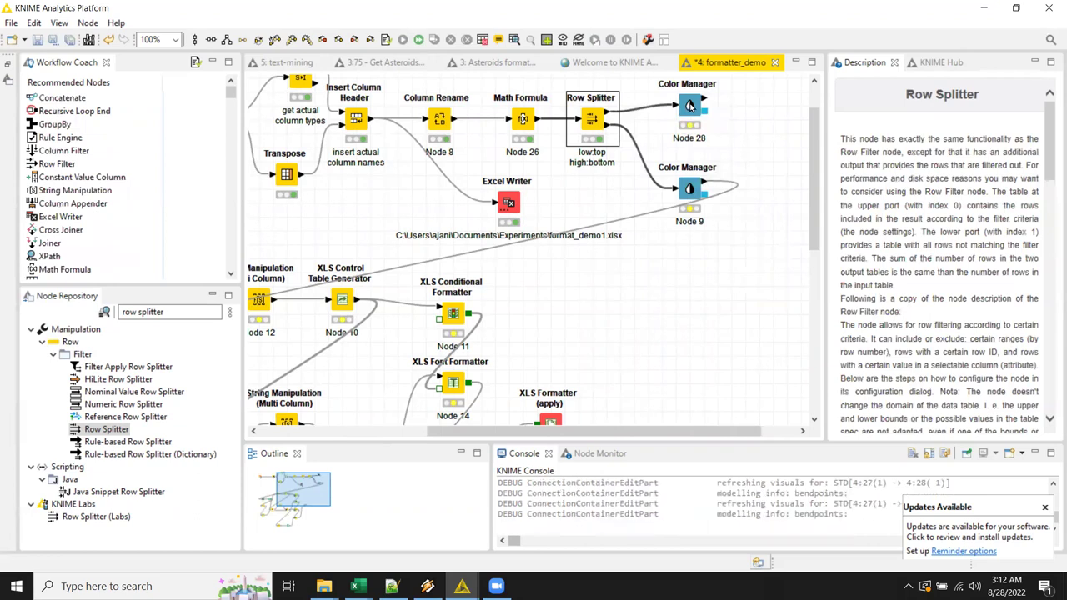
Step: Open the upper Color Manager's settings and set the color for the IDF range's maximum to white
double_click(690, 106)
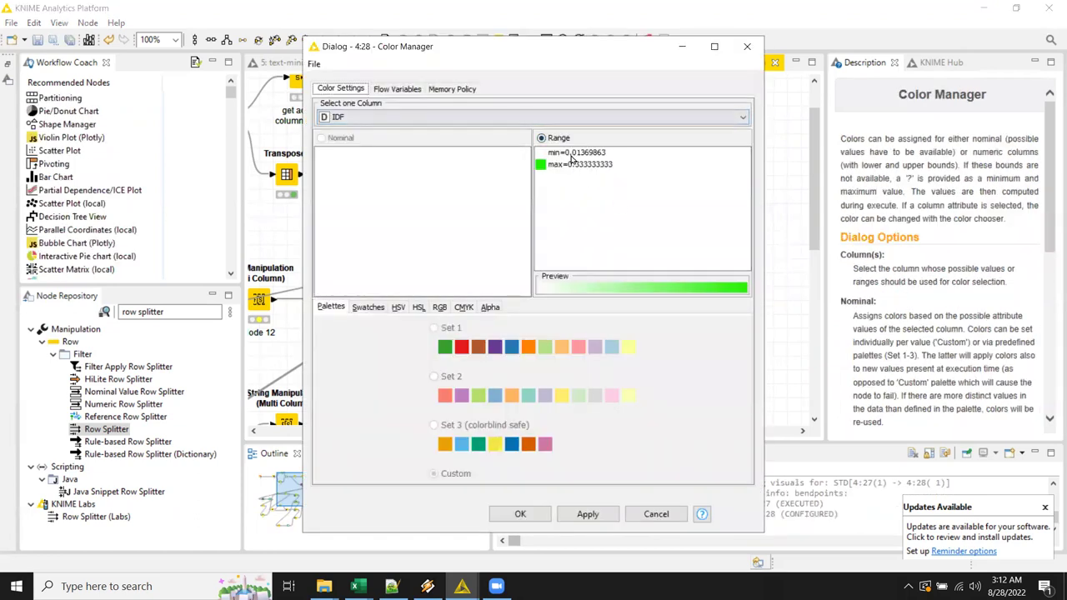
click(579, 166)
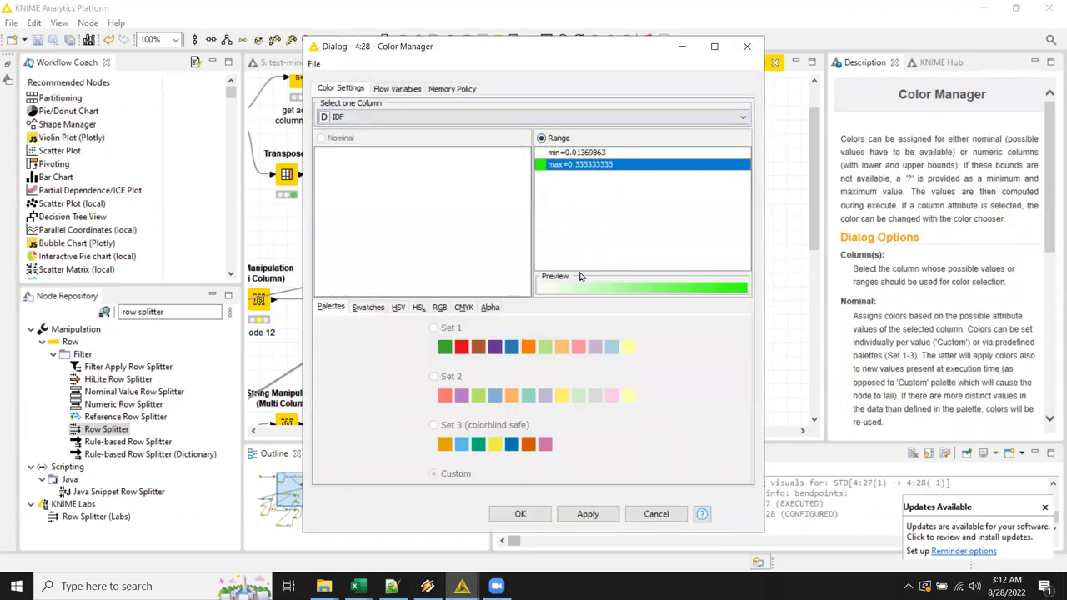
click(370, 307)
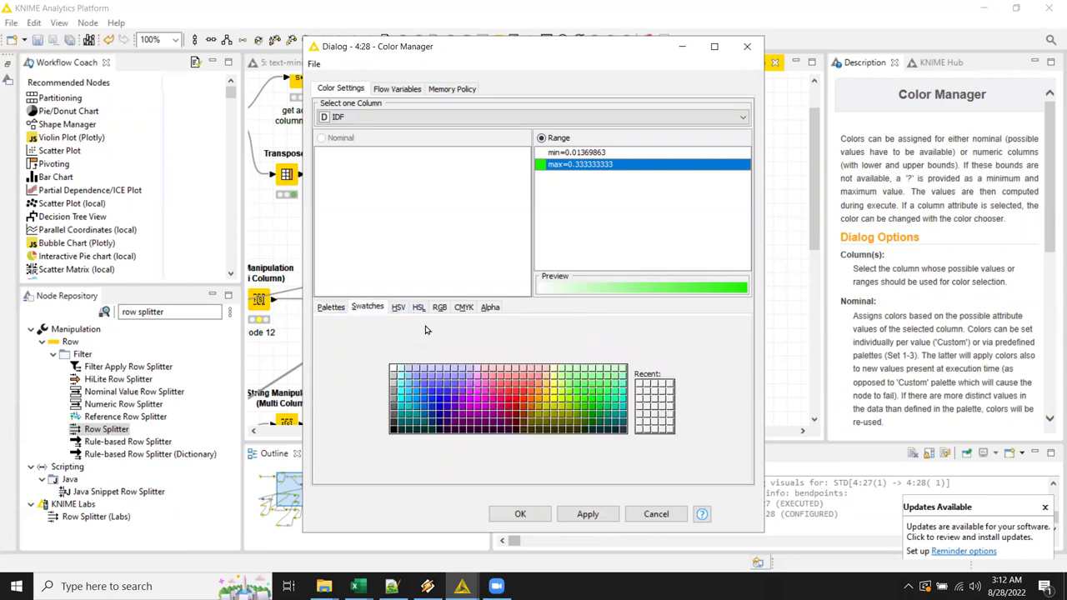
click(398, 307)
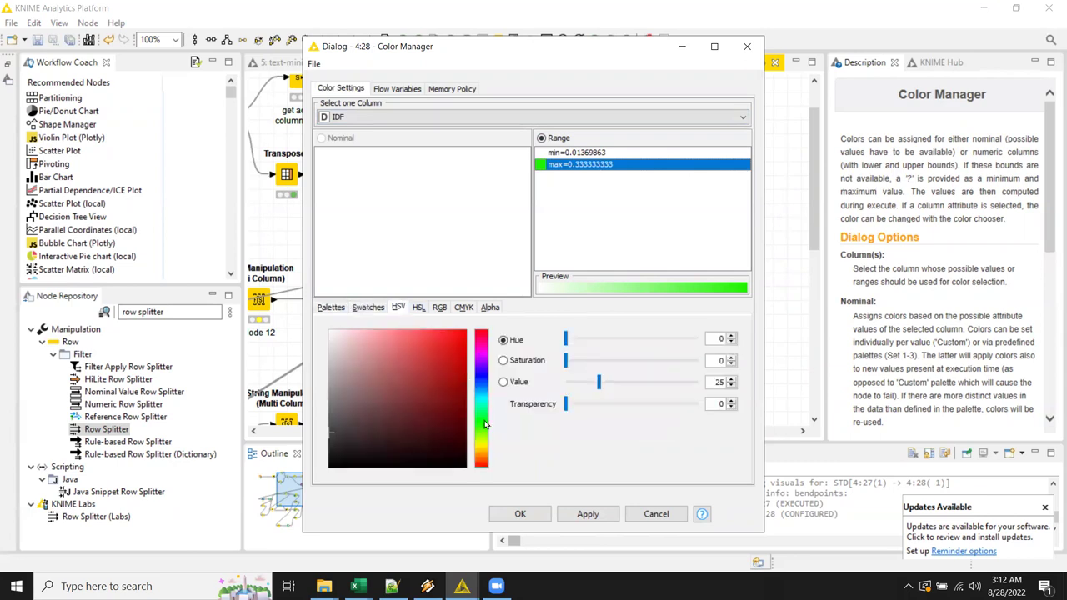
click(482, 426)
click(331, 332)
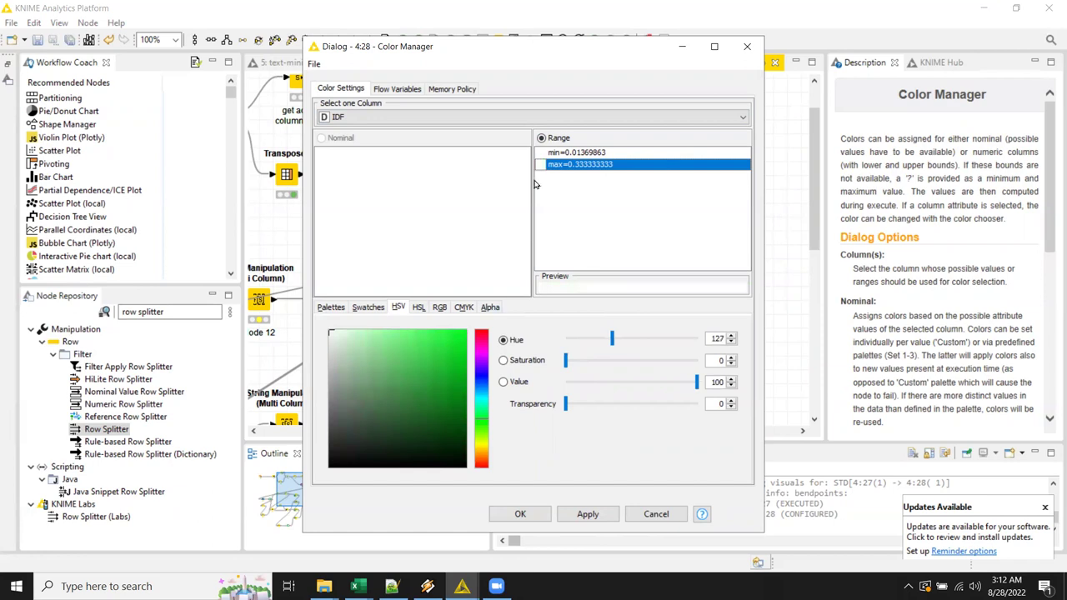
Step: Set the IDF range's minimum color to grey (hue 127, saturation 0, value 69) and accept the settings
click(581, 153)
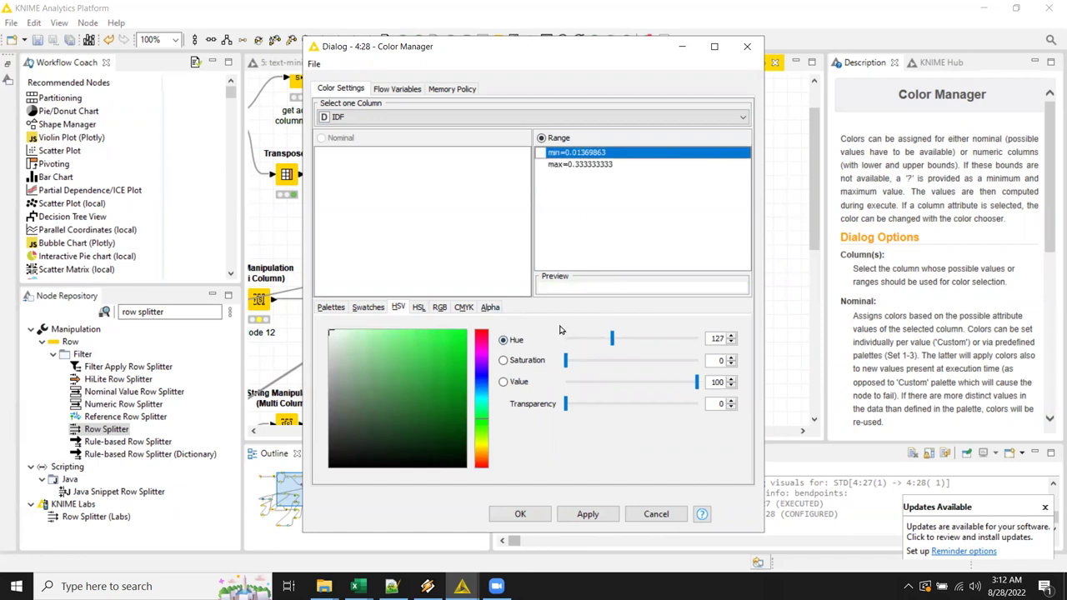
drag(338, 394, 322, 376)
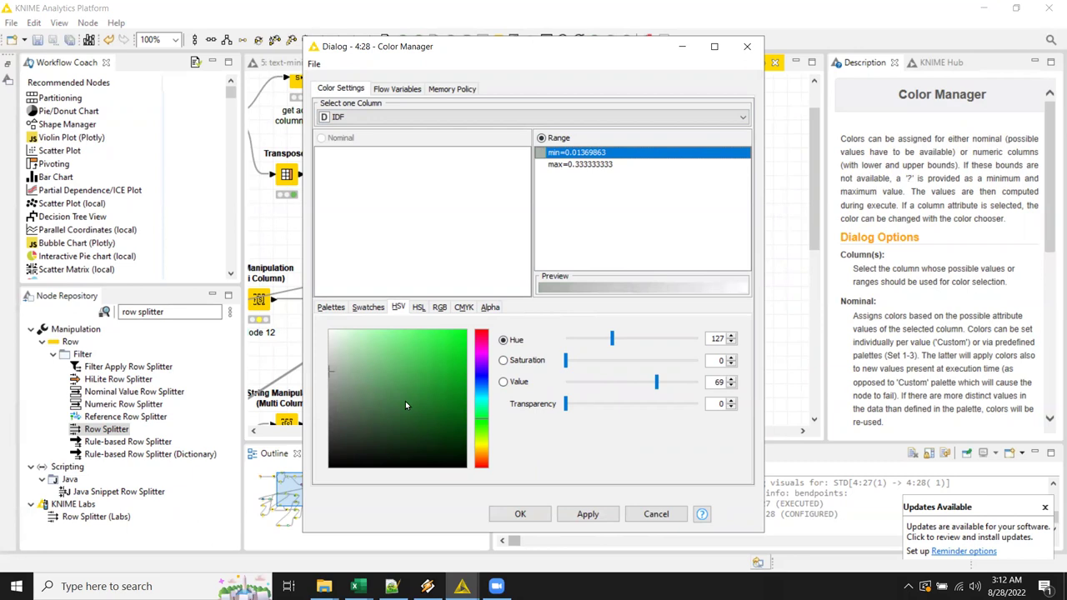
click(520, 522)
Step: Select both Color Manager nodes and execute them together
drag(730, 246, 684, 117)
right_click(685, 115)
click(685, 117)
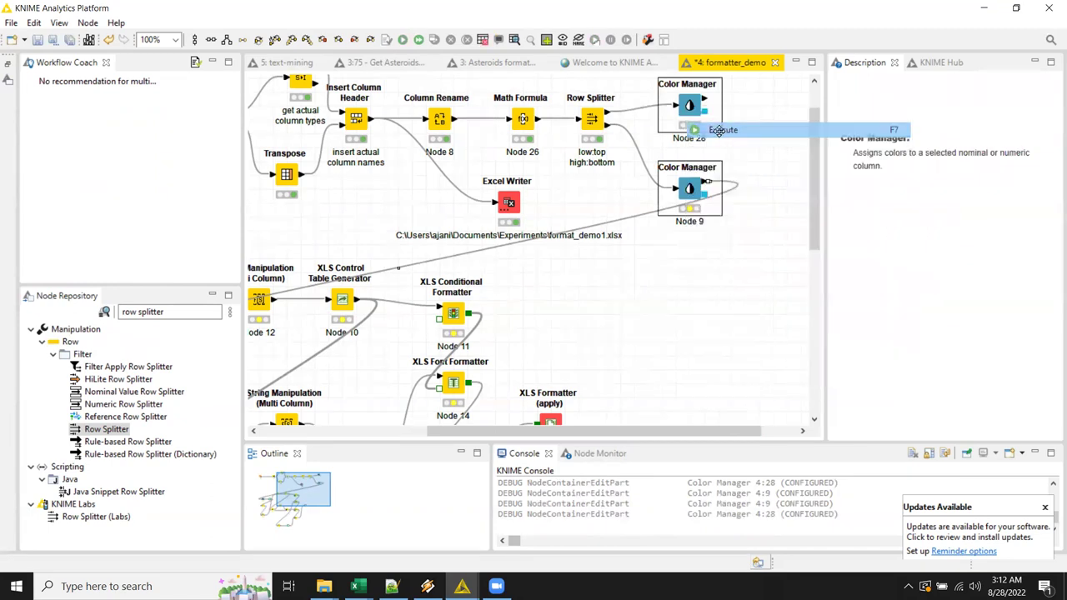
Step: Add a Concatenate node beside the Color Managers and connect both of their table outputs to its inputs
click(591, 121)
drag(79, 100, 745, 133)
drag(705, 104, 733, 127)
click(707, 185)
drag(709, 185, 748, 134)
click(747, 133)
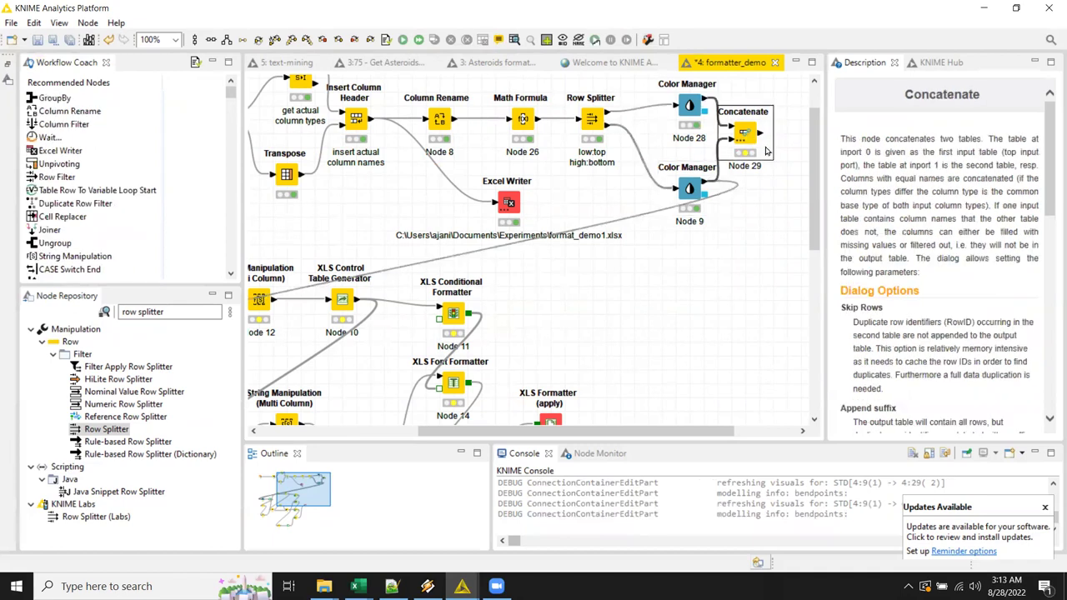
Step: Check the Concatenate node's output table for row colors across all columns, and close the table
right_click(745, 135)
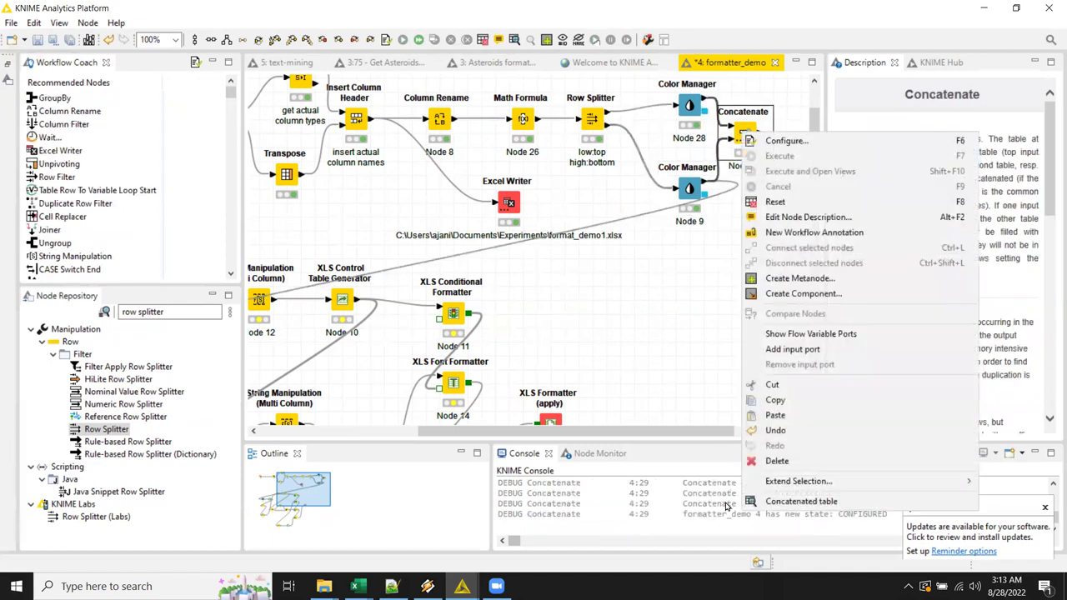
click(775, 502)
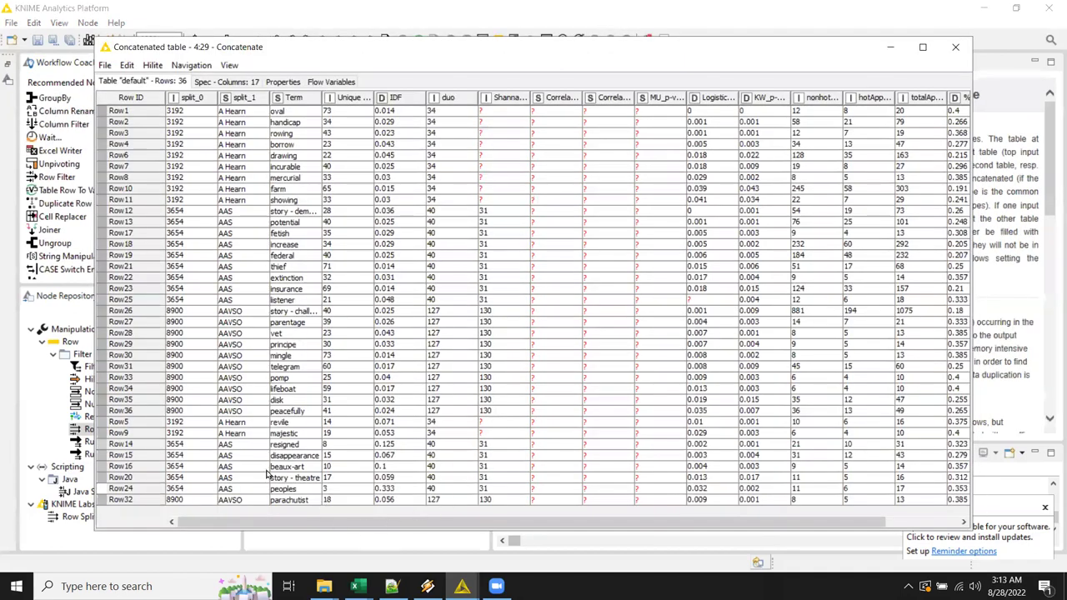
scroll(175, 344, right, 2)
scroll(261, 307, left, 2)
click(955, 46)
Step: Inspect the lower Color Manager's Color Settings and Table with Colors outputs, closing each one
right_click(690, 188)
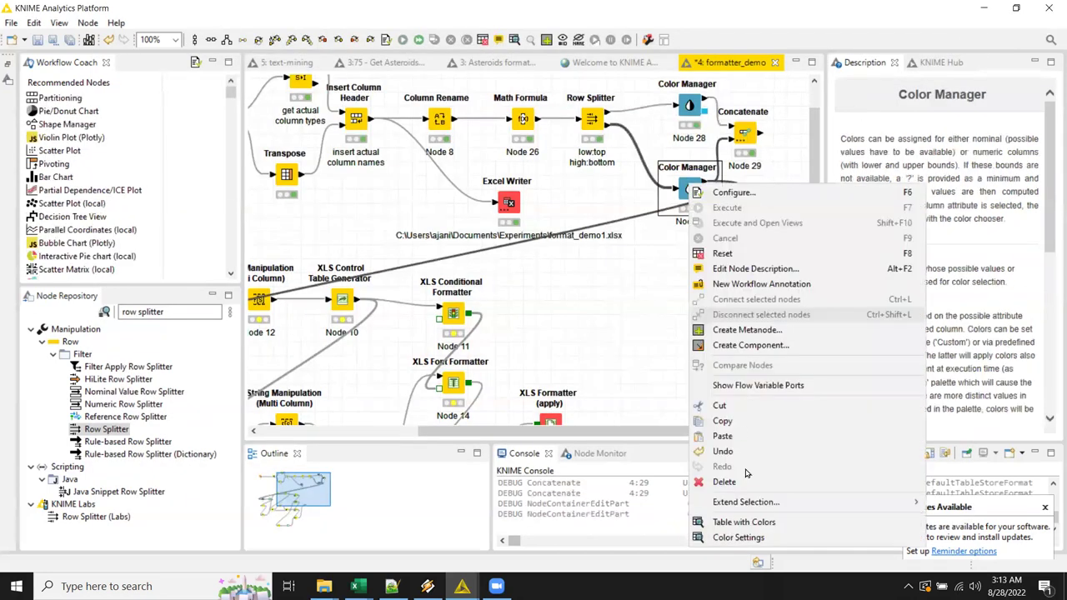
click(746, 537)
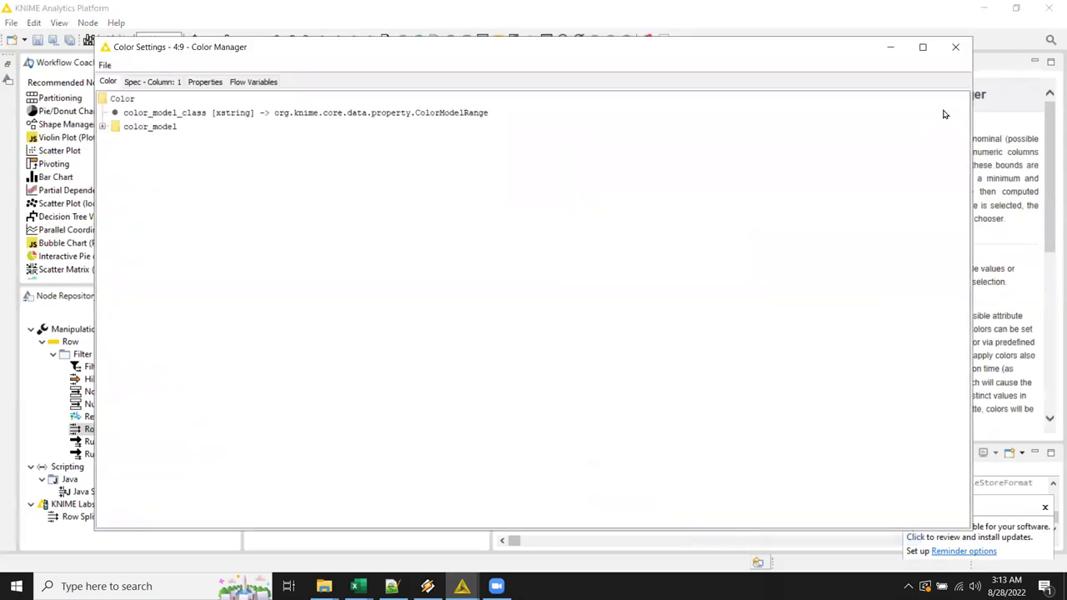
click(955, 47)
right_click(689, 189)
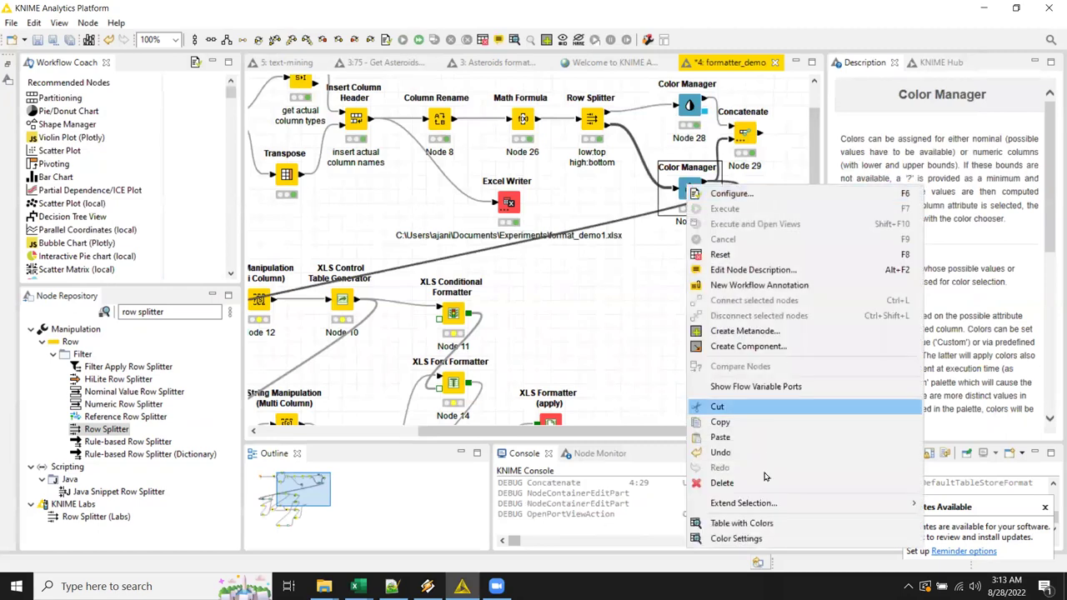
click(750, 522)
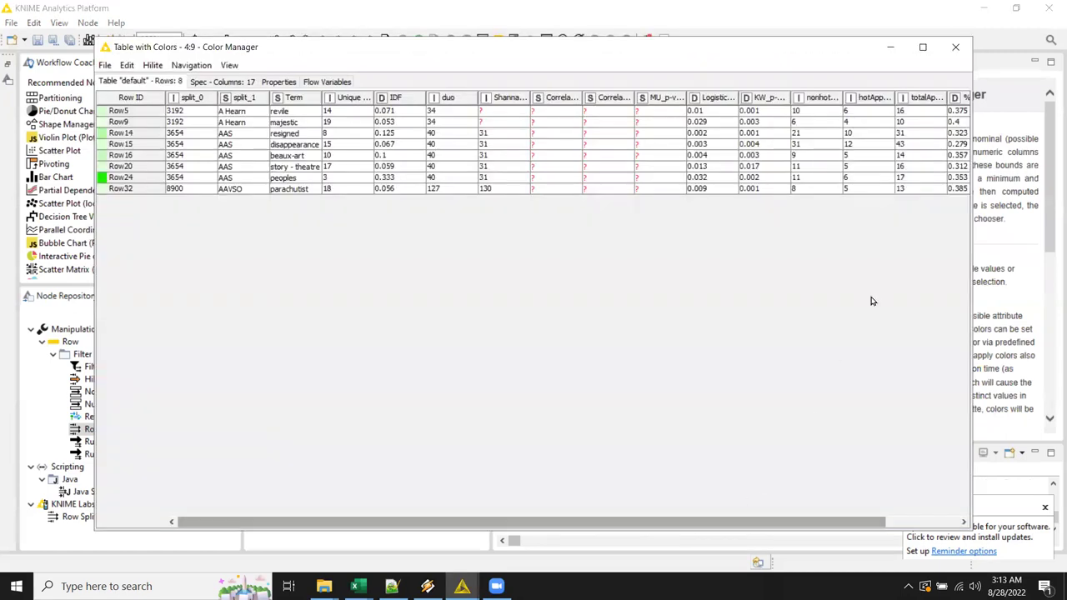
click(955, 46)
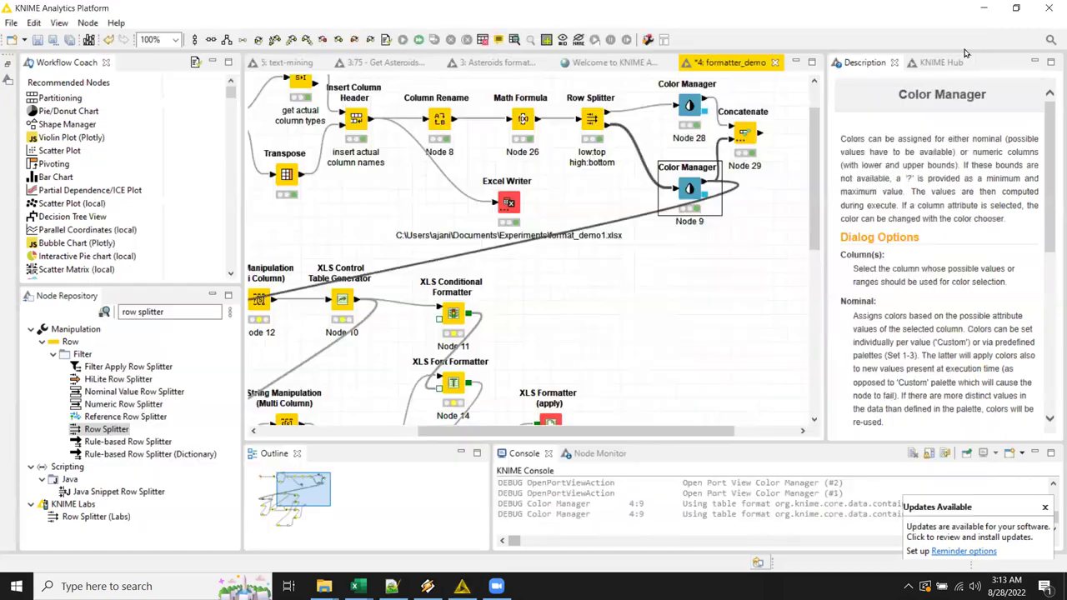
Step: Shift the Concatenate node slightly away from the Color Managers and review its concatenated table again
click(746, 136)
drag(724, 145, 740, 146)
right_click(756, 133)
click(824, 499)
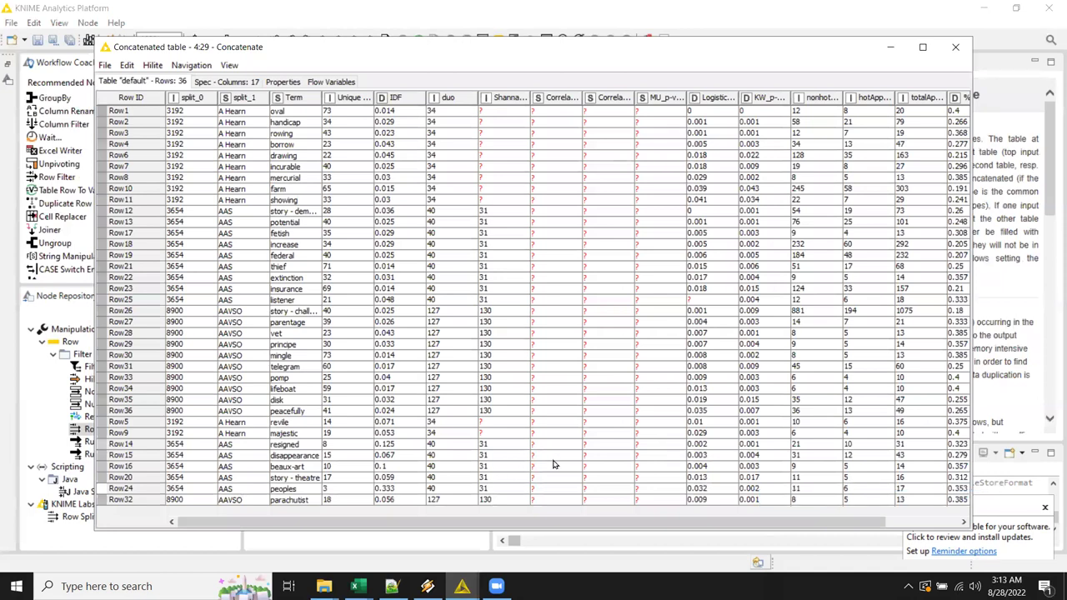
scroll(553, 464, right, 2)
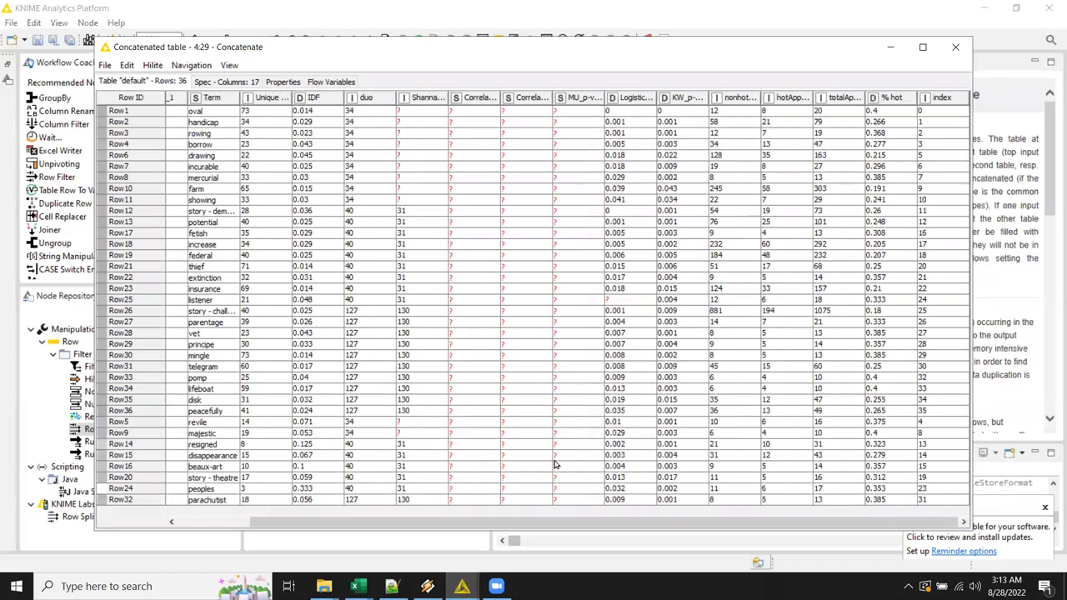
scroll(553, 464, left, 2)
click(955, 46)
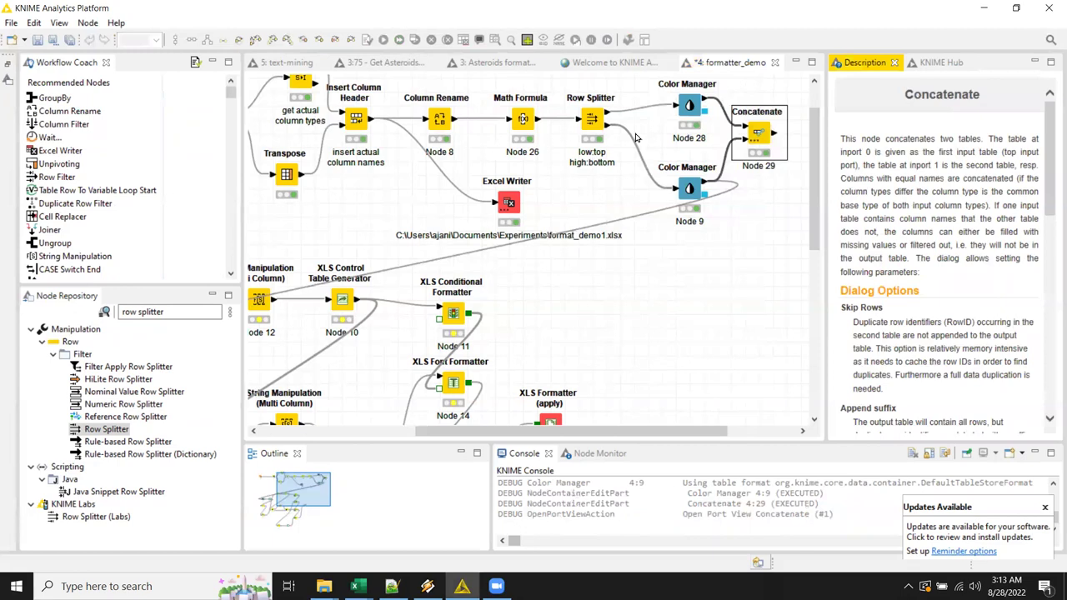
Step: Review the Math Formula node's output data for comparison and close the table
right_click(593, 121)
right_click(522, 119)
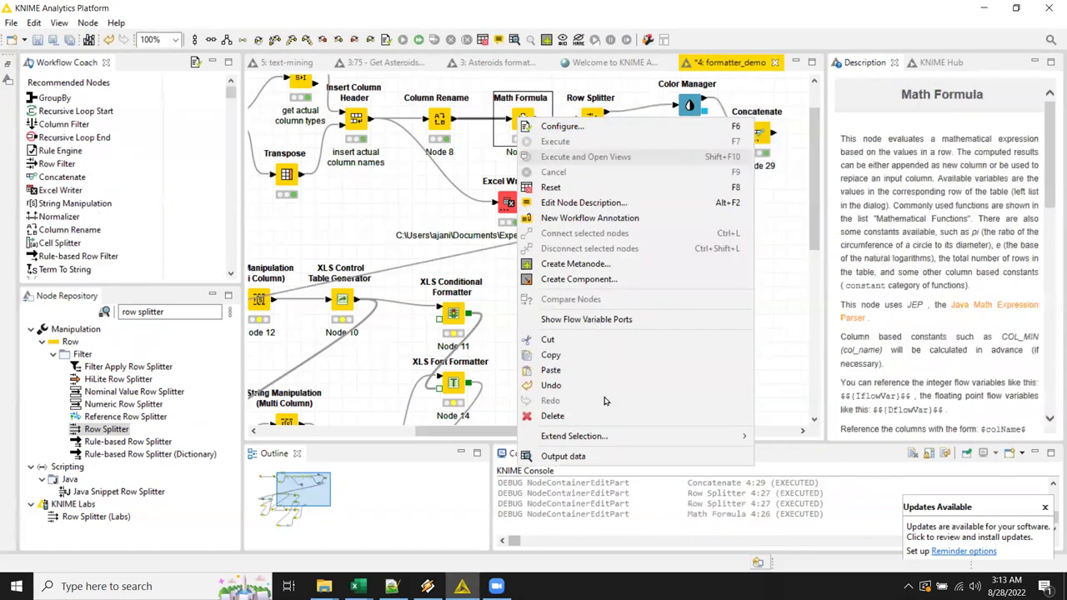
click(608, 457)
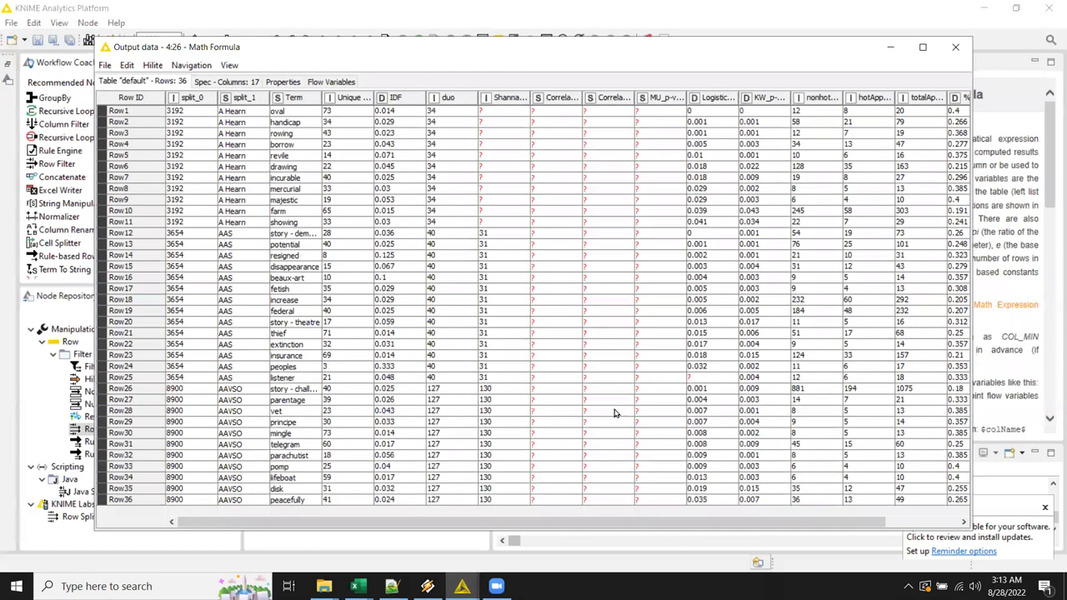
click(955, 47)
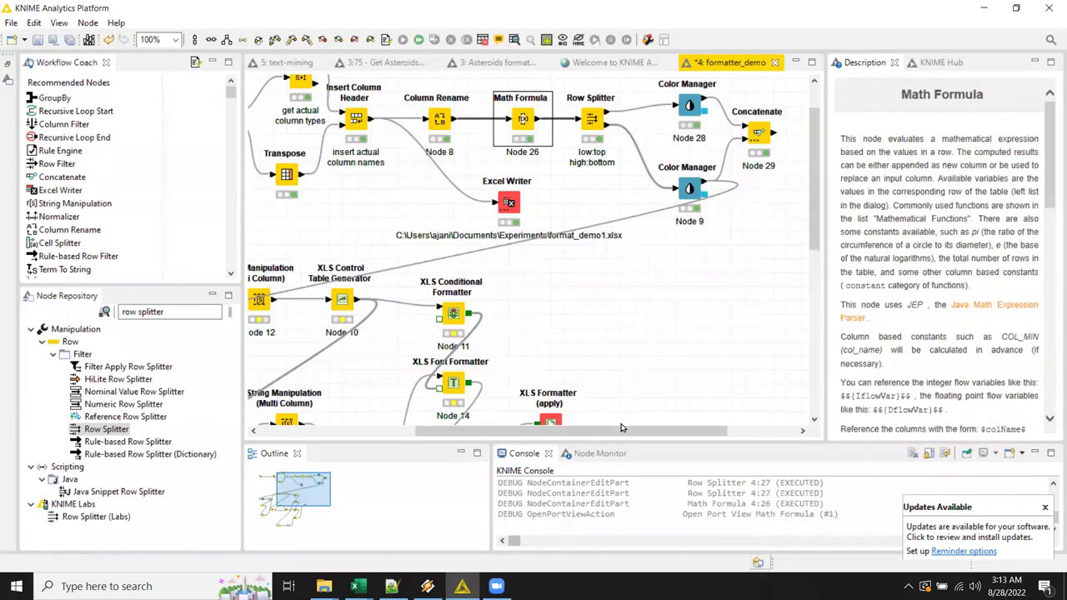
Step: Move the Visualization Property Extractor and Rule Engine nodes across the canvas to the area beside the XLS Conditional Formatter
drag(621, 431, 508, 430)
click(315, 354)
drag(560, 286, 757, 265)
click(384, 355)
drag(728, 333, 772, 313)
scroll(530, 284, right, 5)
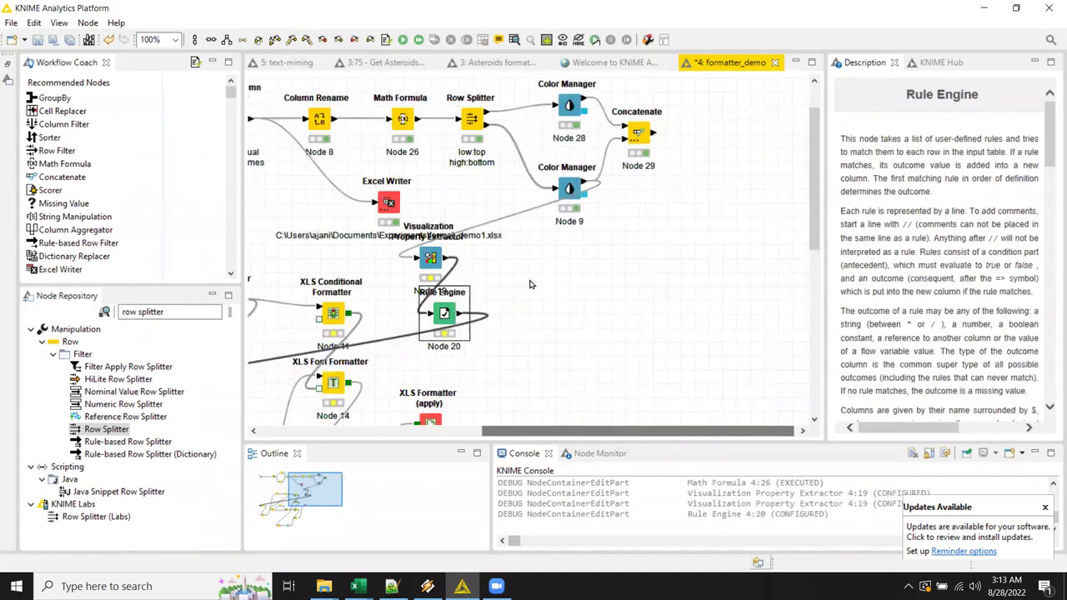
Step: Line up the Visualization Property Extractor and Rule Engine after the lower Color Manager, with the Concatenate node above the Rule Engine
drag(433, 262, 656, 205)
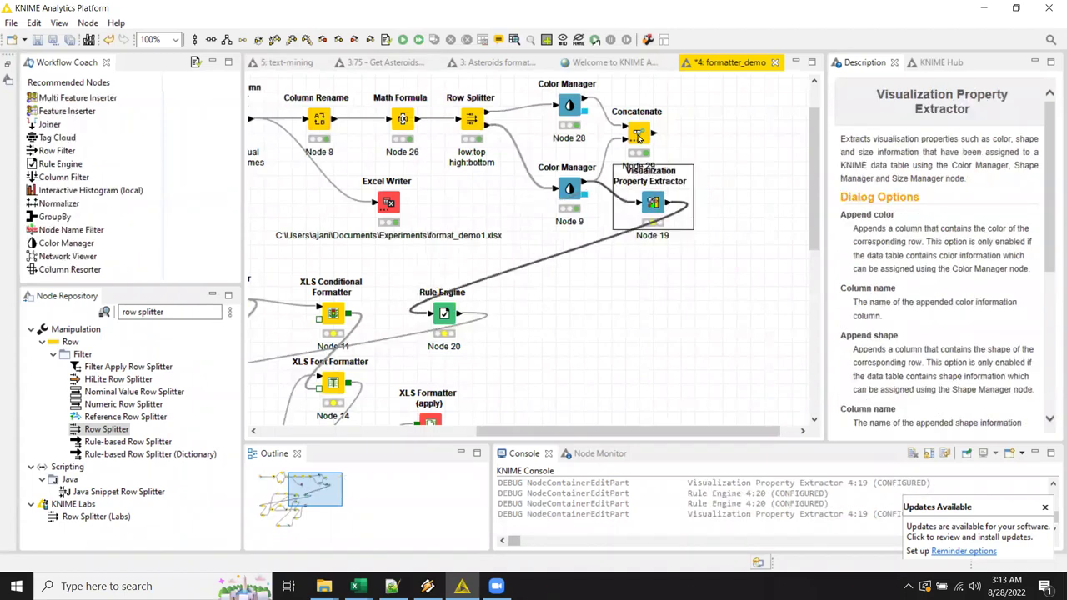
click(638, 135)
drag(702, 127, 707, 125)
drag(448, 315, 734, 205)
drag(708, 121, 735, 121)
Step: Duplicate the Visualization Property Extractor and Rule Engine pair and wire the copy between the upper Color Manager and the Concatenate node
drag(737, 265, 611, 164)
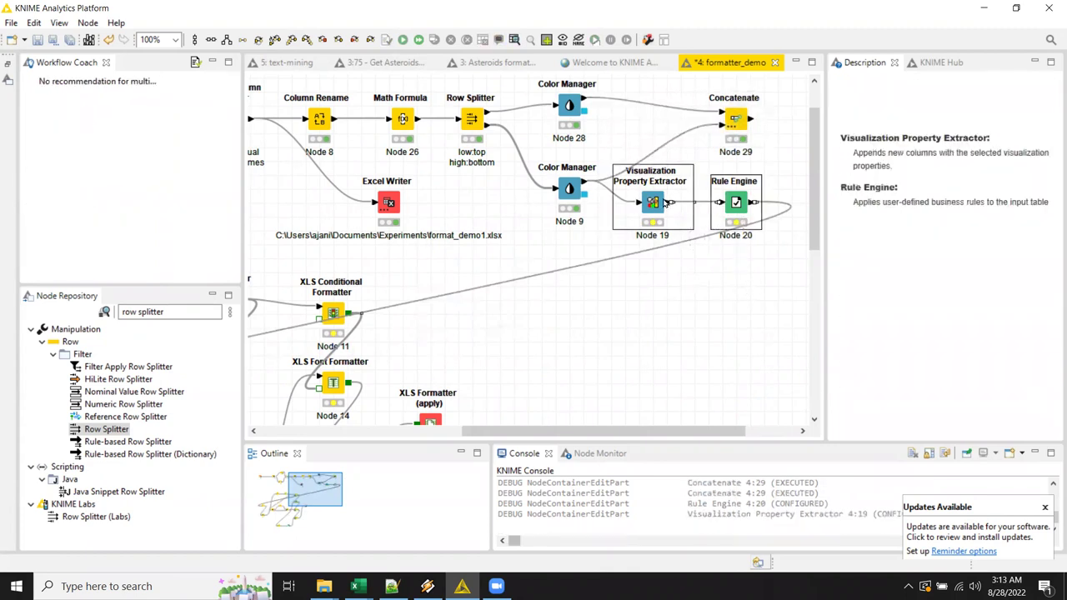
key(ctrl+c)
key(ctrl+v)
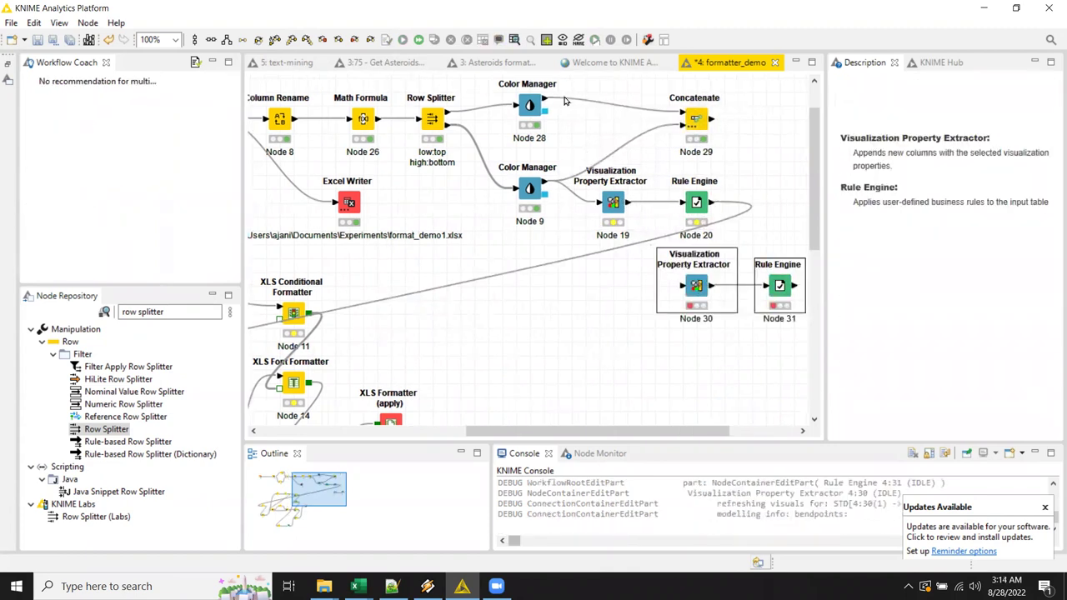
drag(546, 101, 682, 290)
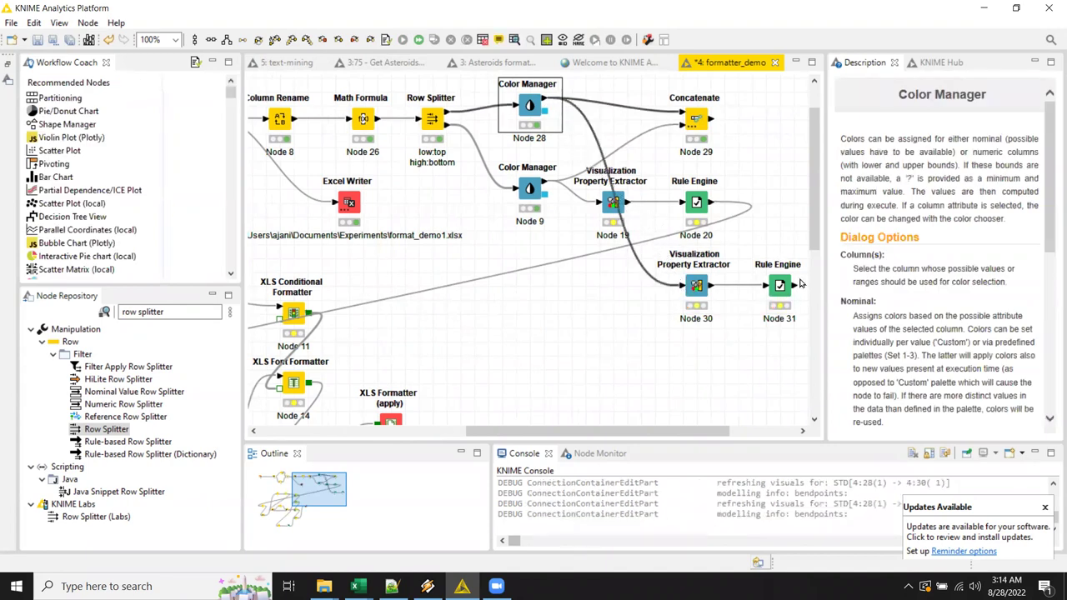
drag(794, 287, 738, 119)
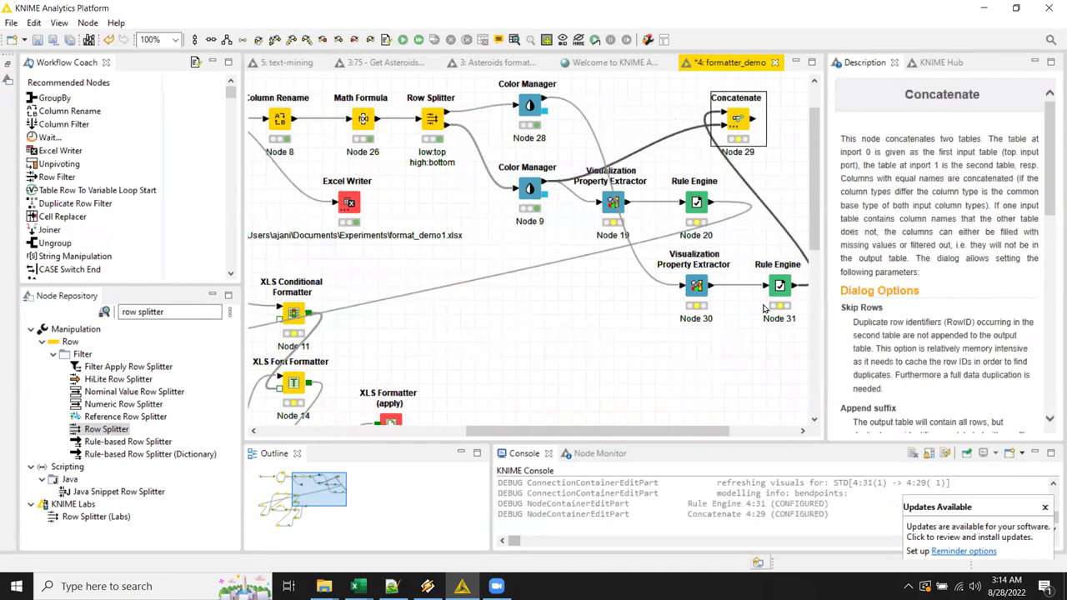
Step: Move the duplicated Visualization Property Extractor and Rule Engine into line with the upper Color Manager, just before the Concatenate node
click(764, 359)
drag(781, 355, 746, 321)
drag(697, 290, 697, 290)
drag(786, 290, 752, 133)
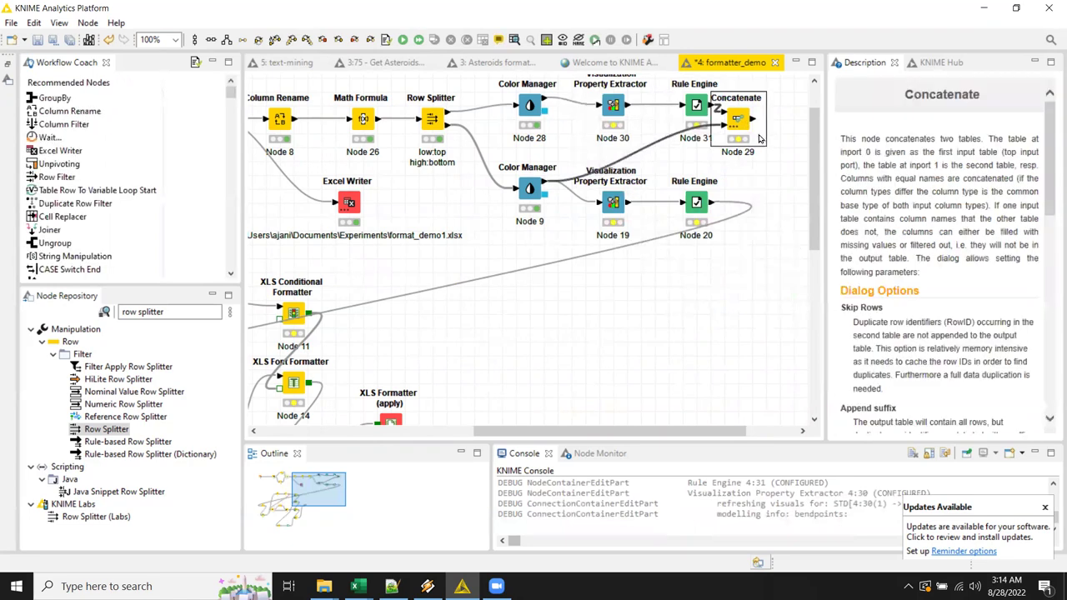
Step: Connect the lower Rule Engine's output to the Concatenate node's lower input and execute the Concatenate node
right_click(753, 134)
click(779, 159)
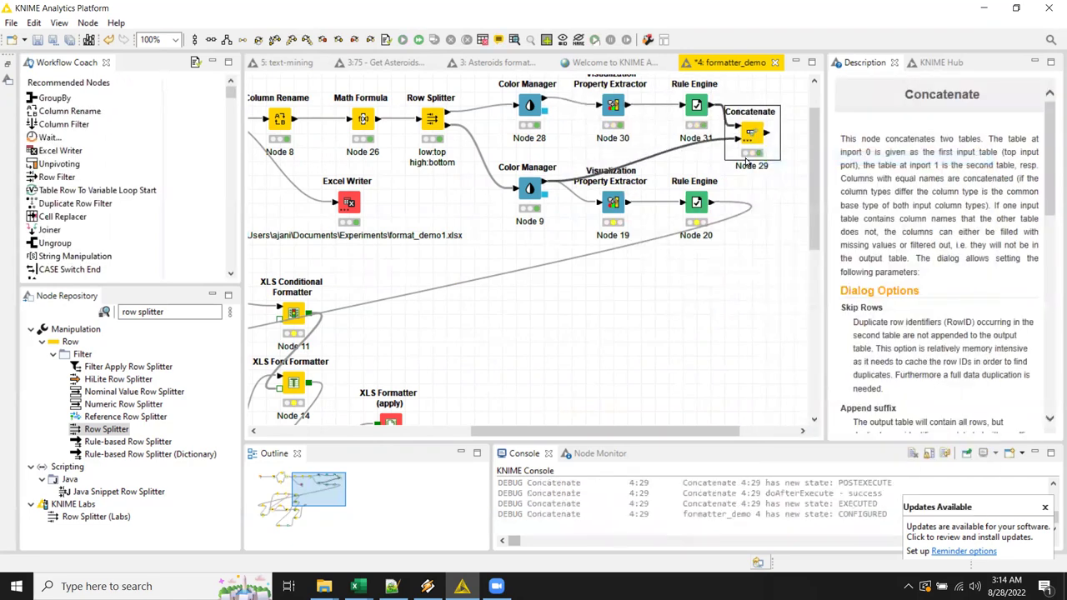
drag(714, 202, 744, 144)
click(750, 135)
right_click(751, 135)
click(767, 158)
Step: Examine the Term colors and the remaining columns in the concatenated table, and close it
right_click(750, 135)
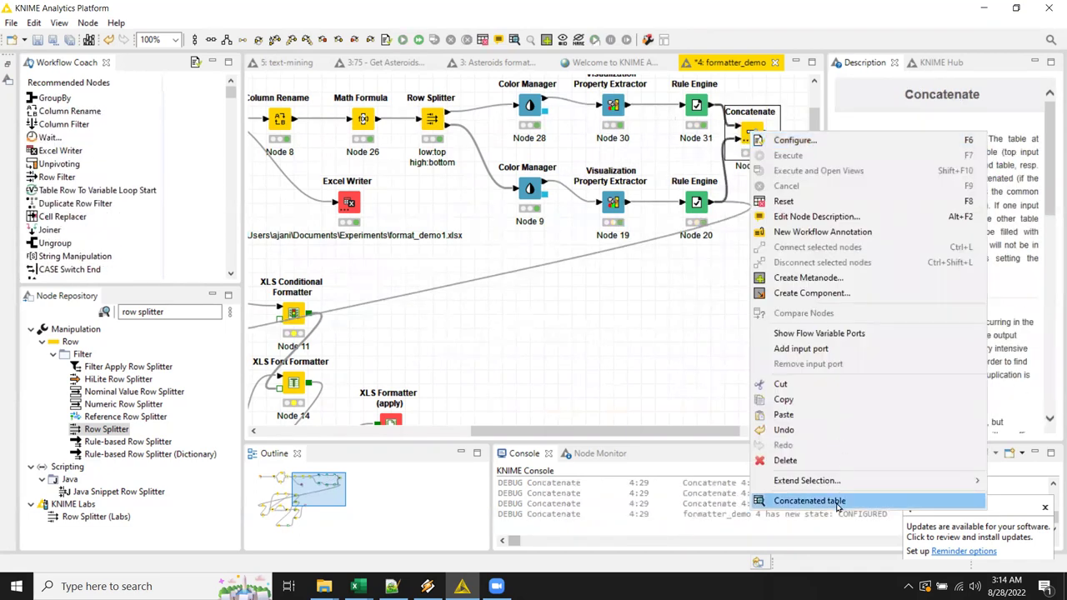
click(832, 502)
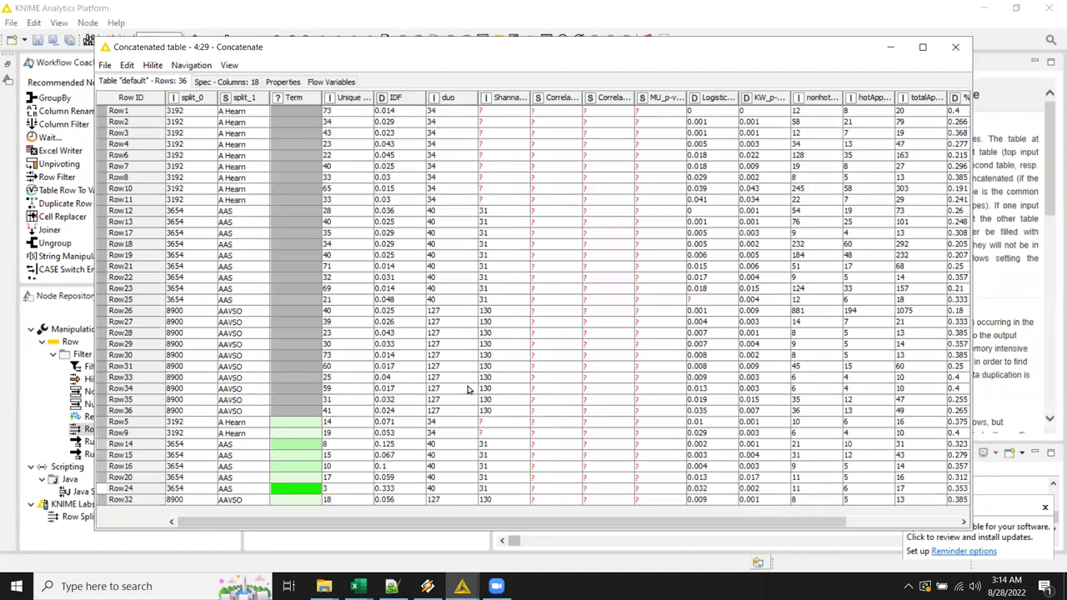
scroll(468, 389, right, 3)
scroll(468, 389, left, 3)
scroll(350, 268, right, 3)
scroll(350, 270, left, 3)
click(955, 47)
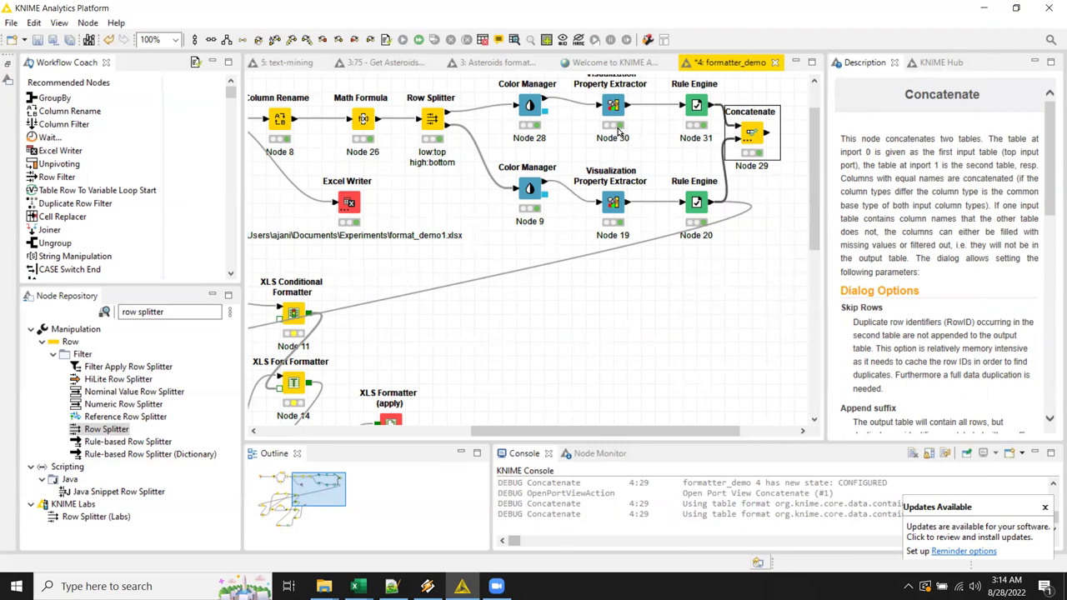
Step: Check the minimum and maximum IDF bounds in the upper Color Manager's settings and leave them as they are
double_click(532, 107)
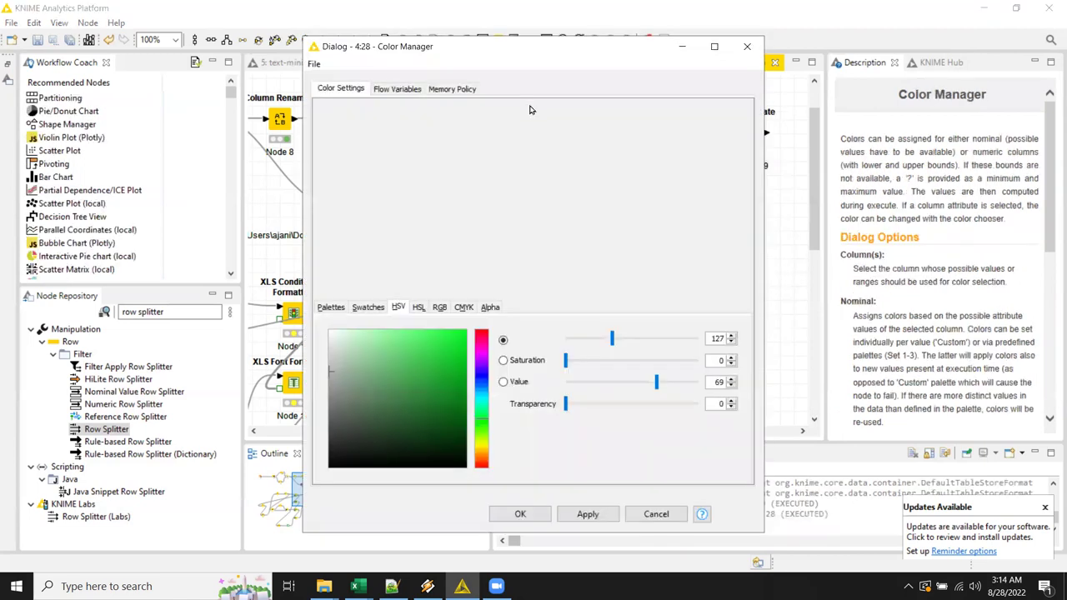
click(573, 155)
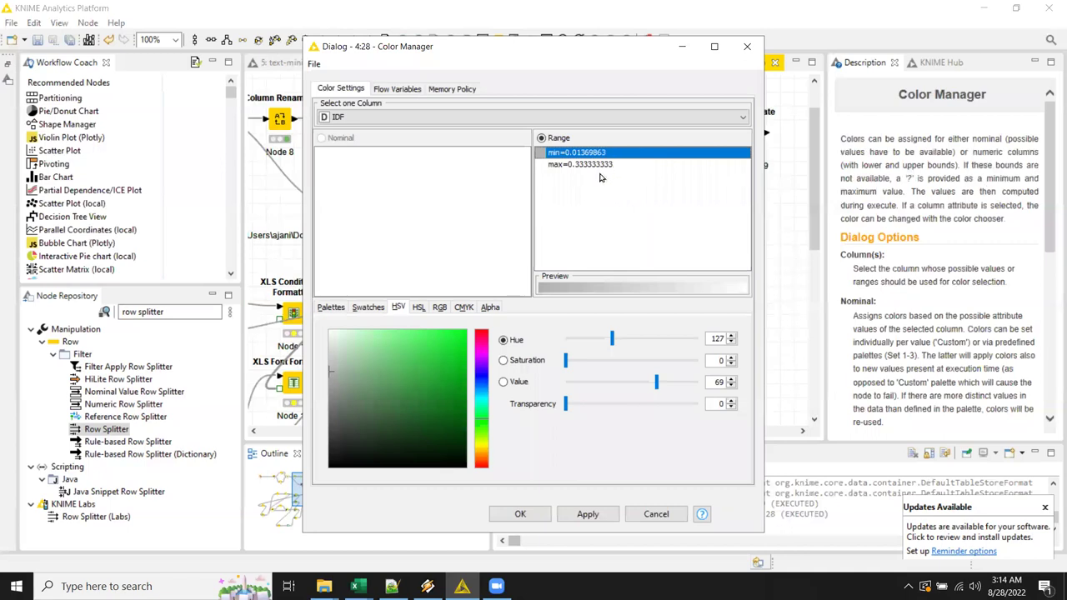
click(586, 166)
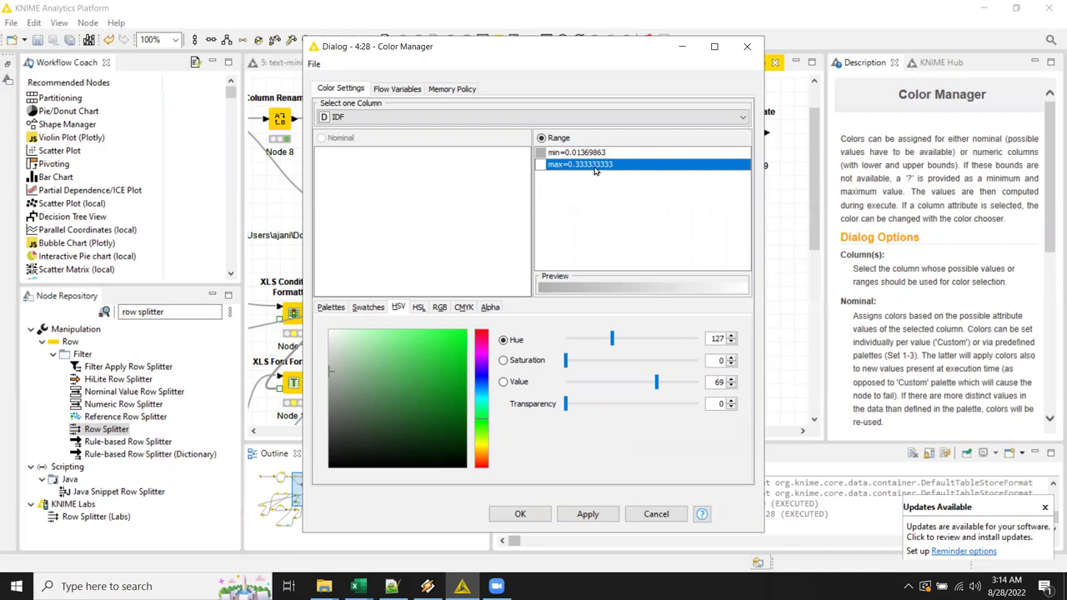
click(656, 513)
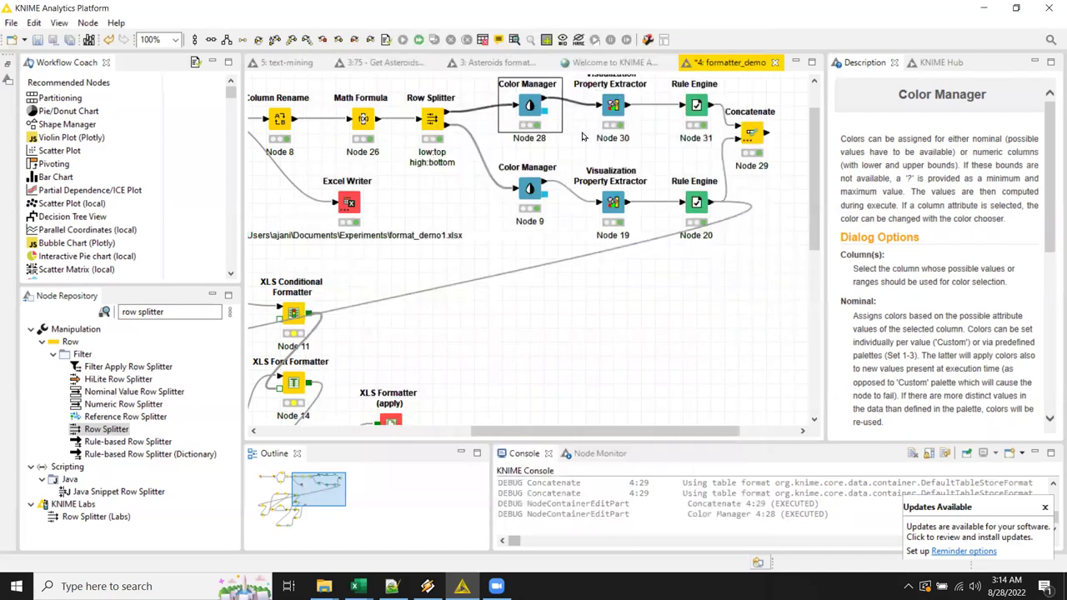
Step: Compare the IDF values in the Row Splitter's filtered output with the column bounds in its table specification, and close the table
click(443, 114)
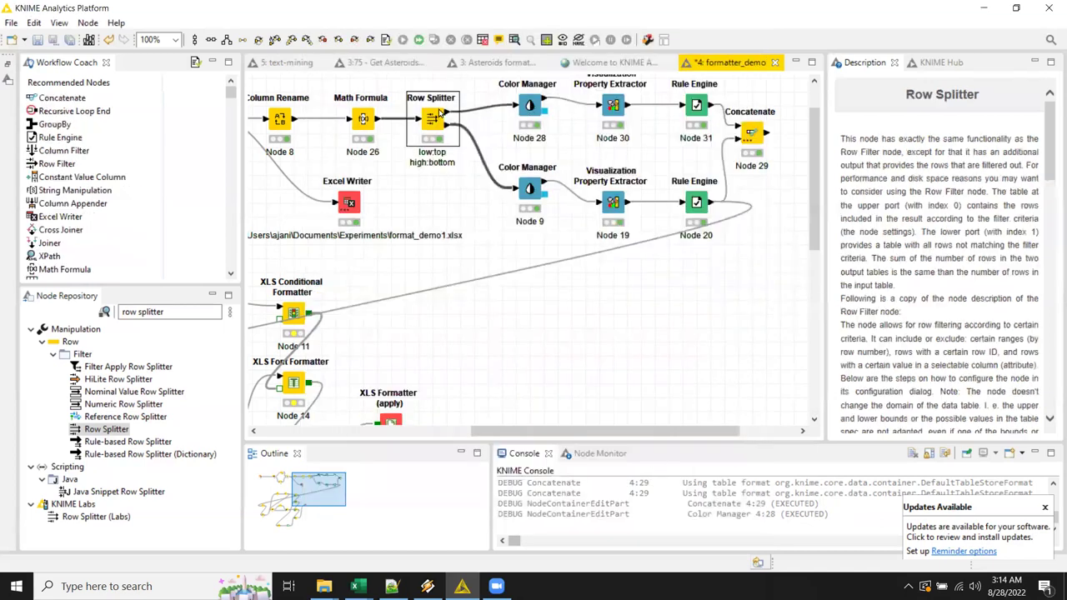
right_click(440, 110)
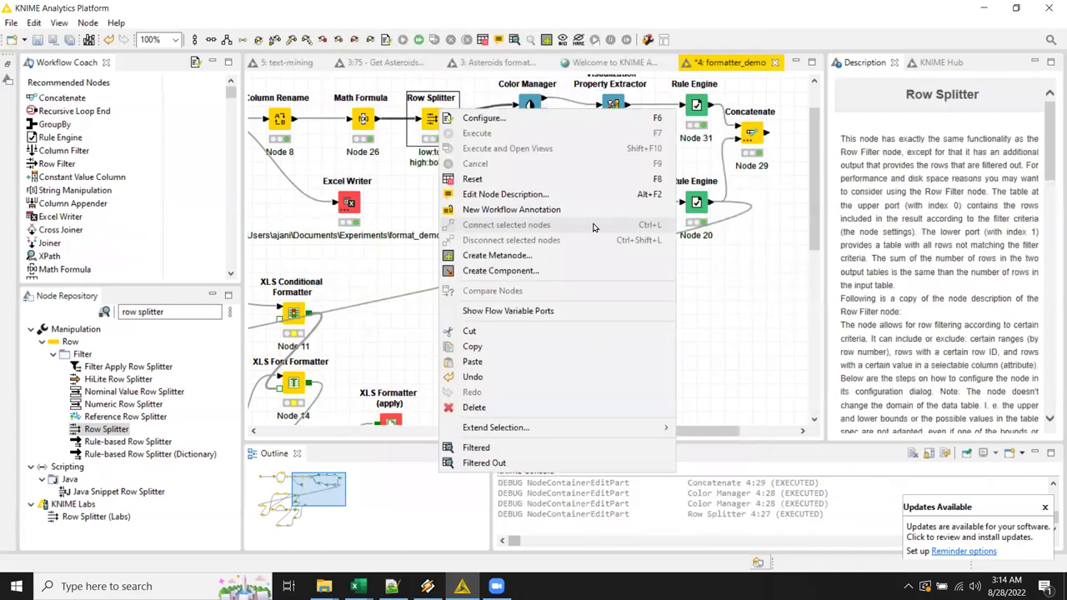
click(538, 454)
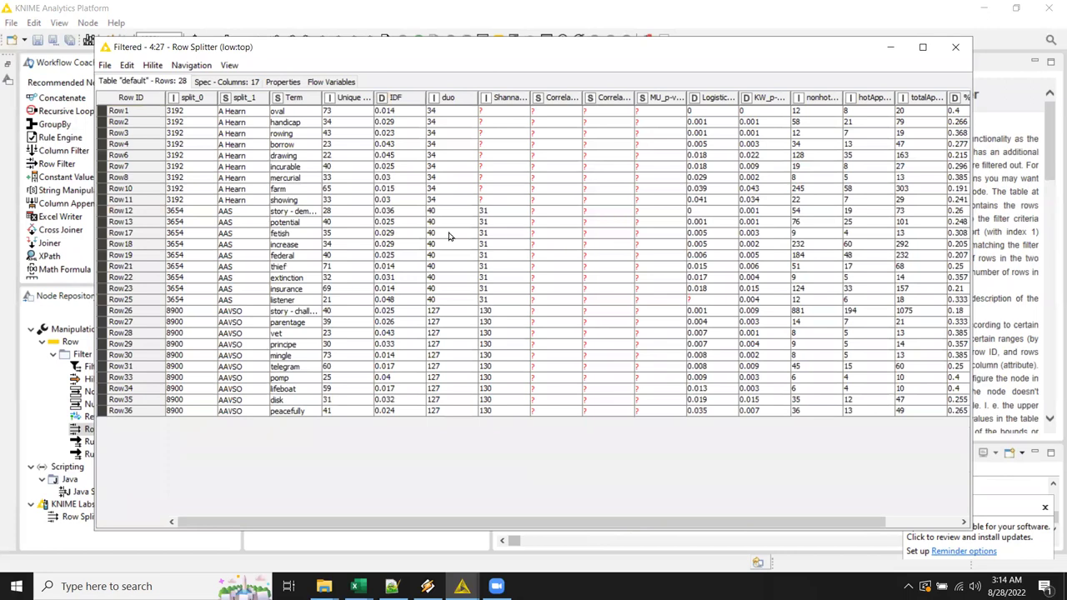
drag(400, 398, 395, 144)
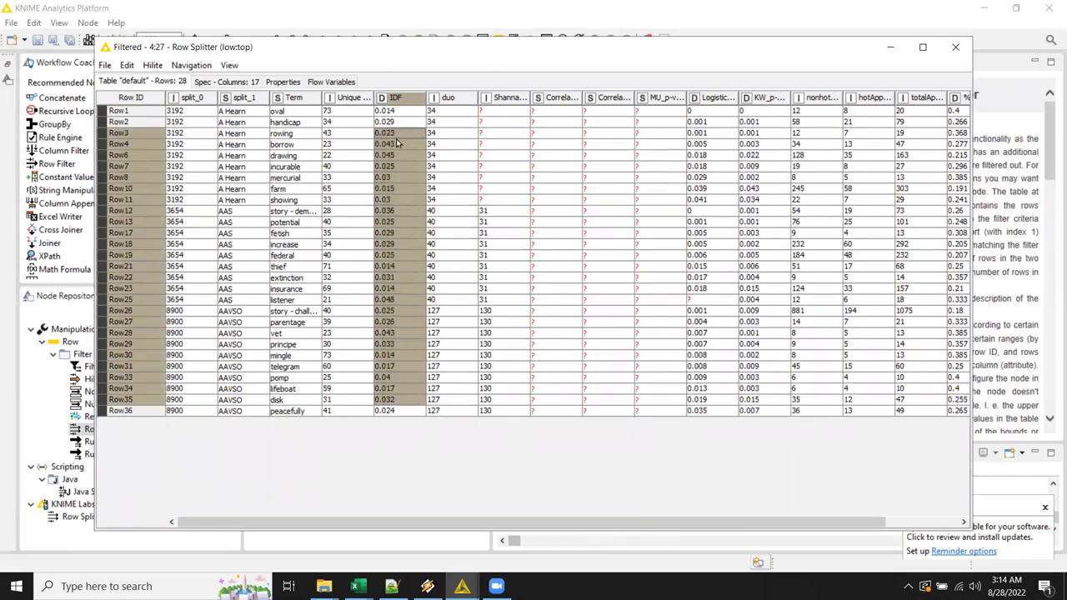
click(398, 181)
click(232, 84)
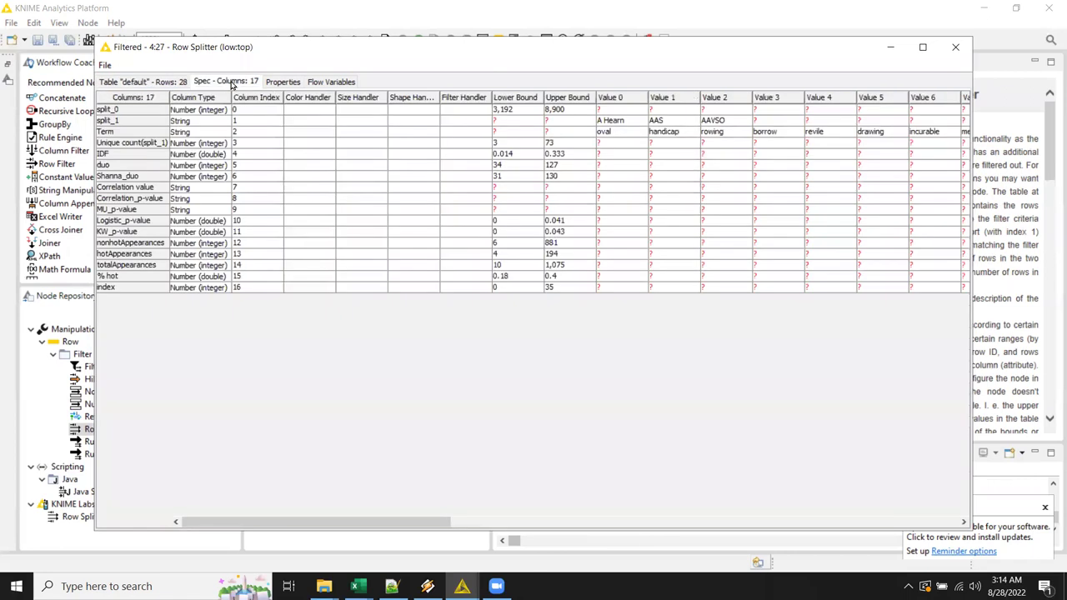
drag(544, 160, 442, 157)
click(582, 177)
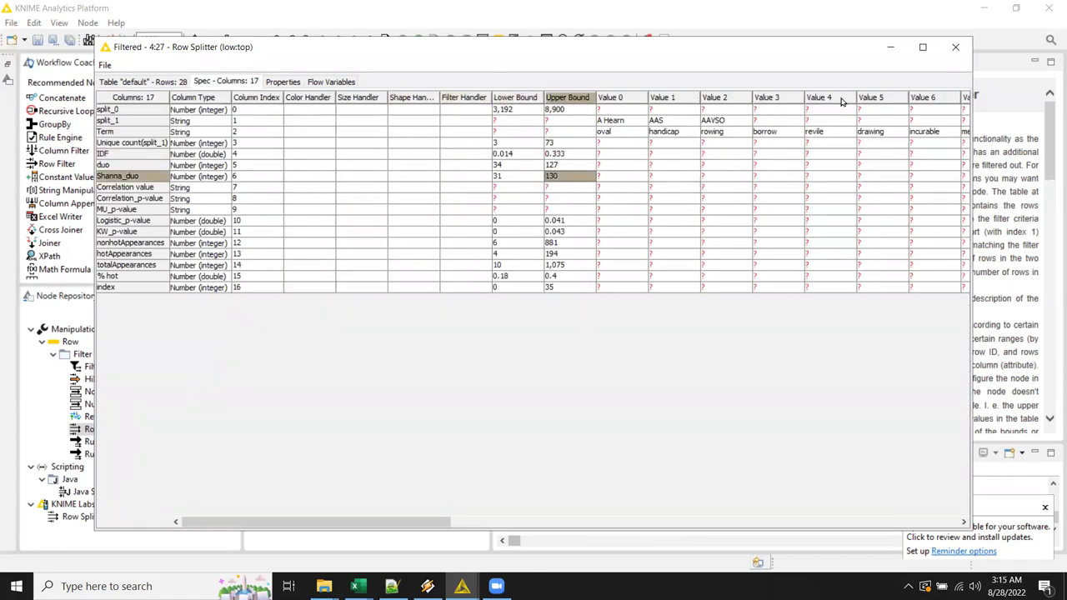
click(956, 47)
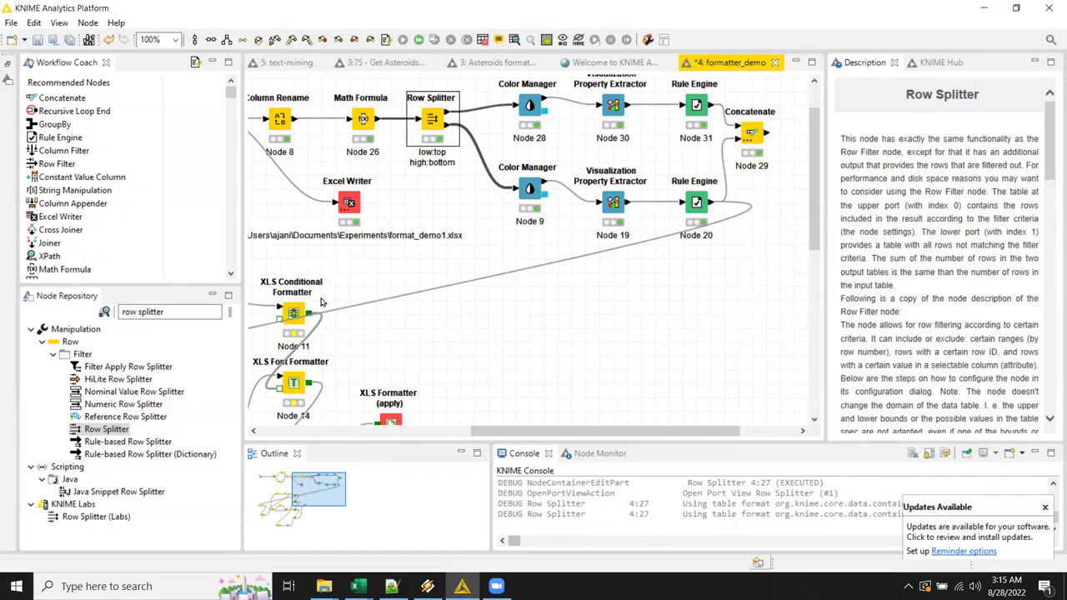
Step: Insert a Domain Calculator between the Row Splitter's upper output and the upper Color Manager, and execute it
click(176, 315)
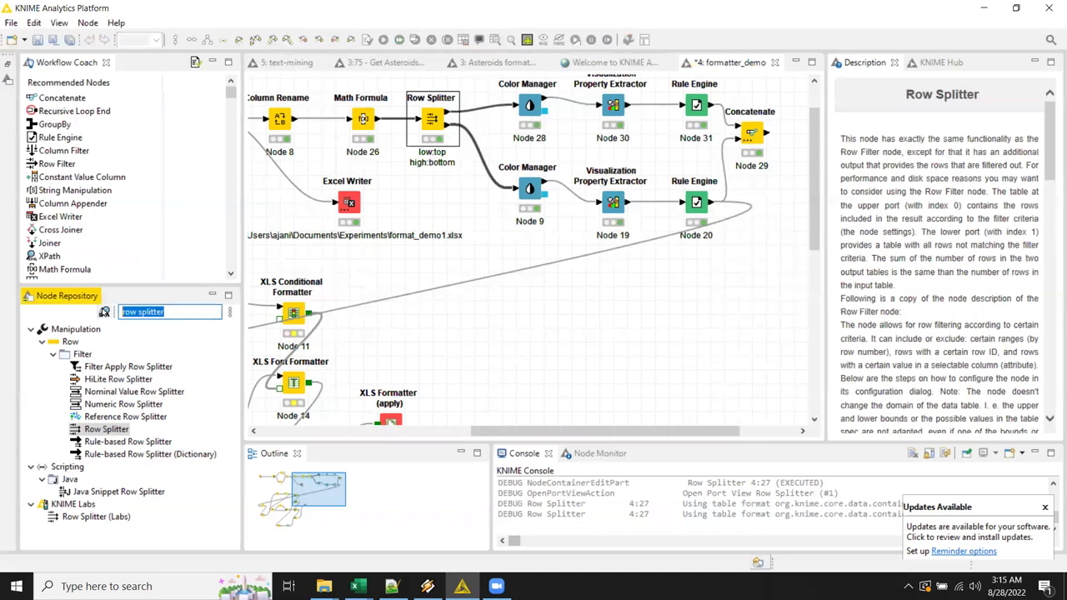
text(domain)
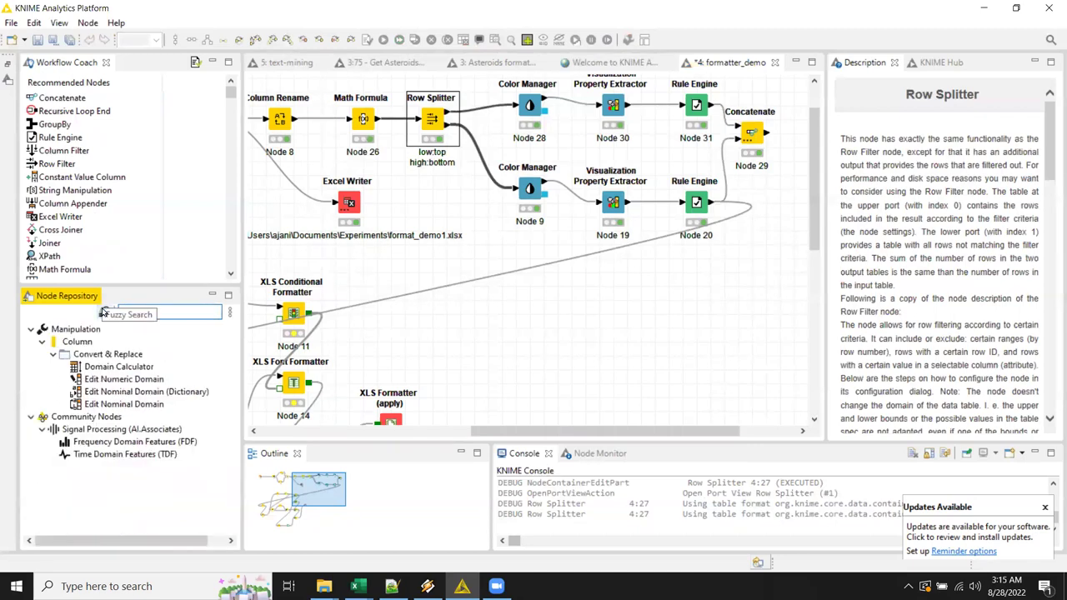
drag(111, 367, 487, 117)
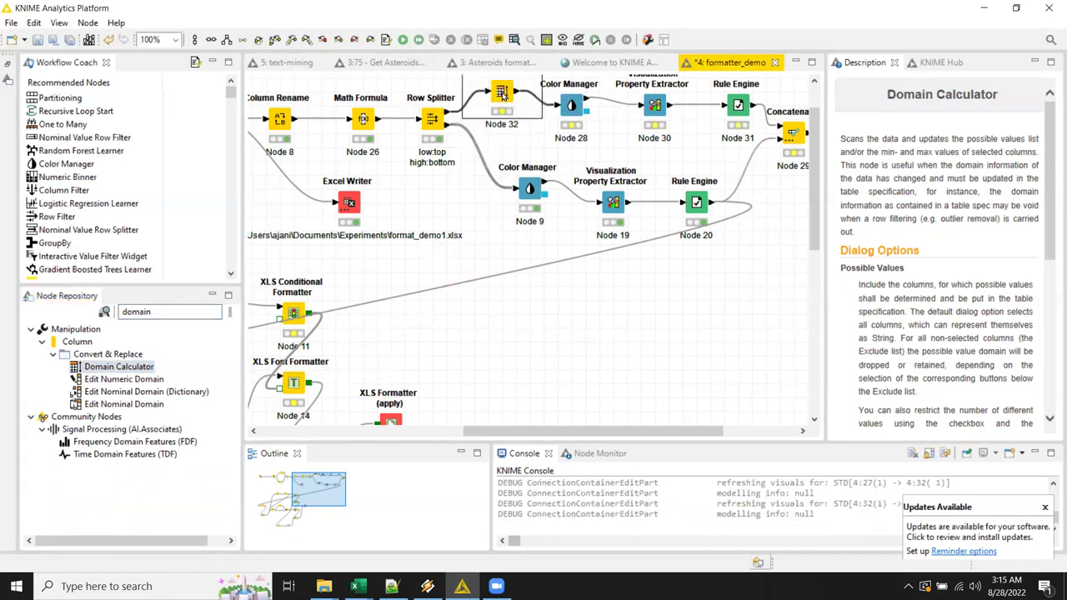
right_click(502, 95)
key(Escape)
Step: Check the recalculated IDF bounds in the upper Domain Calculator's output specification, and close the table
right_click(499, 94)
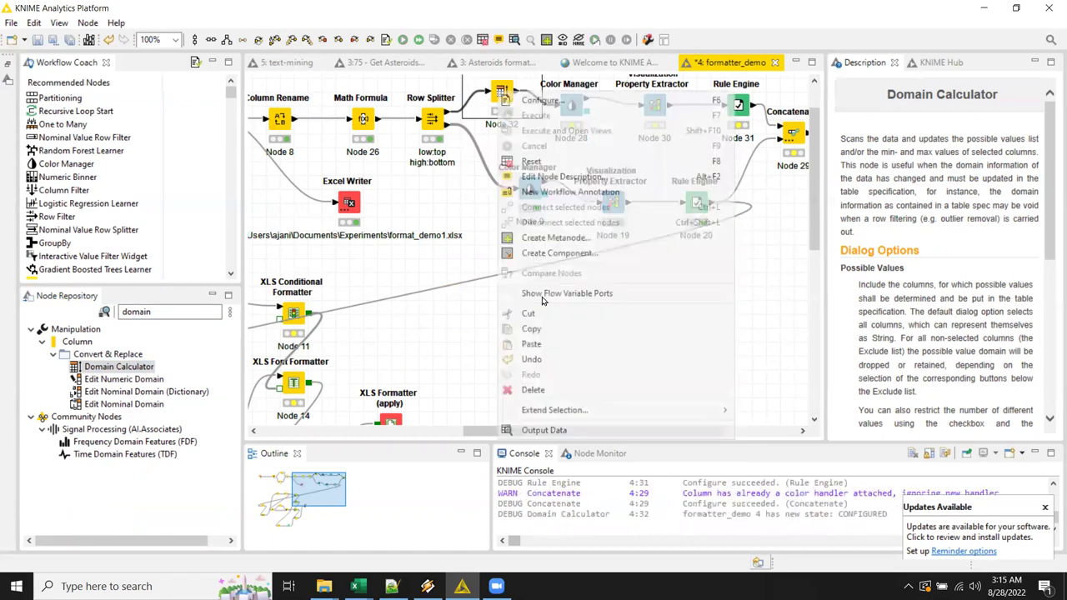
click(557, 430)
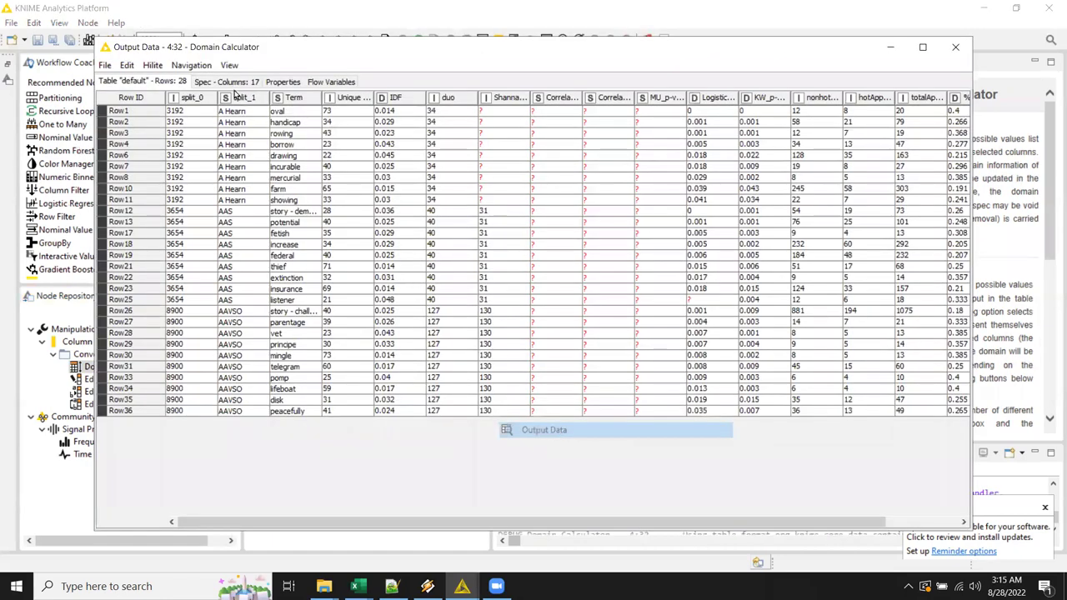
click(235, 84)
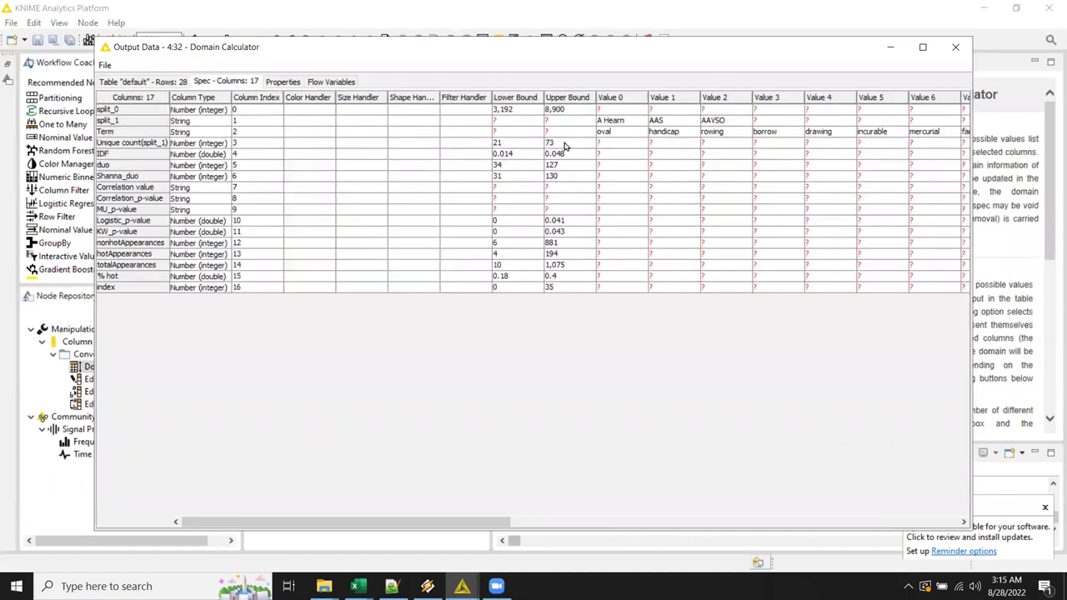
drag(554, 154, 516, 159)
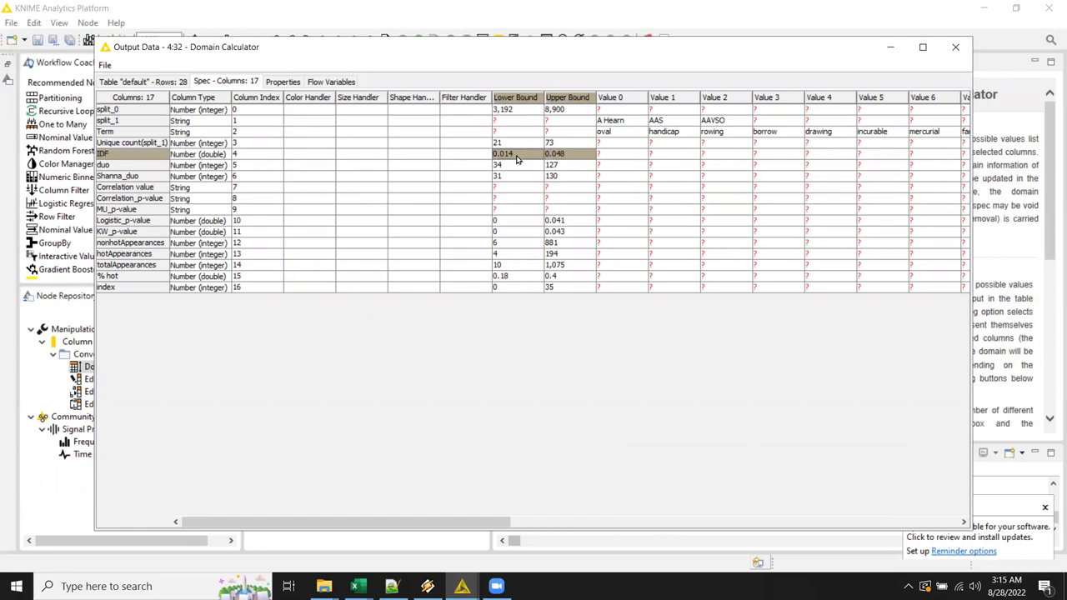
click(955, 47)
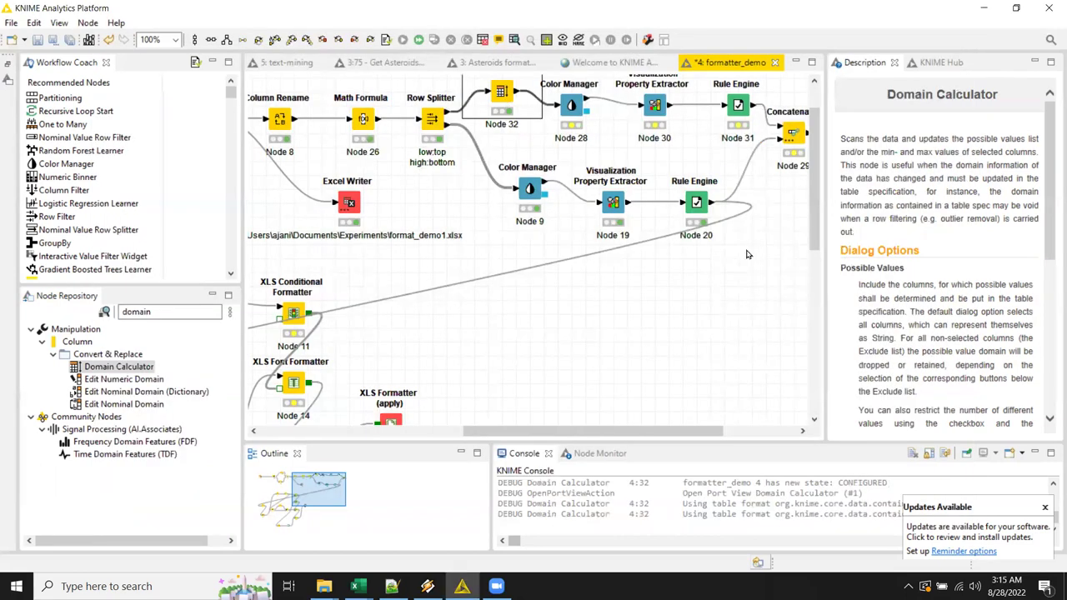
Step: Place a copy of the Domain Calculator between the Row Splitter's lower output and the lower Color Manager, and execute it
scroll(747, 254, up, 3)
drag(529, 242, 494, 244)
key(ctrl+c)
key(ctrl+v)
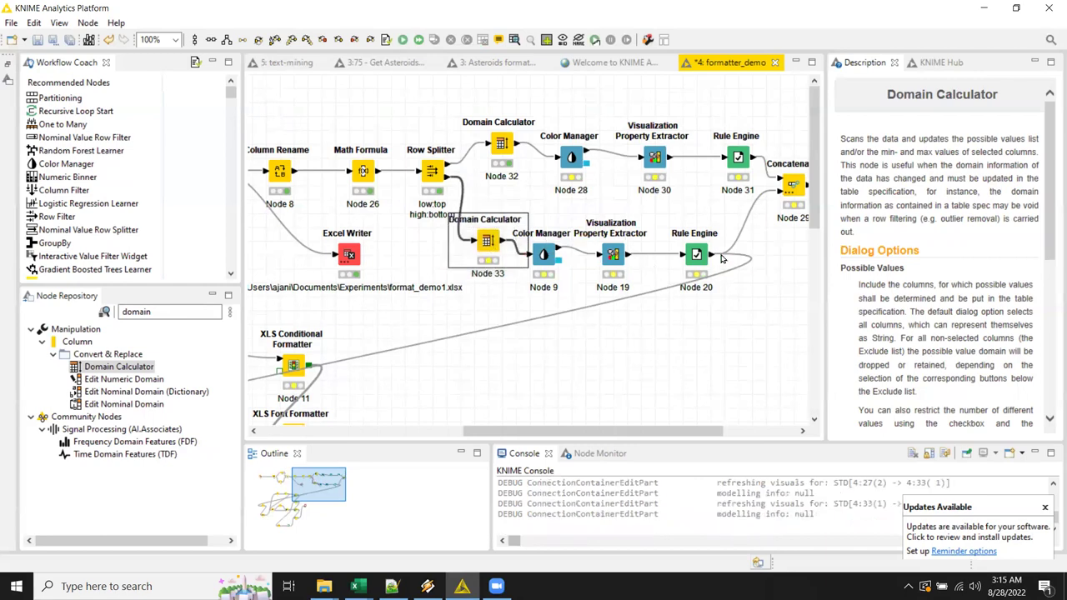
right_click(487, 241)
key(Escape)
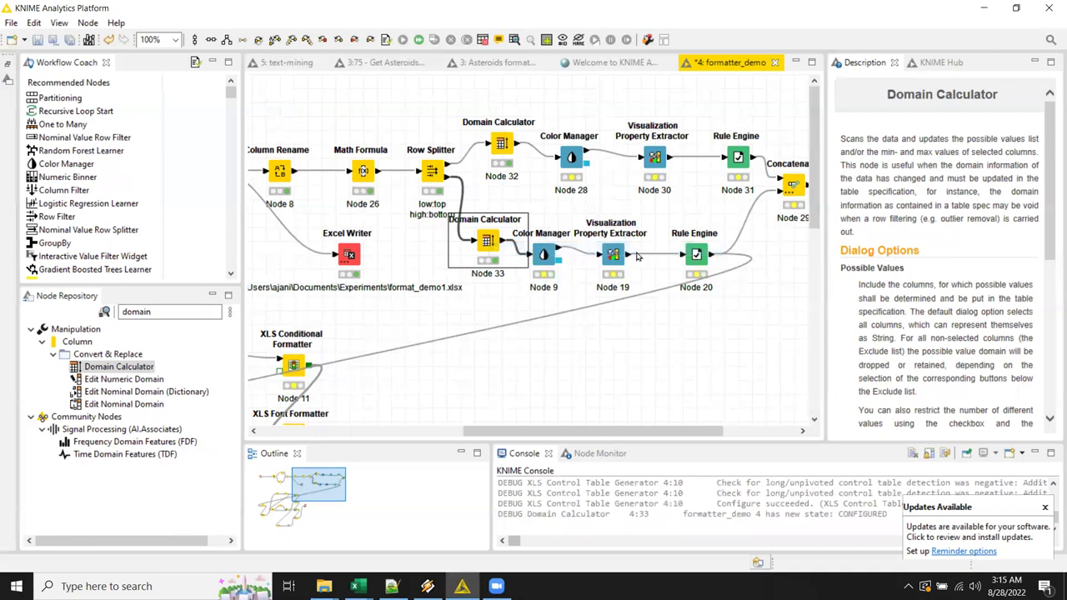
Step: Check the IDF bounds in the lower Domain Calculator's output specification, and close the table
right_click(482, 248)
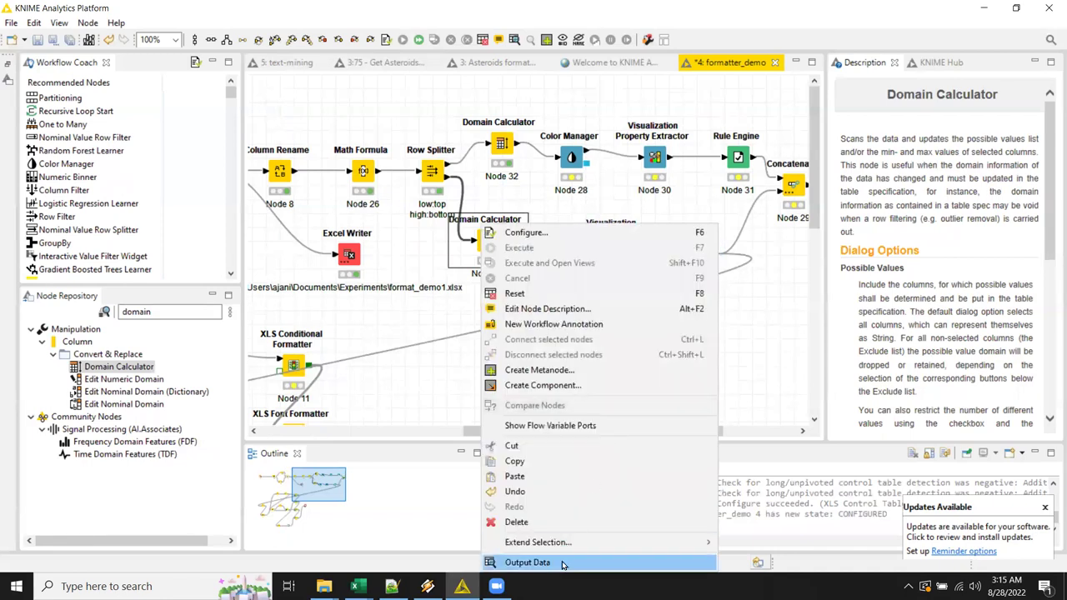
click(521, 563)
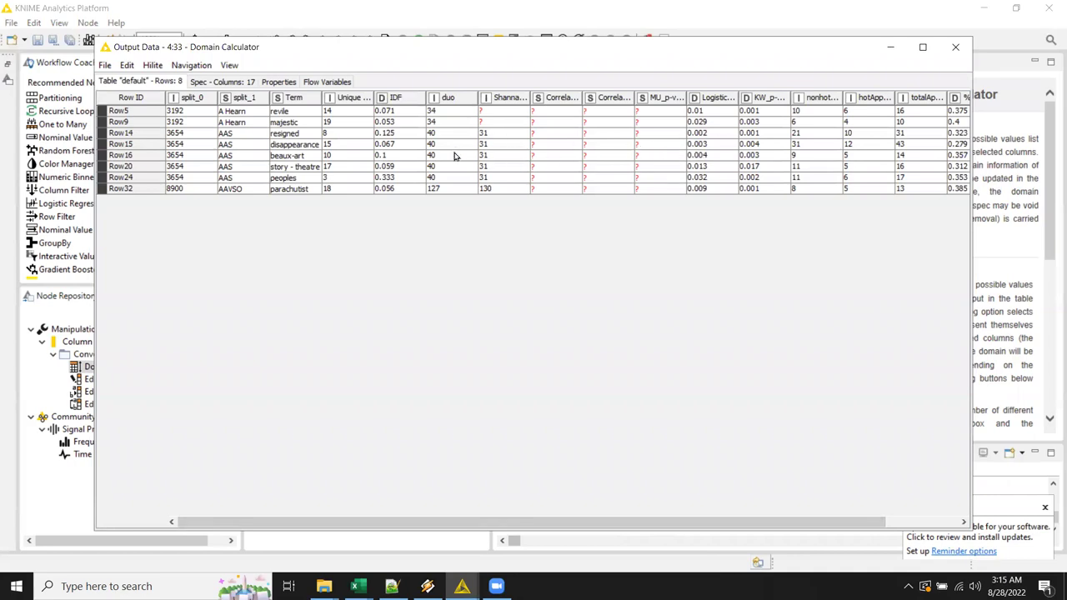
click(237, 83)
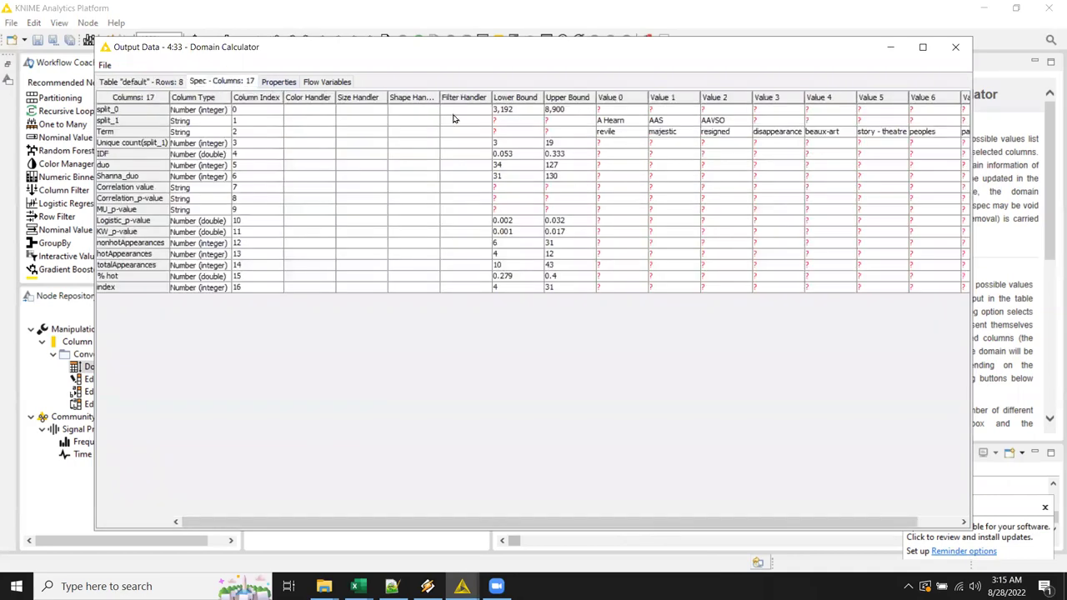
click(502, 155)
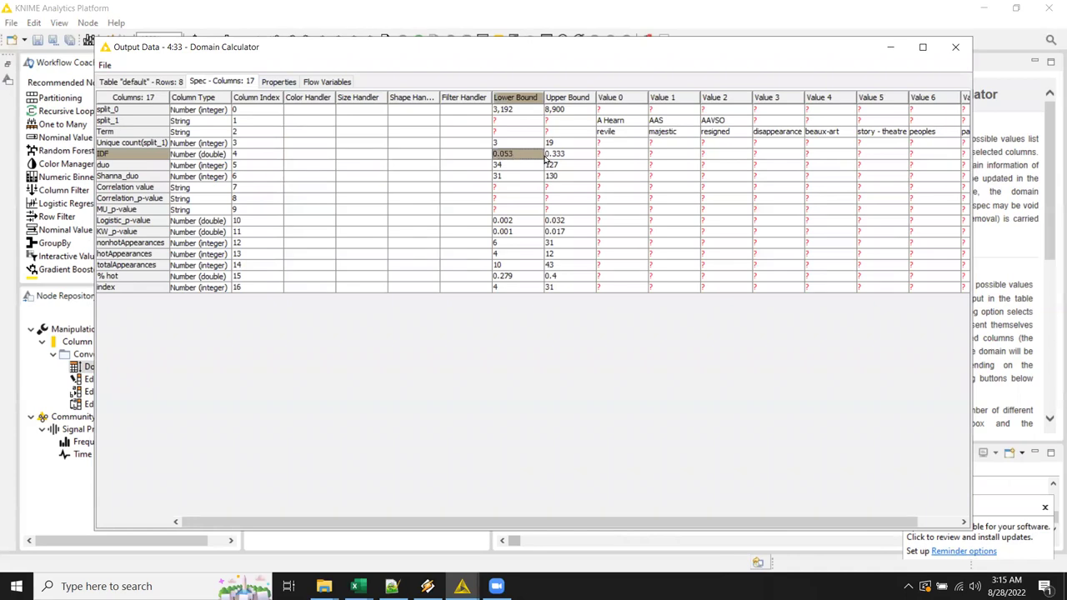
click(955, 46)
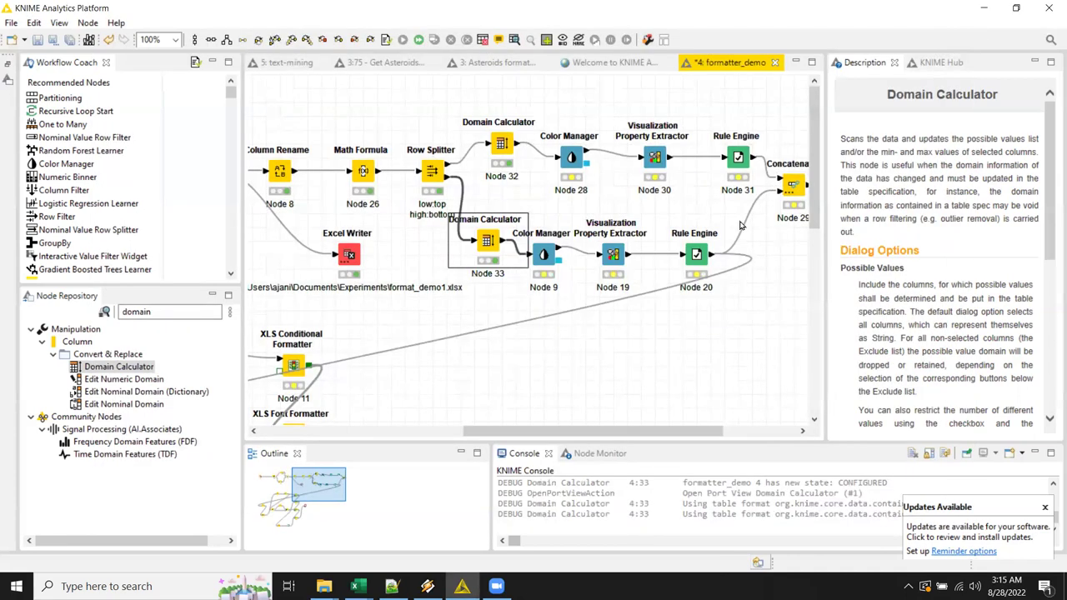
Step: Execute the Concatenate node to rerun both coloring branches with the recalculated domains
click(791, 185)
right_click(778, 185)
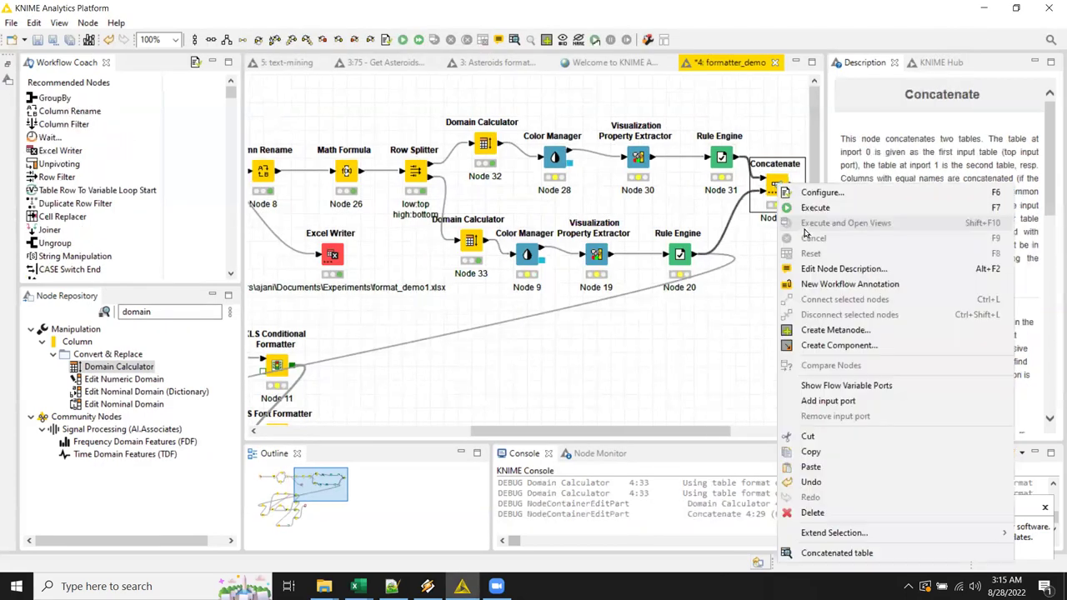
click(821, 207)
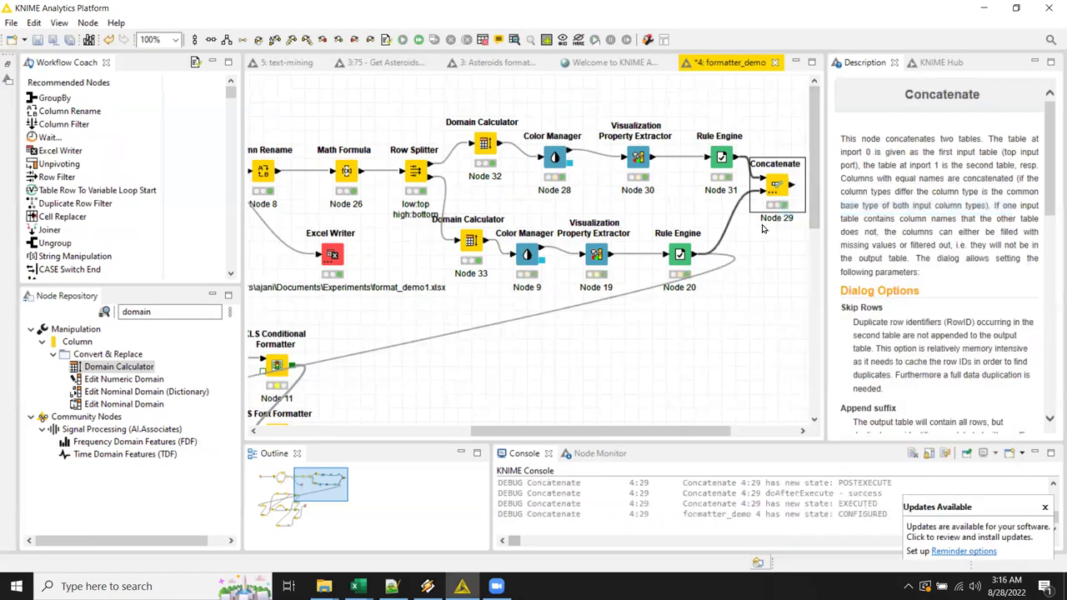
Step: Examine the gray and green Term colors against the IDF values in the concatenated table, and close it
right_click(780, 190)
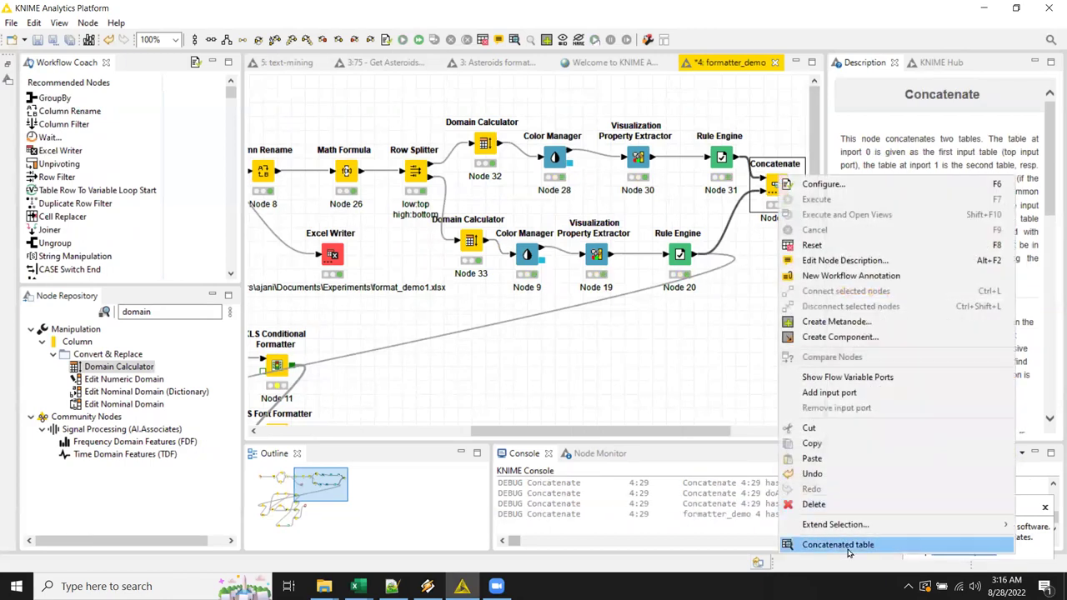
click(812, 544)
drag(298, 169, 294, 233)
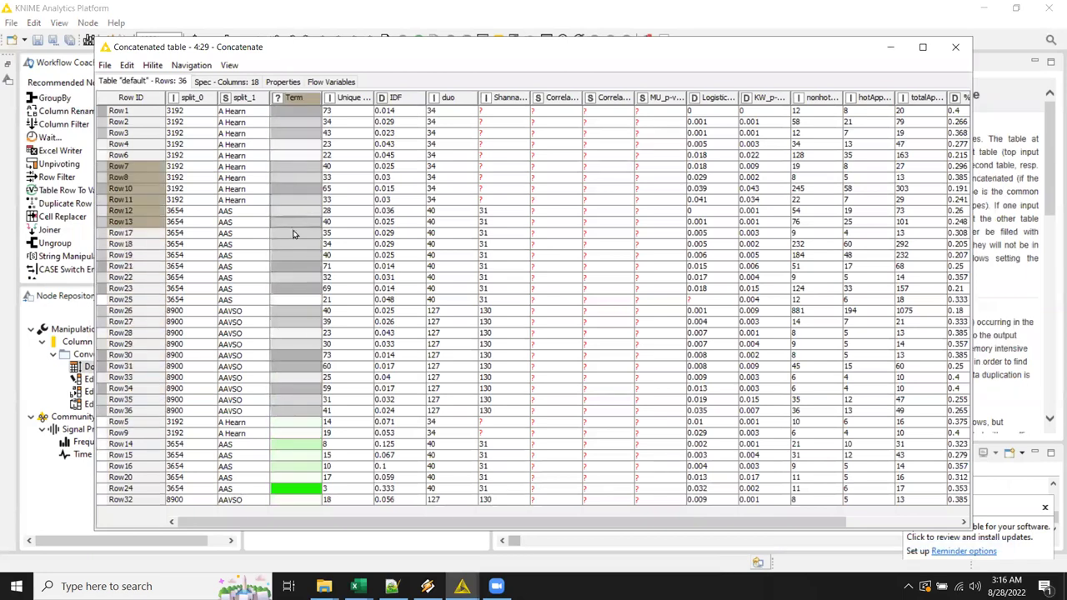
click(313, 357)
scroll(308, 366, right, 3)
scroll(307, 415, left, 3)
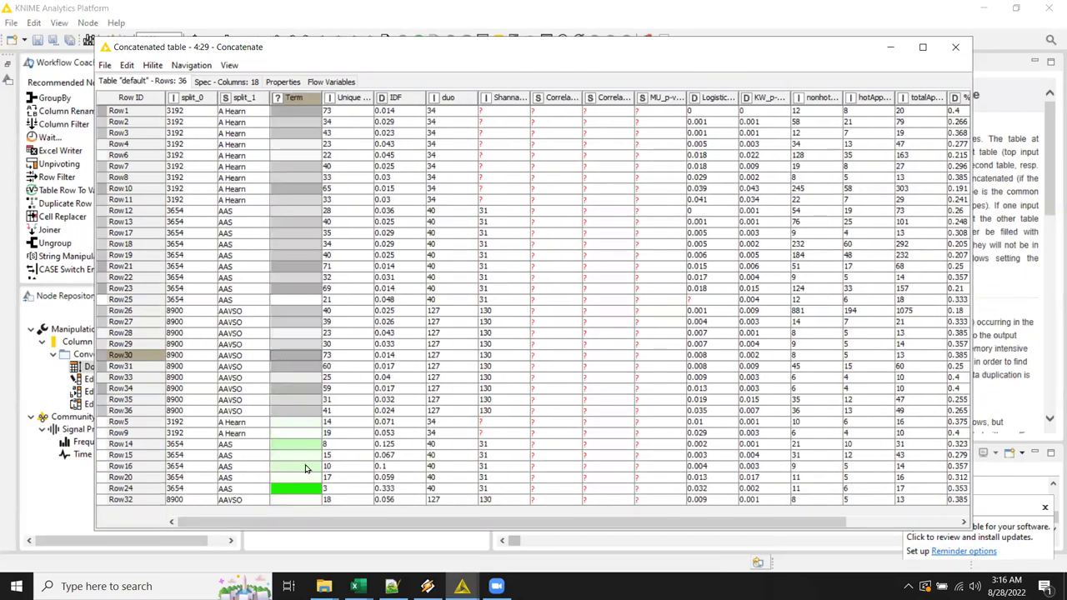
drag(305, 468, 308, 438)
click(392, 244)
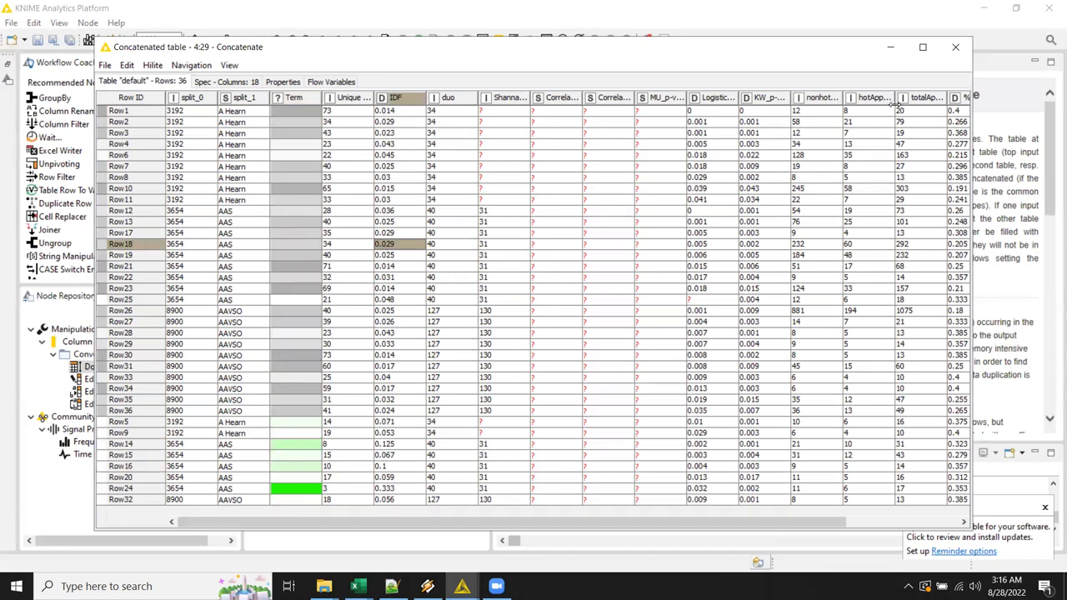
click(955, 46)
Step: Move the Concatenate node down beside the XLS Conditional Formatter, below the Excel Writer
drag(781, 190, 587, 315)
mouse_move(593, 432)
mouse_down()
mouse_move(515, 434)
mouse_move(585, 434)
mouse_up()
drag(661, 314, 423, 341)
drag(505, 432, 390, 426)
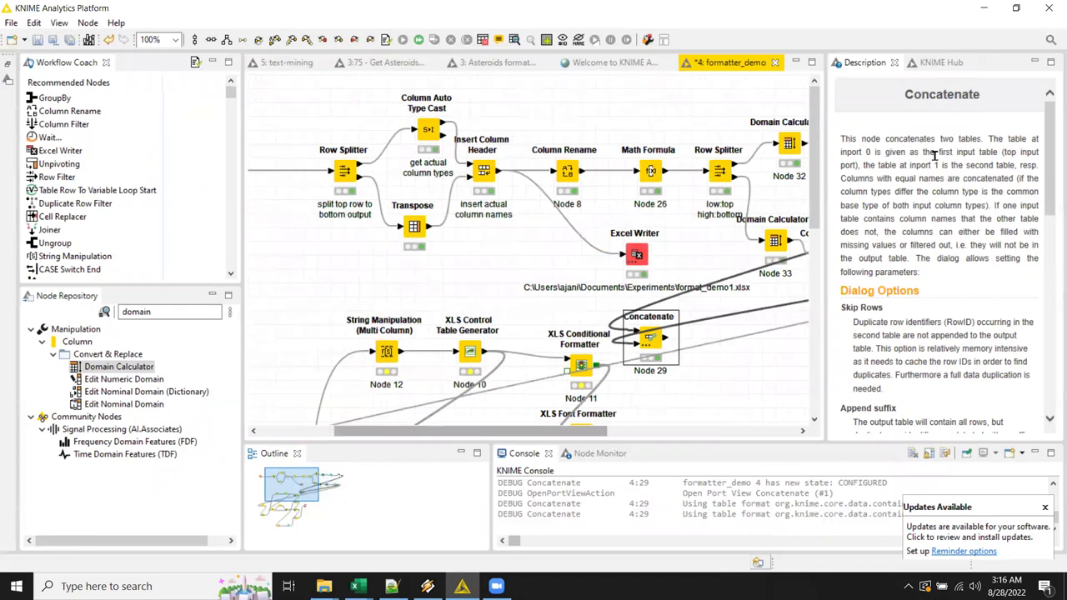
Step: Minimize the node description view to widen the workflow canvas around the XLS formatting nodes
click(1035, 63)
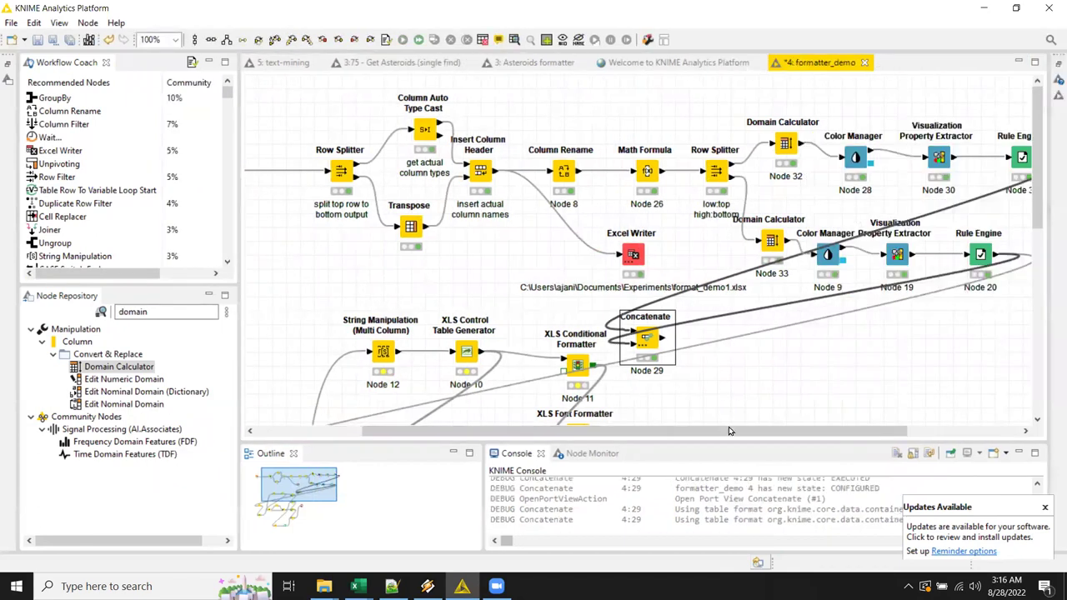
drag(722, 432, 703, 432)
scroll(717, 365, down, 2)
scroll(717, 364, down, 2)
scroll(704, 346, up, 2)
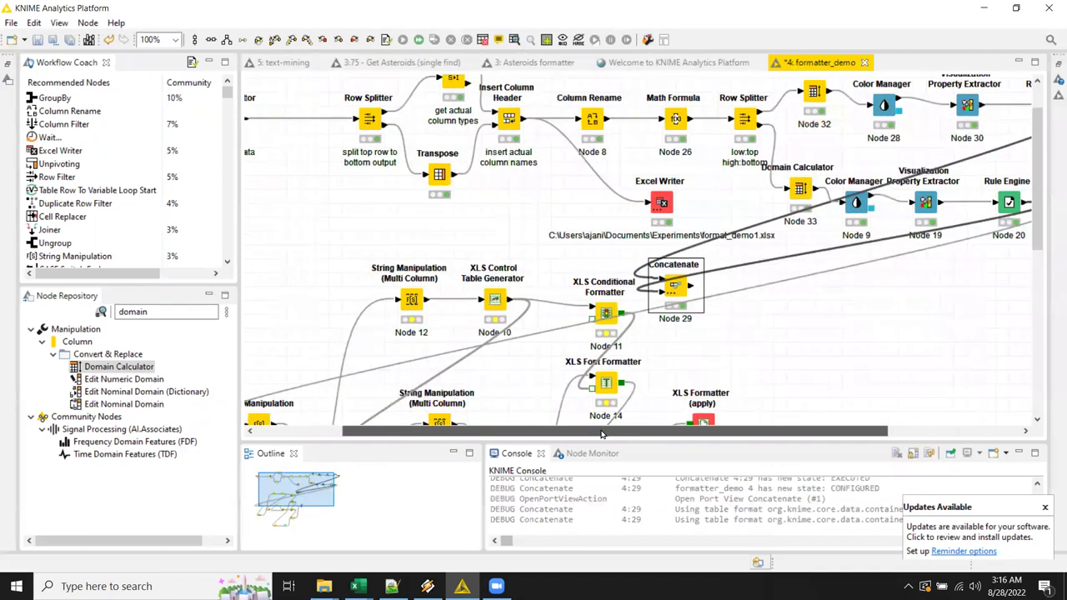
Step: Move the String Manipulation node (Node 21) beside the Concatenate node and feed the concatenated output into it
drag(605, 434, 491, 431)
drag(352, 426, 872, 314)
drag(773, 286, 867, 314)
Step: Move the String Replacer node up so it follows the String Manipulation node
scroll(867, 310, down, 2)
scroll(867, 257, down, 2)
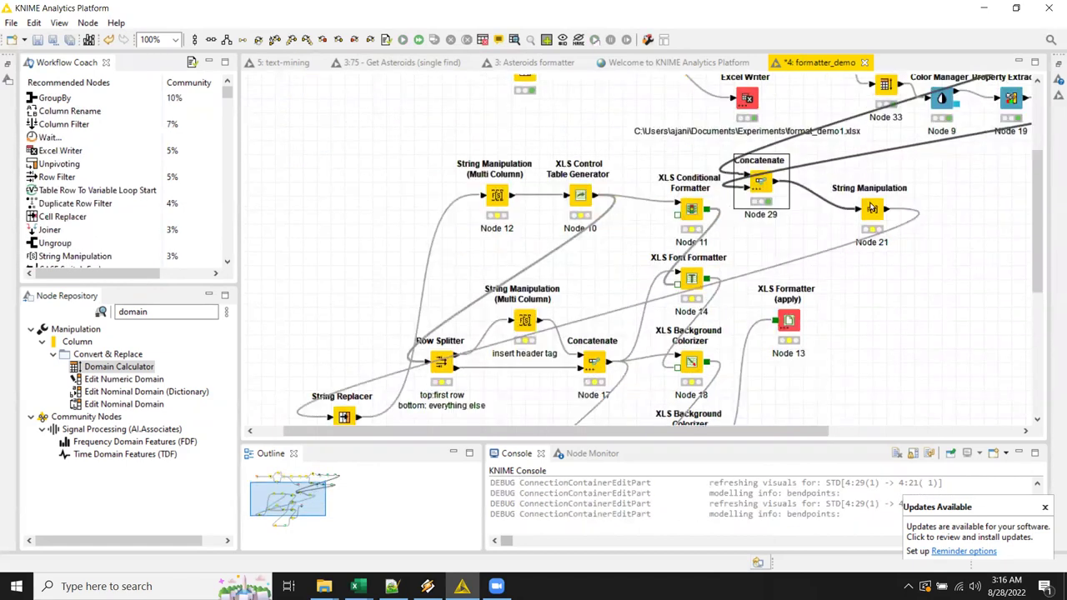
click(871, 208)
scroll(586, 350, down, 2)
drag(347, 371, 959, 163)
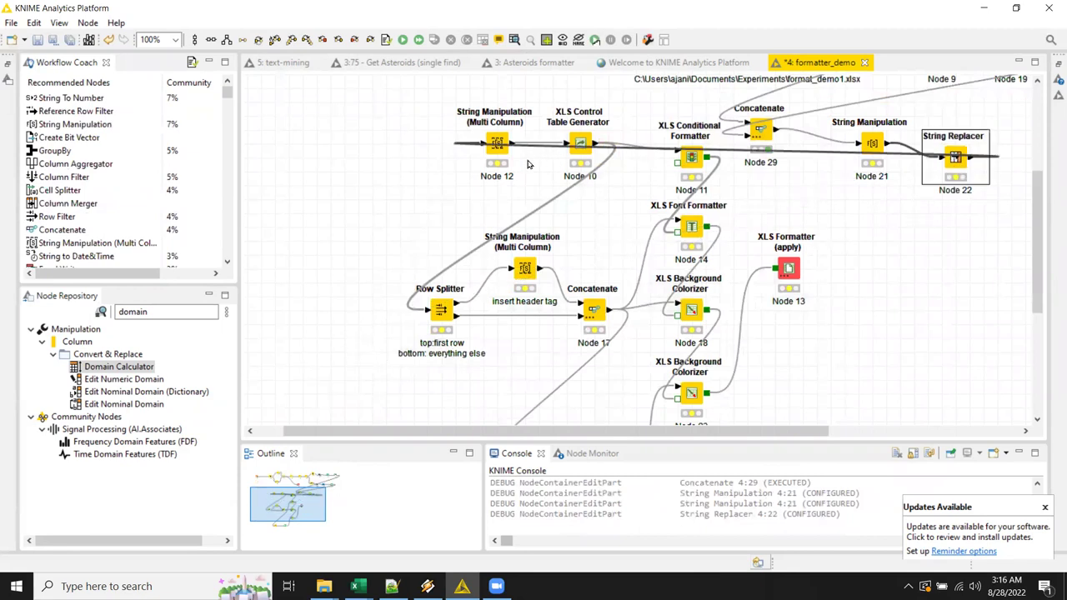
Step: Move the XLS control table and formatting nodes as a group below the String Replacer, and place XLS Formatter (apply) beyond them
drag(352, 133, 690, 418)
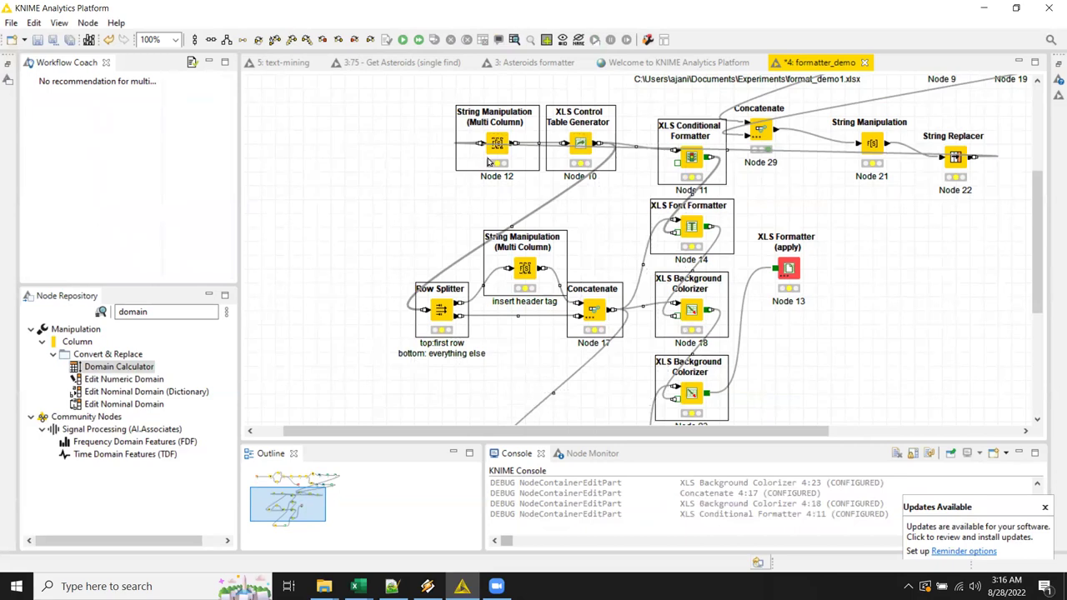
drag(515, 175, 918, 287)
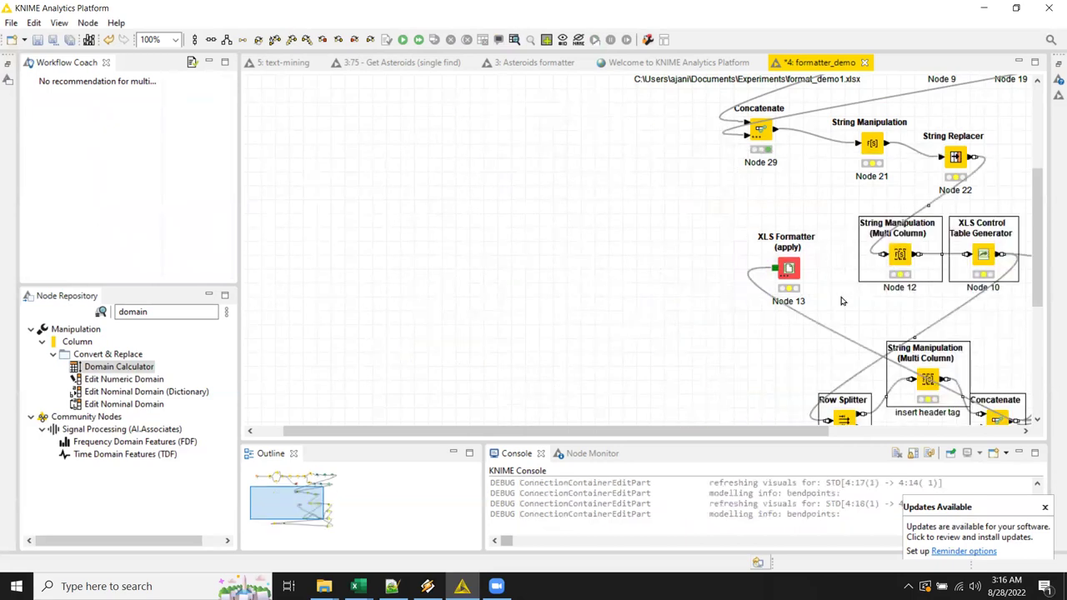
drag(676, 432, 871, 350)
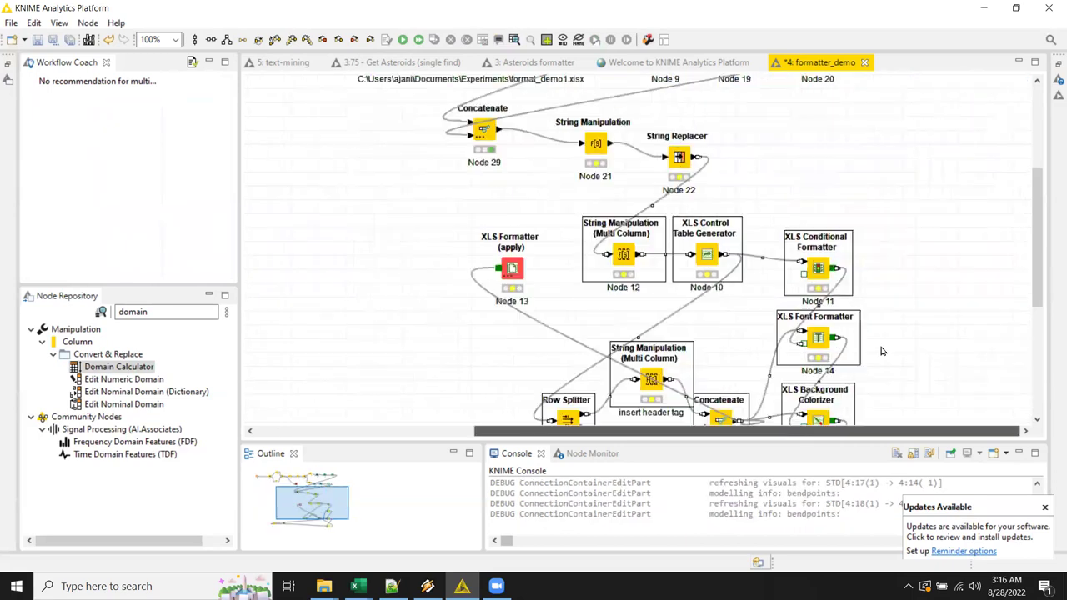
drag(528, 274, 942, 192)
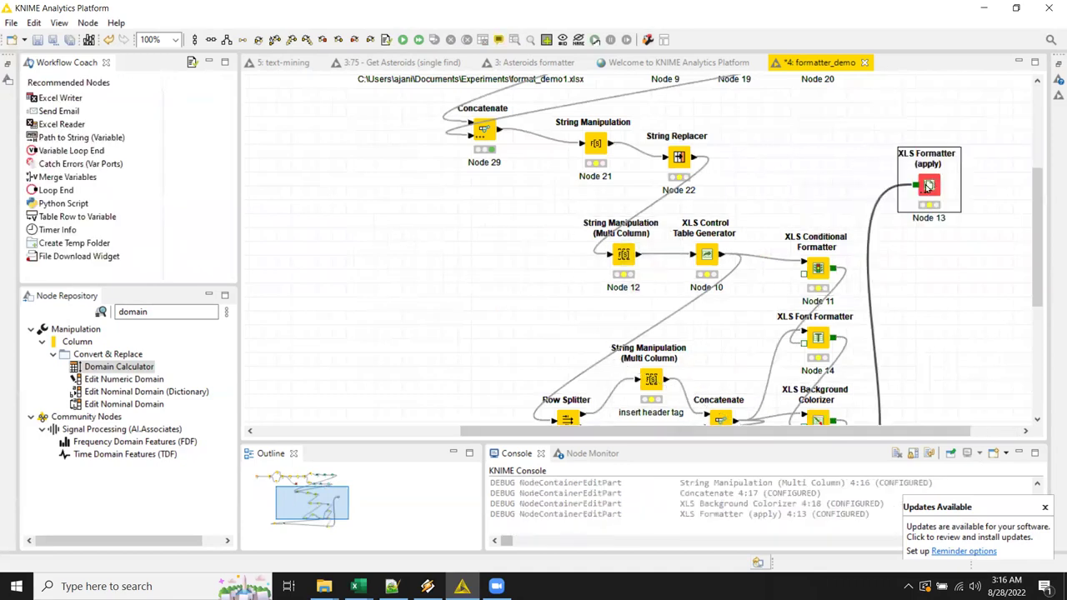
Step: Try to execute the last XLS Background Colorizer (Node 23) together with its upstream nodes
scroll(923, 243, up, 3)
scroll(838, 251, up, 2)
scroll(833, 258, down, 10)
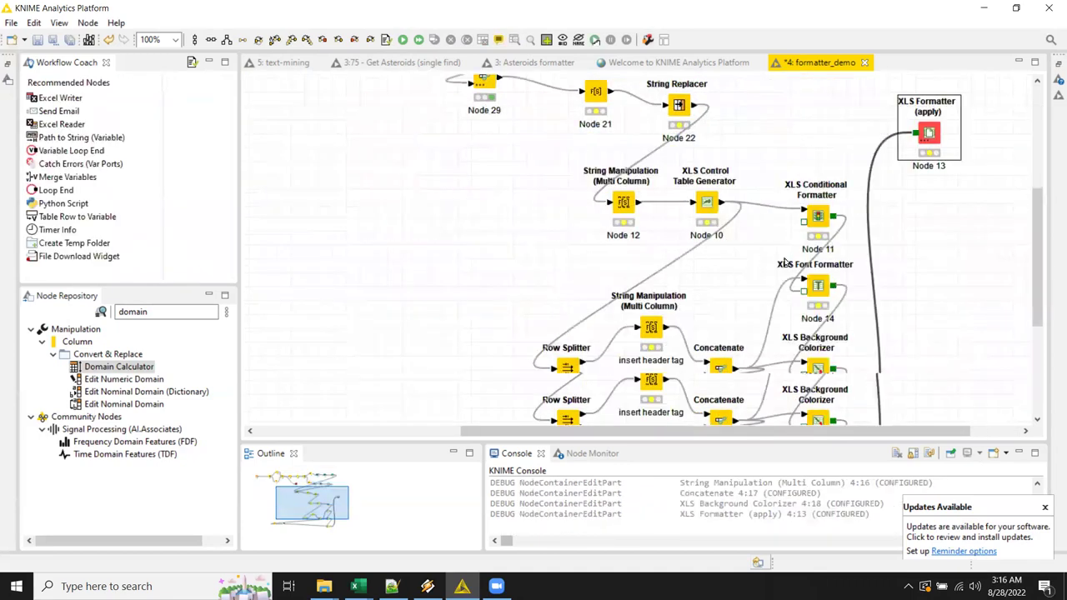
right_click(817, 295)
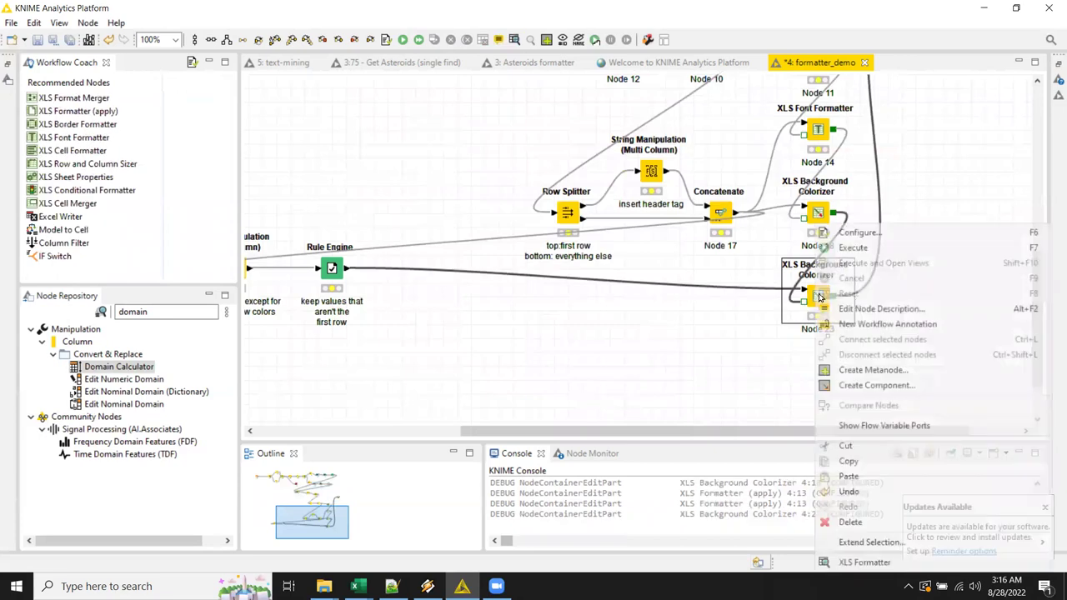
click(859, 247)
Step: Move the table-clearing String Manipulation (Multi Column) and its Rule Engine below Concatenate Node 17, next to the last Background Colorizer
drag(742, 433, 605, 433)
drag(637, 387, 432, 270)
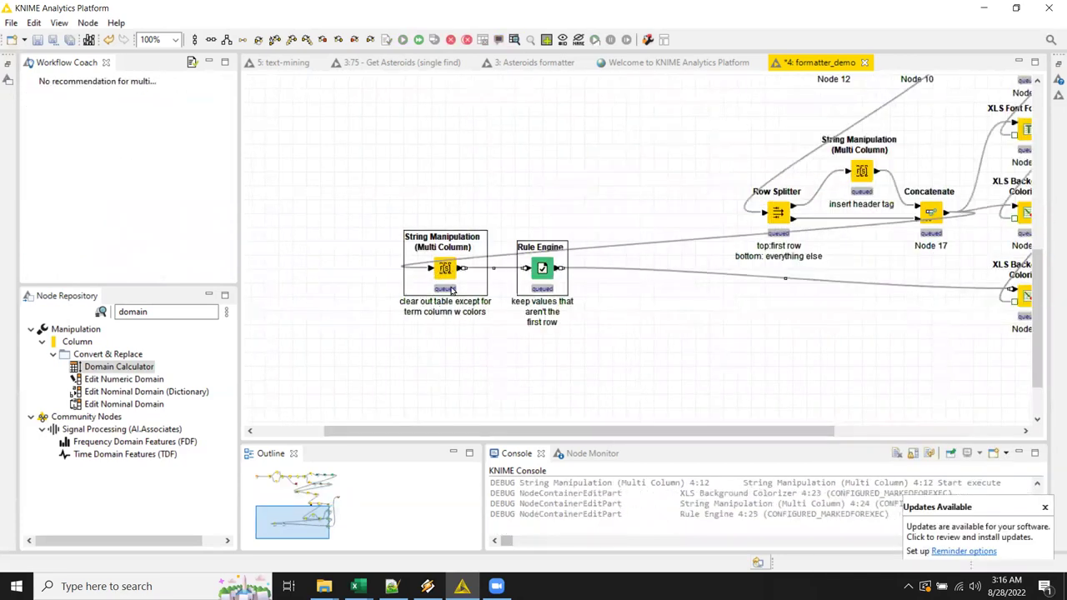
drag(540, 282, 929, 337)
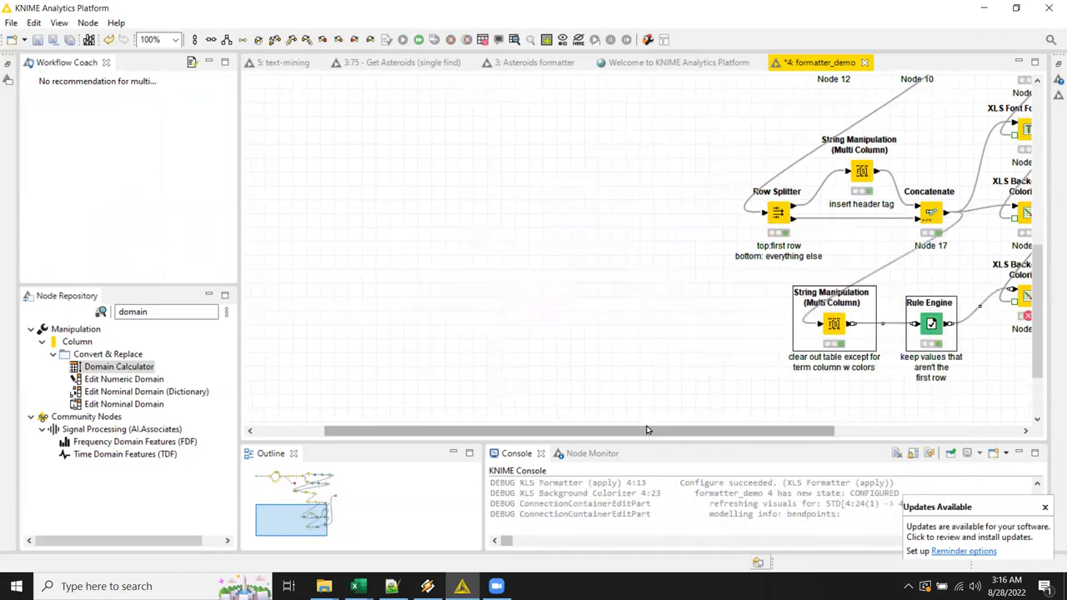
drag(630, 435, 817, 432)
Step: Check the status message of the last XLS Background Colorizer
scroll(786, 350, up, 3)
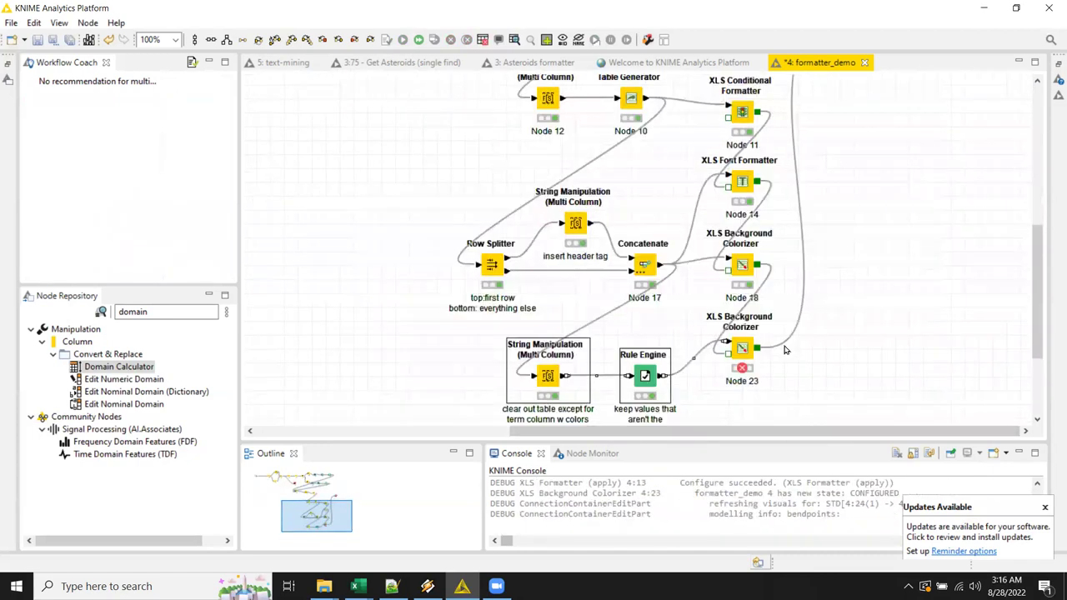
scroll(784, 350, down, 3)
mouse_move(742, 369)
Step: Examine the row order in the index column and the color column of Concatenate Node 29's output table, and close it
scroll(828, 340, up, 5)
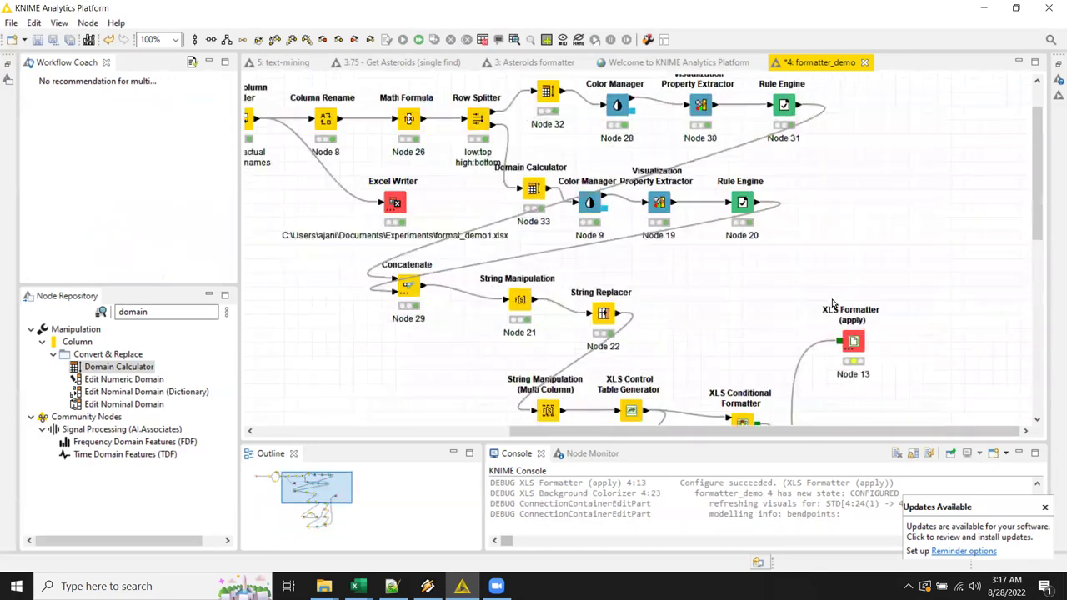
scroll(822, 310, up, 1)
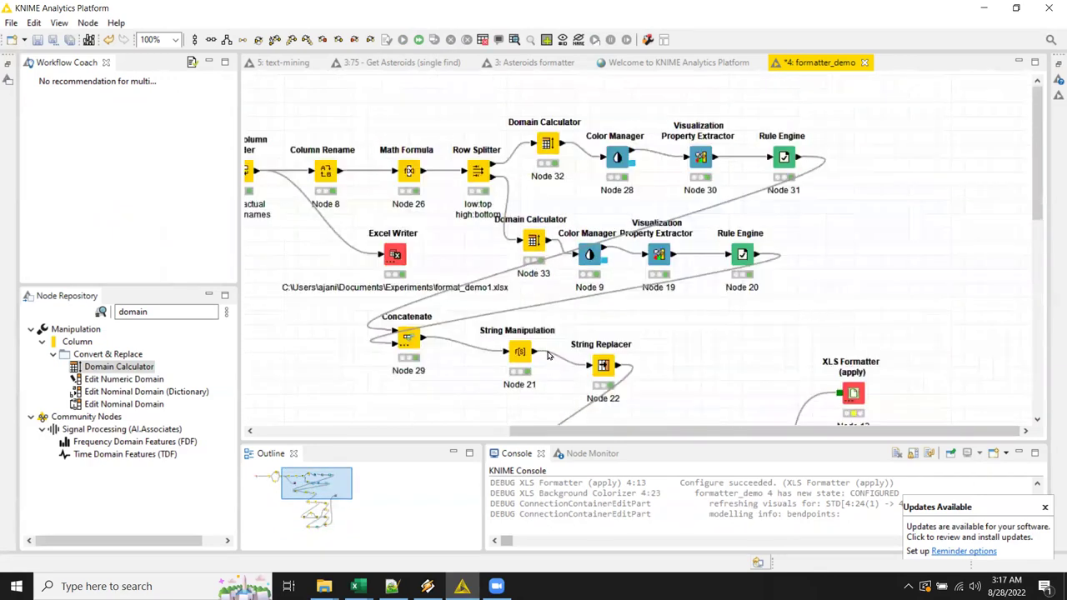
right_click(406, 342)
click(477, 564)
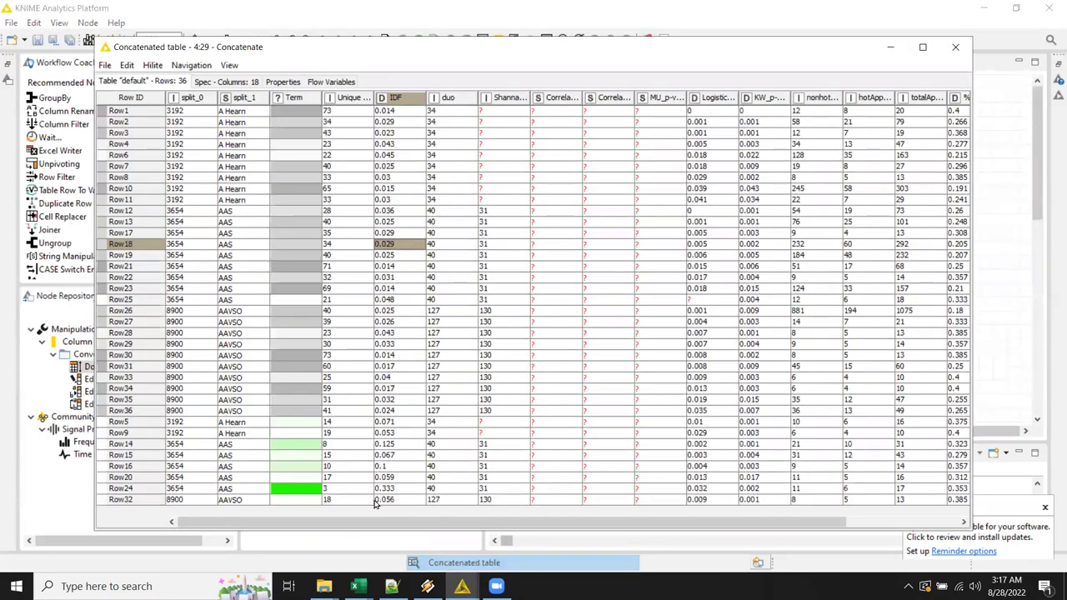
drag(310, 518, 560, 523)
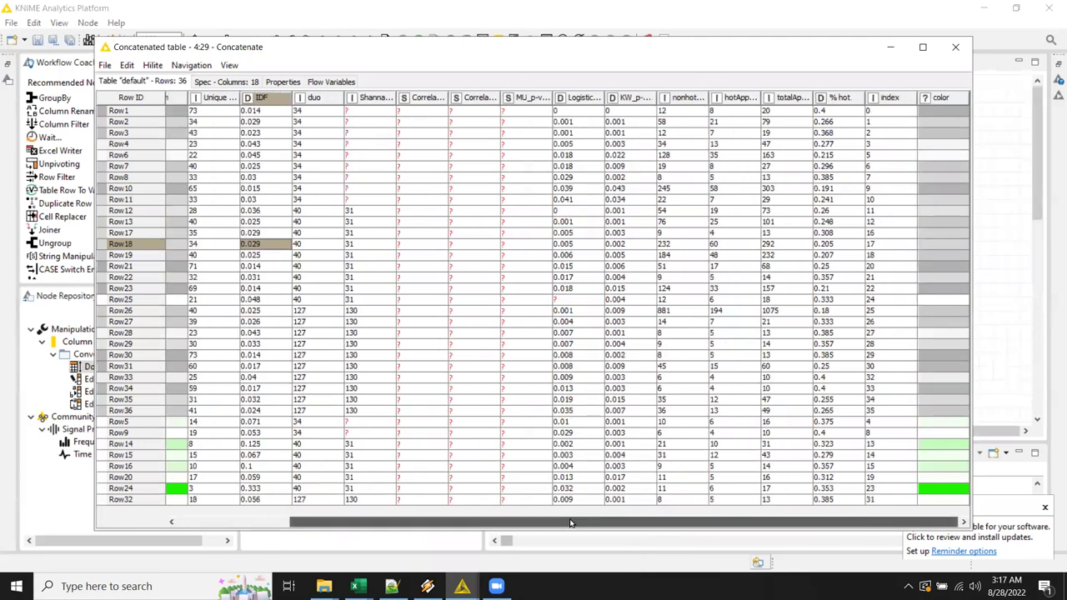
drag(890, 122, 896, 200)
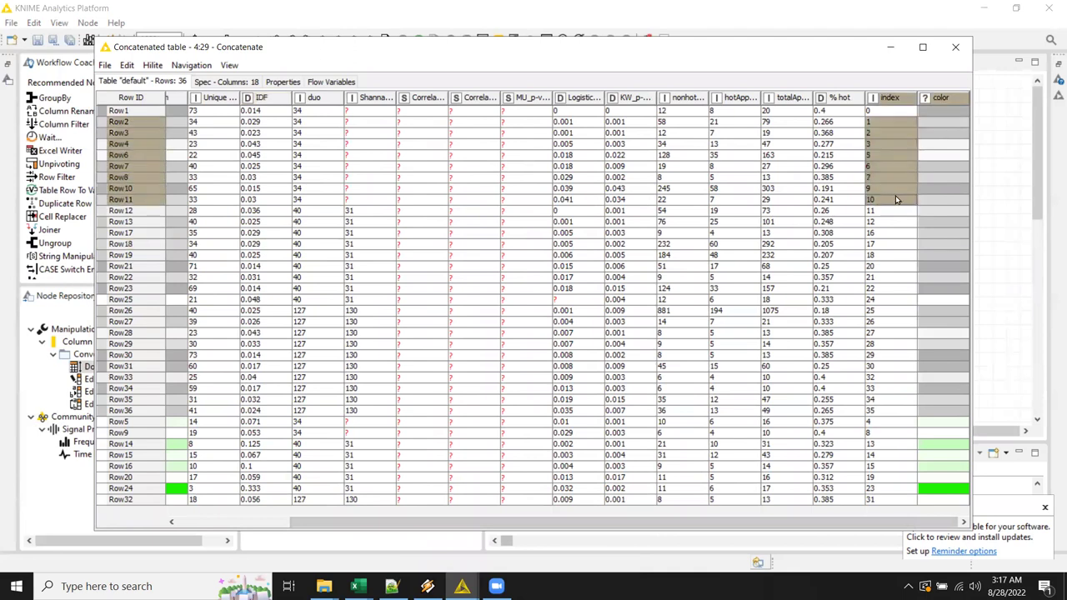
click(892, 244)
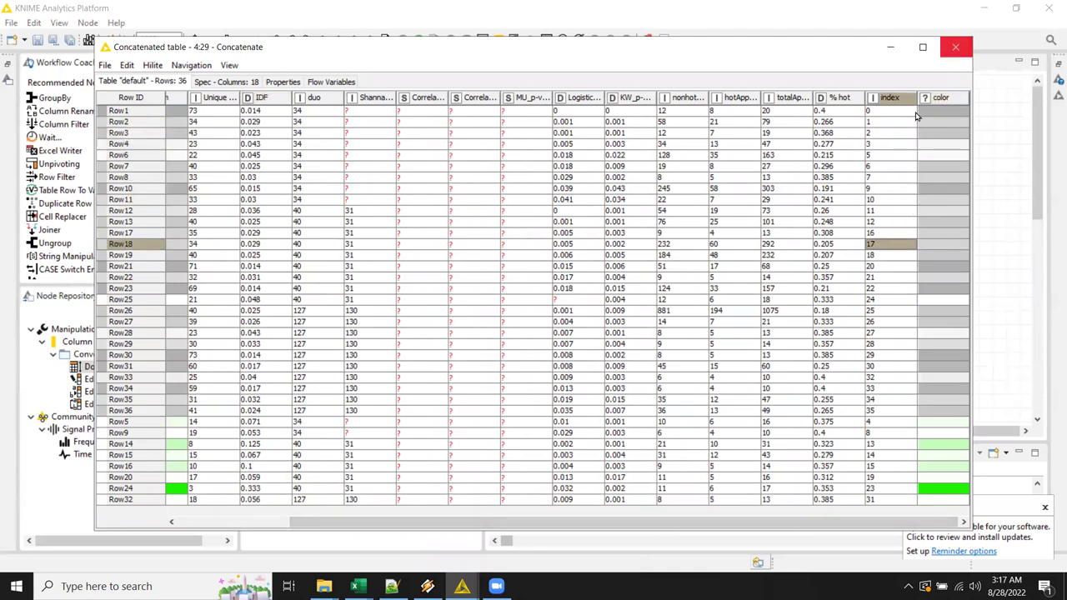
click(954, 47)
Step: Align the Concatenate, String Manipulation and String Replacer nodes in one row, leaving a gap after the Concatenate
scroll(696, 265, down, 3)
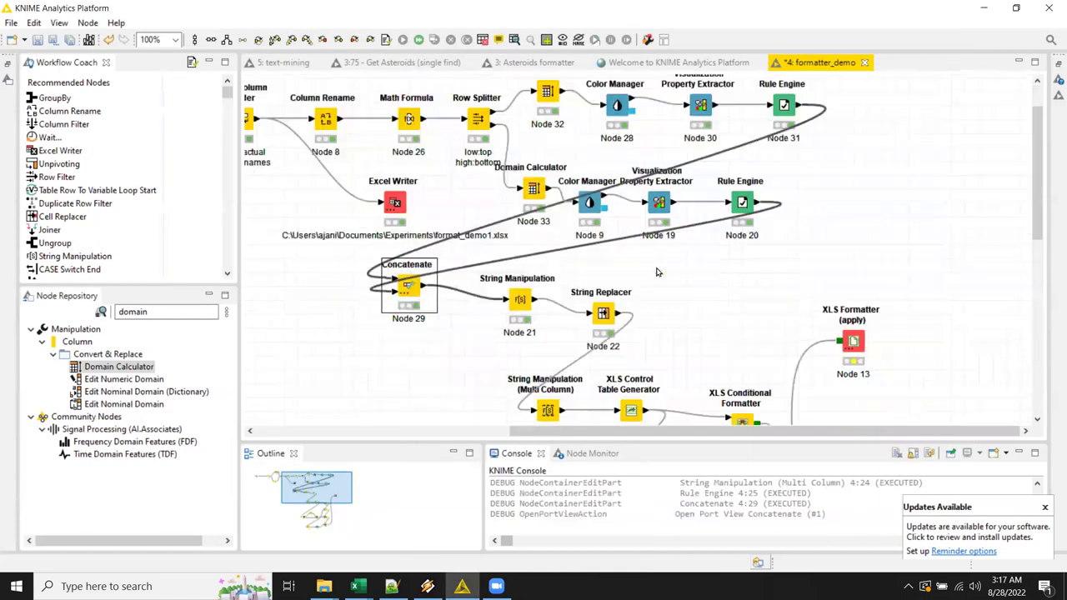
scroll(654, 281, down, 1)
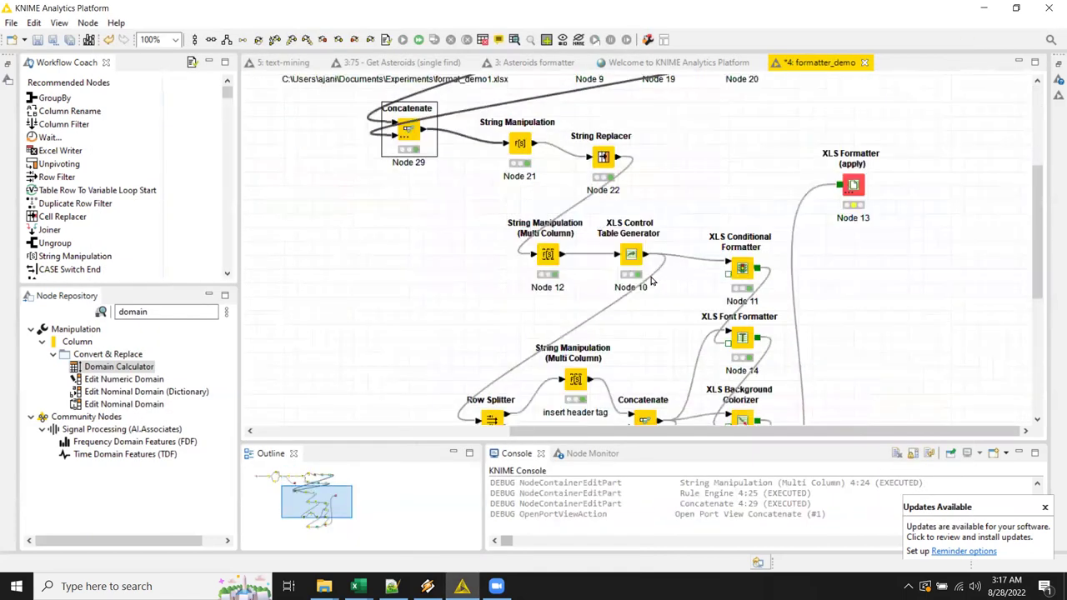
scroll(654, 282, up, 1)
scroll(684, 284, down, 4)
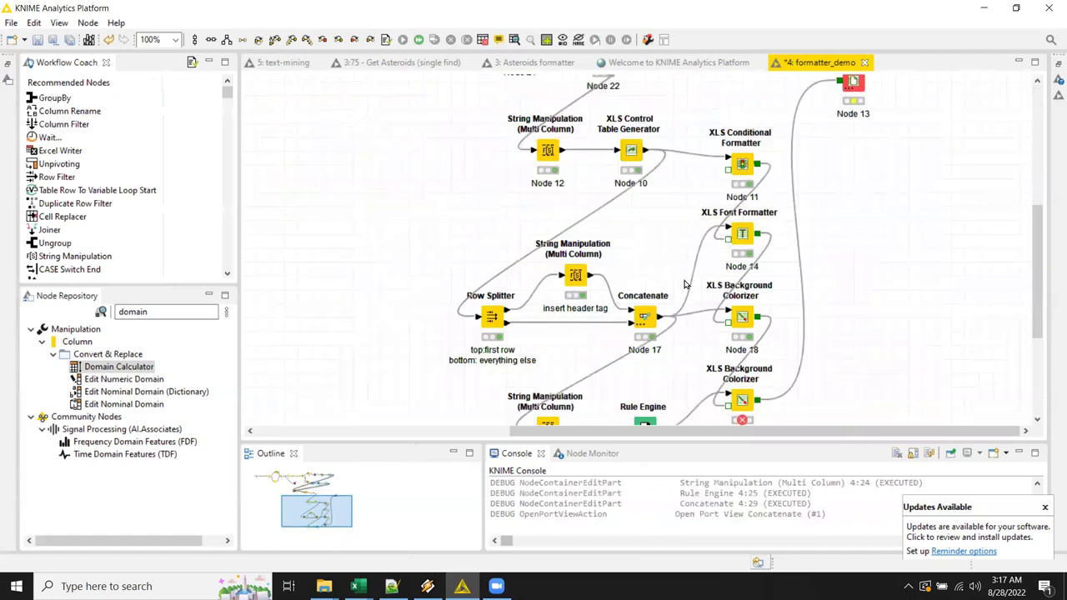
scroll(684, 285, up, 4)
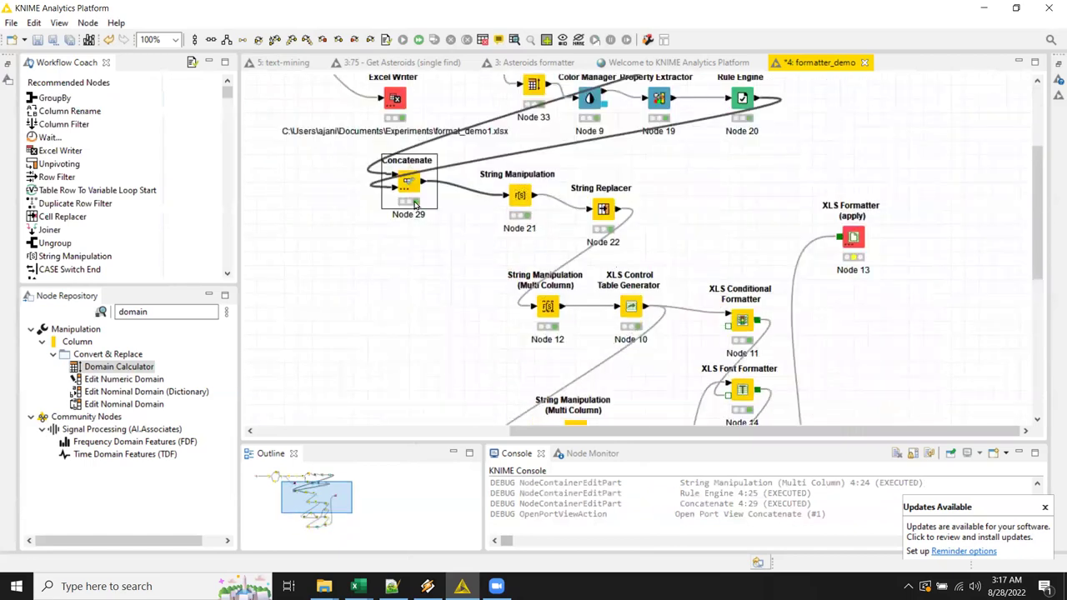
drag(406, 183, 393, 225)
drag(506, 197, 481, 229)
drag(588, 211, 532, 225)
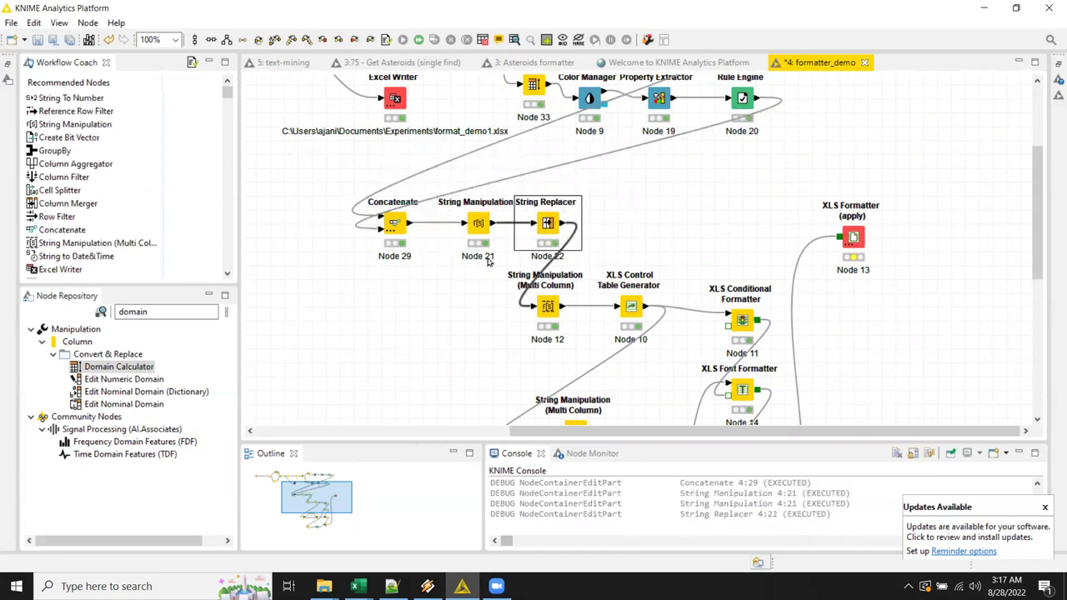
drag(404, 225, 377, 225)
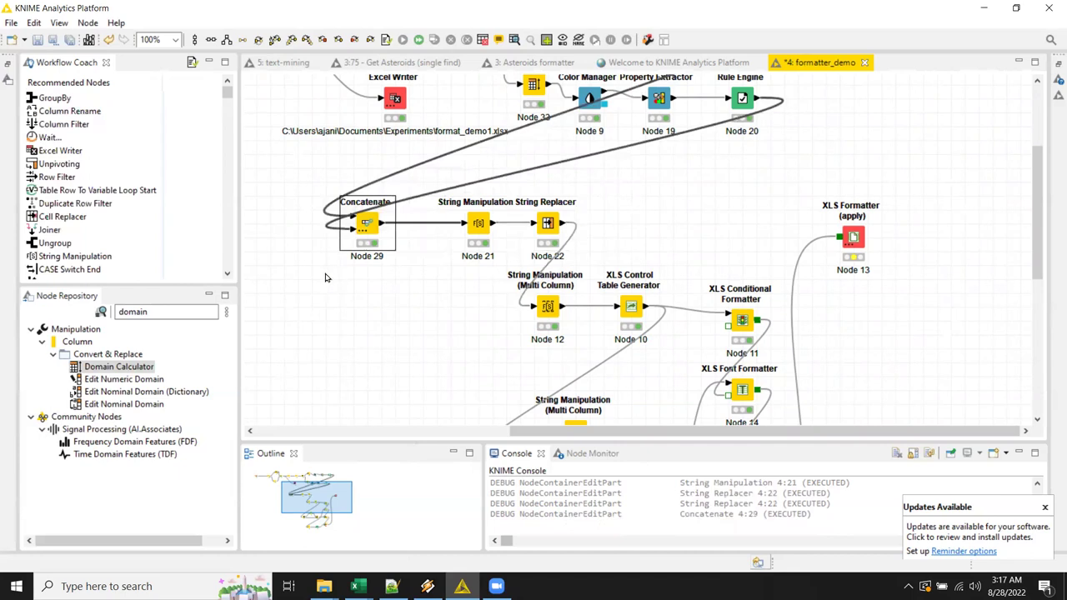
Step: Insert a Column Filter between the Concatenate and String Manipulation nodes that excludes the index and color columns
drag(71, 125, 426, 226)
double_click(437, 223)
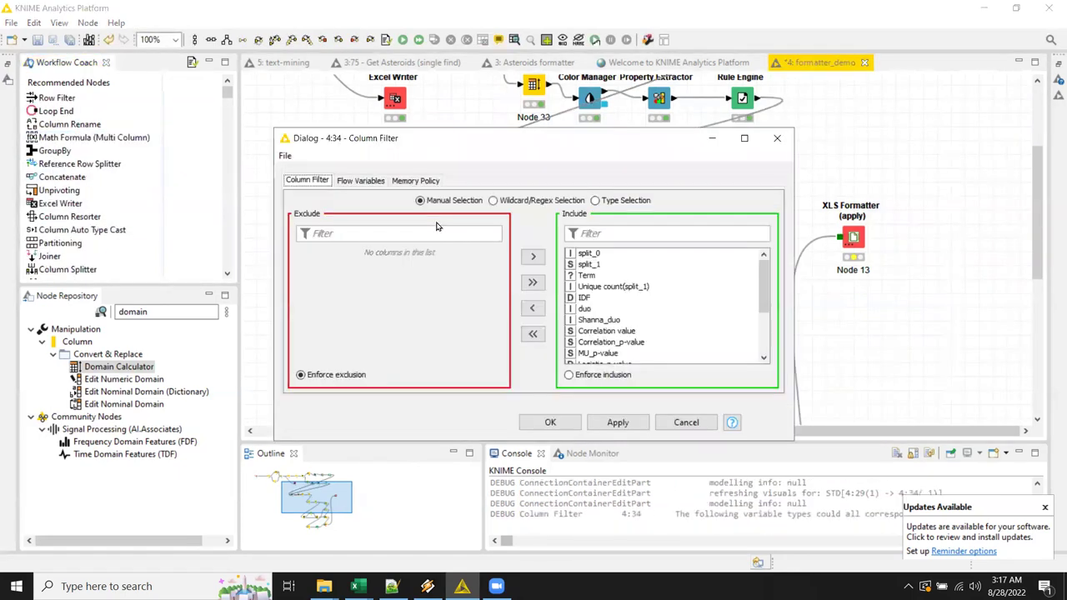
drag(763, 286, 661, 362)
double_click(586, 357)
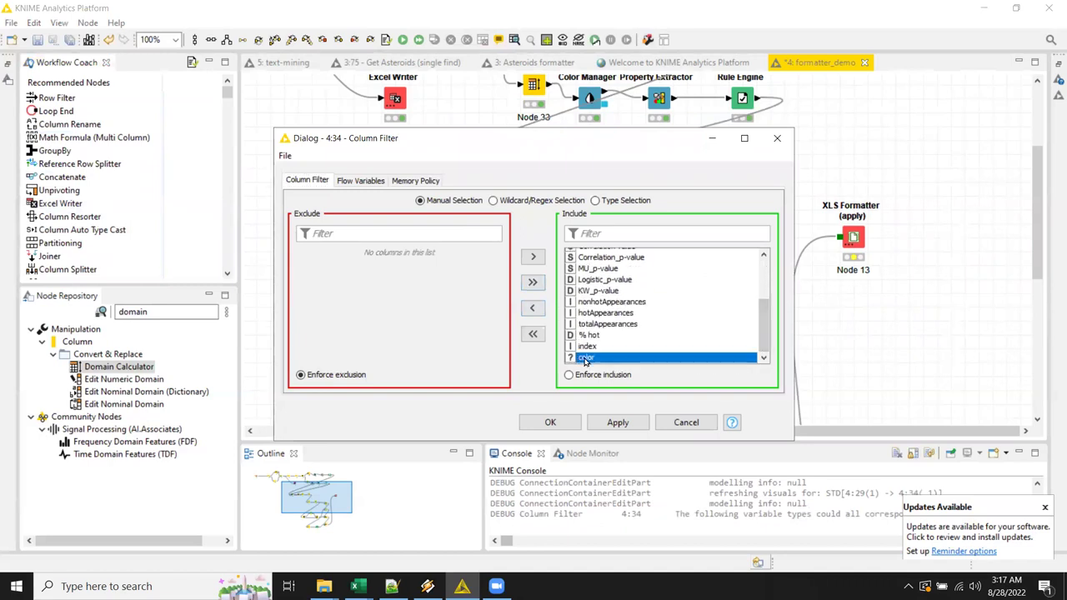
double_click(586, 357)
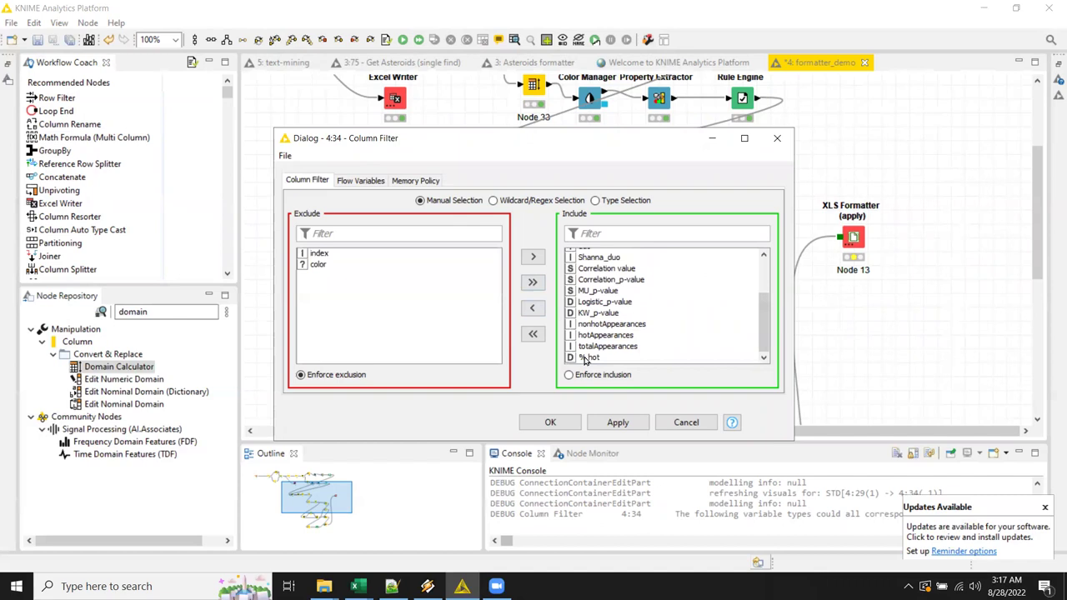
click(563, 425)
Step: Spread the Concatenate and Column Filter nodes apart to make room for another node between them
click(319, 228)
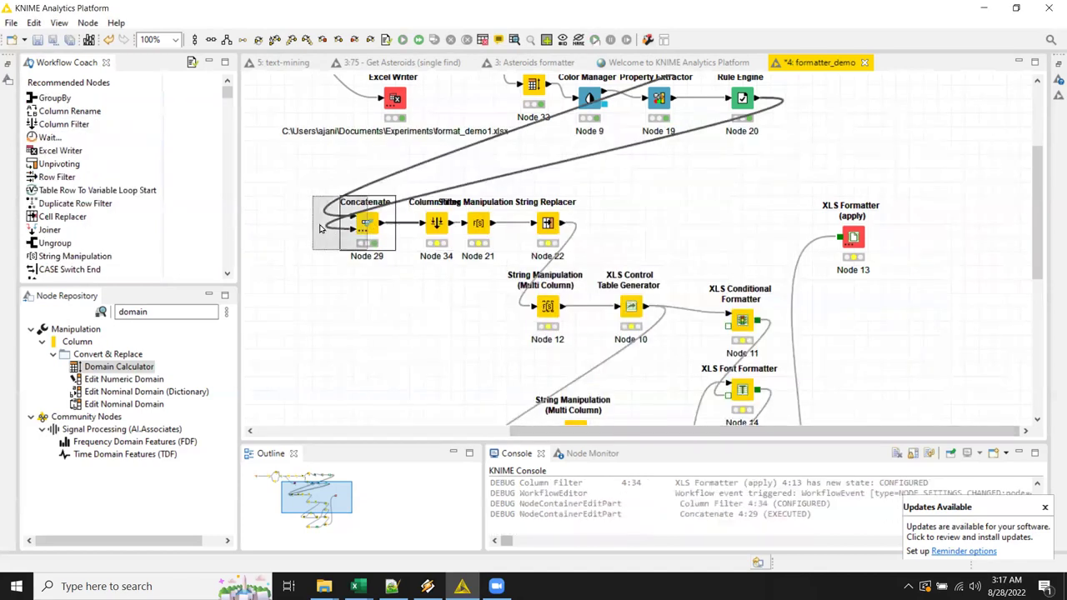
drag(320, 228, 249, 228)
drag(436, 225, 421, 225)
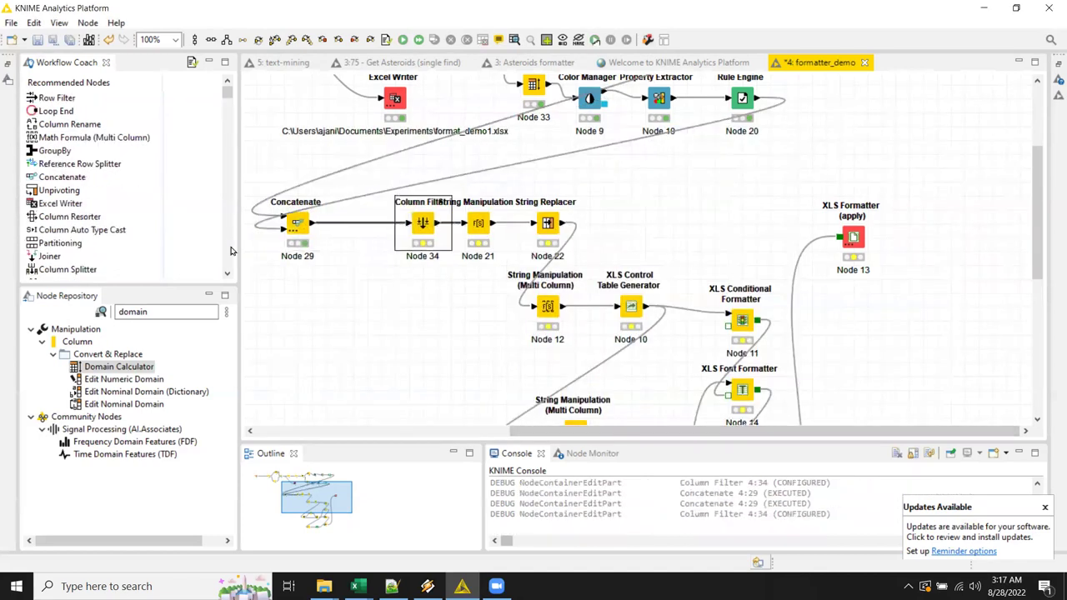
click(292, 225)
Step: Insert a Sorter node between the Concatenate and Column Filter nodes, sorting by index in ascending order
double_click(158, 311)
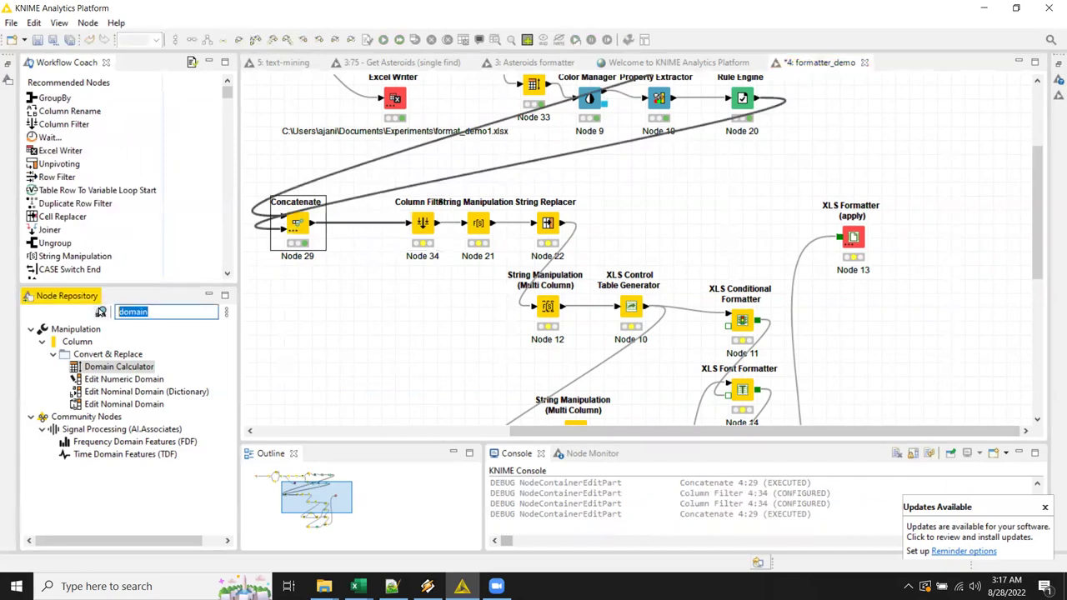
text(sort)
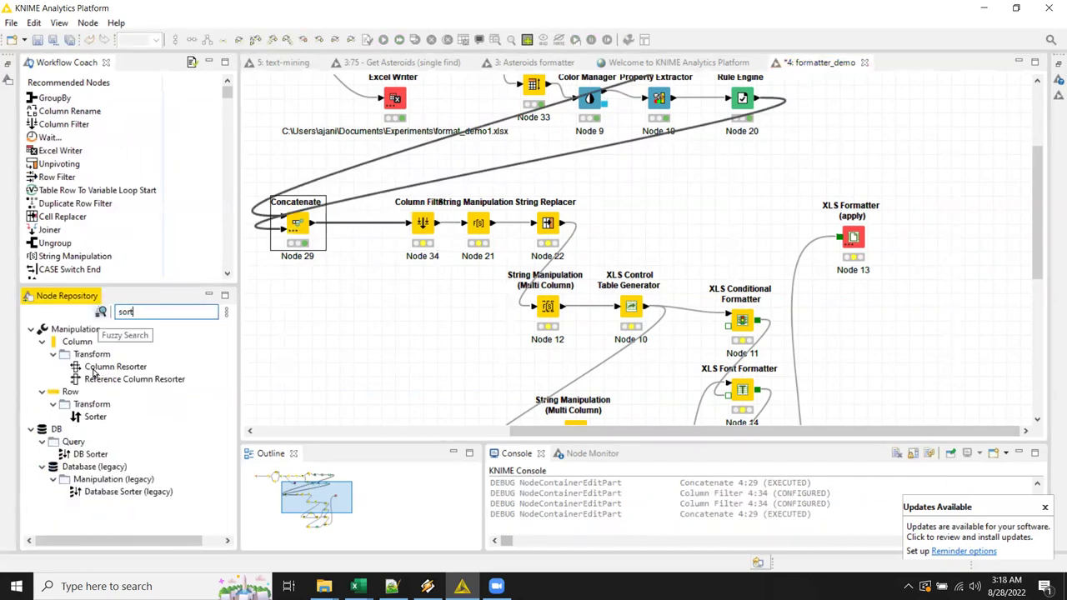
drag(95, 417, 363, 226)
double_click(370, 226)
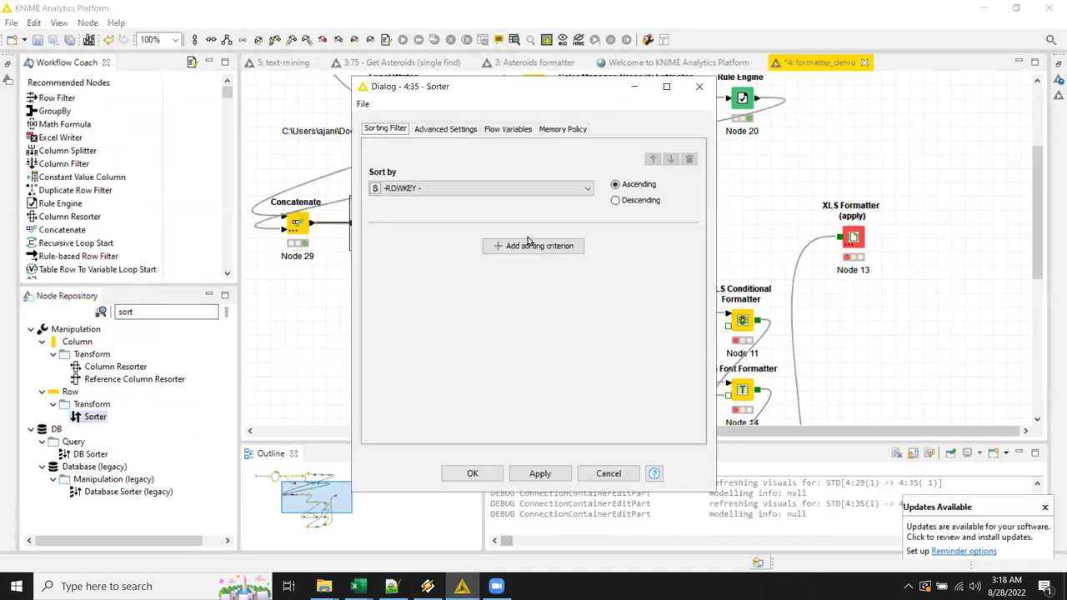
click(508, 188)
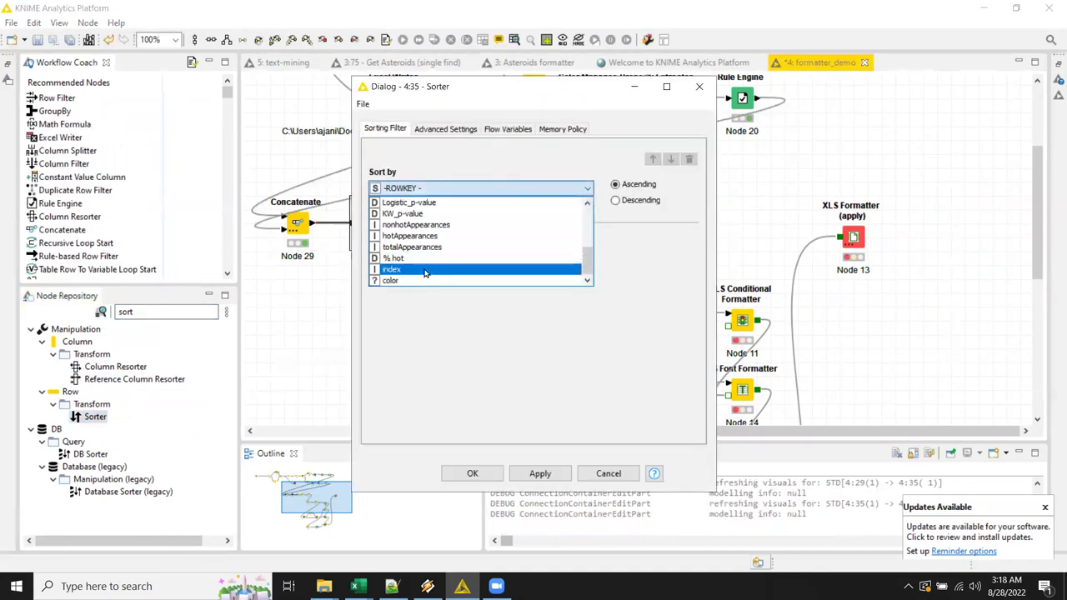
click(467, 269)
click(472, 473)
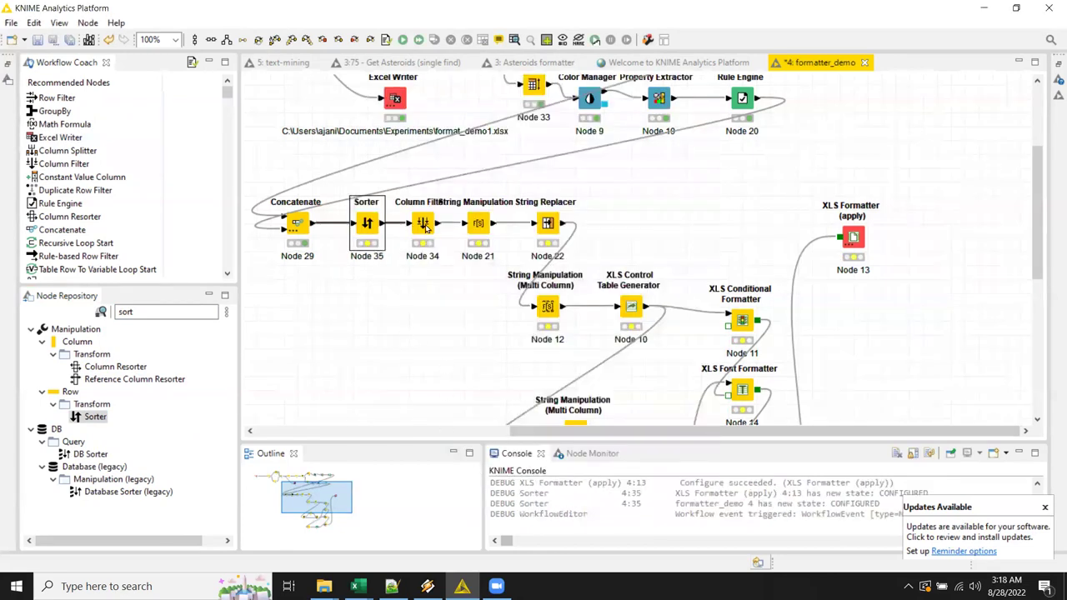
Step: Execute the workflow up to the last XLS Background Colorizer node, Node 23
right_click(423, 223)
click(376, 293)
scroll(584, 333, down, 4)
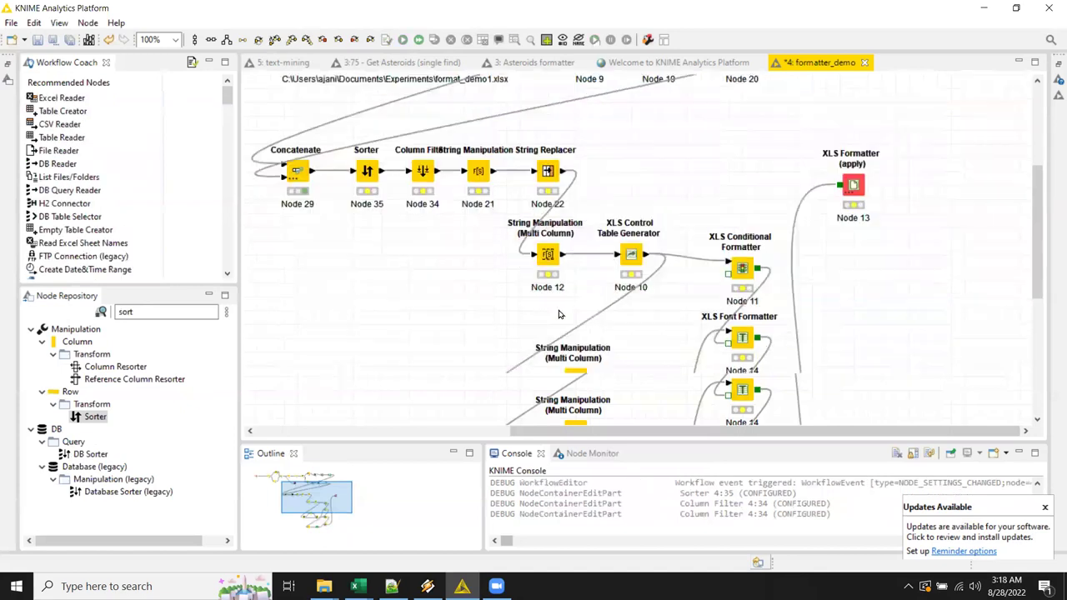
click(739, 390)
right_click(738, 390)
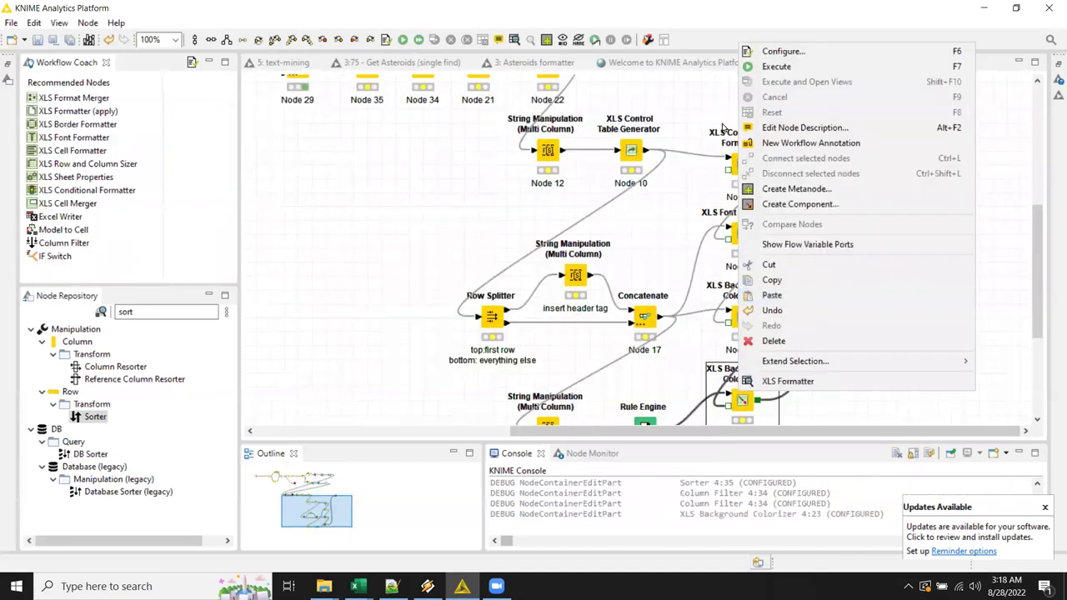
click(776, 67)
scroll(760, 275, down, 3)
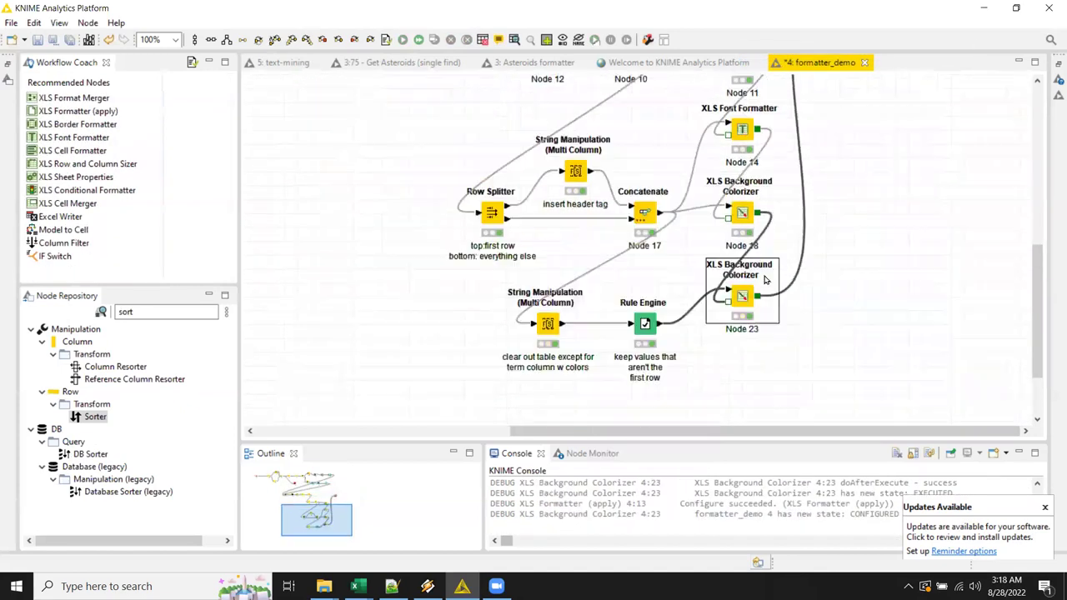
scroll(761, 275, up, 1)
scroll(760, 275, up, 3)
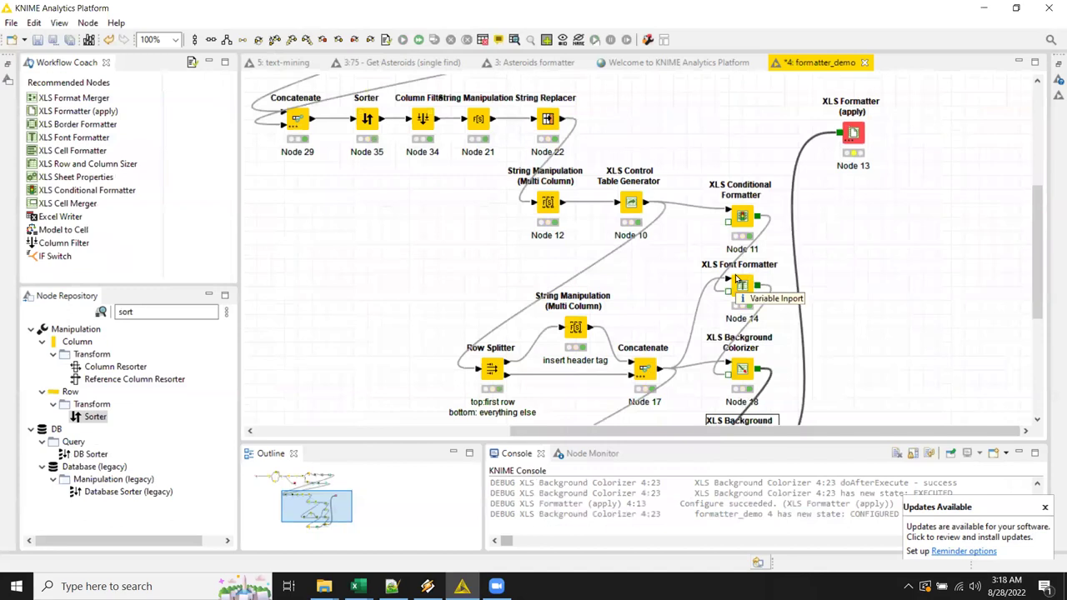
Step: Move the Column Filter node out of the upper row to a spot just below the Sorter node
click(421, 126)
drag(421, 125, 359, 197)
scroll(600, 242, up, 7)
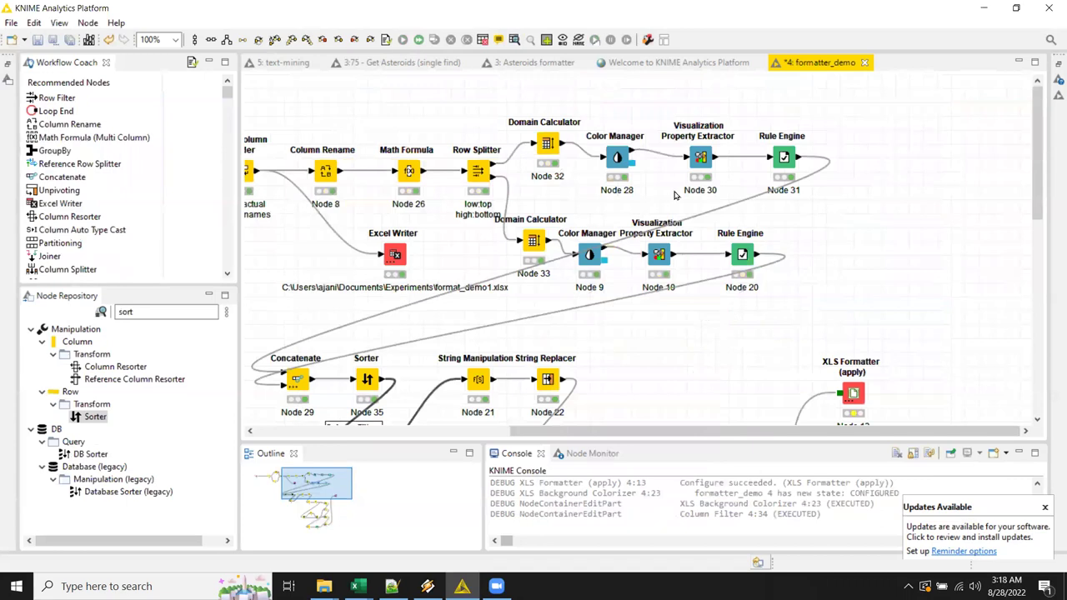
drag(528, 101, 826, 167)
drag(481, 253, 750, 267)
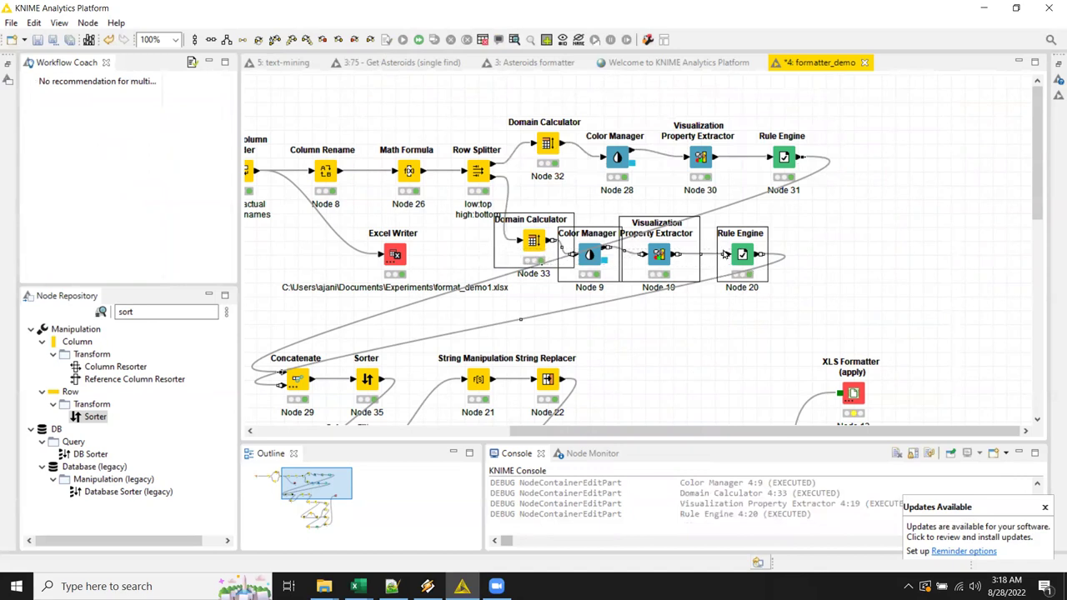
click(506, 108)
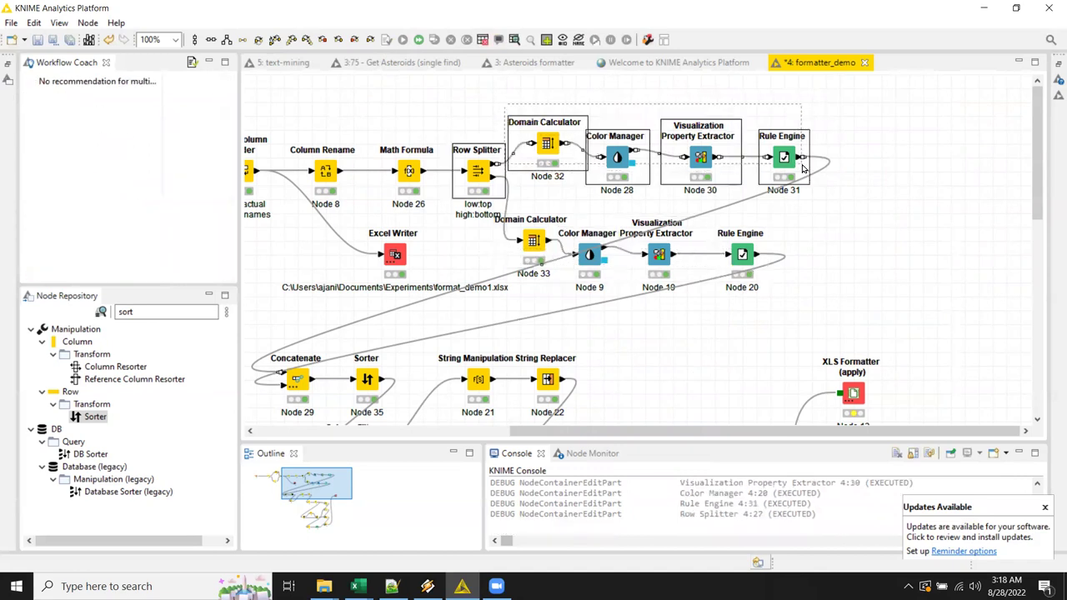
drag(867, 261, 496, 213)
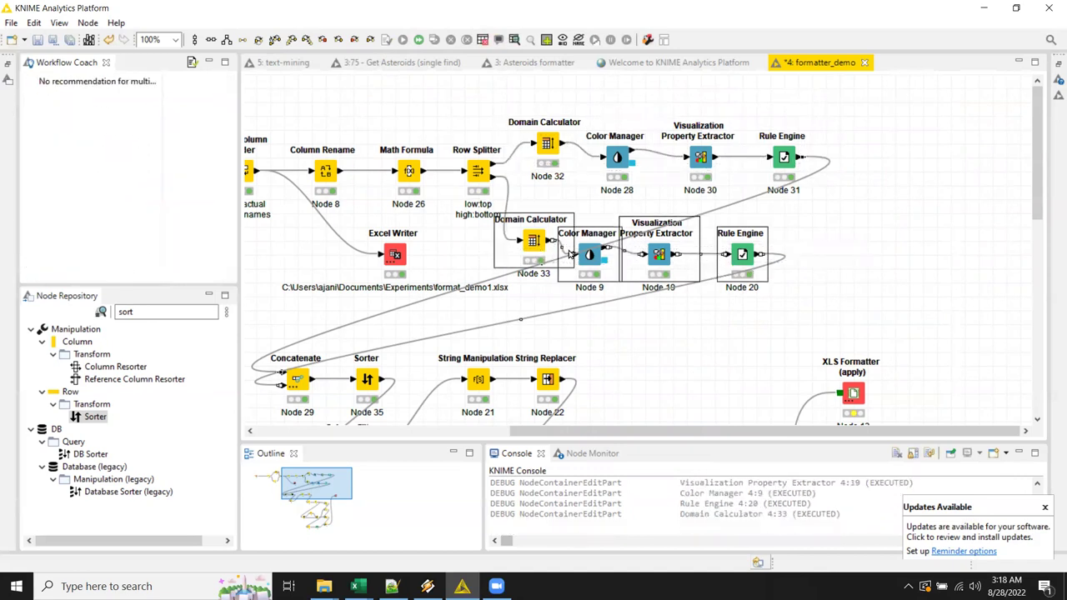
Step: Execute the XLS Formatter (apply) node so it writes and opens format_demo1-formatted.xlsx
scroll(707, 276, down, 5)
click(851, 184)
right_click(850, 183)
click(867, 201)
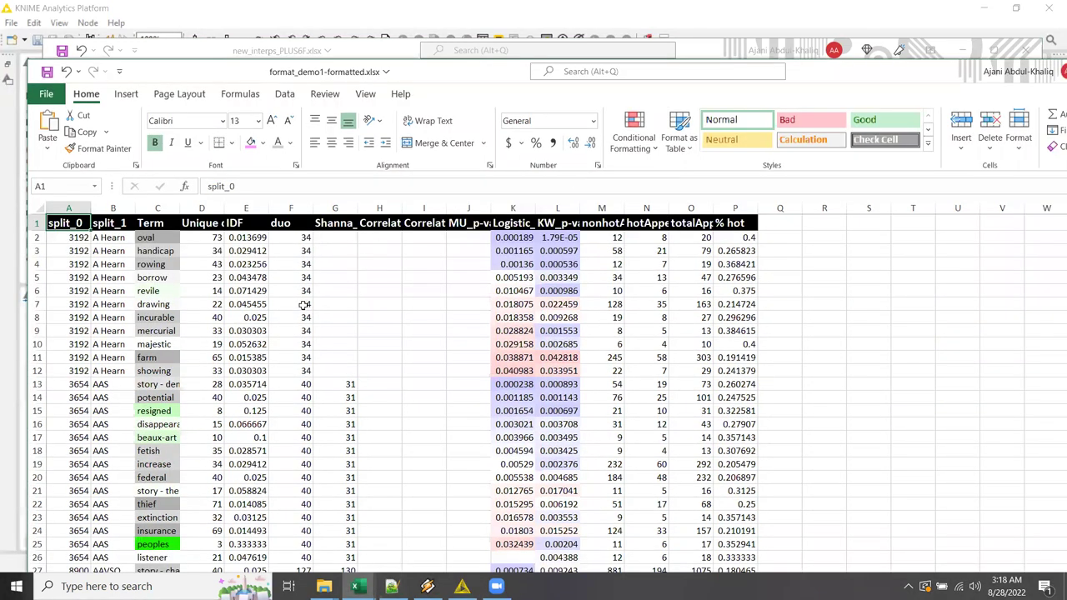
Step: Check the Term column's background colors in the formatted workbook and reposition its window to show more rows
scroll(305, 305, down, 4)
scroll(217, 308, up, 4)
drag(170, 249, 184, 412)
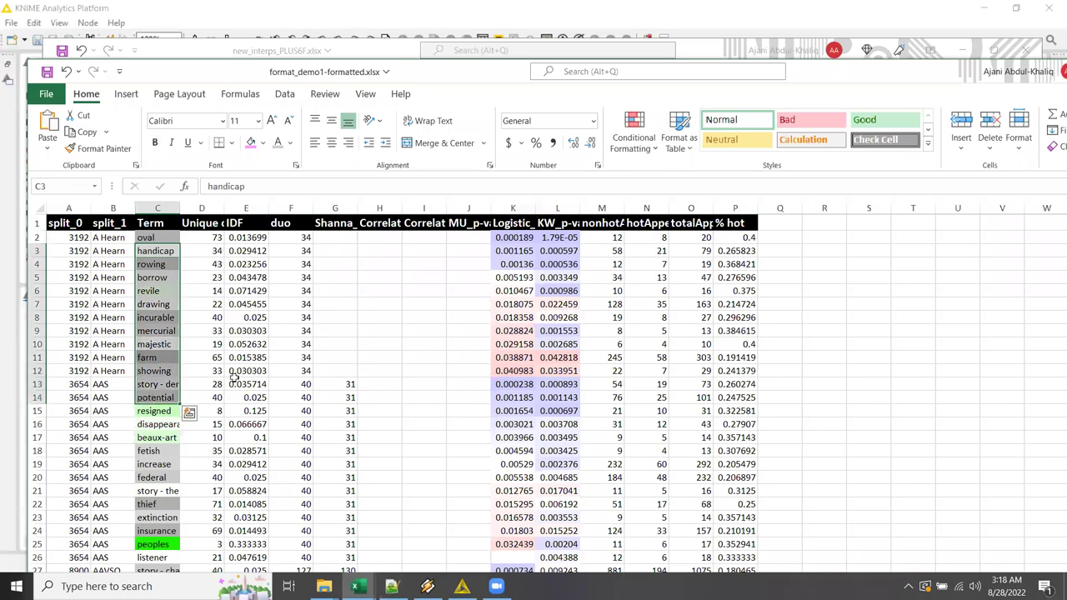
click(254, 317)
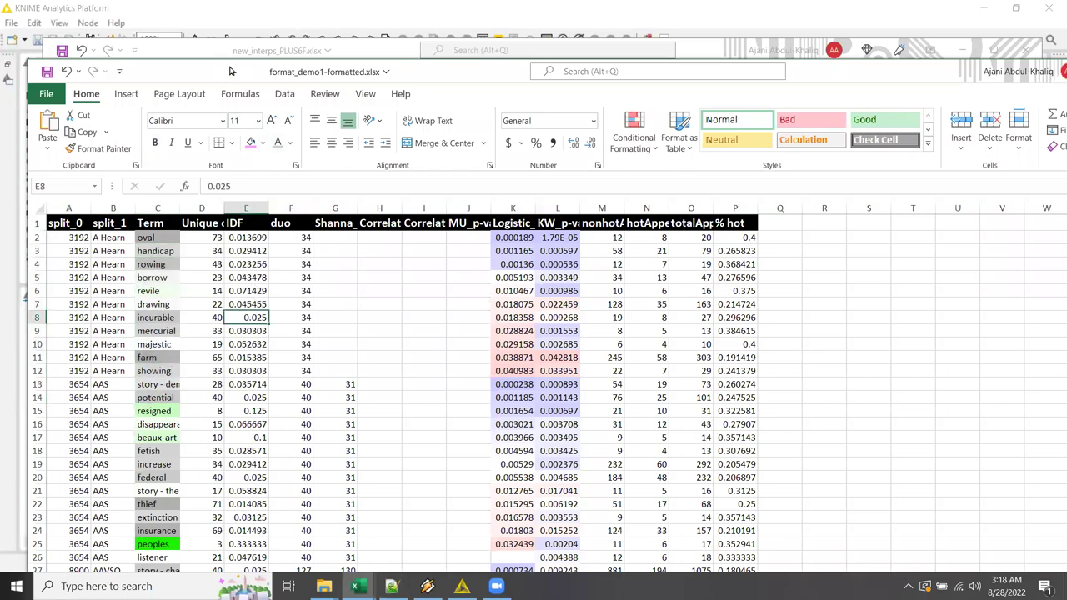
drag(231, 70, 282, 26)
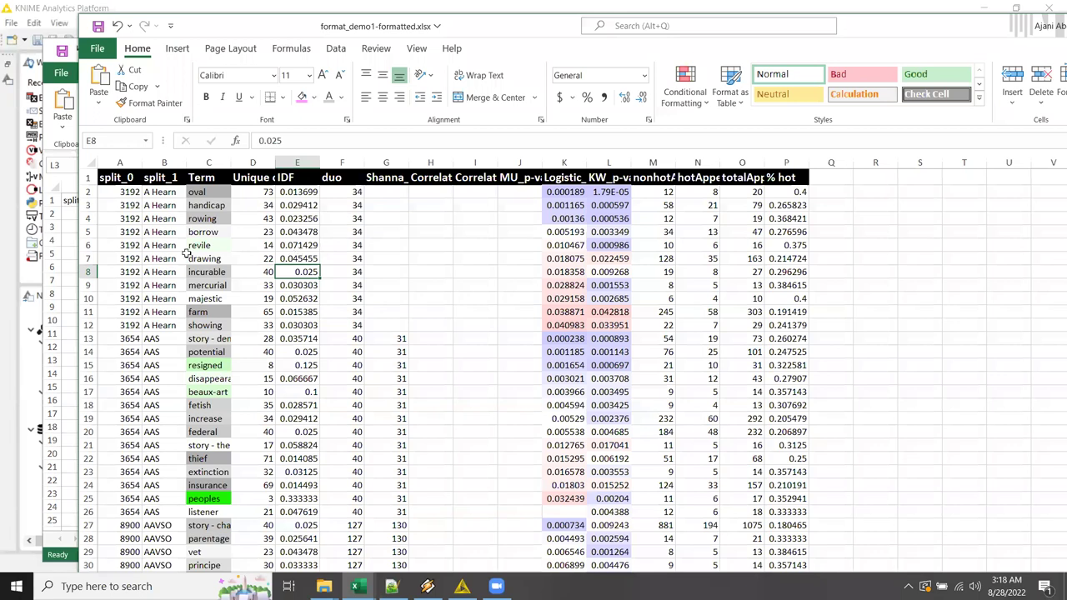
Step: Check from the first to the last row that the records are in order and grouped by split_0
scroll(141, 260, down, 4)
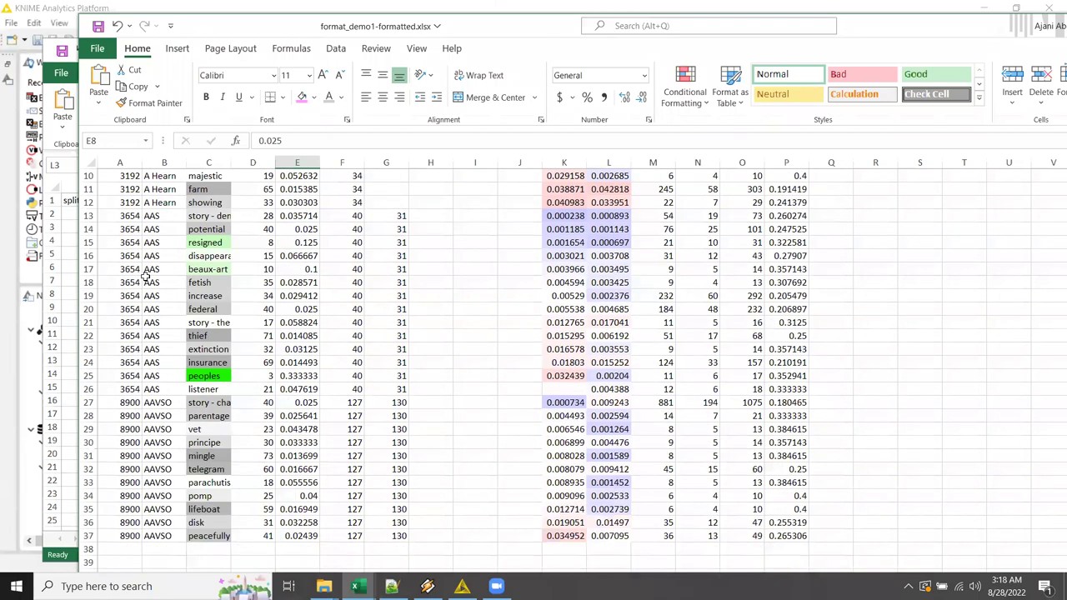
drag(129, 499, 314, 482)
scroll(287, 306, up, 4)
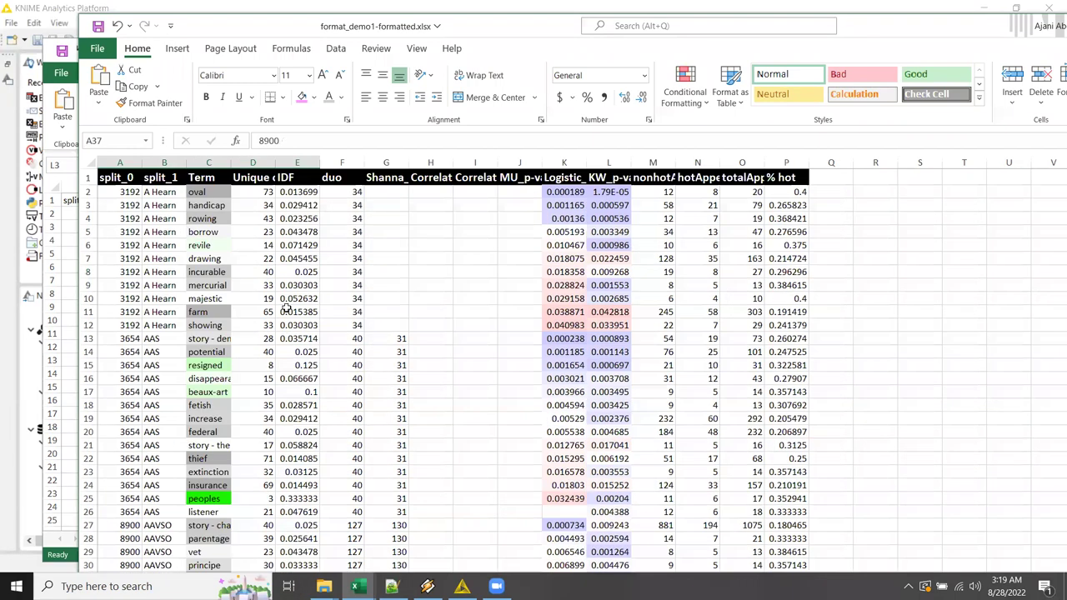
drag(119, 324, 267, 205)
click(346, 325)
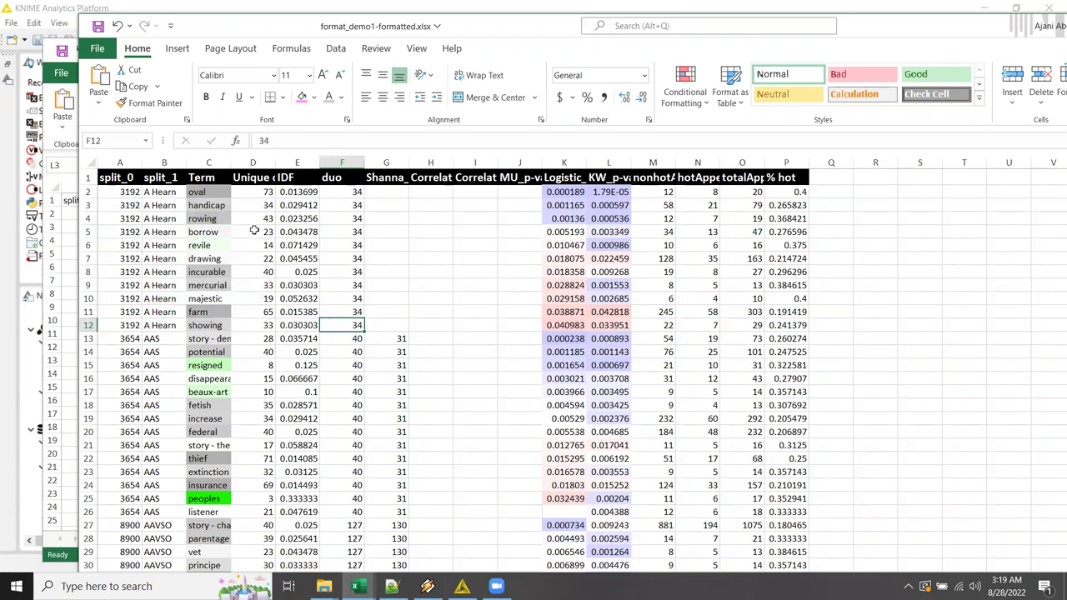
drag(131, 195, 150, 302)
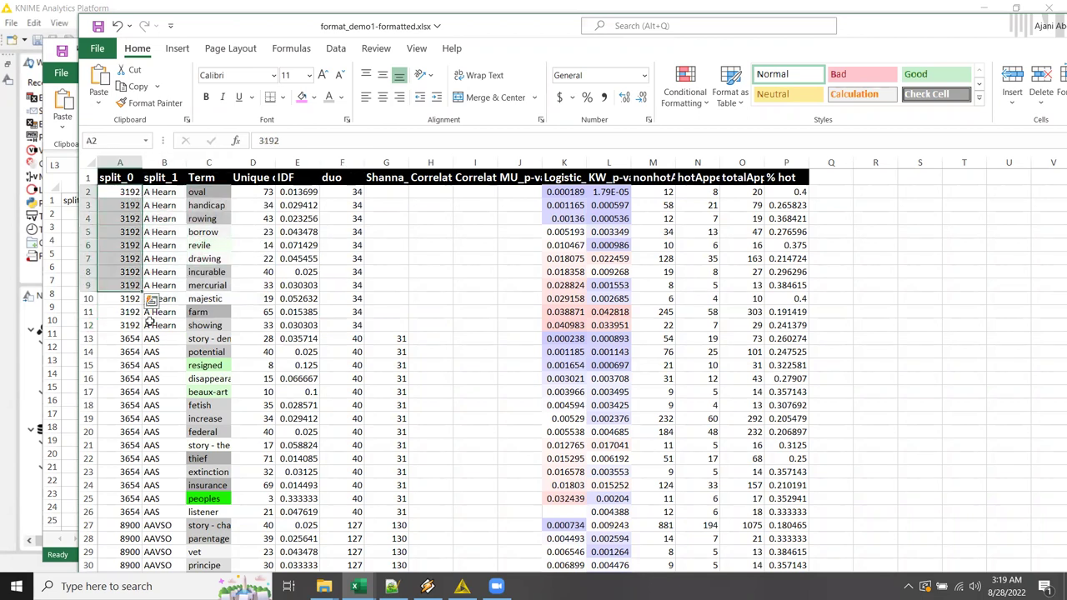
click(271, 323)
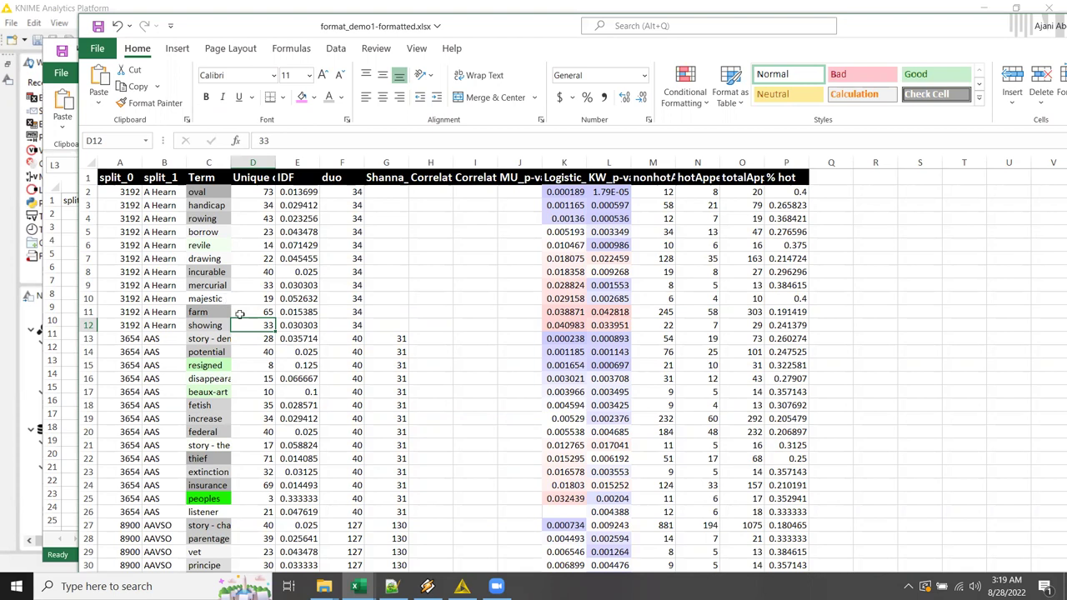
Step: Compare the Term shading with the unique count and IDF columns, and review the coloring of the two p-value columns
scroll(250, 337, down, 1)
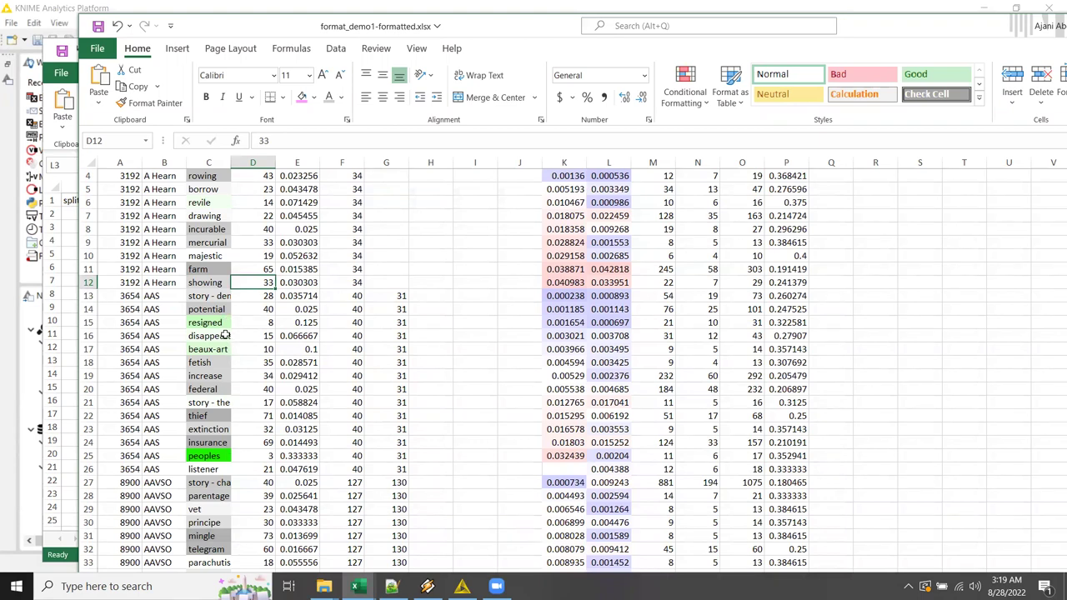
drag(614, 302, 559, 454)
drag(263, 302, 250, 469)
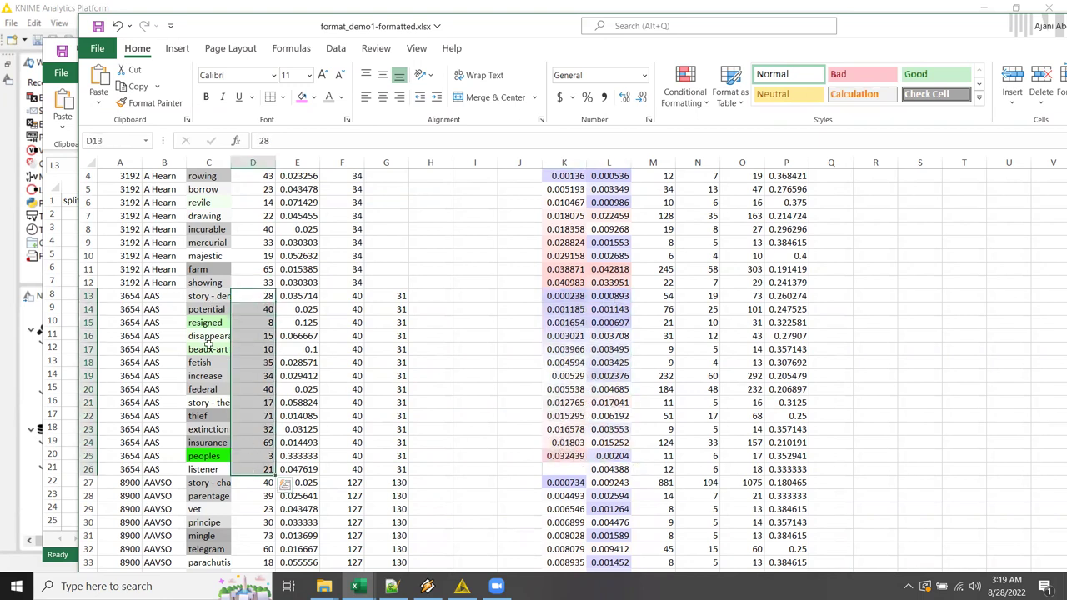
scroll(242, 379, down, 5)
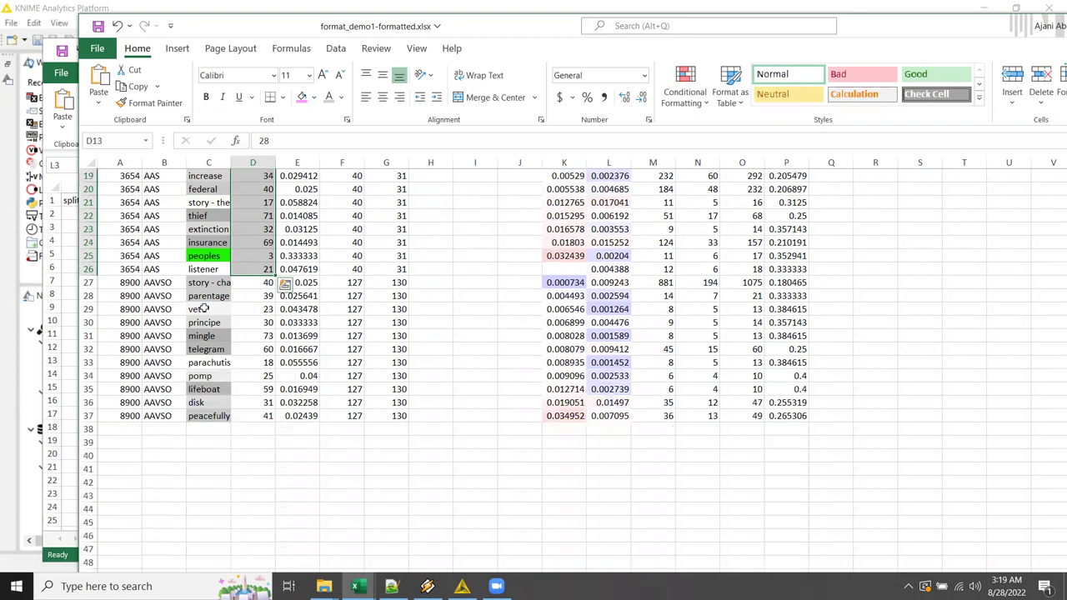
click(271, 336)
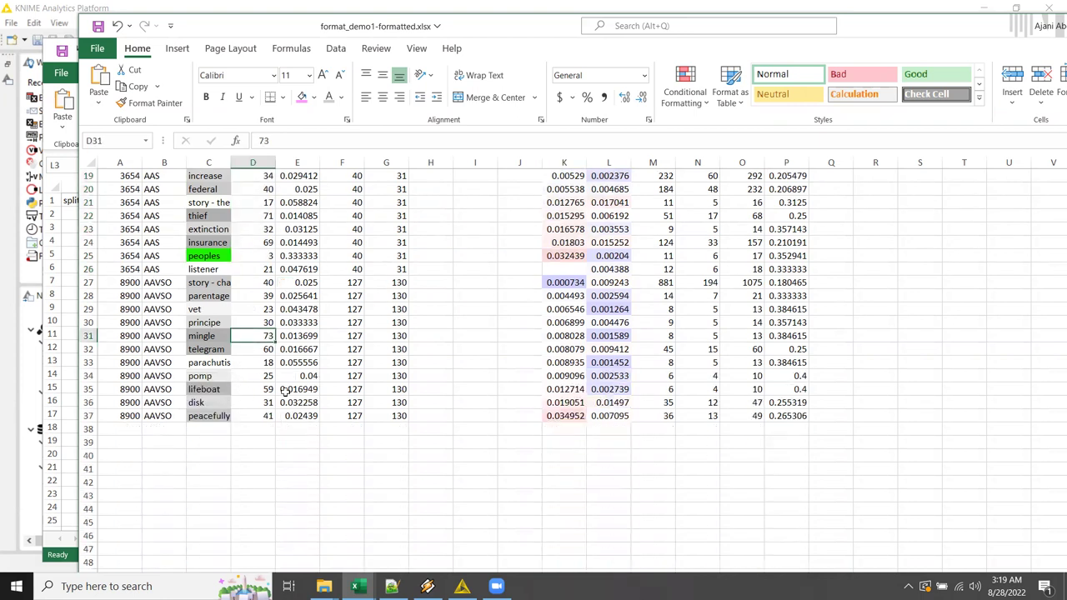
scroll(285, 392, up, 6)
drag(297, 218, 310, 473)
click(567, 310)
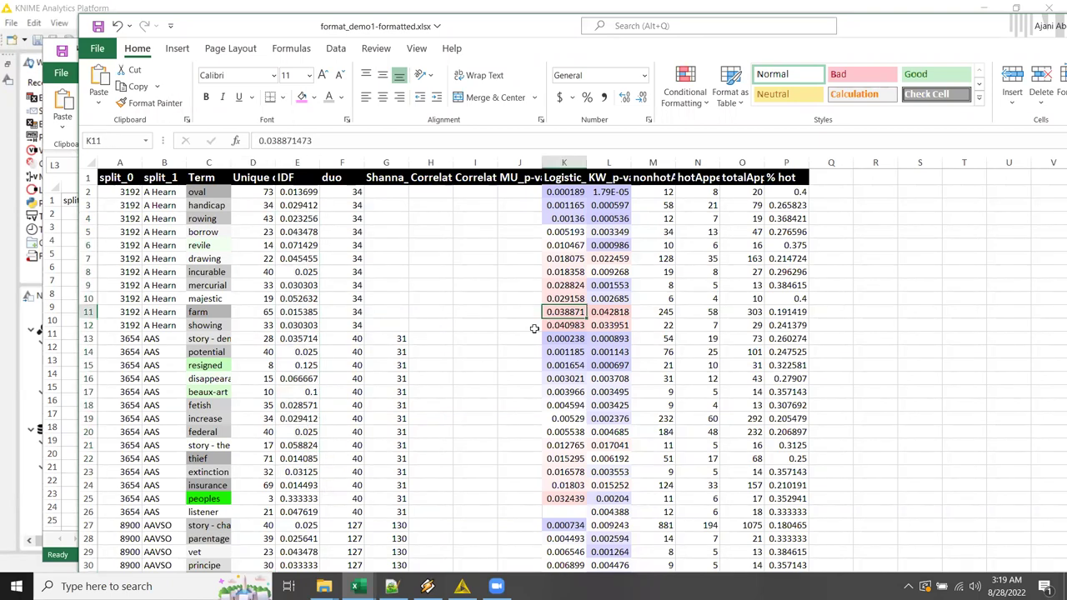
click(496, 586)
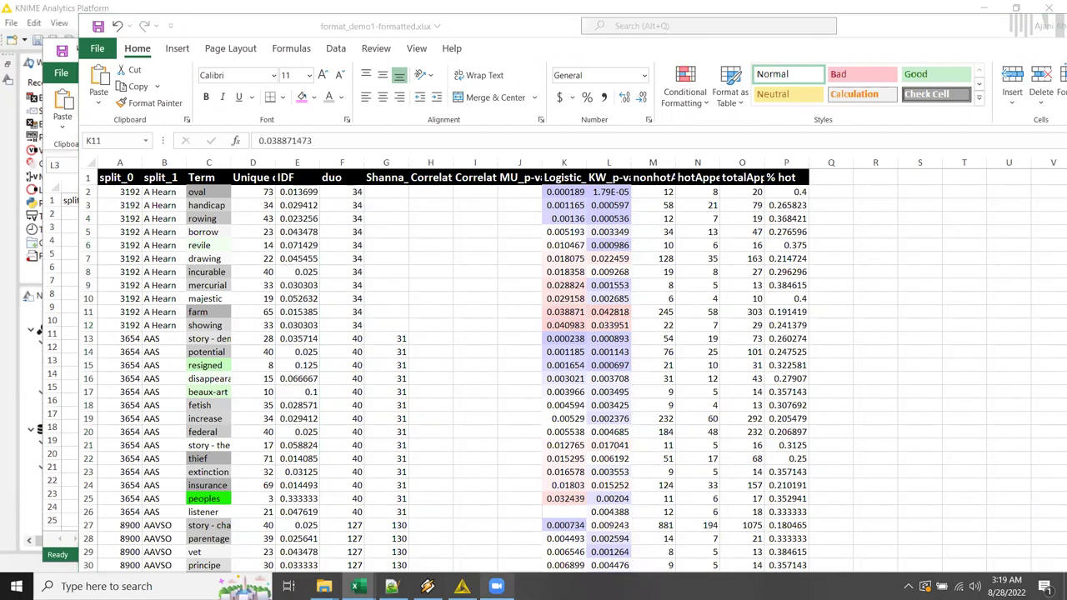